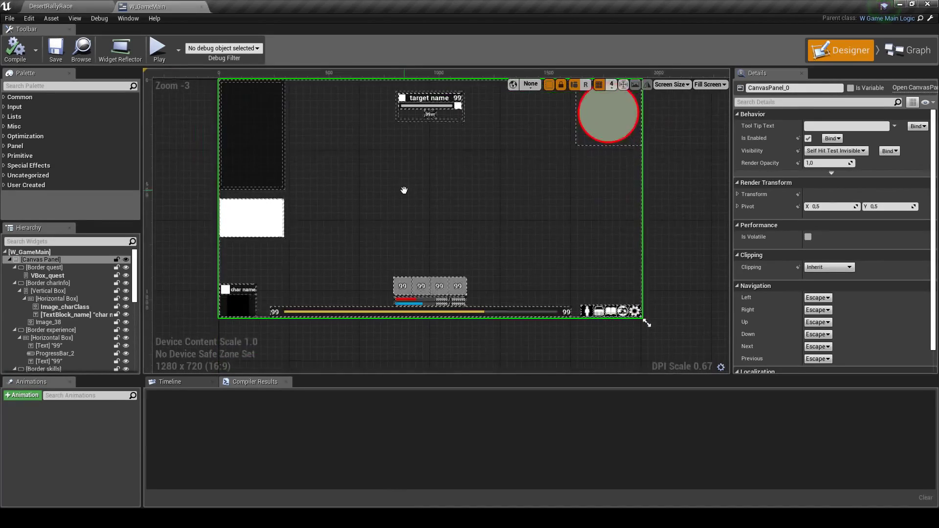
Move the Message Log tab ahead of the Output Log, then clear the Output Log
right_click_drag(411, 239, 400, 206)
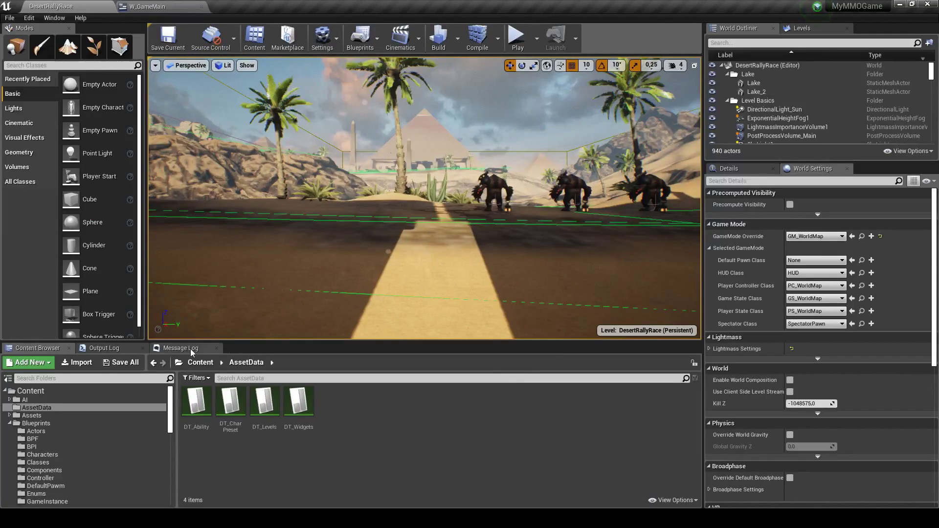
left_click(190, 349)
left_click_drag(177, 350, 104, 349)
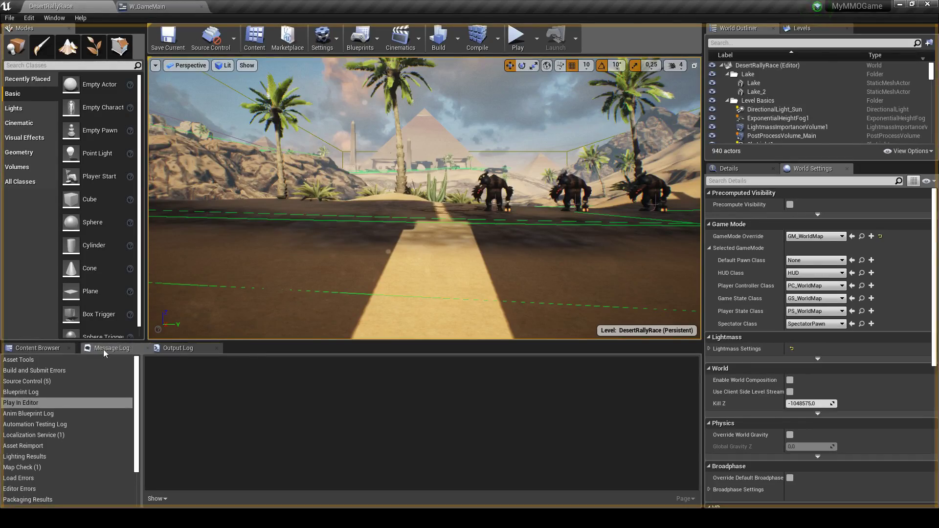
left_click(173, 350)
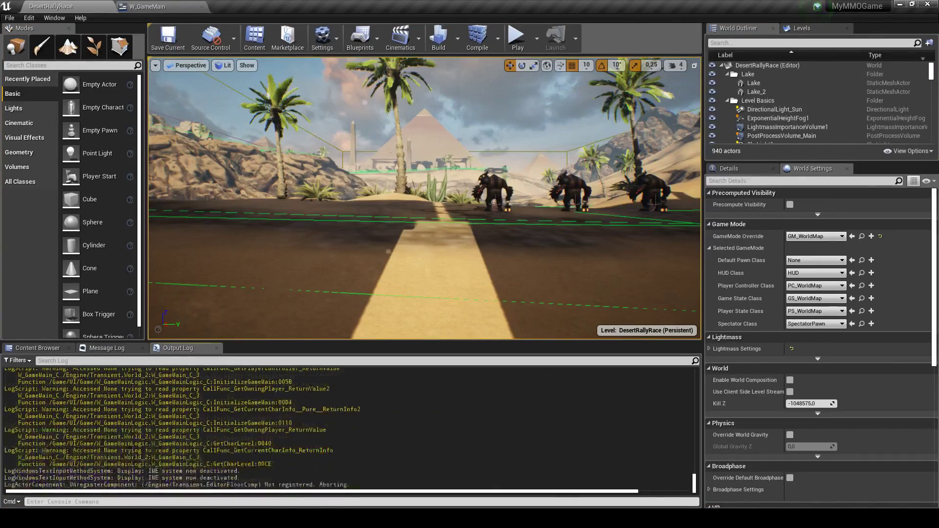
right_click(386, 358)
right_click(295, 384)
left_click(323, 477)
Fly the viewport camera low over the dunes and closer to the creatures
mouse_move(472, 154)
right_mouse_down()
mouse_move(440, 176)
mouse_move(601, 186)
right_mouse_up()
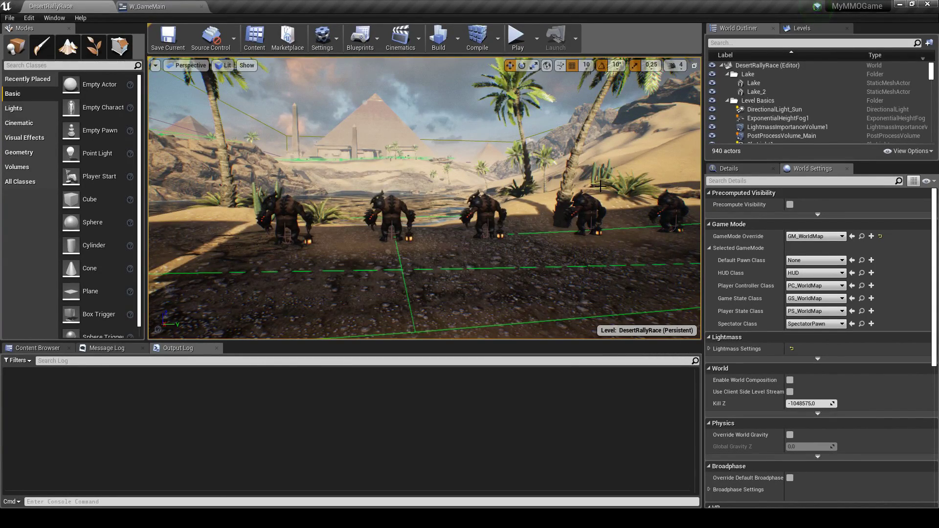
mouse_move(406, 165)
right_mouse_down()
mouse_move(440, 166)
mouse_move(303, 161)
right_mouse_up()
mouse_move(430, 167)
right_mouse_down()
mouse_move(462, 171)
mouse_move(367, 122)
right_mouse_up()
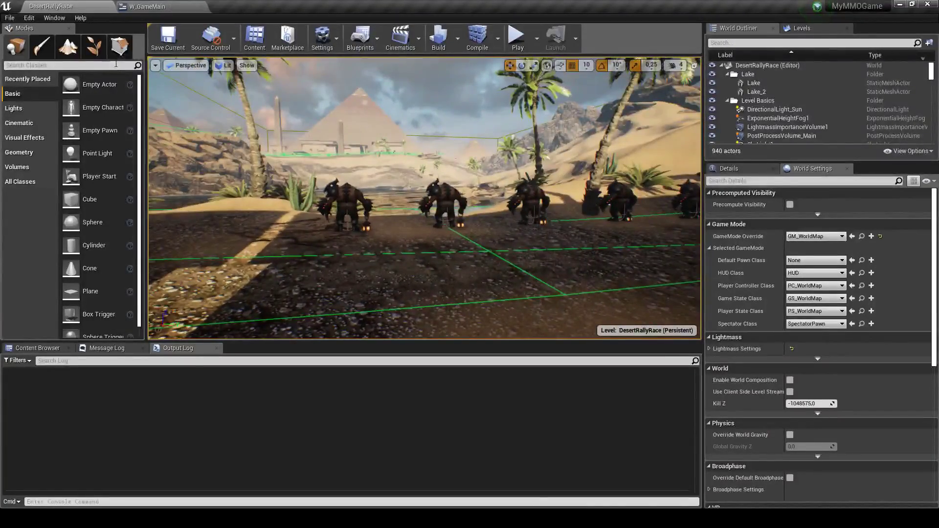
Return to the DesertRallyRace level and show the AssetData folder in the Content Browser
left_click(147, 6)
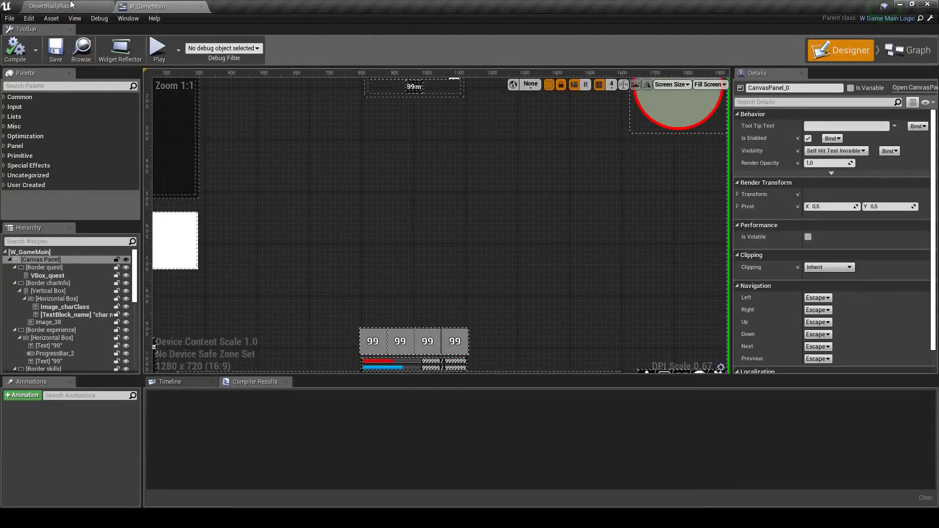
left_click(71, 5)
left_click(38, 348)
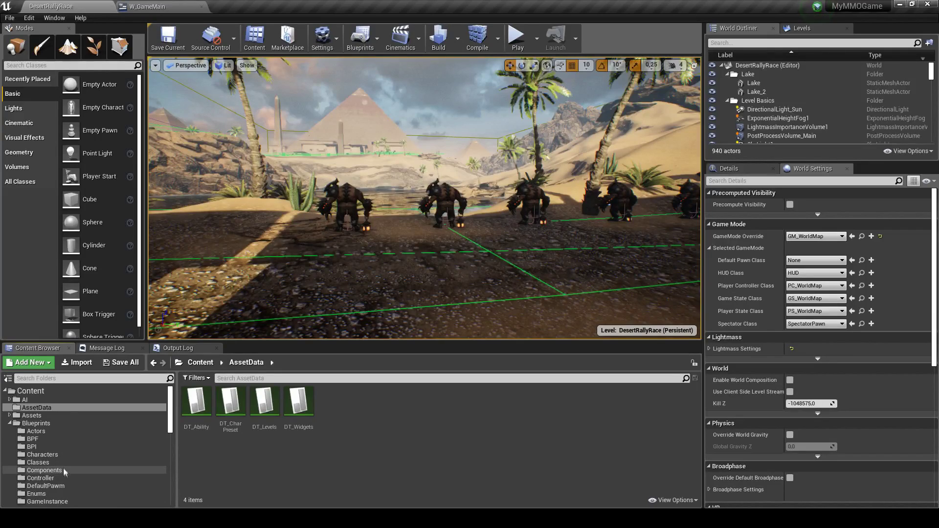
In Blueprints/Components, create an Actor Component Blueprint Class named AC_ManaController
left_click(64, 469)
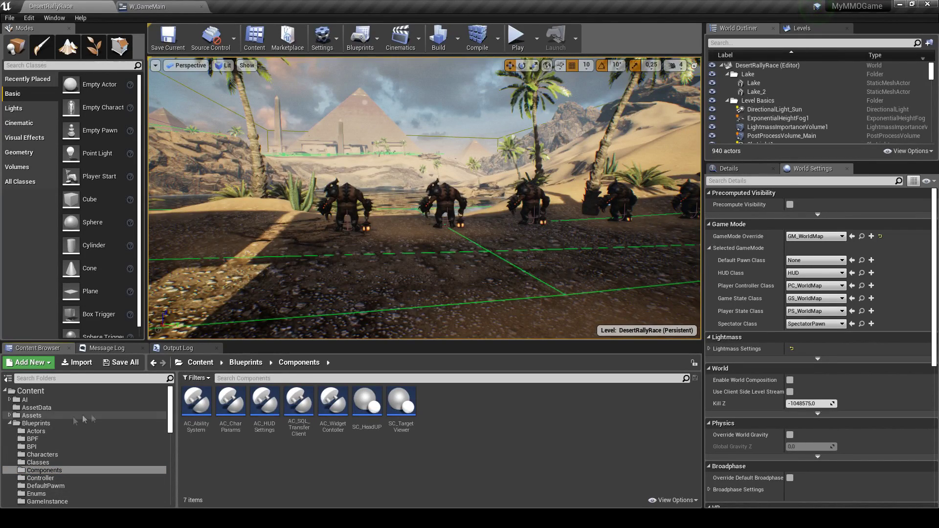
right_click(459, 413)
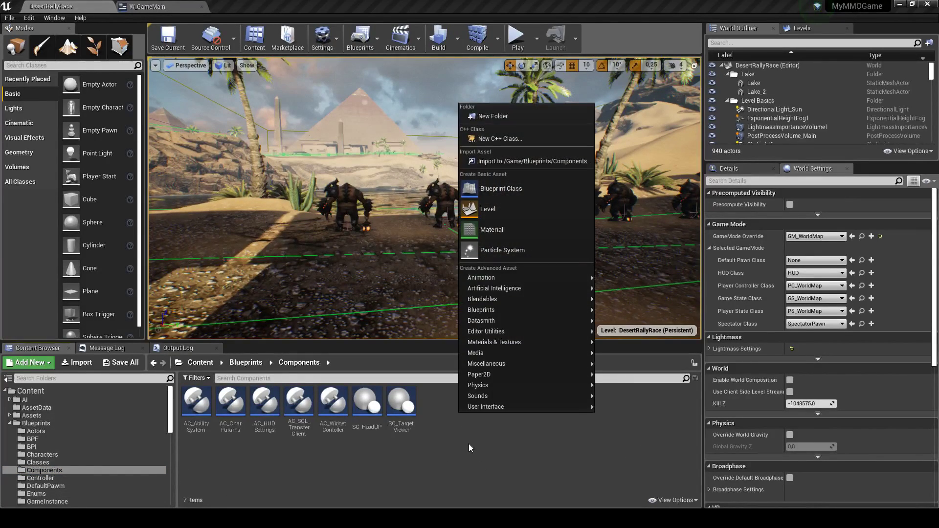
left_click(517, 187)
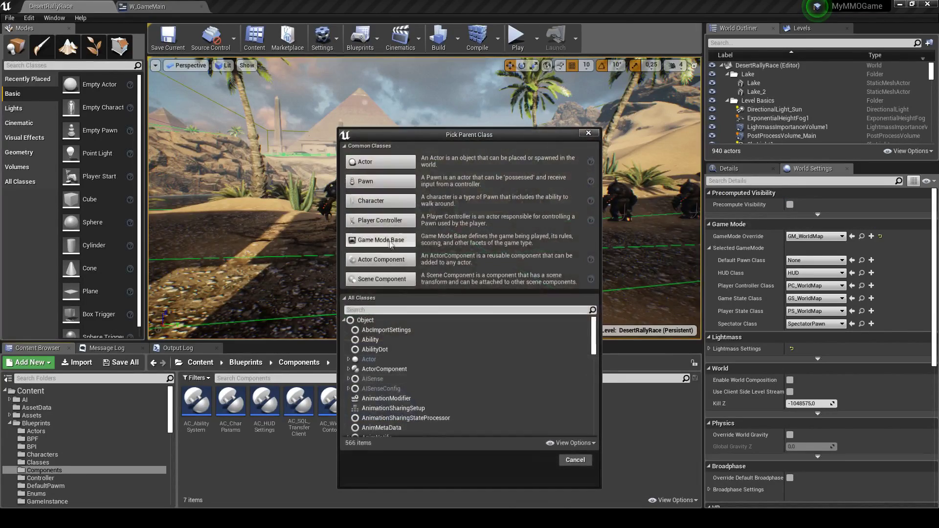
left_click(382, 263)
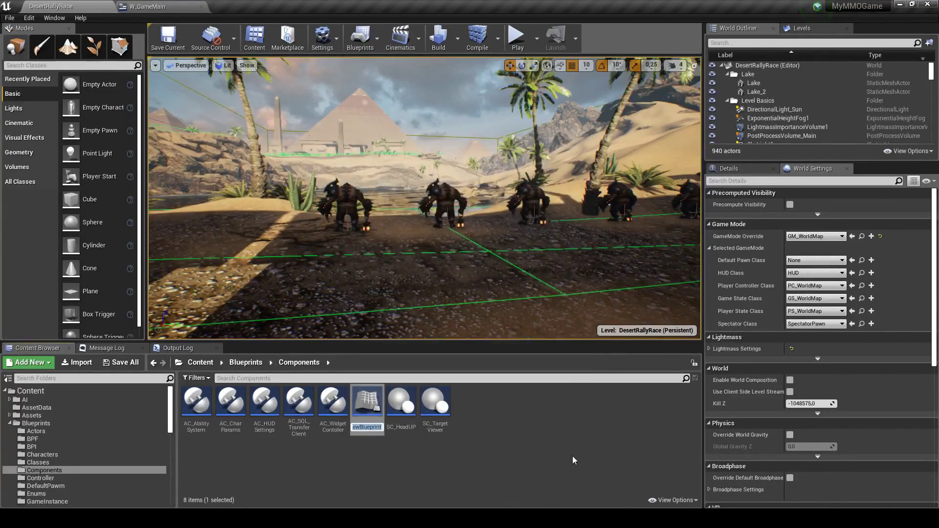
type("A")
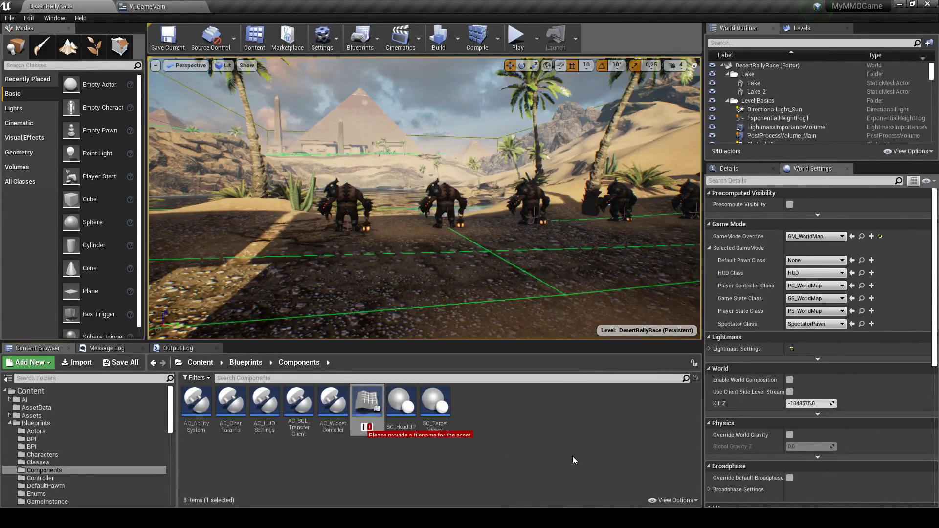
key("BackSpace")
key("BackSpace")
type("AC")
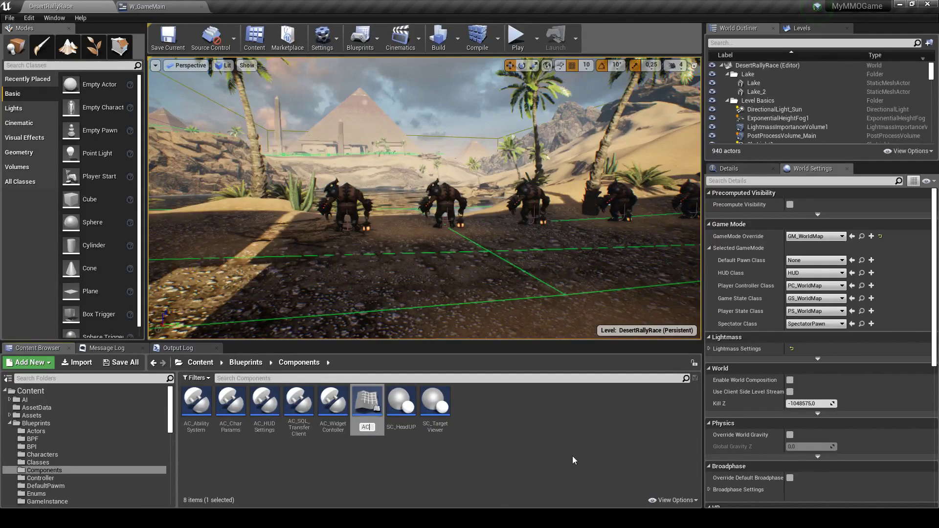
type("Mana")
type("Controller")
key("Return")
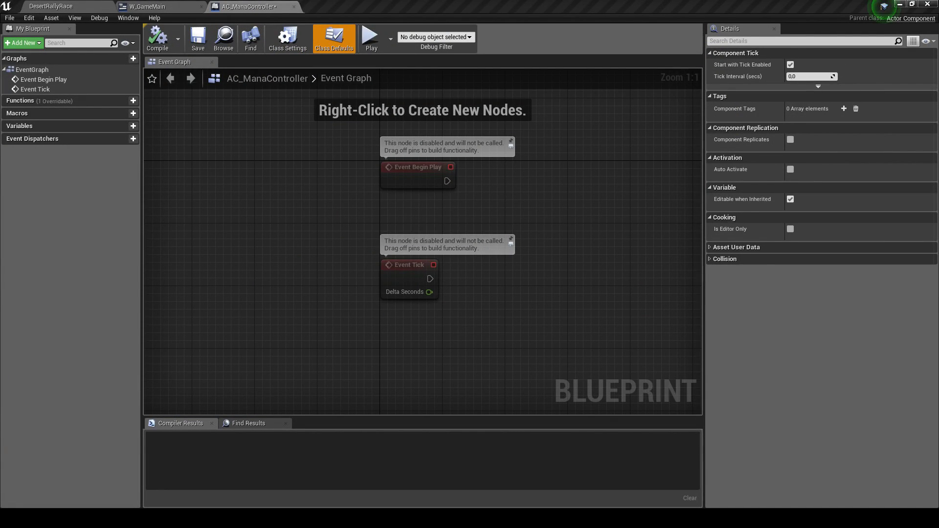
Delete the Event Begin Play and Event Tick nodes, then compile the blueprint
right_click_drag(585, 327, 503, 350)
left_click_drag(465, 336, 328, 222)
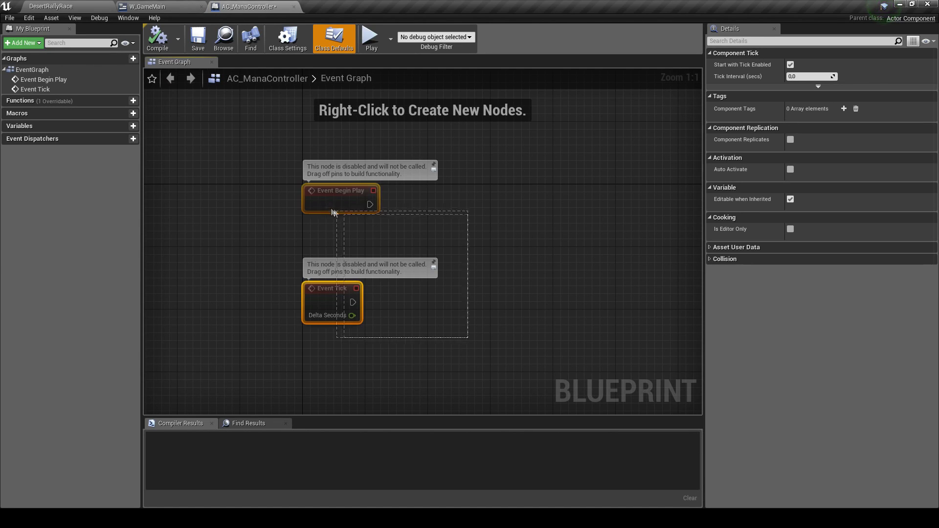
key("Delete")
left_click(188, 42)
Add a new function named InitializeManaController
mouse_move(92, 81)
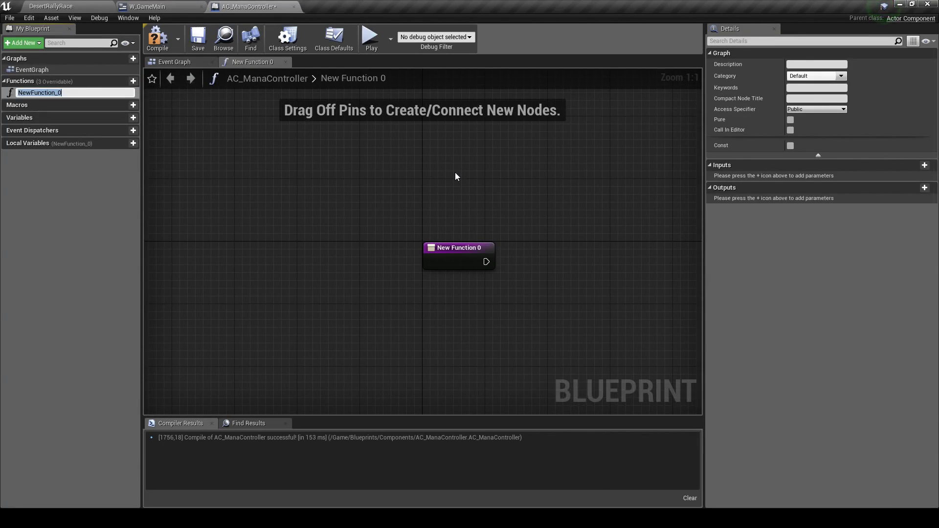
key("BackSpace")
type("oller")
key("Return")
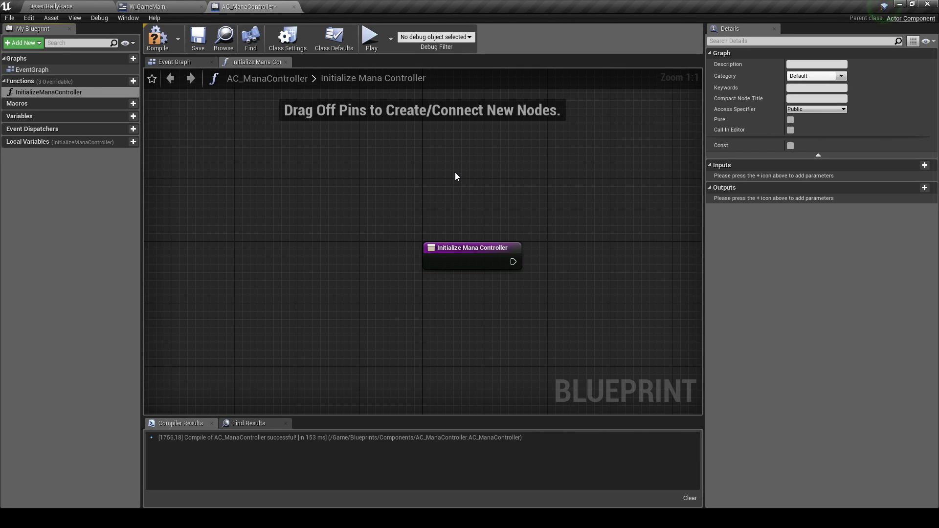
right_click_drag(450, 180, 326, 159)
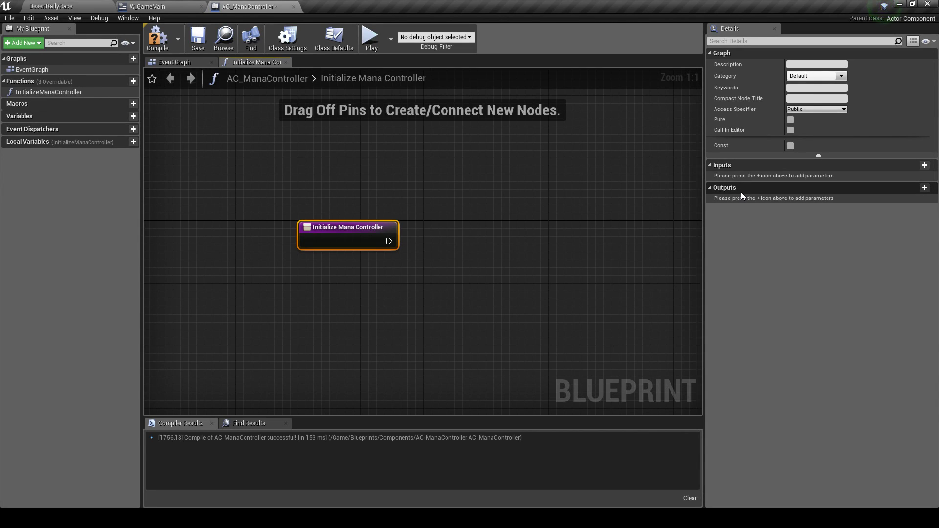
Add a Char Info Object Reference input to the function, then compile and save
left_click(924, 165)
left_click(815, 178)
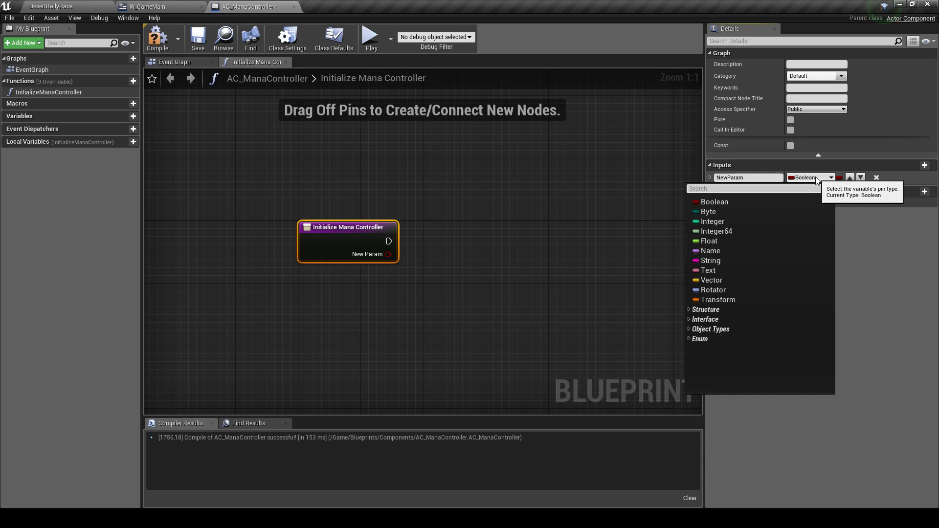
type("char")
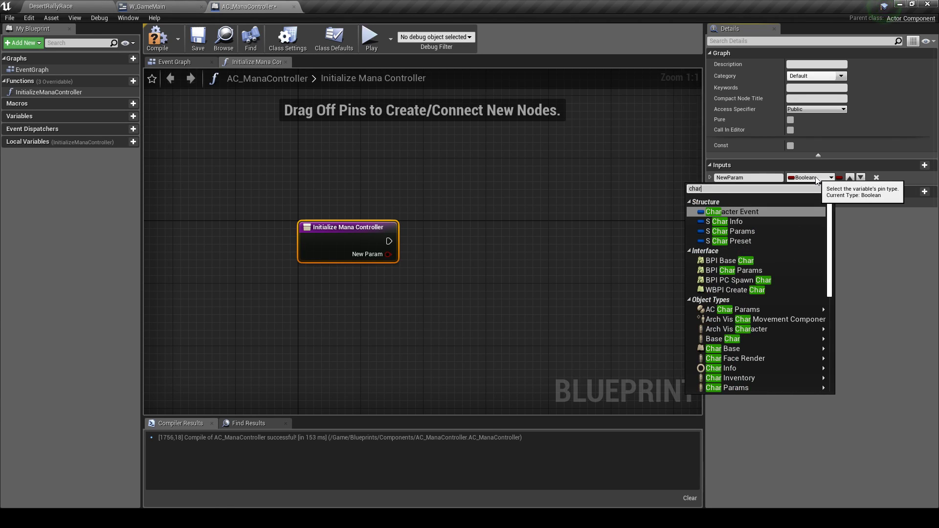
type(" into")
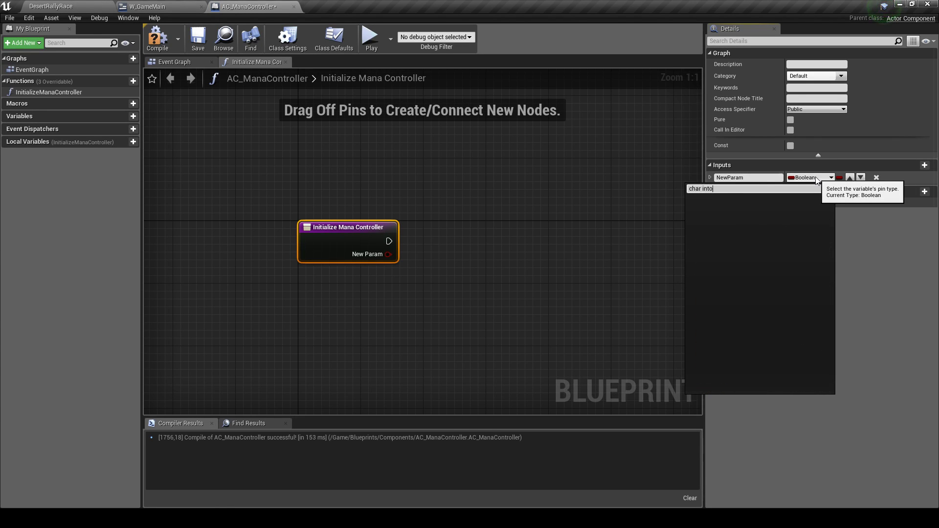
key("BackSpace")
key("BackSpace")
type("f")
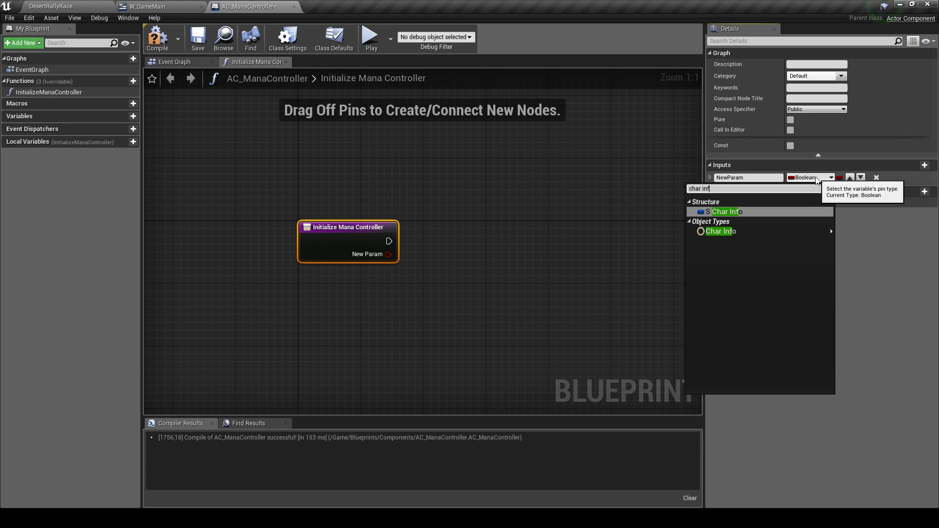
mouse_move(811, 229)
left_click(769, 232)
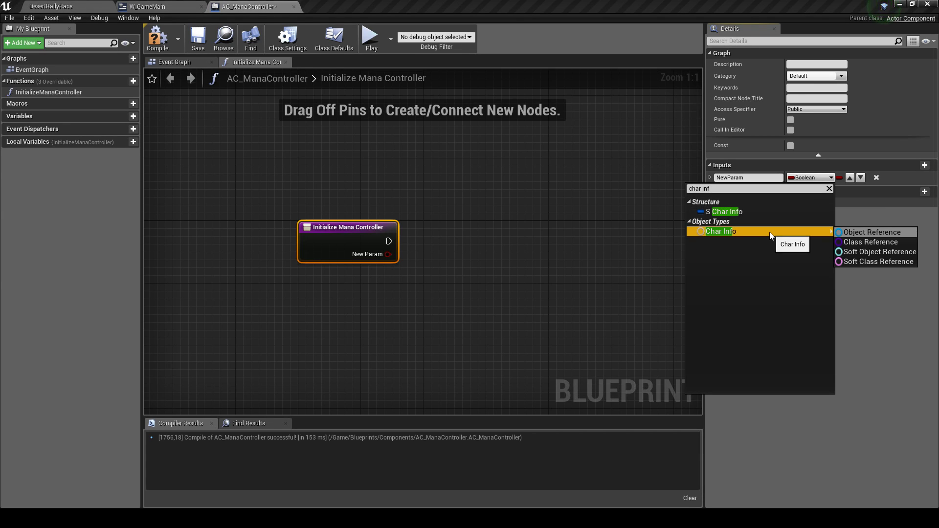
left_click(769, 232)
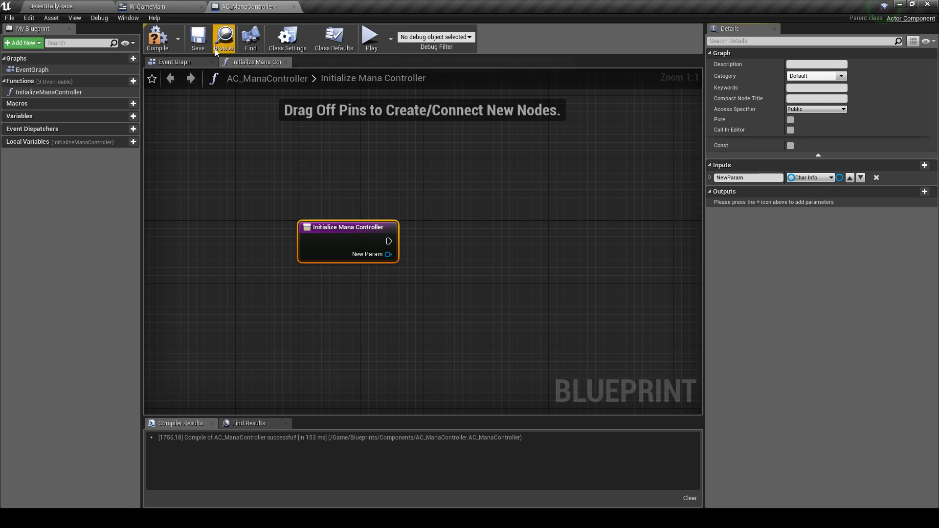
left_click(157, 39)
left_click(198, 39)
Rename the new input to charInfo and recompile
right_click_drag(546, 219, 438, 194)
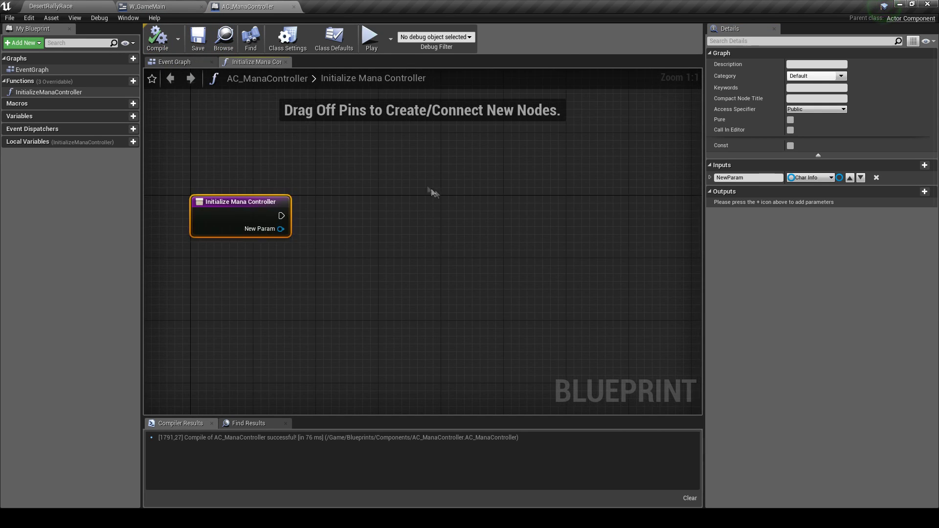
left_click(748, 178)
type("charInfo")
key("Return")
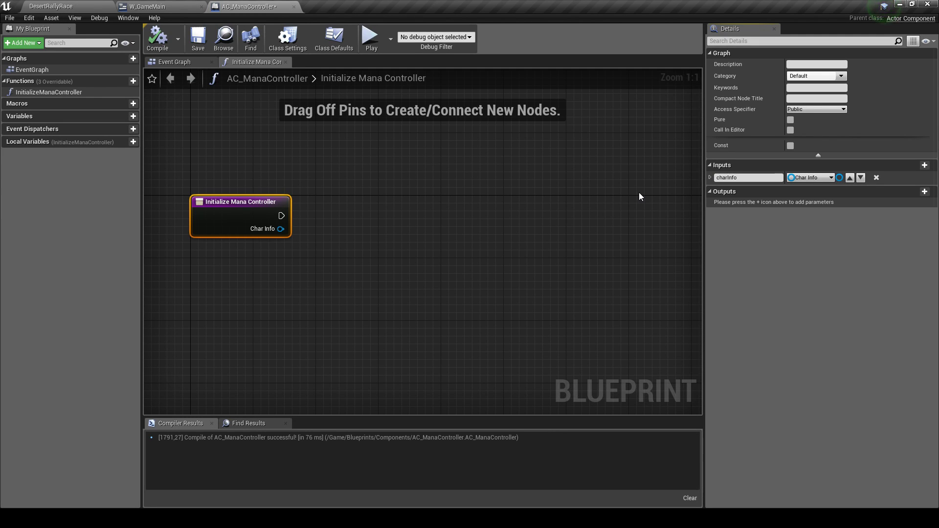
left_click(153, 36)
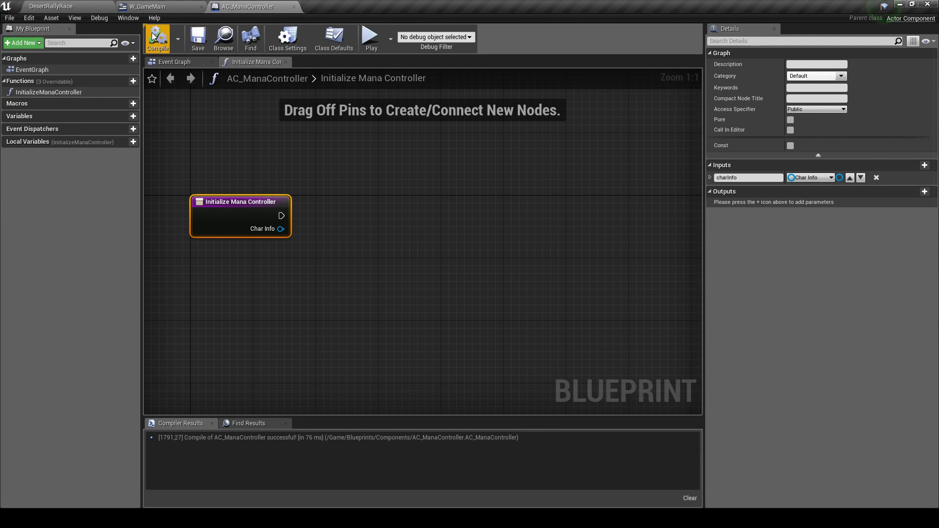
right_click_drag(287, 222, 315, 210)
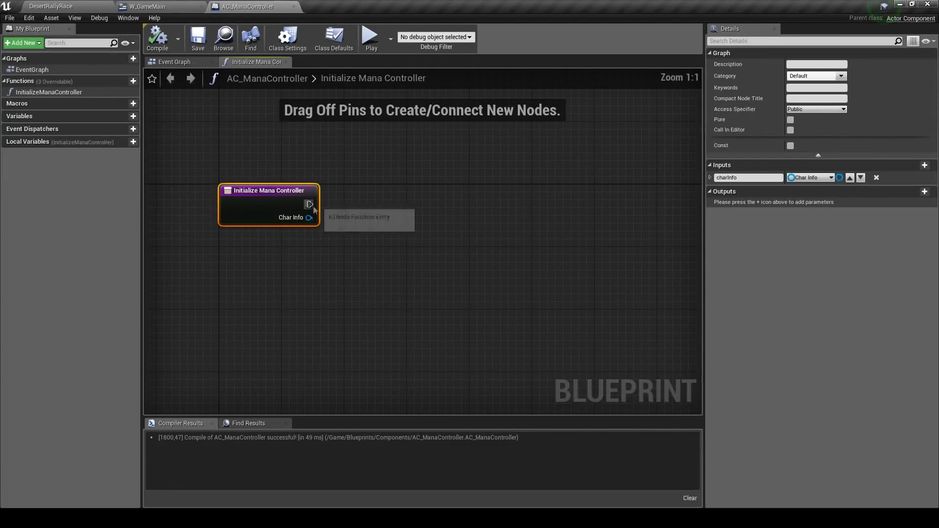
Promote the Char Info input to a new CharacterInfo variable with a SET node
left_click_drag(309, 218, 346, 215)
left_click(391, 262)
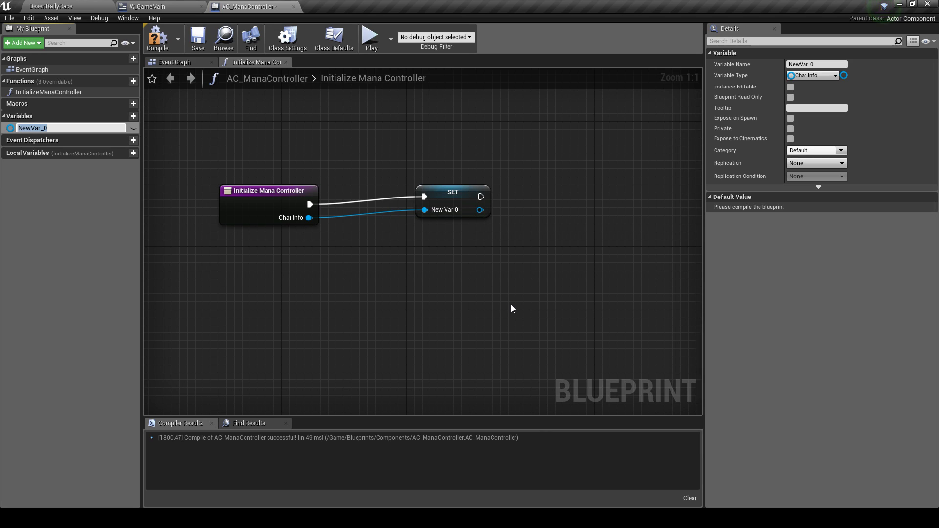
type("CharacterIn")
type("fo")
key("Return")
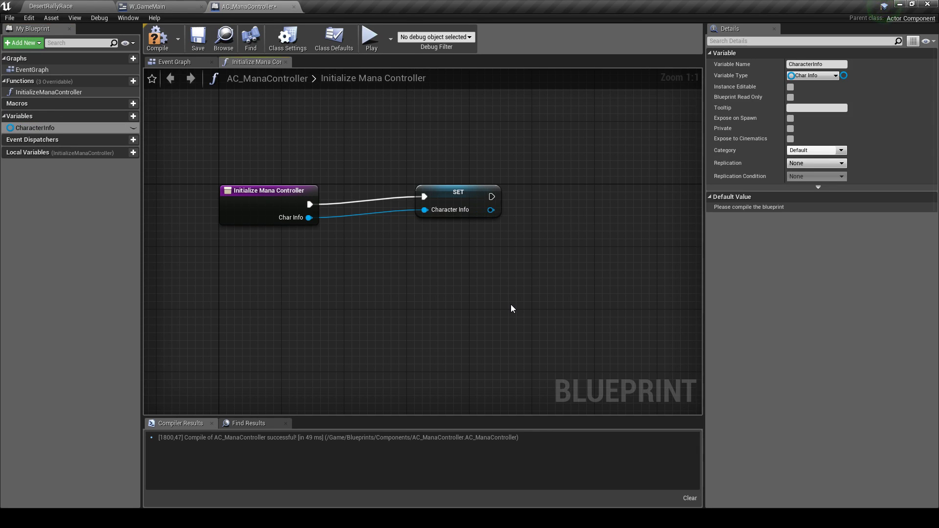
mouse_move(462, 197)
left_mouse_down()
mouse_move(392, 213)
mouse_move(383, 206)
left_mouse_up()
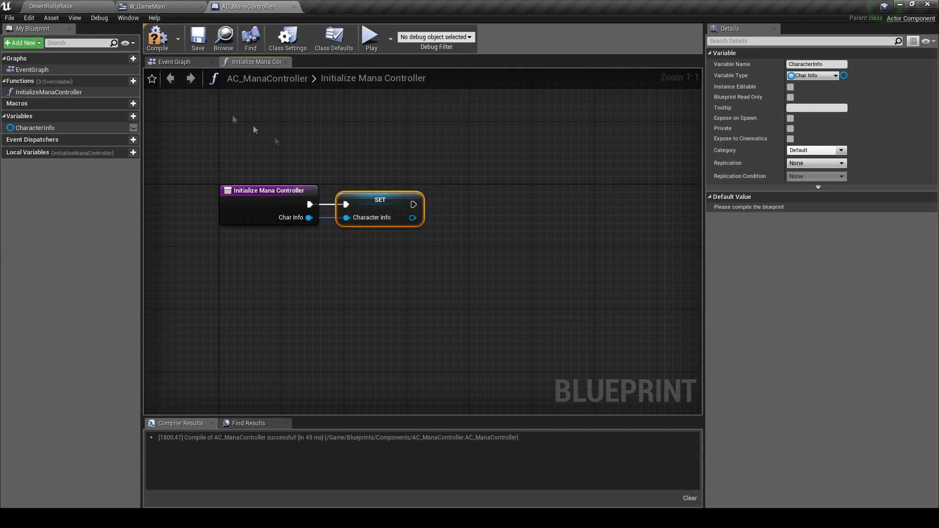
Save the blueprint and reposition the SET node beside the entry node
left_click(198, 39)
left_click(545, 173)
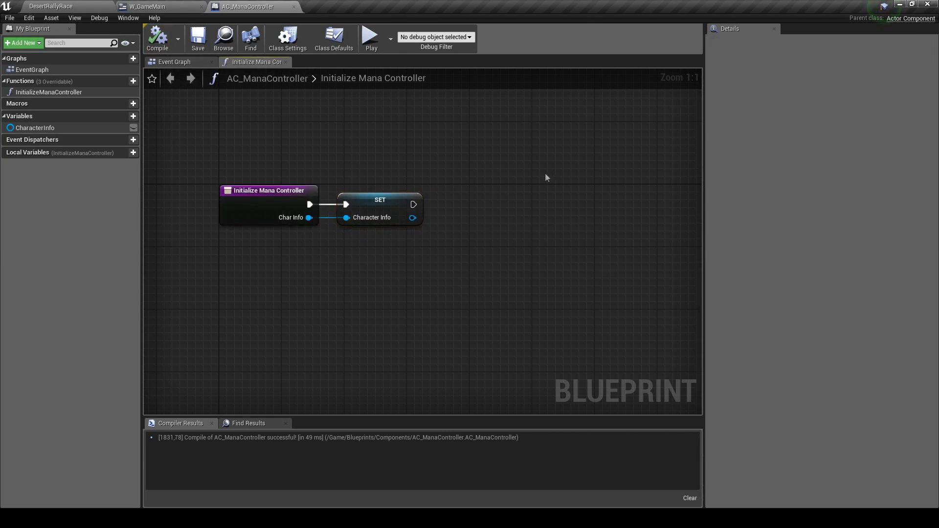
right_click_drag(411, 224, 326, 205)
left_click(326, 205)
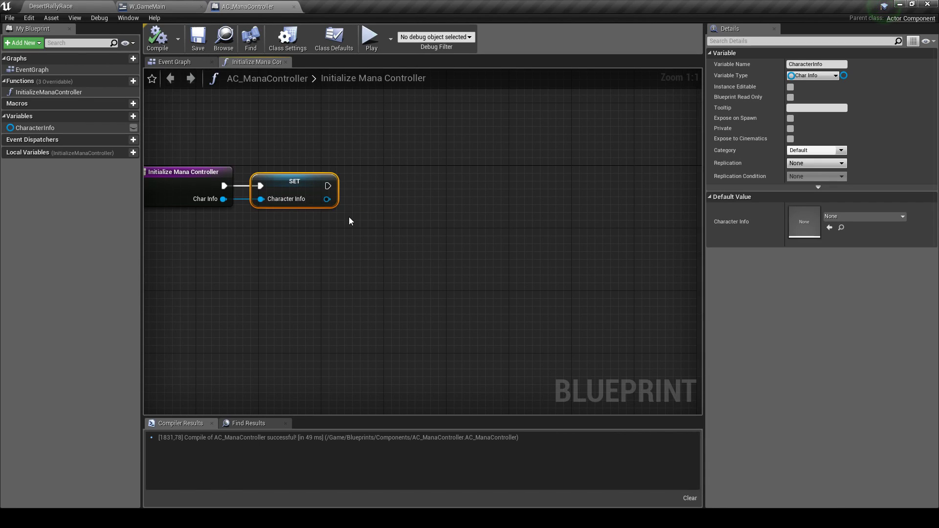
left_click_drag(326, 200, 513, 177)
key("Escape")
mouse_move(274, 182)
left_mouse_down()
mouse_move(418, 149)
mouse_move(292, 177)
left_mouse_up()
Recentre the graph, save AC_ManaController, and open AssetData in the DesertRallyRace Content Browser
left_click_drag(335, 199, 405, 172)
key("Escape")
left_click(376, 153)
right_click_drag(274, 213, 384, 233)
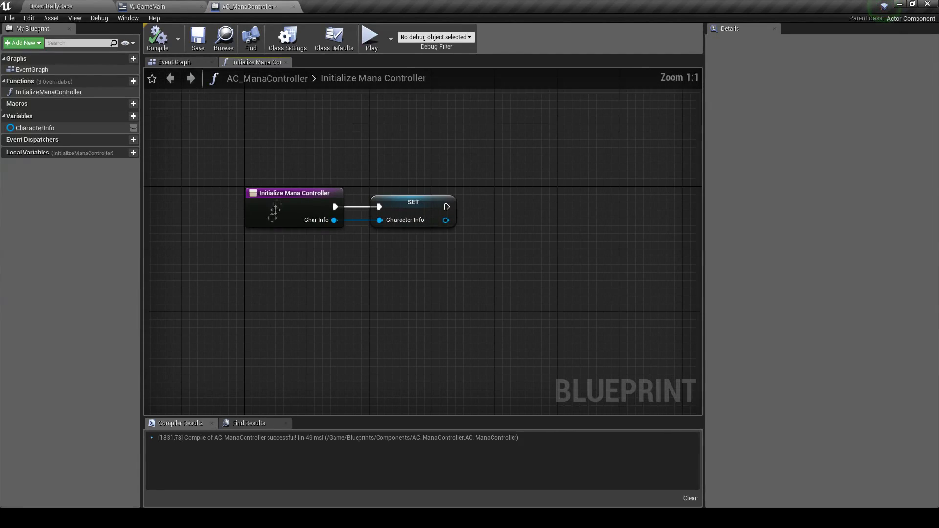
left_click(275, 211)
left_click(198, 40)
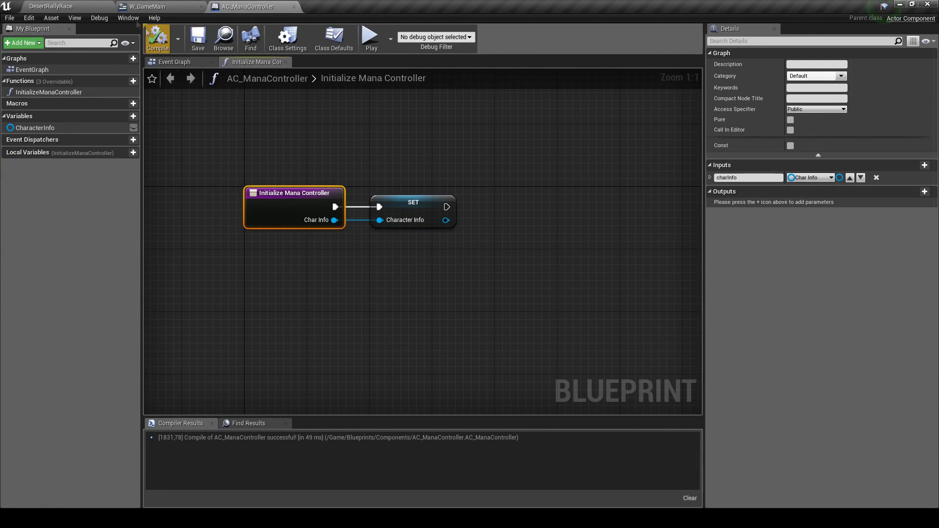
left_click(88, 6)
left_click(90, 410)
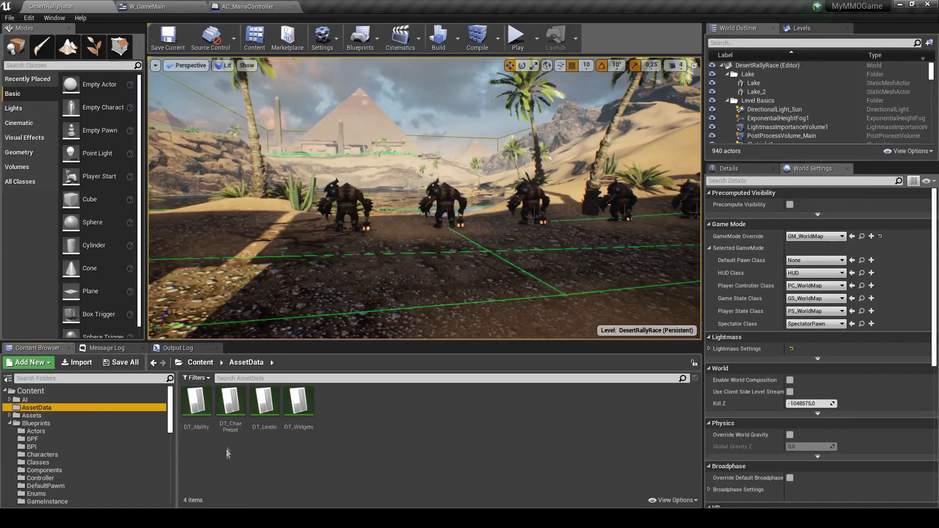
Open DT_CharPreset, expand SkinParams to review its row fields, then close the table
double_click(230, 402)
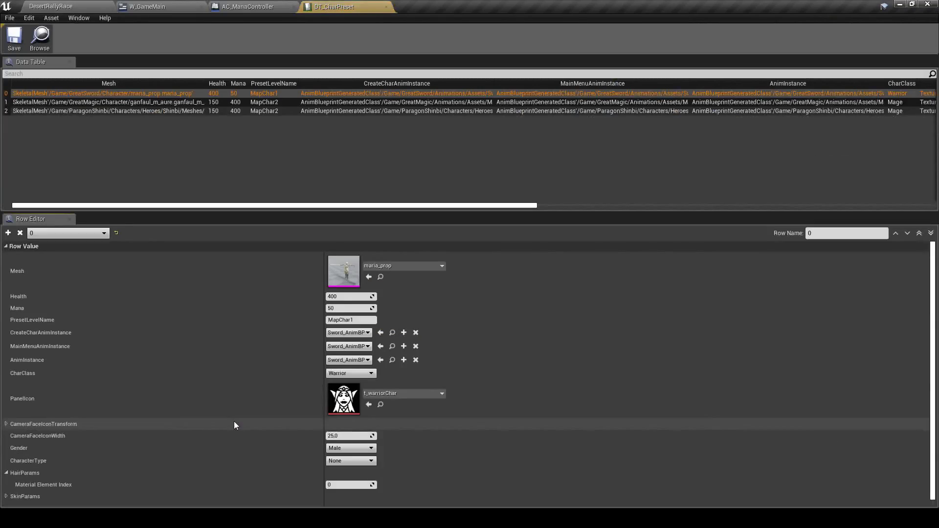
scroll(162, 476, "down", 1)
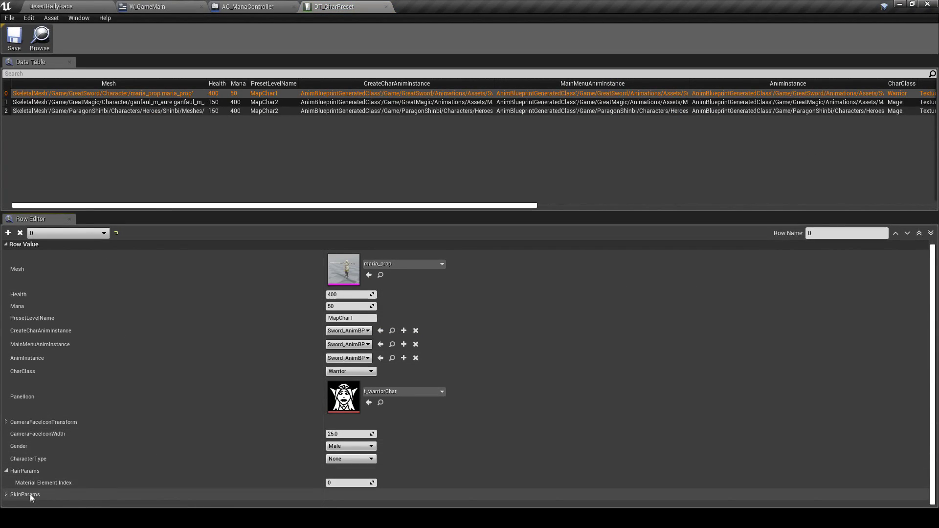
left_click(7, 495)
scroll(25, 495, "down", 1)
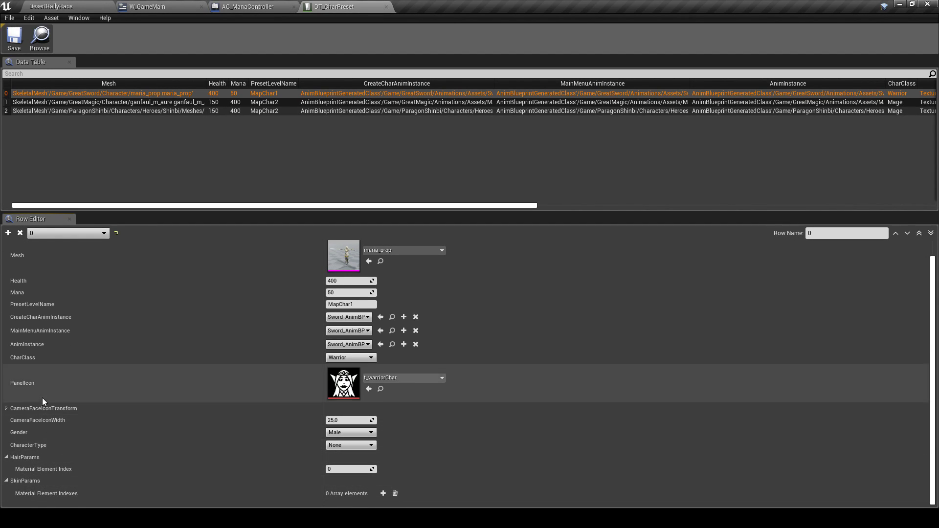
scroll(60, 399, "up", 1)
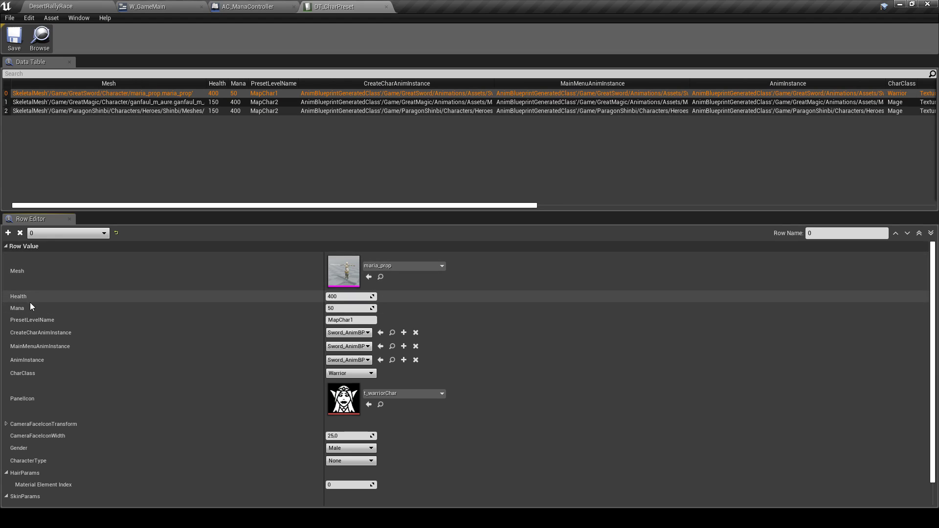
left_click(386, 7)
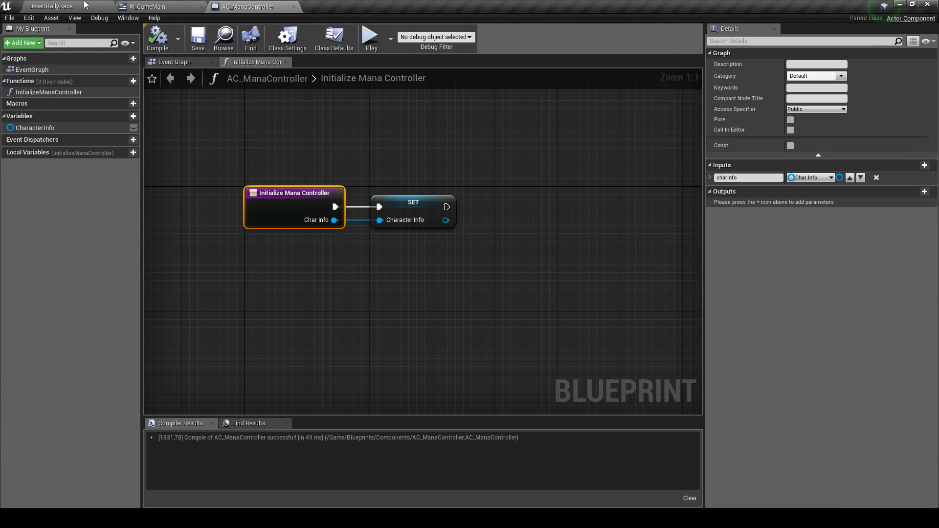
Switch to the DesertRallyRace level and scroll through the Content Browser folders
left_click(84, 4)
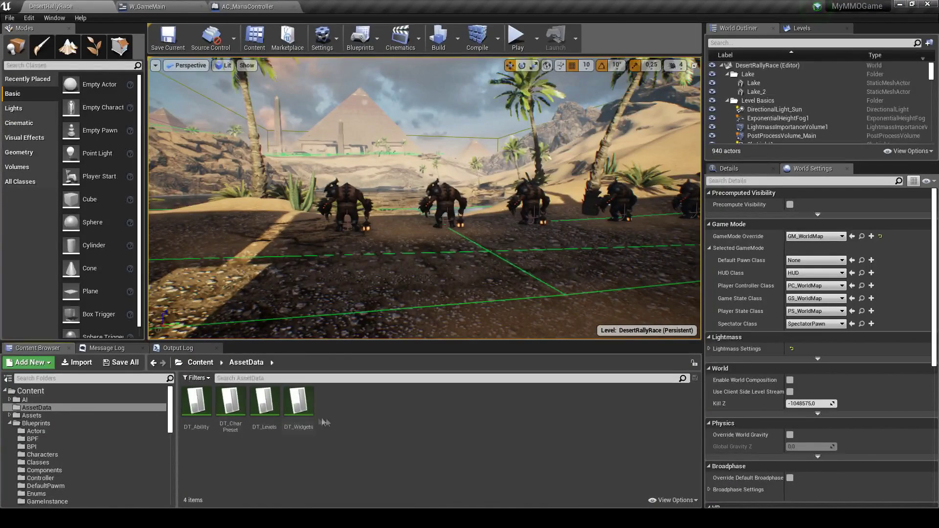
right_click(374, 421)
left_click(350, 459)
scroll(84, 443, "down", 5)
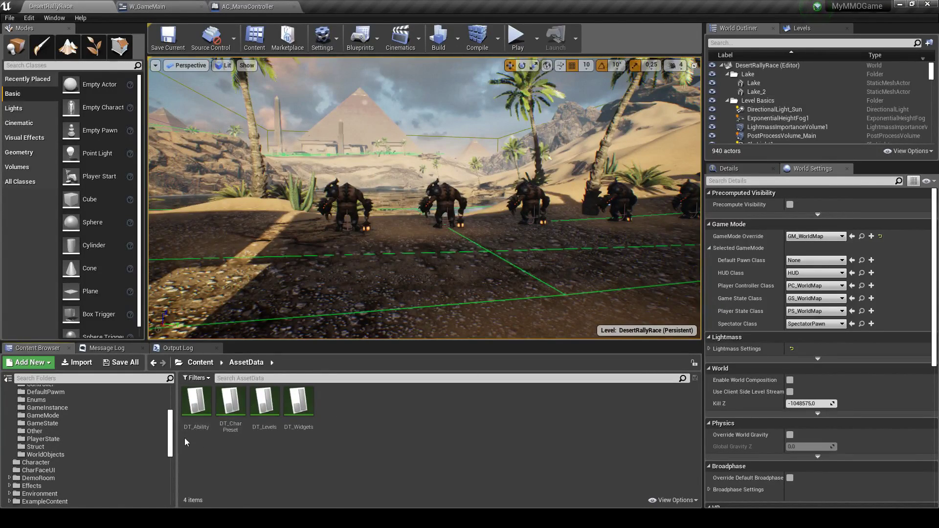
scroll(77, 470, "down", 2)
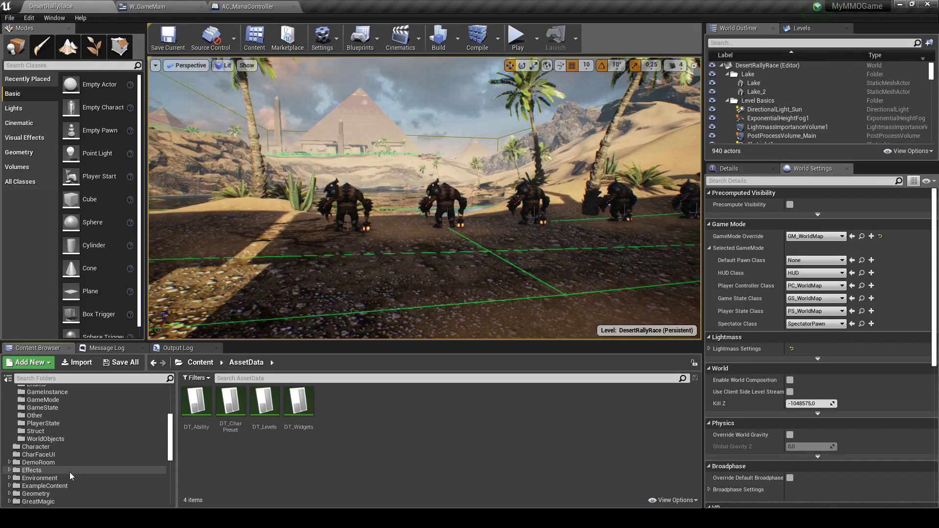
scroll(73, 471, "down", 2)
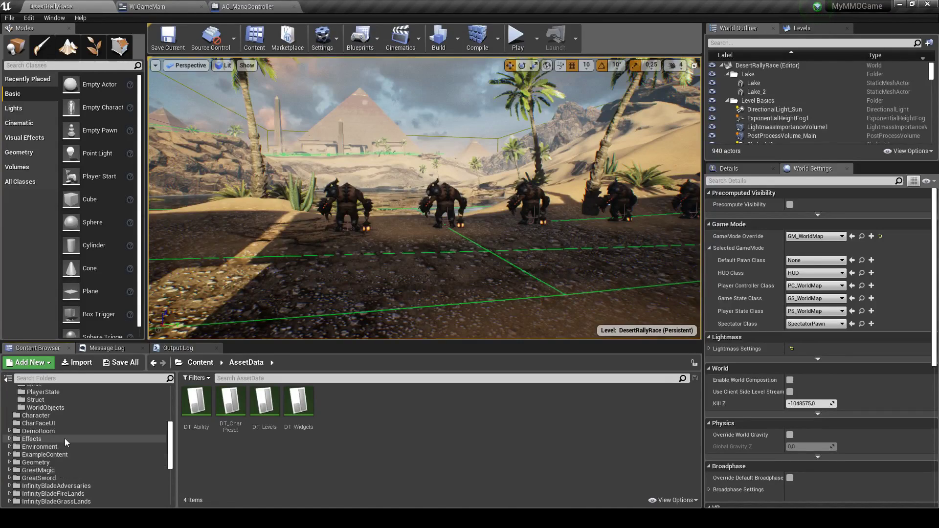
scroll(54, 441, "up", 3)
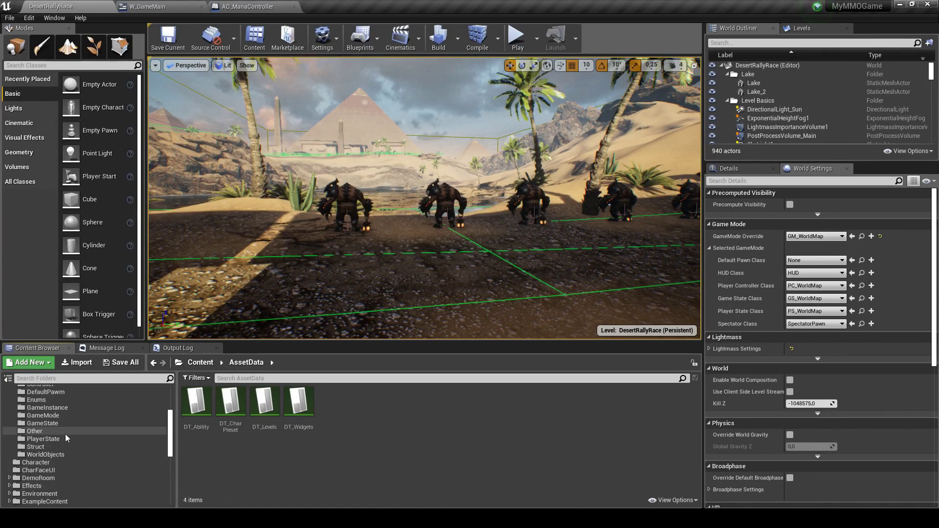
Create a Structure asset named S_ManaParams in the Blueprints/Struct folder
left_click(67, 445)
right_click(337, 462)
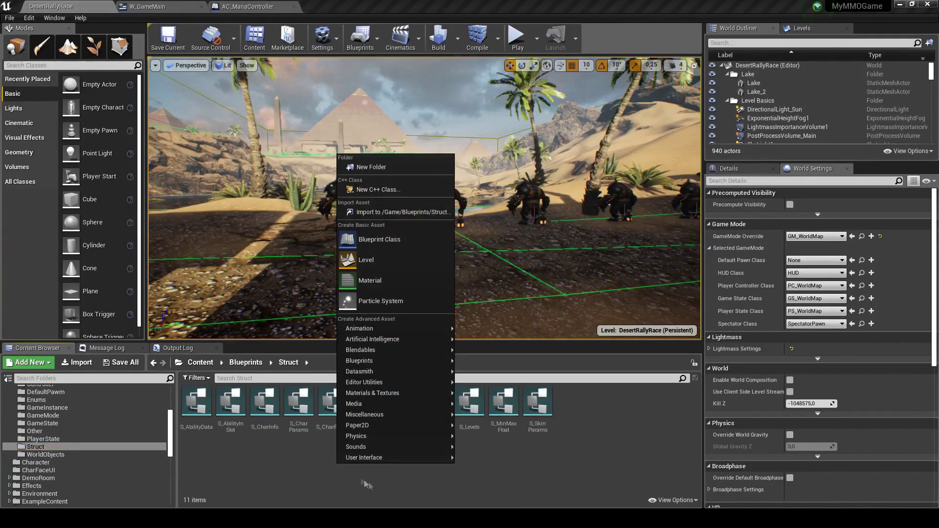
mouse_move(395, 365)
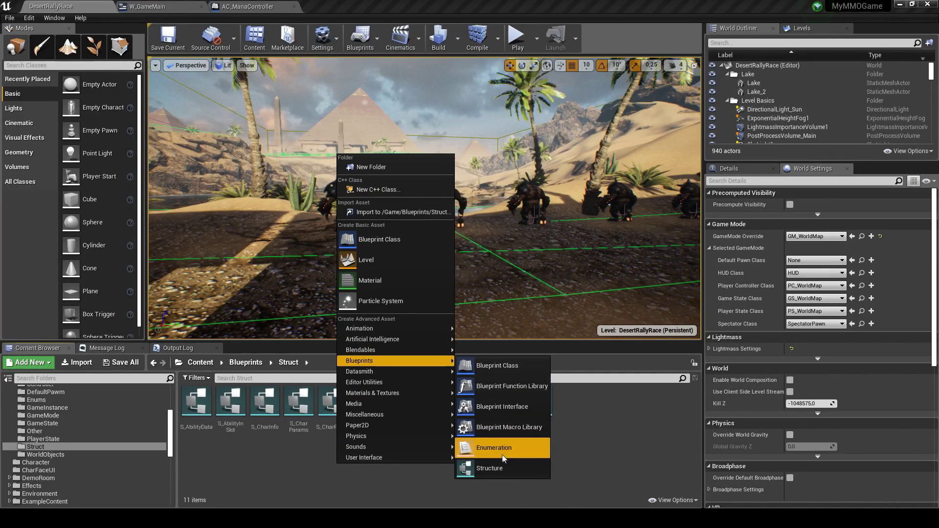
left_click(500, 467)
type("S_")
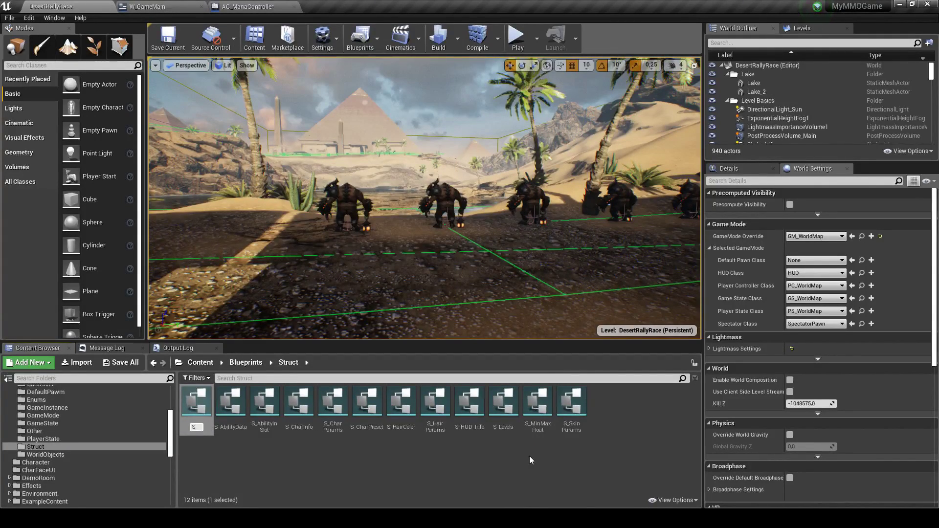
type("Mana")
type("Params")
key("Return")
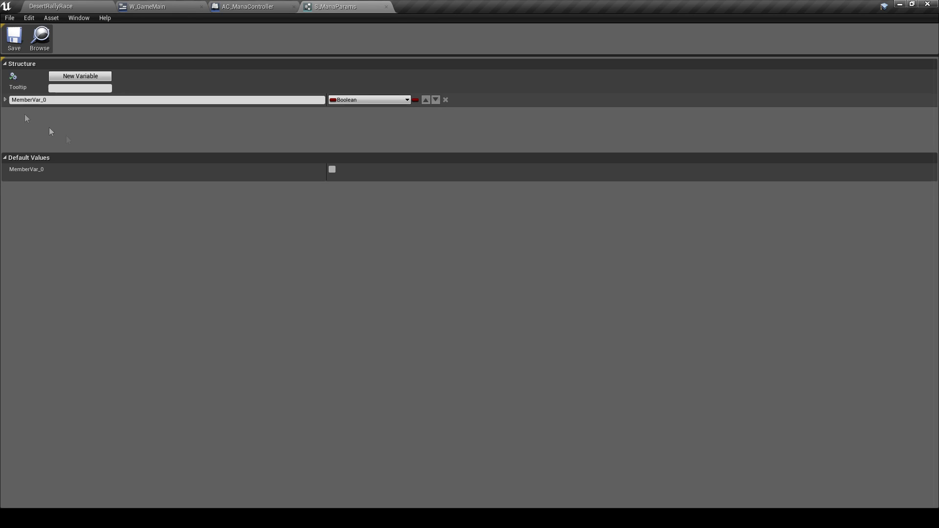
Rename MemberVar_0 to Base Tick Interval, make it a Float defaulting to 1.0, and save
left_click(49, 100)
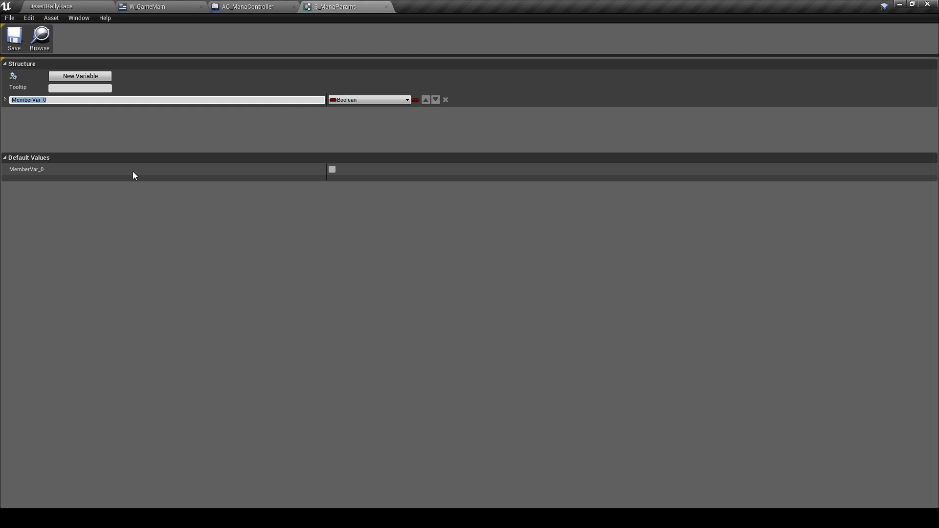
type("BaseT")
type(" Tick")
type("Inte")
key("BackSpace")
key("BackSpace")
key("BackSpace")
type("Interval")
key("Return")
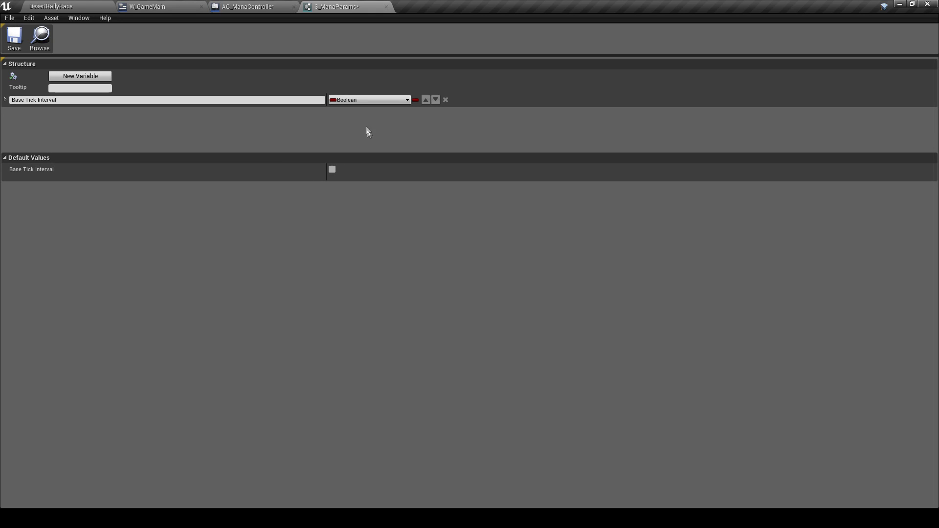
left_click(367, 100)
left_click(300, 162)
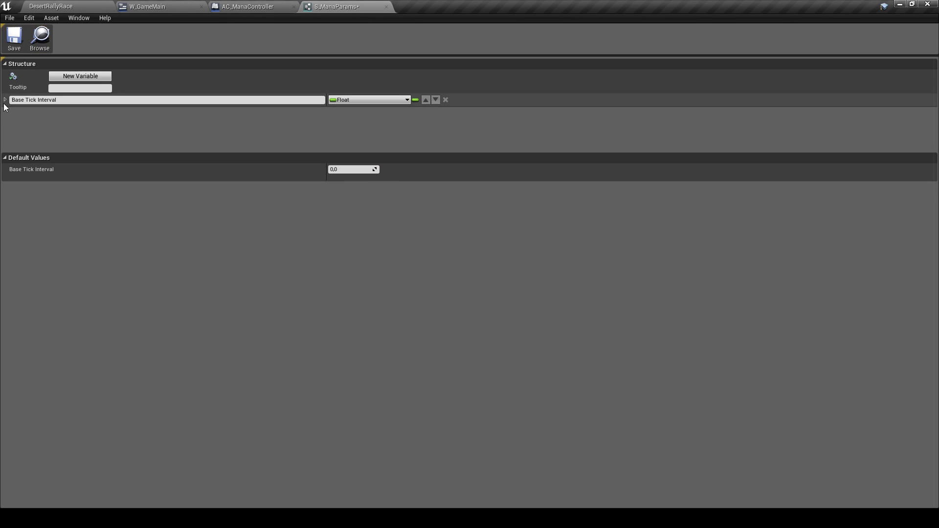
left_click(342, 170)
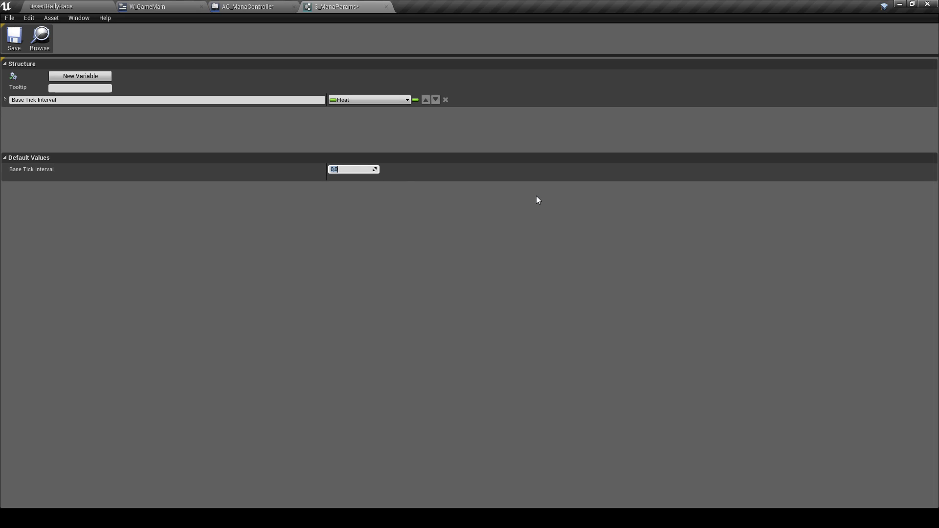
type("1")
key("Return")
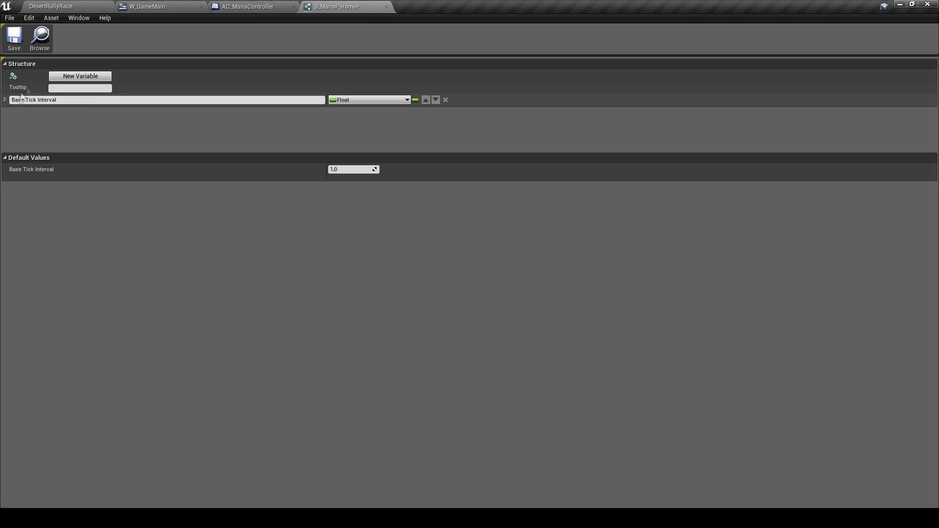
left_click(24, 40)
Give Base Tick Interval a Russian mana-regeneration-interval tooltip, save, and add another member
left_click(5, 100)
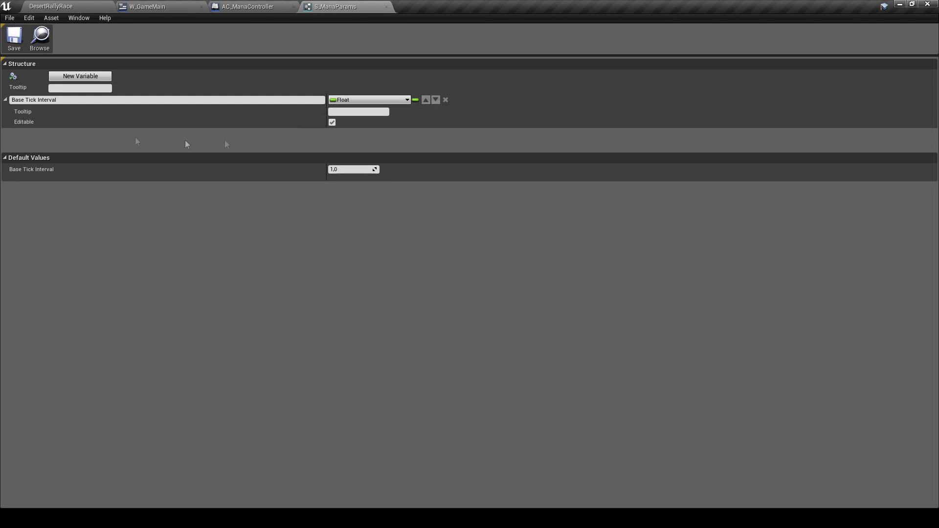
left_click(338, 112)
type("Базовая скорость")
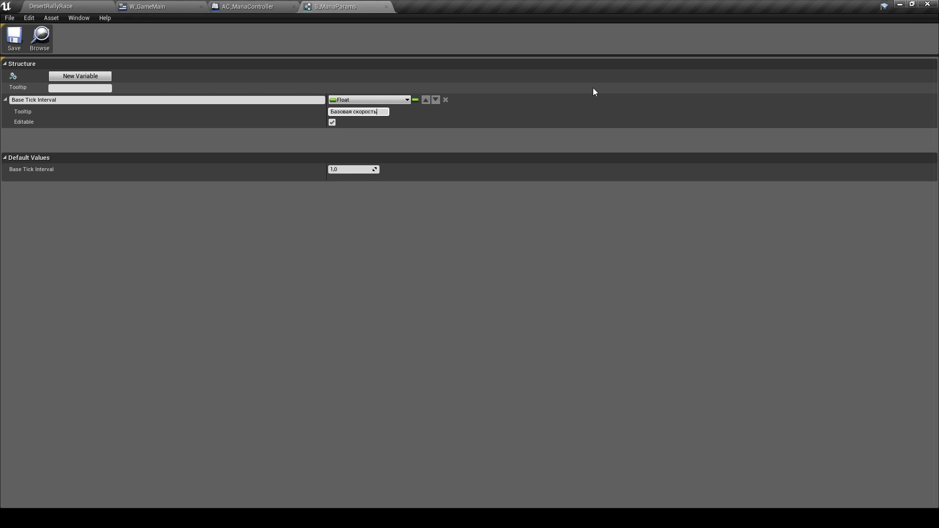
type("восстановления маны ")
type("(интервал")
type(" между тиками")
key("BackSpace")
type(")")
key("Return")
left_click(7, 44)
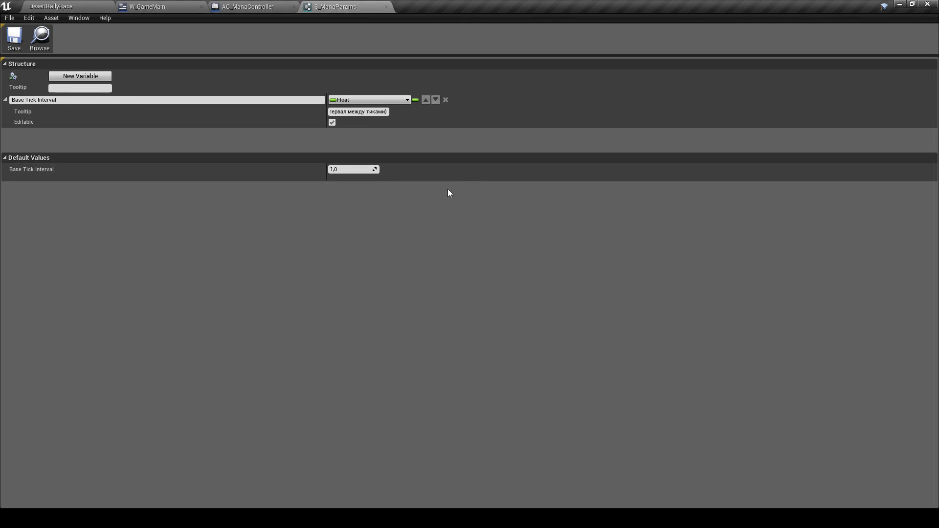
left_click(72, 77)
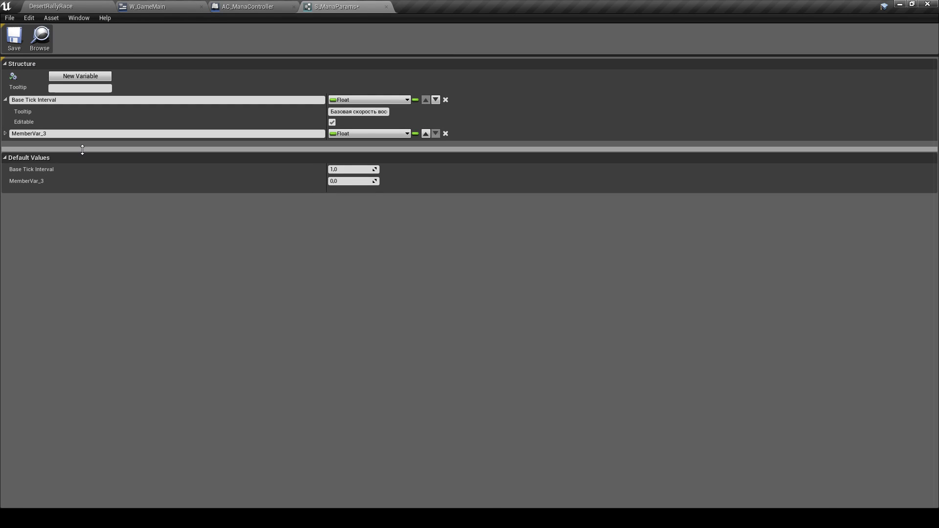
Name the new member Base Increase Value
left_click(24, 134)
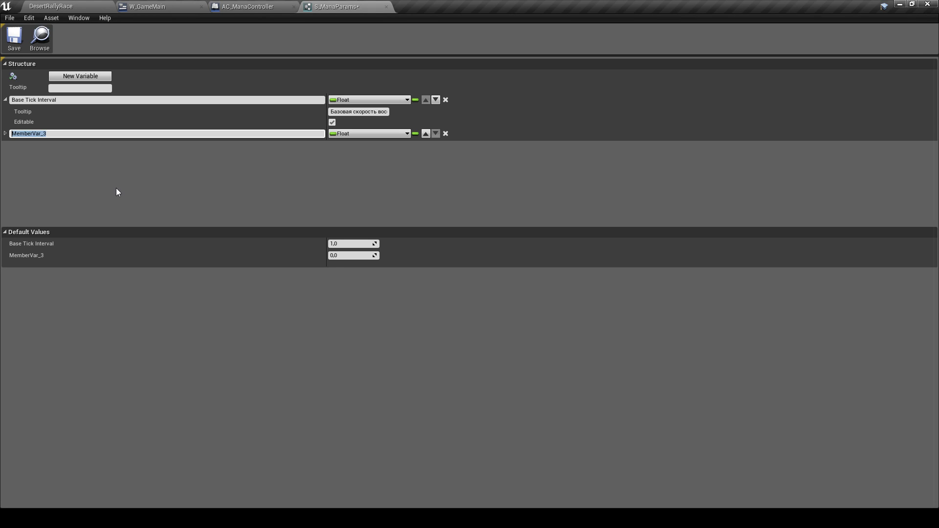
type("И")
key("BackSpace")
type("Base ")
type("Inc")
type("rease Value")
key("Return")
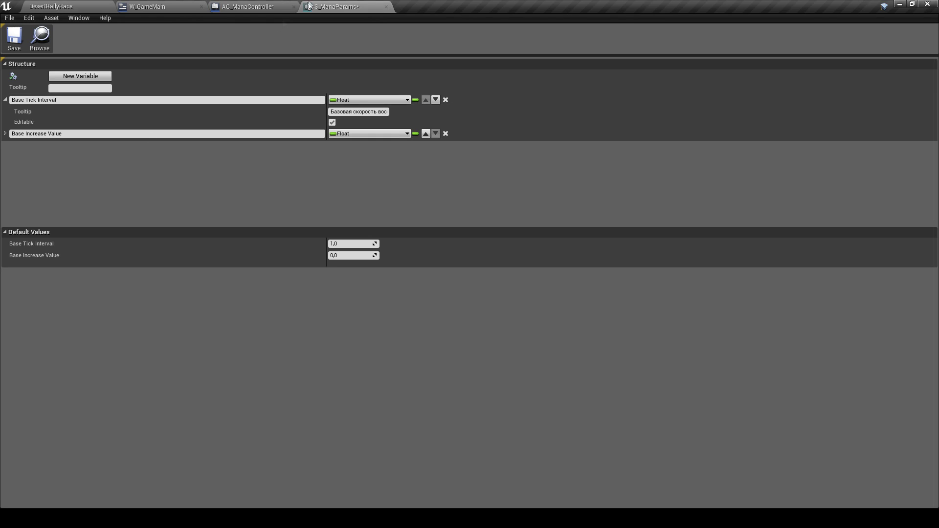
Make Base Increase Value an Integer, save S_ManaParams, and switch to W_GameMain
left_click(5, 133)
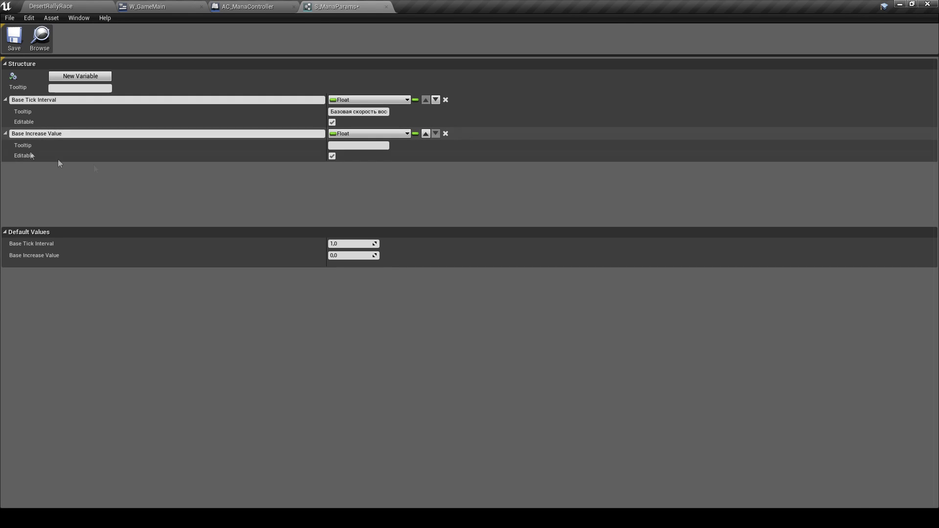
left_click(361, 136)
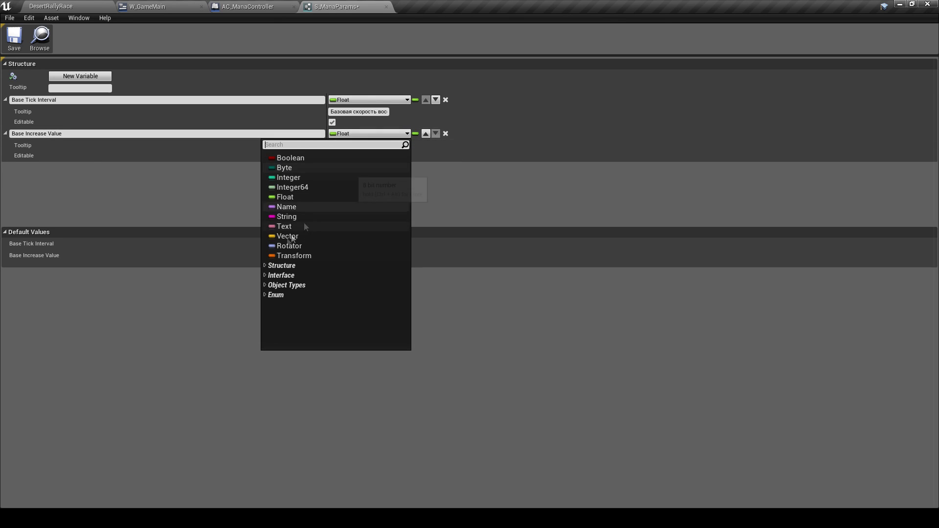
left_click(309, 177)
left_click(14, 38)
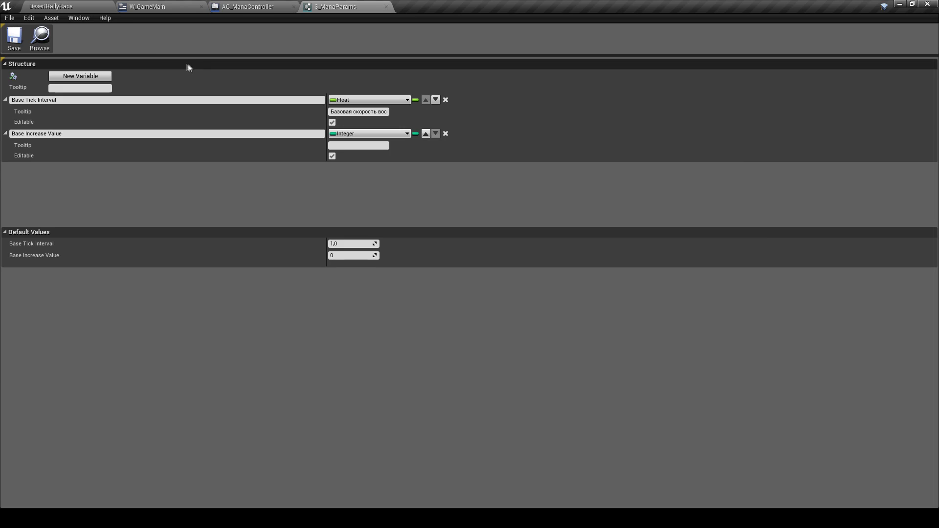
left_click(147, 6)
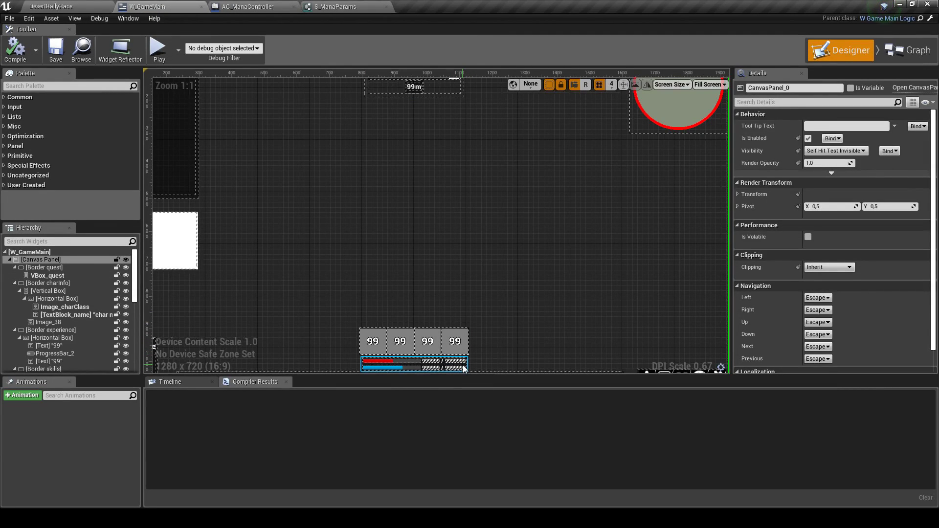
Inspect W_GameMain's mana text binding and AC_ManaController, then return to S_ManaParams
left_click(464, 369)
left_click(457, 365)
left_click(924, 196)
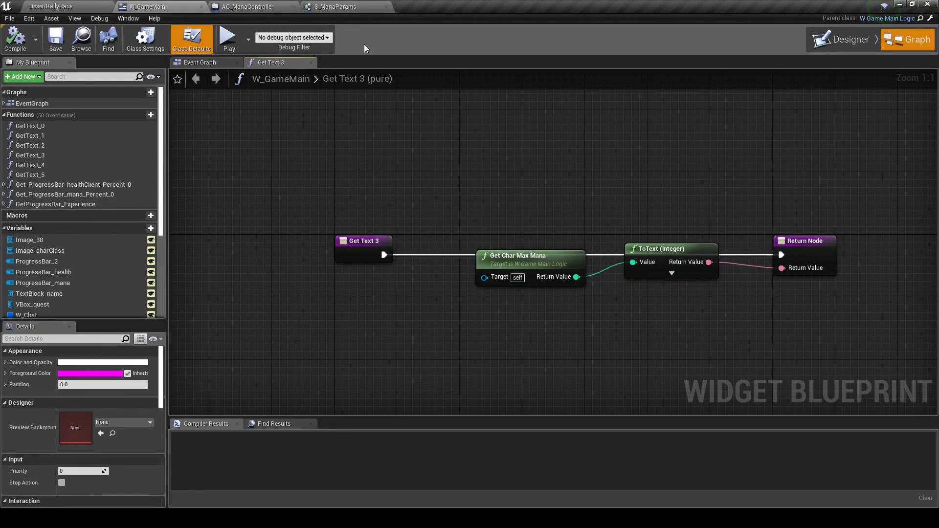
left_click(274, 6)
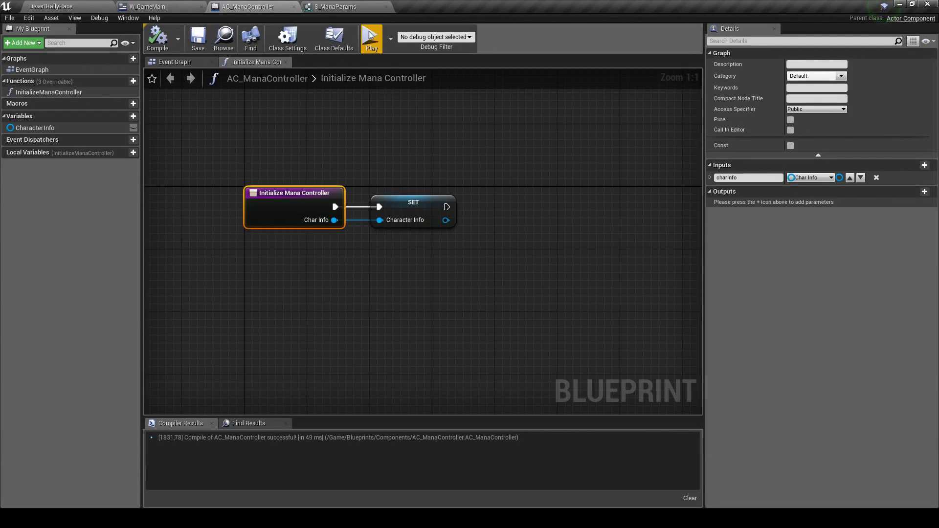
left_click(336, 6)
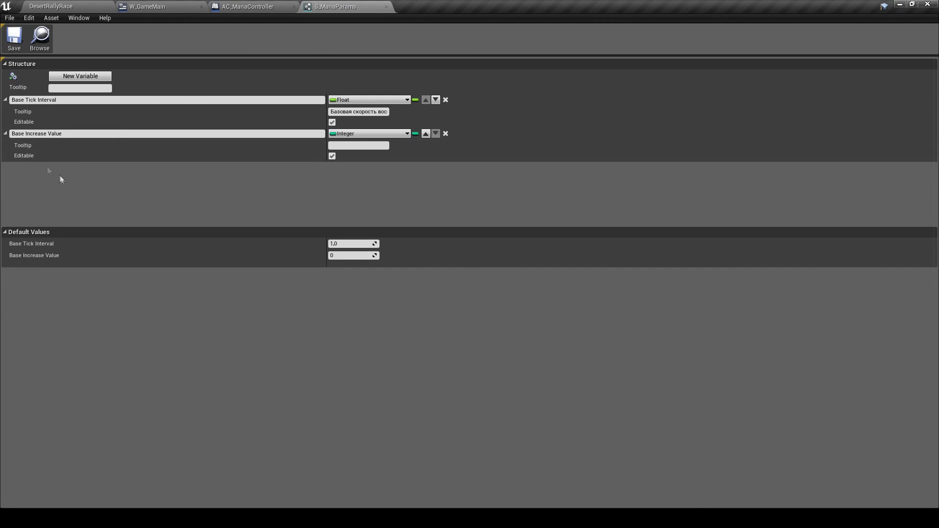
Set Base Increase Value's default to 100, save, and add a new Integer member
left_click(342, 256)
type("0")
key("Return")
type("0")
key("Return")
key("ctrl+s")
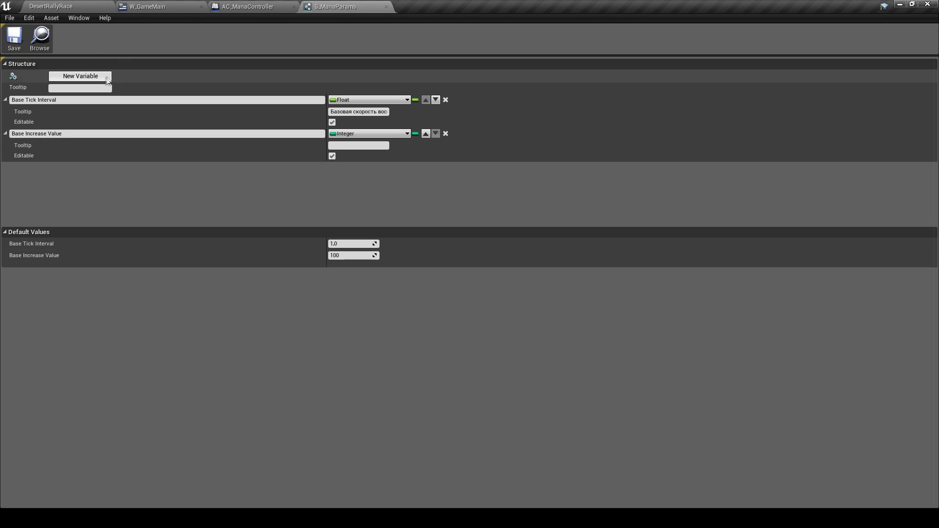
left_click(95, 79)
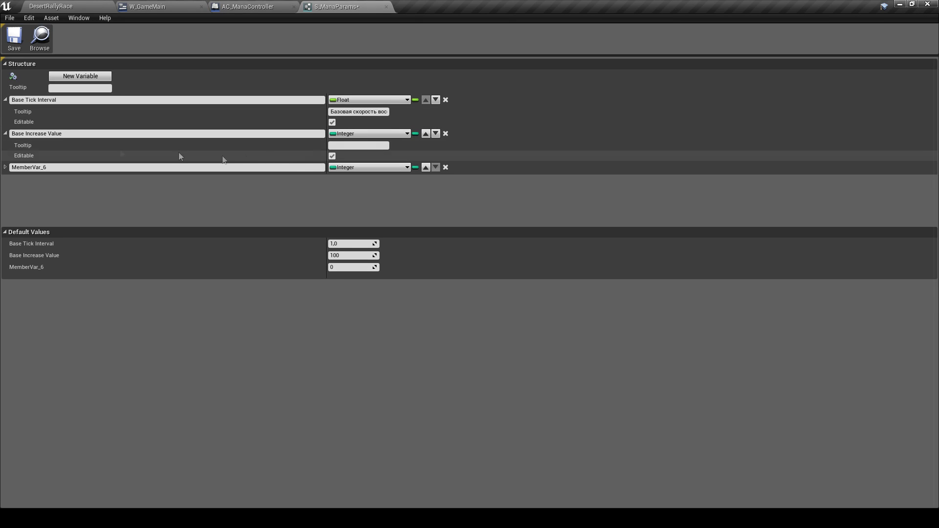
left_click(49, 168)
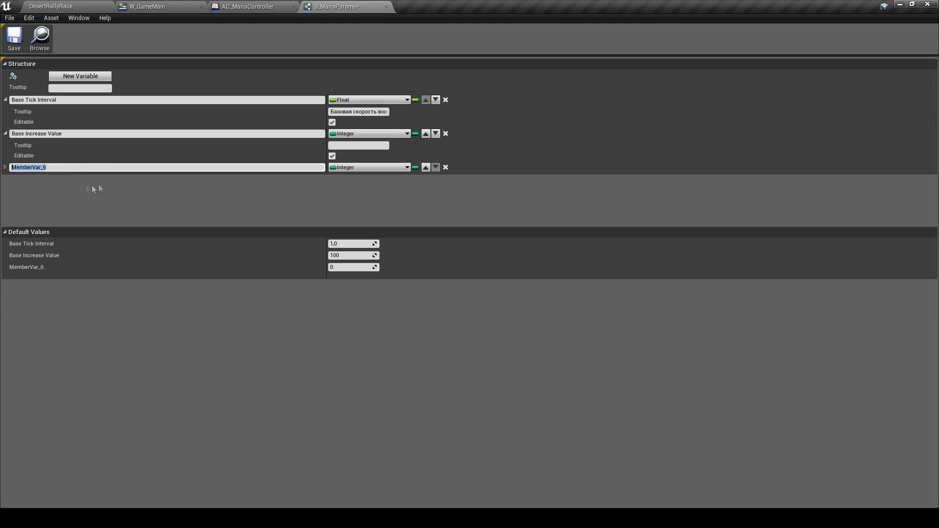
Rename MemberVar_6 to 'Base Increase Multiplier per Level', set it to Float, and save the structure
type("Base ")
type("Increase ")
type("Mil")
type("ul")
type("tiplier")
key("Return")
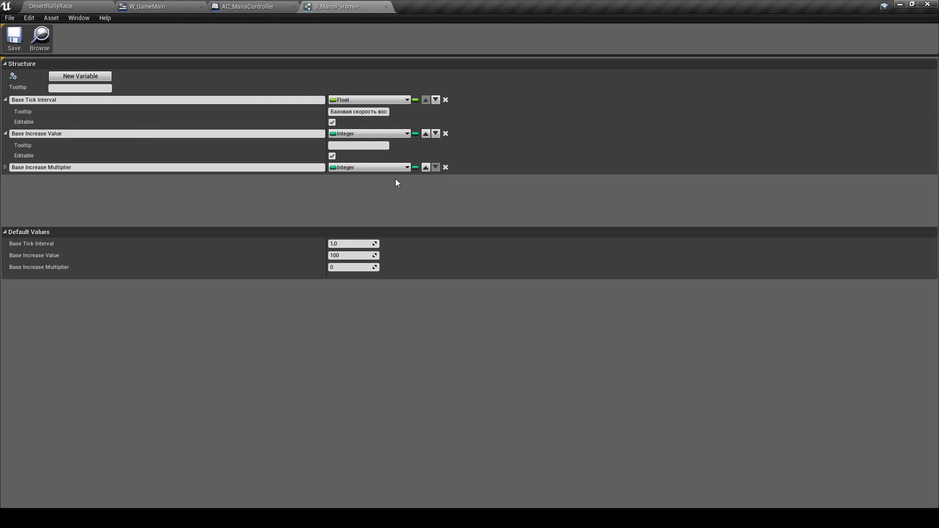
left_click(381, 168)
left_click(304, 229)
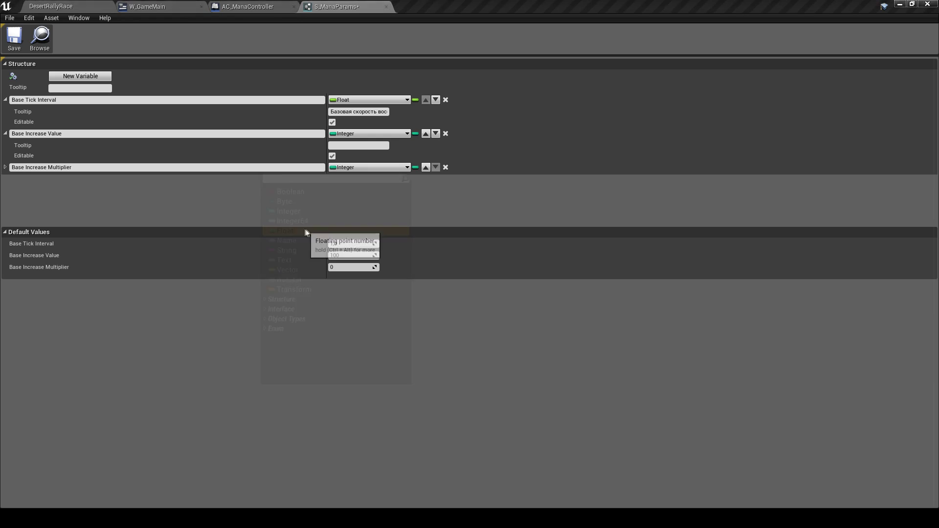
left_click(5, 168)
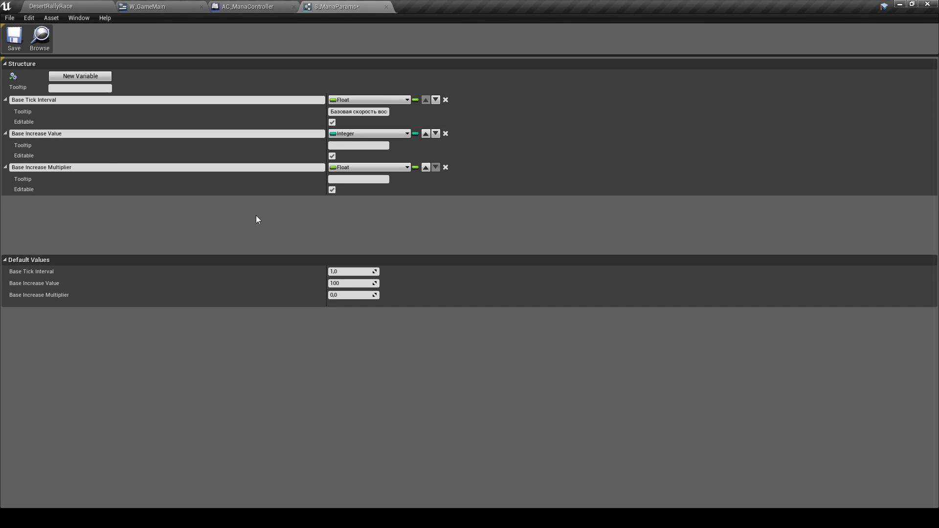
left_click(14, 39)
type("per Level")
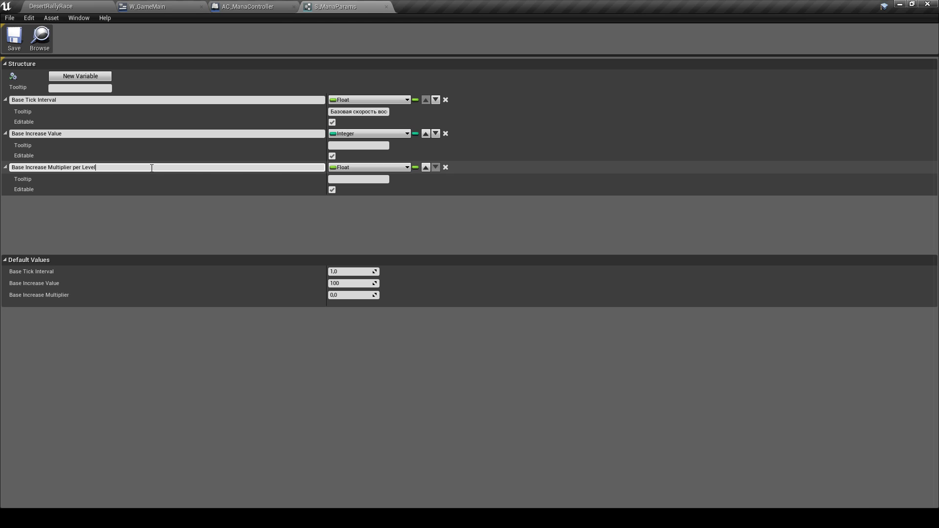
key("Return")
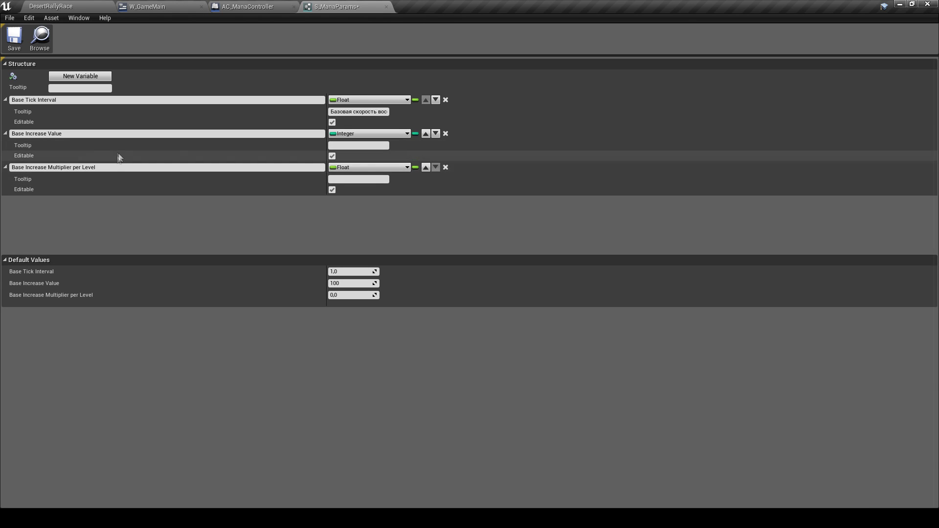
left_click(359, 145)
type("Базовый ра")
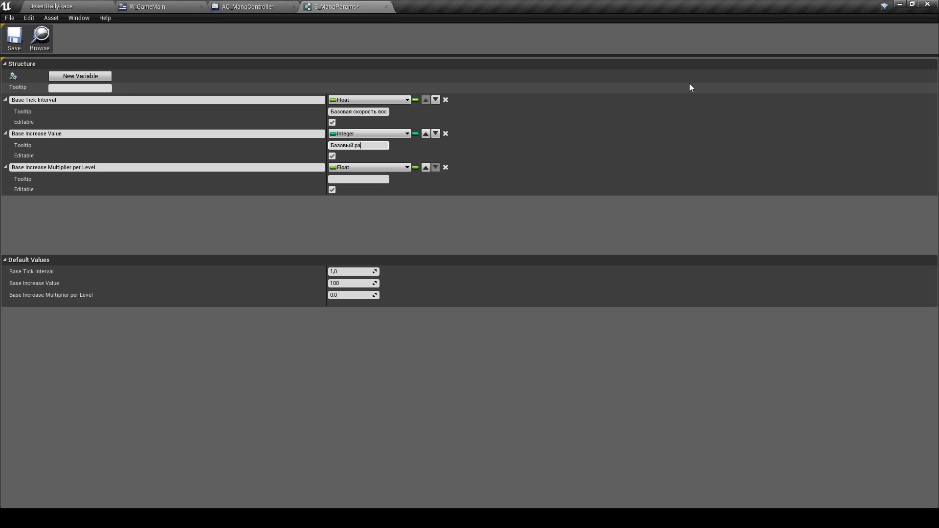
Write Russian tooltips for Base Increase Value and Base Increase Multiplier per Level
type("ме")
type("станавлива")
type("емой маны")
key("Return")
left_click(367, 179)
type("Базовый множи")
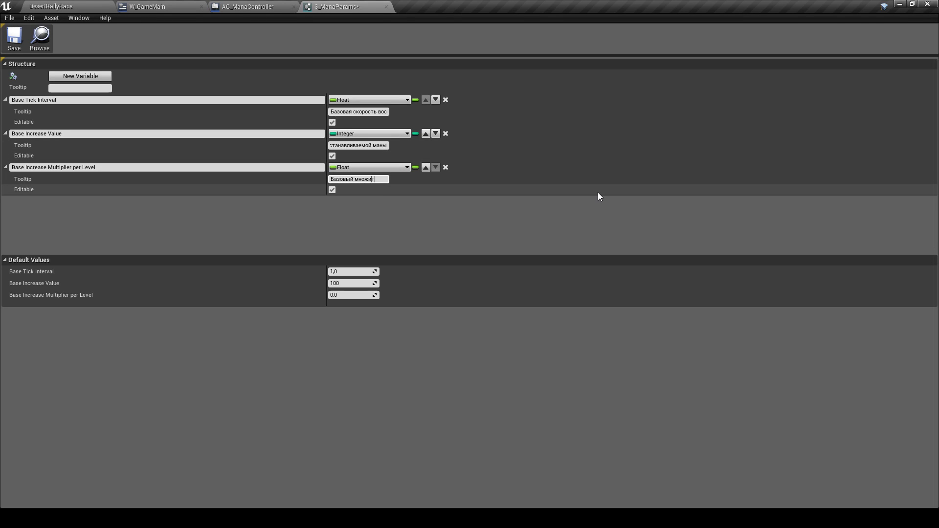
type("тель")
type(" размера в")
type("осстанавливае")
type("мой маны за к")
type("аждый уровен")
type("ь персона")
type("жа")
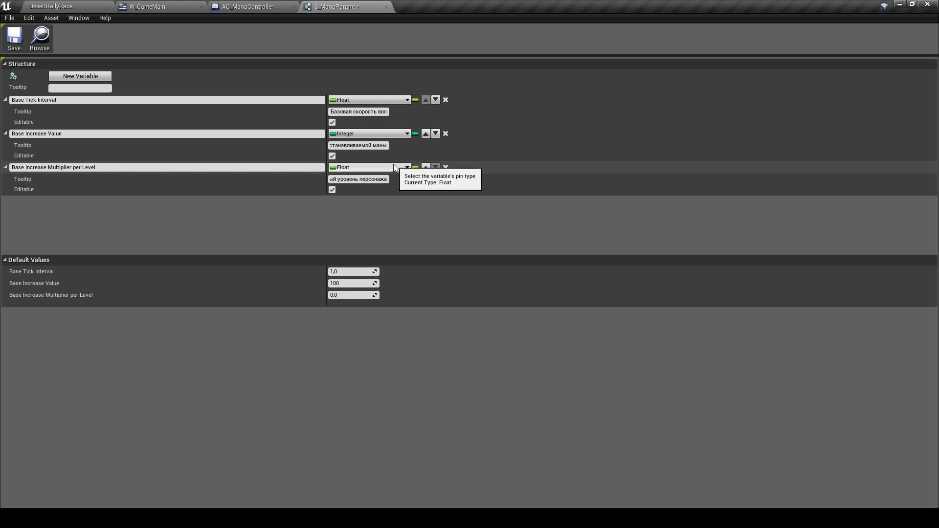
Make the multiplier a Float array with one element of 1,0, then save
left_click(415, 167)
left_click(415, 183)
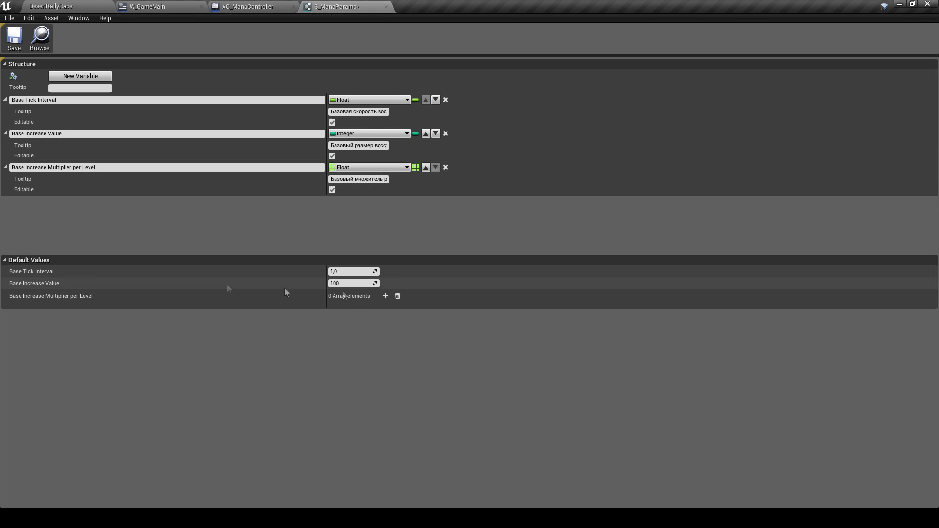
left_click(386, 296)
left_click(345, 308)
type("1")
key("Return")
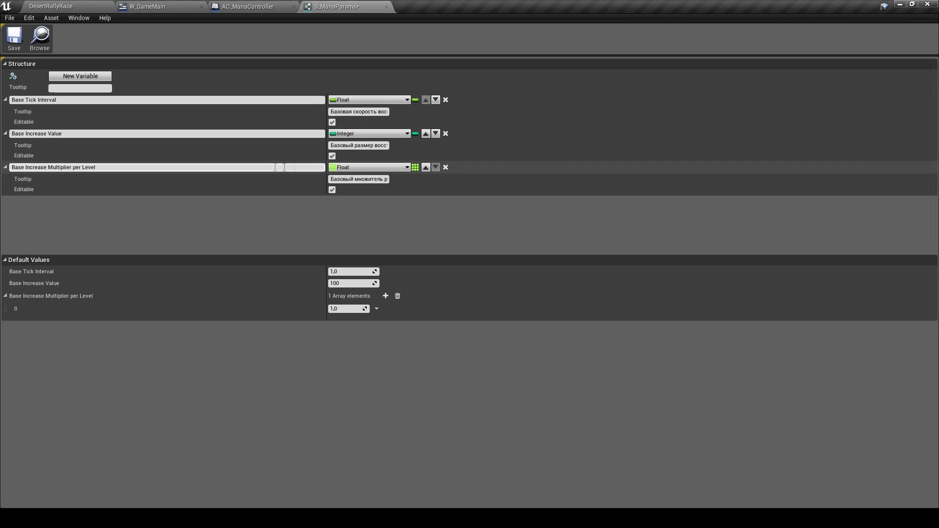
left_click(386, 296)
left_click(356, 322)
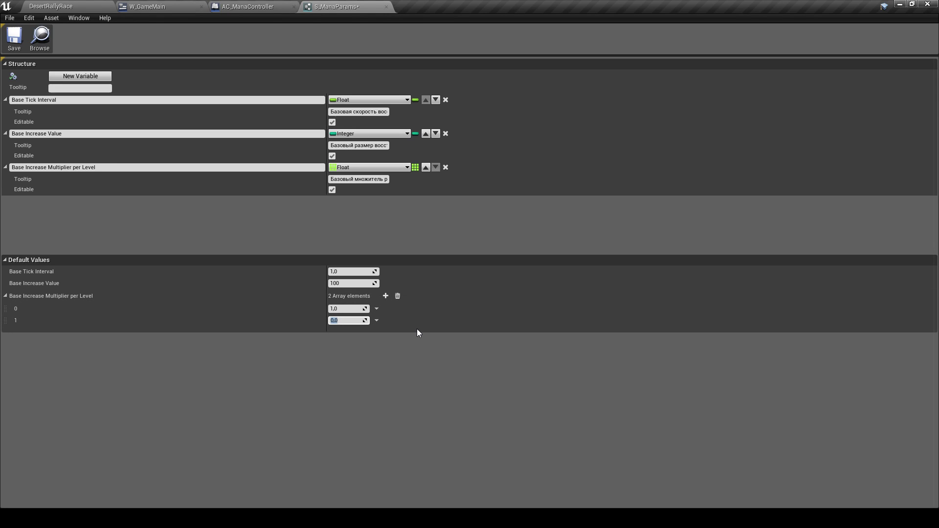
type("1,5")
left_click(376, 320)
left_click(390, 341)
left_click(14, 38)
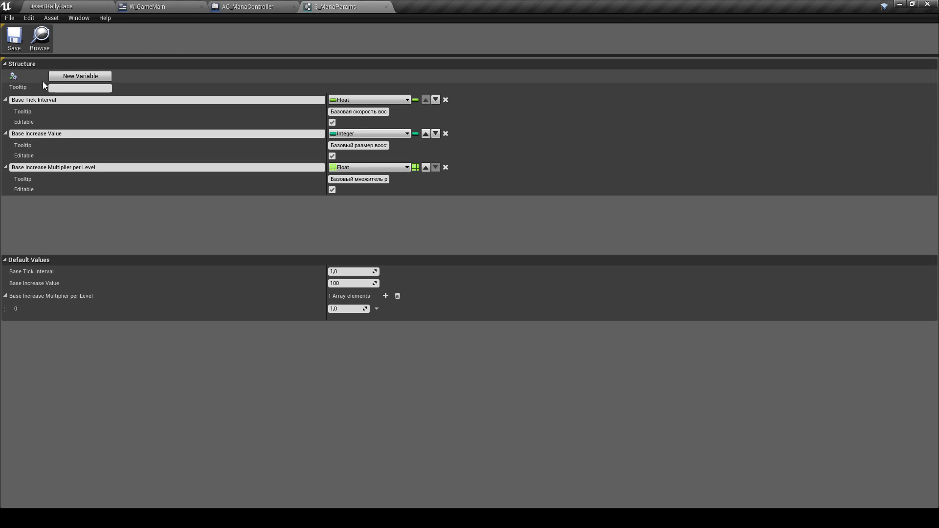
Add a new structure member named Maximum Mana and make it an Integer
left_click(80, 75)
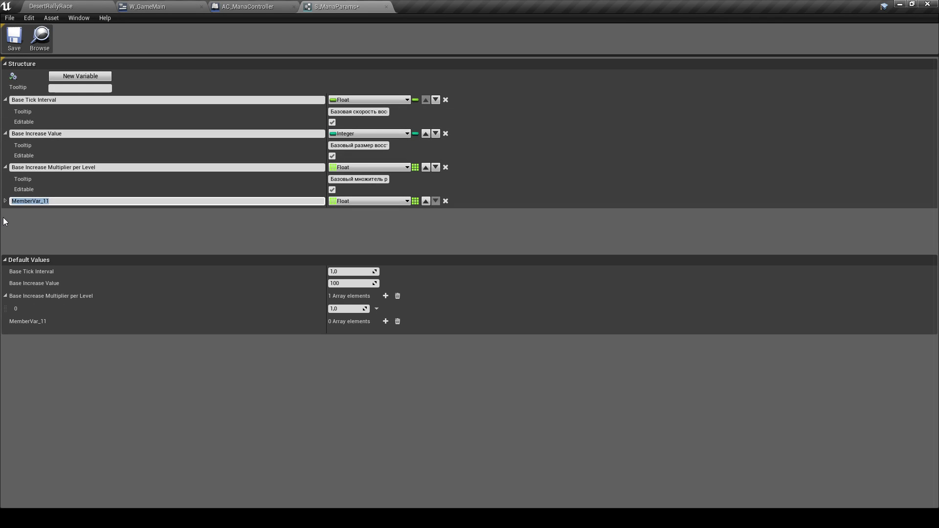
type("ь")
key("BackSpace")
type("mum Mana")
key("Return")
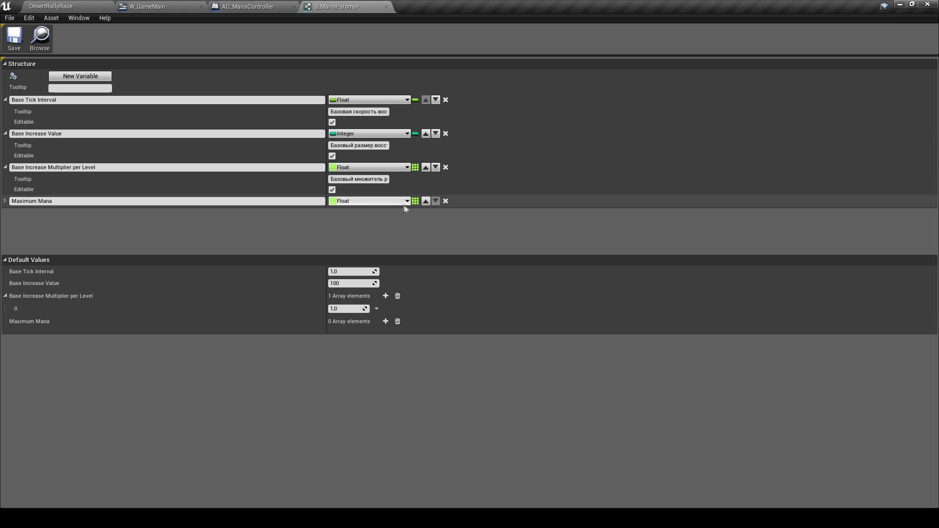
left_click(404, 201)
left_click(348, 243)
left_click_drag(258, 252, 267, 316)
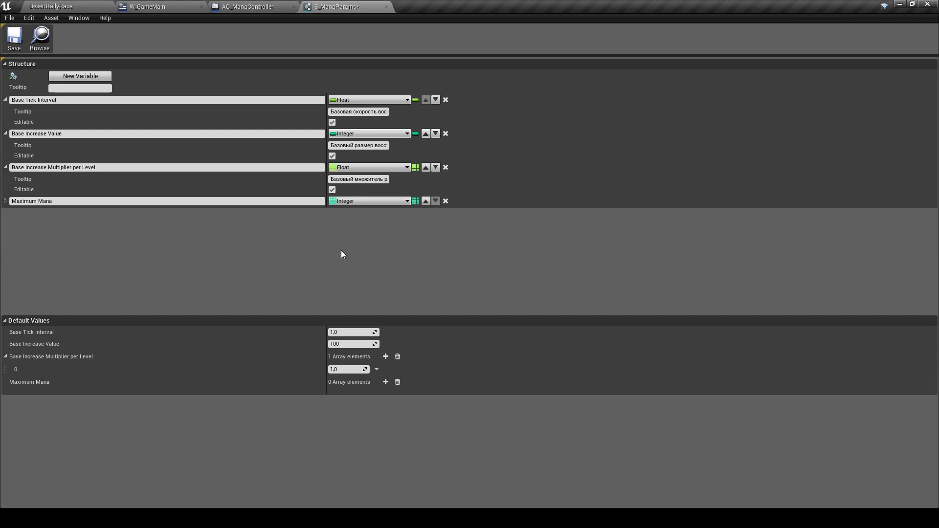
Rename it Maximum Mana per Level, give it a Russian tooltip, and add one array element
left_click(66, 201)
type("per Level")
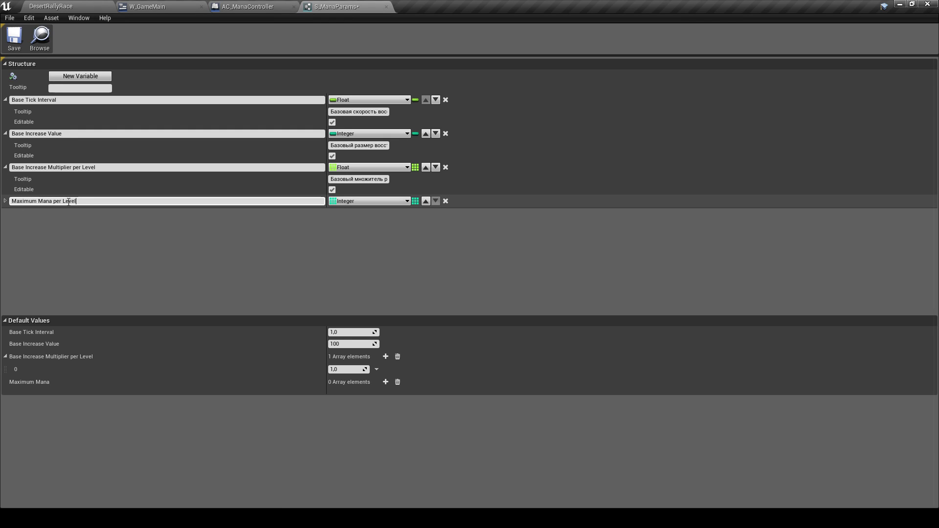
key("Return")
left_click(5, 201)
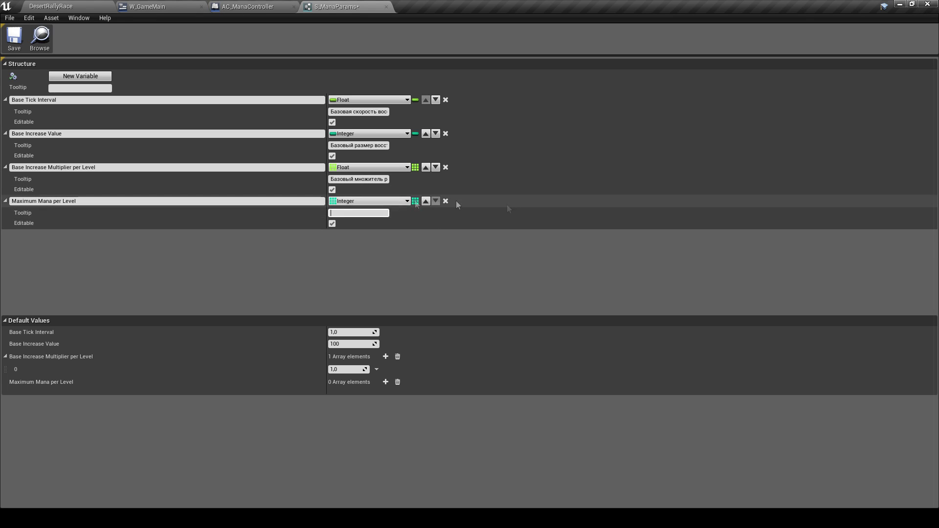
type("ый максим маны за каждый уровень персонажа")
key("Return")
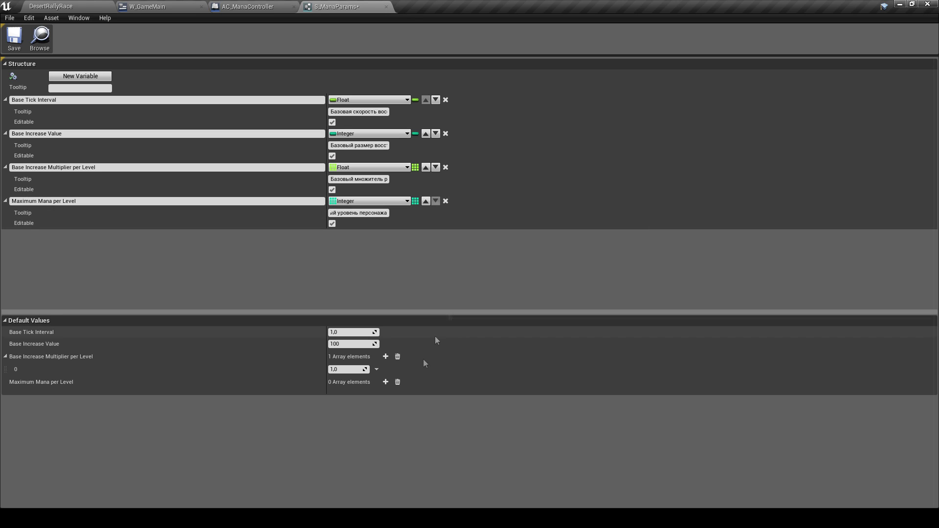
left_click(385, 381)
Set Maximum Mana per Level's first element to 500 and save the structure
left_click(348, 395)
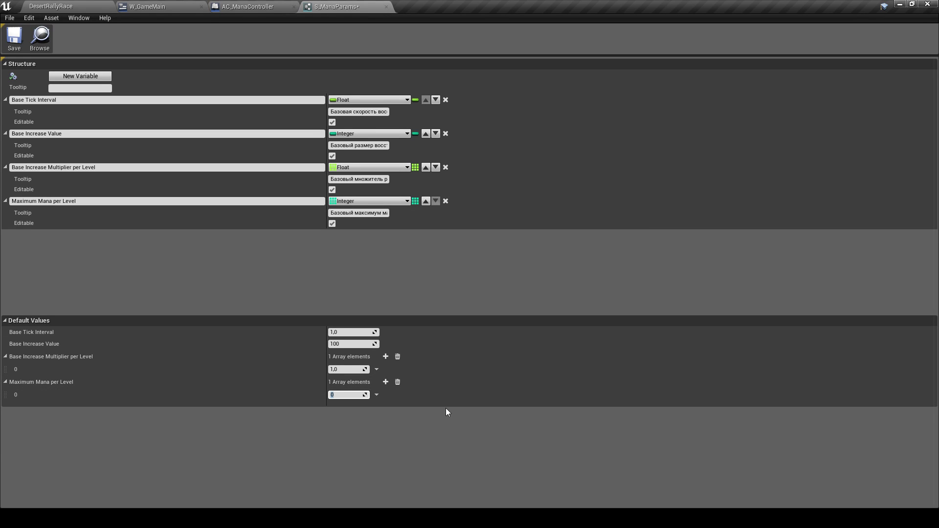
type("1500")
key("Return")
left_click(14, 38)
type("500")
left_click(15, 38)
Rewrite the structure's tooltip to mention the DT_ManaParams table and save S_ManaParams
left_click(69, 87)
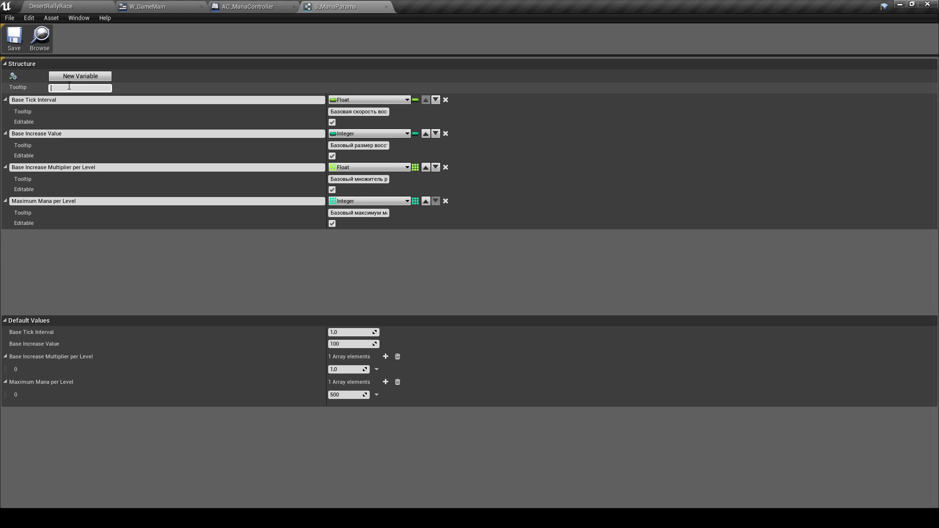
type("Сп")
key("BackSpace")
key("BackSpace")
type("СТрукт")
key("BackSpace")
key("BackSpace")
key("BackSpace")
type("для таб")
type("ы ")
type("\"\"")
type("DT_")
type("Mana")
type("Params")
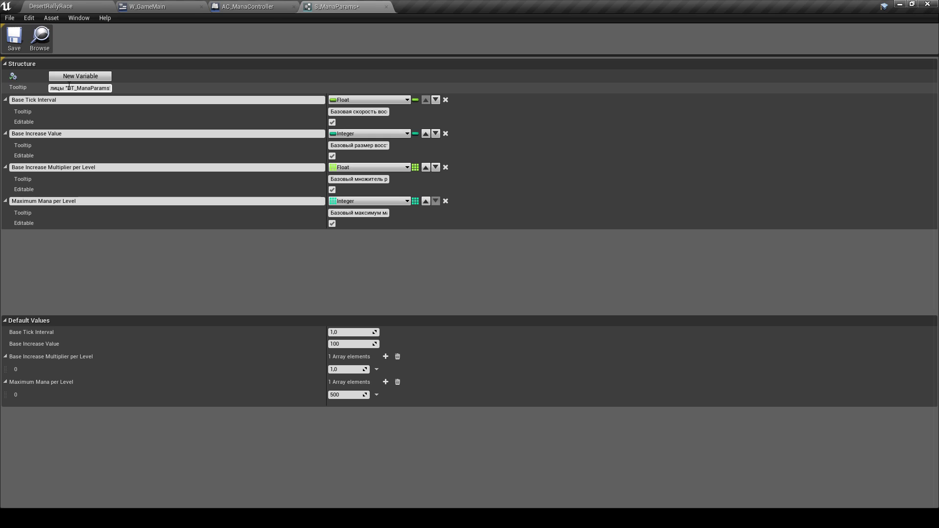
type("\"")
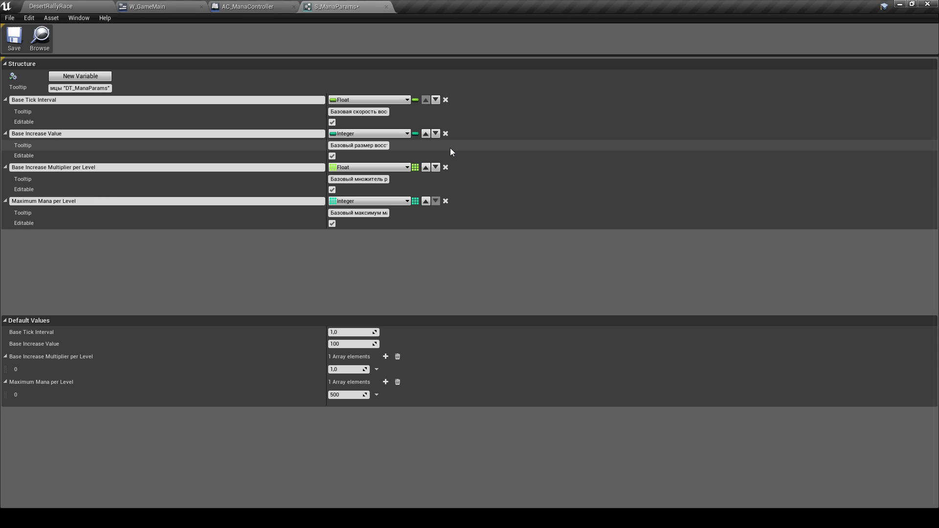
left_click(14, 47)
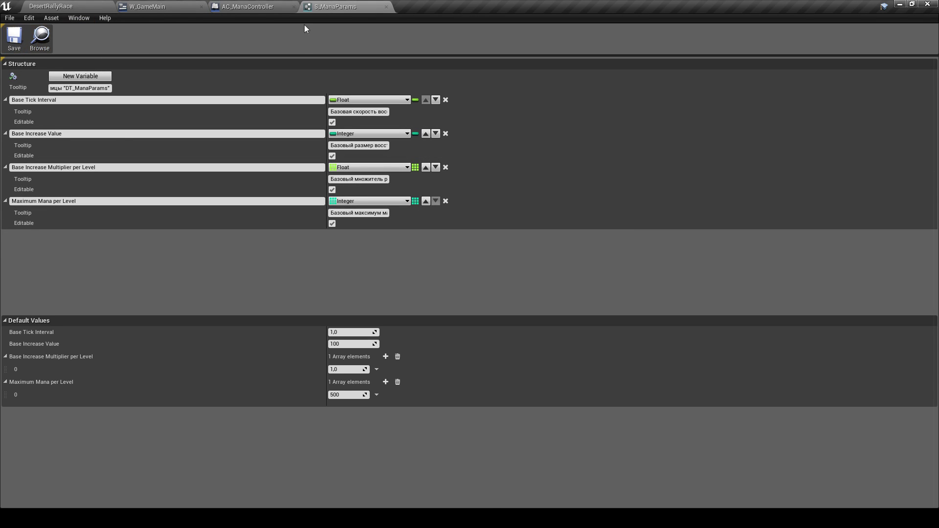
Close the structure editor and create a new Data Table asset in the AssetData folder
left_click(386, 7)
left_click(51, 7)
left_click(36, 407)
right_click(422, 422)
mouse_move(470, 317)
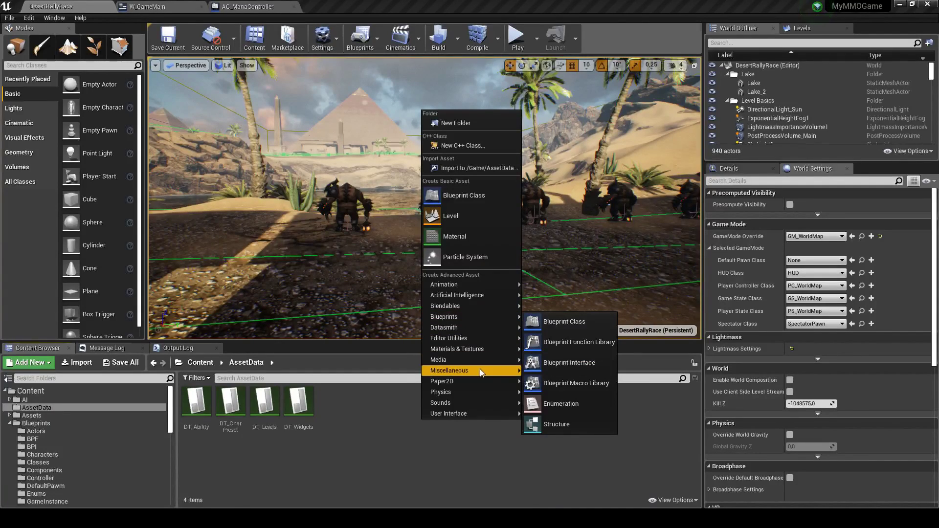
mouse_move(481, 372)
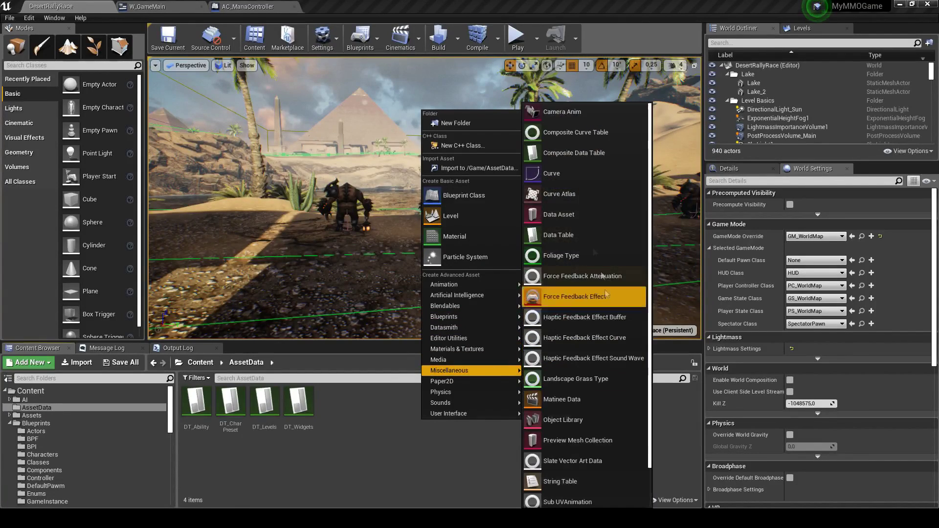
left_click(569, 233)
Choose S Mana Params as the row structure and name the table DT_ManaParams
left_click(464, 246)
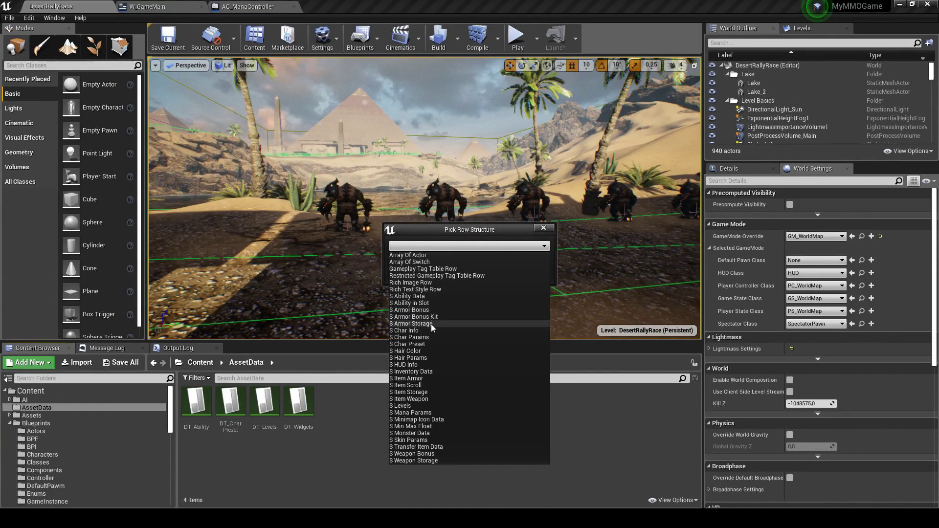
left_click(419, 413)
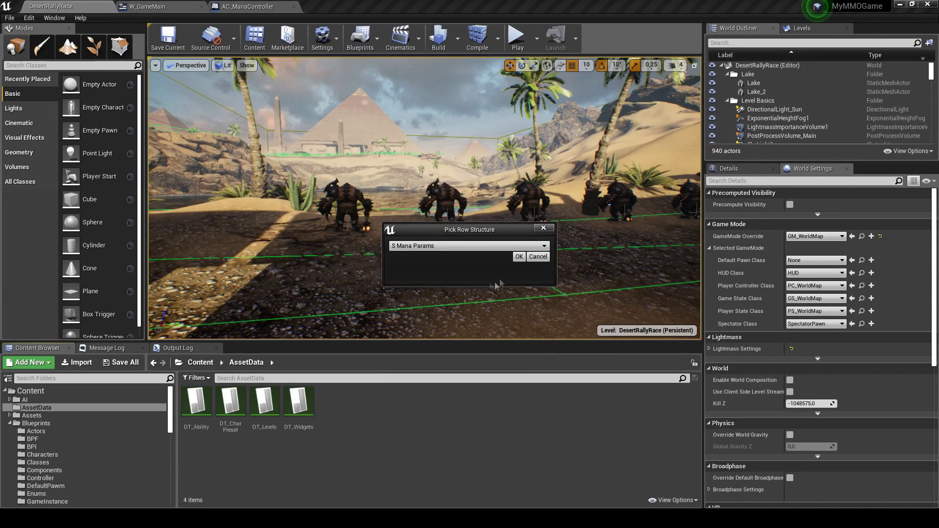
left_click(518, 256)
type("DR")
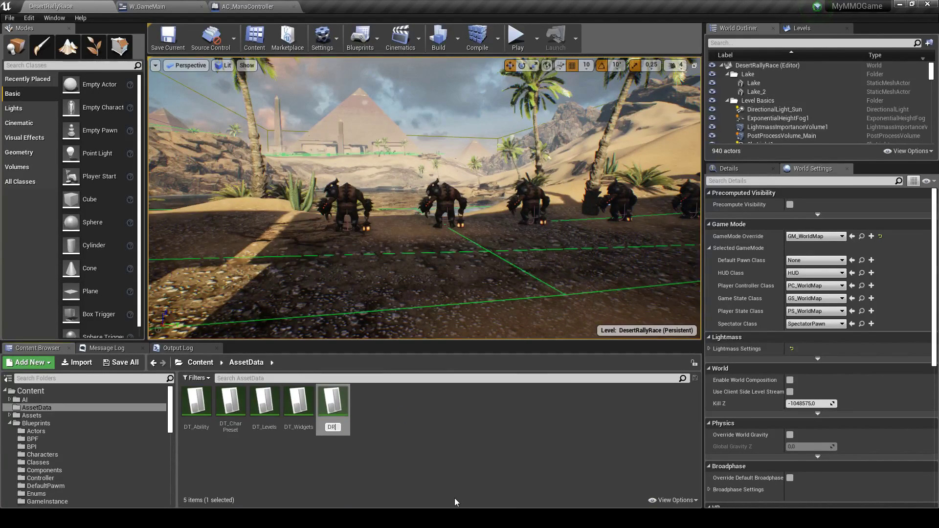
key("BackSpace")
type("T_")
type("Mana")
type("Params")
key("Return")
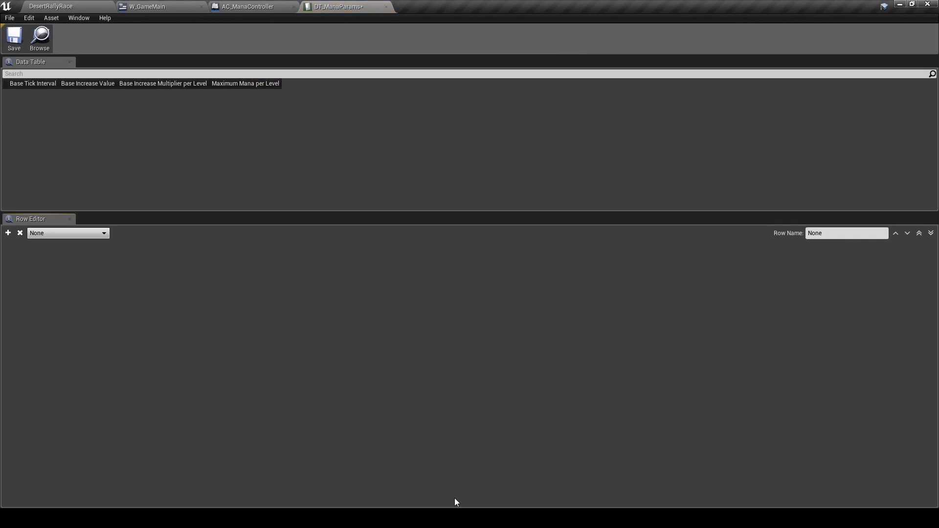
Add the first row to DT_ManaParams and name it Mage
left_click(8, 232)
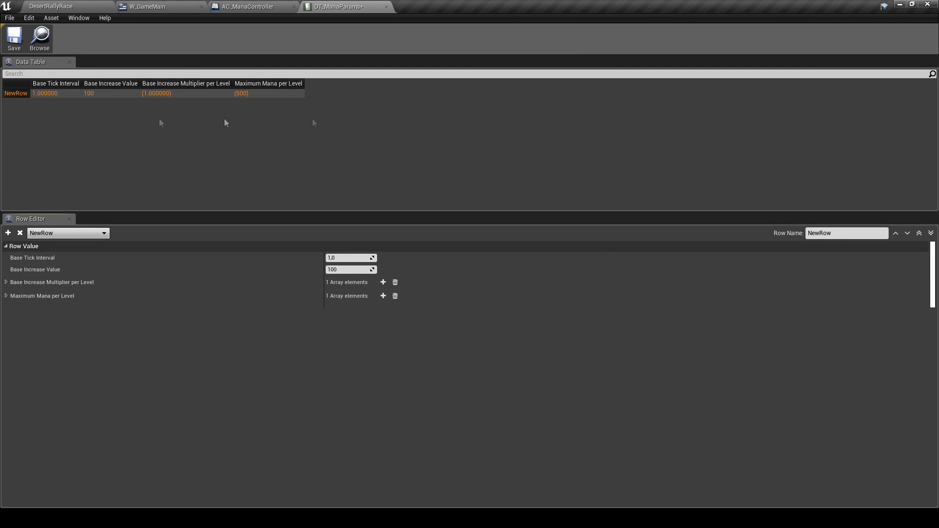
left_click(837, 233)
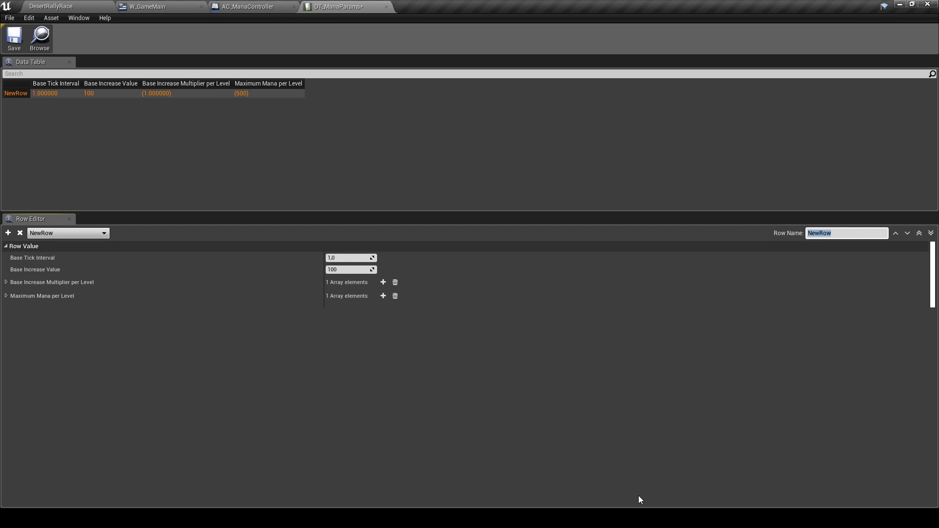
type("ManaMage")
key("Return")
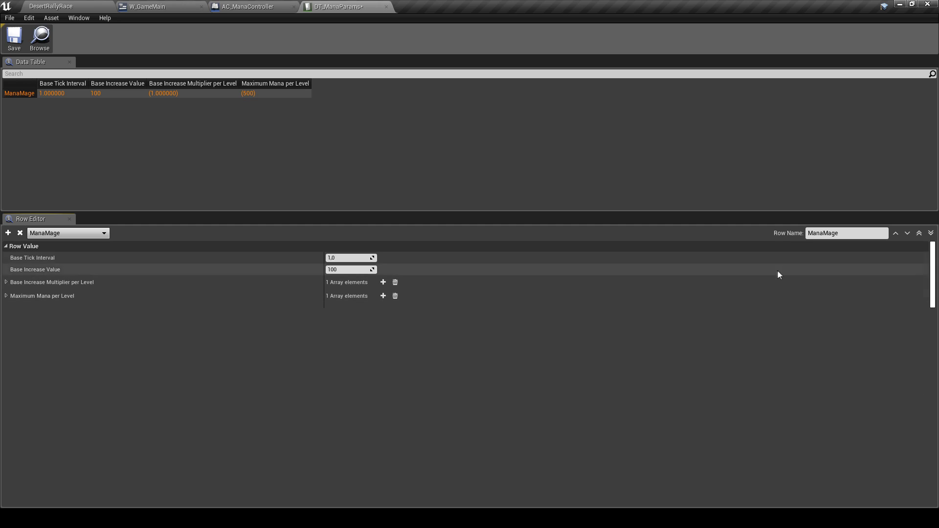
left_click(823, 233)
key("BackSpace")
key("BackSpace")
key("BackSpace")
key("Return")
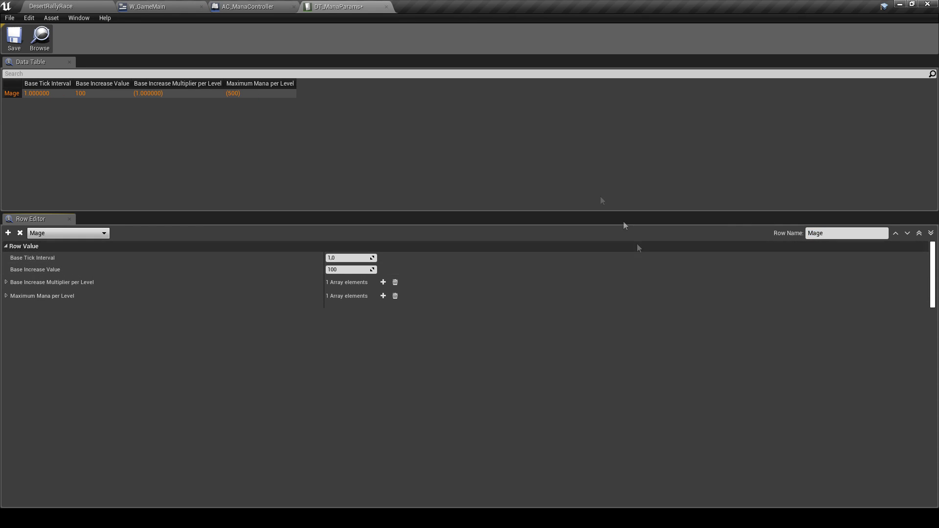
Add a second row named Warrior and save the data table
left_click(7, 233)
left_click_drag(826, 234, 789, 237)
type("Warrio")
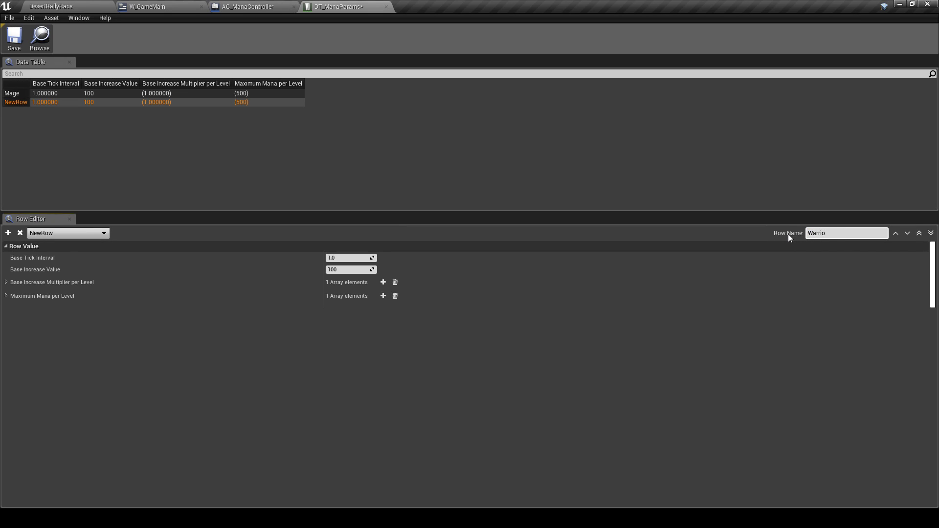
type("r")
key("Return")
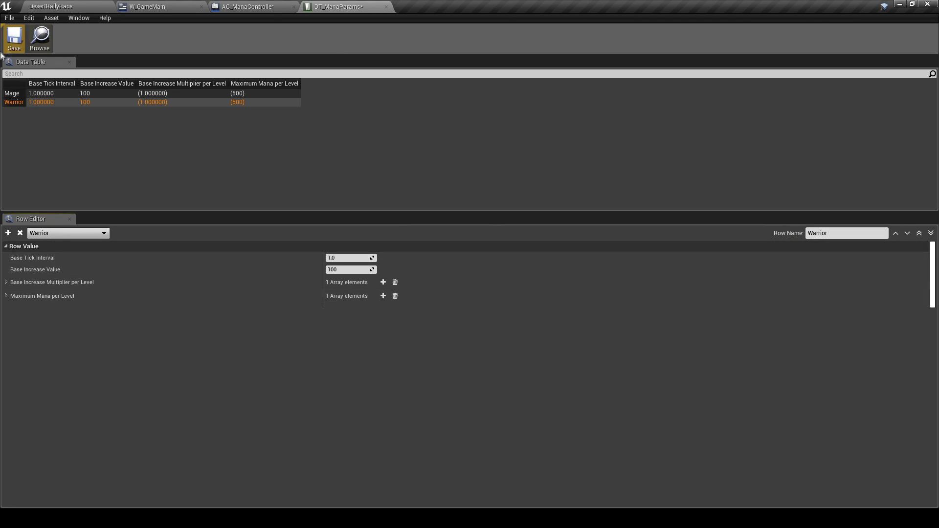
left_click(15, 39)
left_click(22, 102)
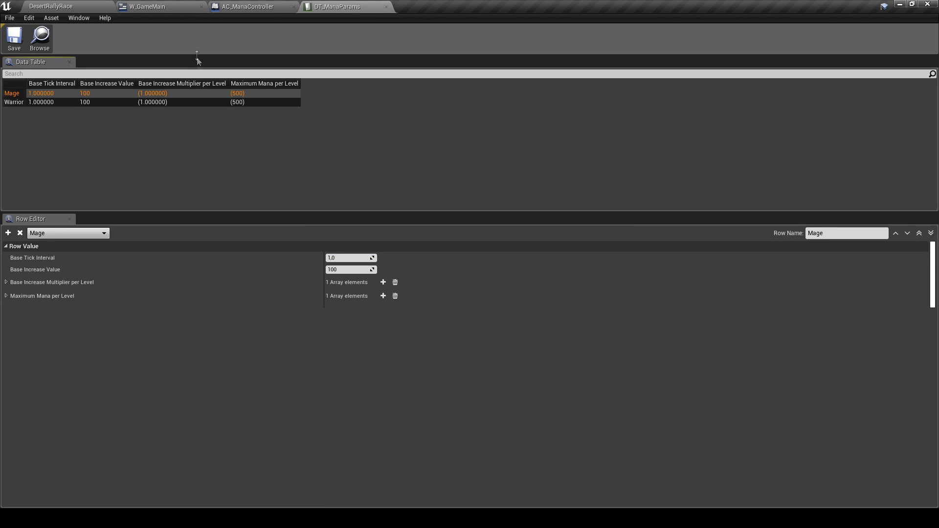
Expand the per-level arrays, give Mage Base Increase Value 300 and Maximum Mana element 1500, and save
left_click(6, 282)
left_click(6, 308)
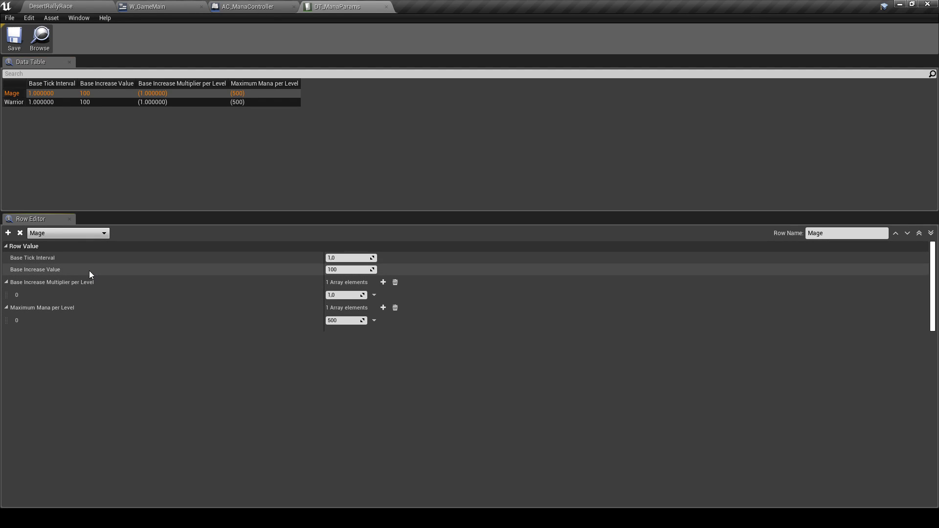
left_click(349, 270)
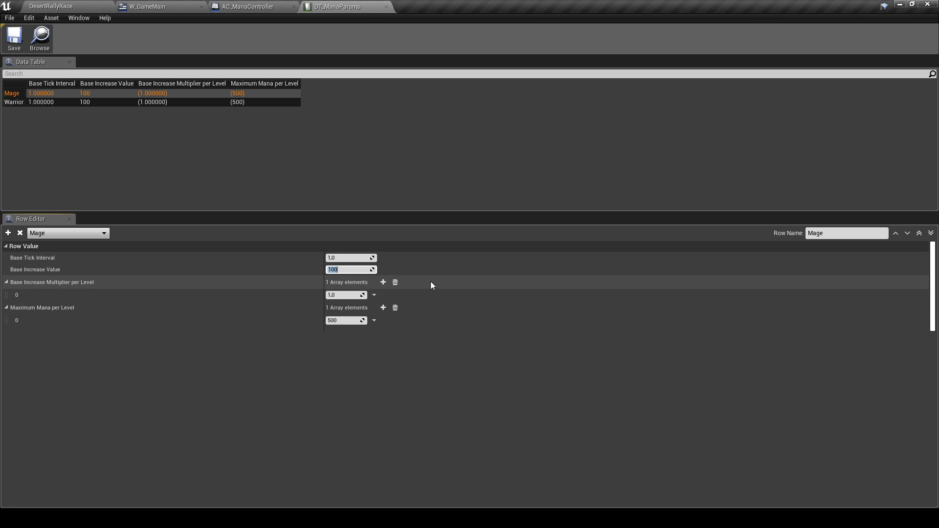
type("200")
key("Return")
type("300")
key("Return")
left_click(345, 320)
type("1500")
key("Return")
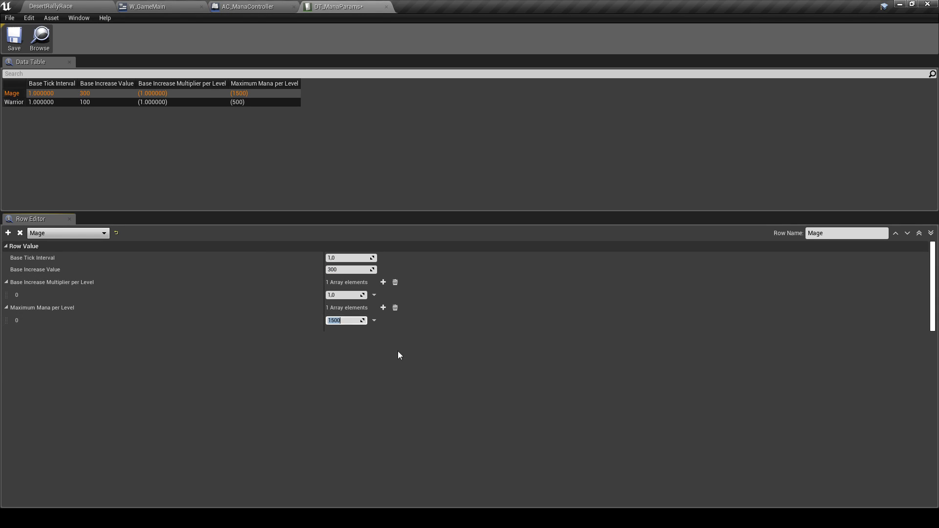
left_click(6, 43)
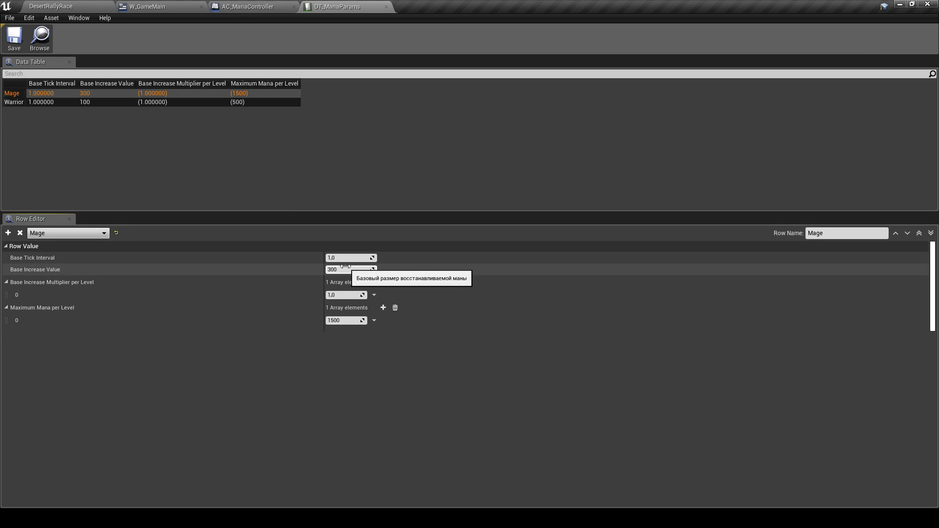
mouse_move(228, 518)
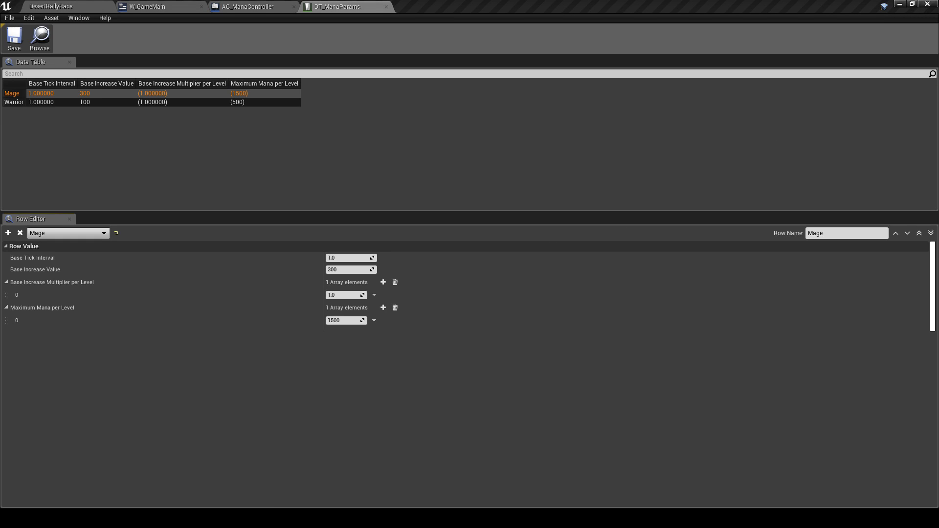
Compute 1500/30 in the calculator, then set Mage's Base Increase Value to 30 and save
type("1500")
type("/")
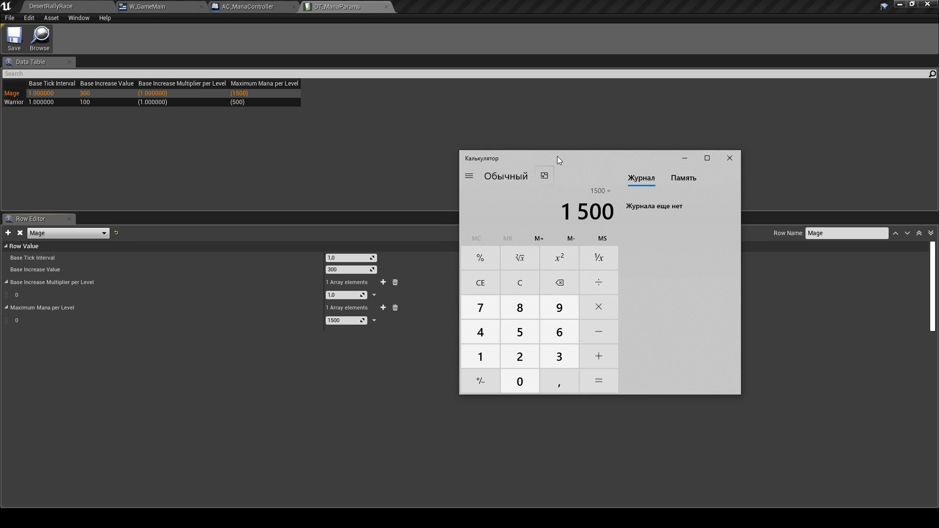
type("30")
key("Return")
key("alt+F4")
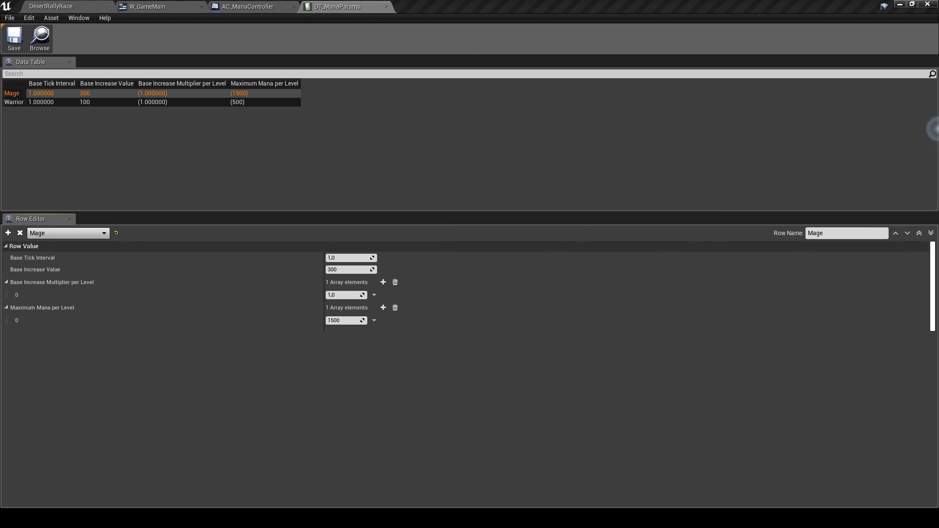
left_click(342, 269)
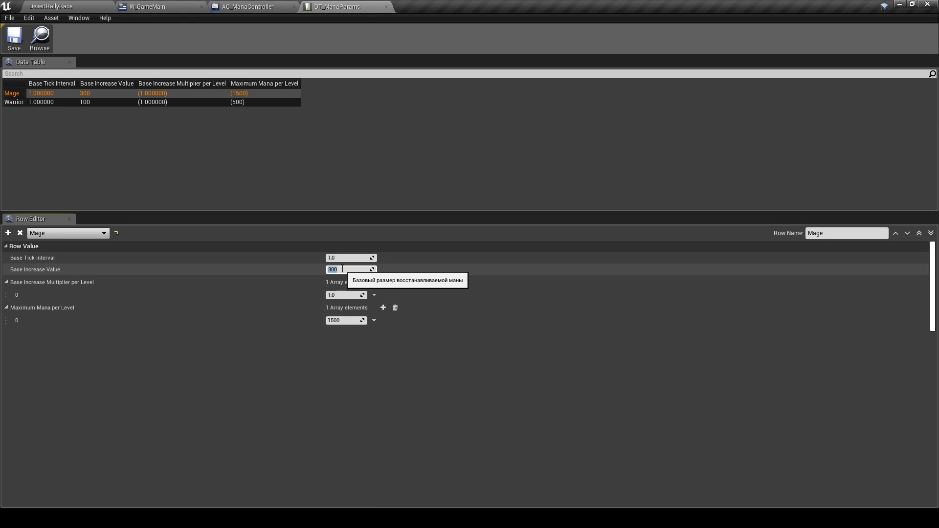
type("30")
left_click(546, 388)
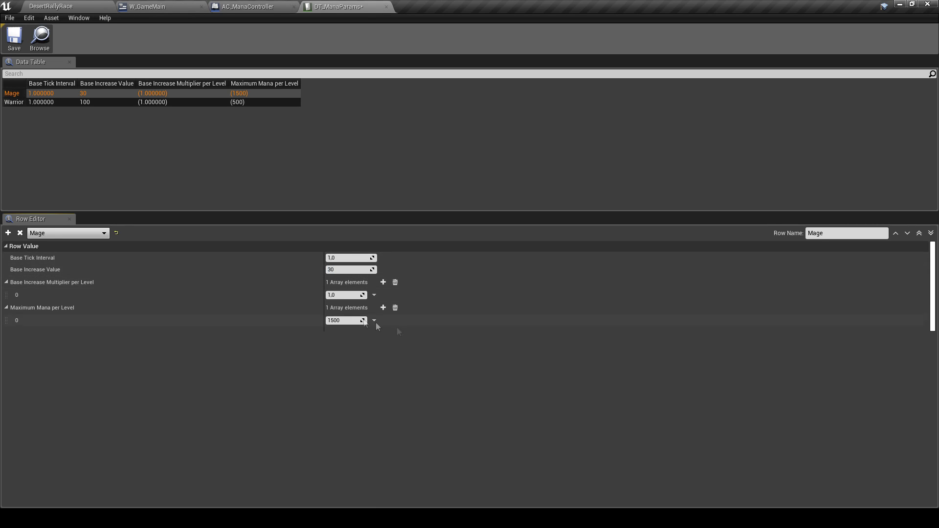
left_click(14, 38)
left_click(388, 412)
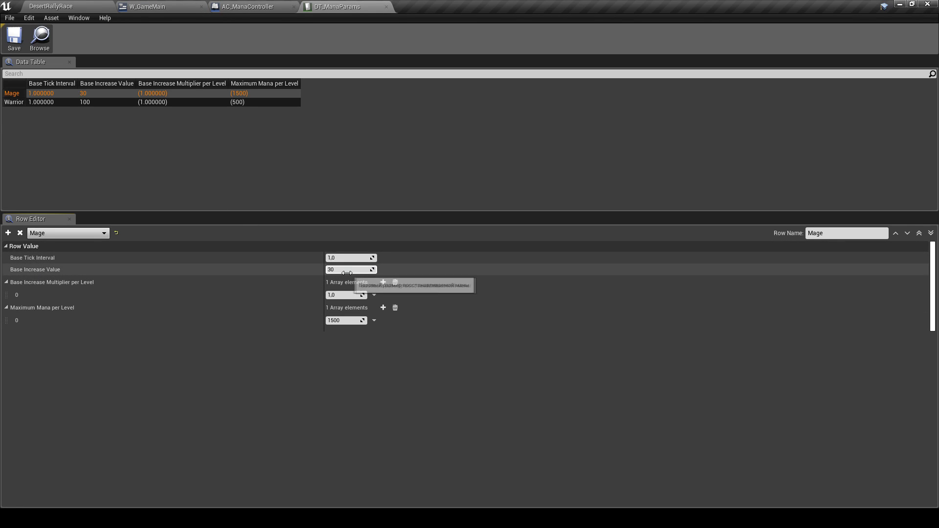
Select the Warrior row, set its Base Increase Value to 10, and save
left_click(135, 102)
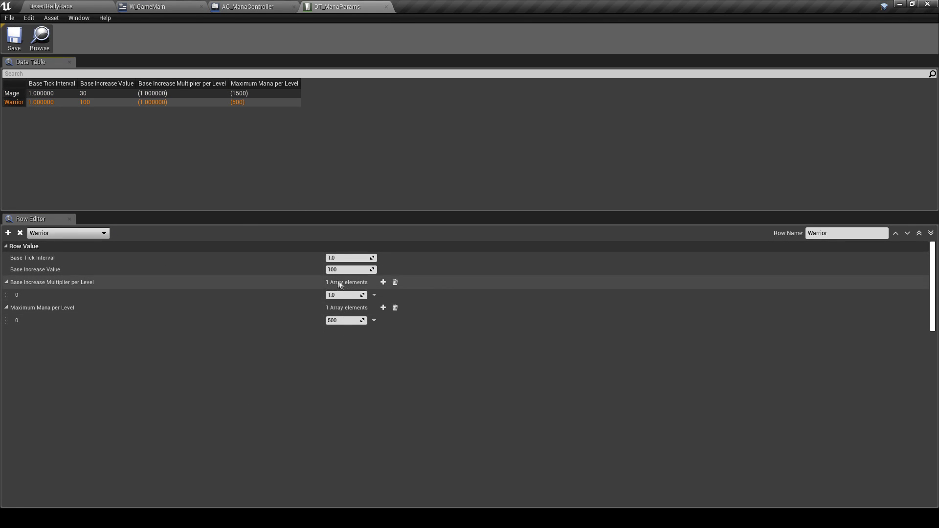
left_click(137, 94)
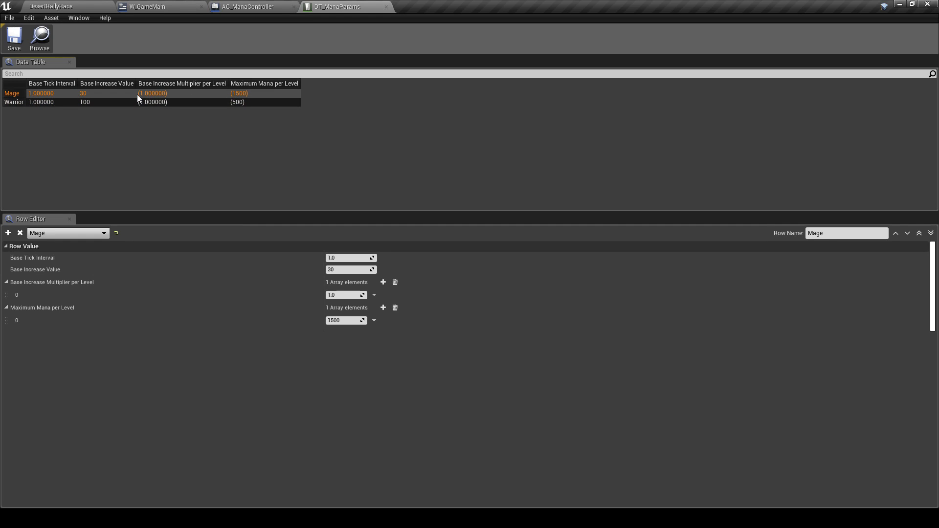
left_click(174, 104)
left_click(348, 269)
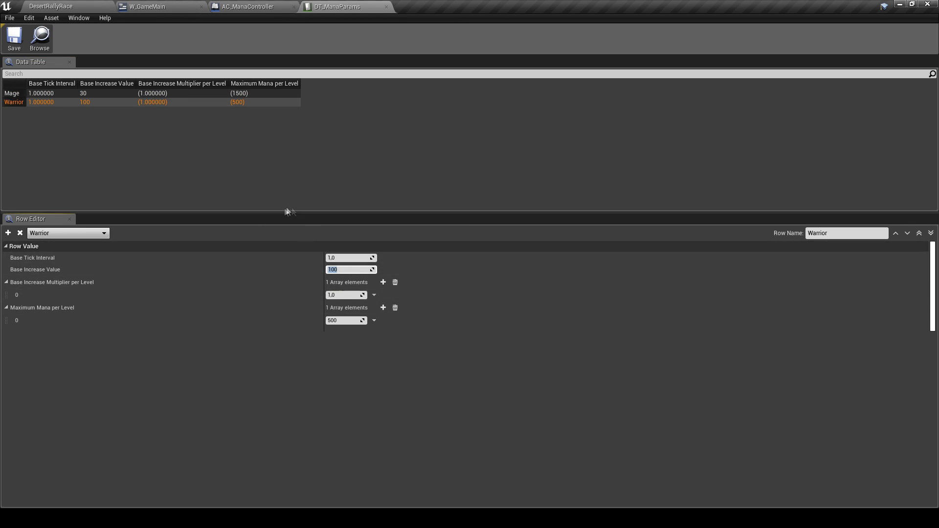
type("10")
key("Return")
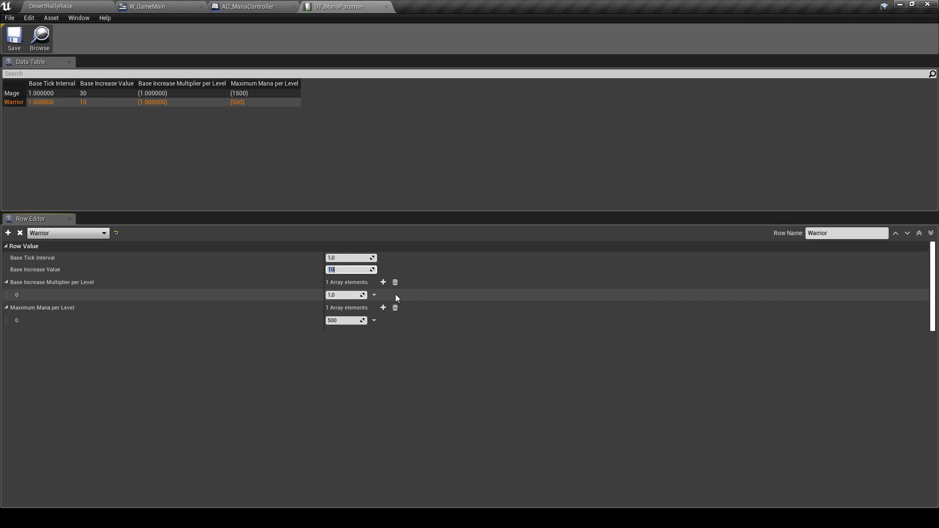
left_click(341, 358)
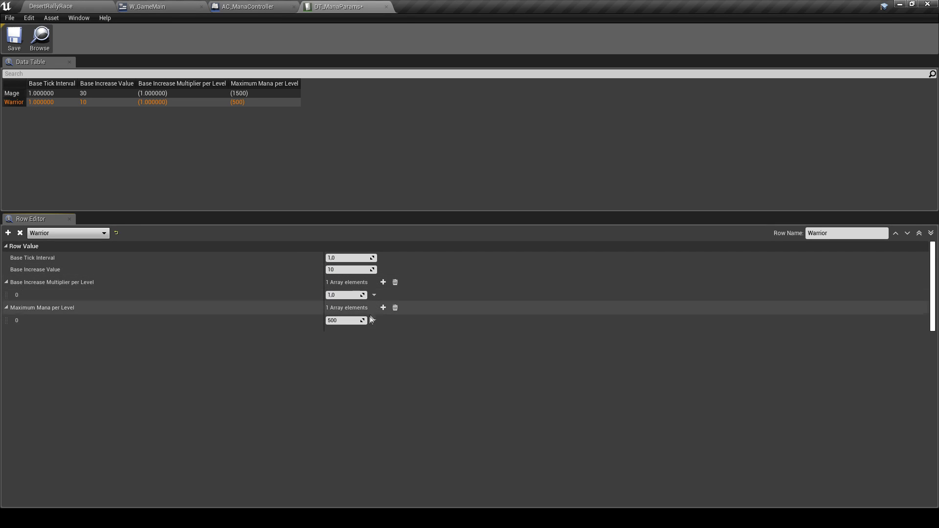
left_click(15, 38)
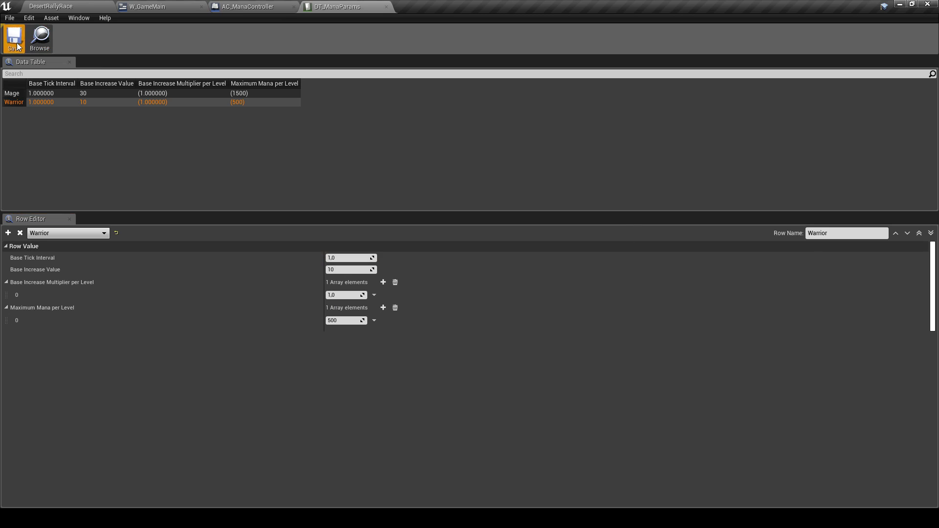
Move the Warrior row above Mage, save DT_ManaParams, and close its tab
left_click(119, 94)
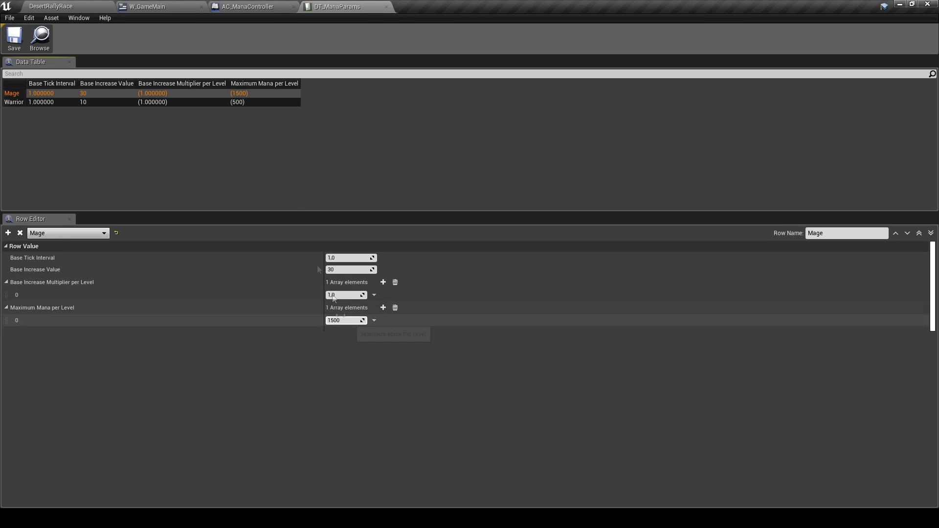
left_click(211, 101)
left_click(211, 93)
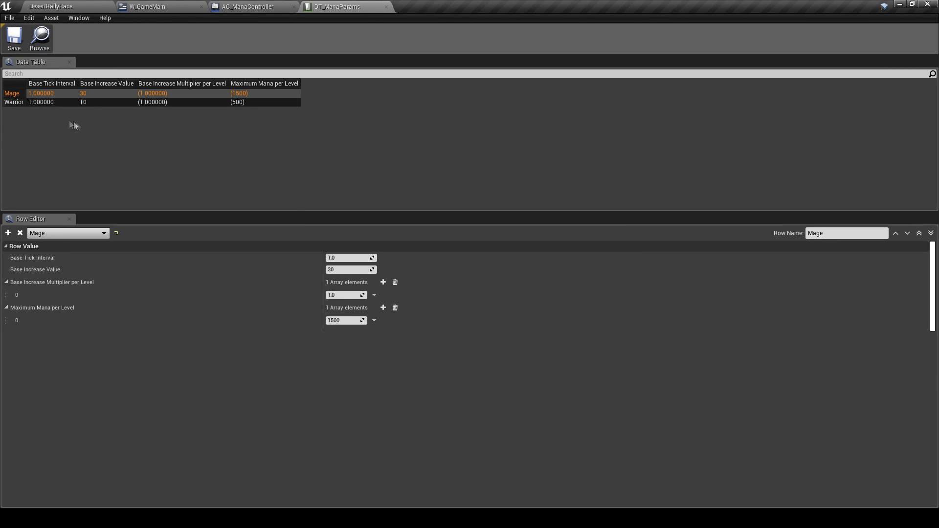
left_click(15, 102)
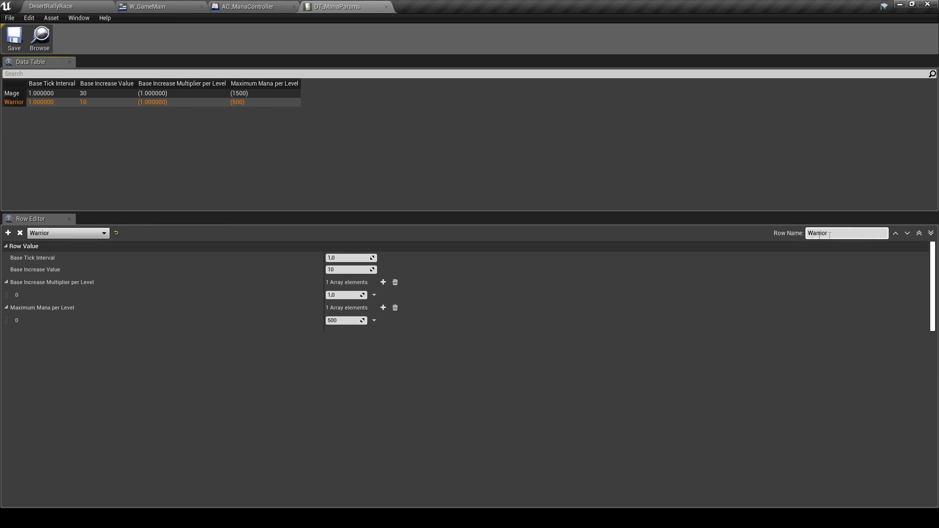
left_click(895, 233)
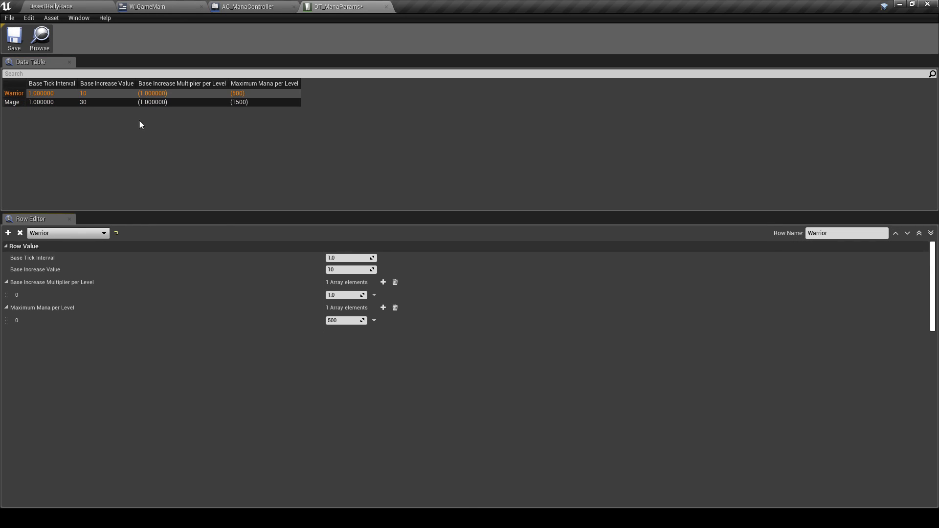
left_click(15, 39)
left_click(268, 141)
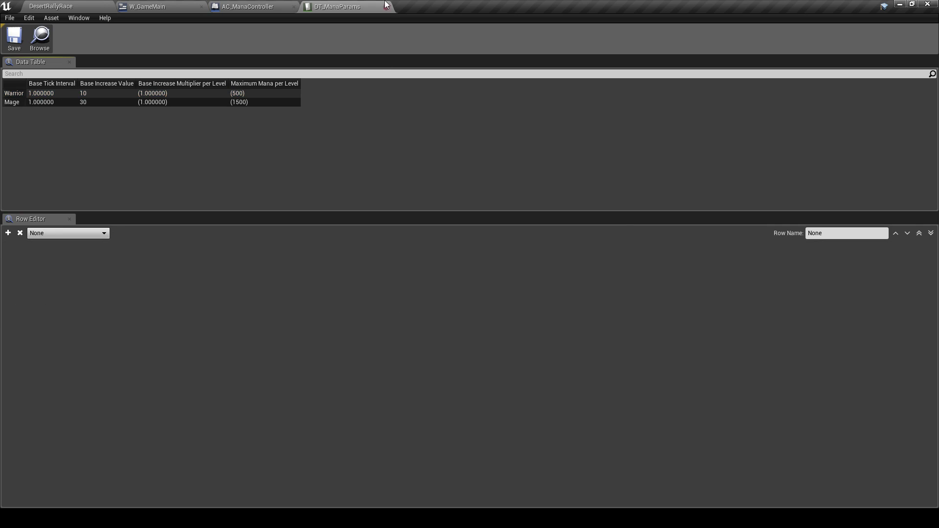
left_click(122, 94)
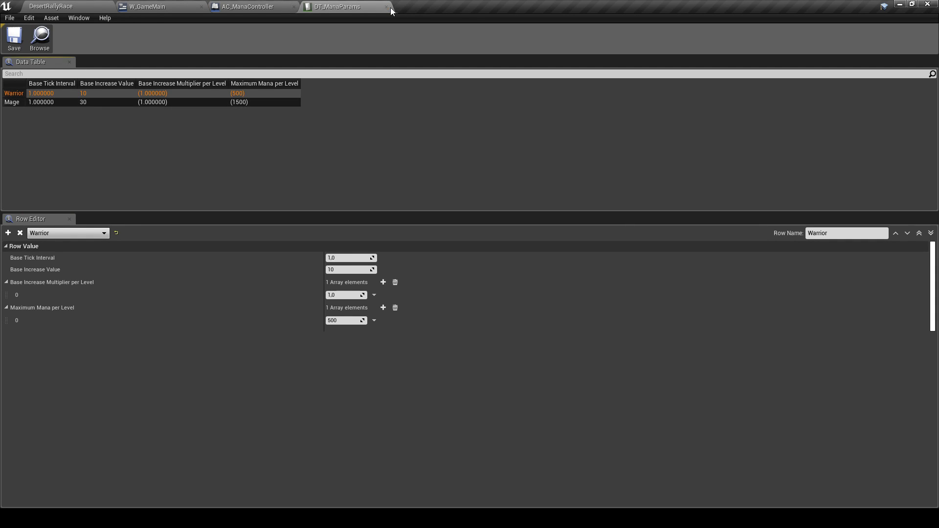
left_click(386, 7)
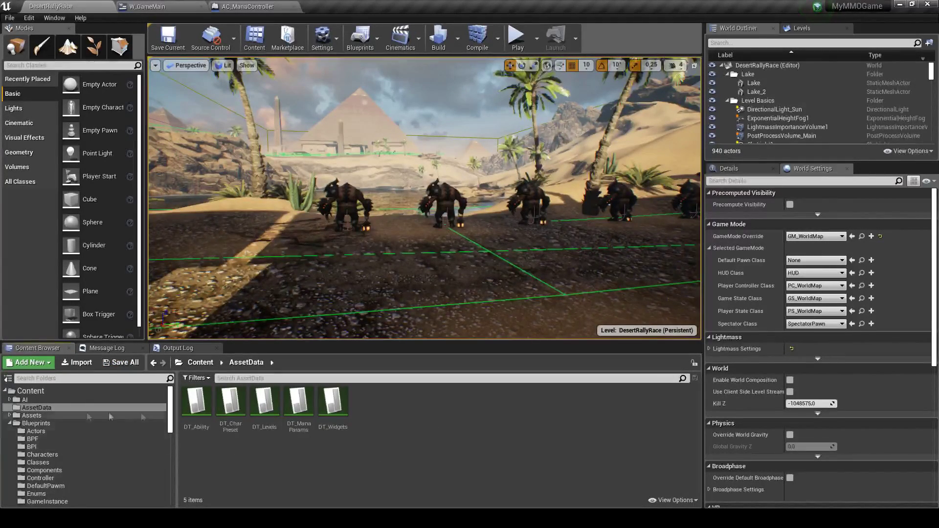
Open DT_CharPreset, then open the S_CharPreset structure from Content > Blueprints > Struct
double_click(230, 406)
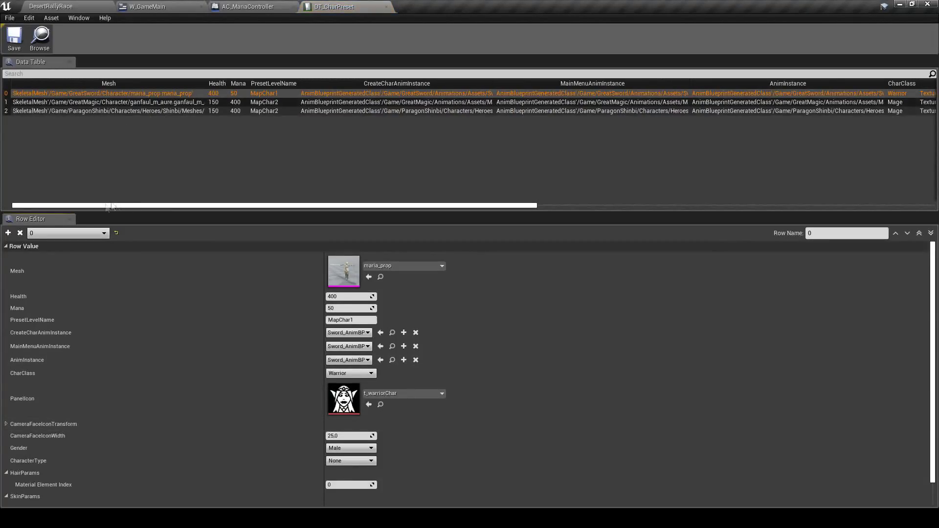
scroll(166, 427, "down", 1)
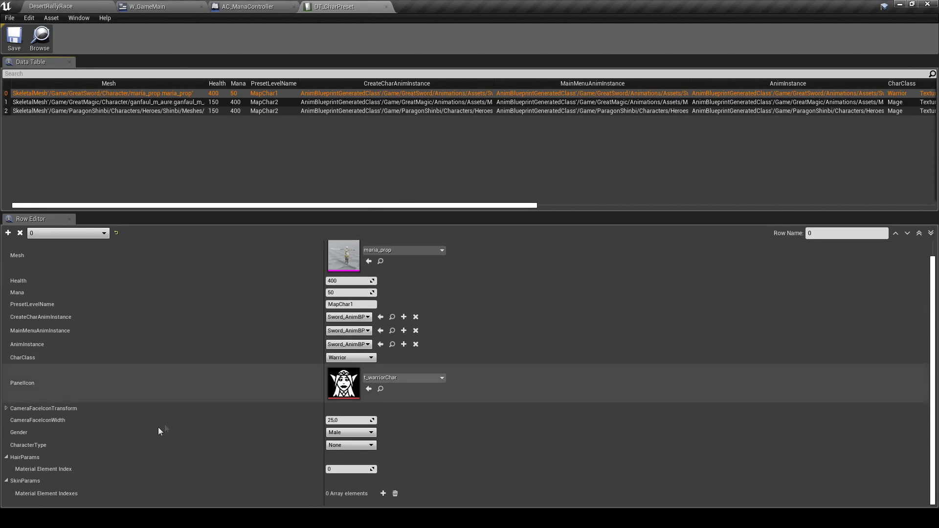
left_click(79, 5)
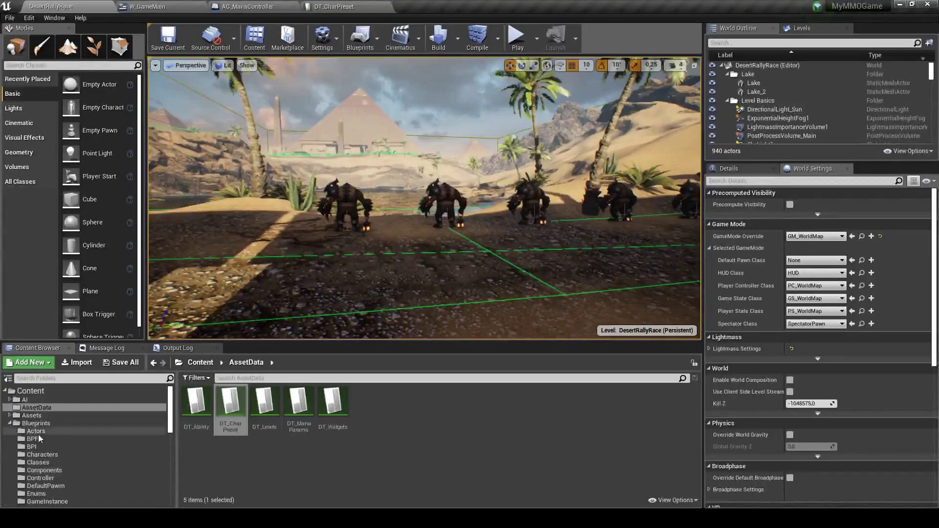
scroll(62, 459, "down", 2)
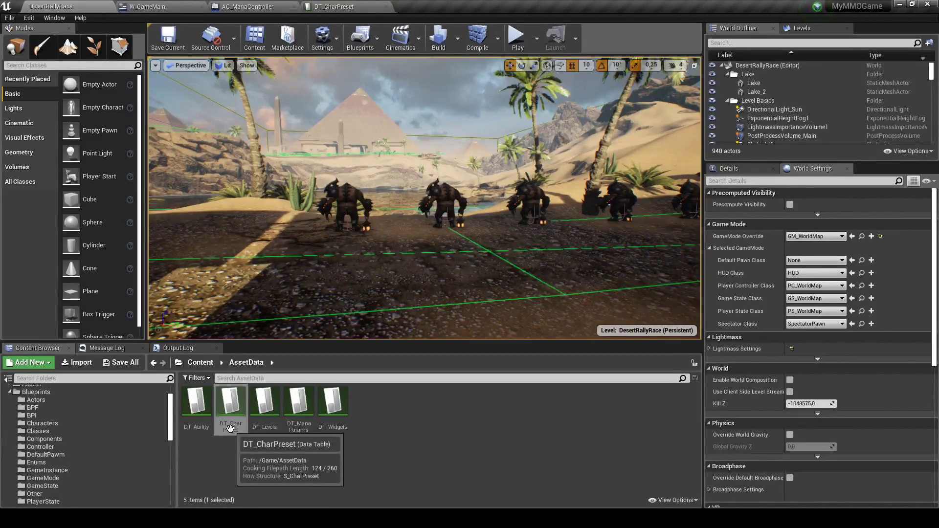
scroll(78, 445, "down", 4)
scroll(80, 430, "down", 2)
left_click(73, 415)
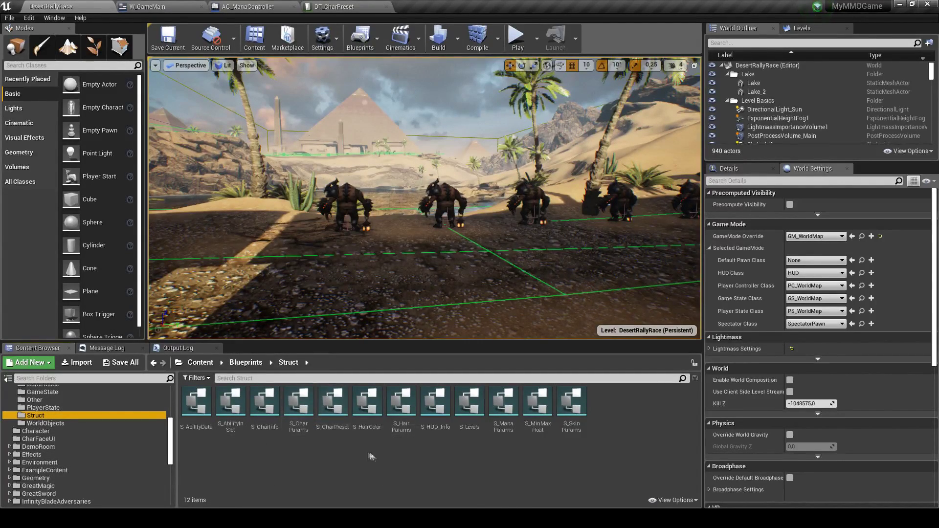
double_click(332, 403)
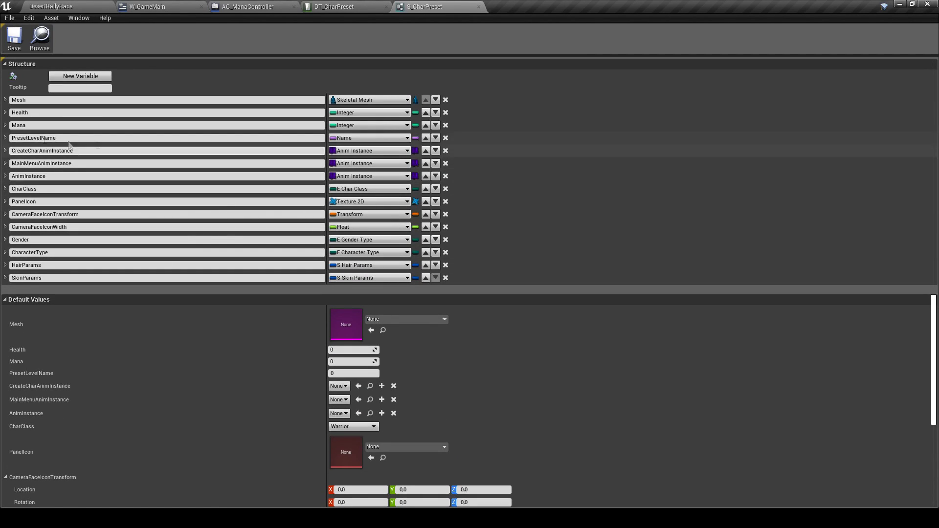
In S_CharPreset, add a new member named Mana Params Profile of type Data Table Row Handle
left_click(18, 125)
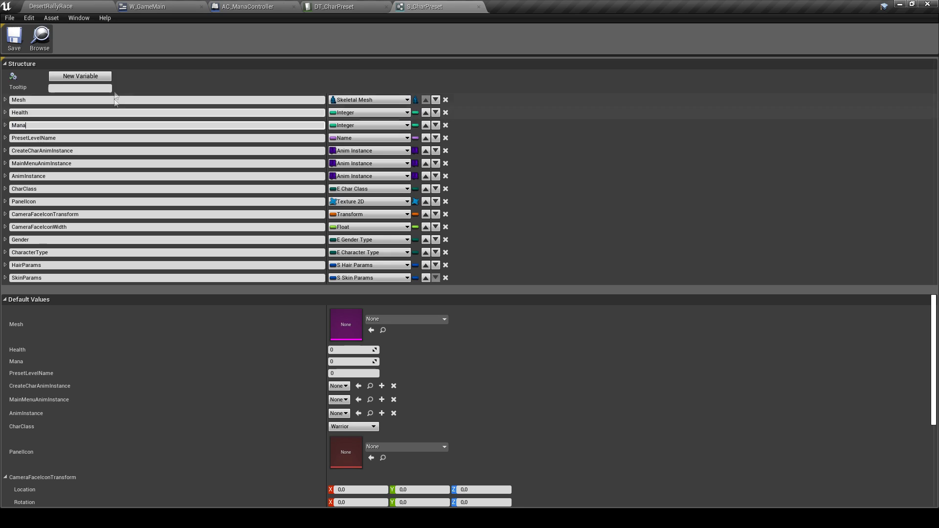
left_click(80, 76)
double_click(84, 283)
type("Mana ")
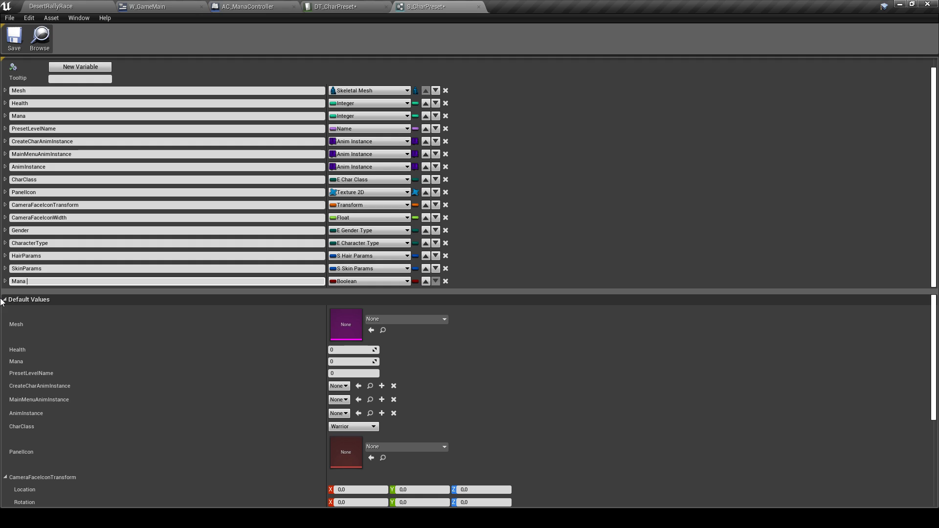
type("Params Profile")
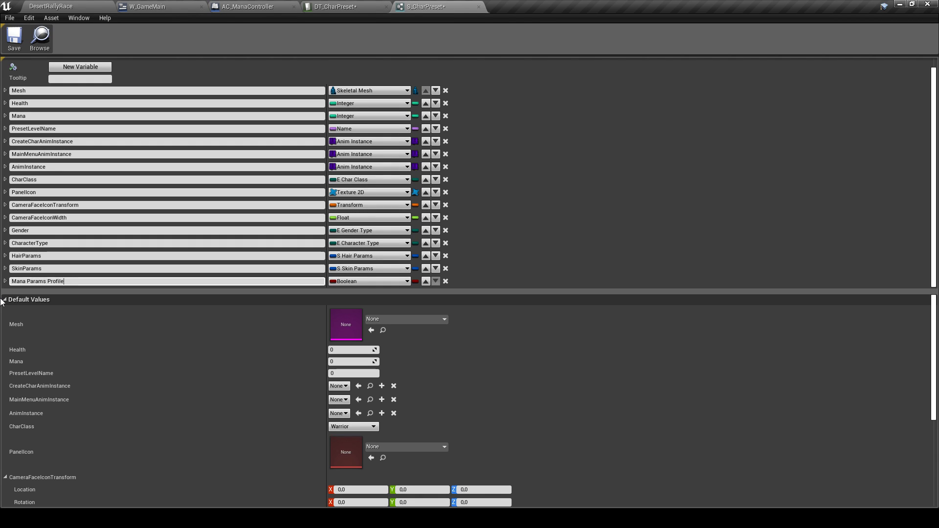
key("Return")
left_click(373, 282)
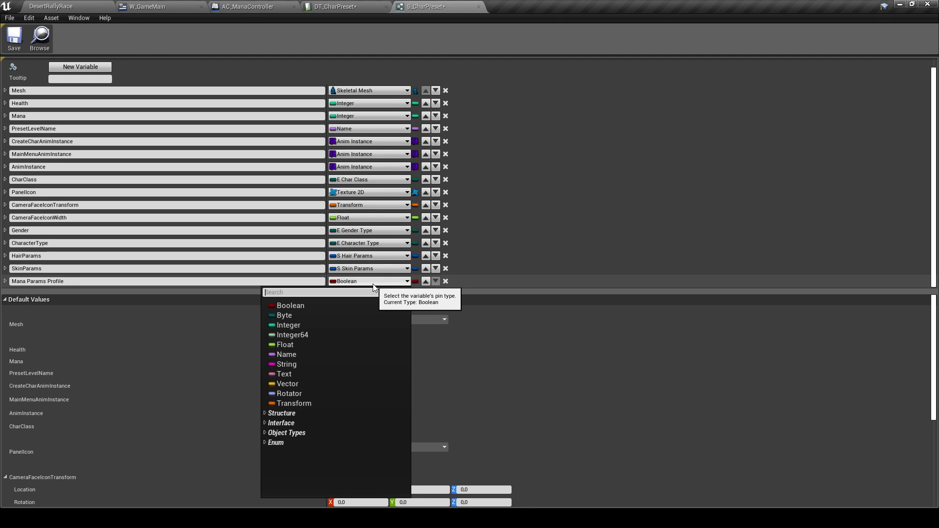
type("datata")
key("Down")
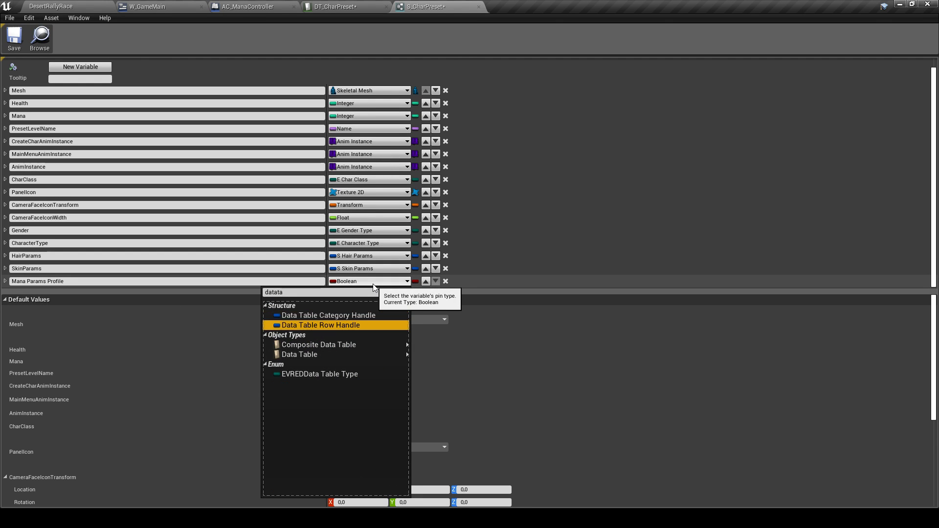
key("Return")
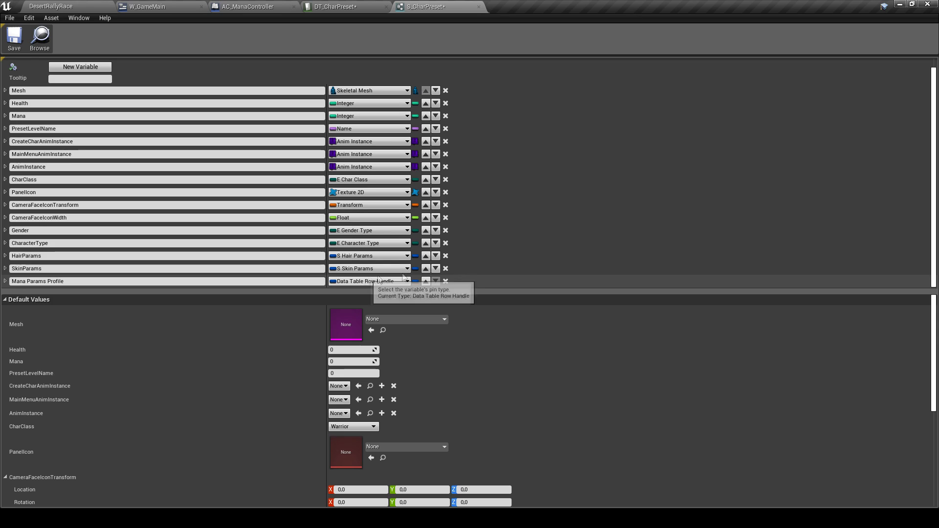
Save the S_CharPreset structure and close its editor
left_click(14, 38)
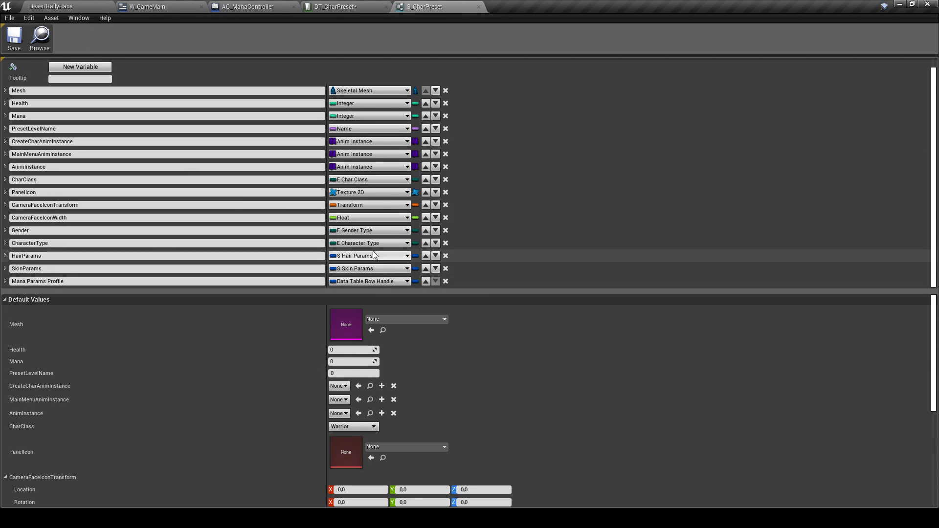
scroll(233, 337, "down", 5)
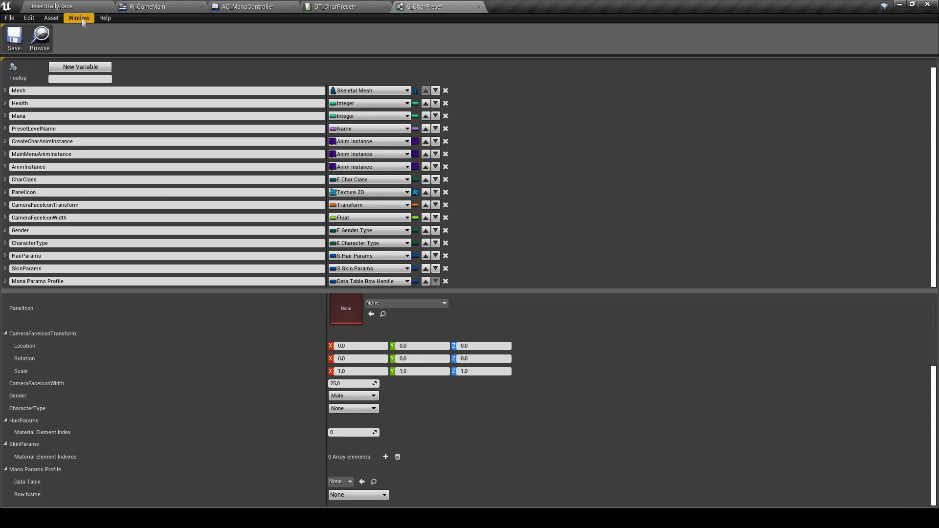
left_click(11, 40)
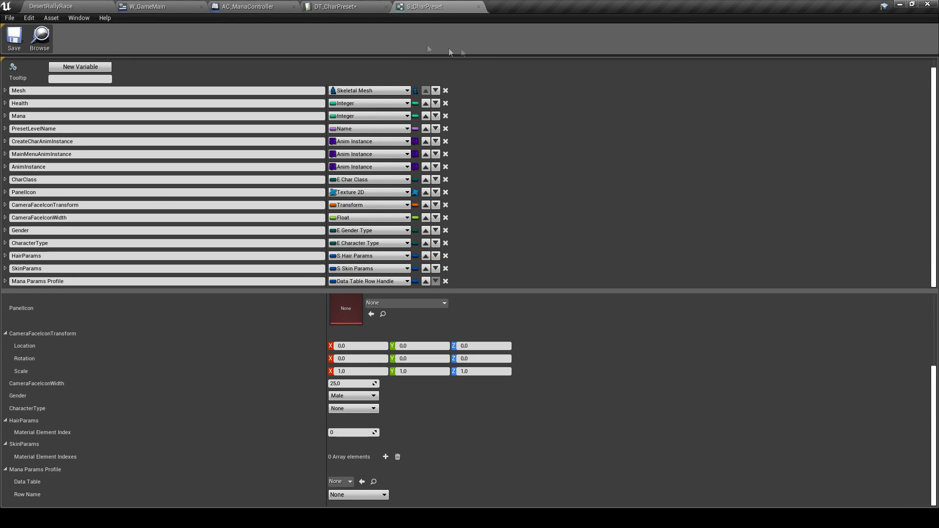
left_click(478, 7)
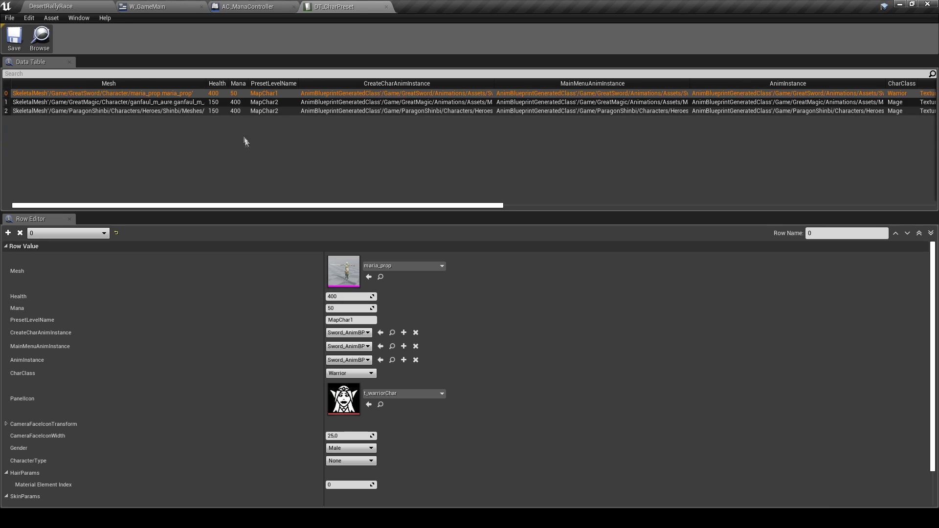
Inspect rows 1 and 2 (Shinbi) in DT_CharPreset, collapse SkinParams, then reopen S_CharPreset
left_click(260, 100)
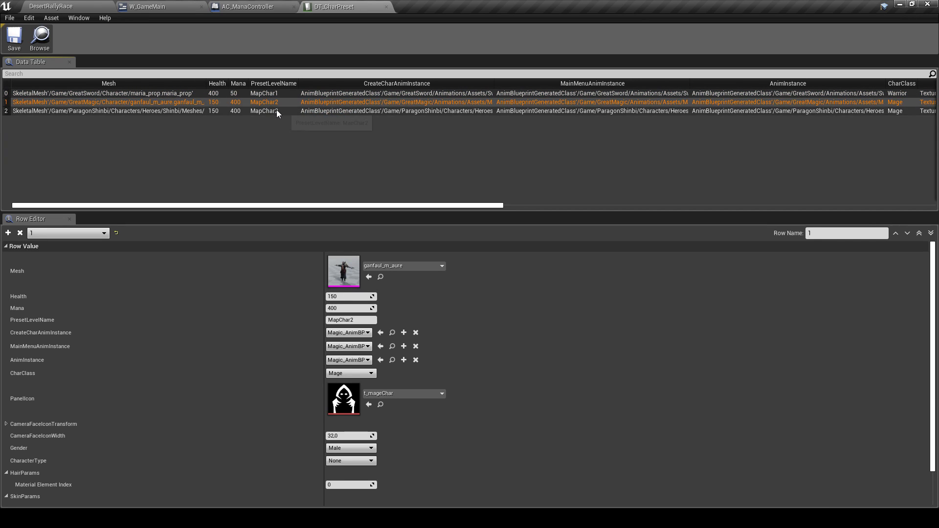
left_click(277, 111)
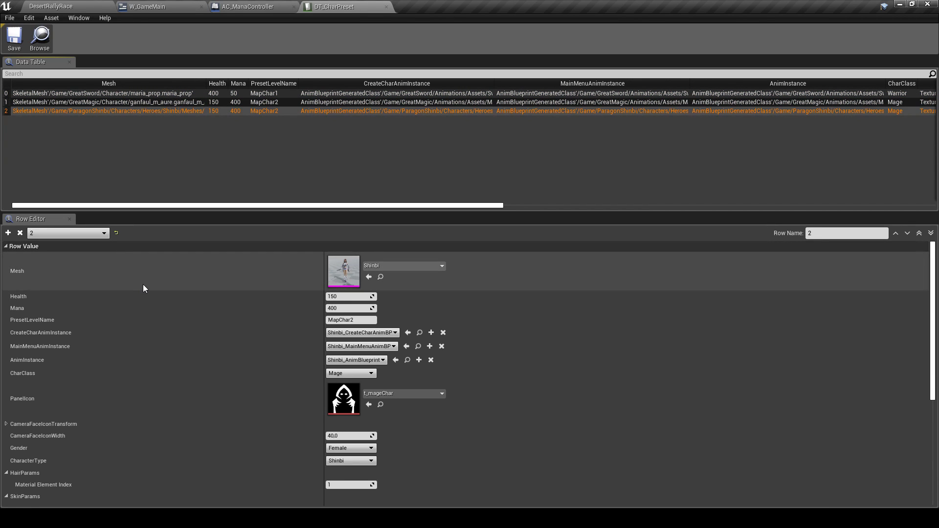
scroll(147, 293, "down", 5)
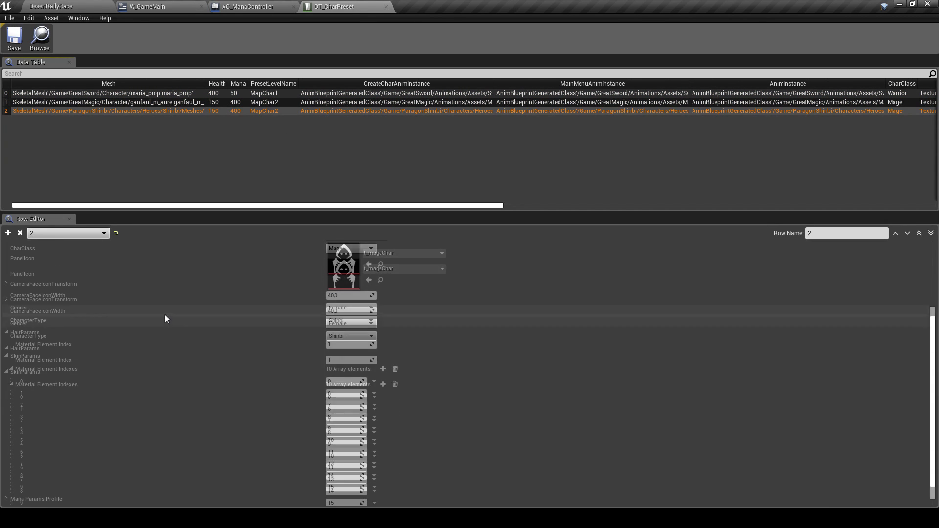
left_click(6, 352)
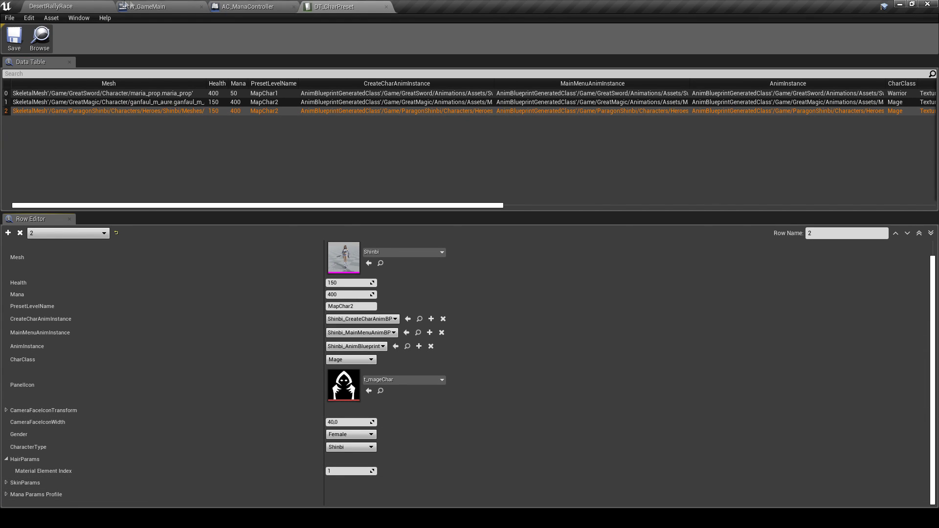
left_click(77, 6)
double_click(326, 412)
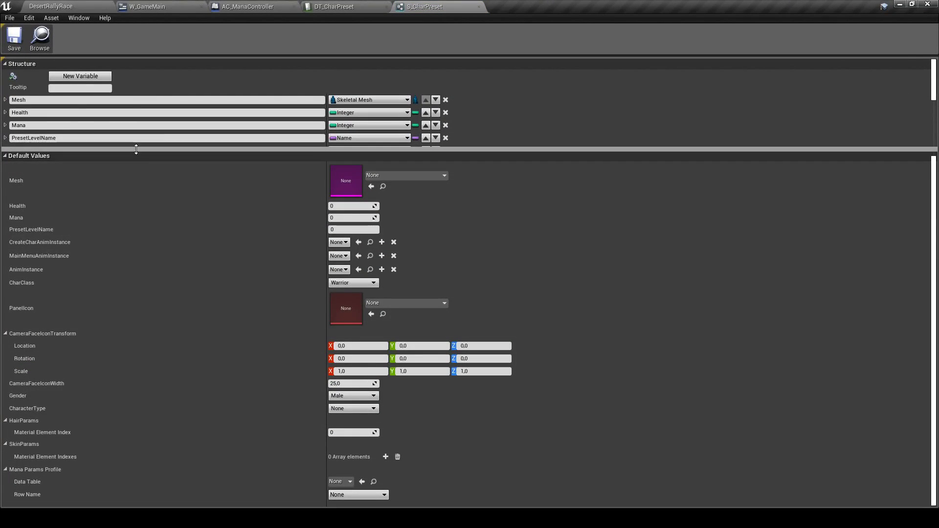
Move Mana Params Profile up the member list to sit above Mana, and save
left_click_drag(136, 149, 294, 381)
left_click(425, 290)
left_click(425, 278)
left_click(425, 265)
left_click(425, 252)
left_click(426, 240)
left_click(425, 227)
left_click(425, 214)
left_click(425, 201)
left_click(425, 188)
left_click(425, 176)
left_click(426, 163)
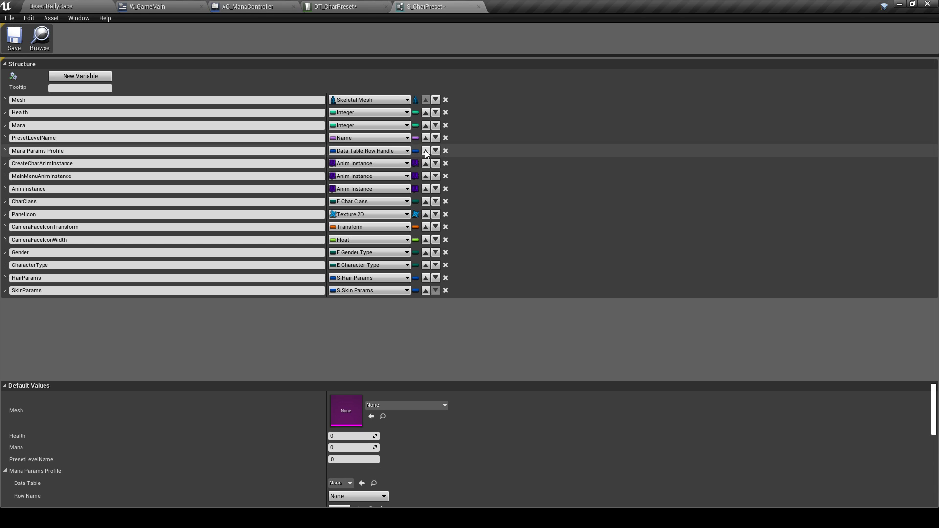
left_click(425, 151)
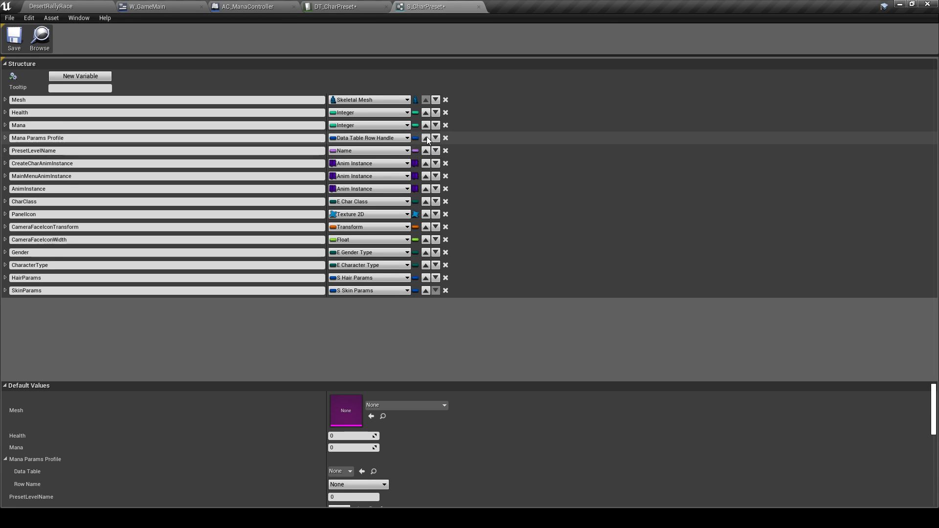
left_click(425, 138)
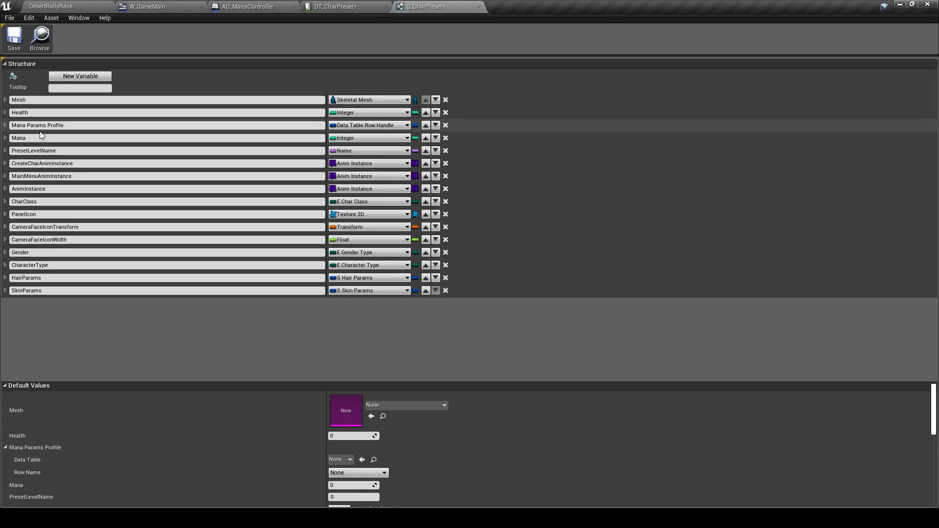
left_click(15, 39)
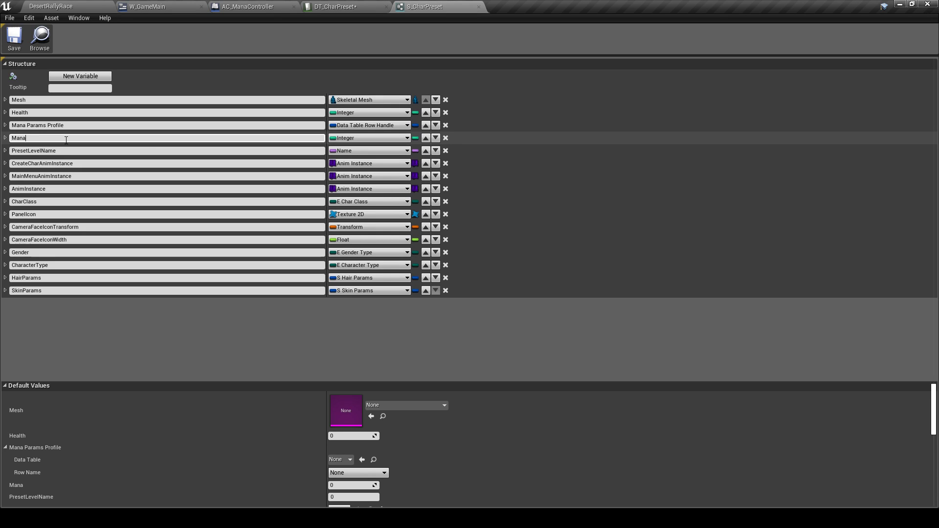
Rename the Mana member to 'Mana deprecated', save, and close S_CharPreset
type(" deprecated")
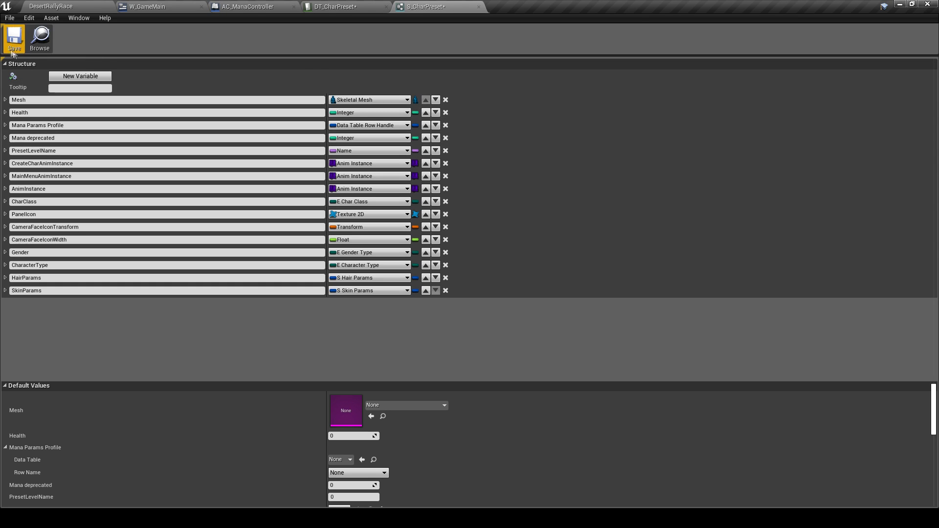
left_click(14, 37)
left_click(479, 6)
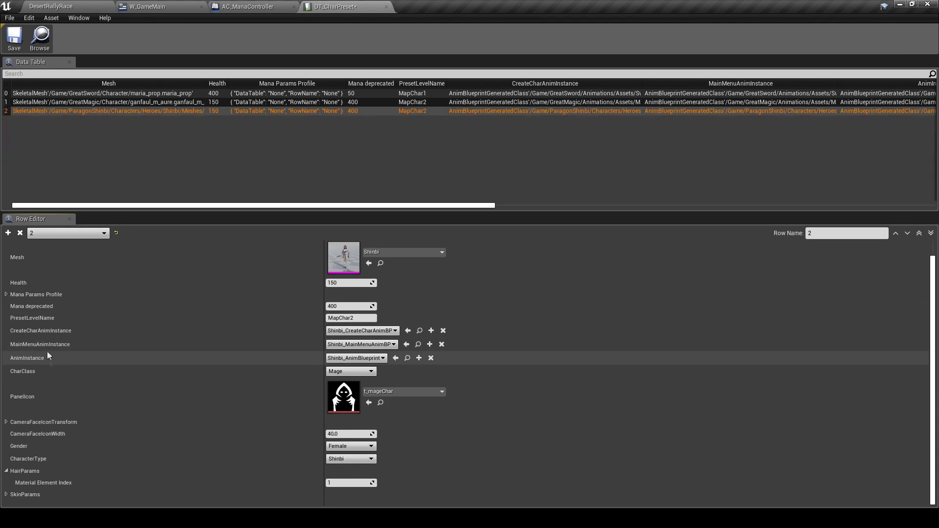
Point Shinbi's Mana Params Profile to the DT_ManaParams data table, row Mage
left_click(6, 294)
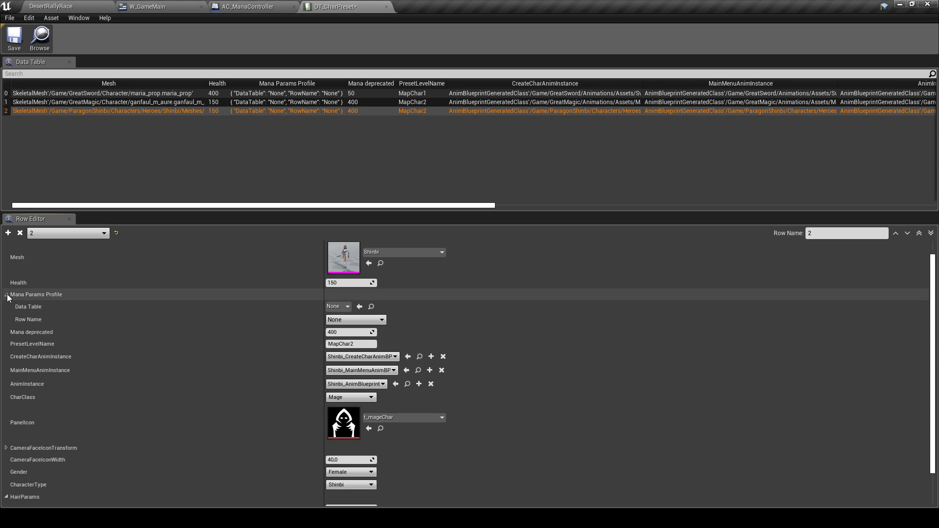
left_click(345, 308)
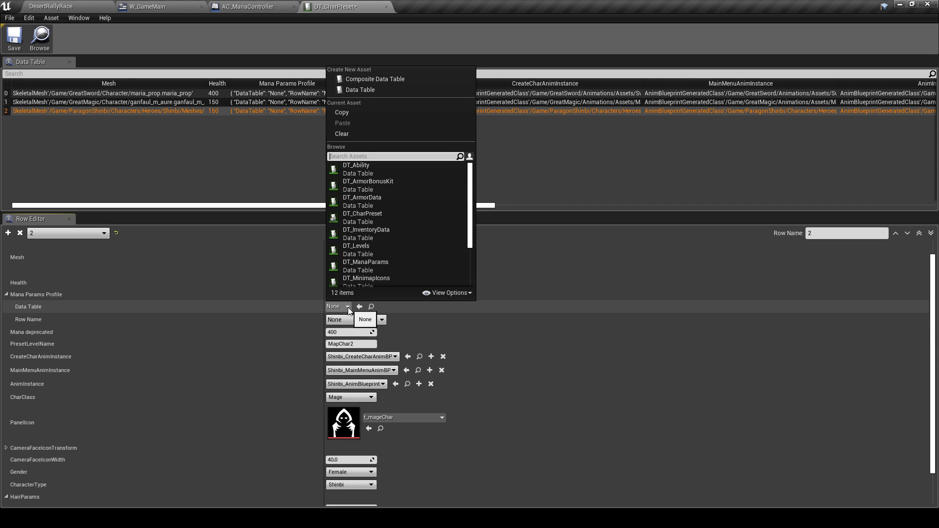
type("mana")
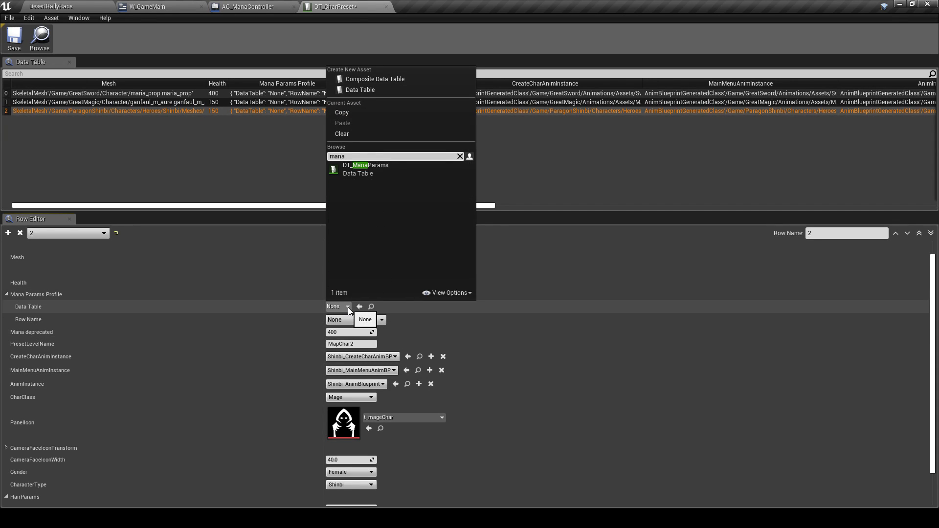
left_click(376, 171)
left_click(362, 320)
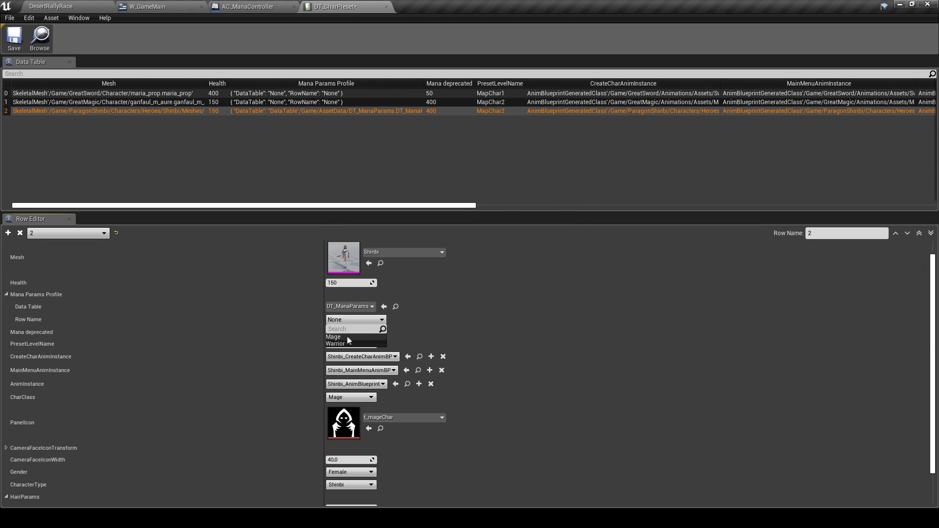
left_click(340, 338)
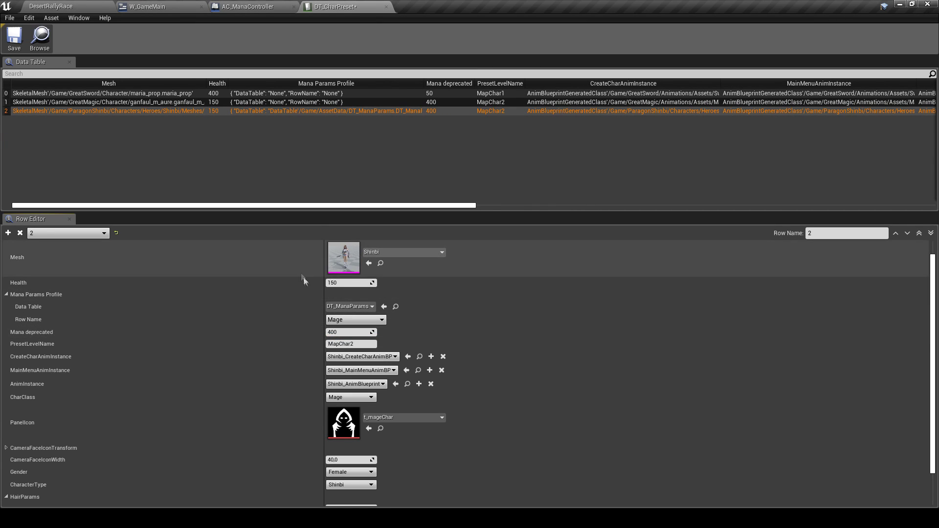
Save DT_CharPreset and return to the AC_ManaController blueprint
left_click(15, 38)
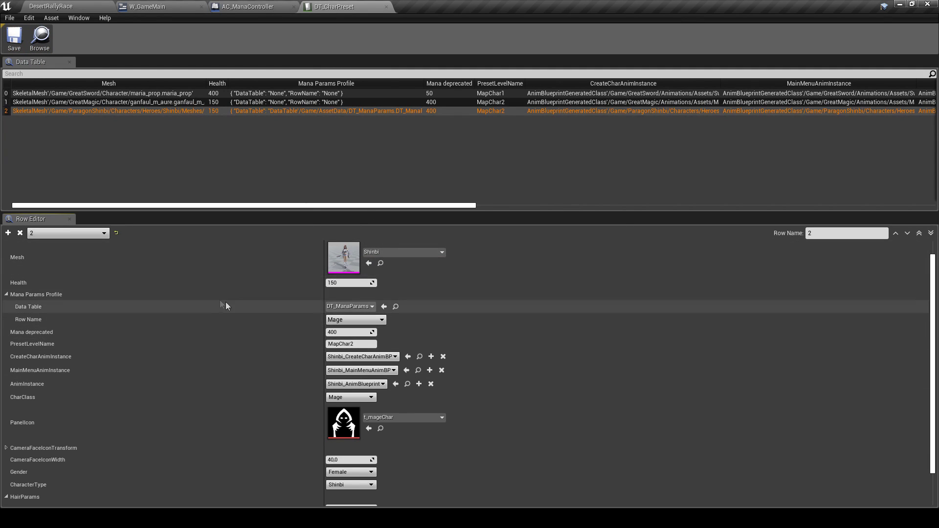
scroll(288, 284, "up", 1)
scroll(293, 306, "down", 1)
scroll(290, 312, "up", 1)
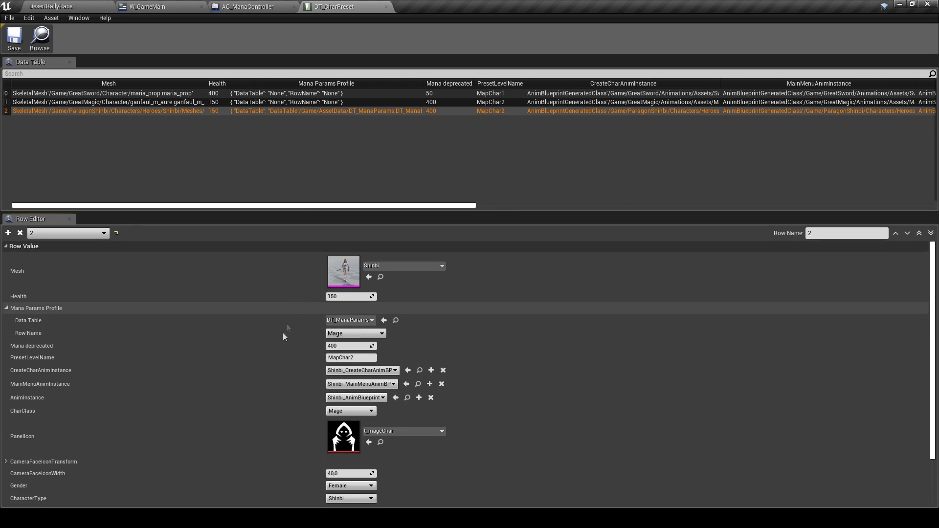
left_click(223, 6)
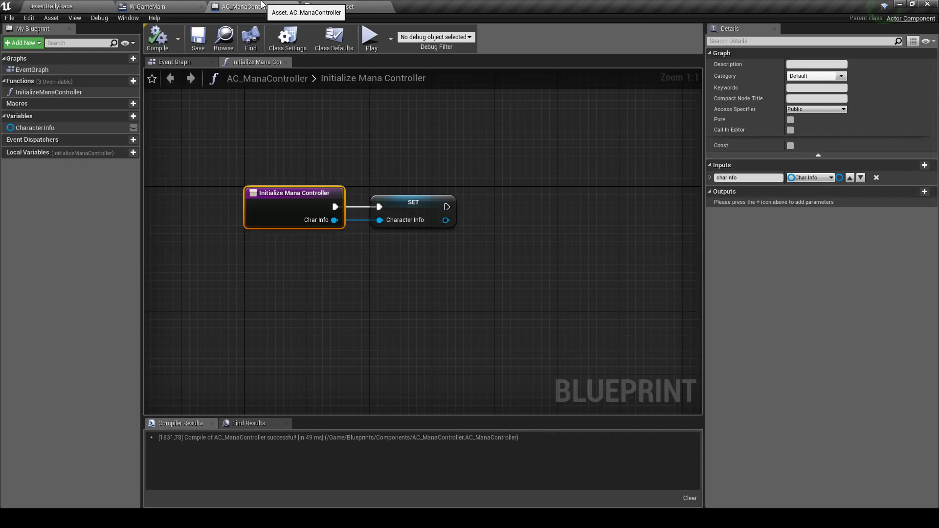
Give Initialize Mana Controller a Data Table Row Handle input, manaParamsProfile, then compile and save
left_click(924, 165)
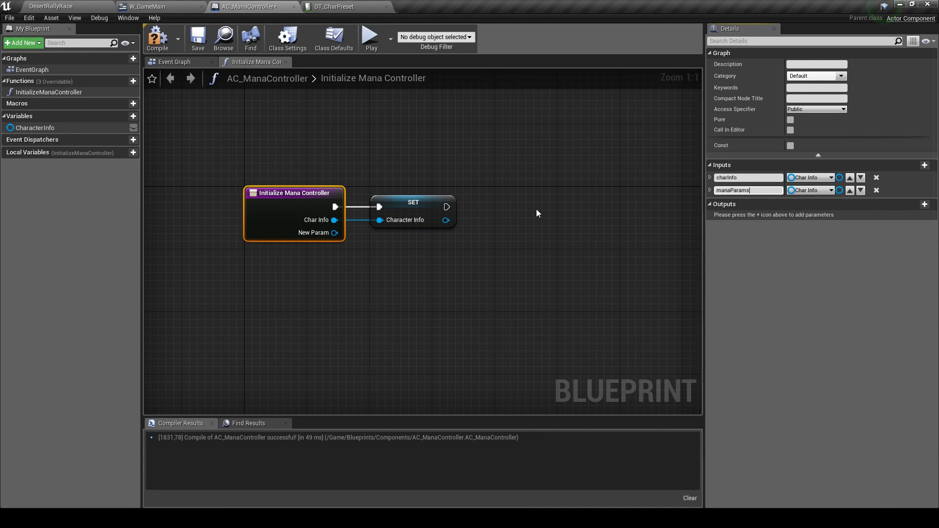
type("manaParamsProfile")
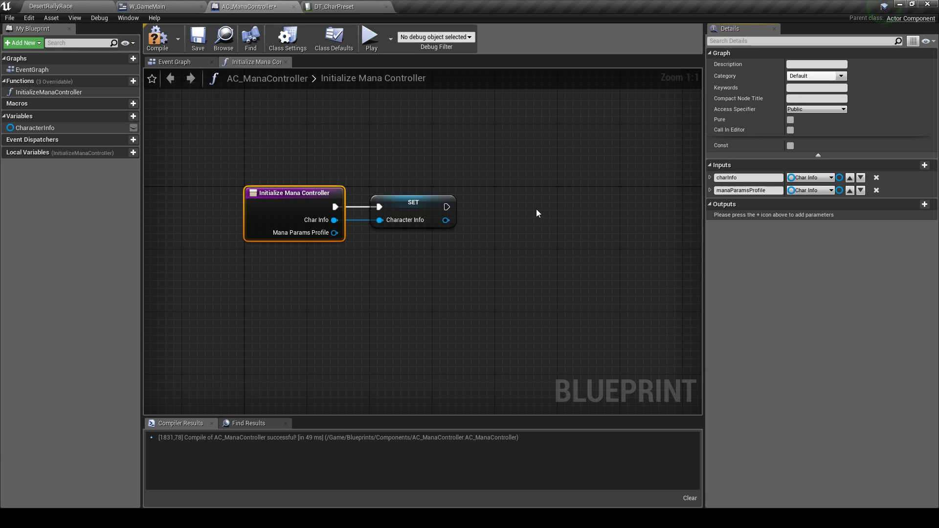
left_click(820, 190)
type("datata")
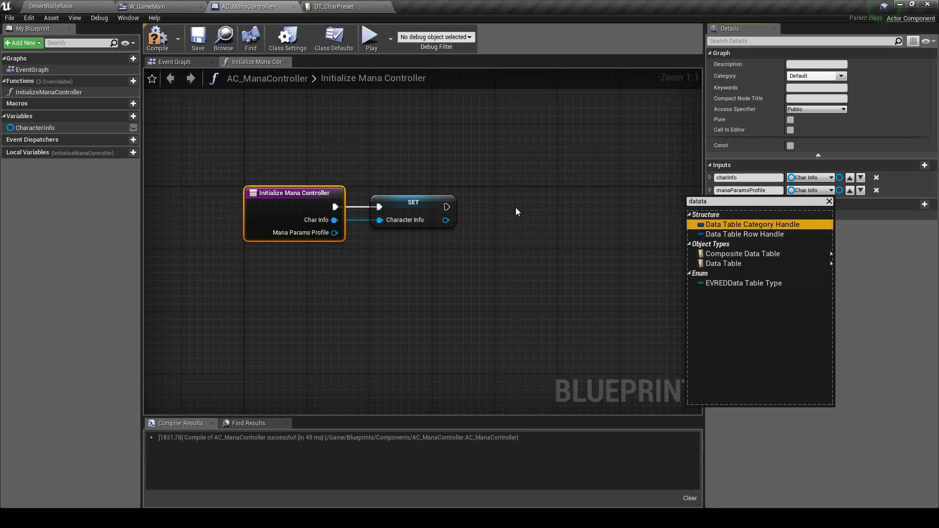
key("Down")
key("Return")
left_click(158, 40)
left_click(198, 39)
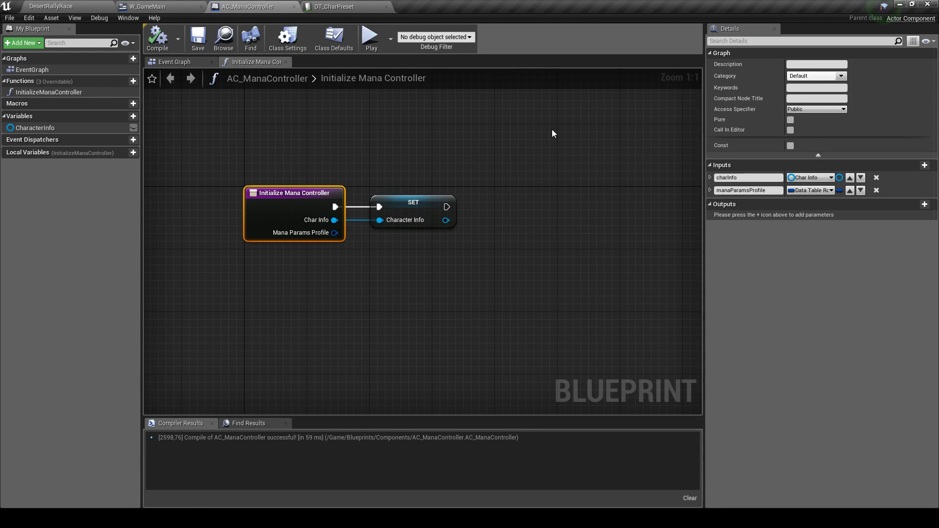
right_click_drag(447, 220, 370, 216)
mouse_move(370, 216)
left_mouse_down()
mouse_move(456, 264)
mouse_move(478, 259)
left_mouse_up()
type("prese")
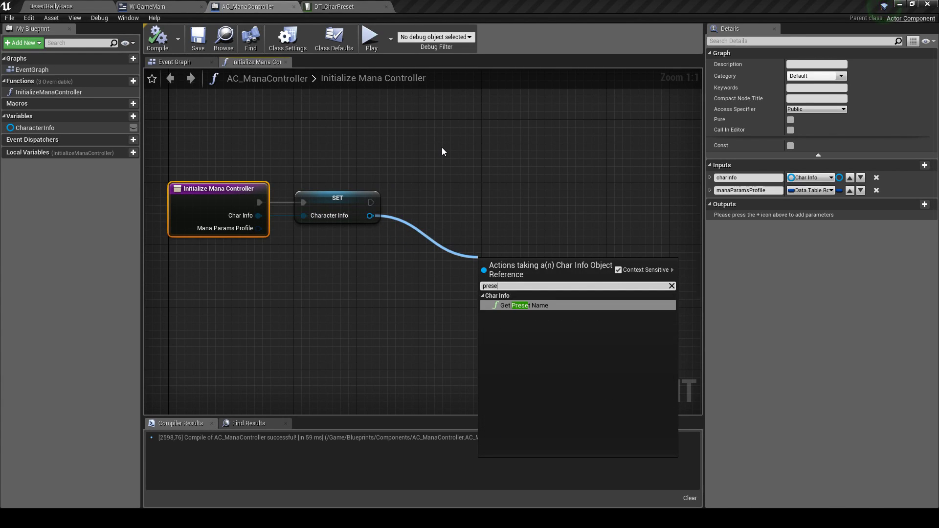
key("Return")
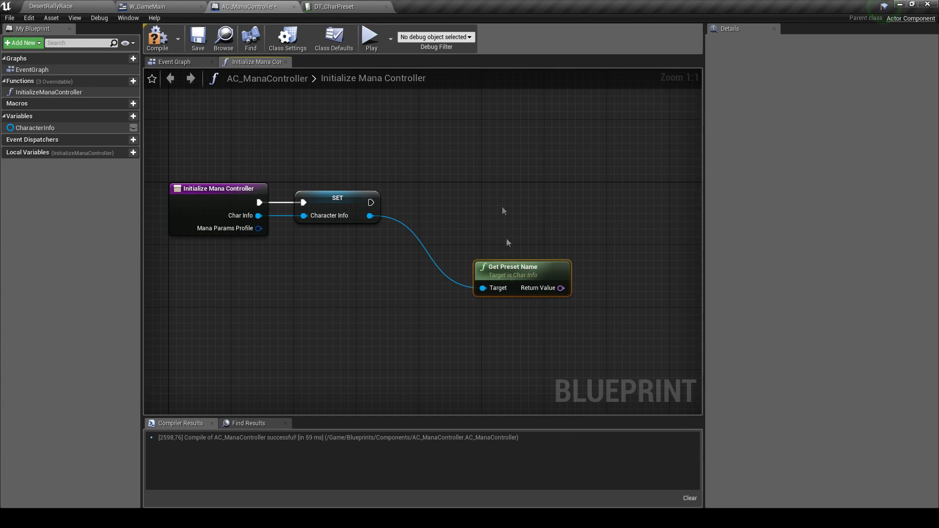
double_click(525, 282)
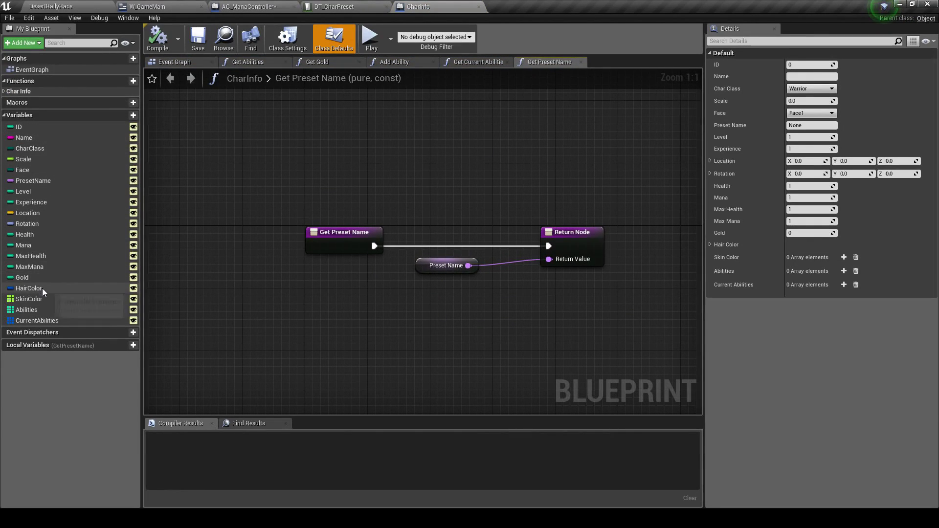
left_click(474, 6)
left_click(249, 7)
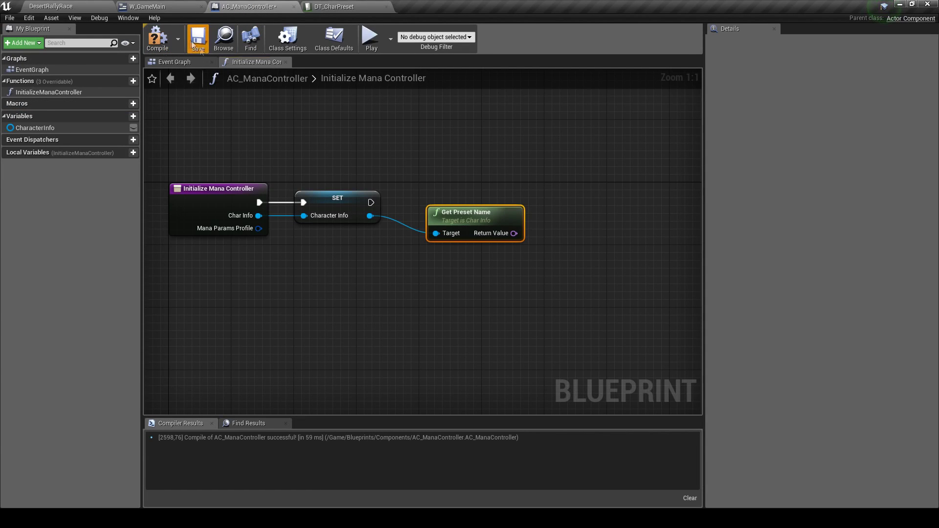
key("Delete")
left_click(158, 38)
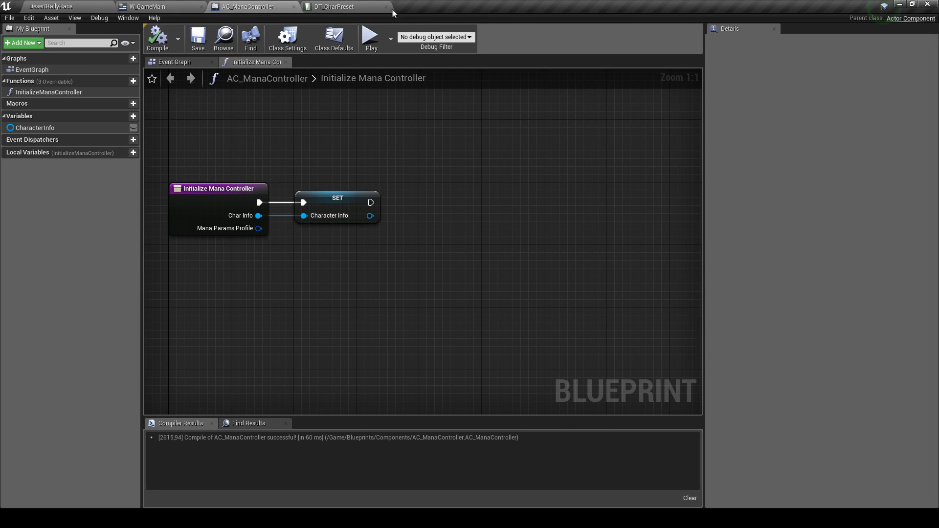
left_click(226, 236)
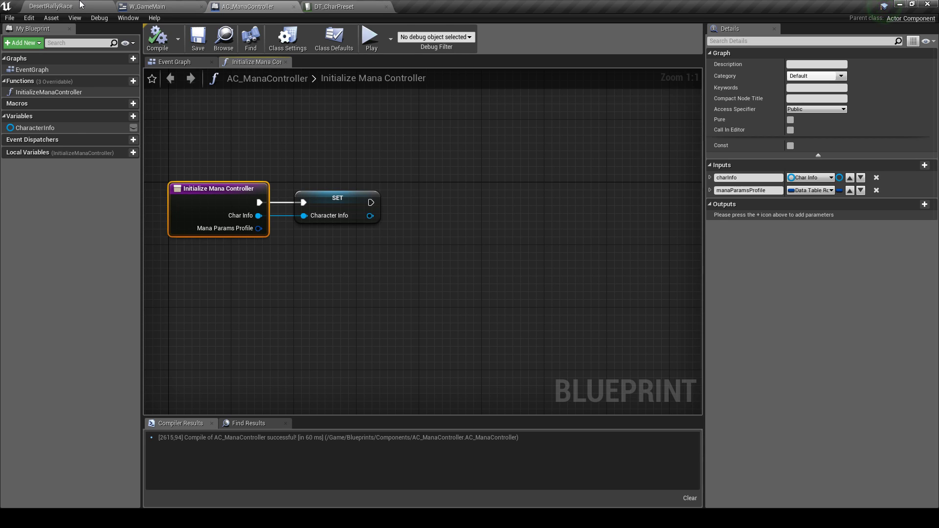
left_click(79, 6)
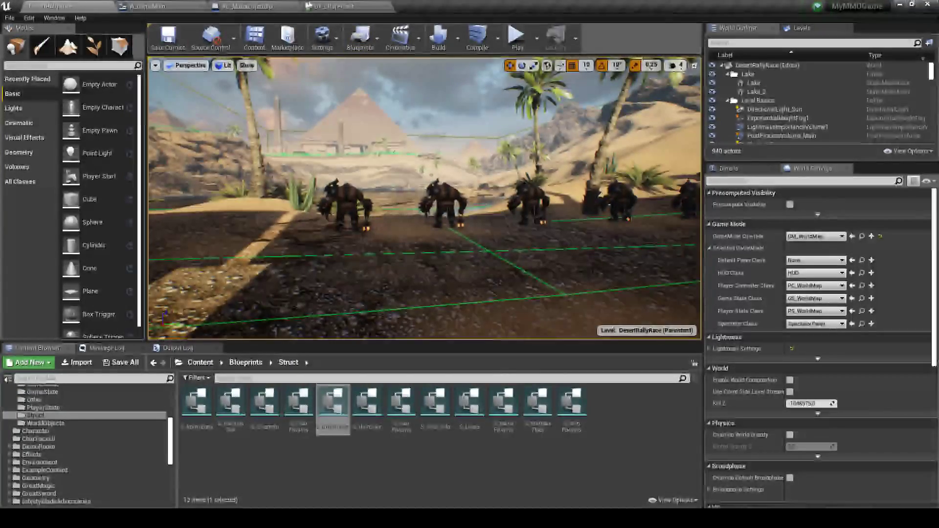
left_click(333, 6)
left_click(254, 6)
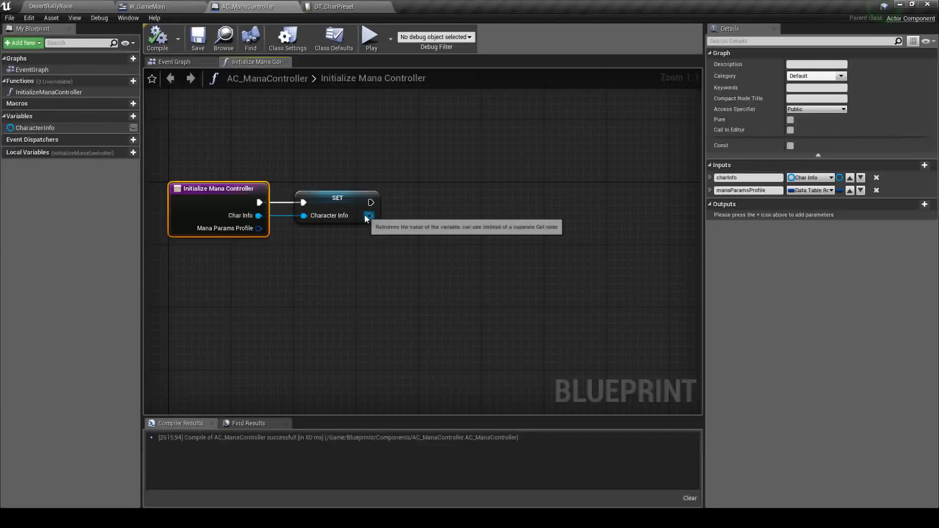
Add a Get Preset Name node fed from Character Info and place it below SET
left_click_drag(366, 218, 432, 229)
type("getpre")
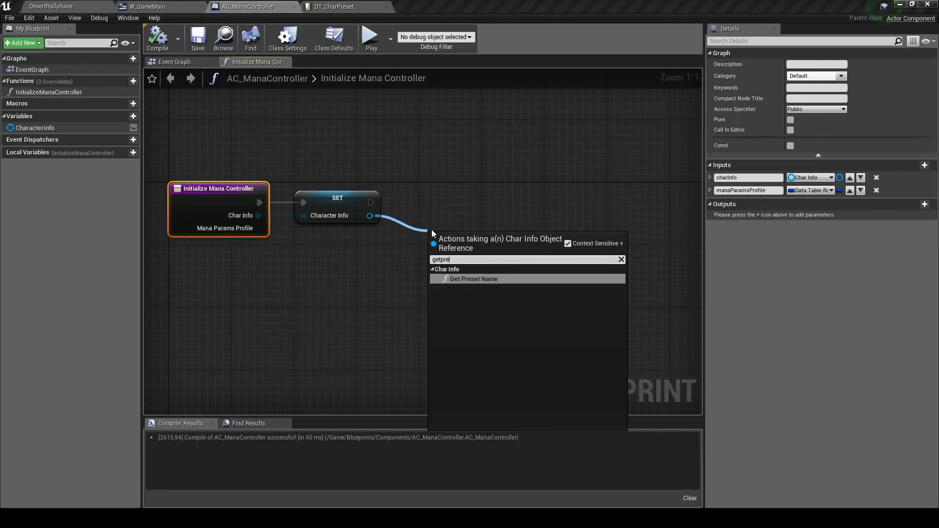
key("Return")
mouse_move(507, 235)
left_mouse_down()
mouse_move(470, 242)
mouse_move(545, 214)
left_mouse_up()
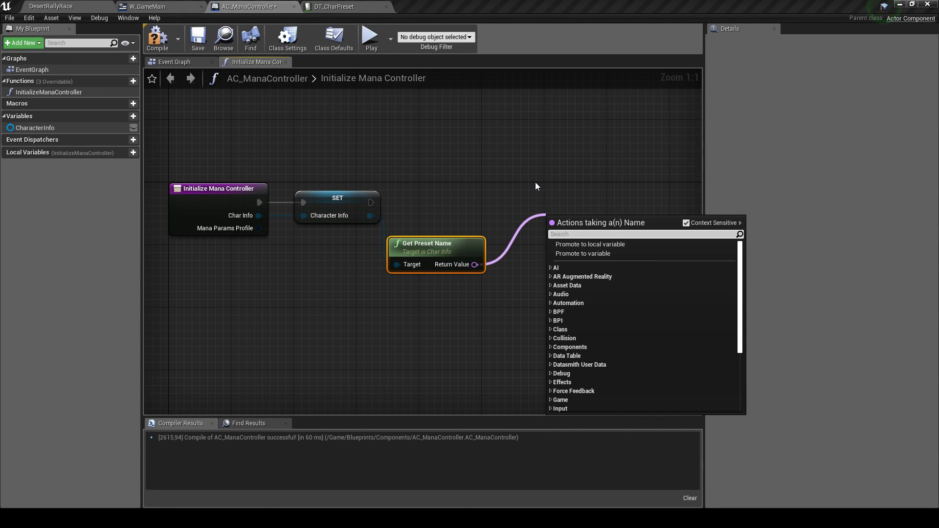
Add Get Char Row Name by Level from Get Preset Name's Return Value and open it
type("get")
scroll(714, 251, "up", 3)
scroll(685, 278, "up", 2)
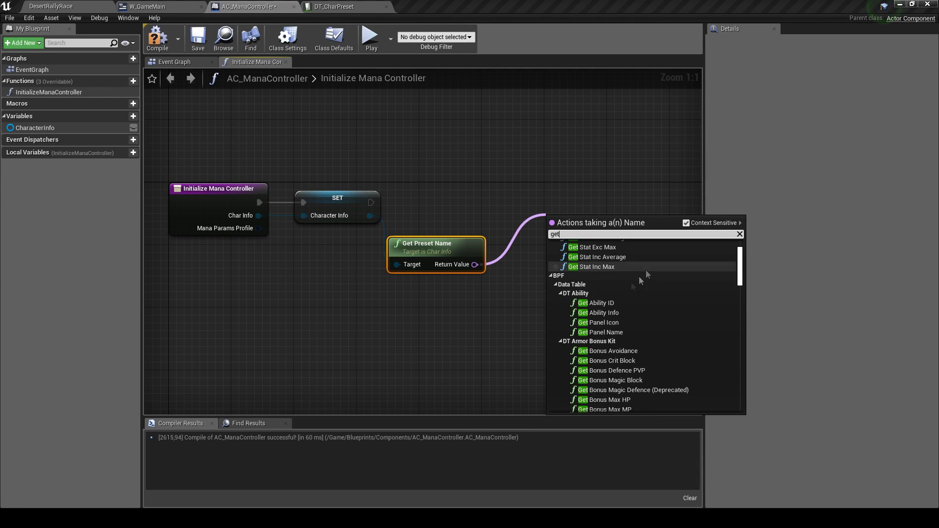
left_click(560, 292)
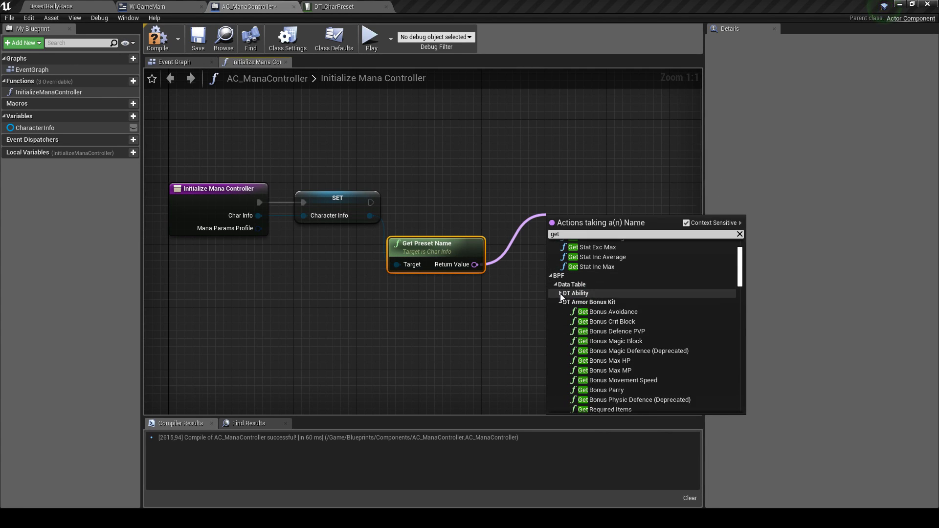
left_click(560, 302)
left_click(560, 311)
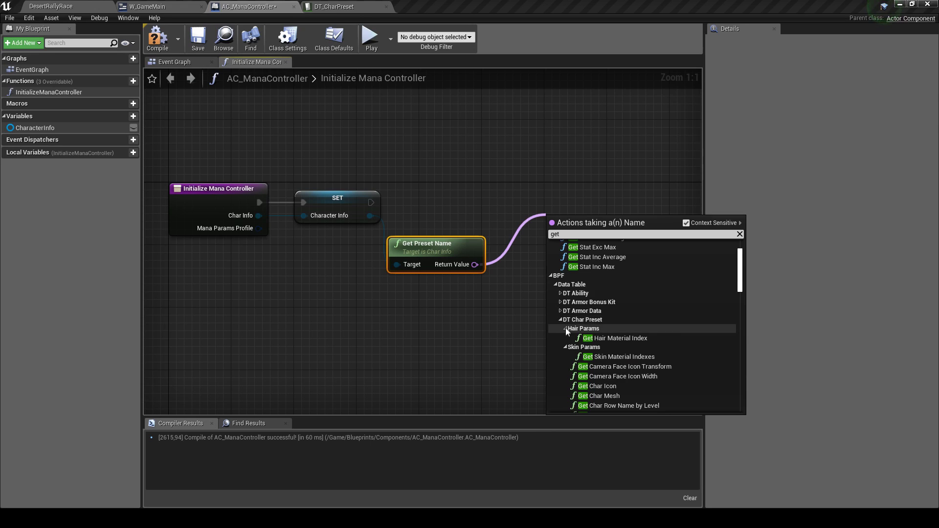
scroll(576, 331, "down", 1)
left_click(566, 297)
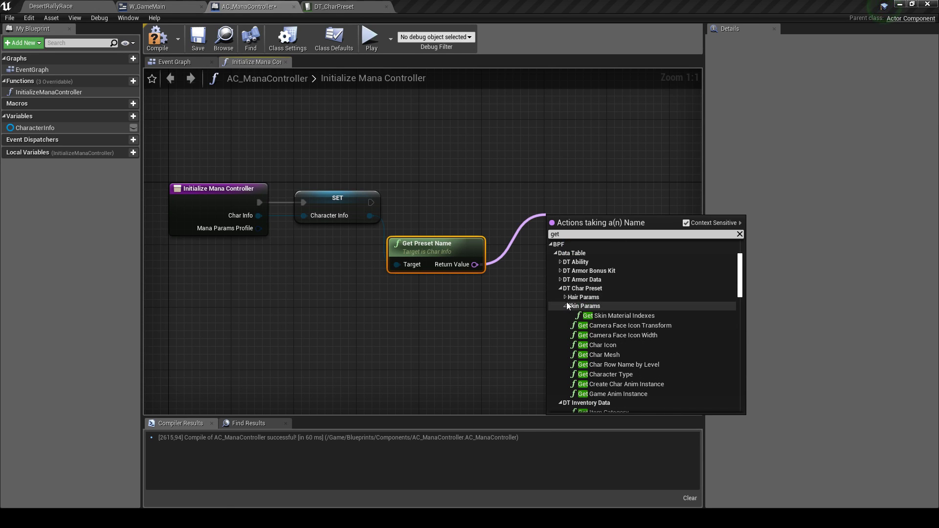
left_click(566, 307)
scroll(593, 336, "down", 1)
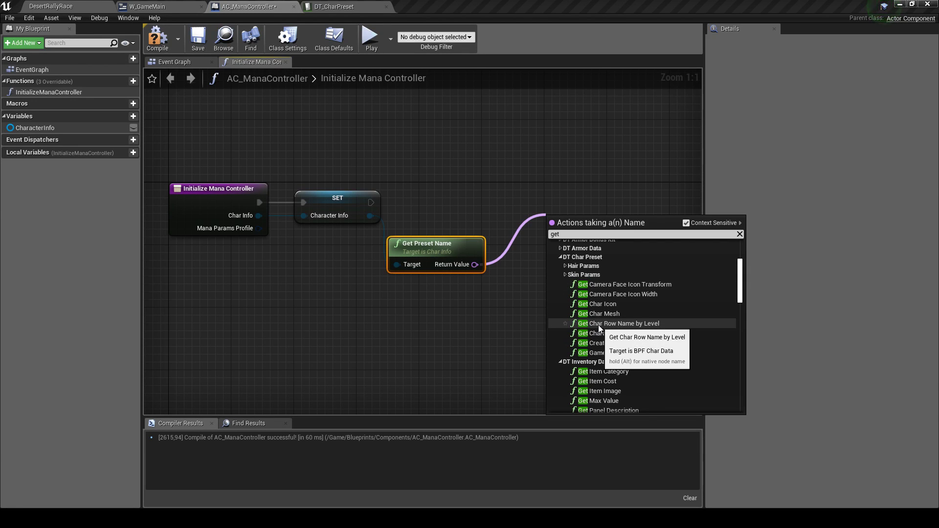
left_click(597, 324)
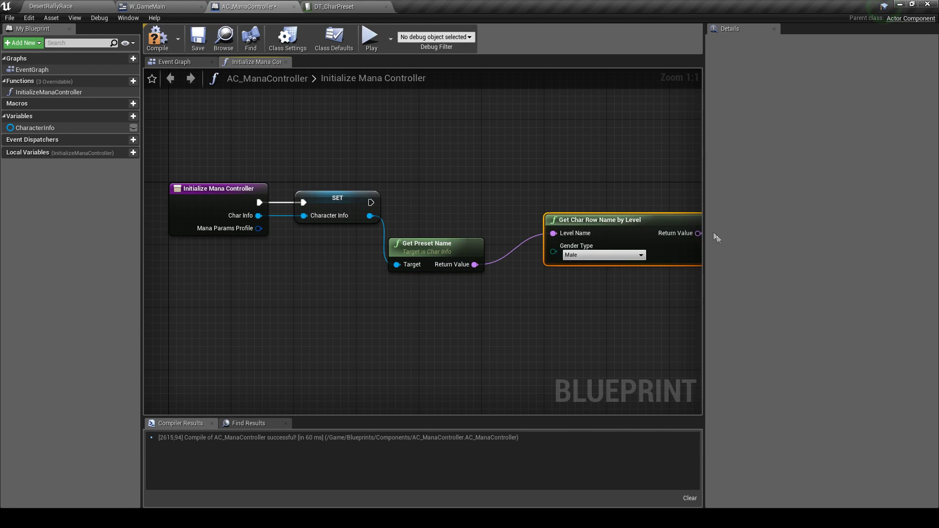
double_click(567, 251)
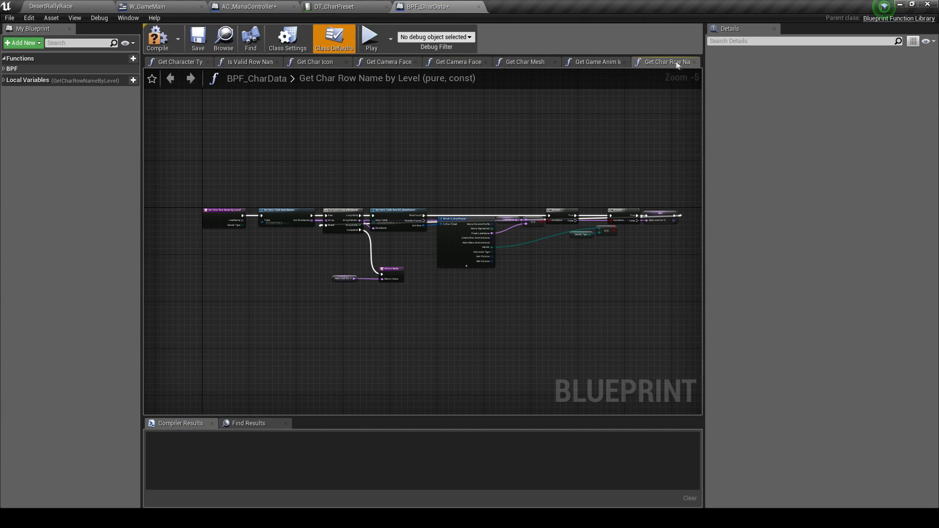
In BPF_CharData, duplicate GetGameAnimInstance as a new function named GetManaParamsProfile
left_click(693, 62)
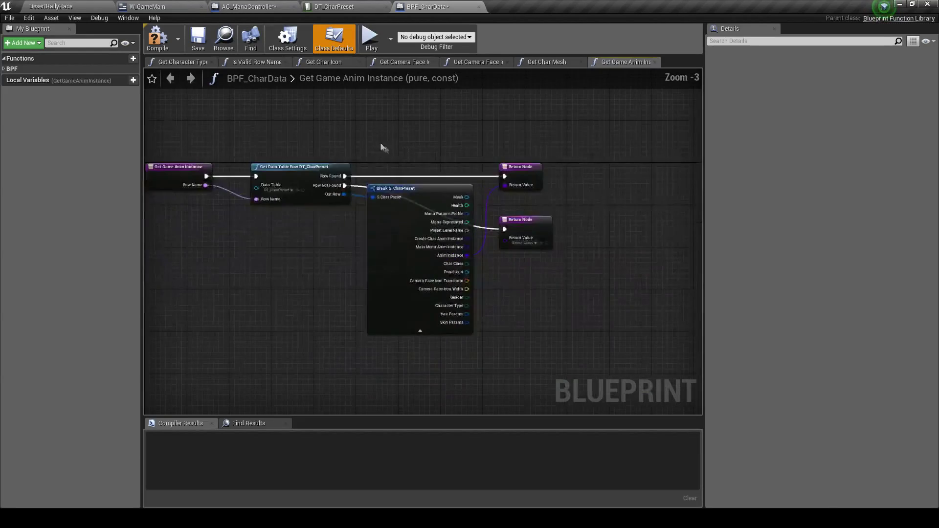
left_click(4, 68)
left_click(9, 77)
left_click(14, 86)
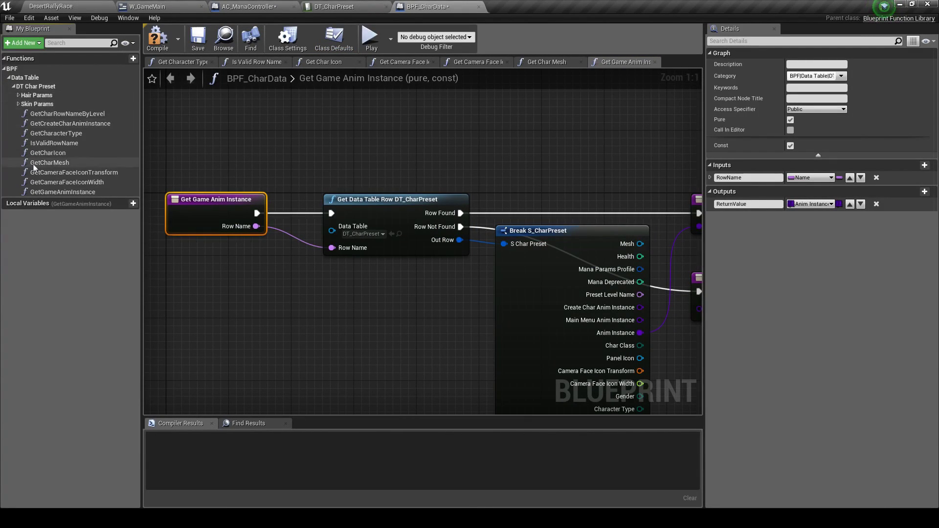
left_click(85, 192)
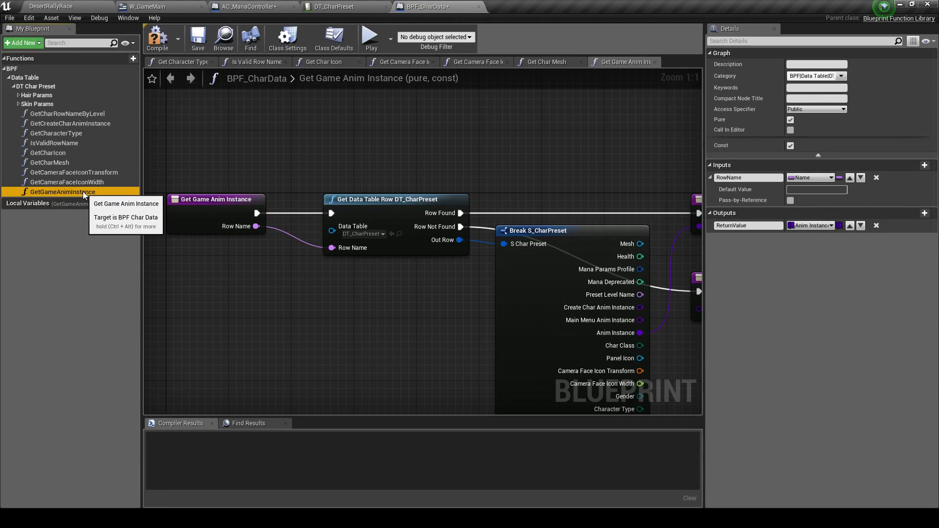
key("ctrl+w")
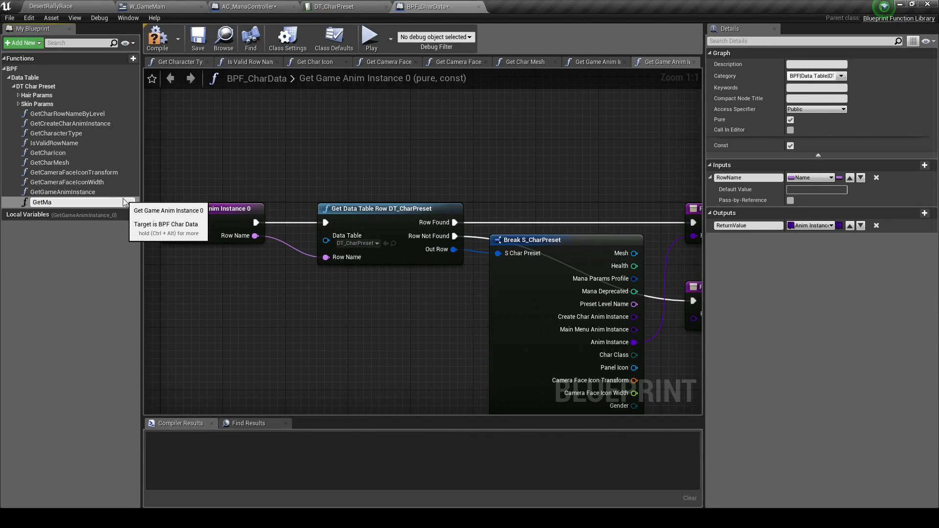
type("GetManaParamsProfil")
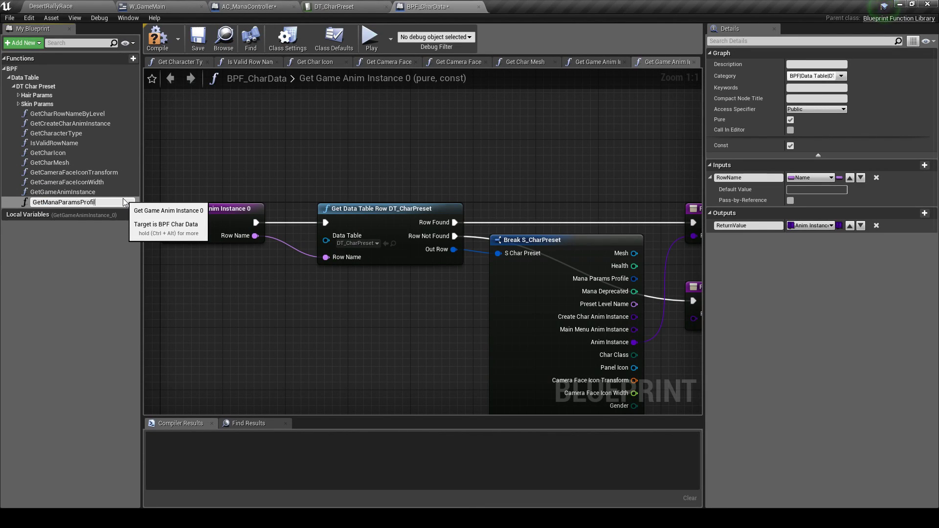
type("e")
key("Return")
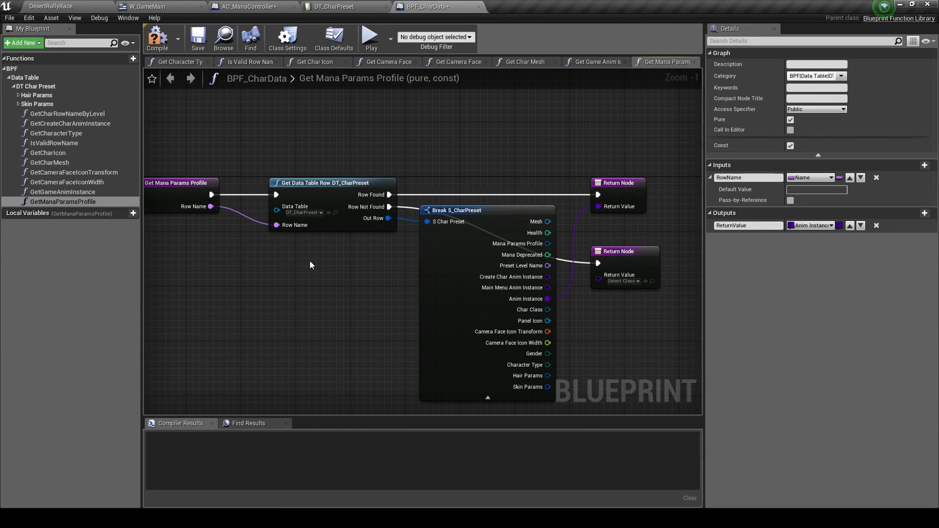
Return Mana Params Profile through the Return Node as the ReturnValue output, replacing the old output
scroll(309, 265, "up", 1)
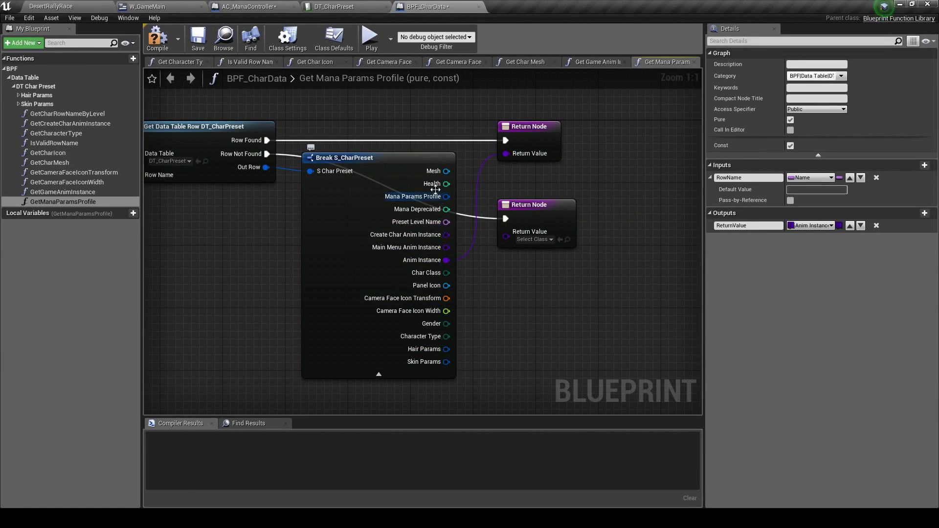
left_click_drag(446, 197, 489, 190)
left_click(529, 127)
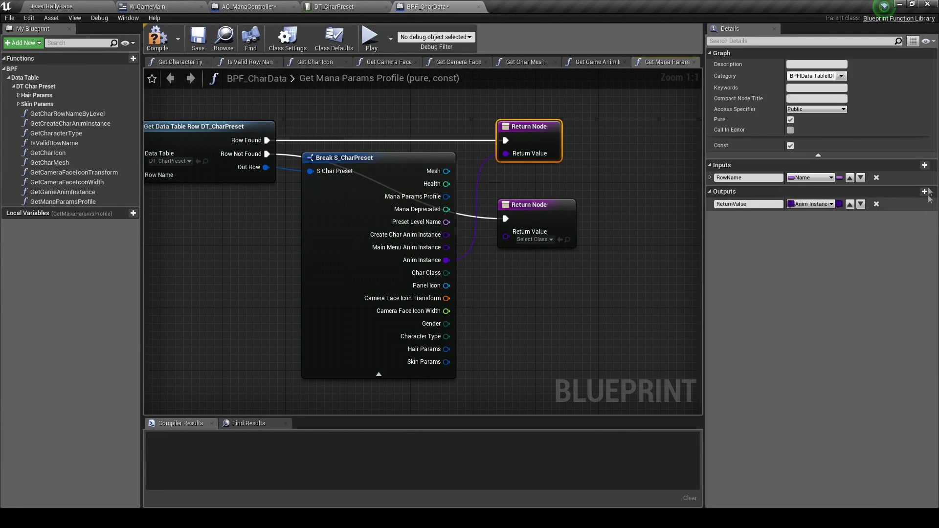
left_click(875, 203)
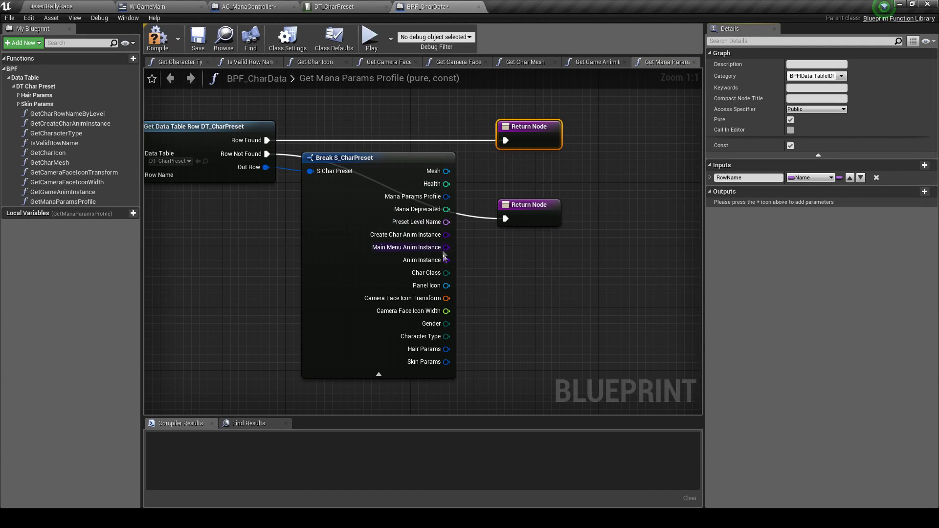
left_click_drag(446, 196, 543, 140)
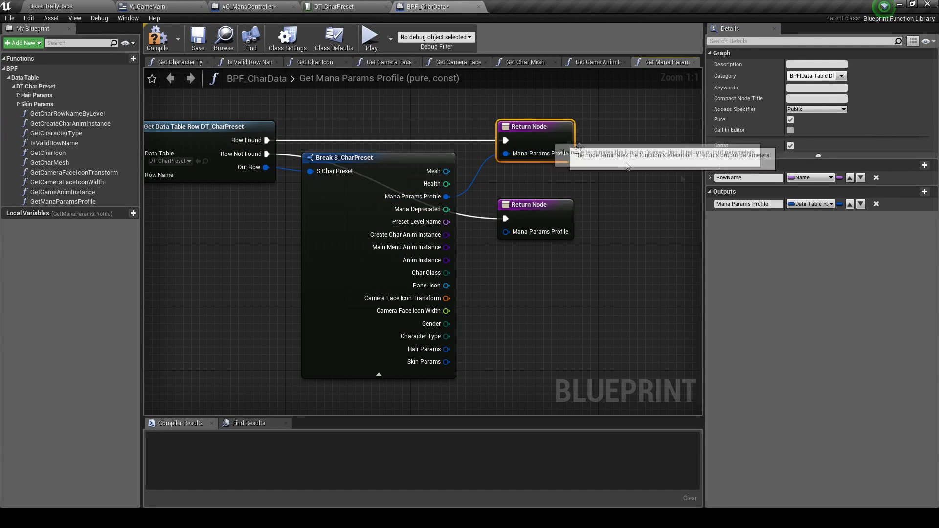
left_click(748, 204)
type("Retur")
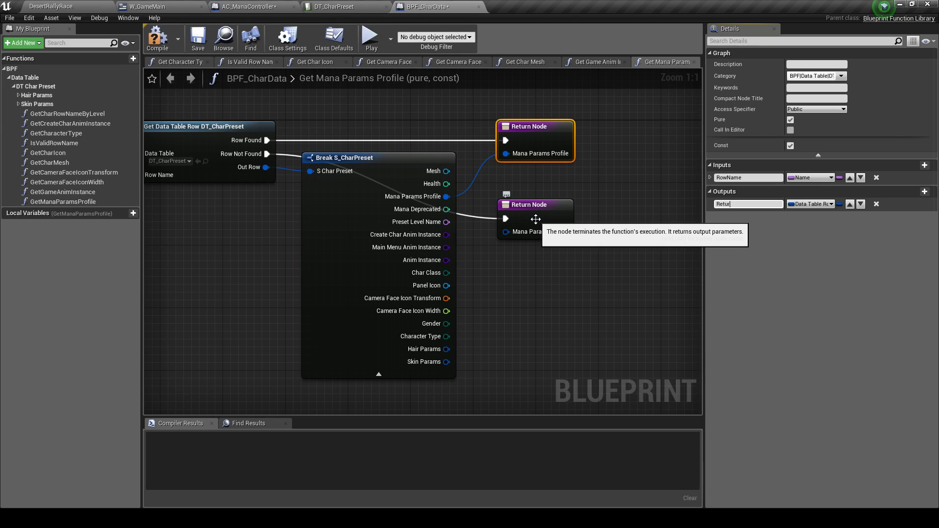
type("nValue")
key("Return")
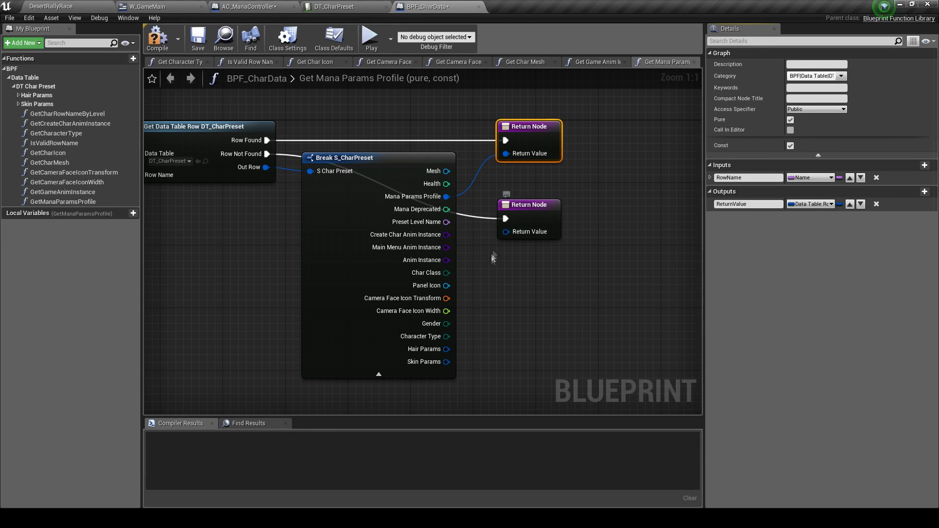
Hide the Break S_CharPreset node's unused pins and compile BPF_CharData
scroll(550, 143, "down", 1)
right_click_drag(391, 196, 419, 219)
left_click(419, 219)
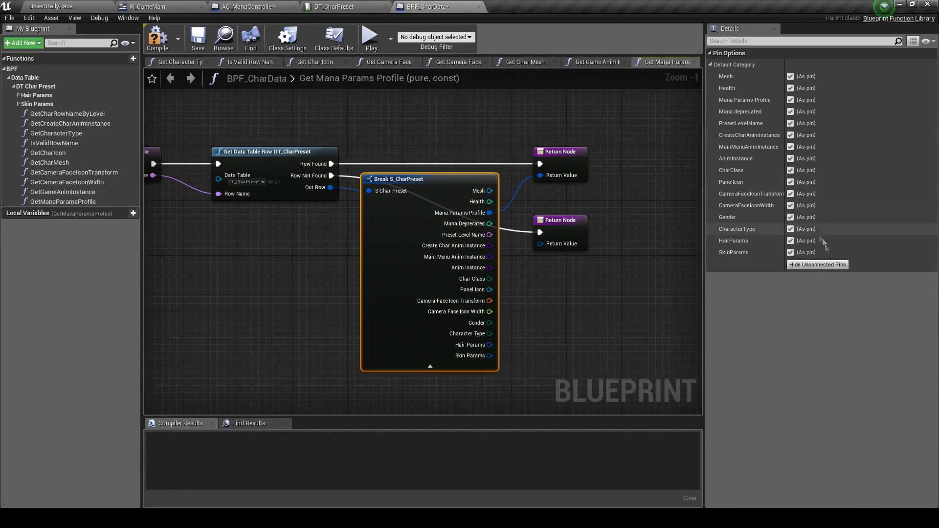
left_click(831, 268)
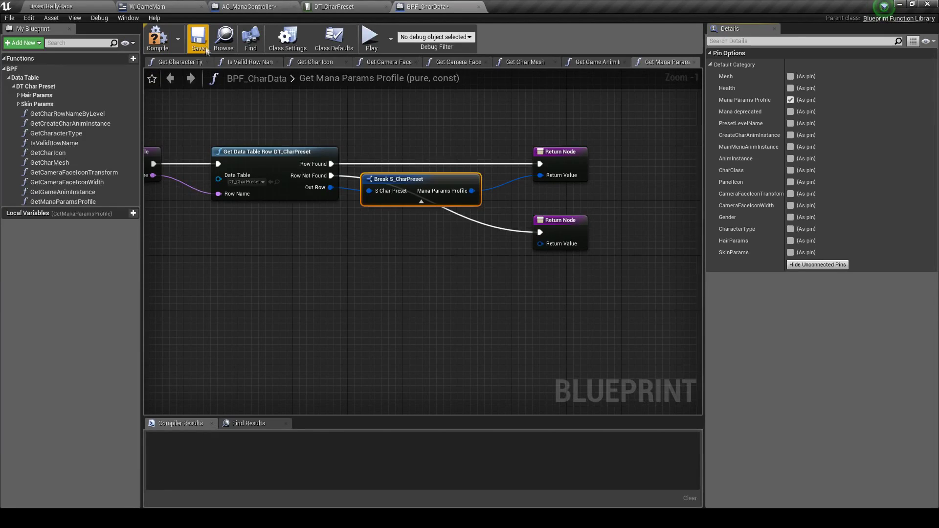
left_click(158, 39)
left_click(311, 287)
scroll(377, 241, "up", 1)
right_click_drag(176, 267, 352, 266)
left_click(232, 165)
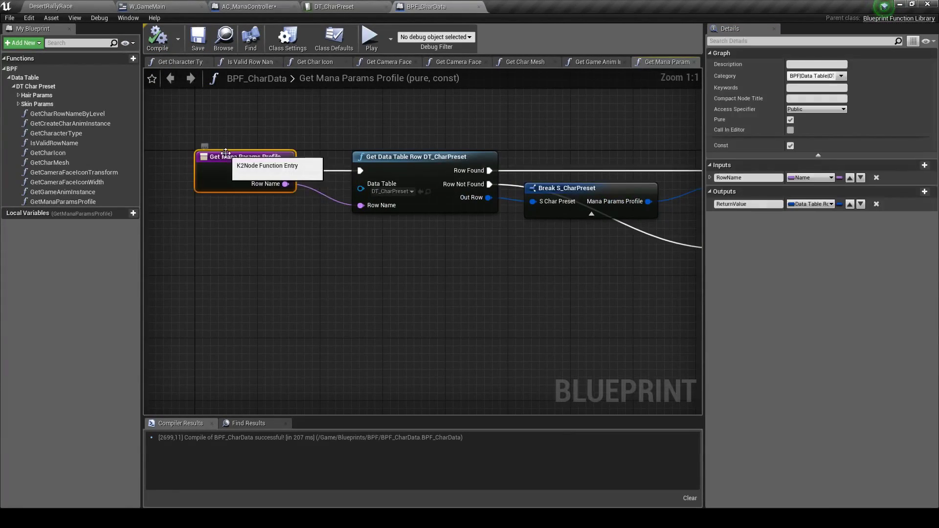
left_click(233, 215)
left_click(232, 4)
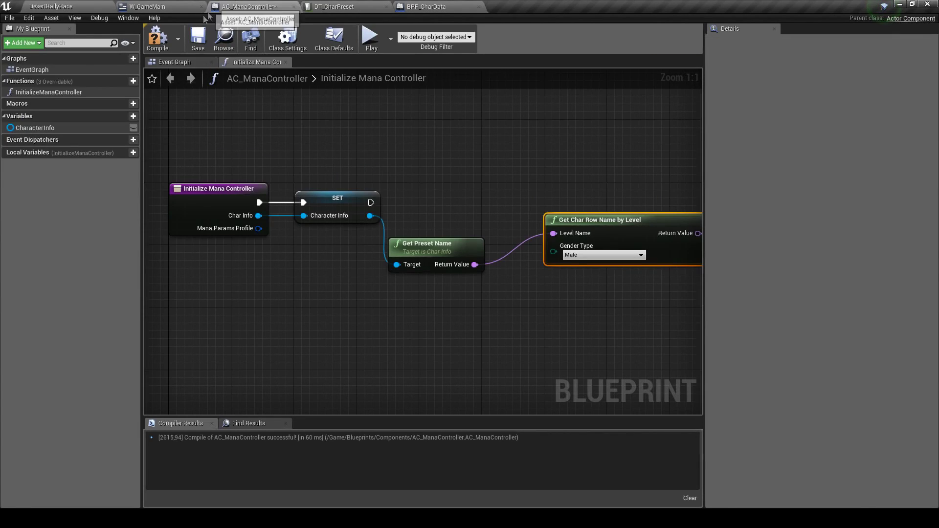
Compile AC_ManaController and delete the Get Char Row Name by Level node
left_click(158, 39)
left_click(455, 5)
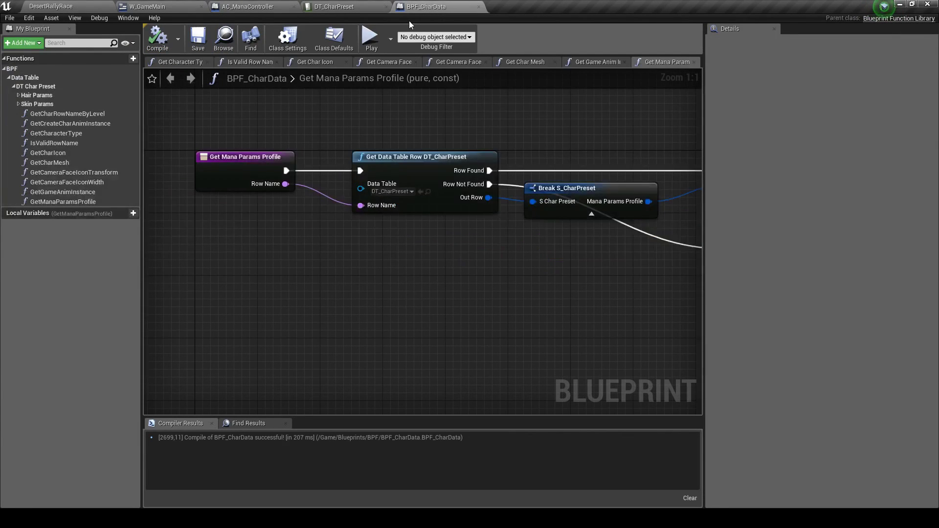
scroll(269, 145, "down", 3)
left_click(336, 5)
left_click(247, 6)
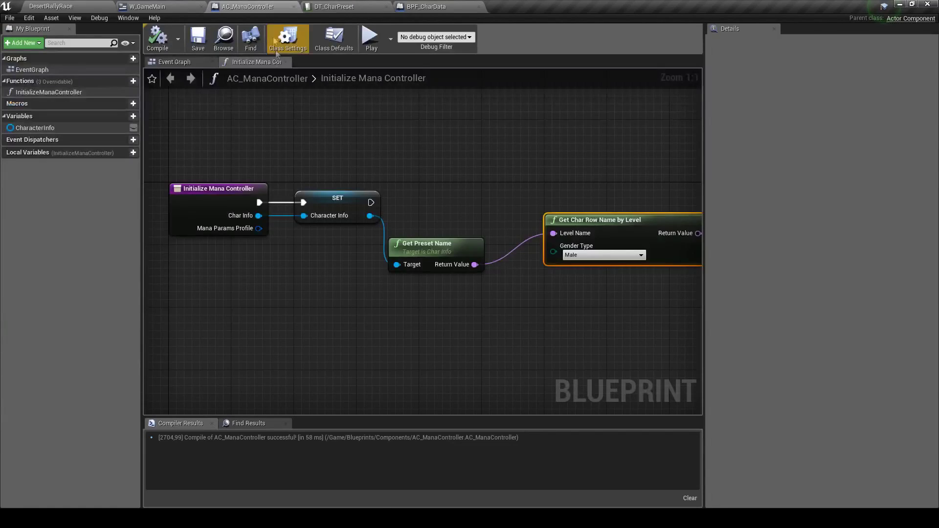
right_click_drag(538, 176, 389, 175)
key("Delete")
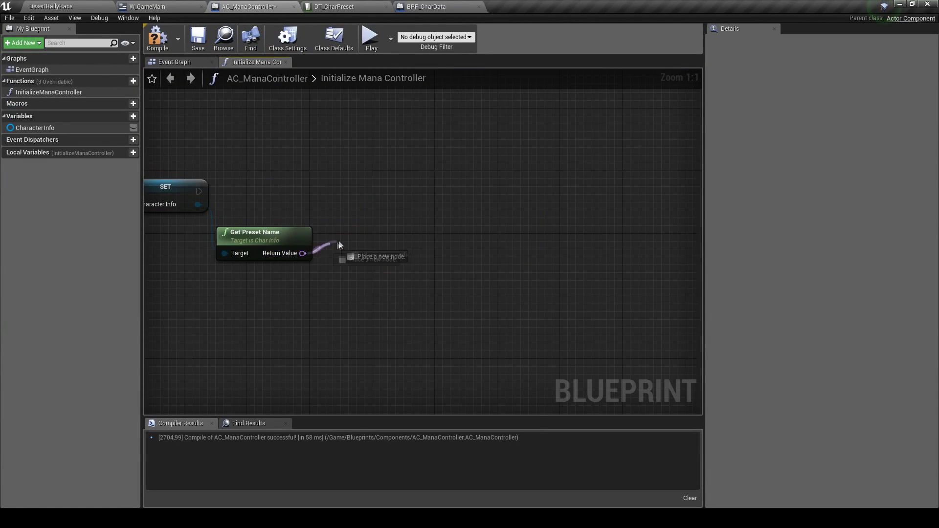
Feed Get Preset Name into a new Get Mana Params Profile node; remove the entry's Mana Params Profile input
left_click_drag(303, 253, 342, 240)
type("mana params")
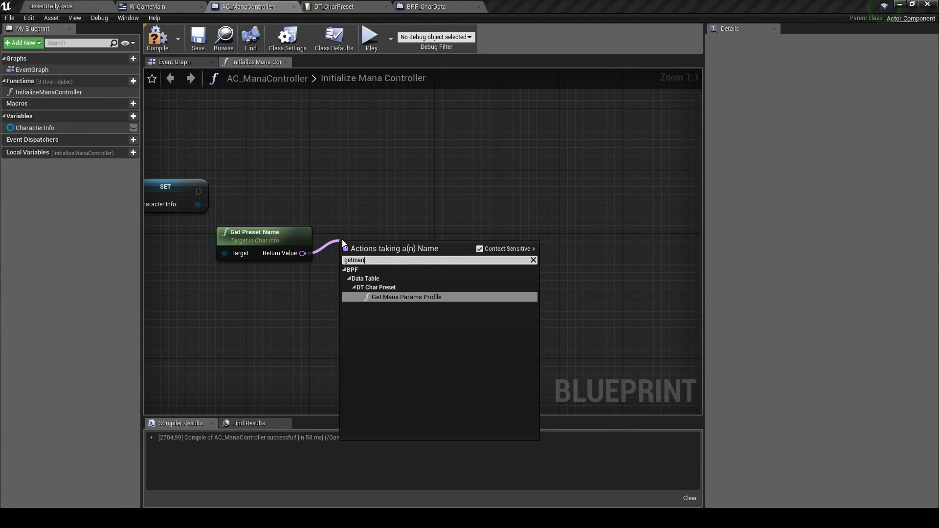
key("Return")
right_click_drag(341, 239, 514, 233)
left_click(235, 203)
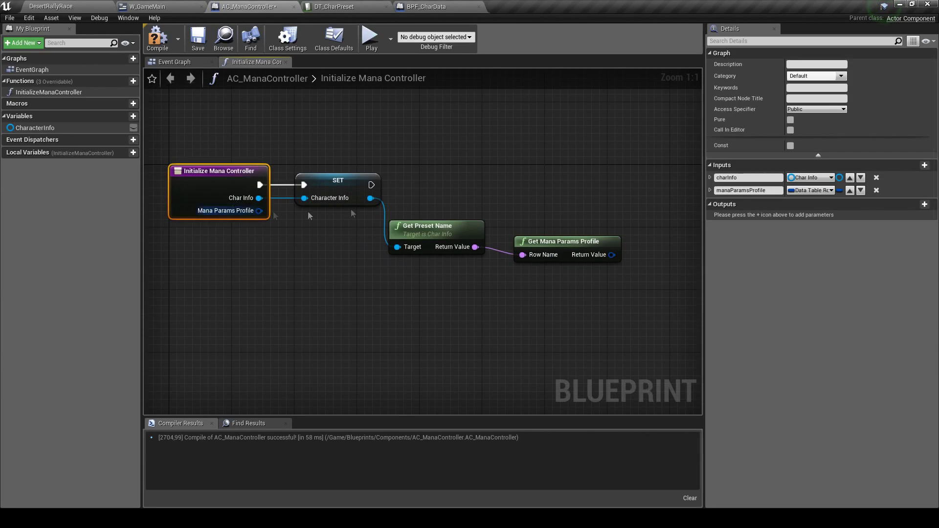
left_click(875, 191)
Arrange Get Preset Name and Get Mana Params Profile beside SET, then compile
left_click_drag(426, 230, 426, 183)
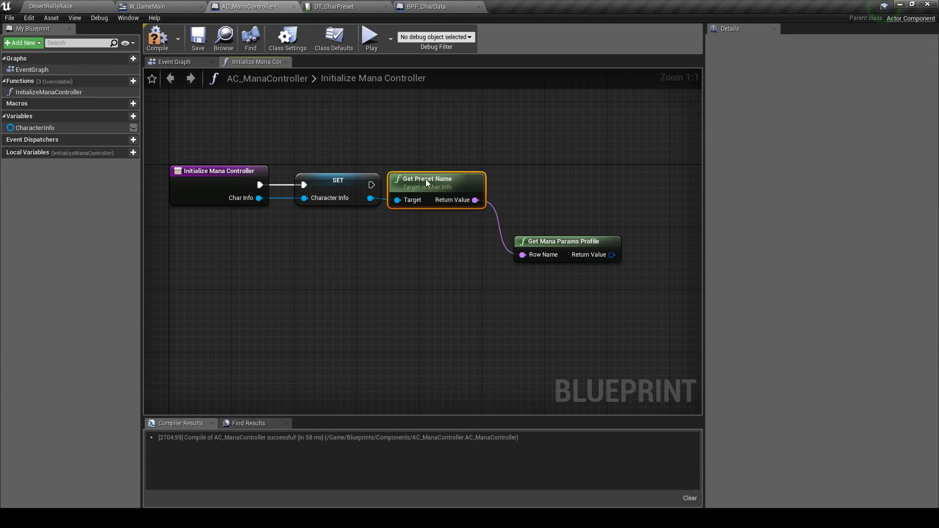
left_click(204, 187)
right_click_drag(540, 238, 433, 239)
left_click_drag(446, 257, 421, 203)
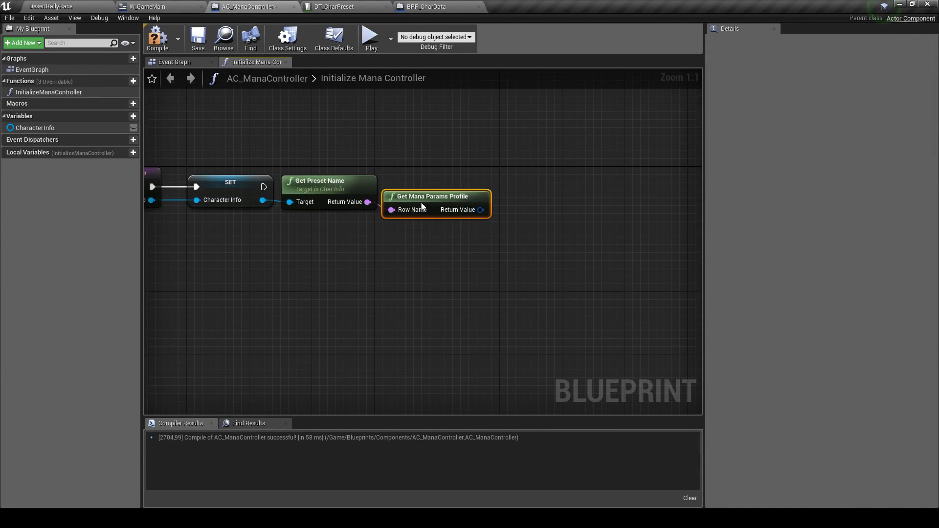
left_click_drag(459, 262, 362, 198)
left_click_drag(430, 189, 430, 219)
left_click(467, 204)
right_click_drag(504, 235, 459, 236)
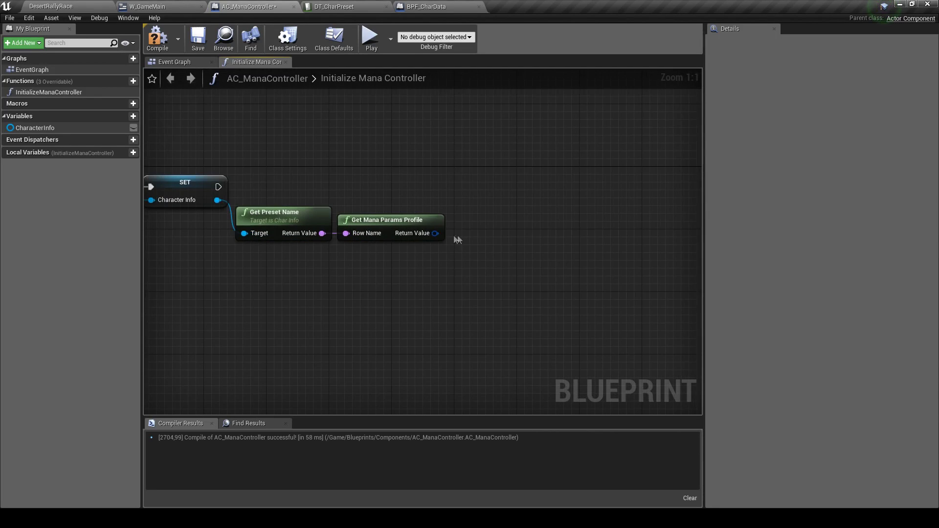
left_click(164, 38)
Add a Break DataTableRowHandle node from the profile's return value, then delete it again
left_click_drag(434, 234, 515, 187)
left_click(559, 269)
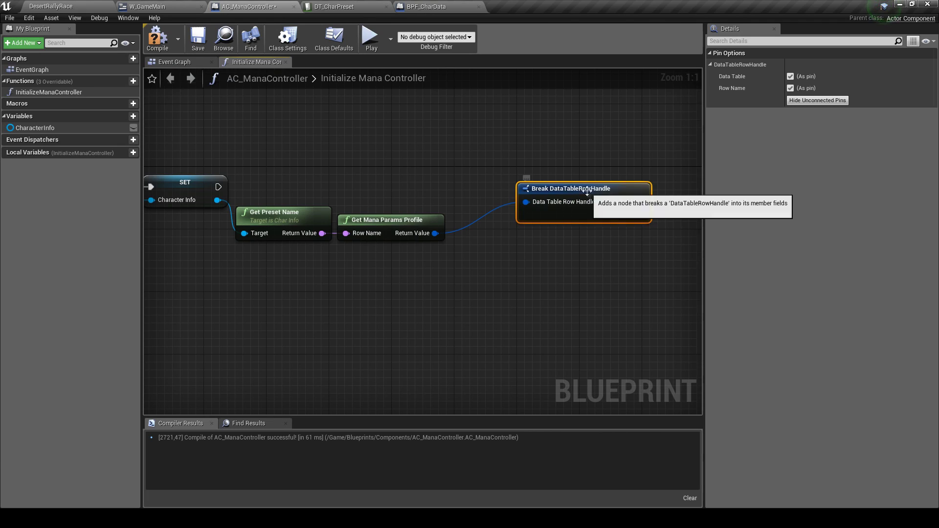
left_click_drag(640, 202, 535, 198)
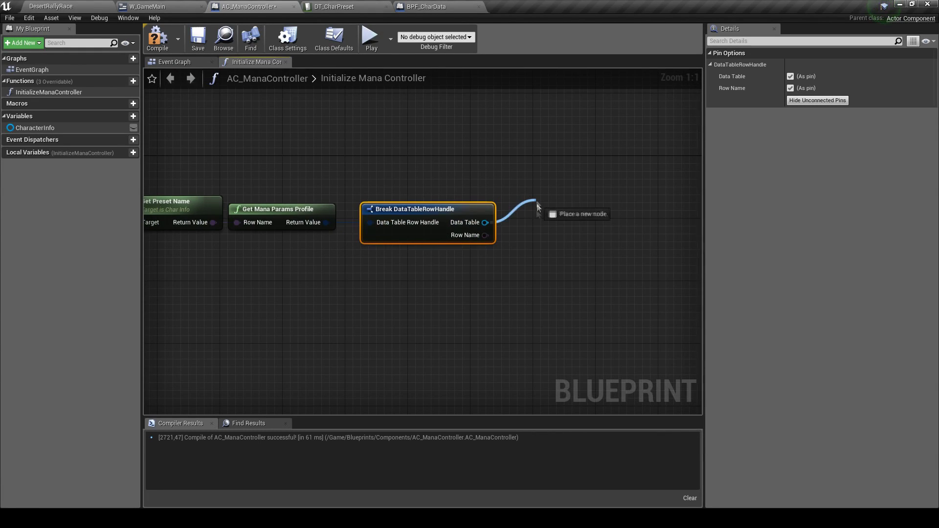
left_click(575, 243)
scroll(523, 204, "down", 1)
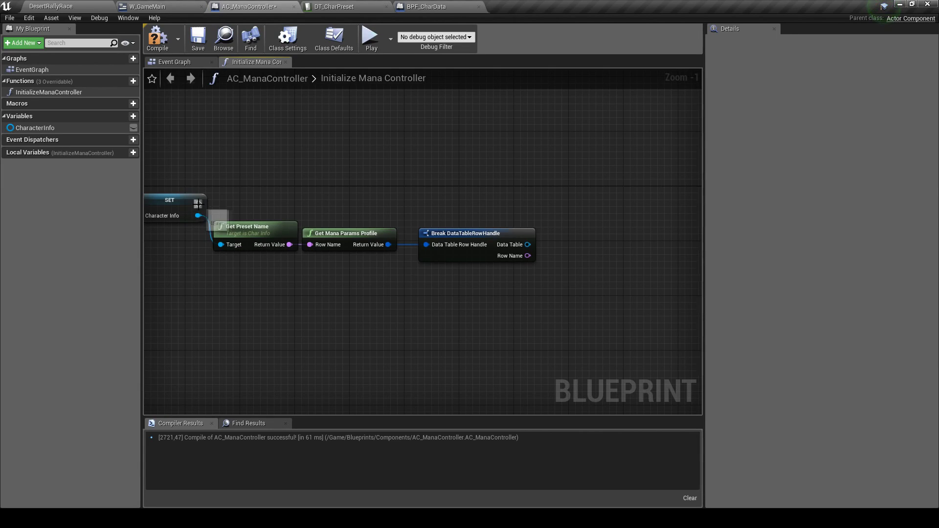
left_click(459, 235)
key("Delete")
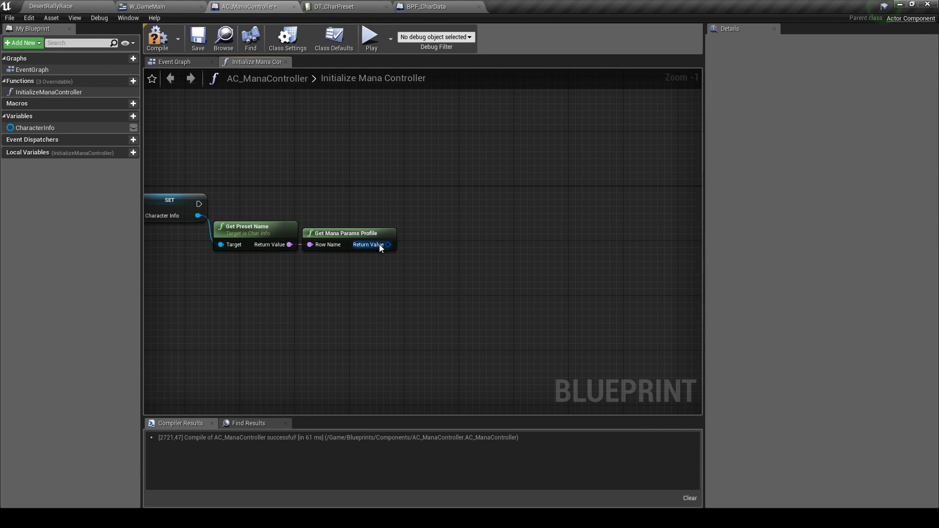
right_click(380, 245)
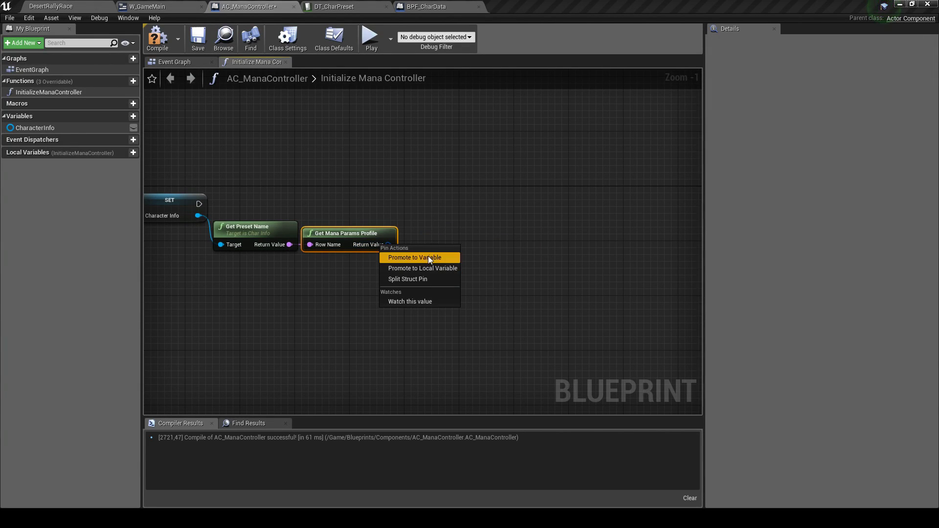
left_click(428, 257)
type("ManaParams")
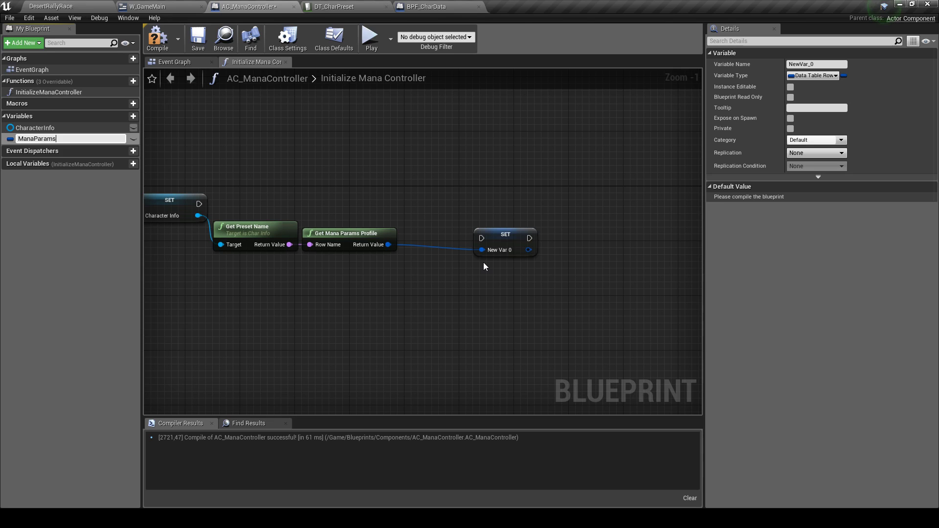
type("ri")
type("le")
key("Return")
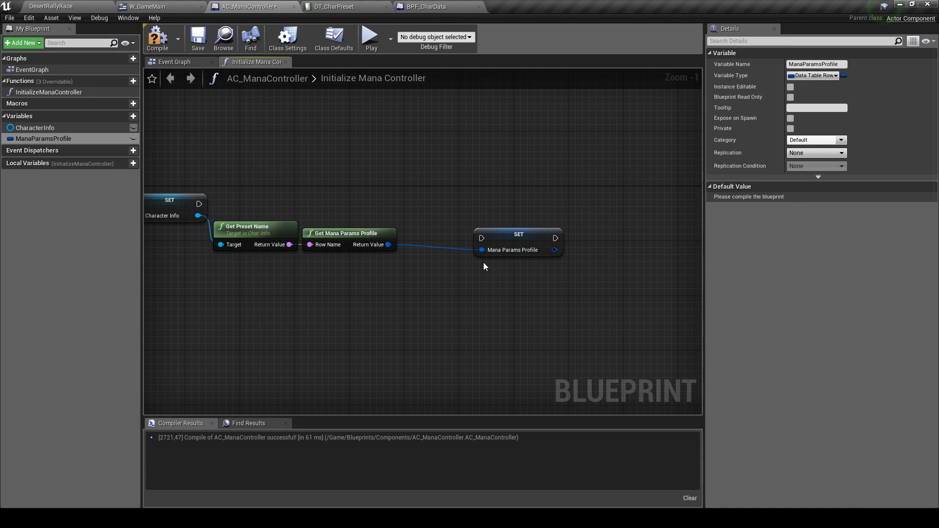
left_click_drag(503, 234, 462, 201)
left_click_drag(198, 203, 426, 203)
left_click_drag(401, 257, 247, 219)
left_click_drag(312, 229, 332, 215)
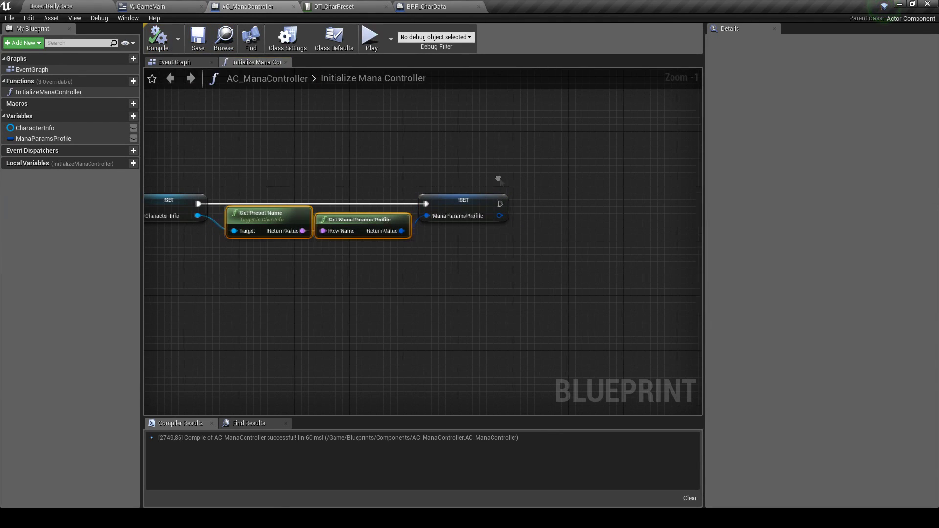
scroll(499, 182, "down", 1)
scroll(516, 266, "up", 2)
mouse_move(558, 212)
right_mouse_down()
mouse_move(450, 211)
mouse_move(405, 269)
right_mouse_up()
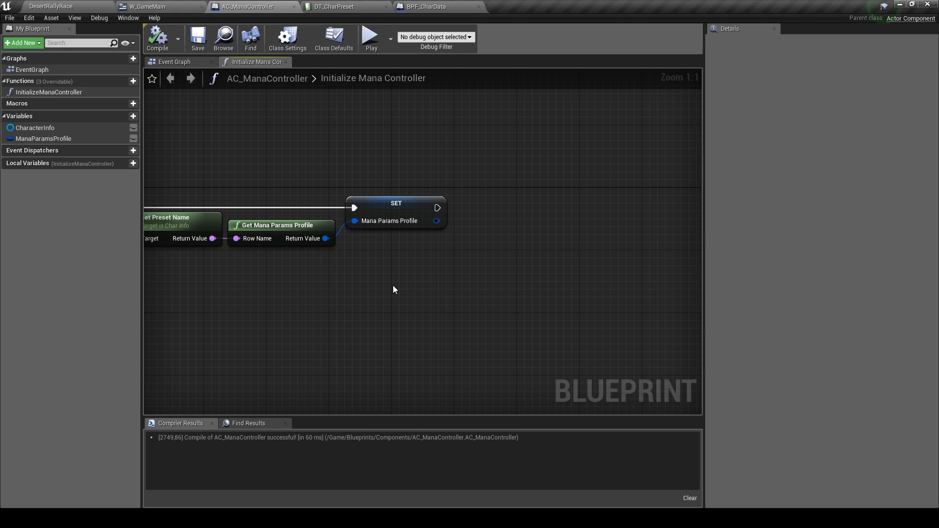
right_click_drag(519, 141, 581, 133)
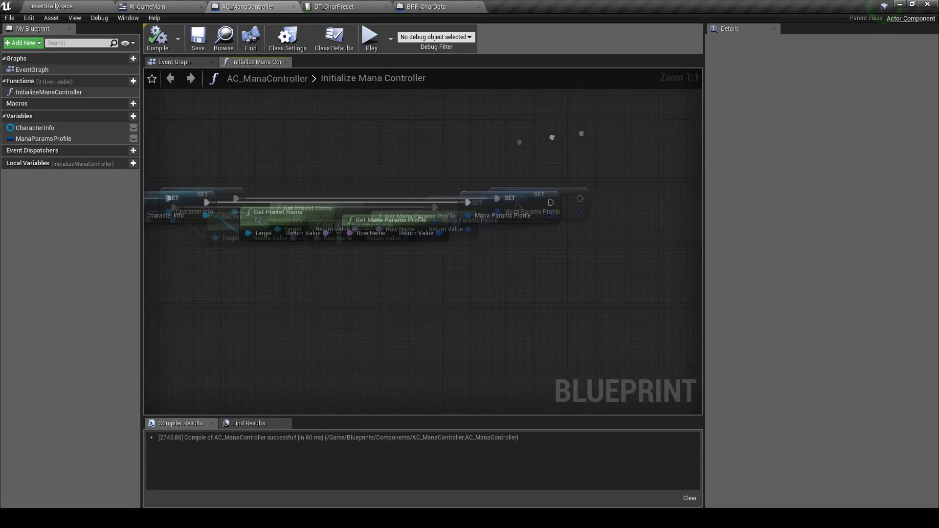
right_click_drag(386, 178, 530, 138)
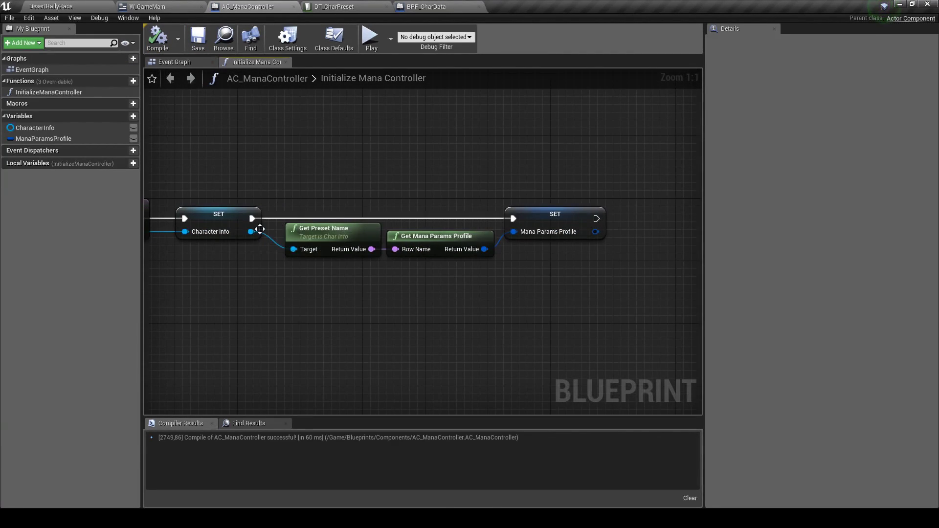
right_click_drag(553, 285, 350, 298)
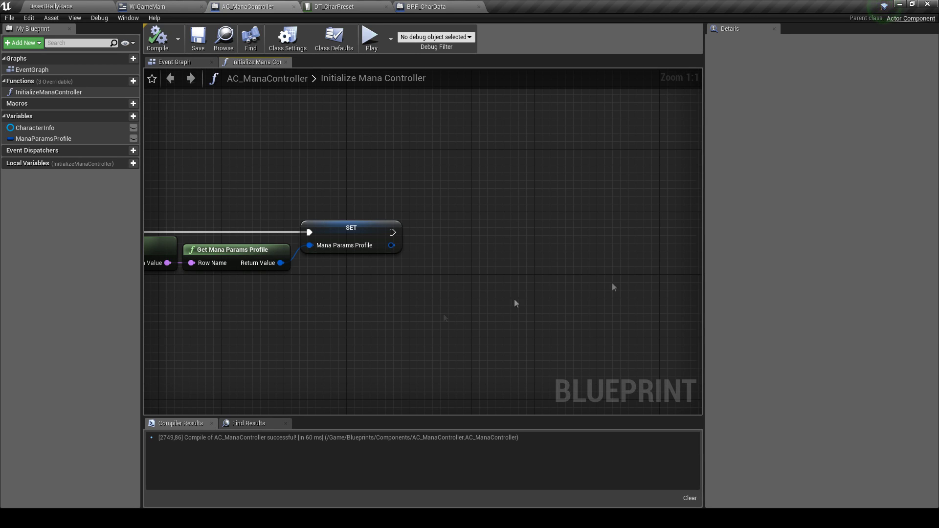
mouse_move(472, 268)
right_mouse_down()
mouse_move(528, 247)
mouse_move(469, 247)
right_mouse_up()
scroll(541, 254, "down", 2)
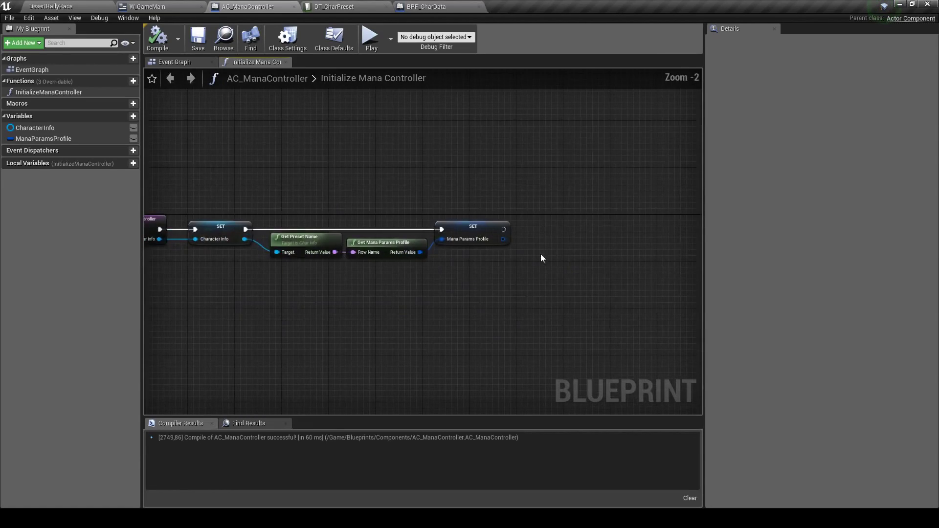
scroll(518, 245, "up", 2)
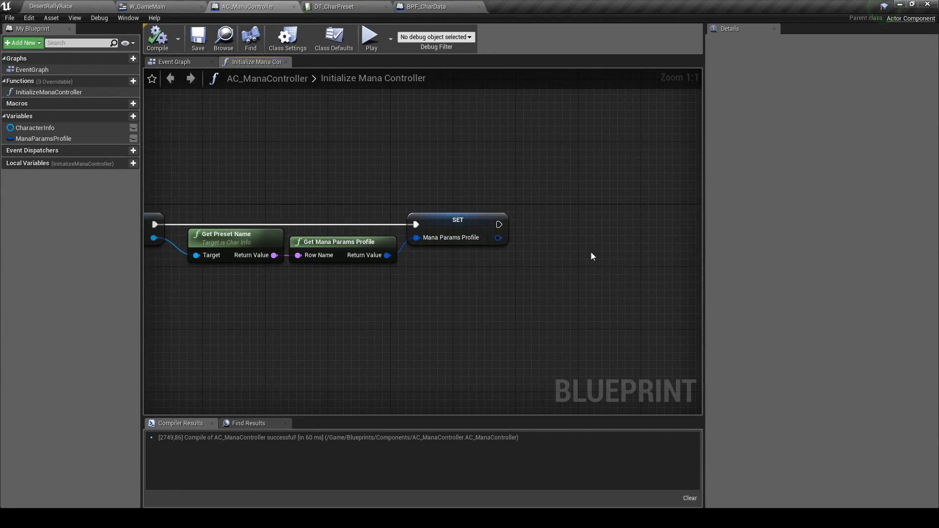
right_click_drag(591, 251, 436, 261)
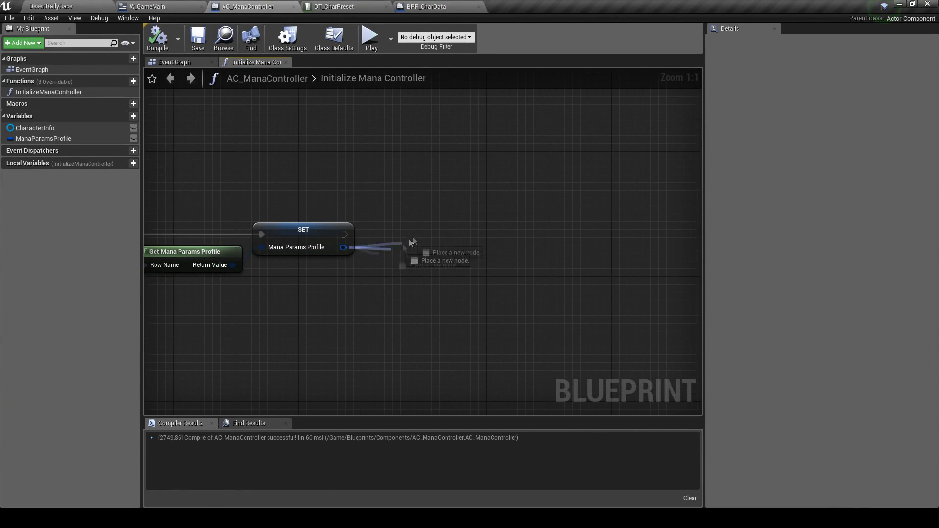
Break the stored Mana Params Profile into a DataTableRowHandle and check its Data Table with Is Valid
left_click_drag(354, 247, 414, 236)
left_click(471, 327)
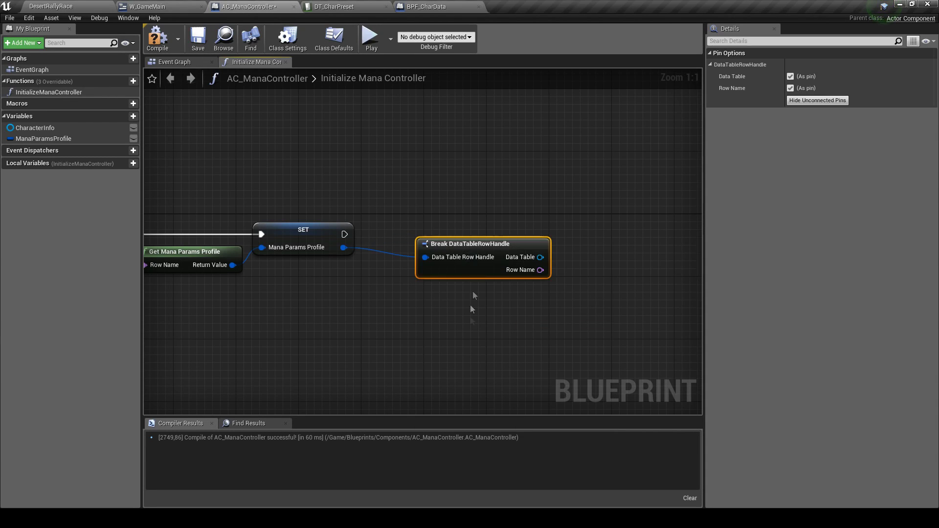
mouse_move(534, 252)
left_mouse_down()
mouse_move(491, 251)
mouse_move(537, 247)
left_mouse_up()
type("isv")
key("Return")
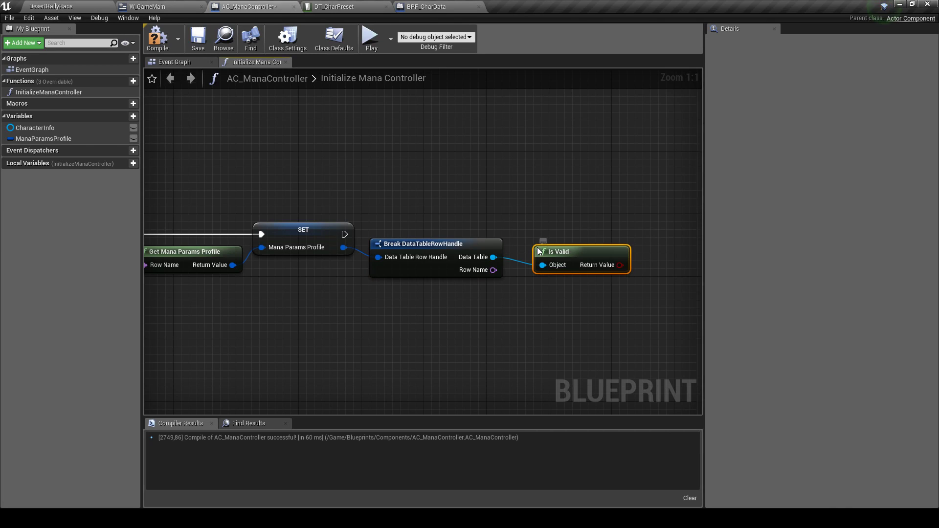
Add a Branch driven by Is Valid, running right after the SET, and save AC_ManaController
right_click_drag(650, 208, 574, 220)
left_click(538, 229)
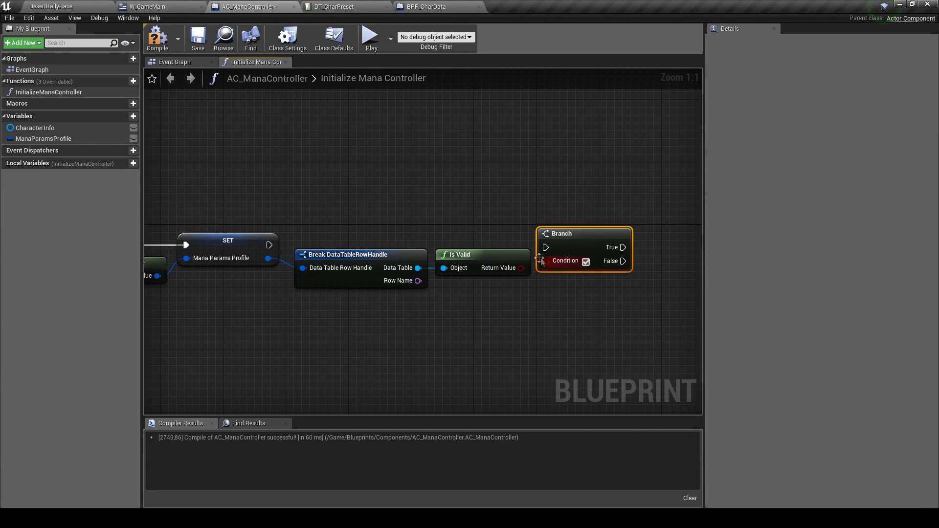
left_click_drag(521, 268, 546, 260)
left_click_drag(269, 245, 546, 247)
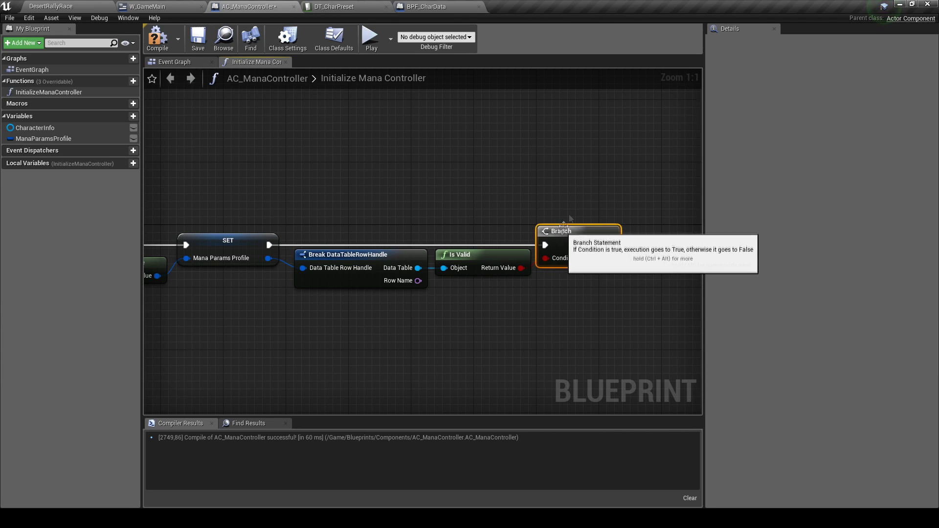
right_click_drag(624, 307, 440, 299)
left_click(440, 299)
left_click(198, 39)
Try a Print String on the Branch False path, edit its message, then delete it
right_click_drag(433, 264, 506, 246)
left_click_drag(503, 221, 512, 307)
type("pri")
key("Return")
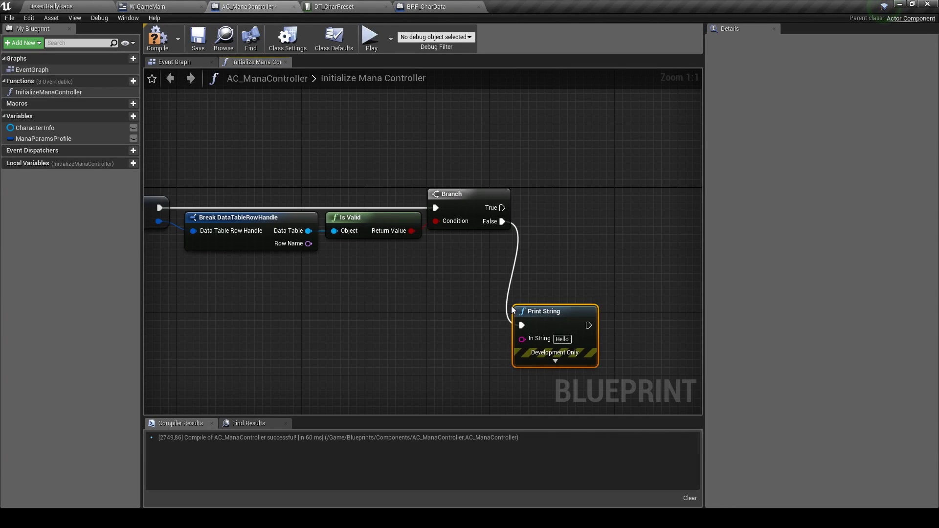
left_click_drag(572, 332, 592, 272)
right_click_drag(527, 329, 579, 310)
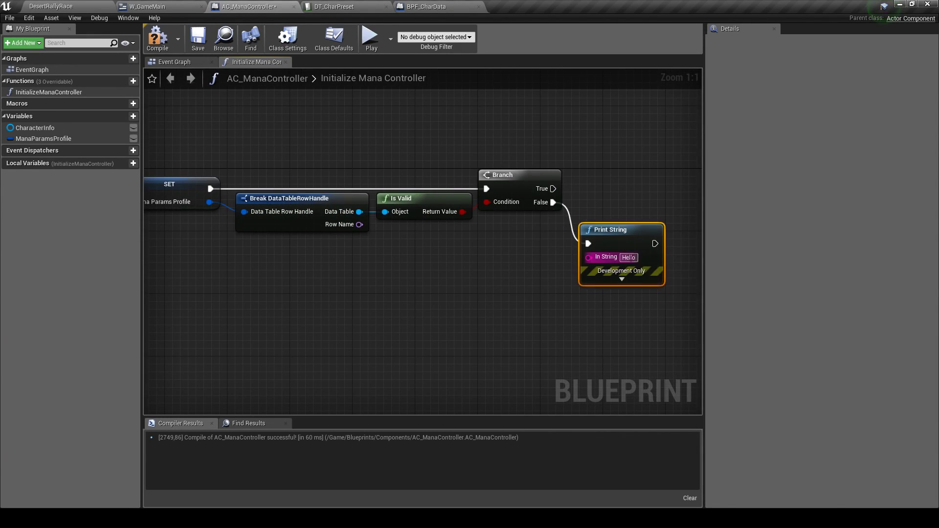
left_click(629, 257)
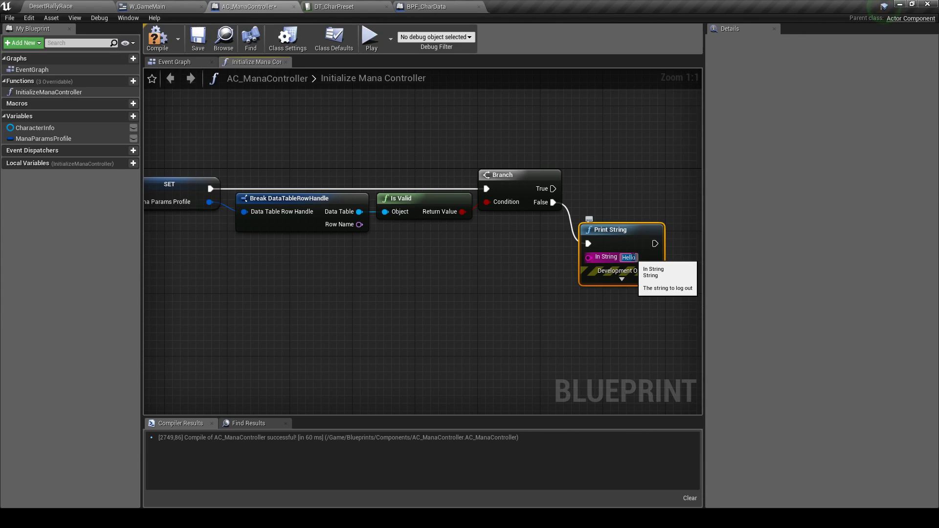
mouse_move(462, 295)
right_mouse_down()
mouse_move(592, 274)
mouse_move(509, 307)
right_mouse_up()
scroll(507, 209, "down", 1)
key("Delete")
right_click_drag(506, 213, 629, 196)
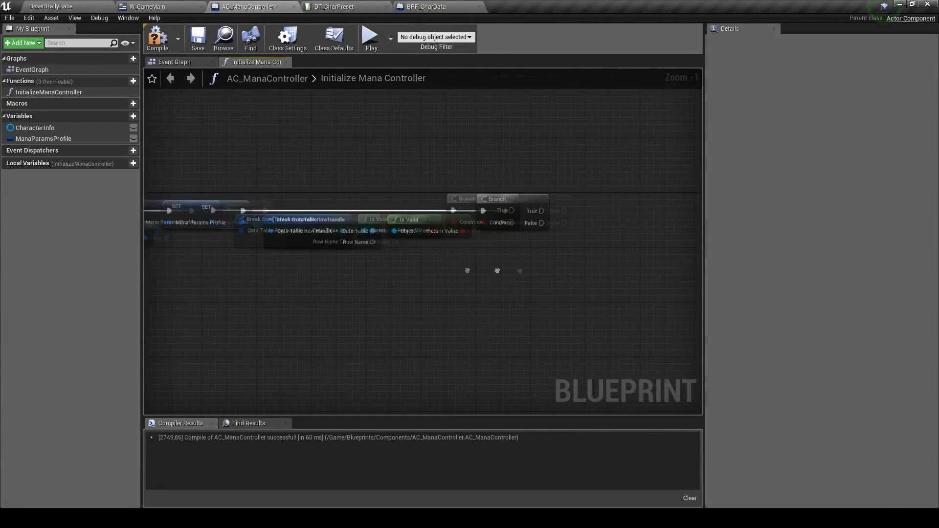
Save and compile the AC_ManaController blueprint
left_click(198, 39)
left_click(147, 41)
mouse_move(384, 163)
right_mouse_down()
mouse_move(688, 198)
mouse_move(351, 207)
right_mouse_up()
scroll(688, 198, "up", 2)
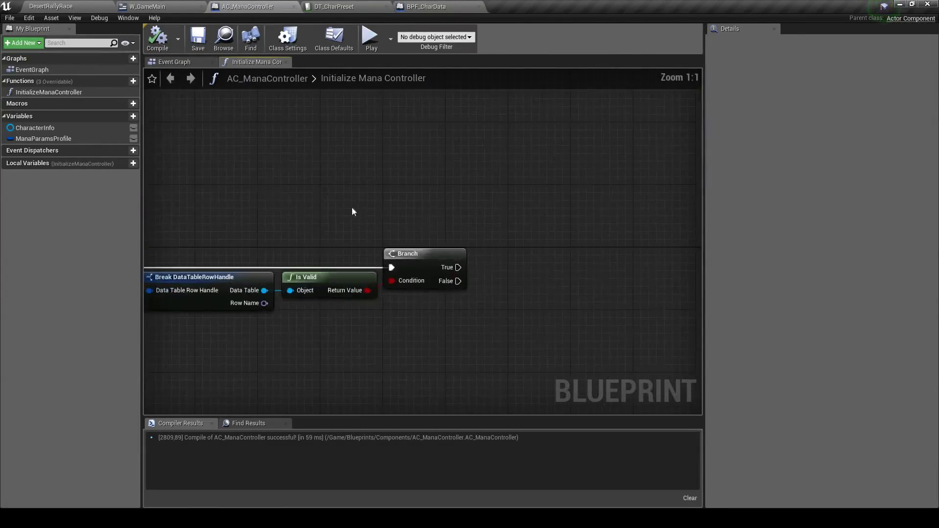
Delete the Is Valid and Branch nodes after the handle break
right_click_drag(421, 310, 538, 326)
right_click_drag(556, 291, 509, 267)
left_click_drag(654, 229, 425, 240)
right_click_drag(374, 291, 513, 277)
key("Delete")
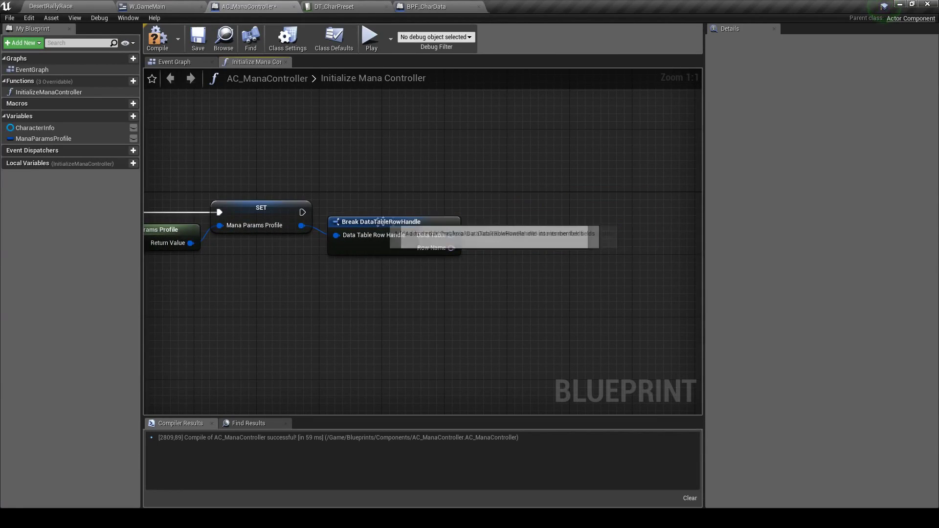
Add Get Data Table Row from the handle's Data Table, run after SET, fed by Row Name
left_click_drag(451, 235, 494, 214)
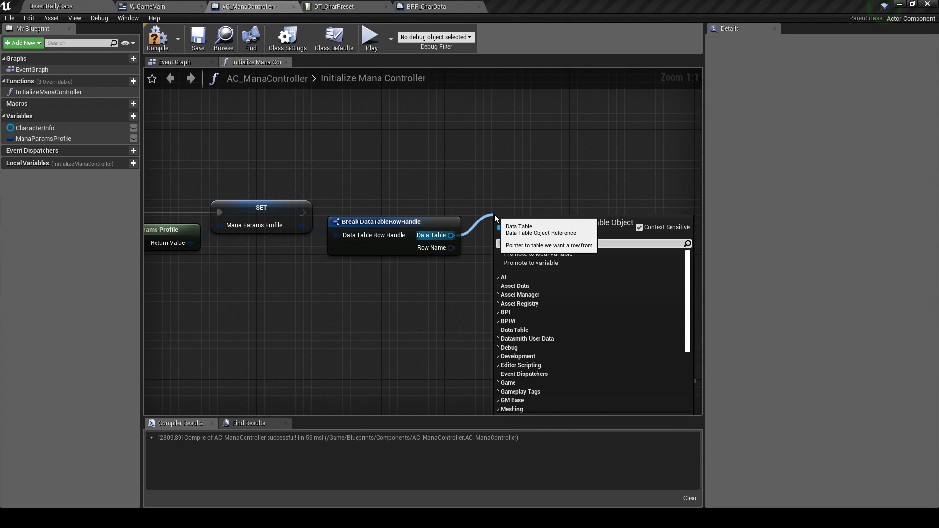
type("datatab")
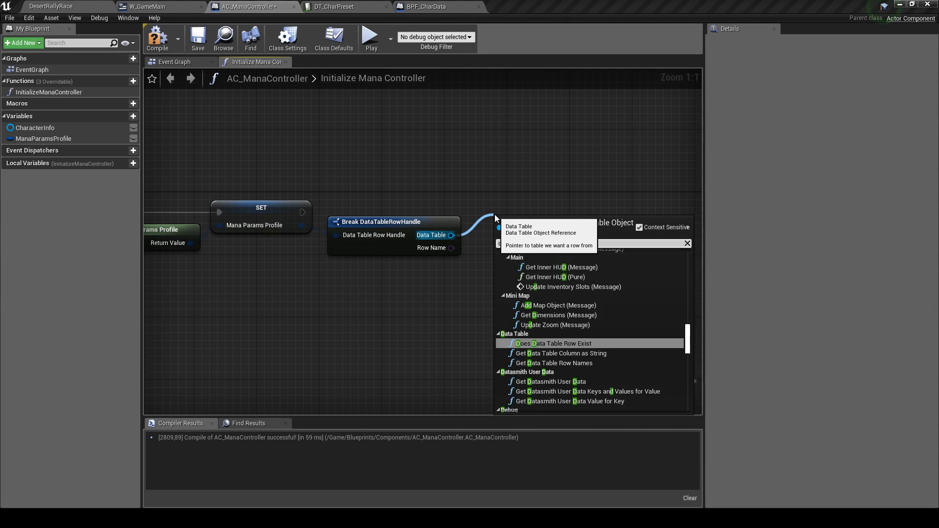
key("Down")
key("Down")
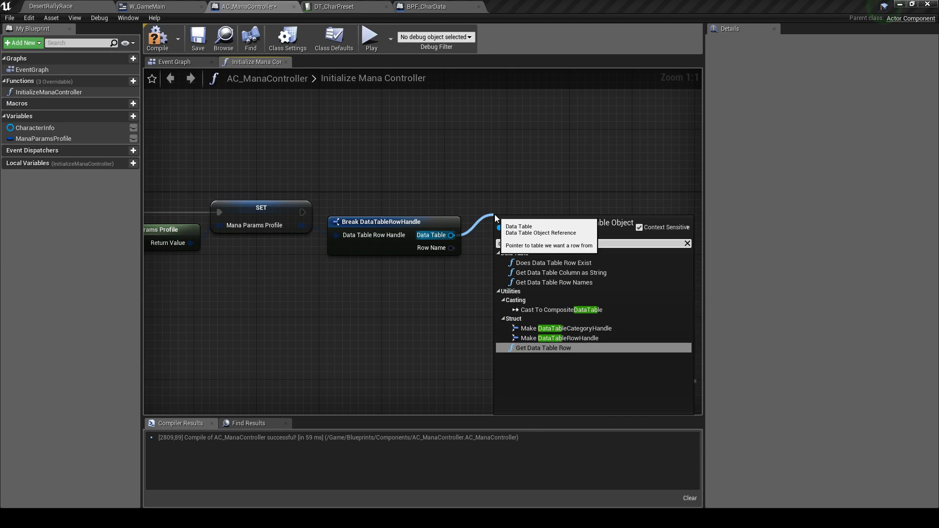
key("Return")
mouse_move(302, 211)
left_mouse_down()
mouse_move(492, 220)
mouse_move(541, 202)
left_mouse_up()
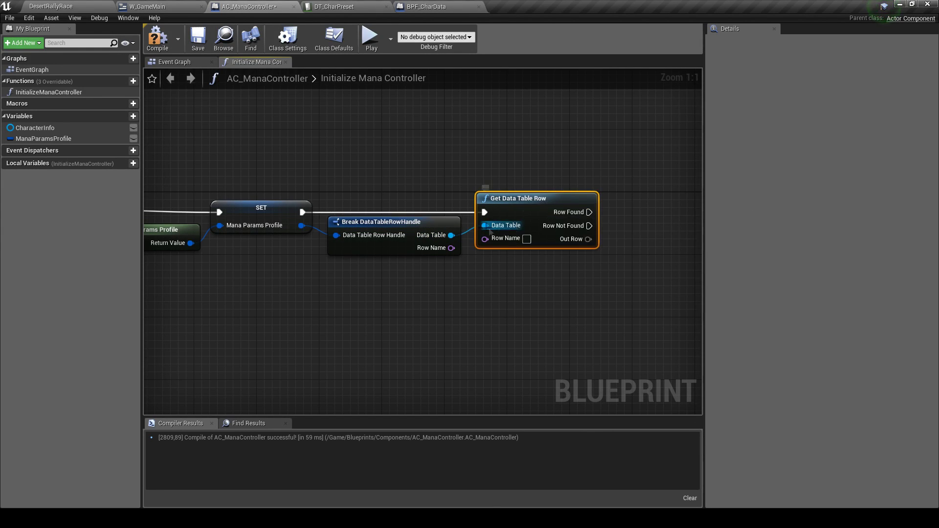
left_click_drag(451, 248, 492, 238)
right_click_drag(534, 251, 408, 282)
Add a Break S_ManaParams node from Get Data Table Row's Out Row
left_click_drag(436, 264, 490, 272)
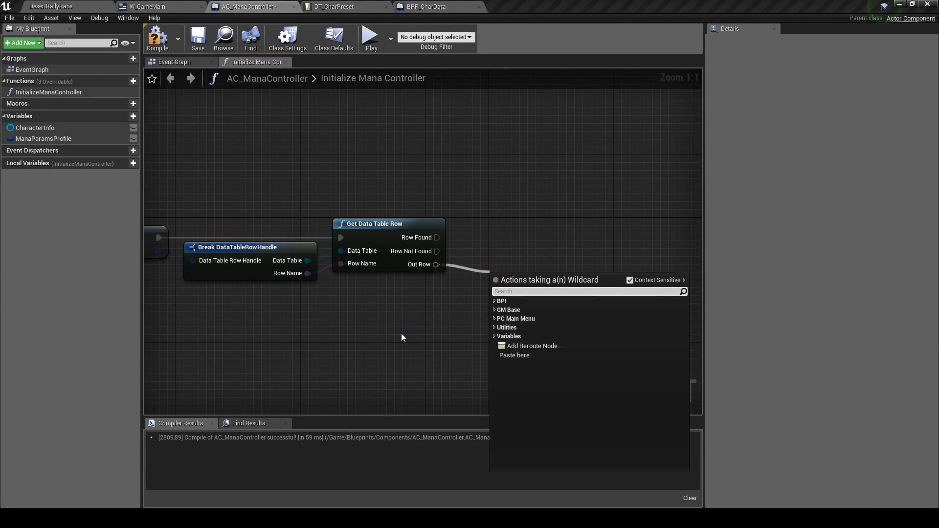
type("mana")
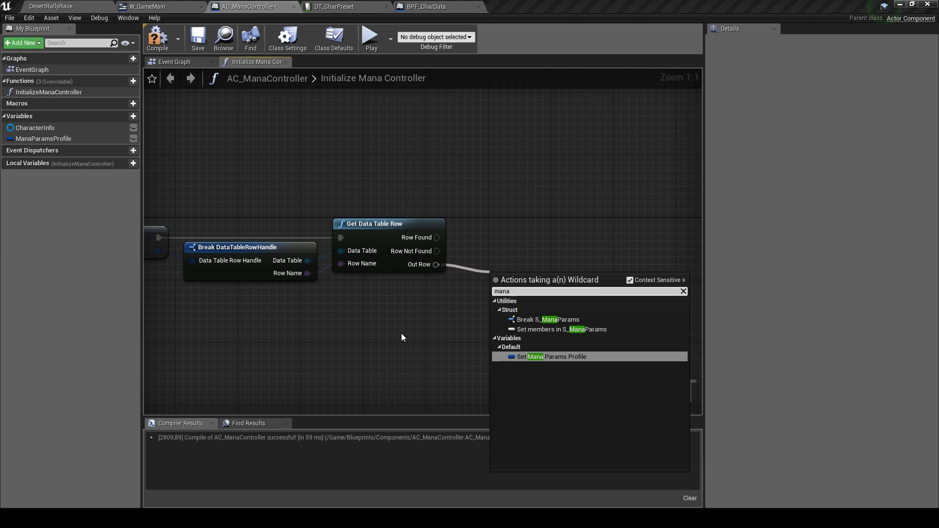
key("Up")
key("Up")
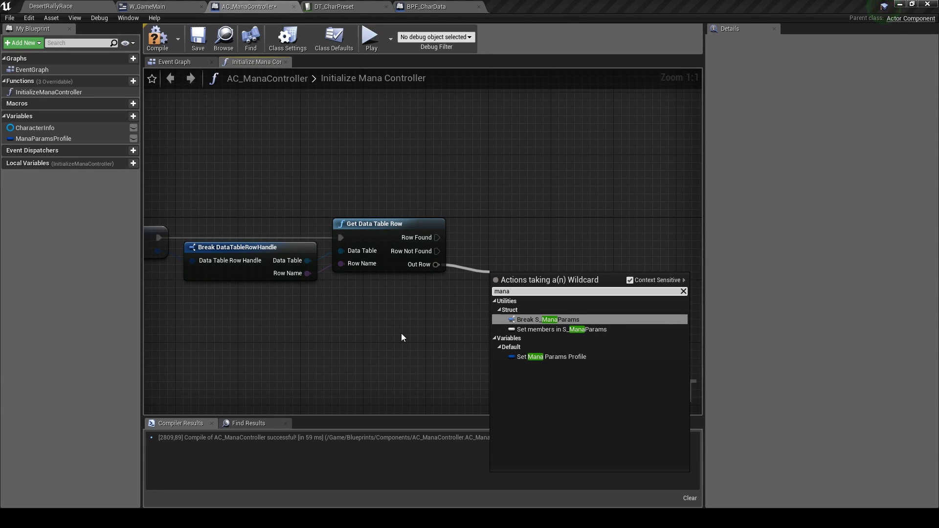
key("Return")
right_click_drag(542, 280, 374, 246)
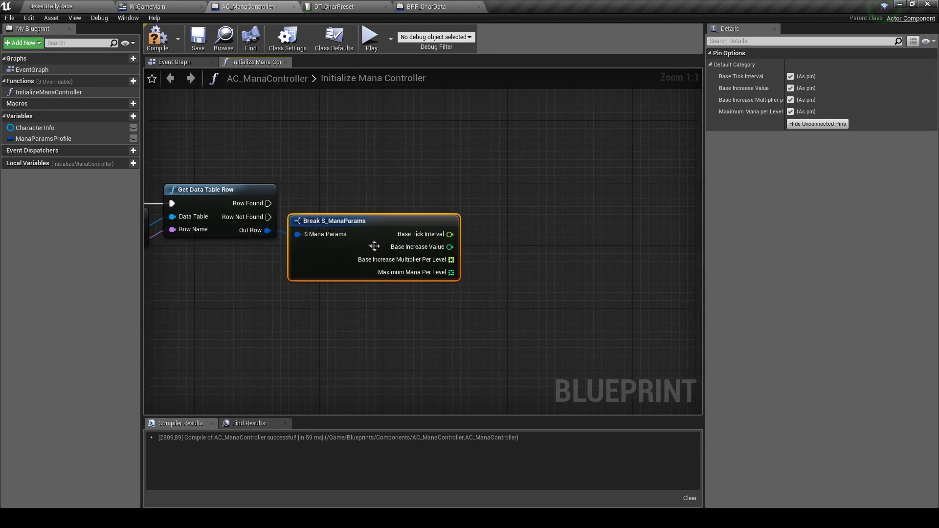
right_click_drag(463, 265, 526, 264)
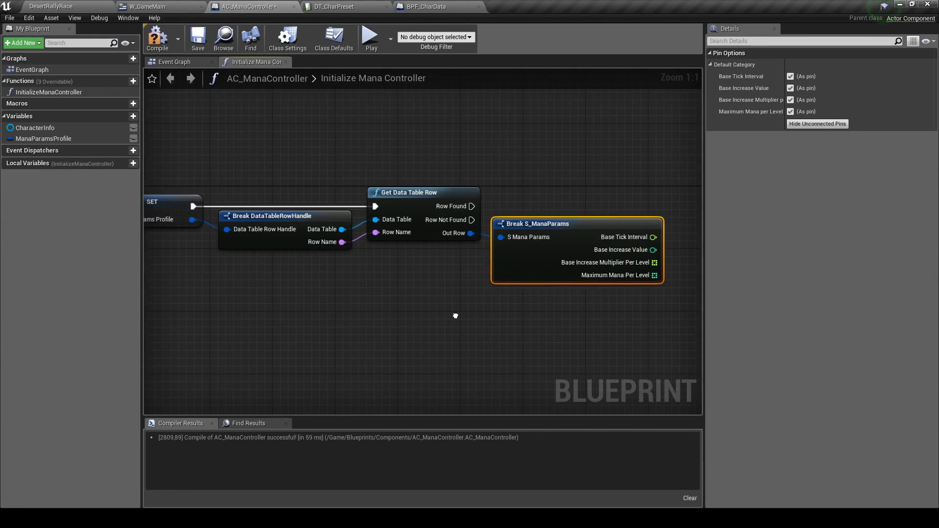
right_click_drag(316, 316, 351, 305)
right_click_drag(602, 211, 546, 213)
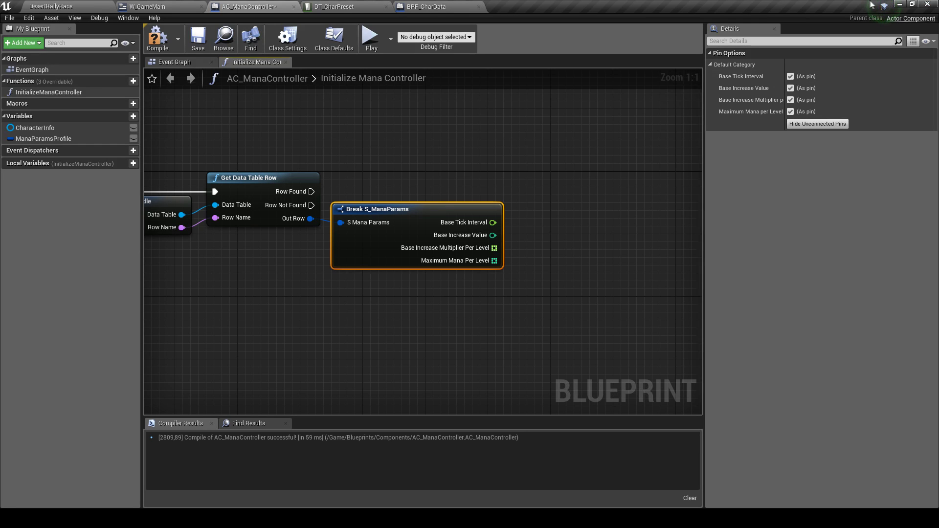
Promote the data table's Out Row to a new ManaParams variable and delete the Break S_ManaParams node
mouse_move(422, 181)
right_mouse_down()
mouse_move(527, 166)
mouse_move(572, 174)
right_mouse_up()
scroll(549, 277, "down", 1)
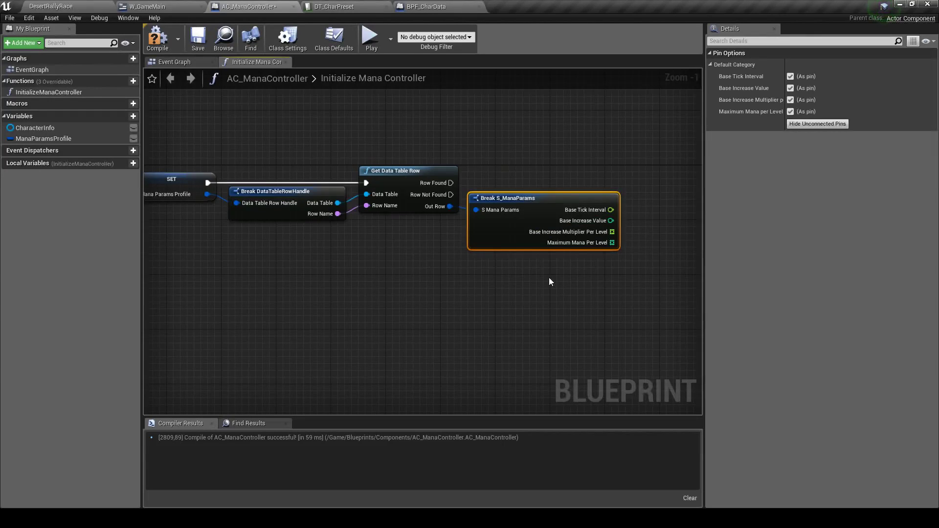
left_click_drag(508, 242, 508, 240)
scroll(358, 251, "up", 1)
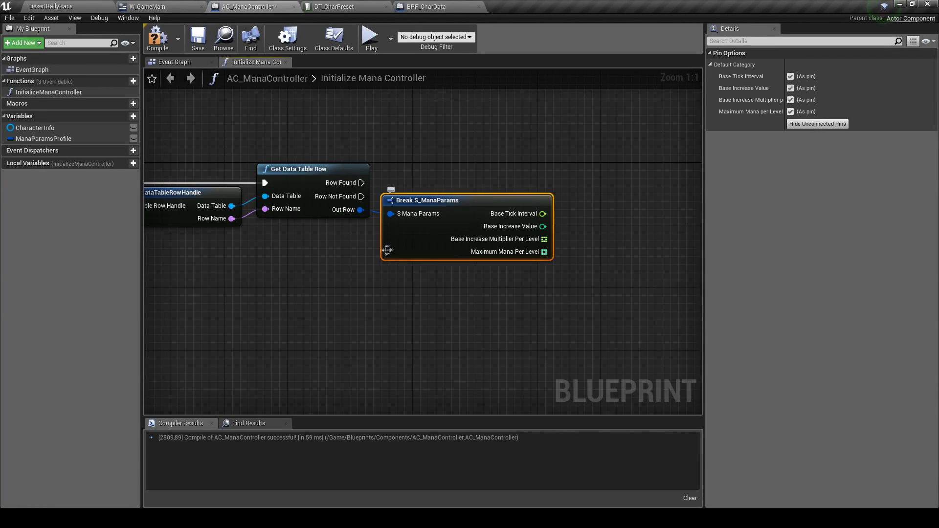
right_click(346, 210)
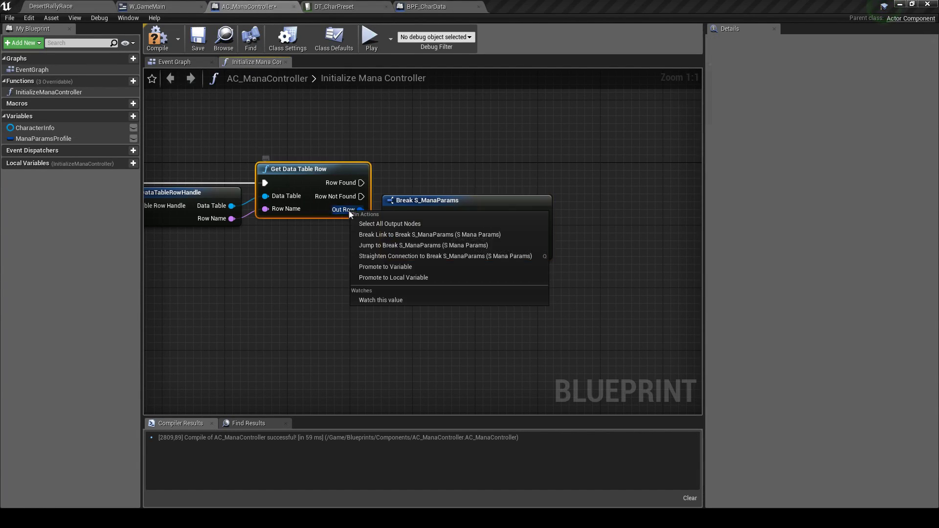
left_click(433, 266)
type("ManaPar")
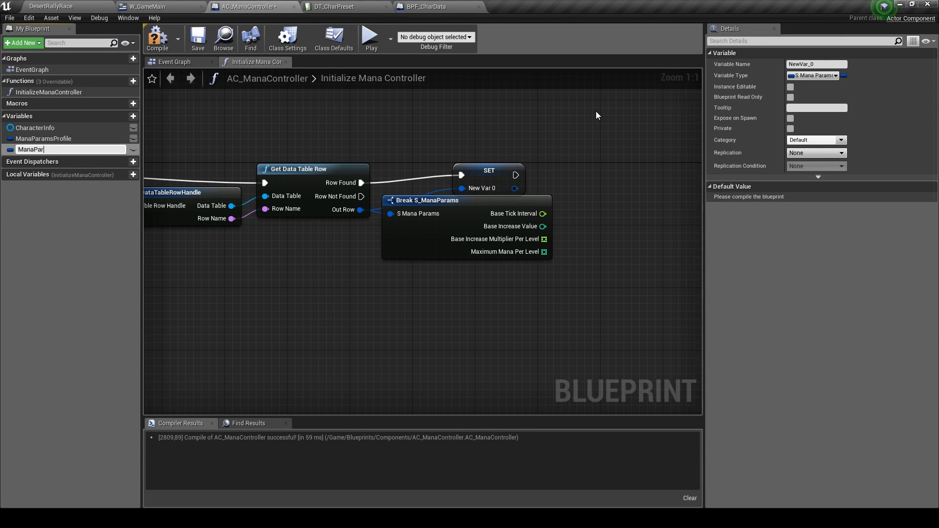
type("ams")
key("Return")
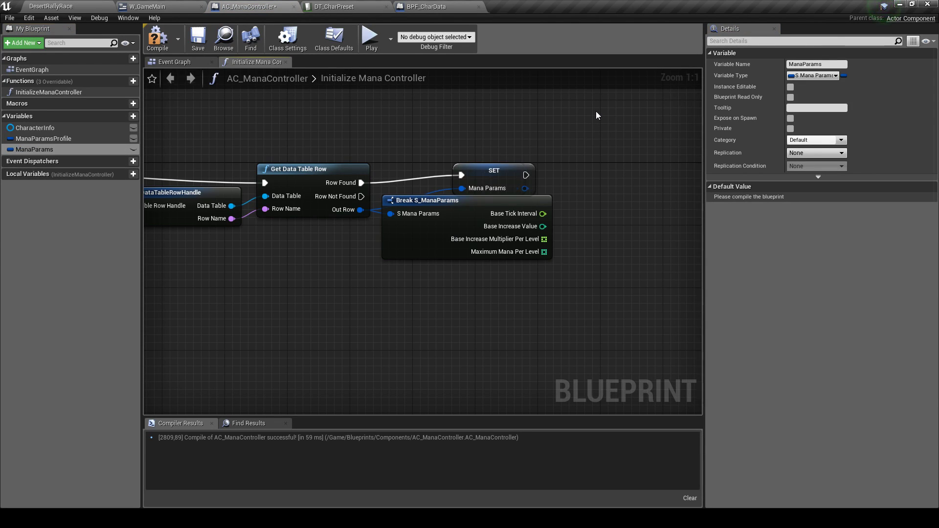
left_click(452, 242)
key("Delete")
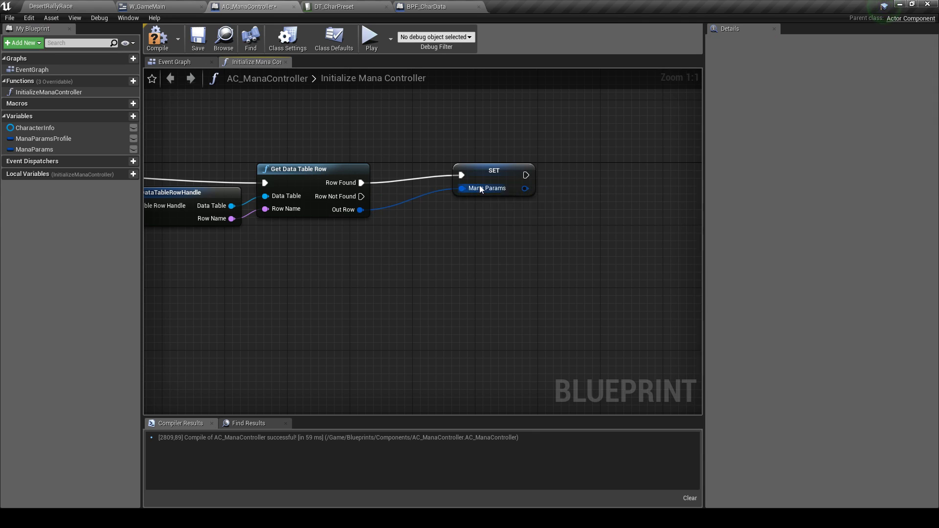
Remove the old Mana Params Profile SET node and wire Return Value into Data Table Row Handle
left_click(484, 176)
right_click_drag(484, 176, 685, 156)
scroll(330, 171, "down", 2)
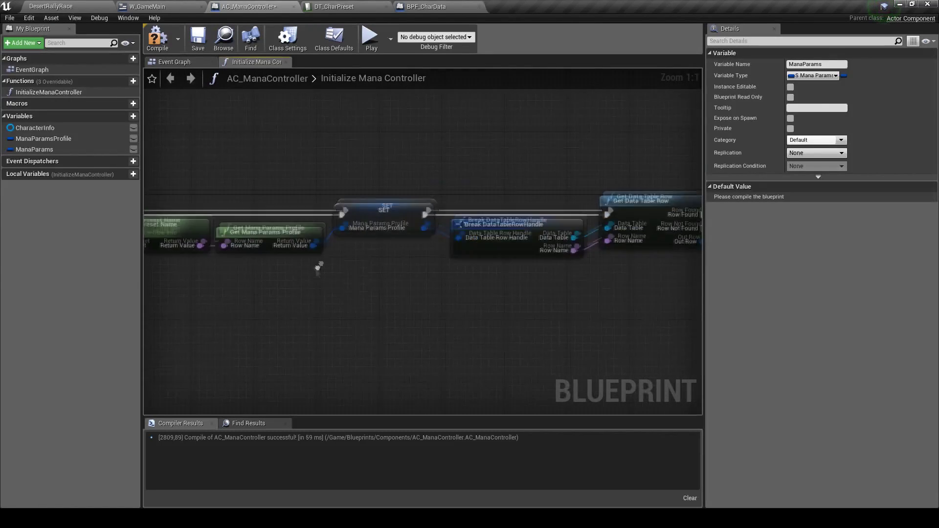
left_click_drag(245, 205, 442, 204)
left_click(473, 205)
right_click_drag(578, 246, 402, 239)
key("Delete")
left_click_drag(402, 239, 674, 230)
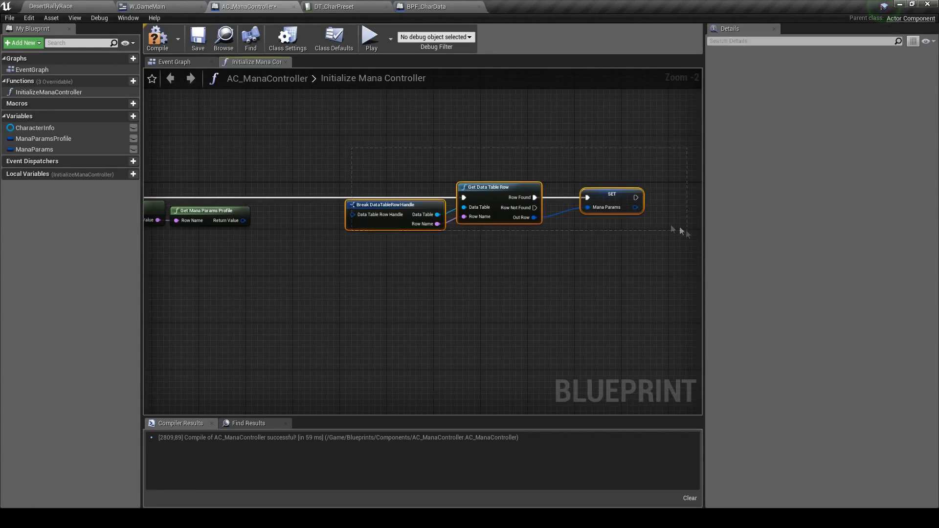
left_click_drag(495, 198, 404, 198)
left_click_drag(243, 220, 272, 220)
Delete the unused ManaParamsProfile variable and tidy the SET node's position
left_click(86, 139)
key("Delete")
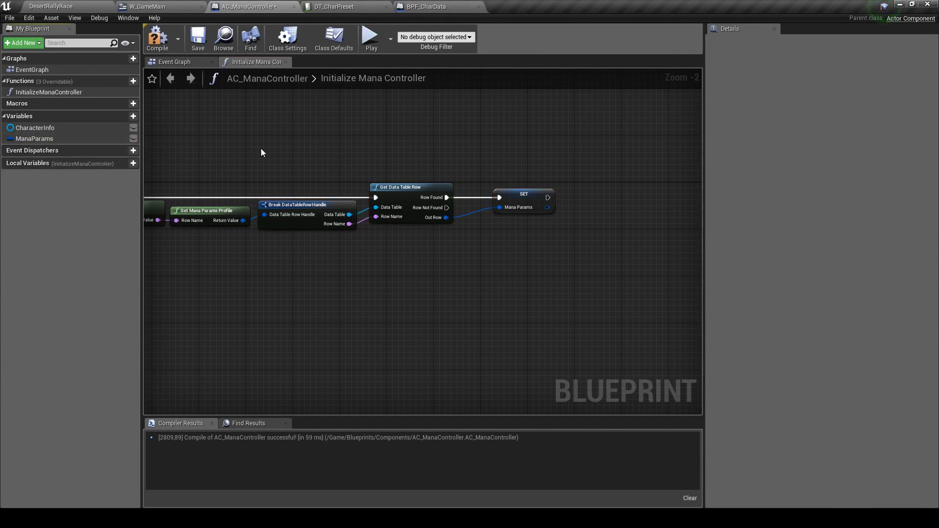
right_click_drag(260, 148, 444, 131)
scroll(539, 268, "up", 2)
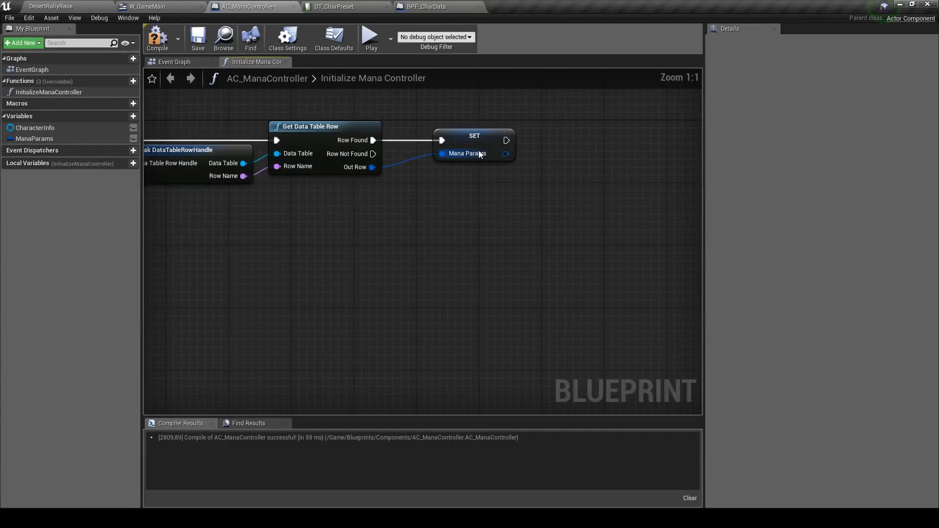
left_click_drag(480, 154, 462, 155)
Make ManaParams private, compile and save, then inspect its per-level default arrays
left_click(789, 129)
left_click(198, 38)
left_click(157, 37)
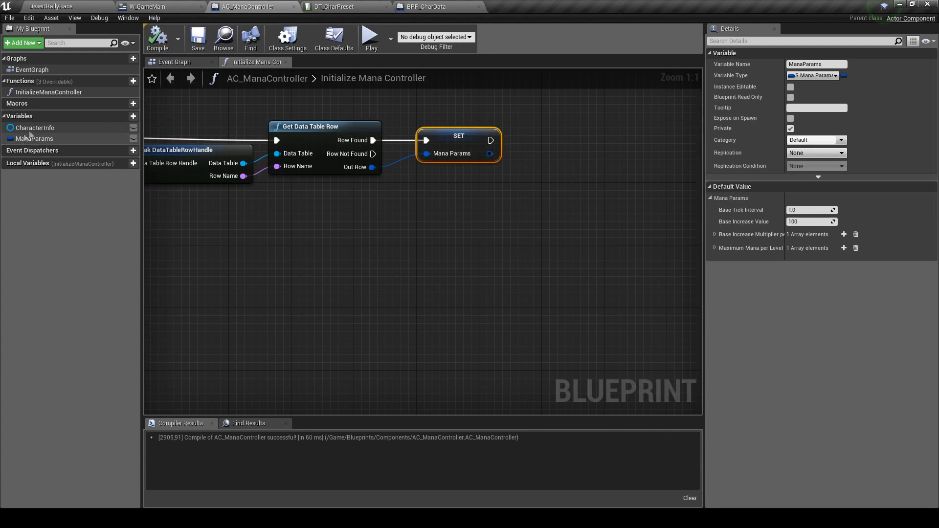
left_click(33, 138)
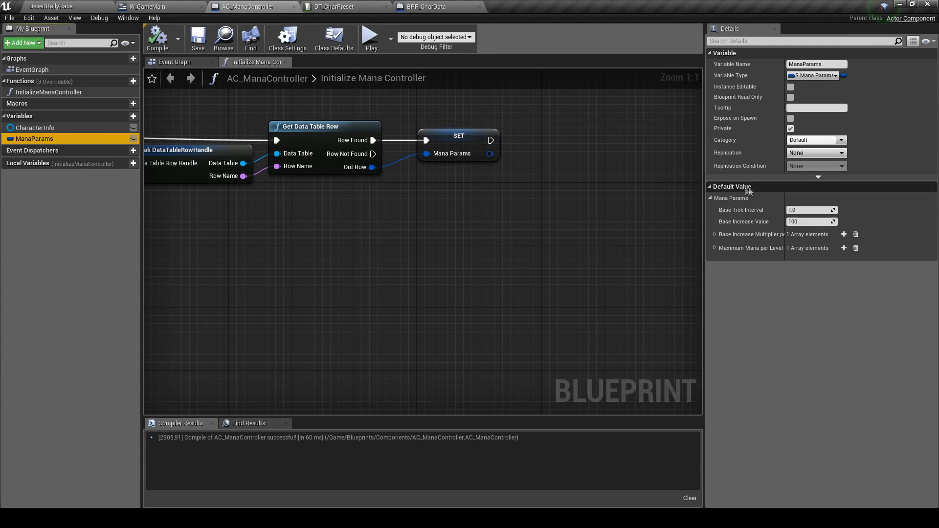
left_click(717, 235)
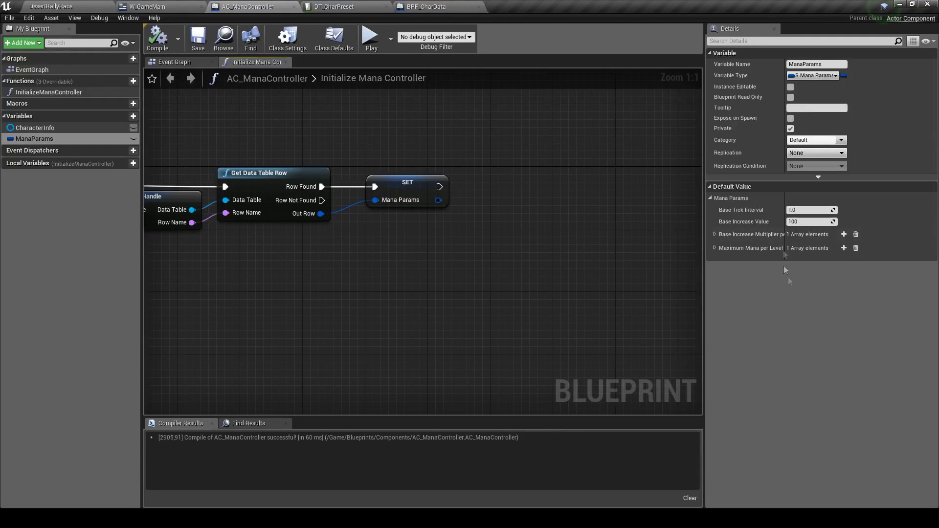
left_click(714, 234)
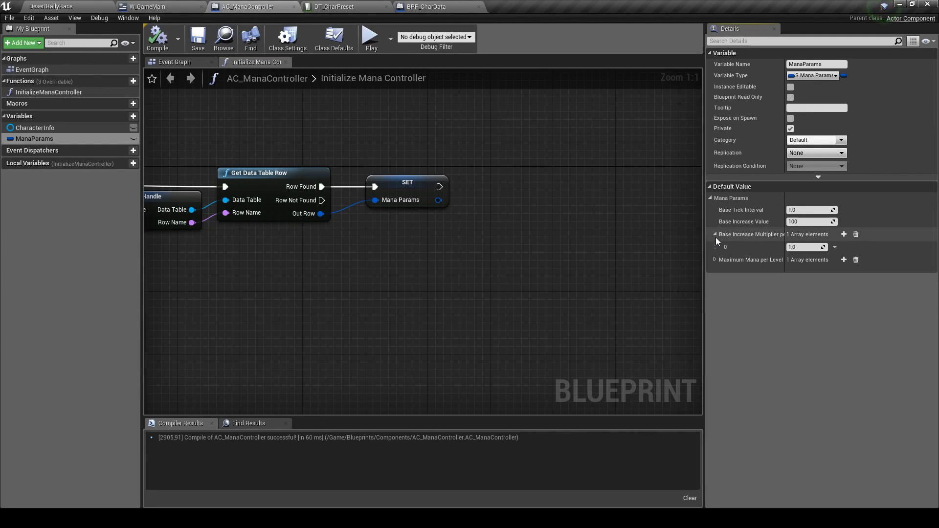
left_click(714, 236)
left_click(715, 248)
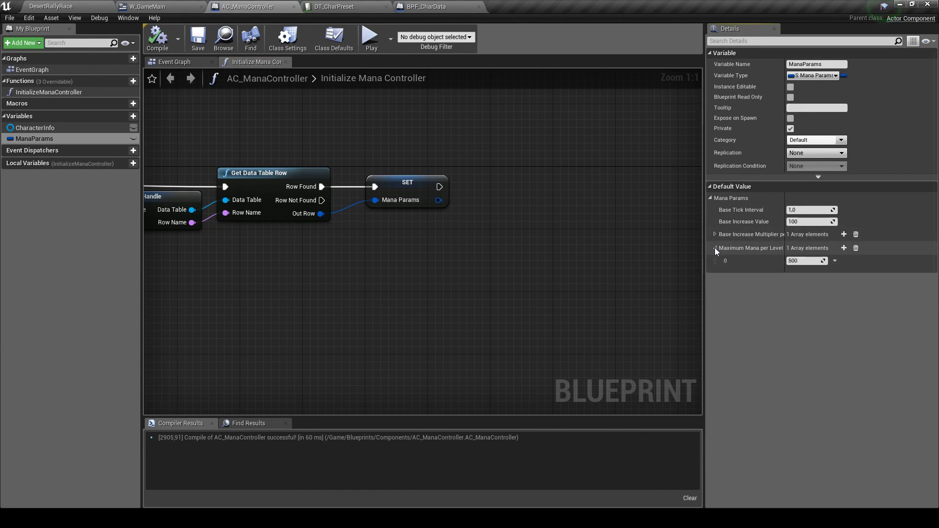
left_click(715, 248)
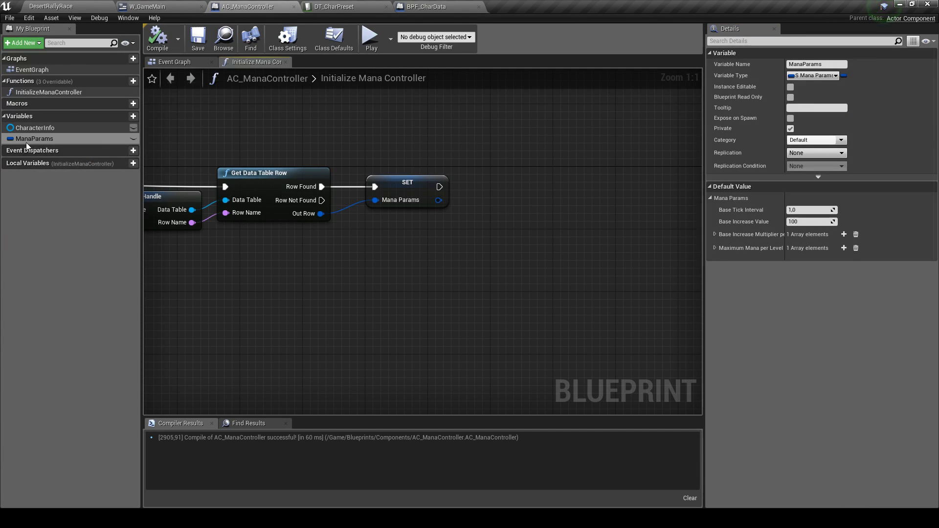
Rename the ManaParams variable to BaseManaParams and recompile
double_click(82, 138)
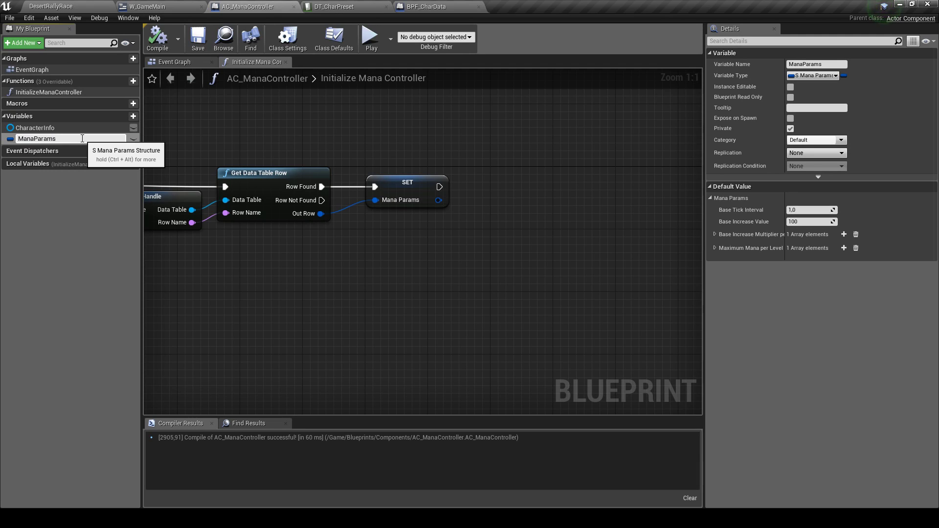
type("Base")
key("Return")
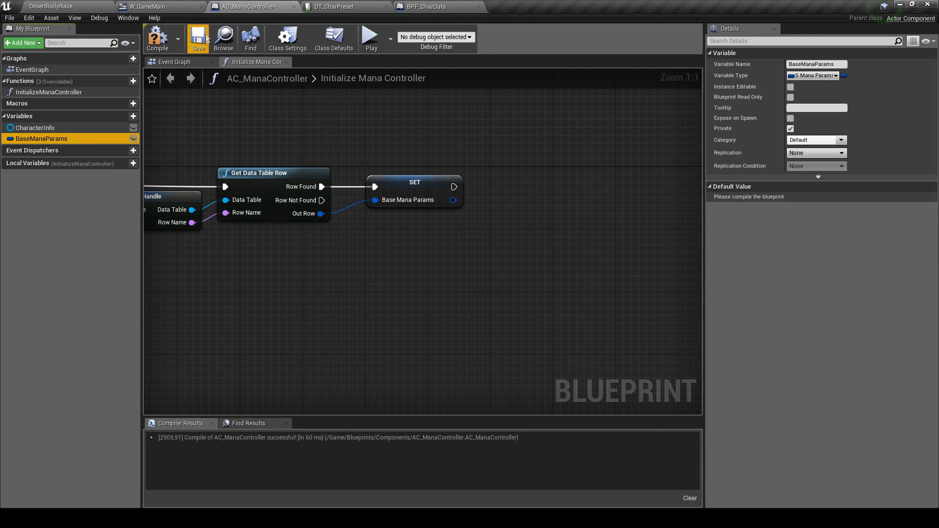
left_click(156, 37)
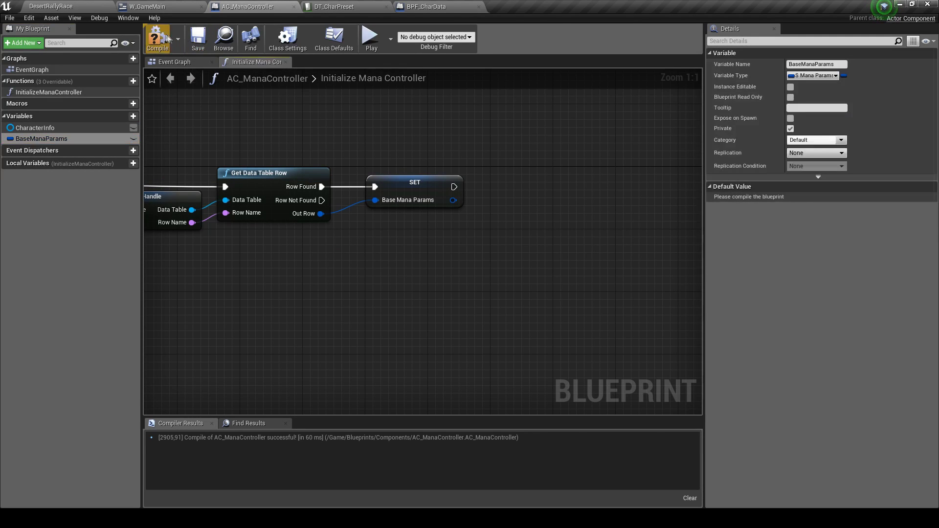
Add a Break S_ManaParams node fed by the stored BaseManaParams value
left_click(418, 177)
right_click_drag(489, 174, 444, 170)
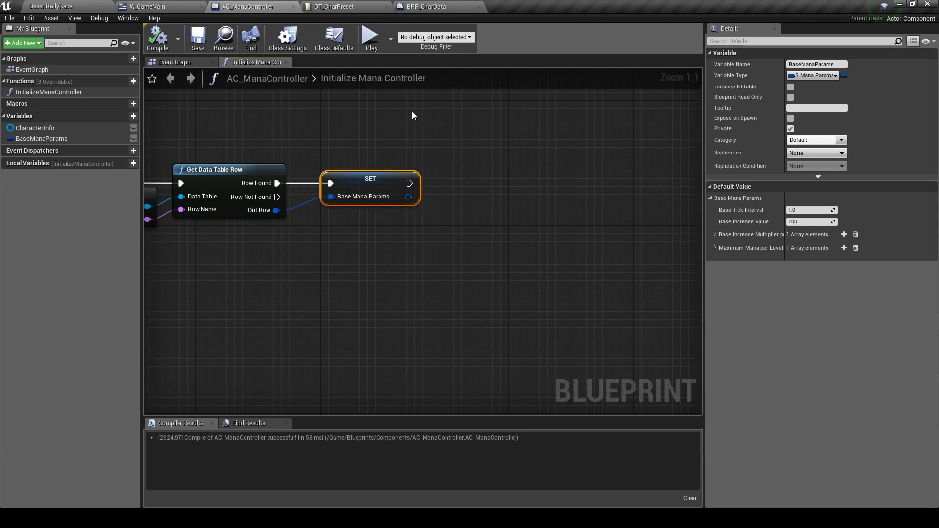
left_click_drag(408, 196, 470, 214)
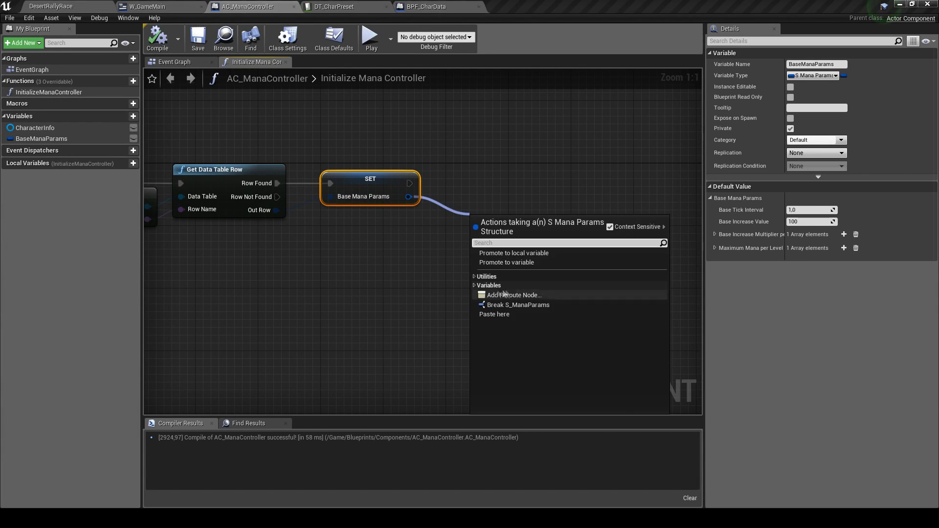
left_click(517, 304)
left_click_drag(519, 258, 488, 230)
right_click_drag(580, 148, 389, 121)
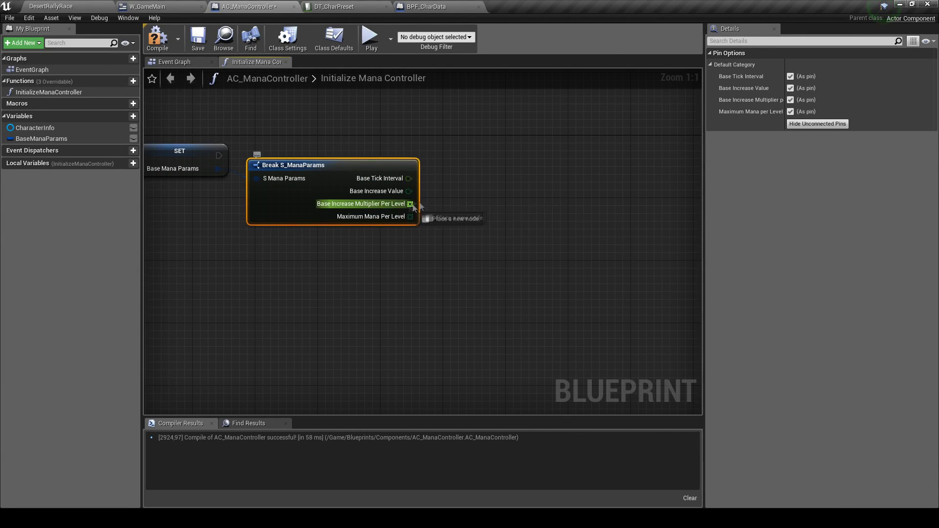
left_click_drag(413, 206, 485, 179)
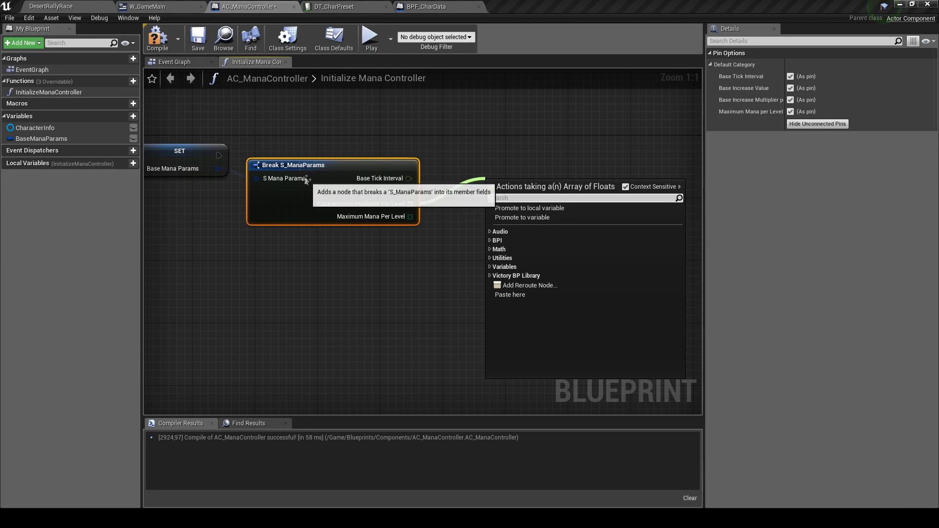
left_click(417, 144)
left_click_drag(408, 178, 456, 162)
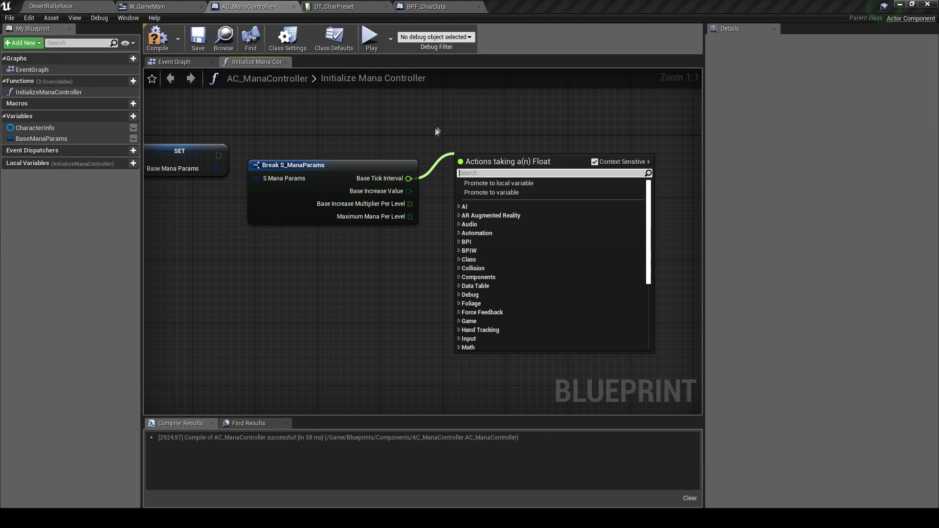
left_click(434, 130)
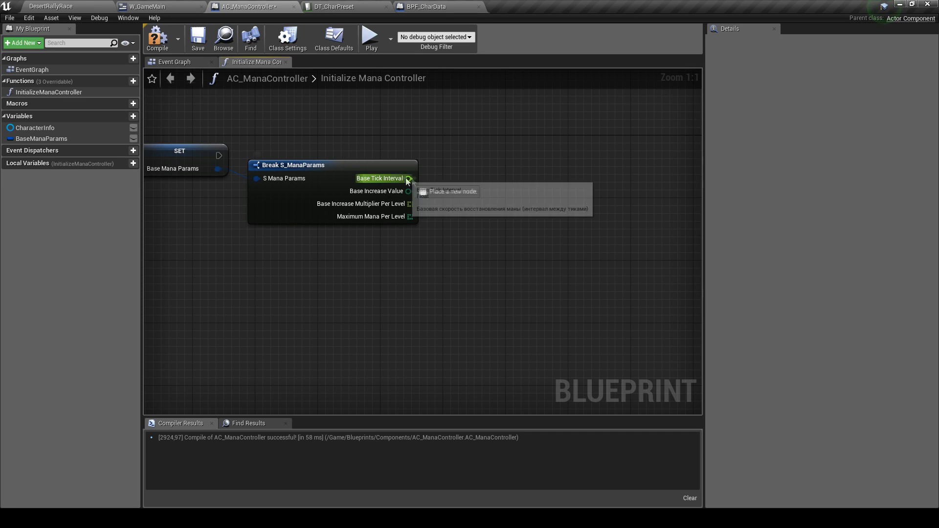
left_click_drag(409, 179, 477, 151)
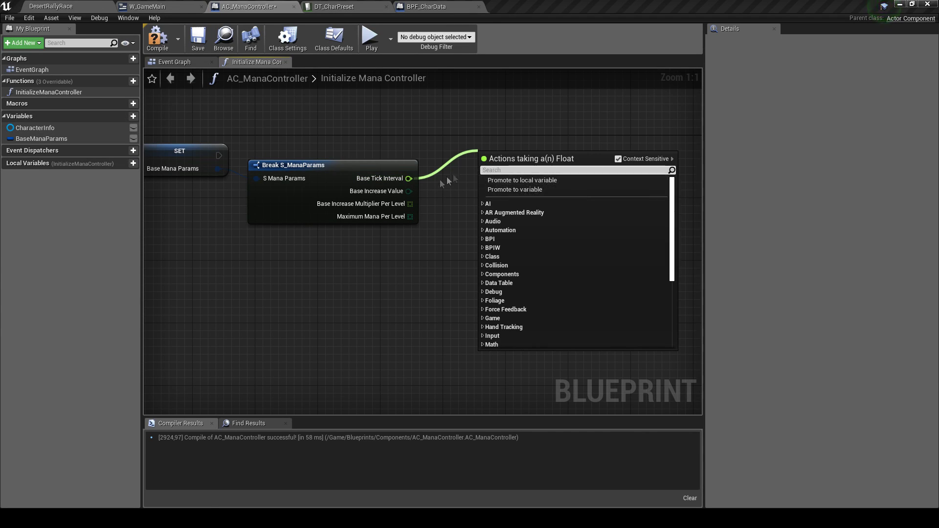
right_click_drag(471, 151, 430, 167)
Promote Base Tick Interval to a private TickInterval variable, chain it into execution, and compile
left_click_drag(369, 194, 430, 162)
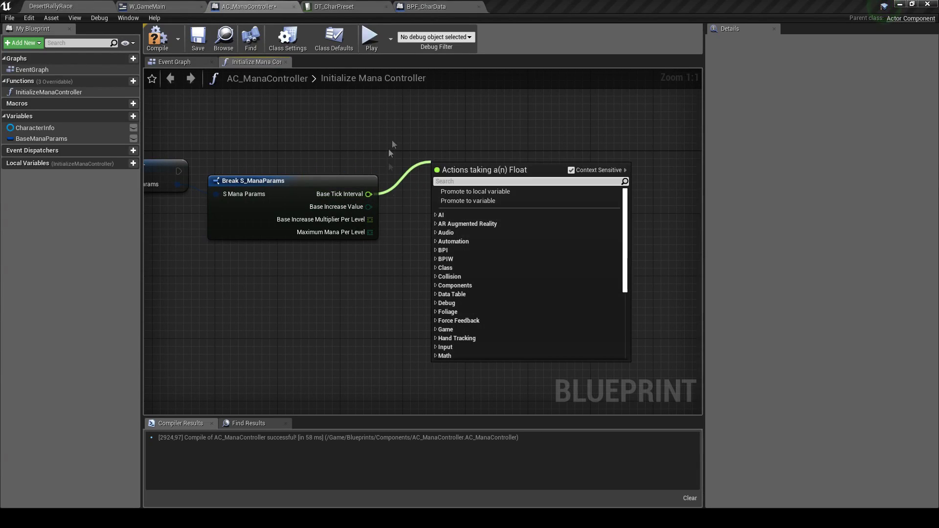
left_click(480, 200)
type("TickInter")
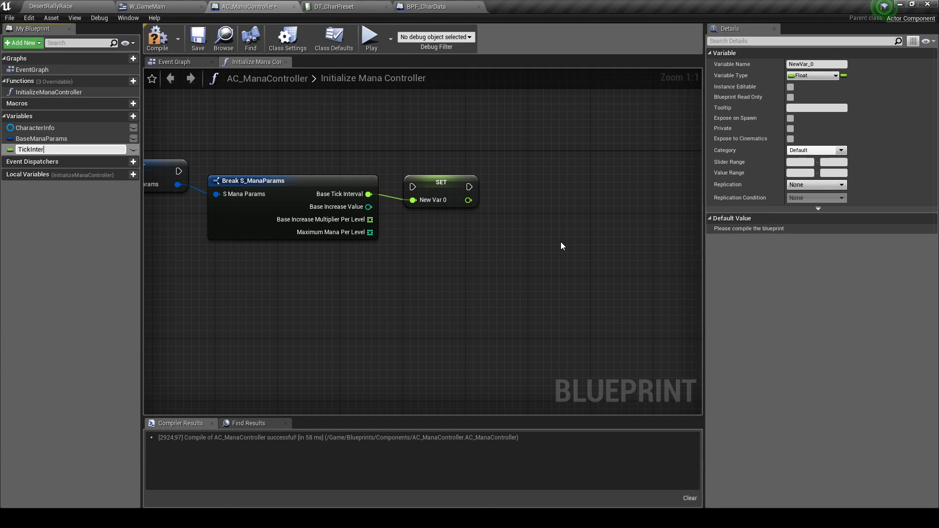
type("val")
key("Return")
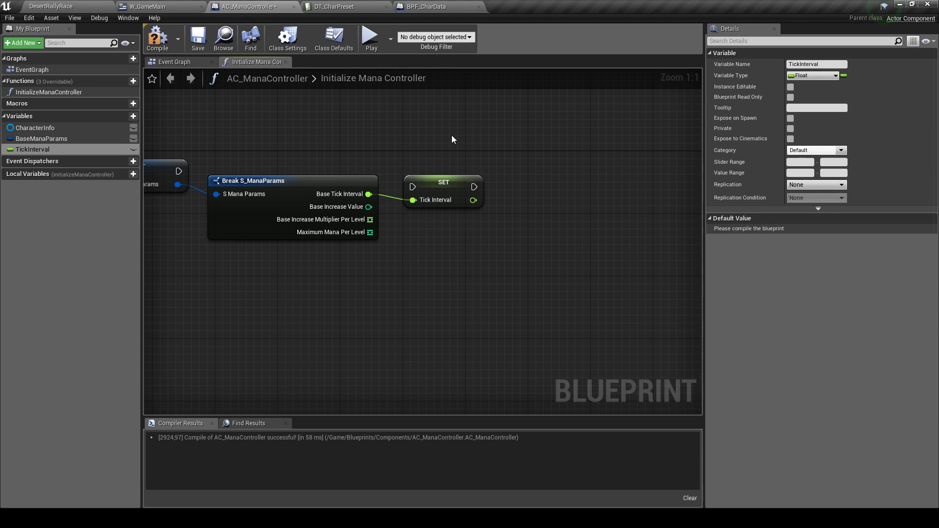
mouse_move(178, 171)
left_mouse_down()
mouse_move(467, 201)
mouse_move(459, 195)
mouse_move(481, 176)
left_mouse_up()
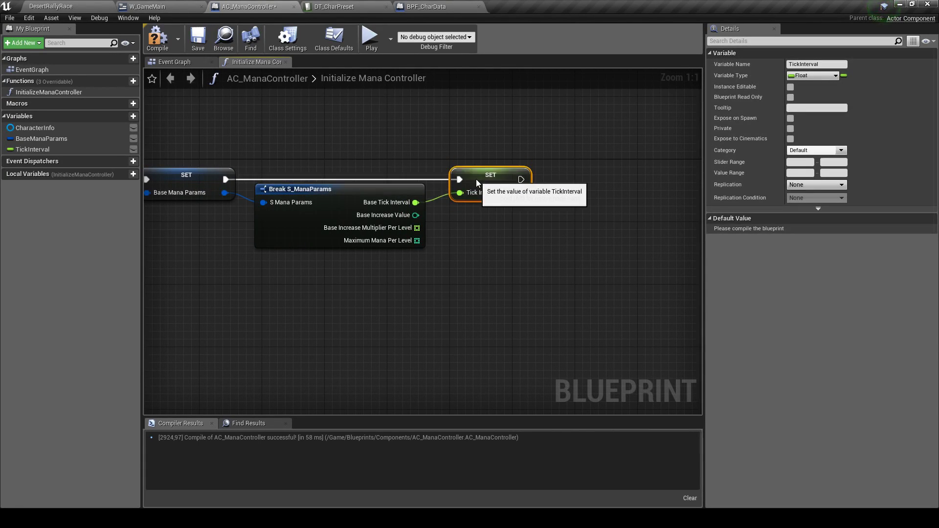
left_click(165, 40)
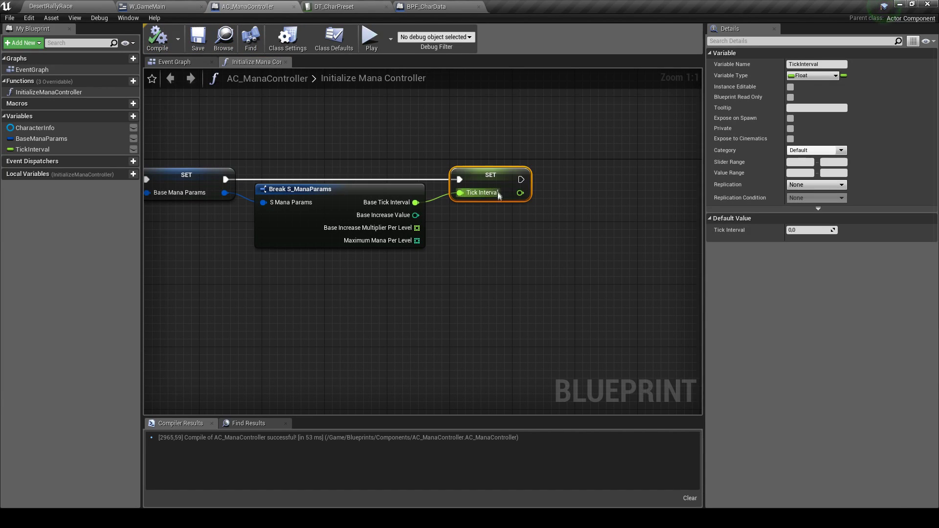
left_click(789, 128)
right_click_drag(570, 200, 450, 197)
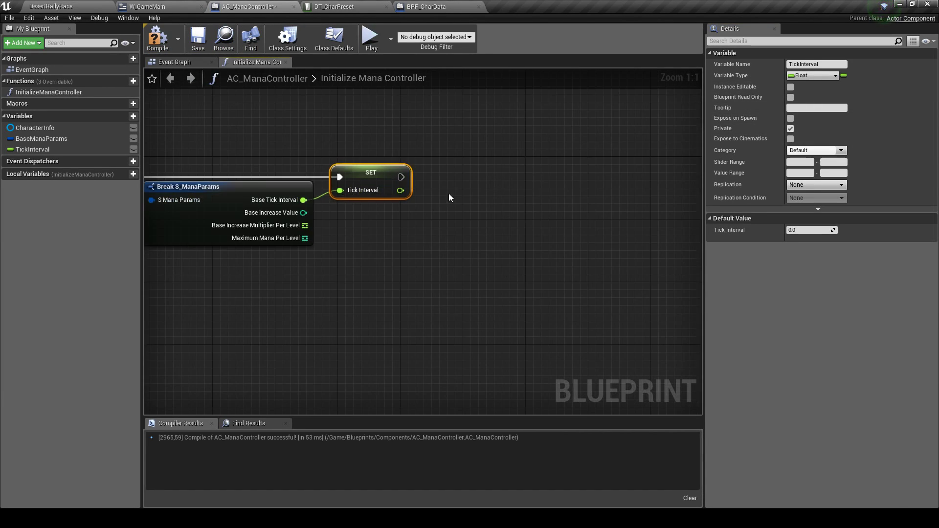
Promote Base Increase Value to a private IncreaseValue variable set after Tick Interval, then save
mouse_move(304, 213)
left_mouse_down()
mouse_move(414, 219)
mouse_move(477, 182)
left_mouse_up()
left_click(512, 230)
type("IncreaseV")
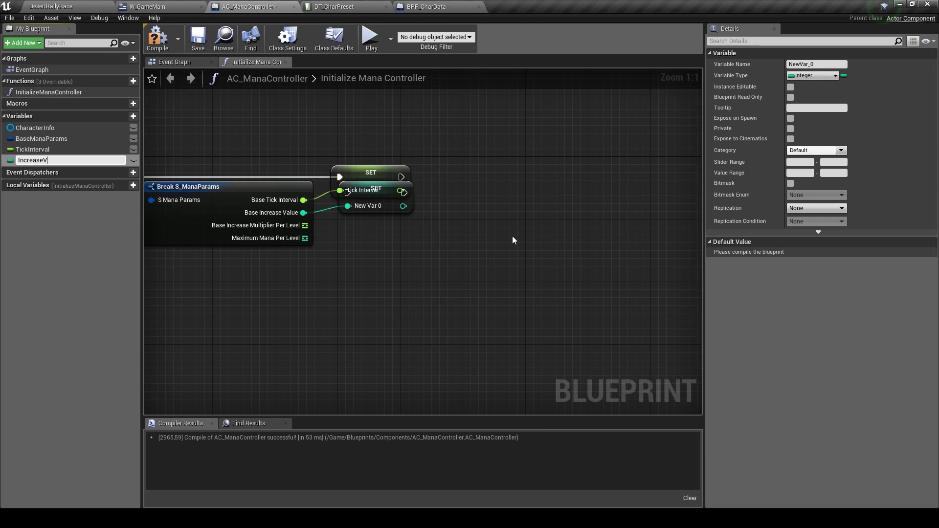
type("alue")
key("Return")
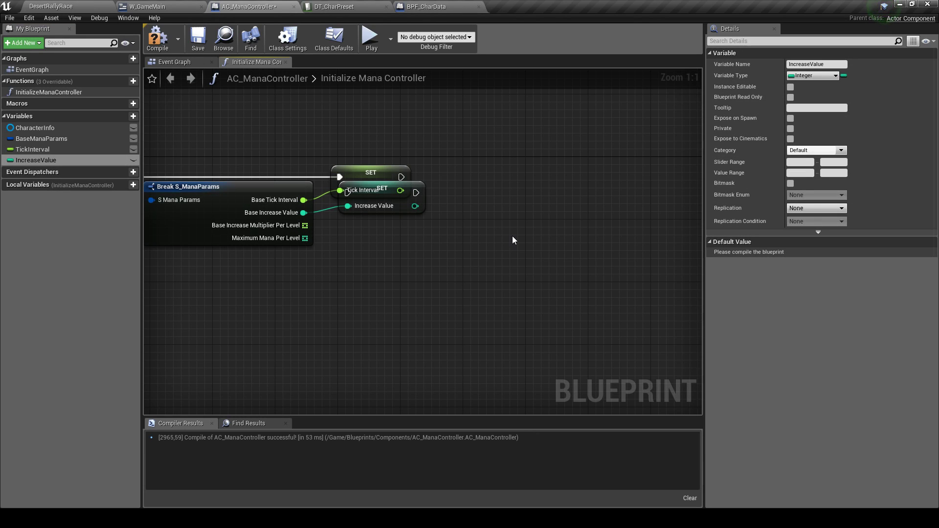
mouse_move(372, 194)
left_mouse_down()
mouse_move(502, 187)
mouse_move(471, 178)
left_mouse_up()
left_click_drag(401, 177, 456, 177)
left_click(790, 128)
left_click(198, 38)
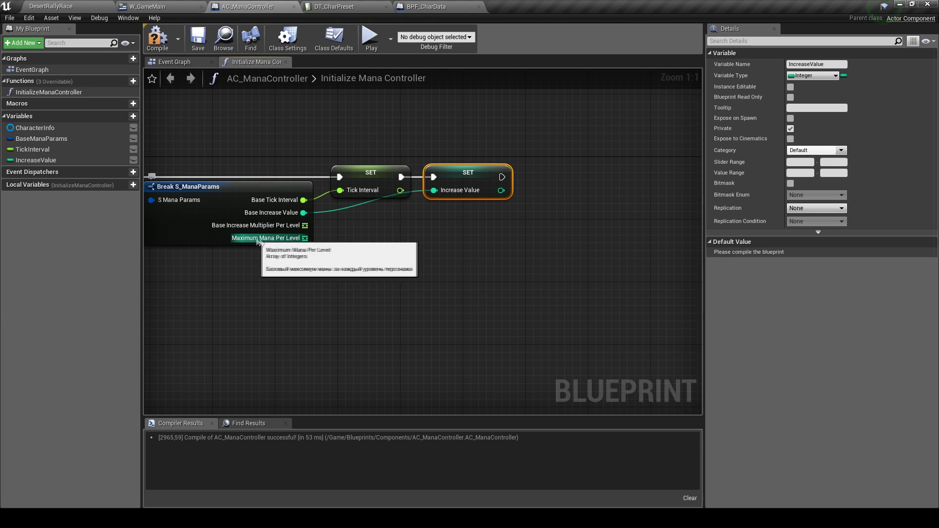
scroll(261, 294, "down", 1)
mouse_move(261, 293)
right_mouse_down()
mouse_move(457, 230)
mouse_move(291, 216)
right_mouse_up()
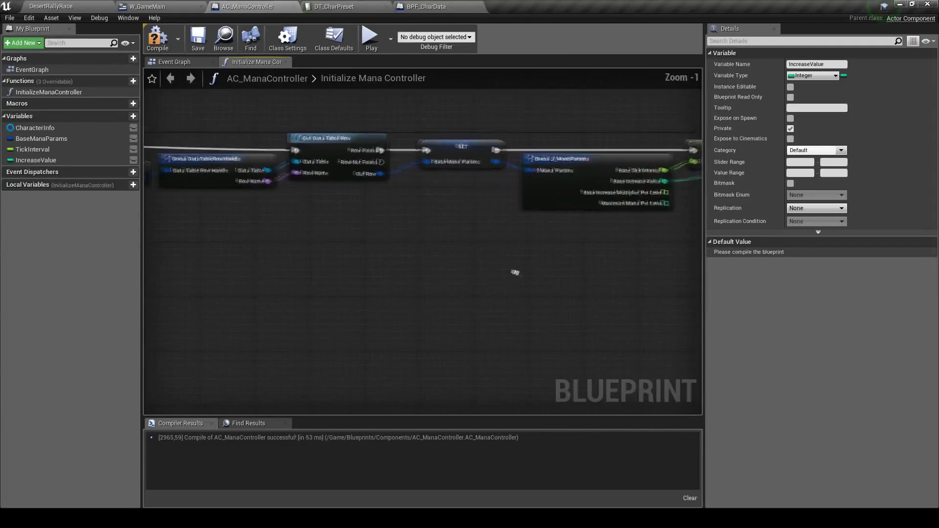
mouse_move(227, 224)
right_mouse_down()
mouse_move(413, 254)
mouse_move(155, 168)
right_mouse_up()
Add a Character Info getter with Get Level and a subtract-1 node
mouse_move(35, 128)
left_mouse_down()
mouse_move(515, 245)
mouse_move(598, 254)
left_mouse_up()
left_click(541, 253)
type("getle")
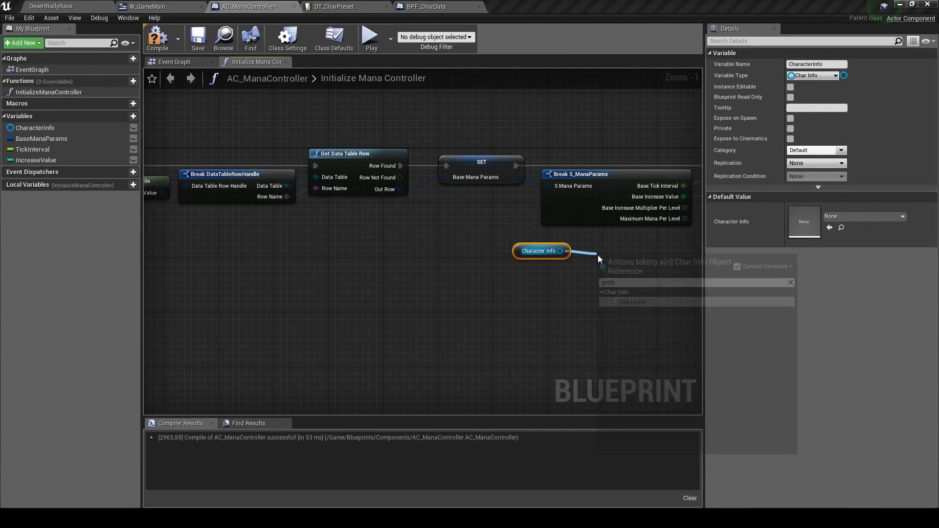
key("Return")
right_click_drag(526, 259, 278, 227)
scroll(277, 227, "up", 1)
left_click_drag(277, 227, 293, 259)
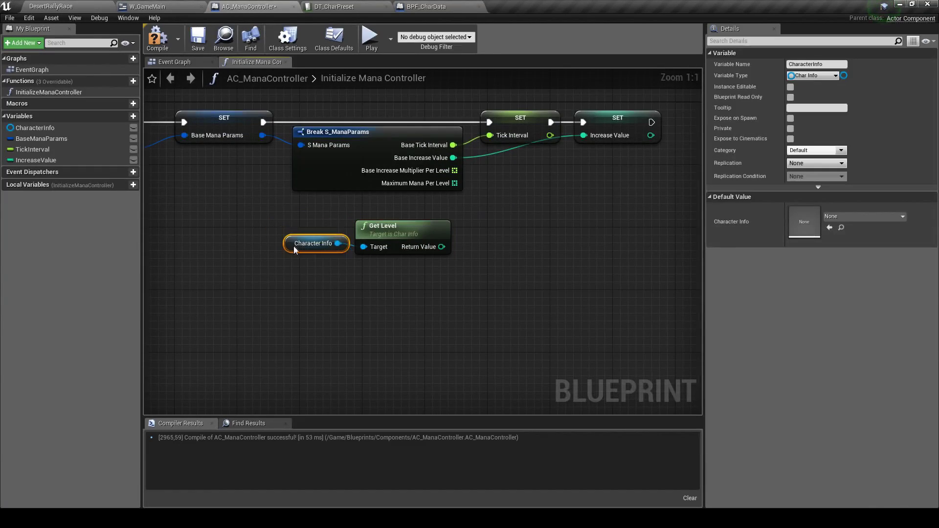
right_click_drag(518, 250, 471, 250)
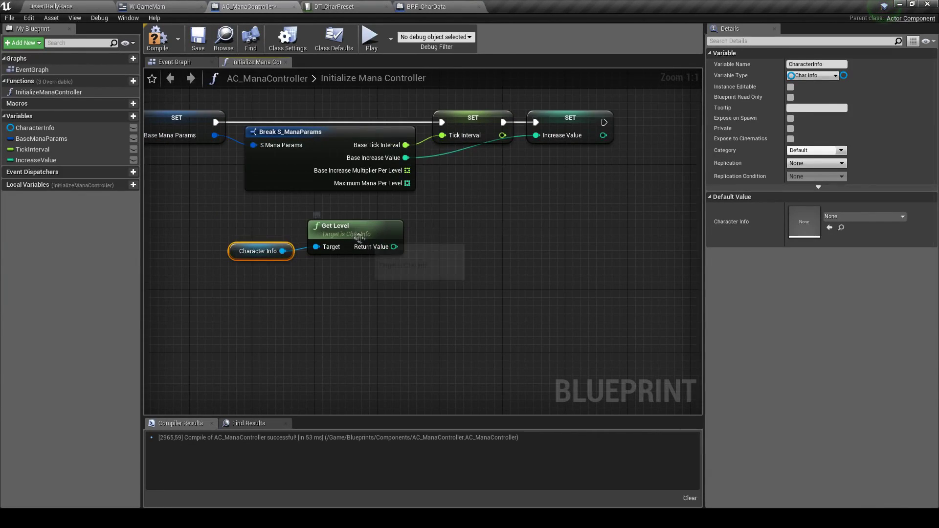
left_click_drag(394, 246, 473, 228)
type("-")
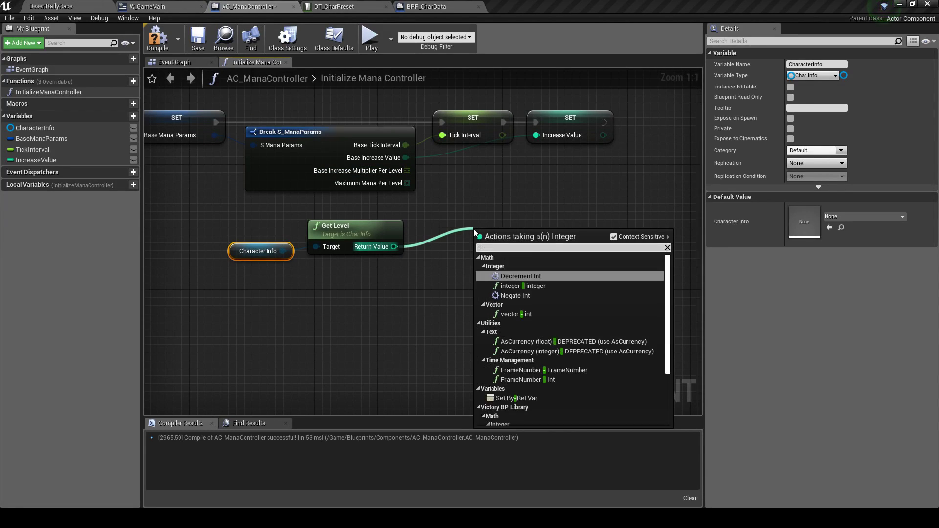
left_click(510, 284)
left_click_drag(504, 236, 458, 236)
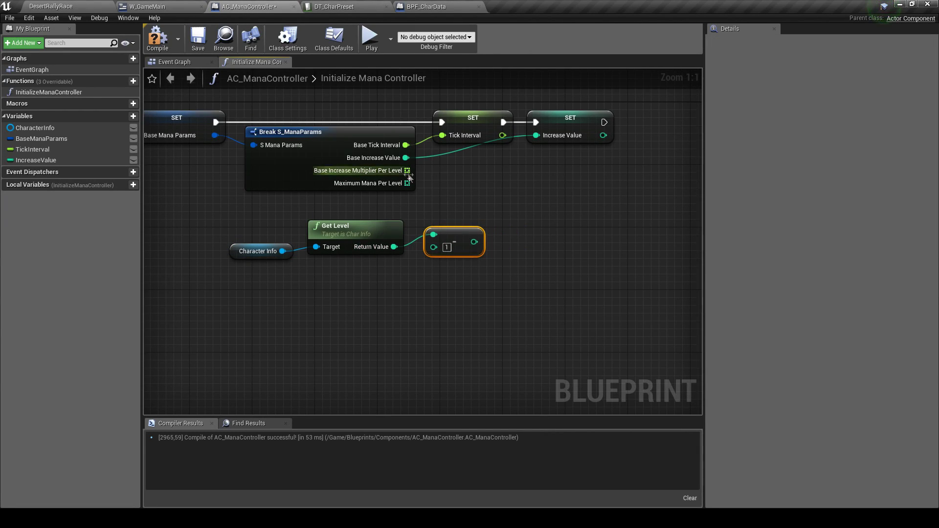
Get the Base Increase Multiplier Per Level element at index level minus one
left_click_drag(407, 170, 486, 186)
type("get")
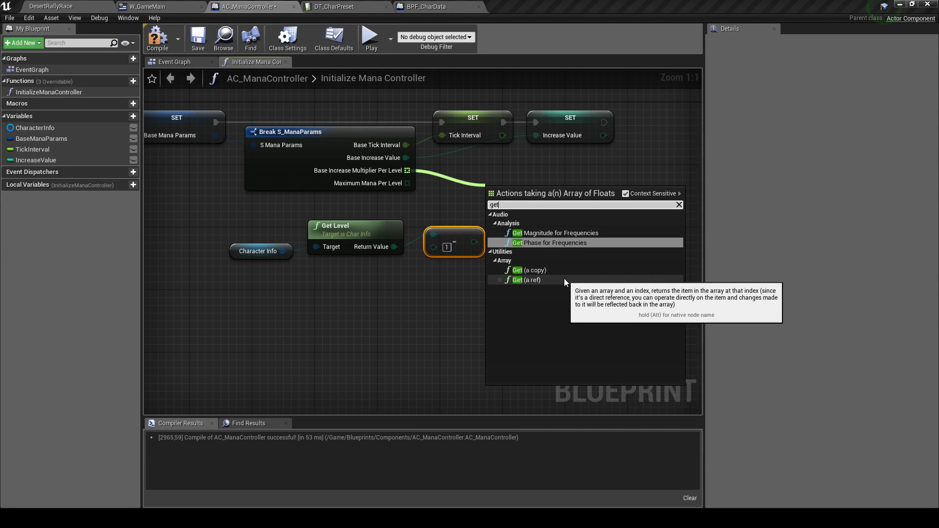
left_click(561, 270)
mouse_move(474, 242)
left_mouse_down()
mouse_move(496, 212)
mouse_move(527, 222)
left_mouse_up()
right_click_drag(565, 218, 460, 220)
right_click(448, 226)
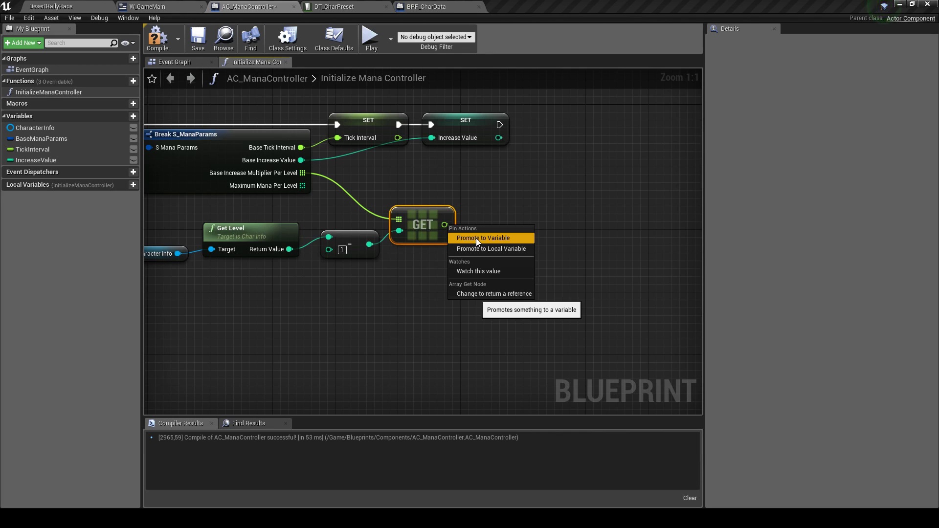
scroll(440, 274, "down", 2)
mouse_move(425, 273)
right_mouse_down()
mouse_move(647, 265)
mouse_move(454, 240)
right_mouse_up()
scroll(454, 240, "down", 2)
right_click_drag(377, 241, 288, 225)
Paste a duplicate of the data table lookup chain, fed by a second Character Info getter
left_click_drag(96, 131, 291, 234, "ctrl")
scroll(345, 230, "up", 1)
left_click_drag(250, 117, 465, 172)
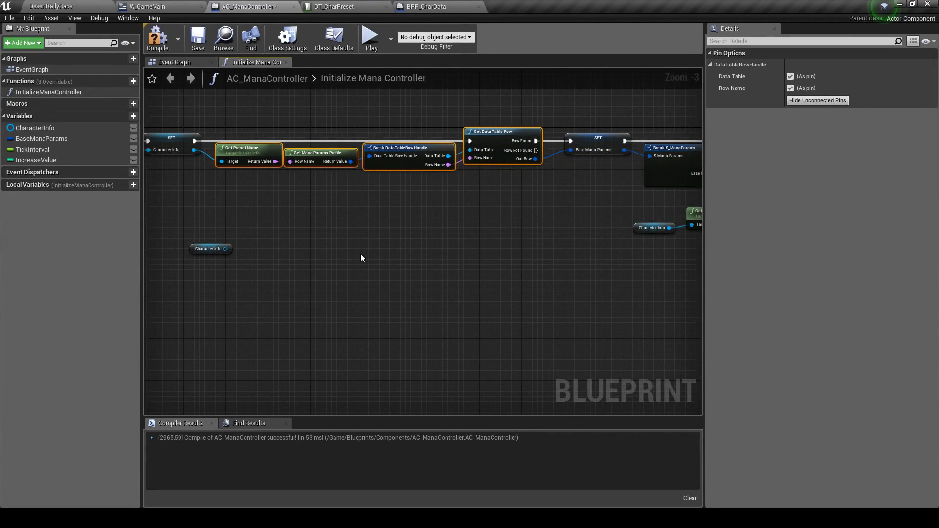
key("ctrl+c")
key("ctrl+v")
mouse_move(225, 249)
left_mouse_down()
mouse_move(247, 272)
mouse_move(216, 275)
left_mouse_up()
right_click_drag(512, 299, 410, 267)
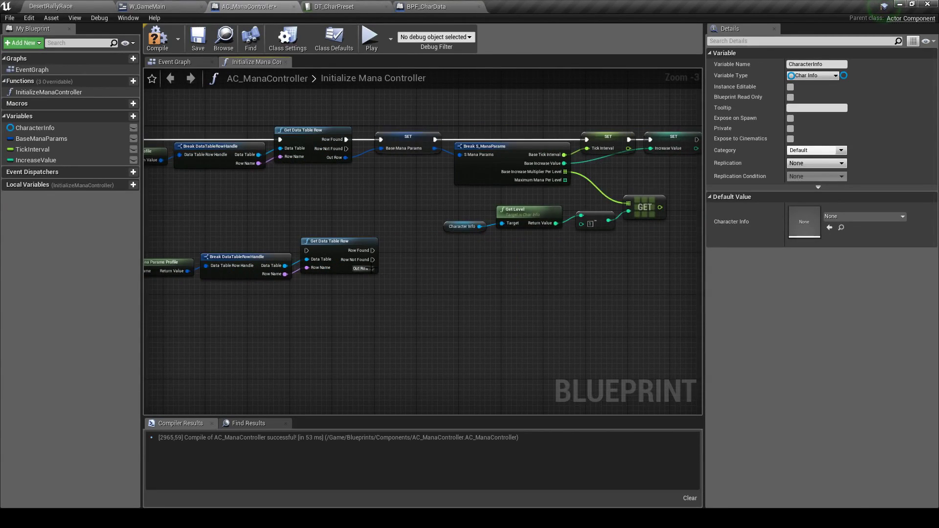
left_click_drag(372, 268, 411, 287)
left_click(502, 148)
Copy the Break S_ManaParams and level-multiplier nodes onto the duplicate chain, adding a reroute on GET
left_click(503, 149)
key("ctrl+c")
key("ctrl+v")
left_click_drag(372, 269, 426, 265)
right_click_drag(426, 265, 322, 192)
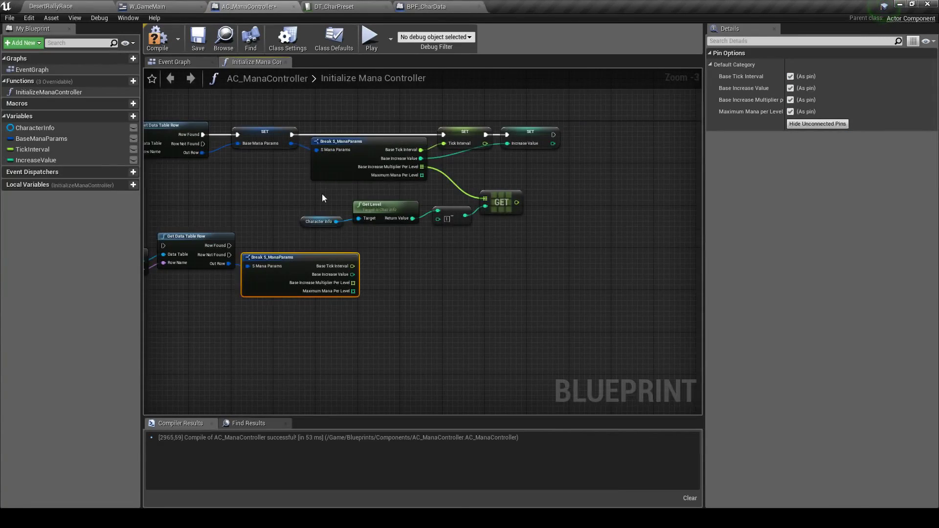
left_click_drag(514, 221, 515, 221)
key("ctrl+c")
key("ctrl+v")
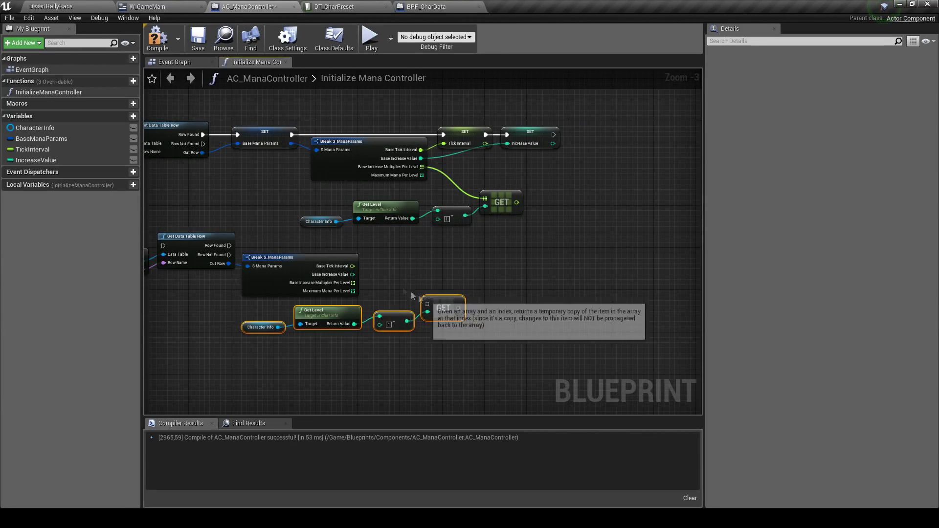
mouse_move(349, 283)
left_mouse_down()
mouse_move(427, 304)
mouse_move(517, 300)
left_mouse_up()
type("rer")
key("Return")
scroll(505, 297, "down", 2)
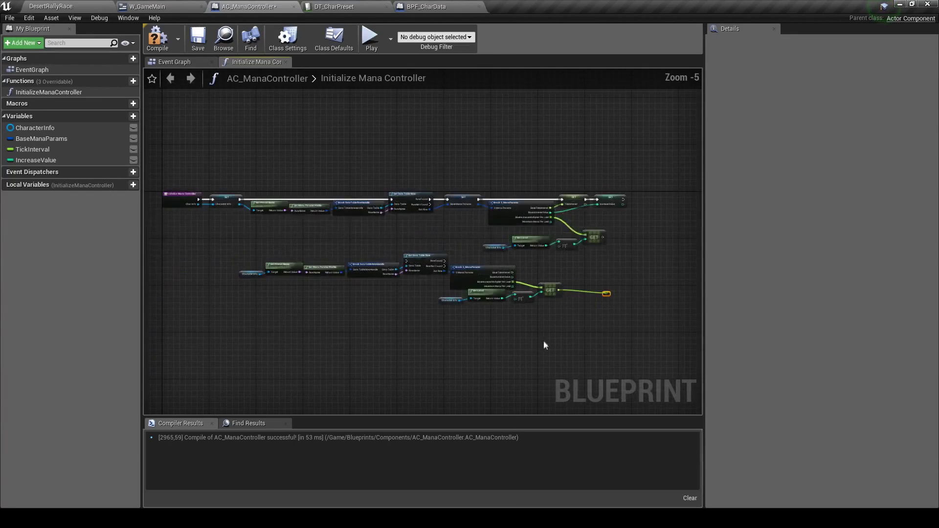
Collapse the lower node row into a new function, NewFunction_0, and open its graph
left_click_drag(347, 295, 236, 263)
right_click(414, 260)
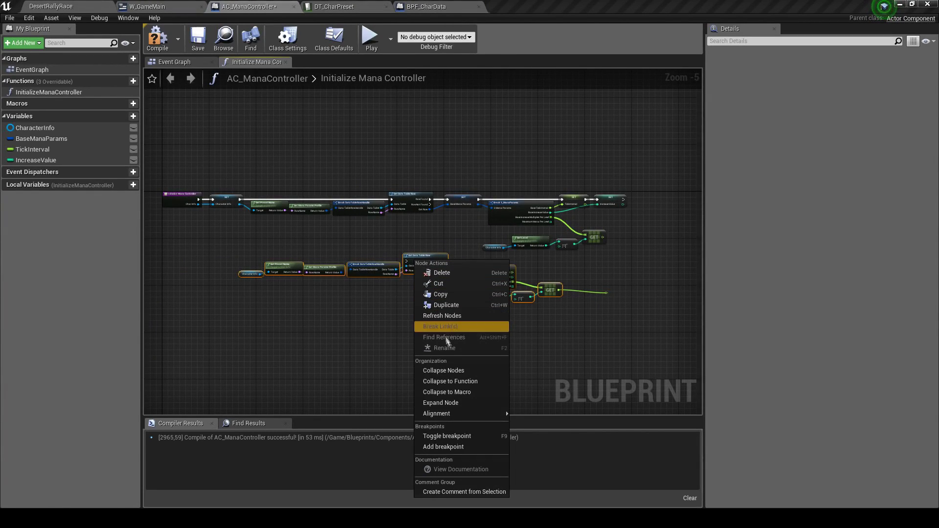
left_click(461, 381)
scroll(522, 293, "up", 4)
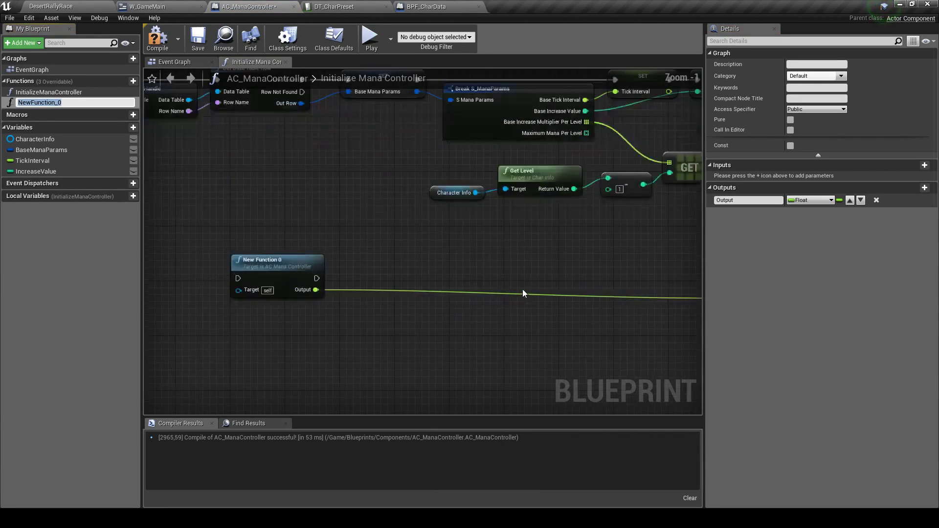
key("Return")
key("Home")
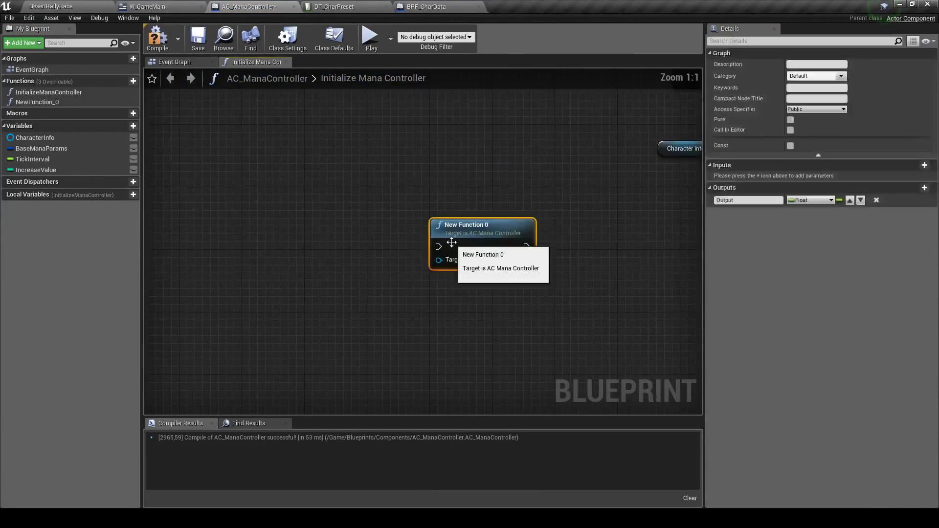
double_click(451, 242)
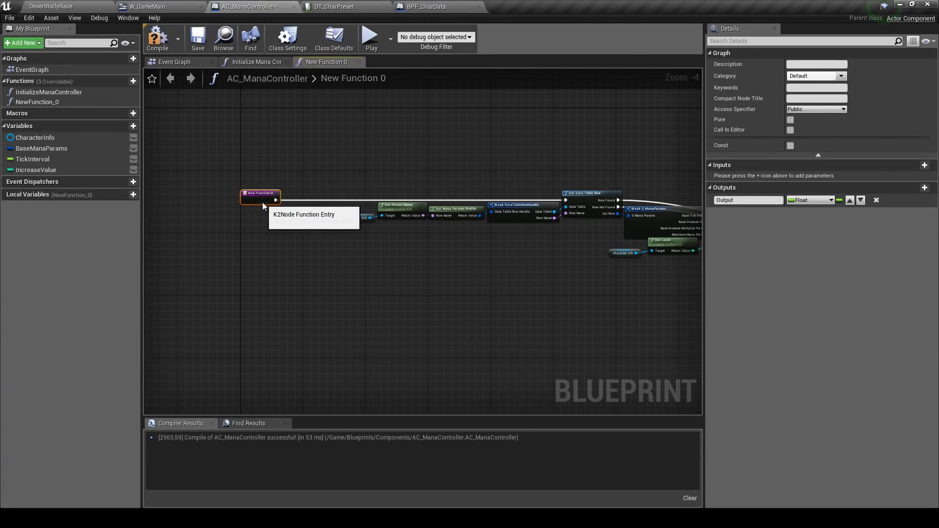
Delete the Break DataTableRowHandle node inside the new function graph
scroll(418, 256, "up", 5)
left_click(318, 198)
right_click_drag(417, 255, 376, 243)
left_click(377, 217)
right_click(509, 247)
left_click(482, 240)
right_click_drag(585, 276, 356, 304)
left_click(425, 266)
right_click_drag(571, 298, 395, 268)
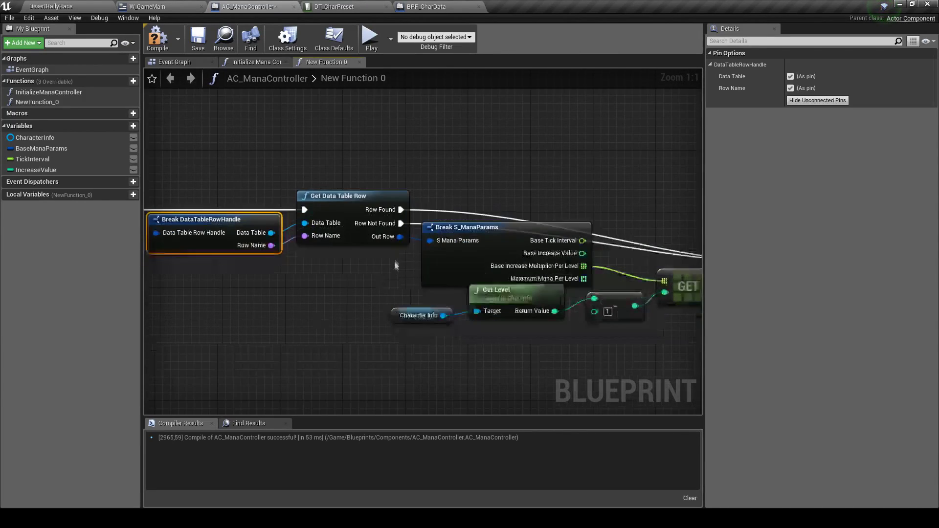
right_click_drag(324, 272, 497, 276)
key("Delete")
Split the profile's Return Value and wire its data table and row name into Get Data Table Row
right_click(372, 249)
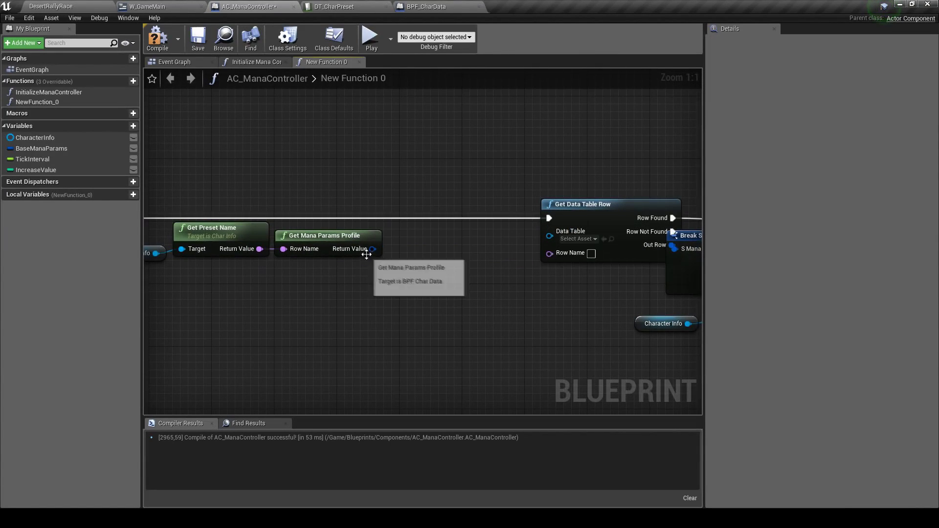
left_click(389, 284)
left_click_drag(402, 249, 549, 231)
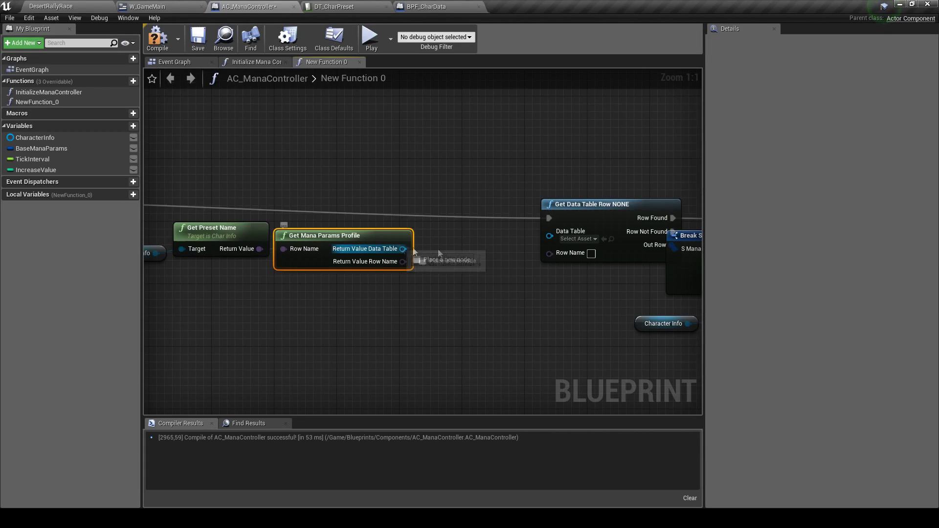
left_click_drag(402, 261, 549, 245)
right_click_drag(391, 274, 618, 303)
left_click_drag(621, 303, 377, 199)
right_click_drag(579, 230, 393, 235)
left_click_drag(392, 235, 510, 236)
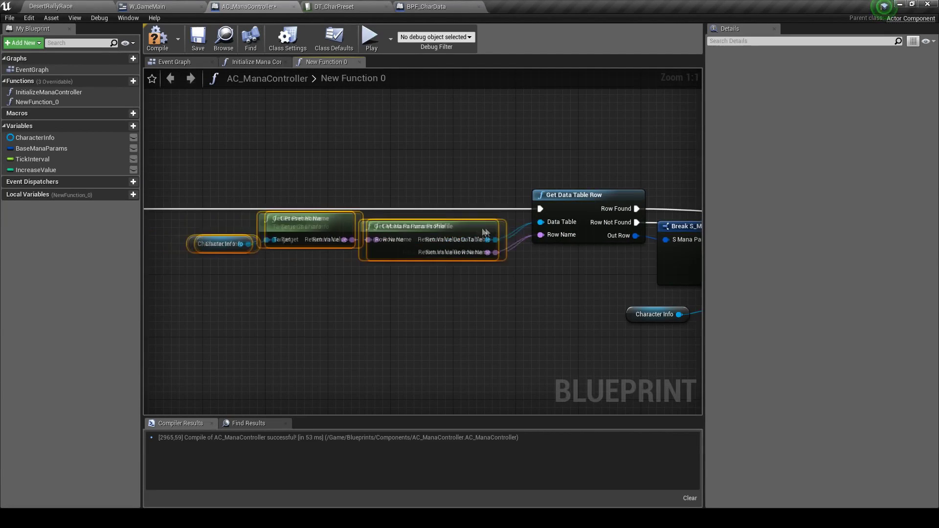
Move the return node up and connect Row Found to its exec pin
left_click(480, 297)
left_click(237, 245)
right_click_drag(463, 308, 180, 292)
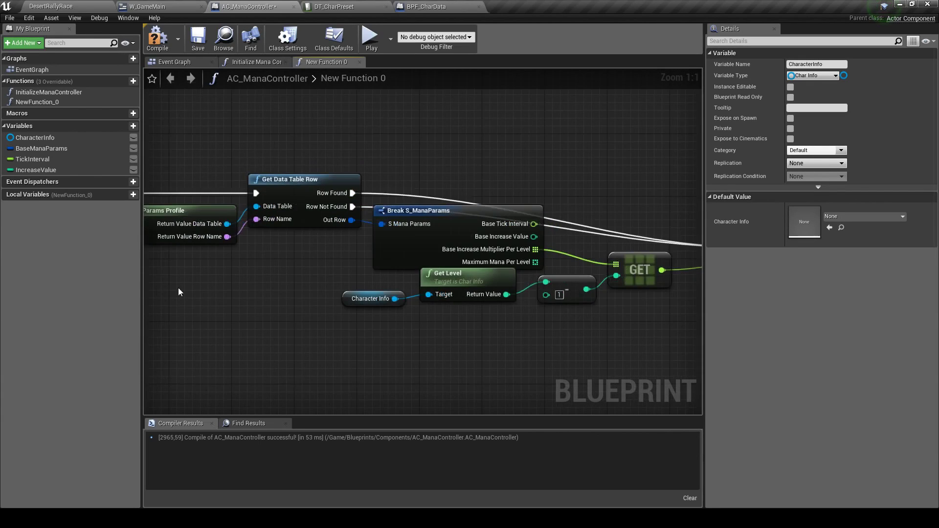
right_click_drag(561, 220, 396, 209)
left_click(600, 237, "alt")
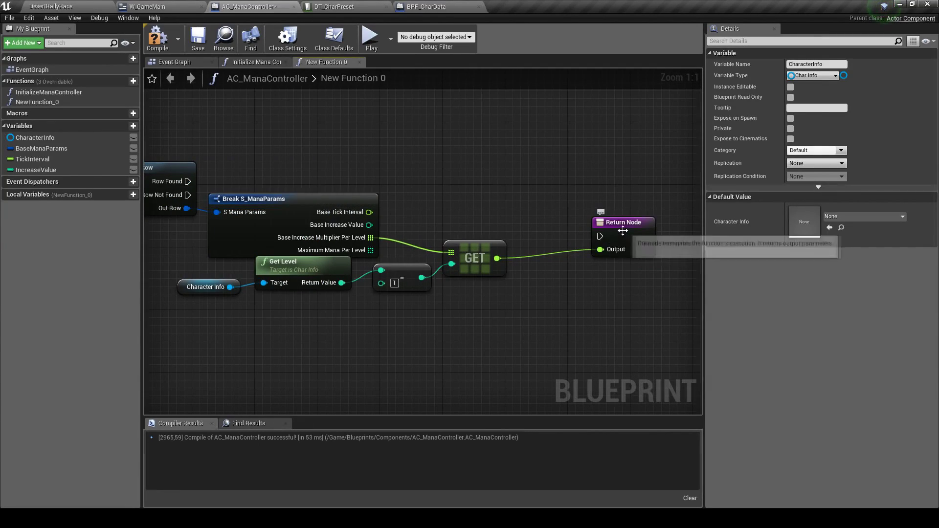
left_click_drag(625, 223, 625, 176)
left_click_drag(188, 181, 600, 190)
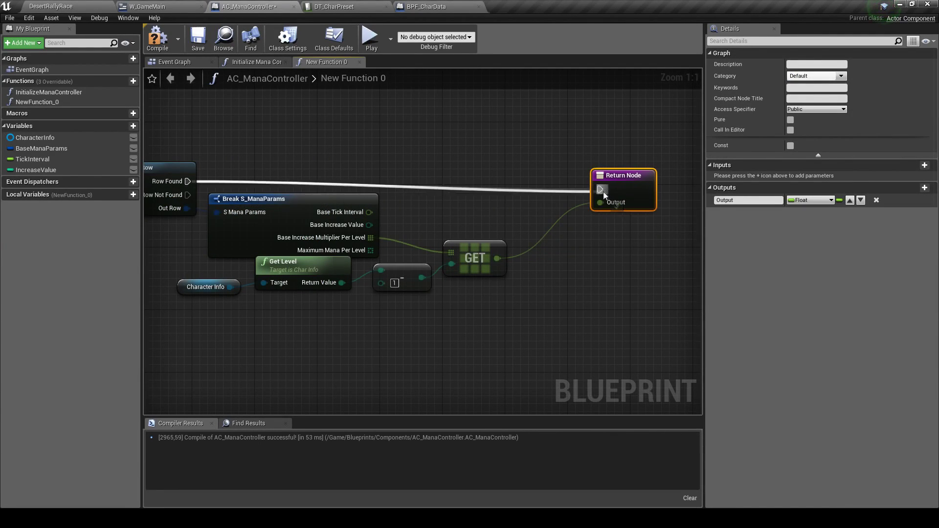
key("q")
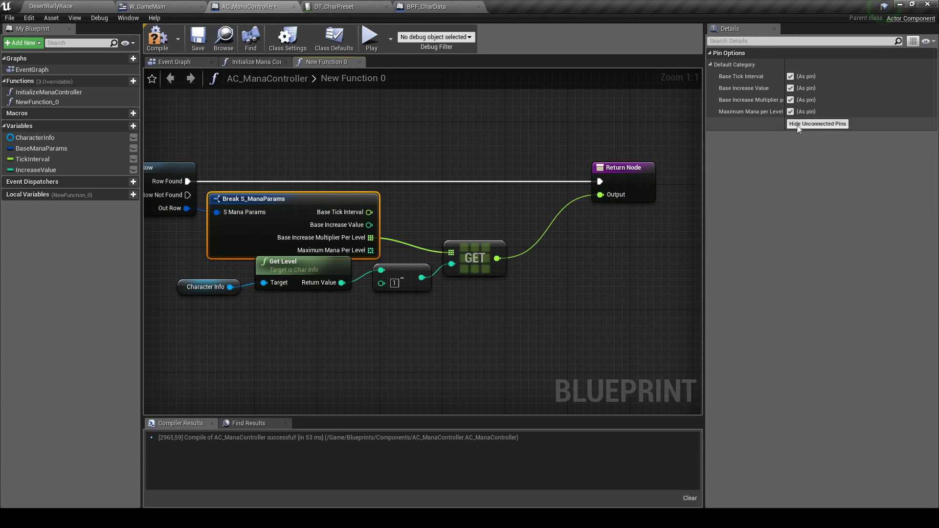
Hide all Break S_ManaParams pins except Base Increase Multiplier Per Level and tidy the level nodes
left_click(817, 124)
left_click_drag(294, 199, 332, 198)
left_click_drag(474, 257, 522, 219)
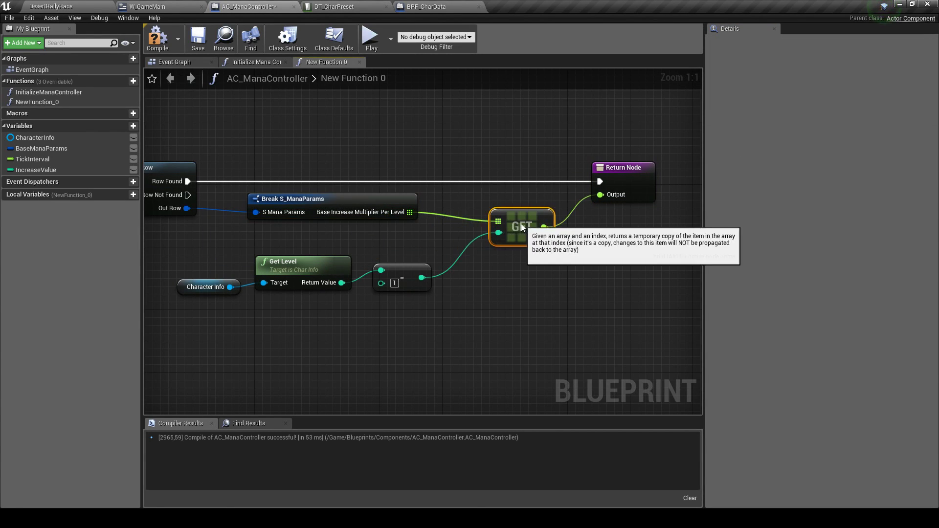
mouse_move(208, 288)
left_mouse_down()
mouse_move(207, 280)
mouse_move(448, 304)
left_mouse_up()
left_click_drag(391, 276, 424, 251)
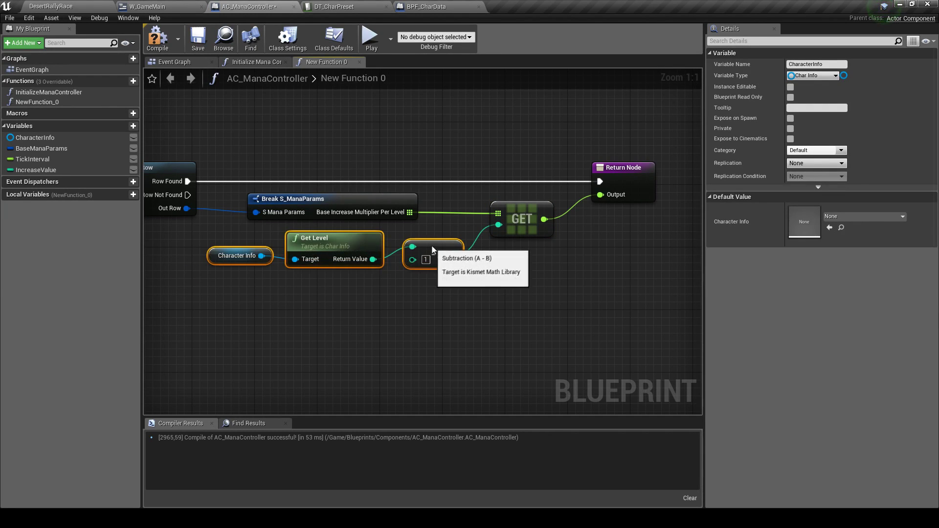
left_click(377, 306)
right_click_drag(410, 298, 516, 297)
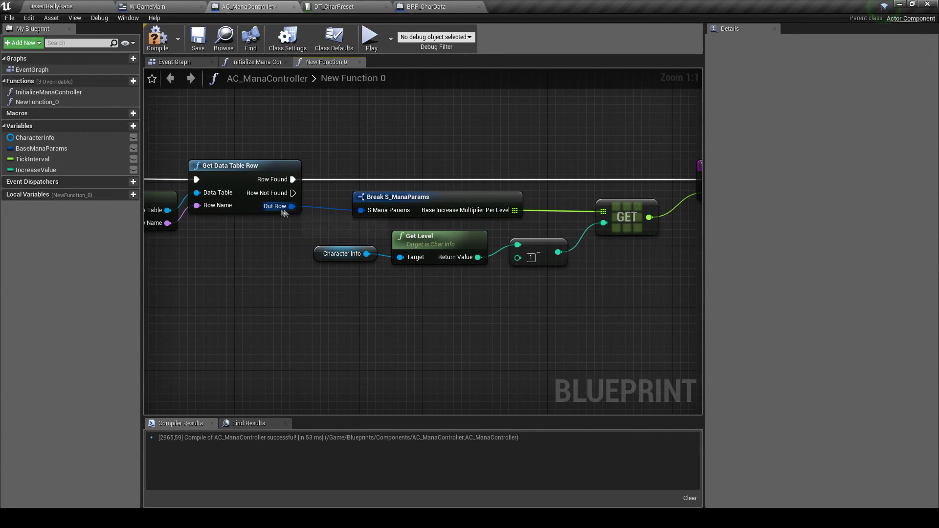
left_click(43, 103)
Rename the function to GetBaseIncreaseMultiplier, nudge the level nodes, and save
left_click(43, 104)
type("GetBase")
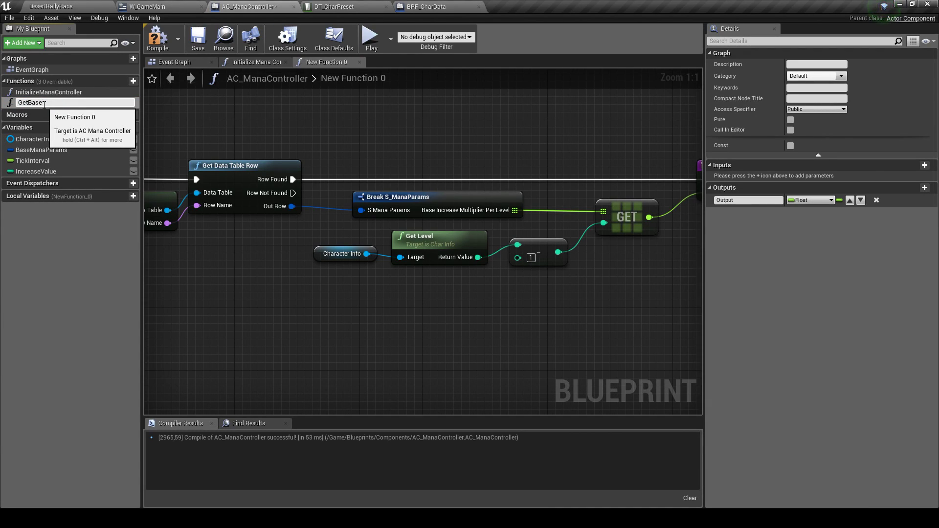
type("Inc")
key("Return")
scroll(546, 283, "down", 1)
mouse_move(359, 247)
left_mouse_down()
mouse_move(547, 268)
mouse_move(554, 260)
left_mouse_up()
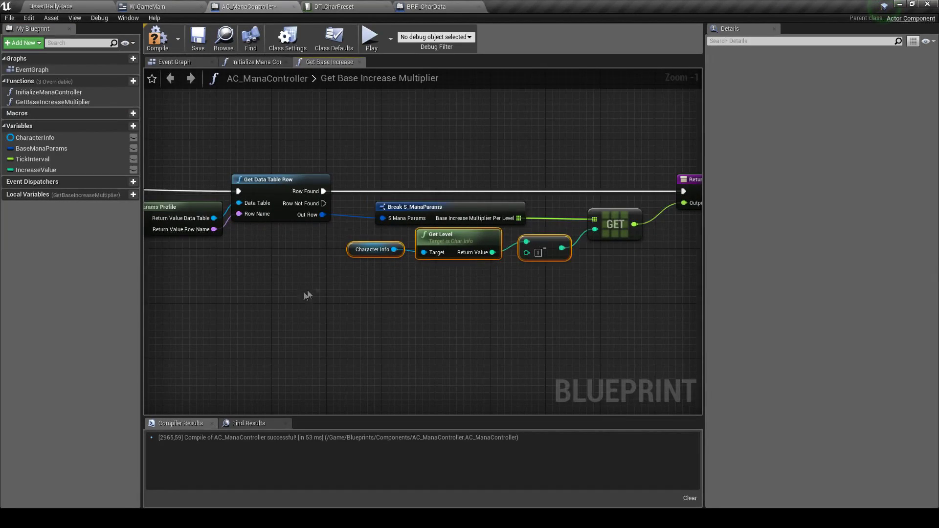
right_click_drag(306, 293, 387, 276)
left_click(206, 51)
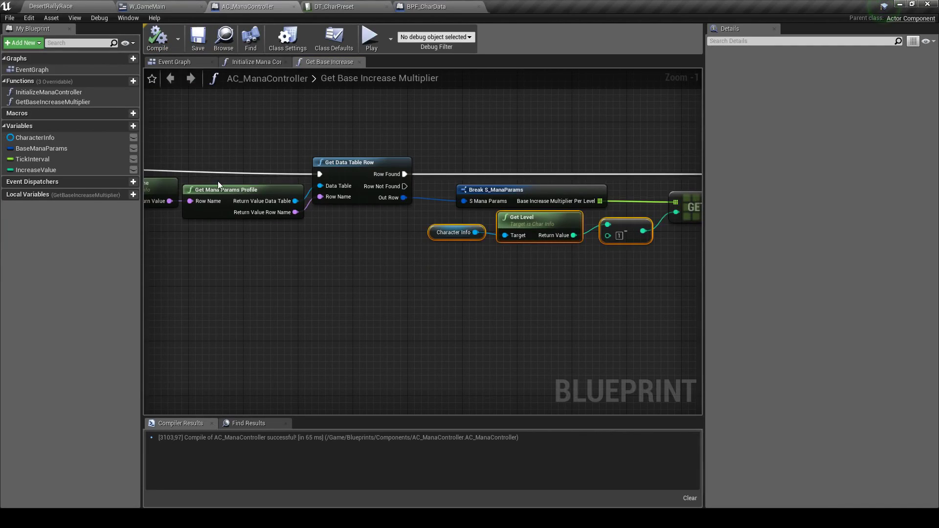
Duplicate the return node, wire Row Not Found to it so it returns 0.0, and compile
right_click_drag(334, 355, 580, 310)
scroll(670, 232, "down", 1)
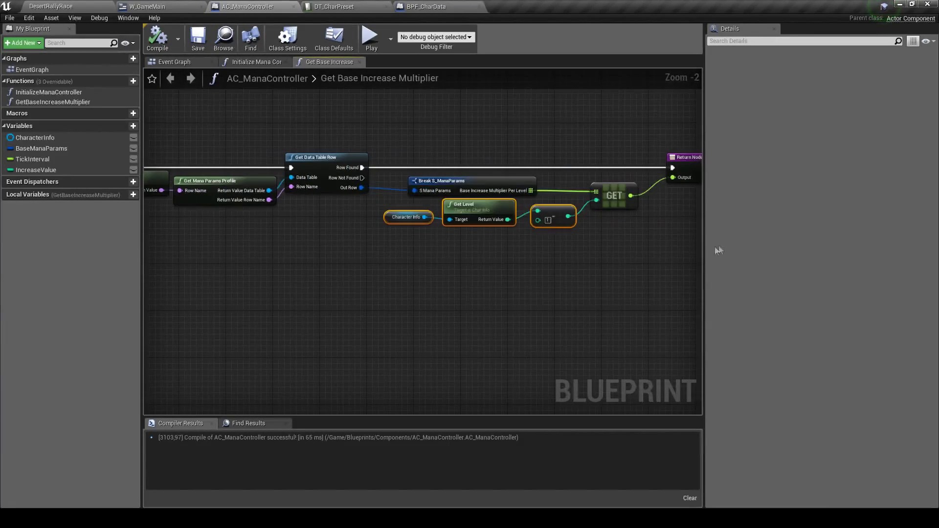
left_click(684, 157)
key("ctrl+c")
key("ctrl+v")
left_click_drag(362, 178, 416, 267)
right_click_drag(311, 272, 448, 274)
scroll(371, 275, "down", 2)
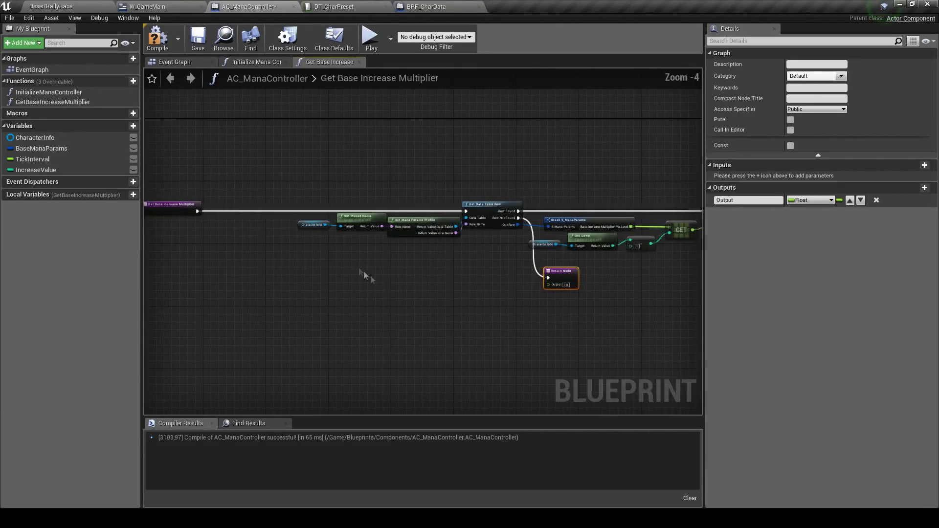
left_click(172, 45)
Shift the function entry node right, tidy the graph, and save the blueprint
scroll(195, 193, "up", 2)
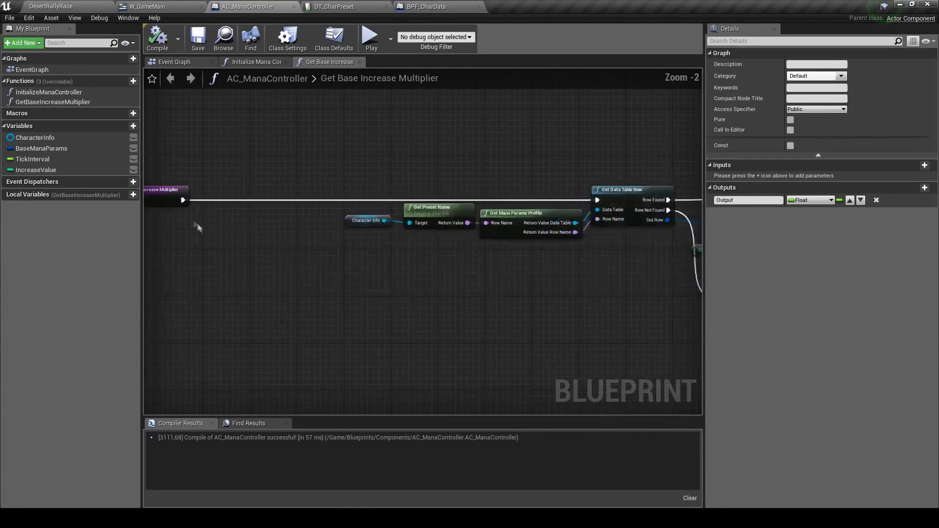
left_click(224, 192)
left_click_drag(224, 192, 325, 194)
right_click_drag(396, 313, 273, 303)
scroll(273, 304, "down", 1)
left_click(273, 303)
left_click(204, 43)
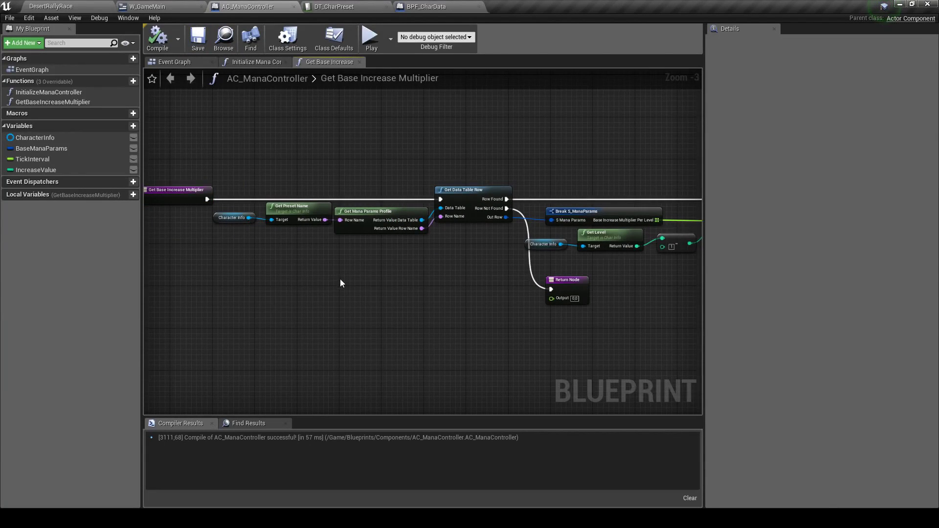
right_click_drag(368, 270, 208, 258)
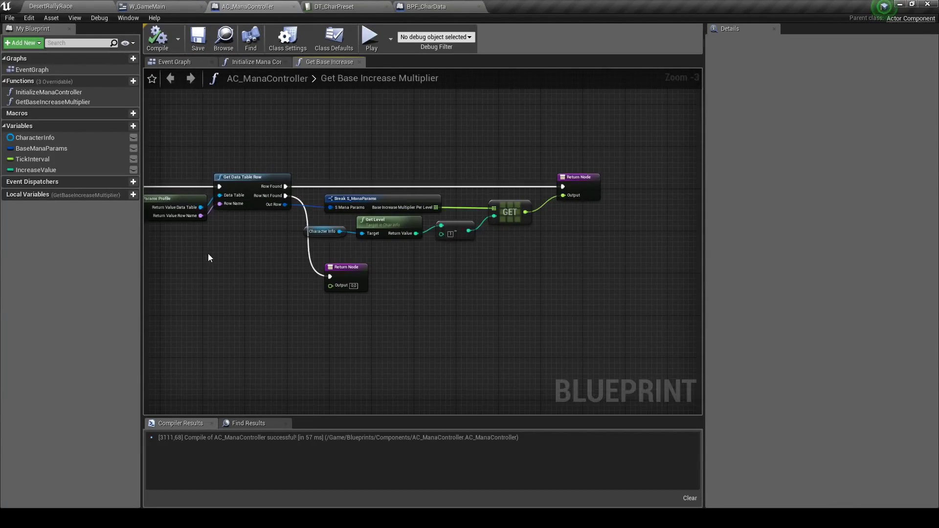
left_click(360, 62)
Mark GetBaseIncreaseMultiplier Pure and Const, rename its output to ReturnValue, and save
right_click_drag(404, 177, 286, 172)
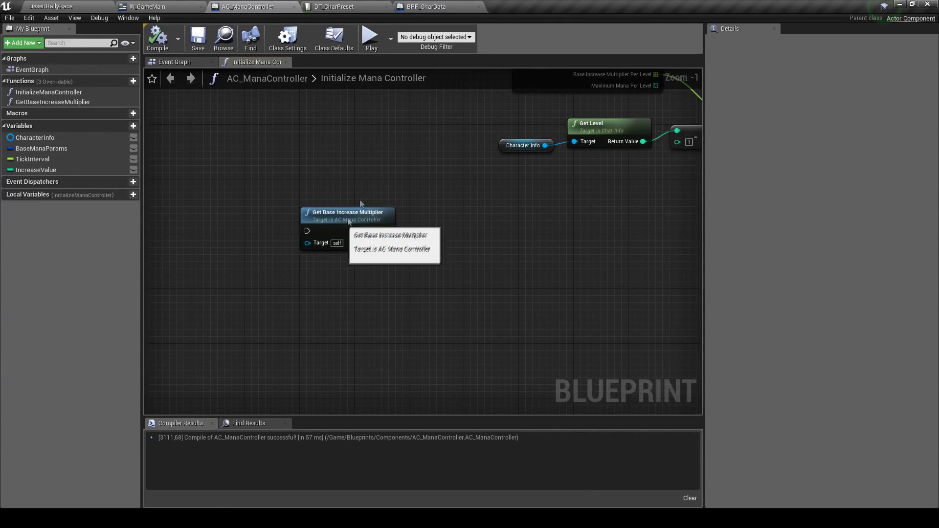
left_click_drag(343, 224, 371, 163)
left_click(789, 119)
left_click(790, 145)
left_click(748, 200)
type("ReturnValue")
key("Return")
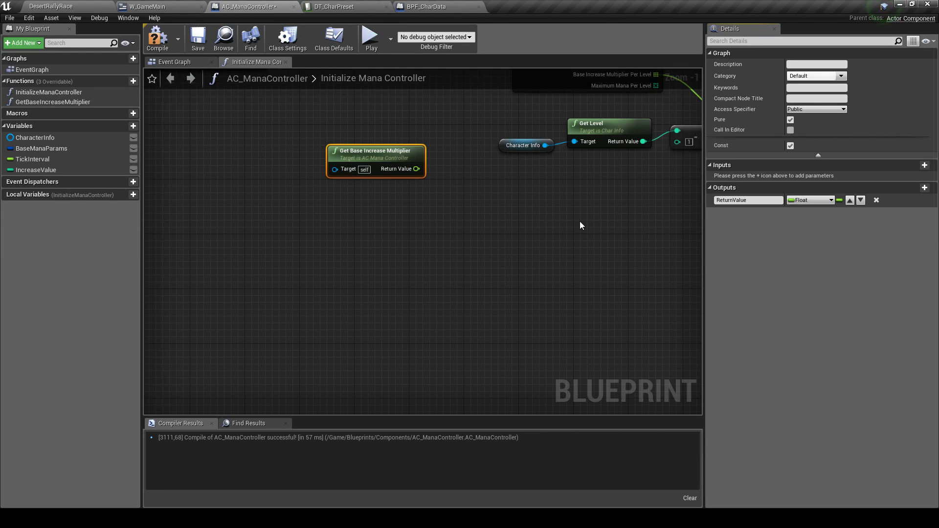
left_click(200, 30)
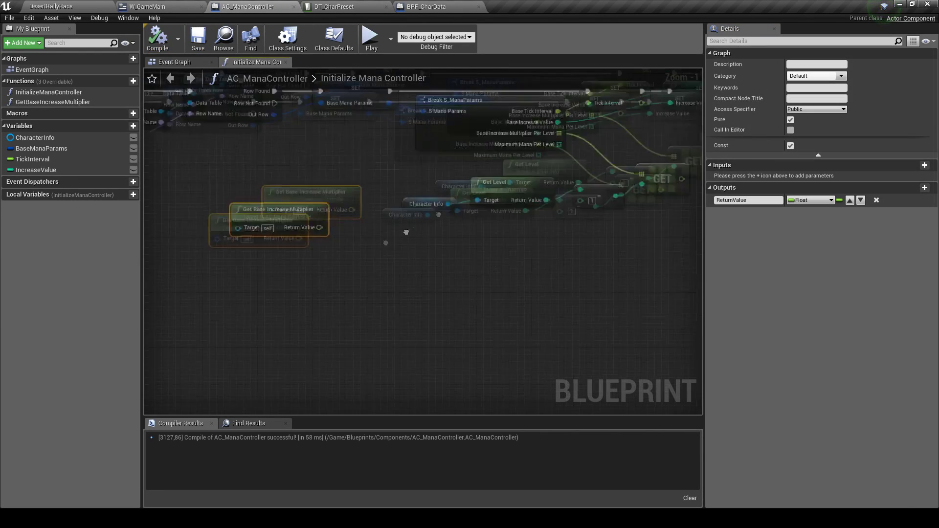
Delete the old level-lookup nodes and the multiplier call from Initialize Mana Controller
scroll(278, 265, "down", 2)
left_click_drag(277, 265, 428, 283)
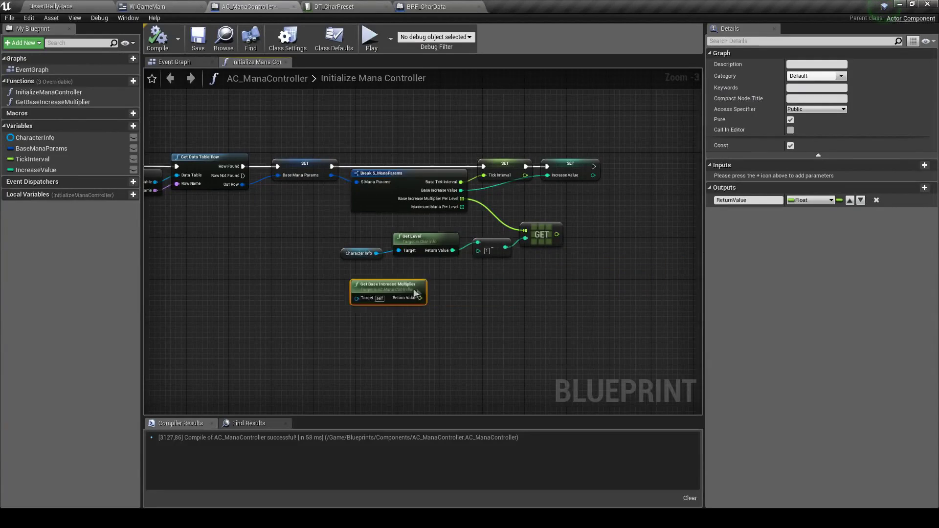
left_click_drag(531, 271, 325, 238)
key("Delete")
left_click(418, 278)
mouse_move(418, 278)
left_mouse_down()
mouse_move(439, 223)
mouse_move(616, 158)
mouse_move(594, 294)
left_mouse_up()
scroll(453, 210, "up", 3)
left_click_drag(470, 304, 304, 238)
key("Delete")
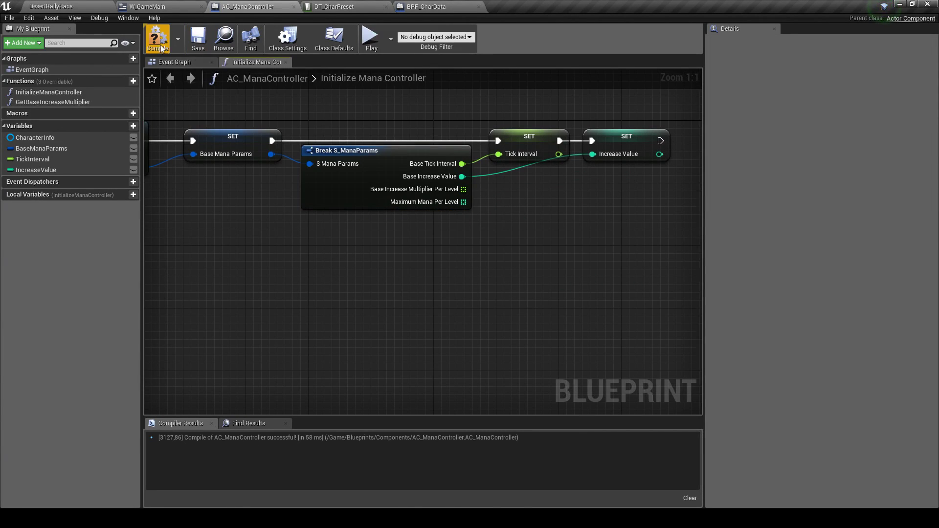
mouse_move(53, 101)
left_mouse_down()
mouse_move(231, 112)
mouse_move(453, 199)
left_mouse_up()
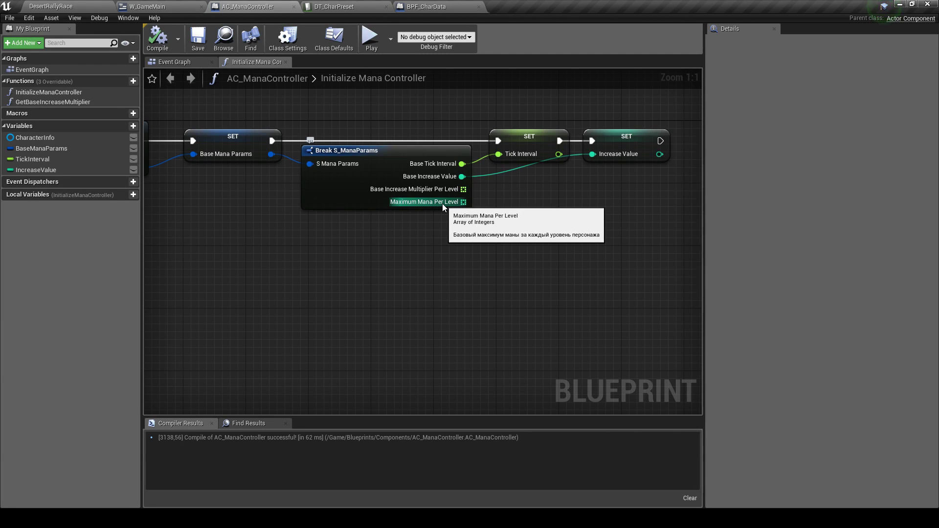
Duplicate GetBaseIncreaseMultiplier as GetBaseMaximumMana and change its output type to integer
left_click(92, 103)
key("ctrl+w")
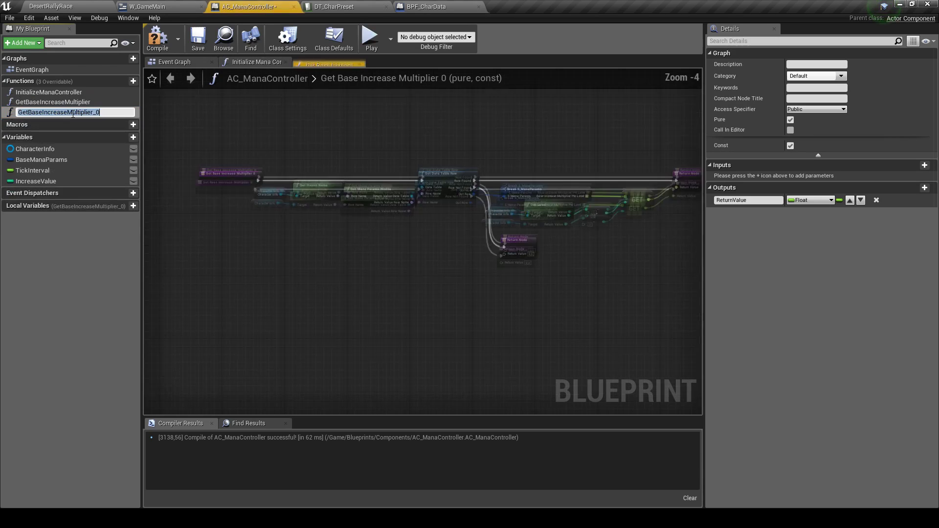
type("GetBaseMaximum")
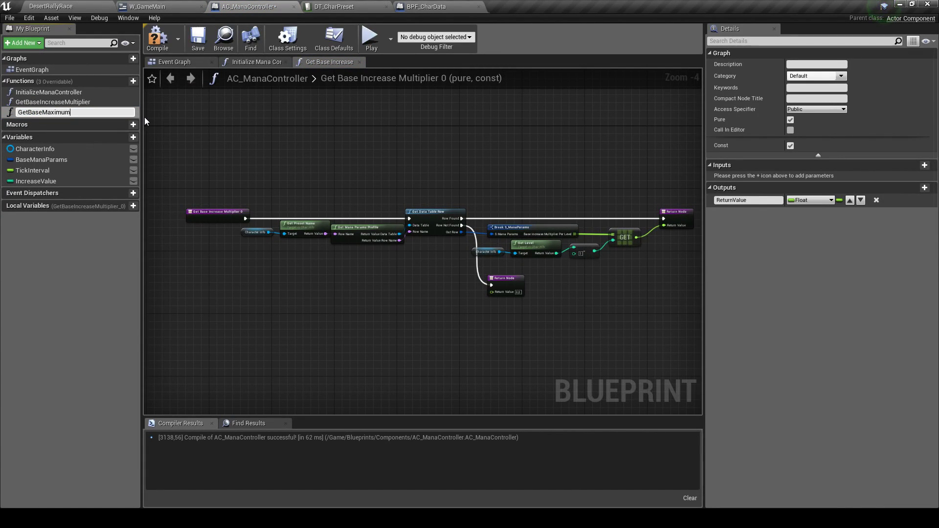
type("Mana")
key("Return")
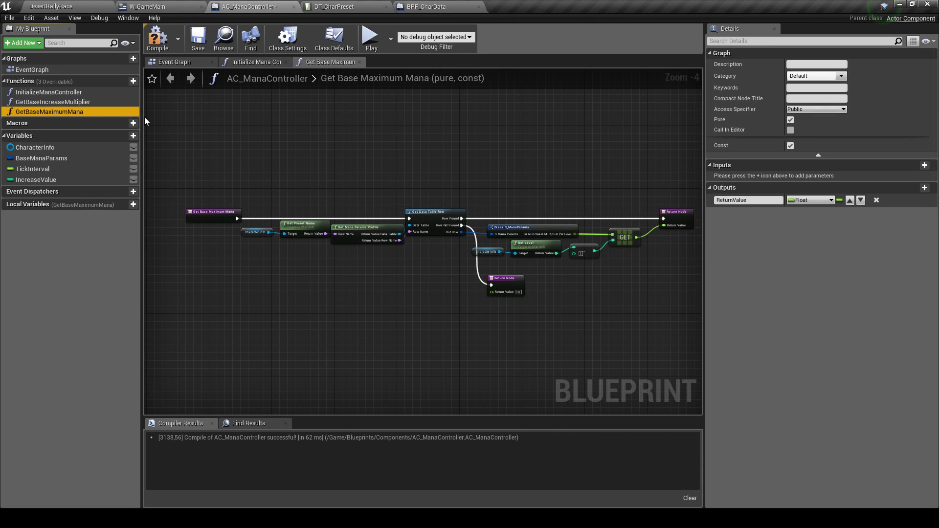
right_click_drag(399, 170, 267, 165)
scroll(490, 239, "up", 4)
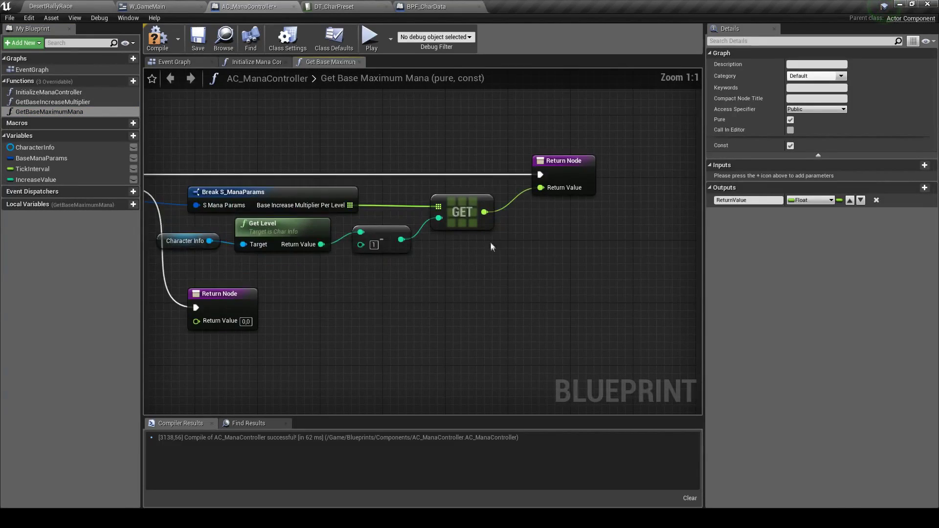
left_click(562, 161)
left_click(809, 201)
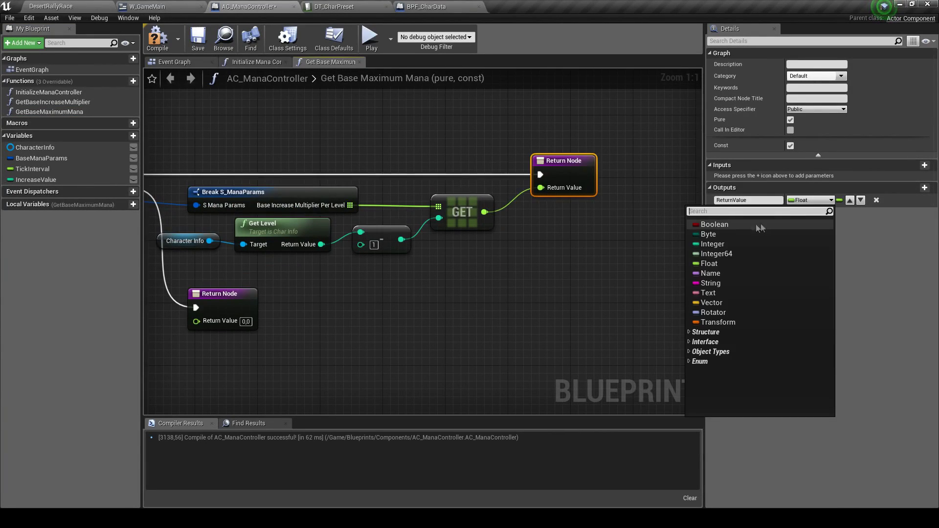
left_click(728, 242)
Expose Maximum Mana Per Level instead of the multiplier and return its array Get value
right_click_drag(476, 270, 615, 264)
left_click(602, 205)
key("Delete")
left_click(415, 191)
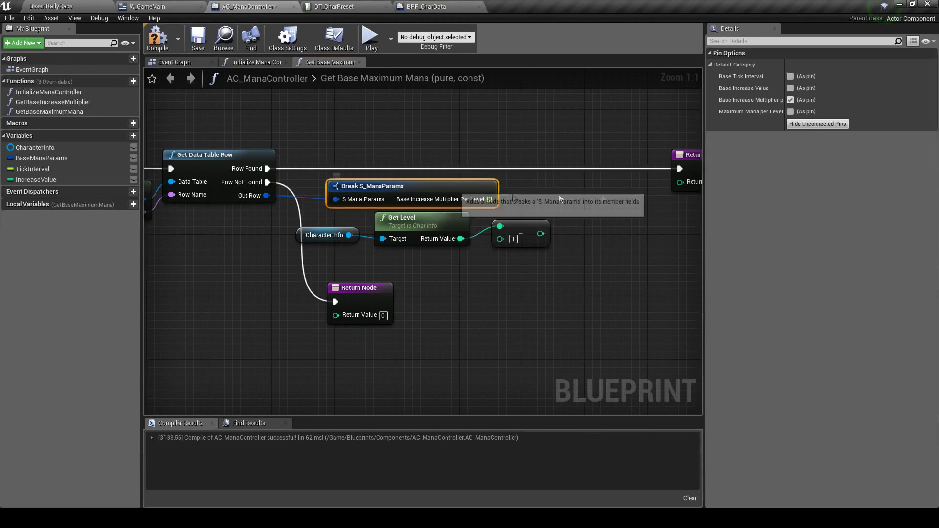
left_click(790, 112)
left_click(790, 99)
right_click_drag(463, 202, 397, 198)
left_click_drag(402, 195, 481, 197)
type("get")
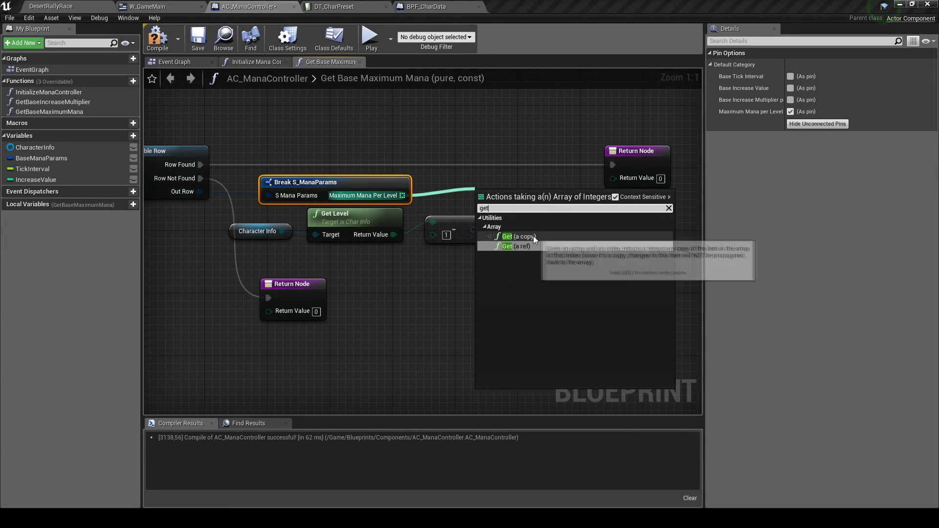
left_click(533, 236)
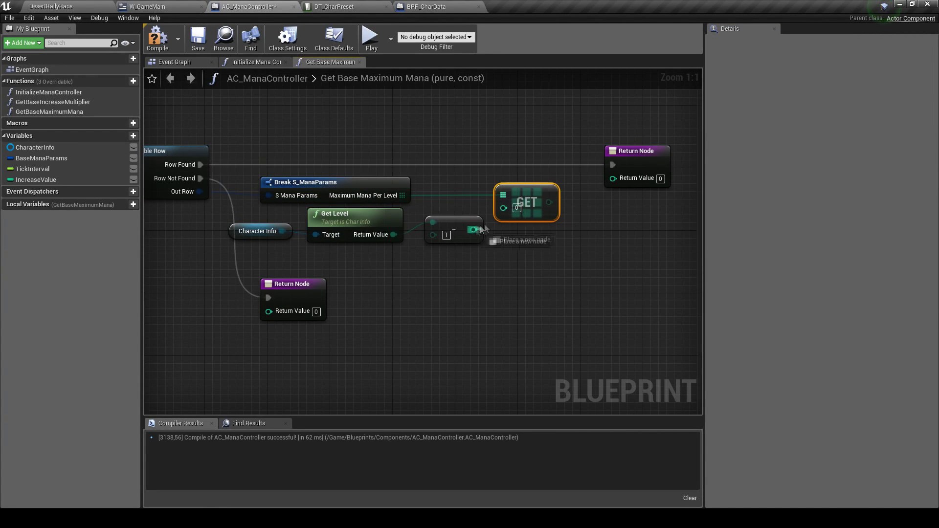
left_click_drag(550, 202, 613, 179)
Review the full GetBaseMaximumMana graph and compile the blueprint
scroll(572, 254, "down", 2)
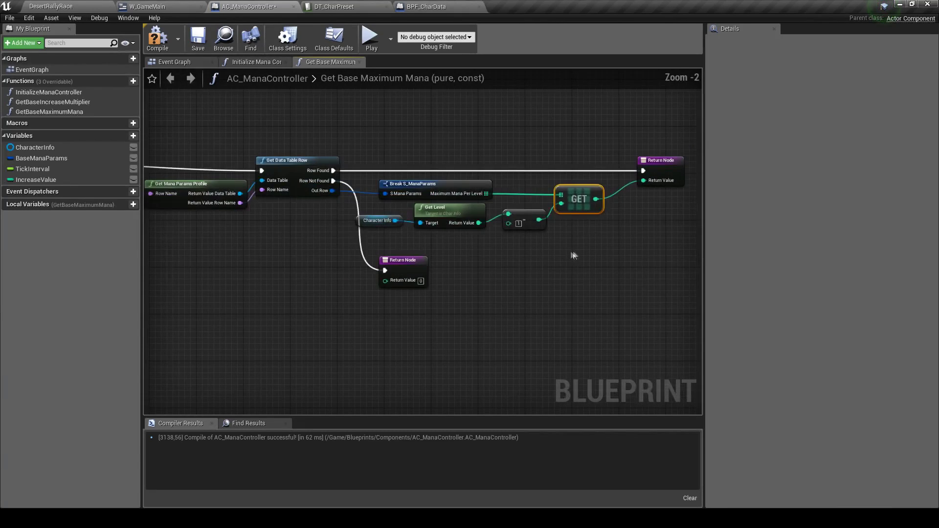
scroll(410, 220, "up", 2)
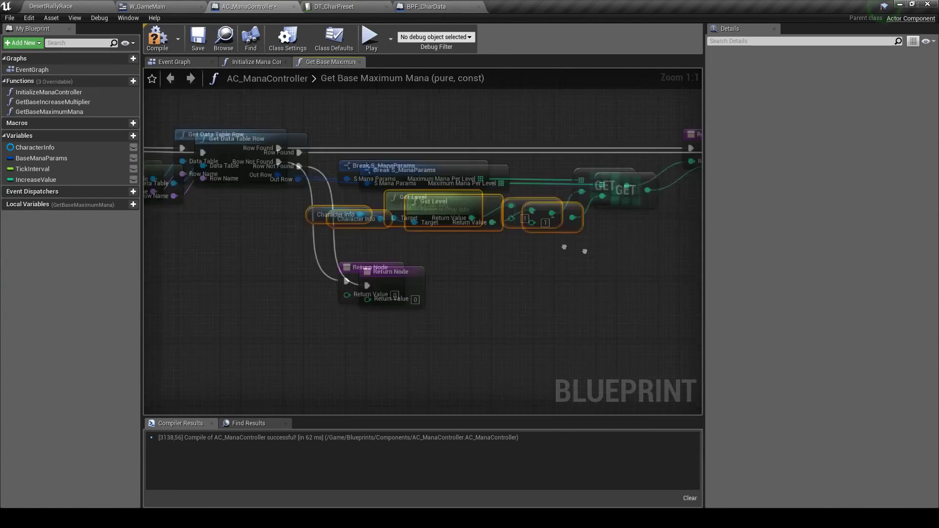
right_click_drag(410, 219, 236, 195)
left_click(480, 173)
right_click_drag(394, 113, 431, 180)
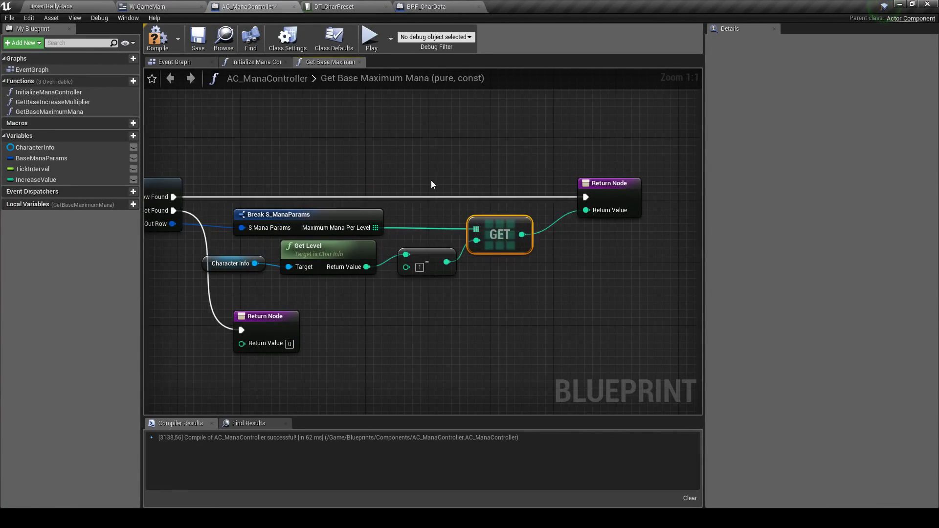
scroll(361, 179, "down", 2)
right_click_drag(485, 195, 635, 196)
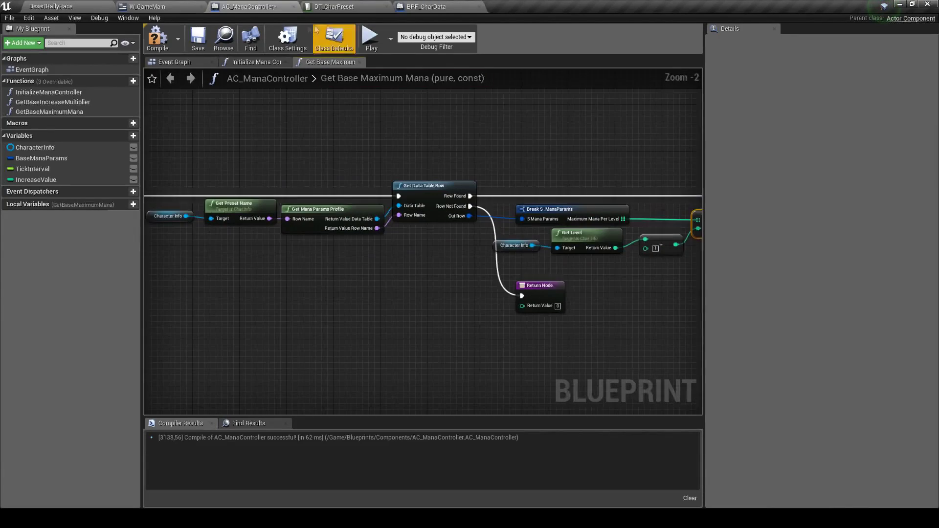
left_click(157, 43)
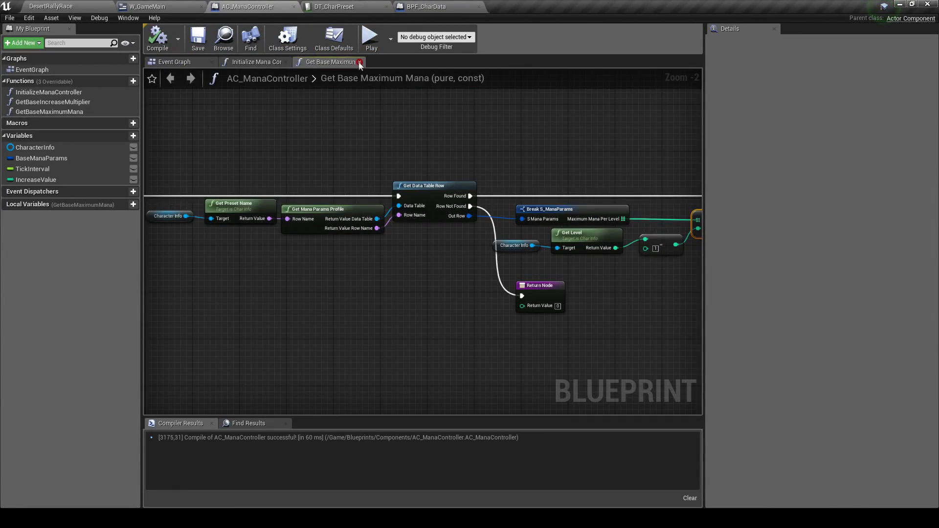
left_click(359, 62)
scroll(311, 120, "up", 2)
Hide the multiplier and maximum mana pins on Break S_ManaParams, then recompile
left_click(304, 170)
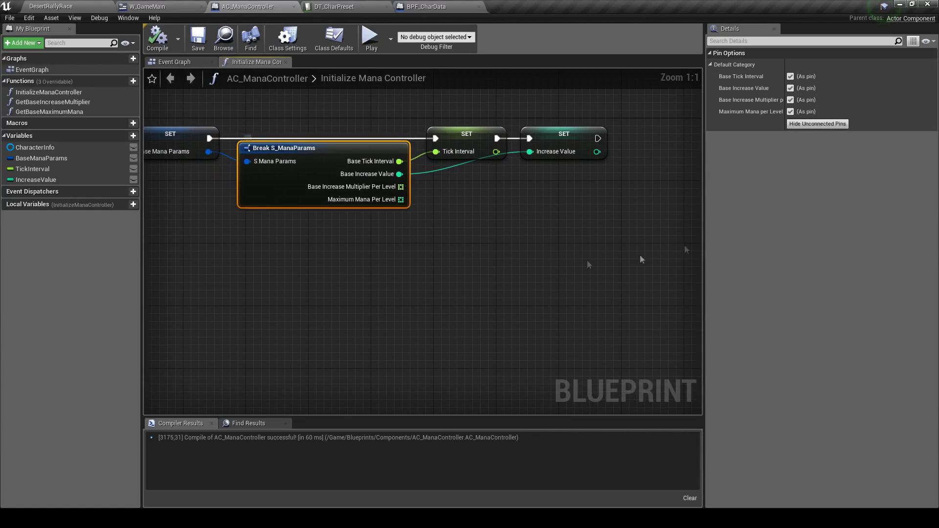
left_click(790, 100)
left_click(790, 112)
scroll(413, 210, "down", 1)
scroll(416, 225, "up", 1)
mouse_move(463, 131)
left_mouse_down()
mouse_move(474, 149)
mouse_move(572, 183)
mouse_move(548, 183)
left_mouse_up()
left_click(448, 265)
left_click(166, 35)
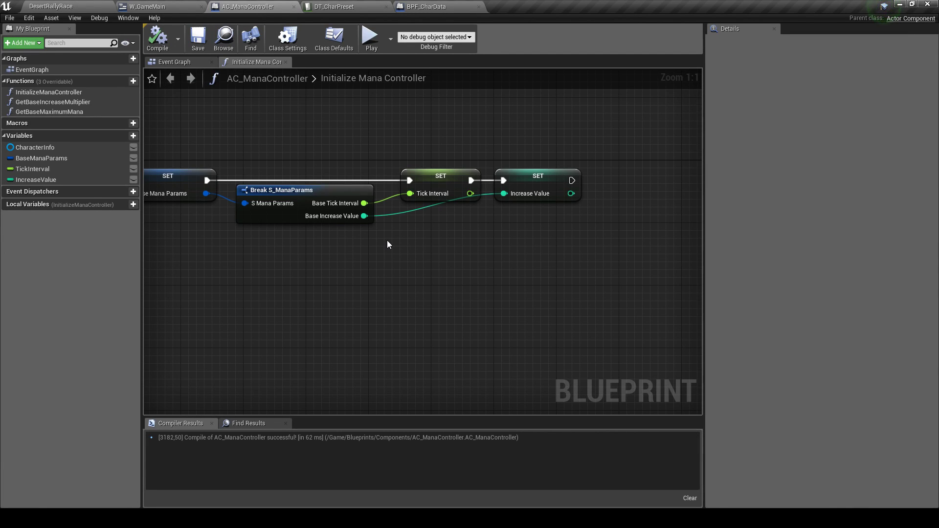
Wire Row Found to the Tick Interval SET and Out Row directly into Break S_ManaParams
scroll(388, 245, "down", 2)
right_click_drag(388, 245, 550, 269)
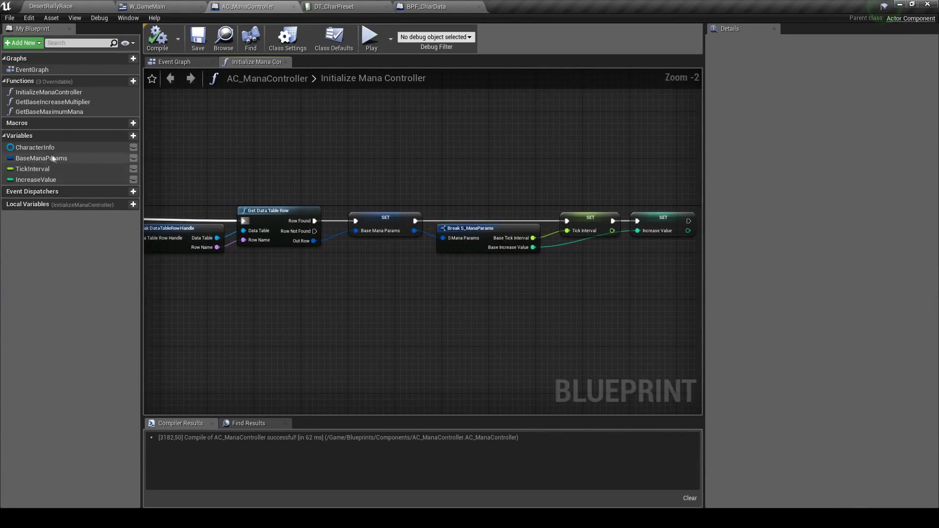
left_click(48, 148)
left_click(52, 156)
key("Delete")
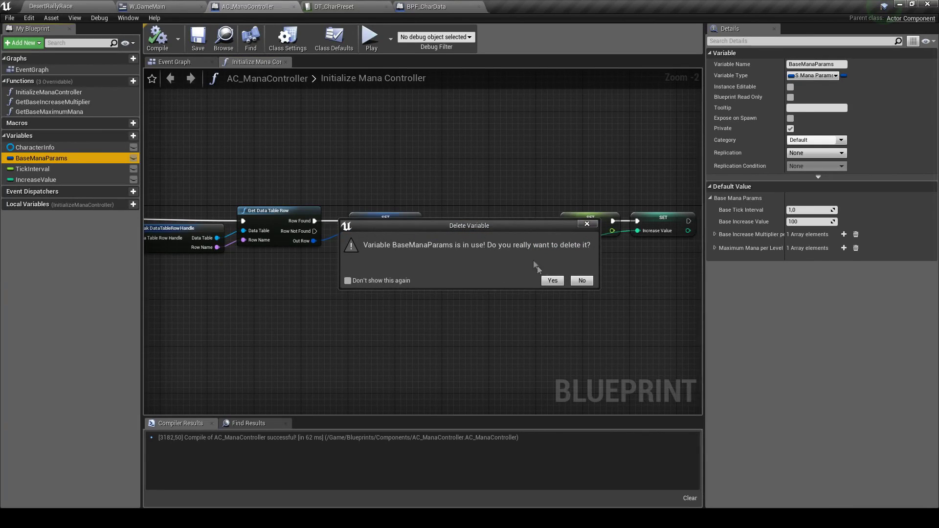
left_click(577, 283)
scroll(366, 254, "up", 2)
left_click_drag(296, 208, 630, 213)
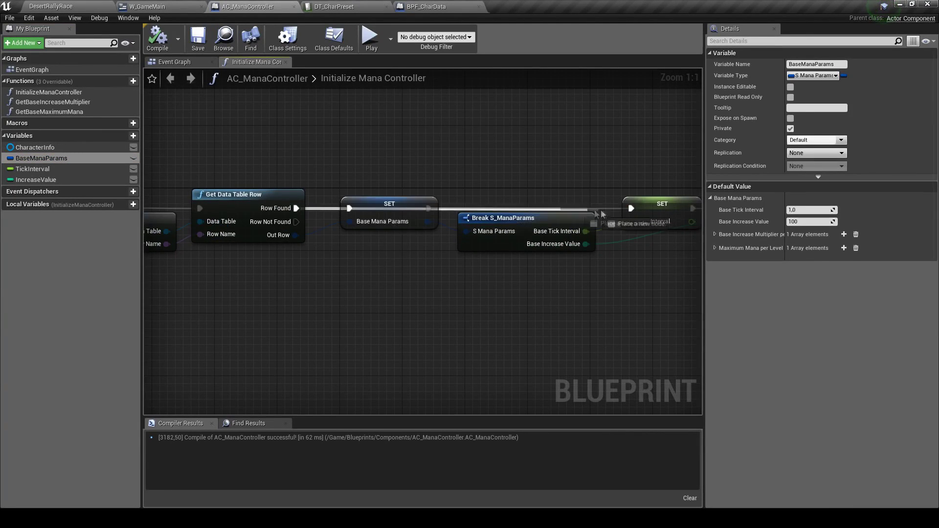
mouse_move(296, 235)
left_mouse_down()
mouse_move(466, 232)
mouse_move(349, 222)
left_mouse_up()
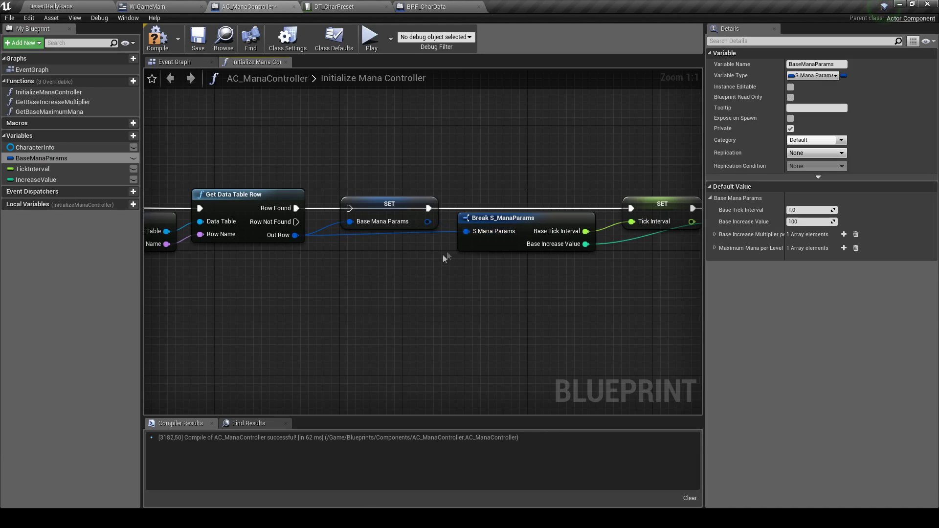
Delete the Base Mana Params SET node and the BaseManaParams variable
left_click(358, 201)
key("Delete")
left_click(41, 158)
key("Delete")
Shift the break and SET nodes left to close the gap, and compile
scroll(294, 167, "down", 2)
left_click_drag(290, 147, 655, 261)
left_click_drag(529, 203, 406, 204)
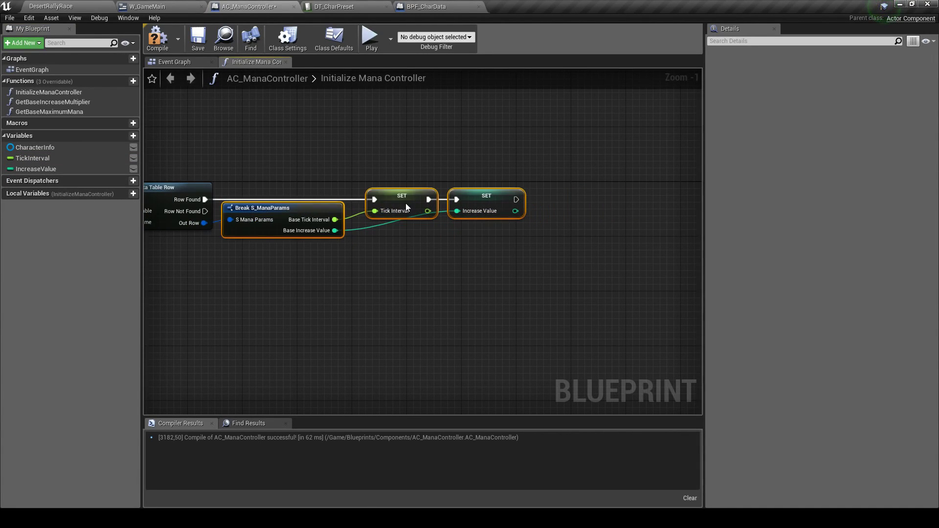
left_click(336, 258)
right_click_drag(336, 258, 463, 261)
left_click(157, 39)
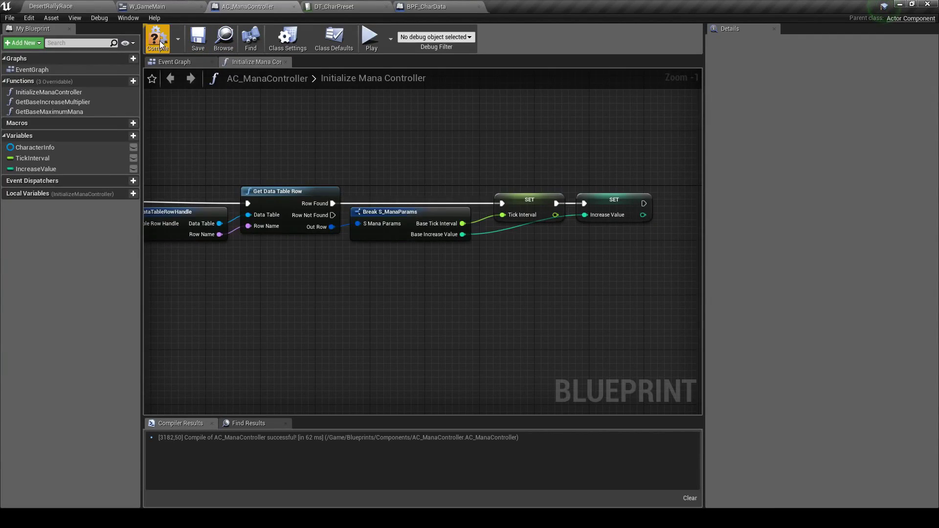
scroll(275, 306, "down", 3)
right_click_drag(405, 252, 362, 233)
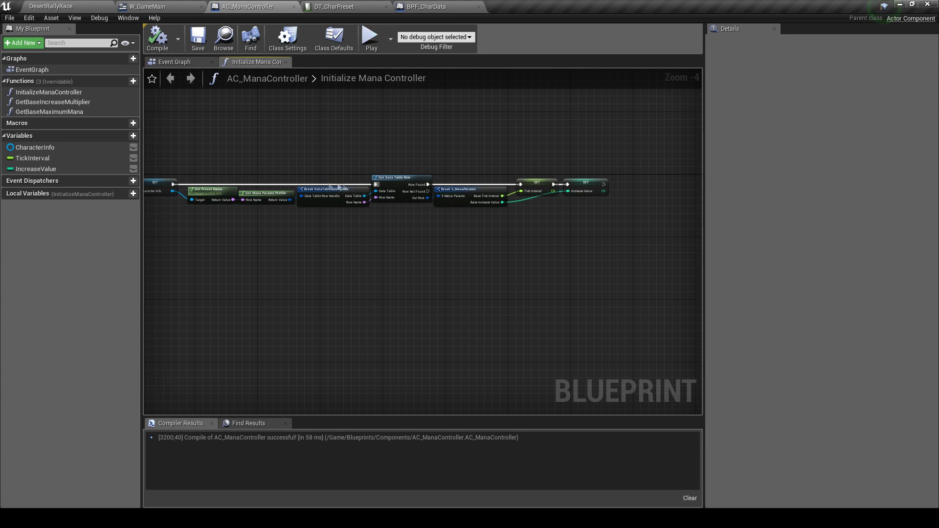
right_click_drag(178, 126, 362, 157)
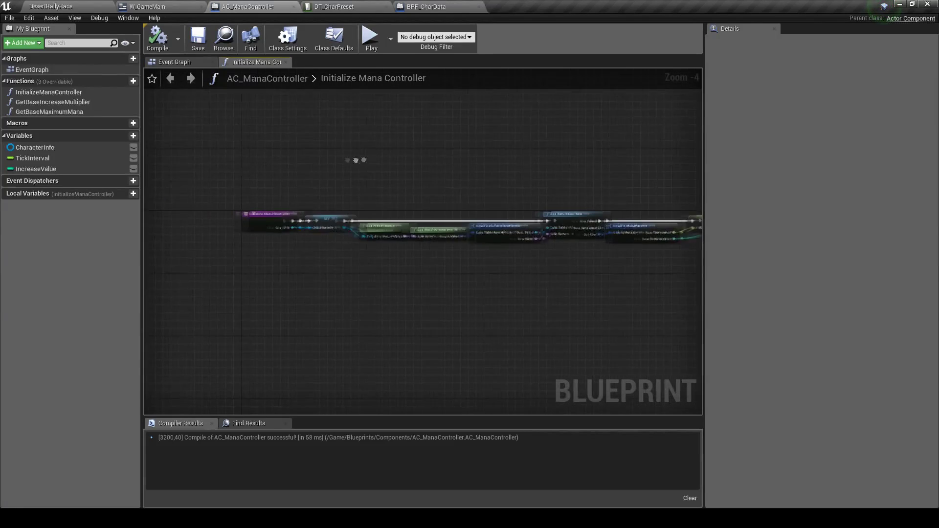
Create a GetMaxMana function and place a Get Base Maximum Mana call in it
left_click(116, 83)
type("GetMax")
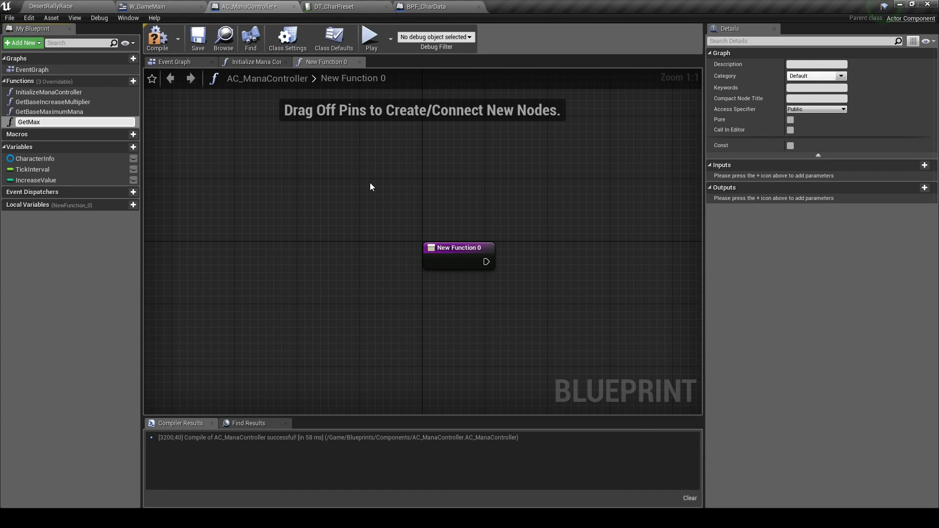
type("Mana")
key("Return")
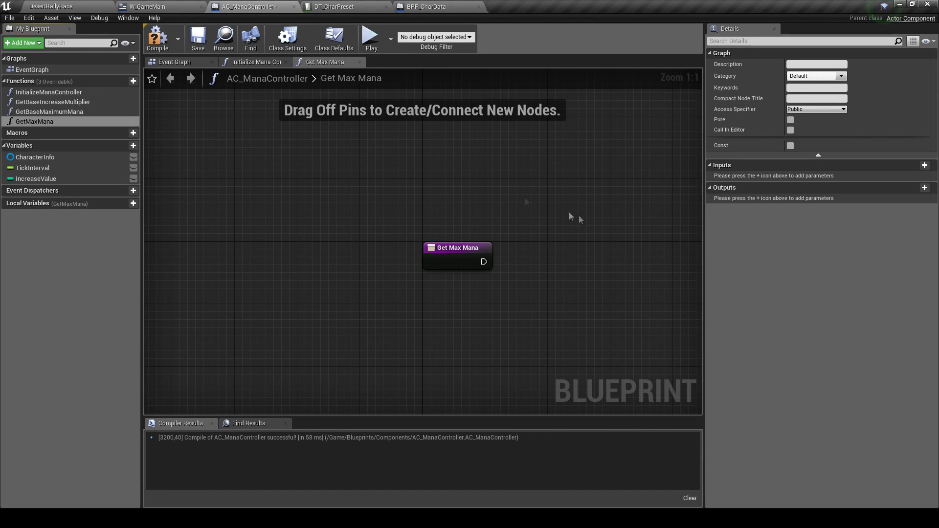
right_click_drag(582, 221, 352, 208)
left_click_drag(49, 111, 217, 243)
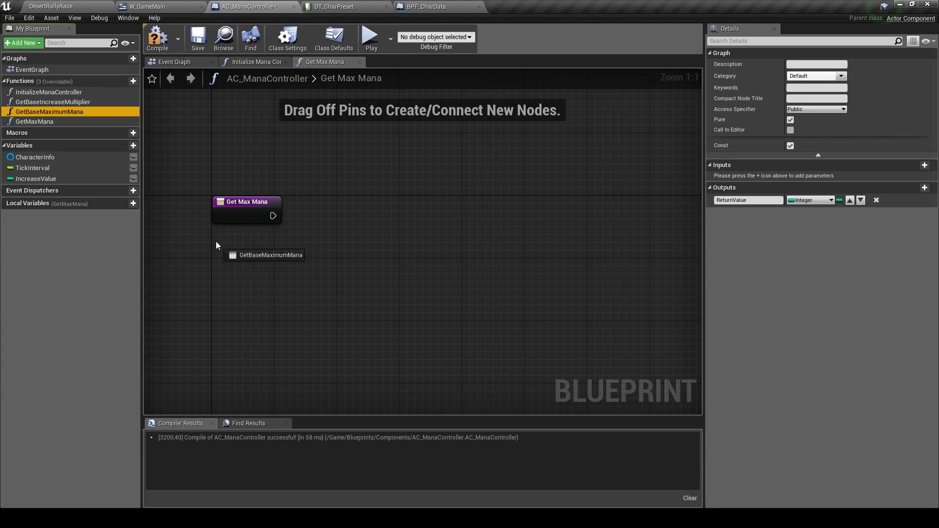
left_click_drag(278, 257, 290, 251)
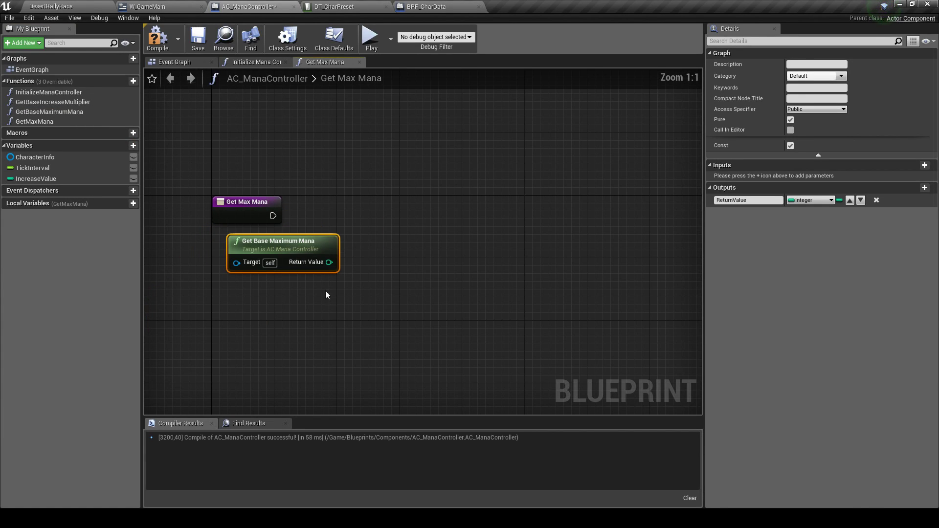
Add a Return Node fed by Get Base Maximum Mana's result
mouse_move(272, 216)
left_mouse_down()
mouse_move(469, 215)
mouse_move(570, 200)
left_mouse_up()
type("return")
key("Return")
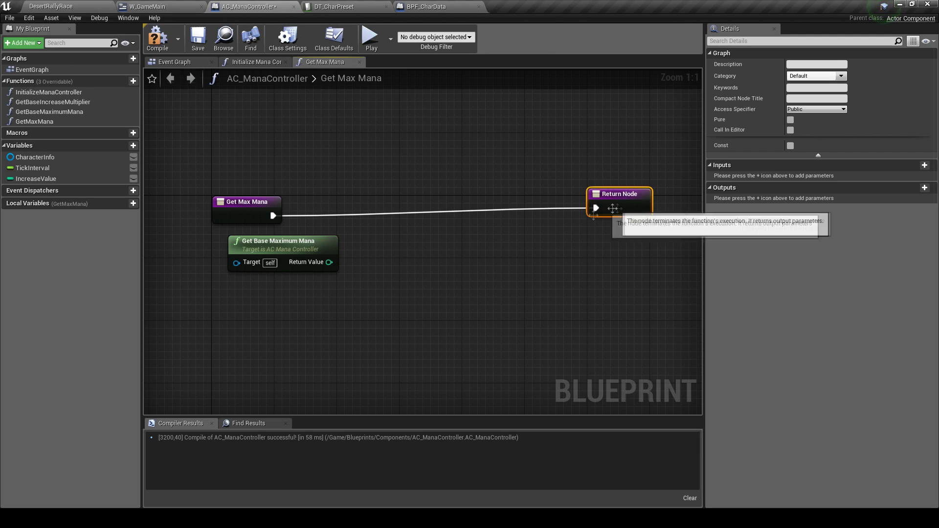
left_click_drag(329, 262, 601, 215)
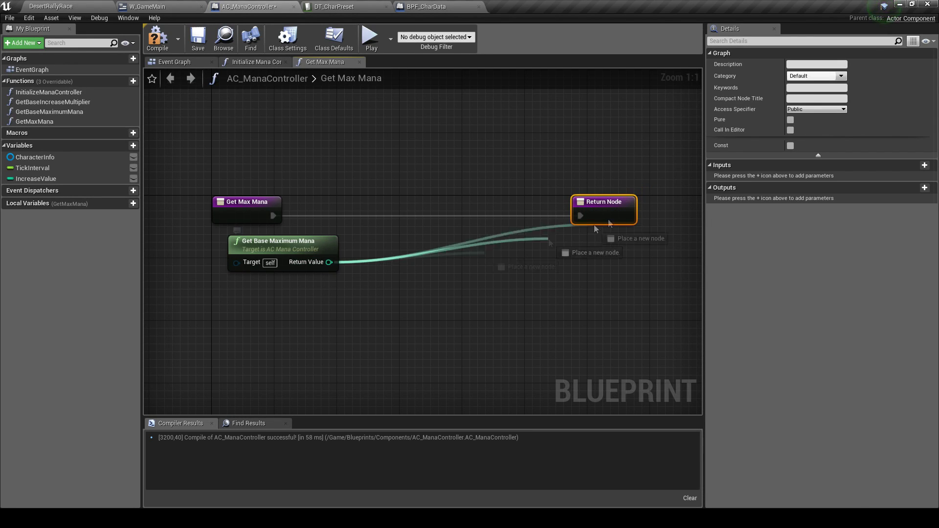
mouse_move(304, 253)
left_mouse_down()
mouse_move(389, 220)
mouse_move(471, 297)
left_mouse_up()
type("+")
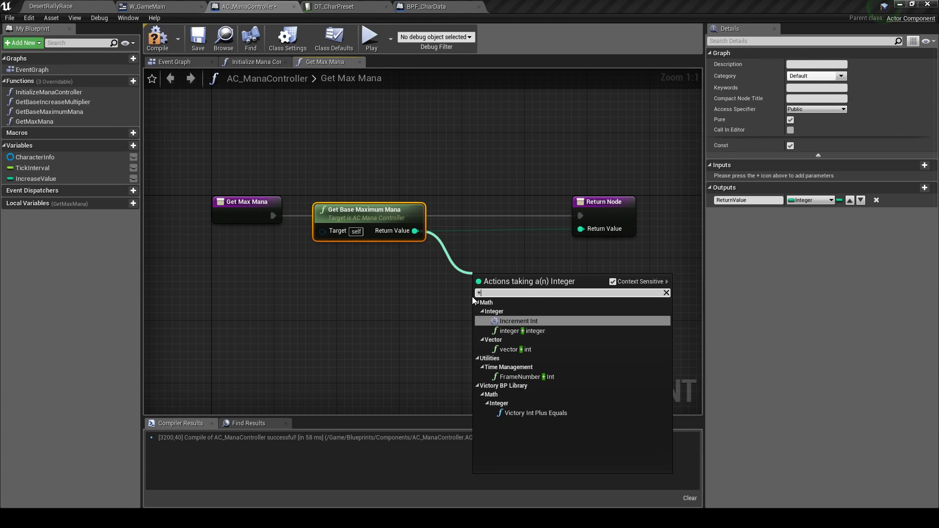
key("BackSpace")
type("+")
left_click(421, 191)
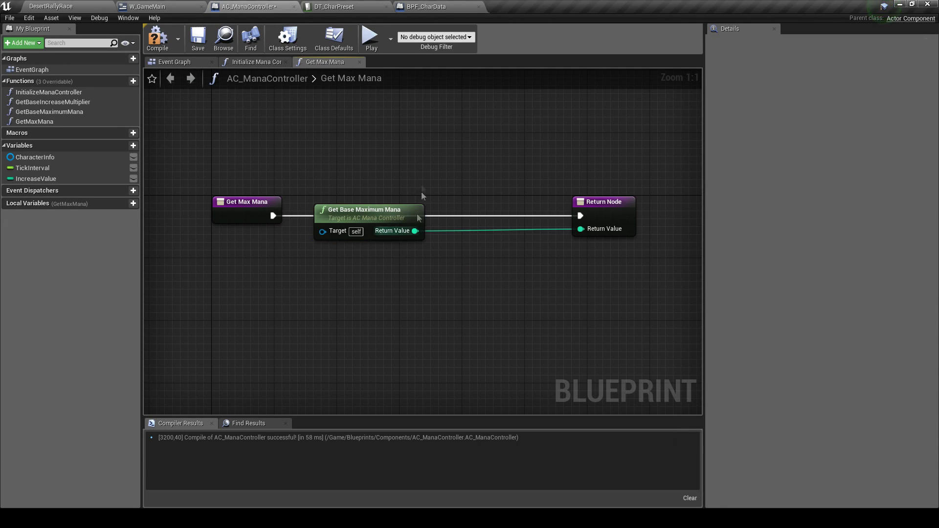
mouse_move(607, 205)
left_mouse_down()
mouse_move(527, 204)
mouse_move(523, 217)
left_mouse_up()
Replace that call with a new integer MaxMana variable feeding Return Value, and compile
left_click(393, 209)
key("Delete")
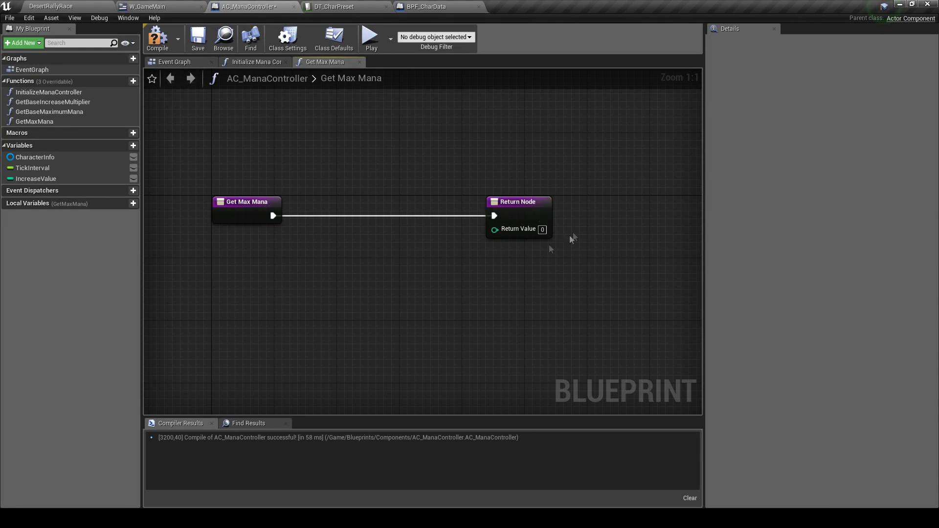
right_click(494, 229)
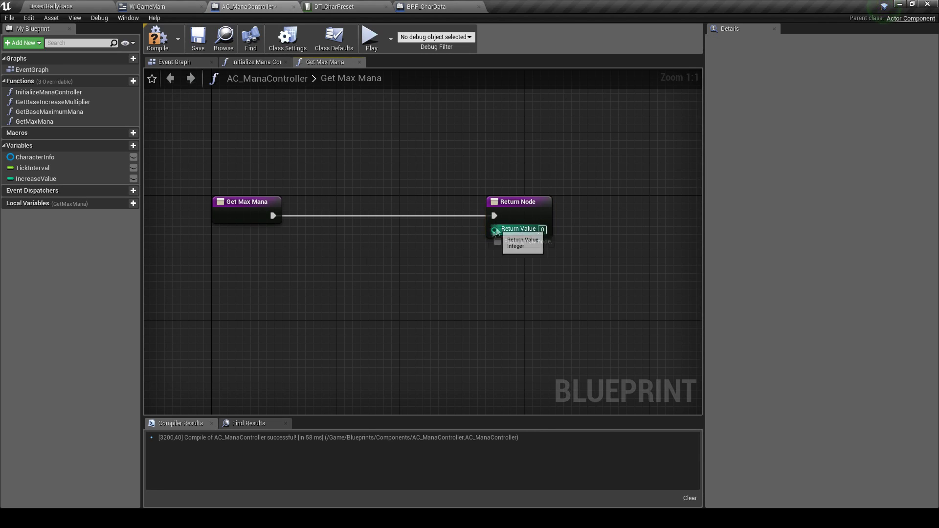
left_click_drag(494, 230, 350, 245)
left_click(402, 286)
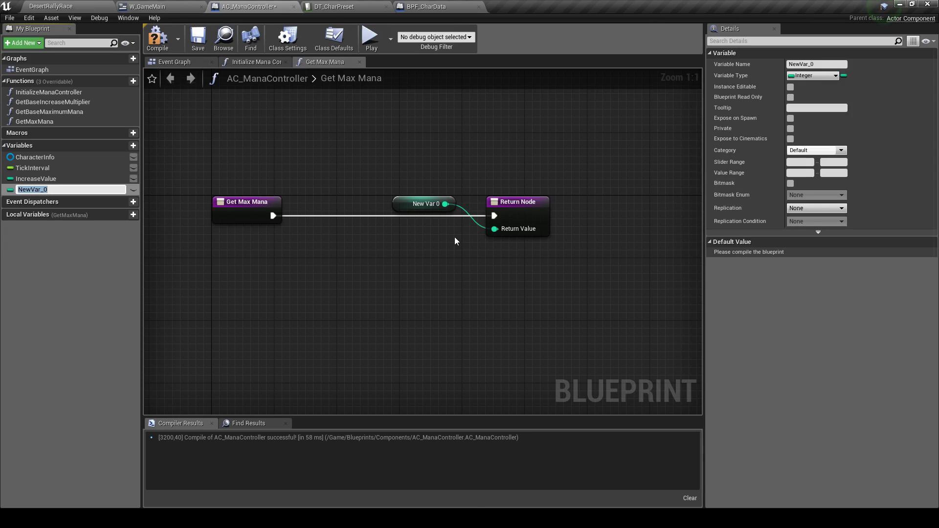
type("MaxMa")
type("na")
key("Return")
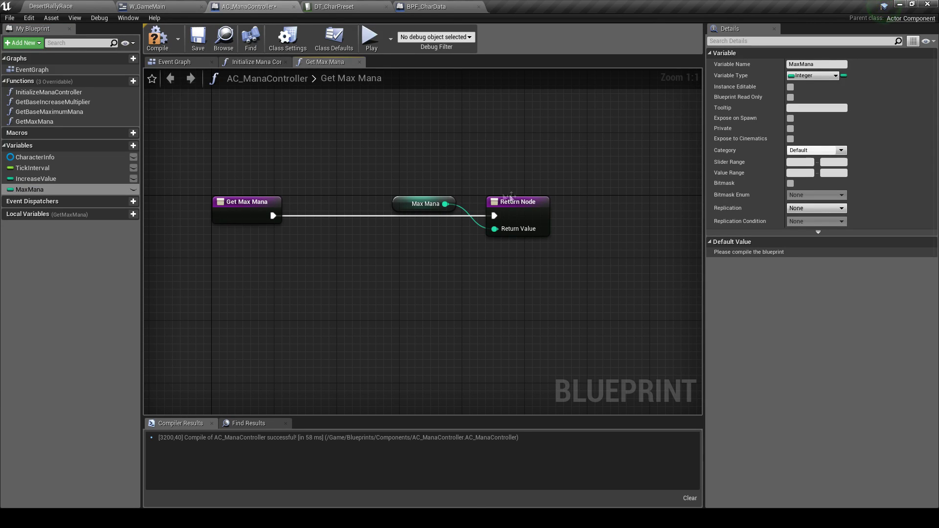
left_click_drag(407, 209, 328, 240)
left_click_drag(518, 202, 432, 201)
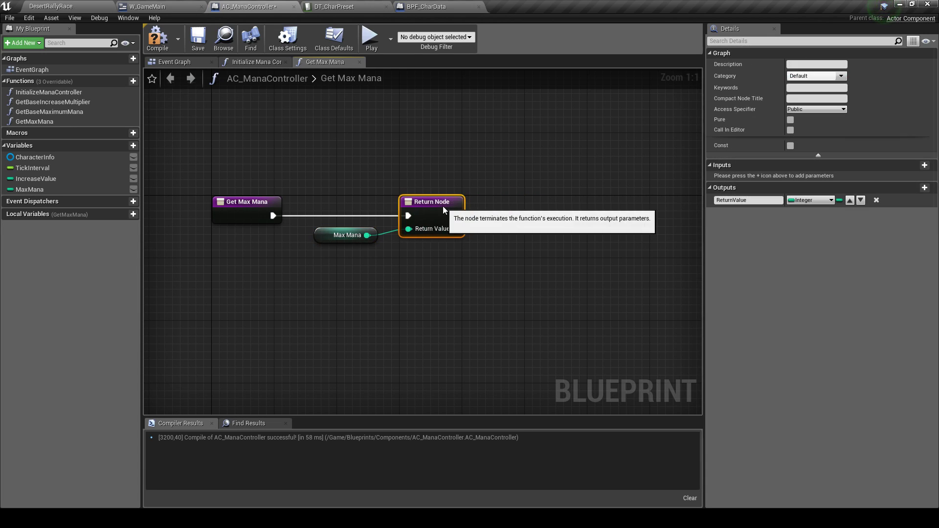
left_click(341, 236)
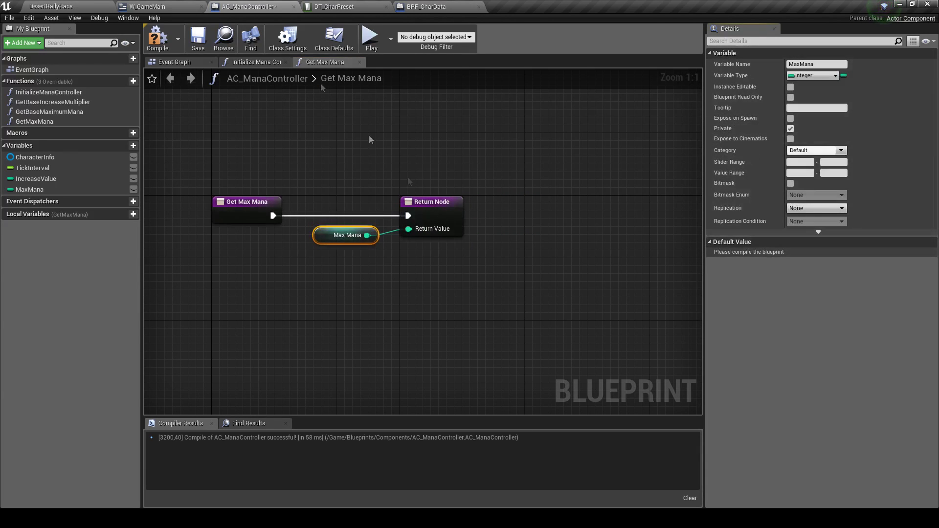
left_click(161, 39)
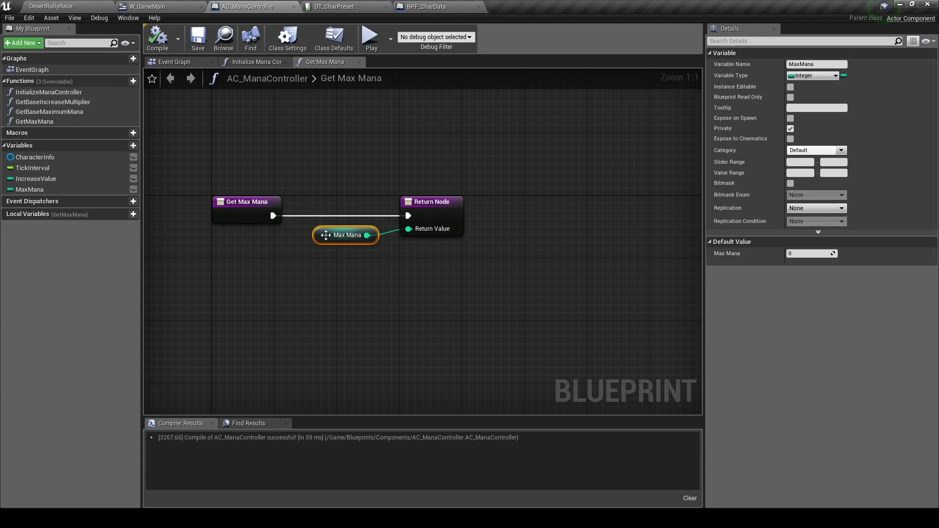
left_click(360, 61)
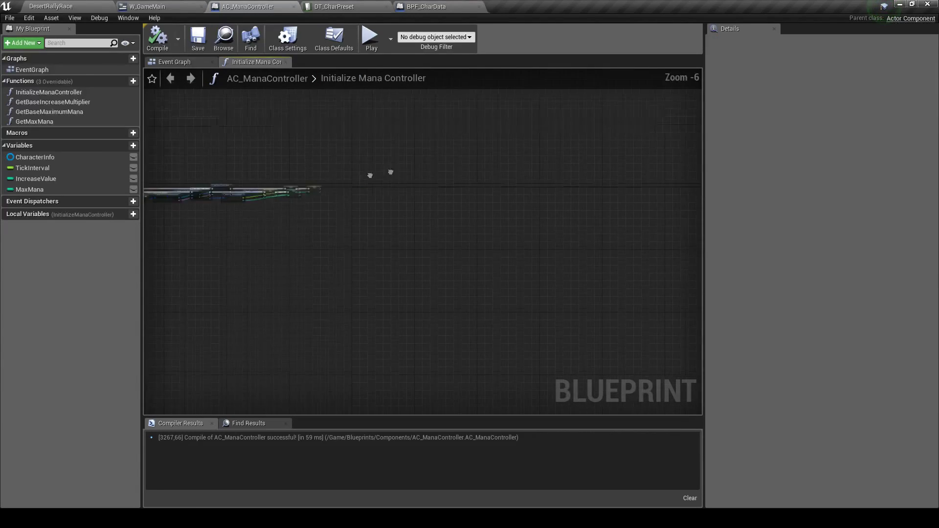
Add a SET Max Mana after Increase Value, fed by Get Base Maximum Mana, and compile
left_click_drag(29, 190, 395, 273, "alt")
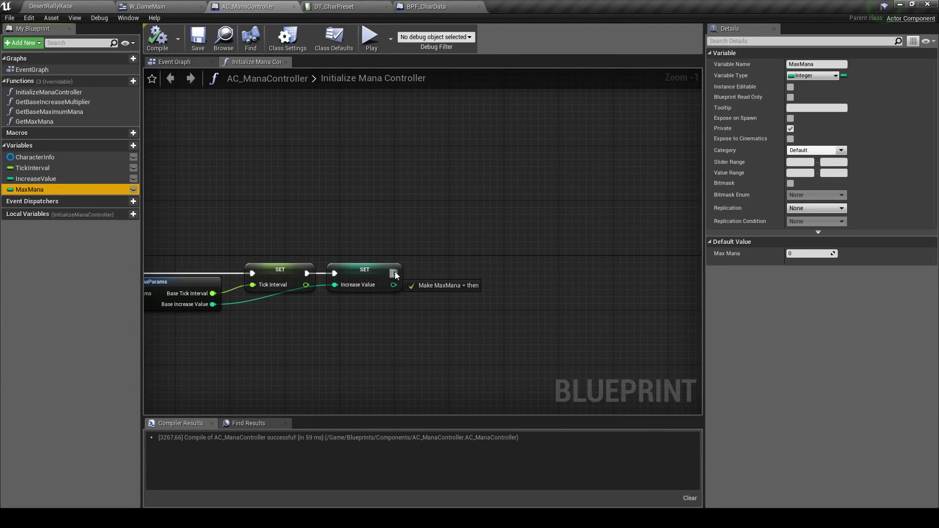
left_click_drag(490, 282, 661, 269)
right_click_drag(621, 325, 502, 279)
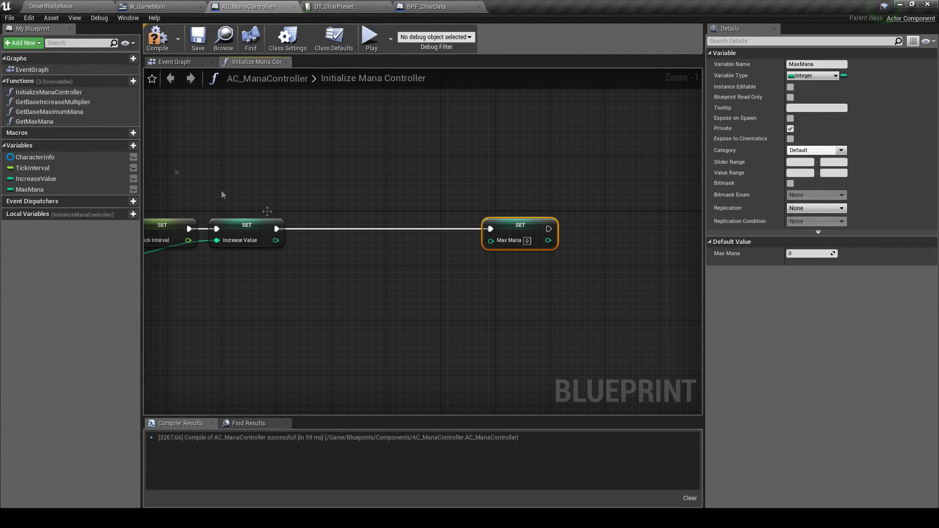
left_click_drag(87, 115, 340, 230)
left_click_drag(311, 246, 328, 234)
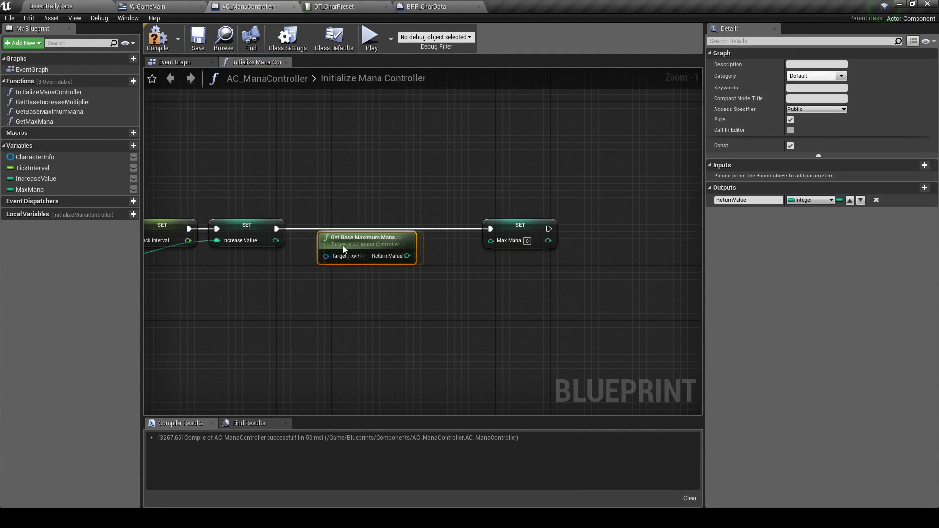
left_click_drag(413, 255, 502, 229)
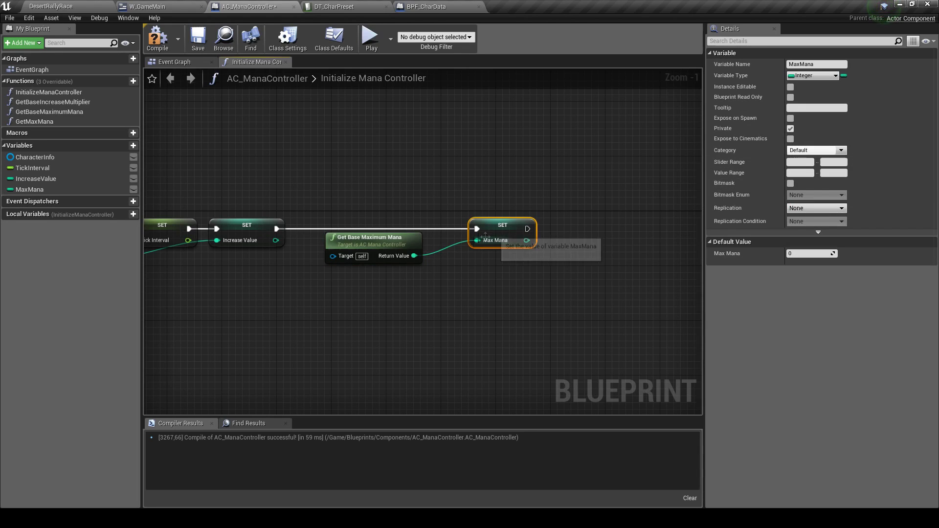
left_click_drag(415, 226, 414, 214)
left_click(198, 39)
Review the Initialize Mana Controller node chain and save the blueprint
left_click(400, 309)
scroll(279, 259, "down", 1)
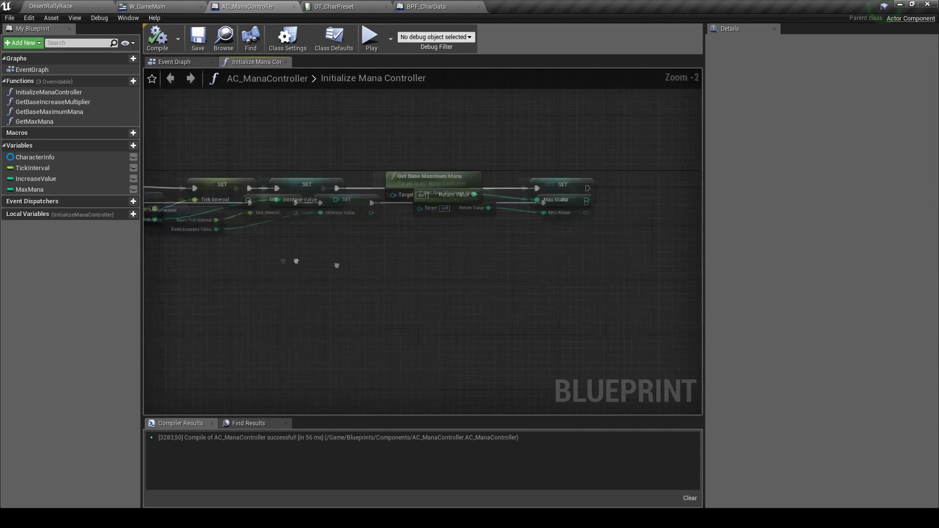
right_click_drag(278, 260, 469, 273)
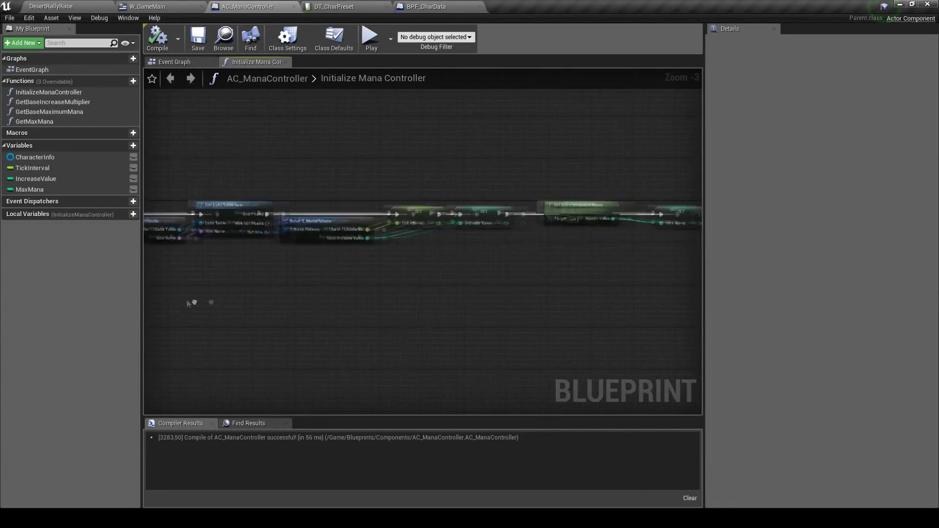
scroll(435, 261, "up", 3)
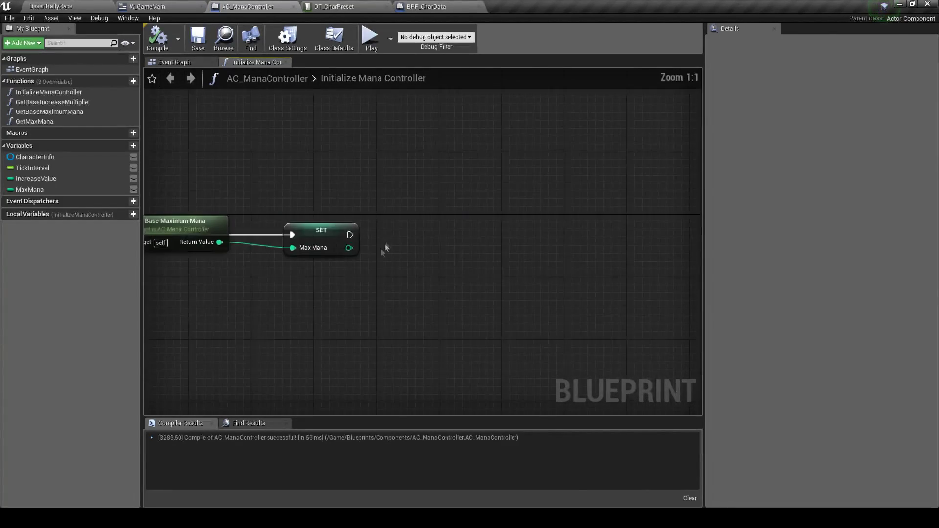
left_click(316, 236)
left_click(198, 38)
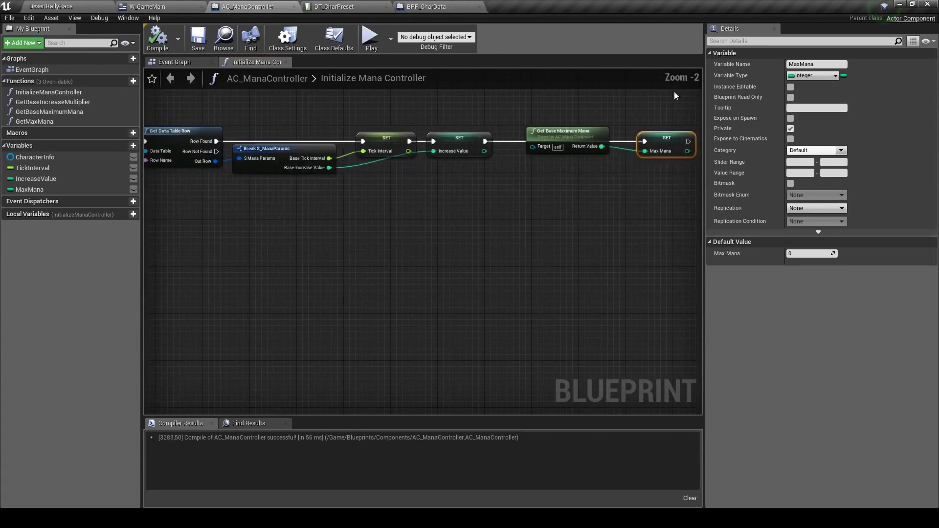
Move SET Max Mana toward the centre and reframe the whole node chain
right_click_drag(674, 95, 461, 117)
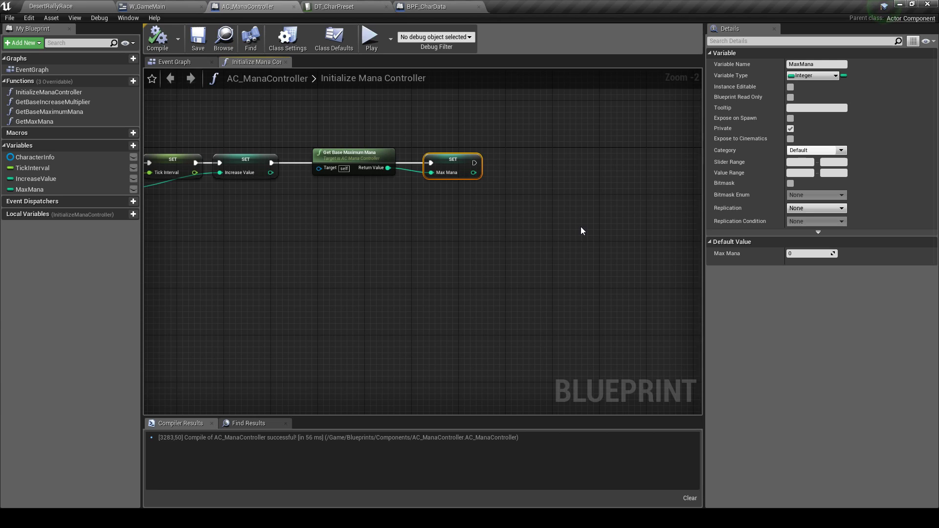
scroll(324, 262, "up", 2)
left_click(440, 175)
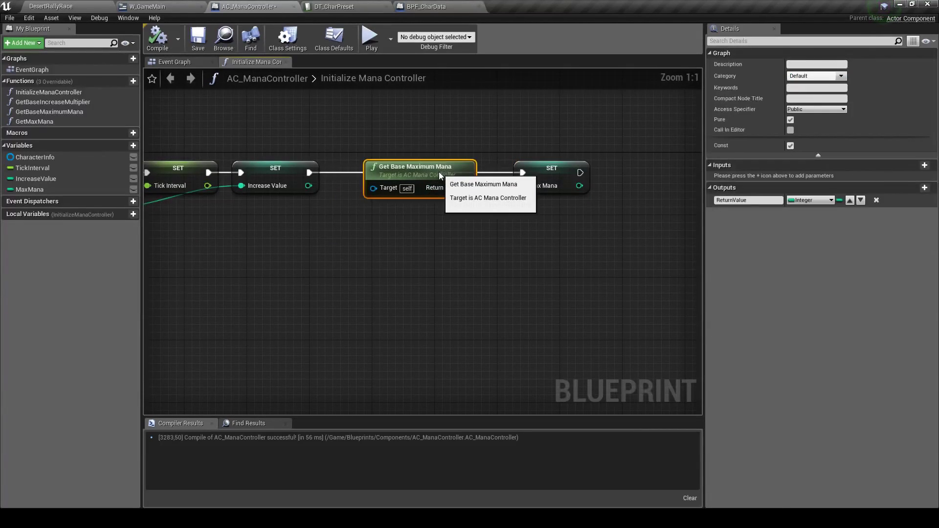
left_click(526, 176)
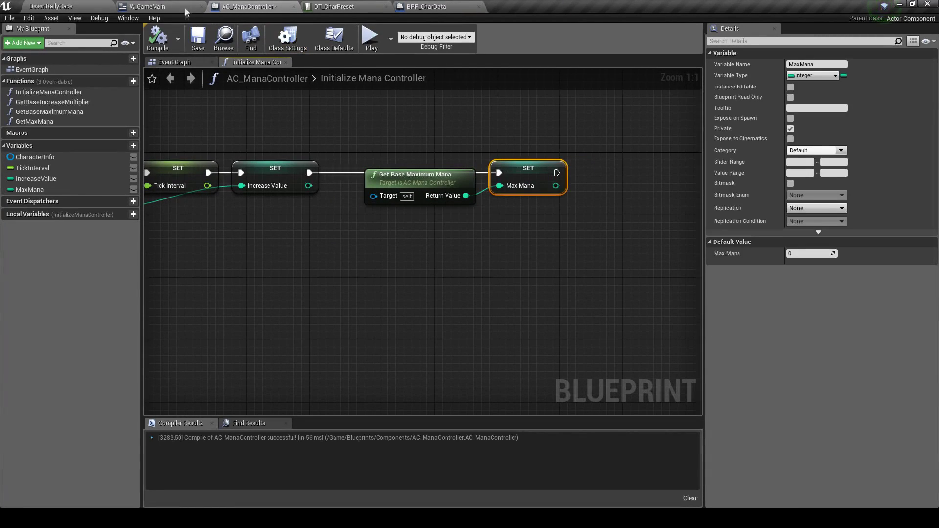
scroll(477, 189, "down", 4)
mouse_move(478, 189)
right_mouse_down()
mouse_move(354, 196)
mouse_move(484, 210)
right_mouse_up()
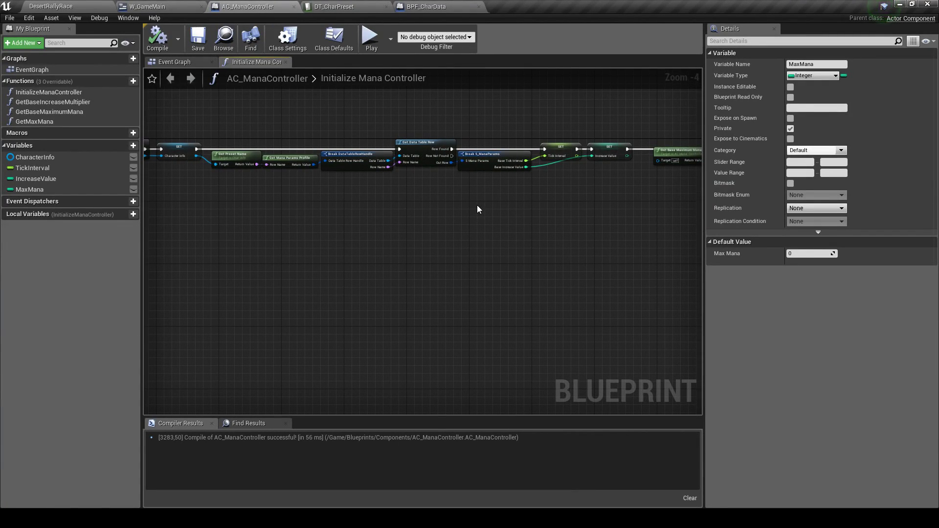
key("Home")
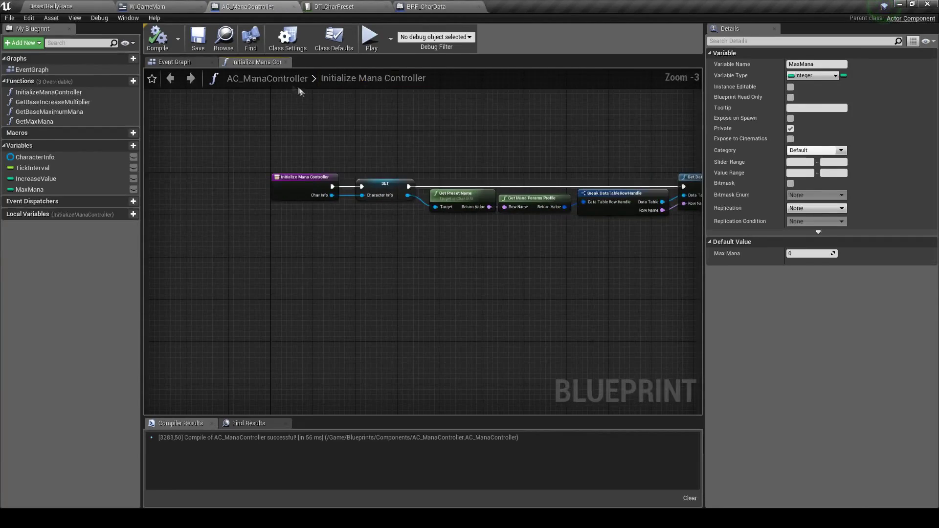
Pan along the chain's end, then create a new function
scroll(304, 95, "down", 1)
right_click_drag(383, 121, 252, 163)
scroll(345, 162, "up", 4)
left_click(406, 142)
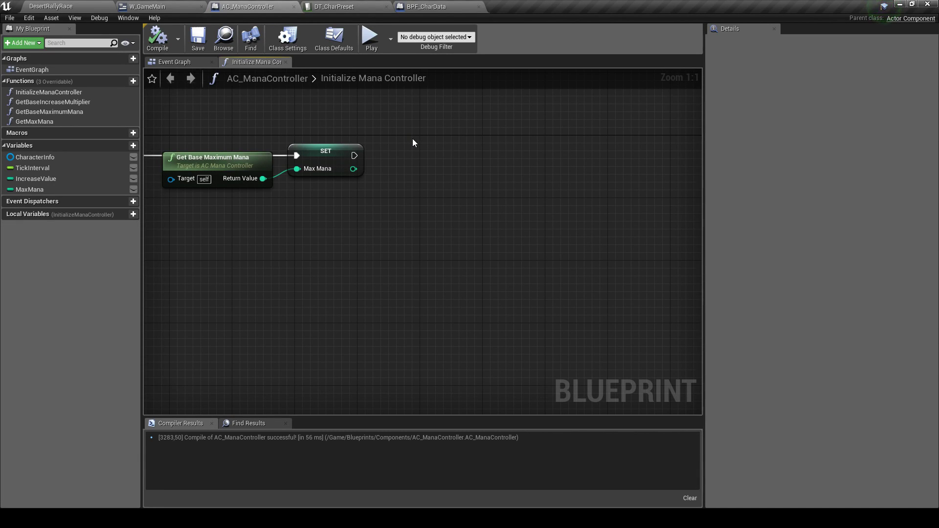
right_click_drag(380, 156, 348, 198)
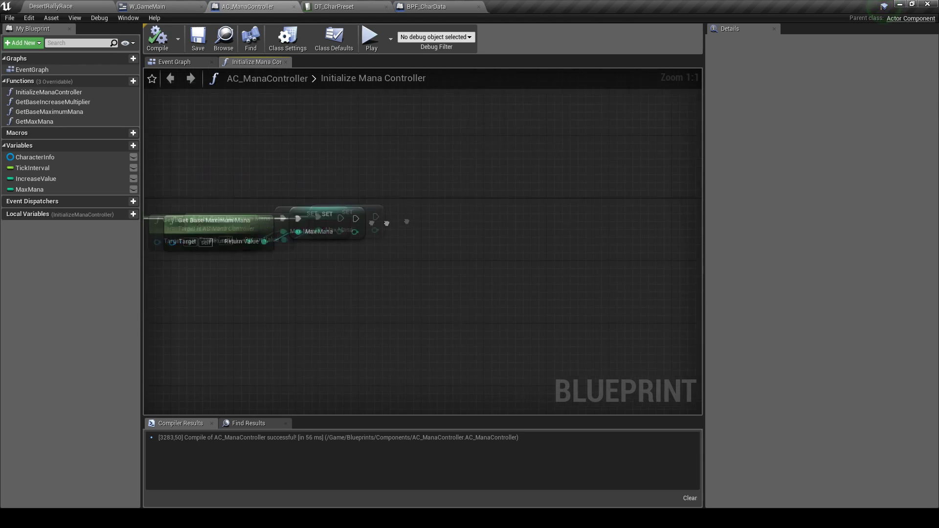
left_click_drag(330, 195, 454, 209)
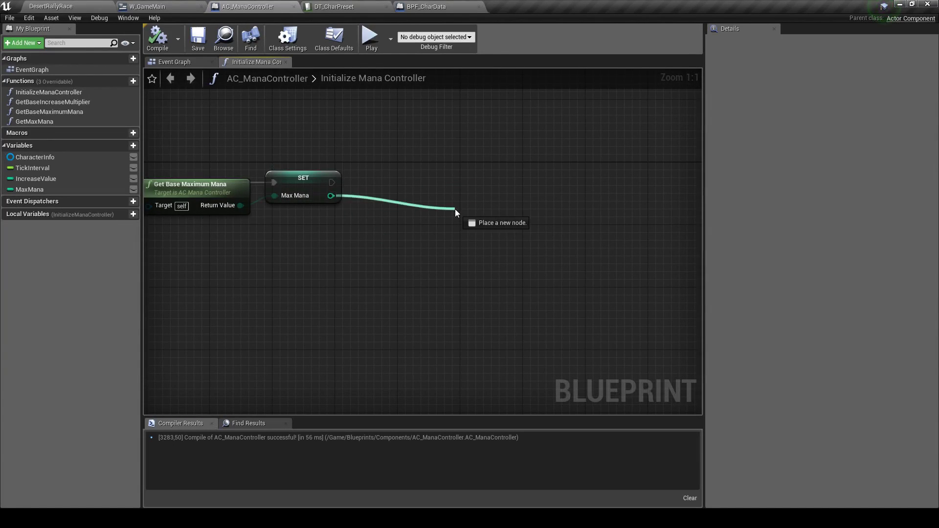
left_click(409, 228)
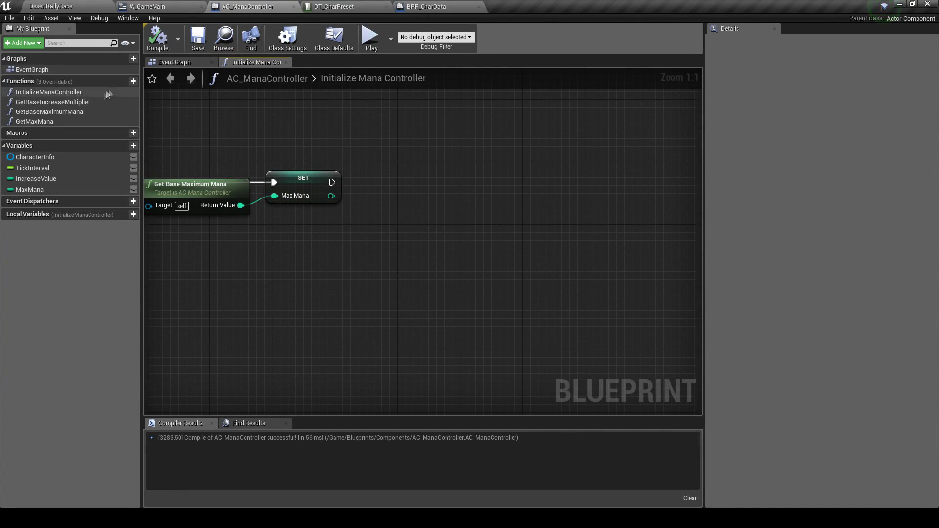
left_click(133, 81)
Name the new function StartIncreaseTimer and add a Max Mana getter to it
type("Start")
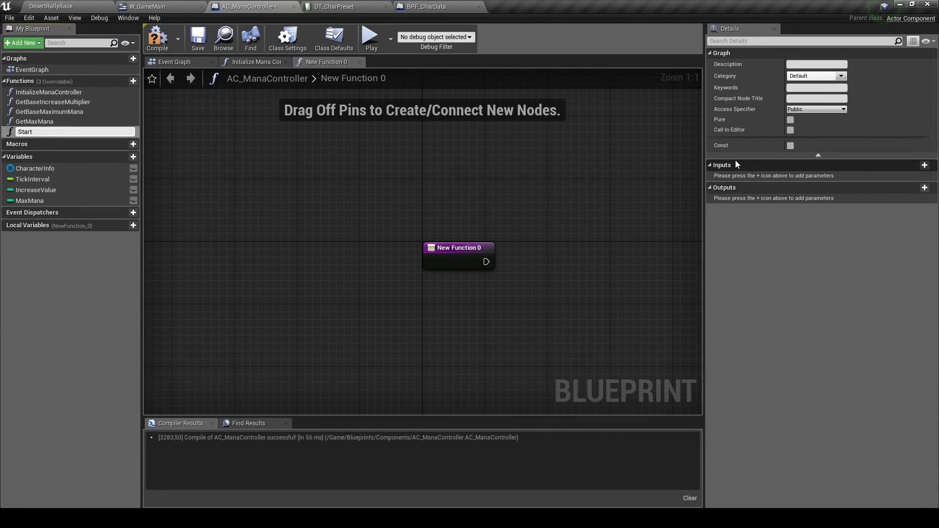
type("IncreaseTimer")
key("Return")
right_click_drag(668, 169, 447, 159)
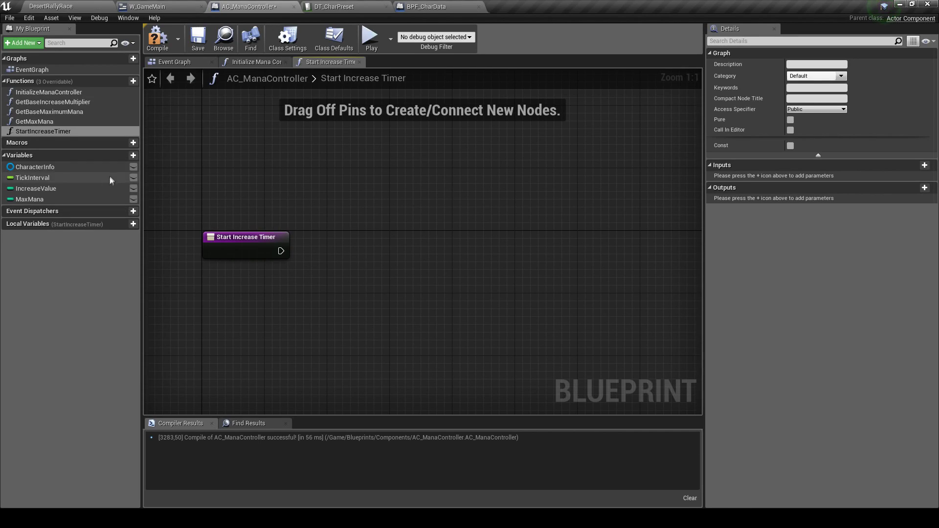
left_click_drag(29, 199, 325, 301)
left_click(263, 290)
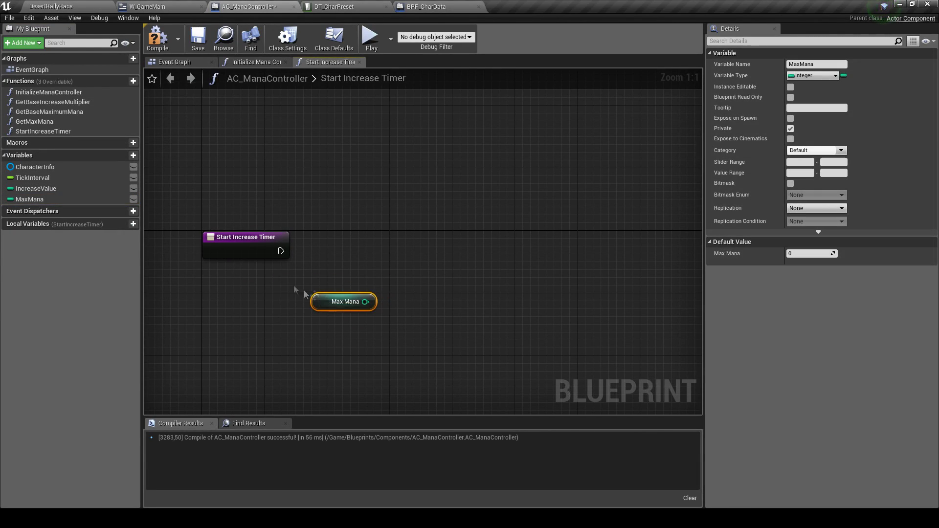
Create a private Integer variable CurrentMana and add its getter to the graph
left_click(121, 156)
type("Current")
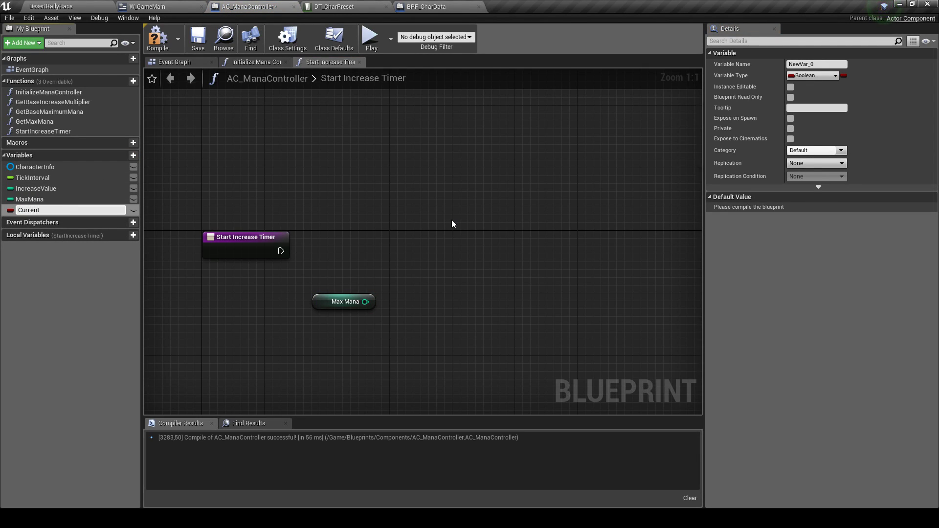
type("Mana")
key("Return")
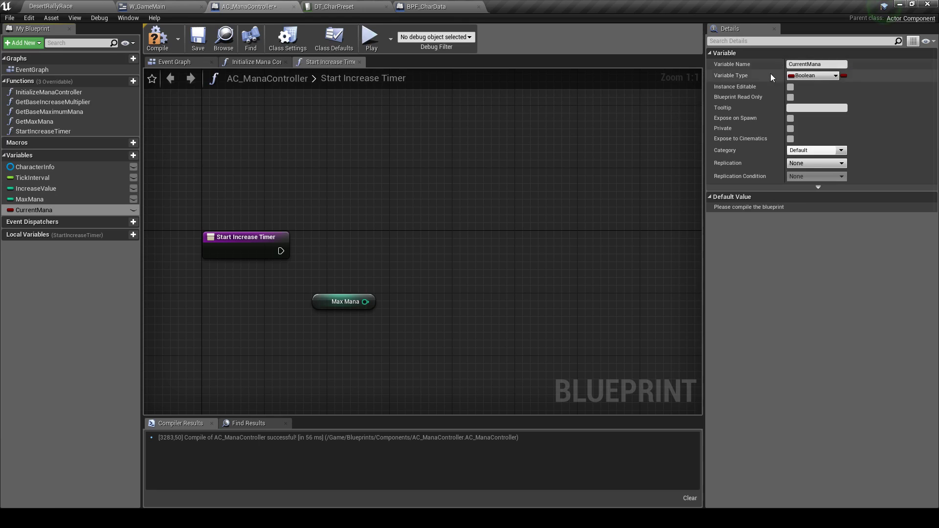
left_click(812, 75)
left_click(728, 120)
left_click(790, 128)
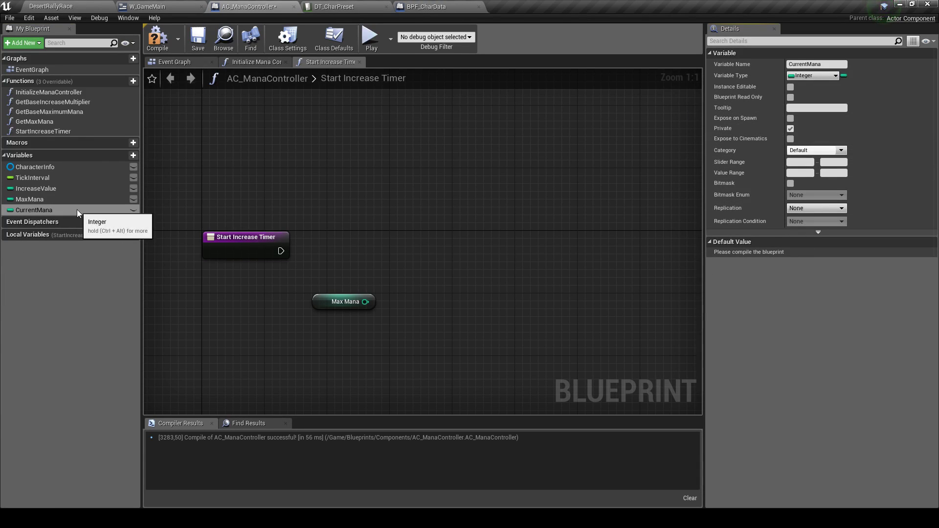
left_click_drag(57, 215, 307, 272)
left_click(325, 290)
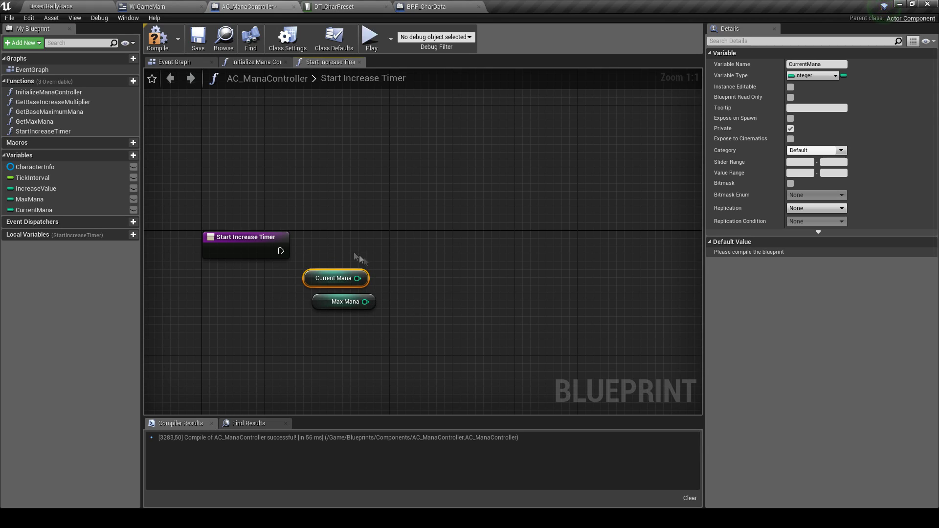
Build an Integer < Integer comparison of Current Mana against Max Mana
left_click_drag(357, 278, 404, 283)
type("<")
key("Up")
key("Return")
mouse_move(365, 301)
left_mouse_down()
mouse_move(414, 306)
mouse_move(417, 283)
left_mouse_up()
left_click_drag(345, 306, 337, 298)
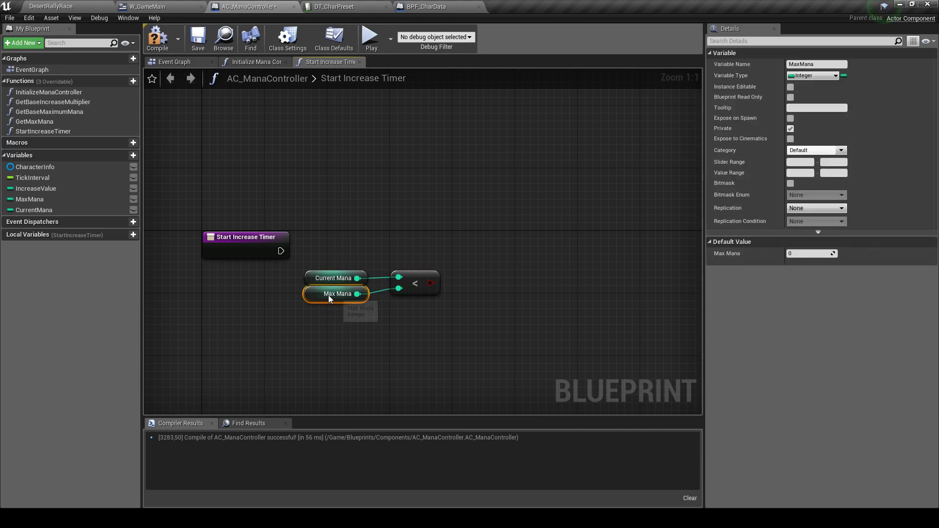
Add a Branch after the entry node using the comparison as Condition, and compile
left_click(460, 247)
left_click_drag(430, 284, 465, 276)
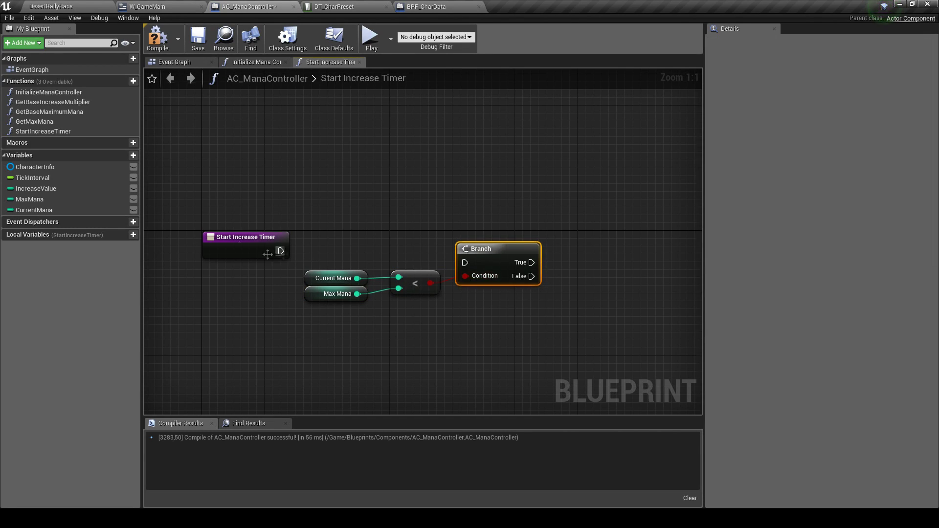
mouse_move(281, 251)
left_mouse_down()
mouse_move(465, 262)
mouse_move(481, 237)
left_mouse_up()
mouse_move(298, 264)
left_mouse_down()
mouse_move(429, 312)
mouse_move(420, 281)
left_mouse_up()
left_click(454, 286)
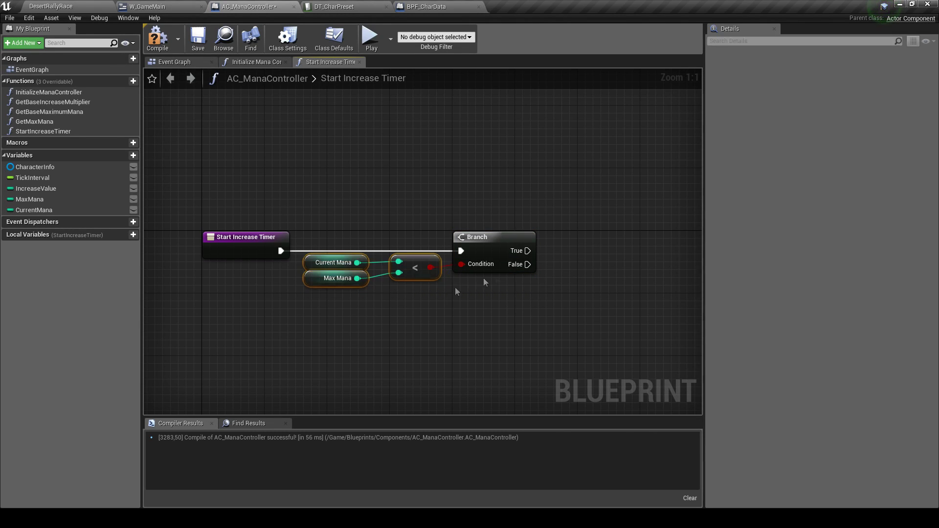
right_click_drag(517, 262, 418, 248)
left_click(157, 40)
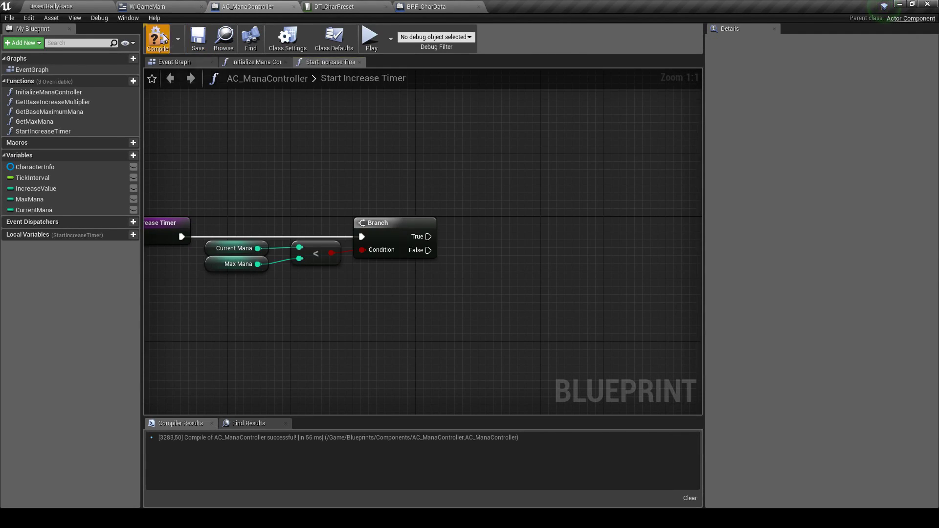
mouse_move(443, 203)
right_mouse_down()
mouse_move(514, 157)
mouse_move(452, 245)
right_mouse_up()
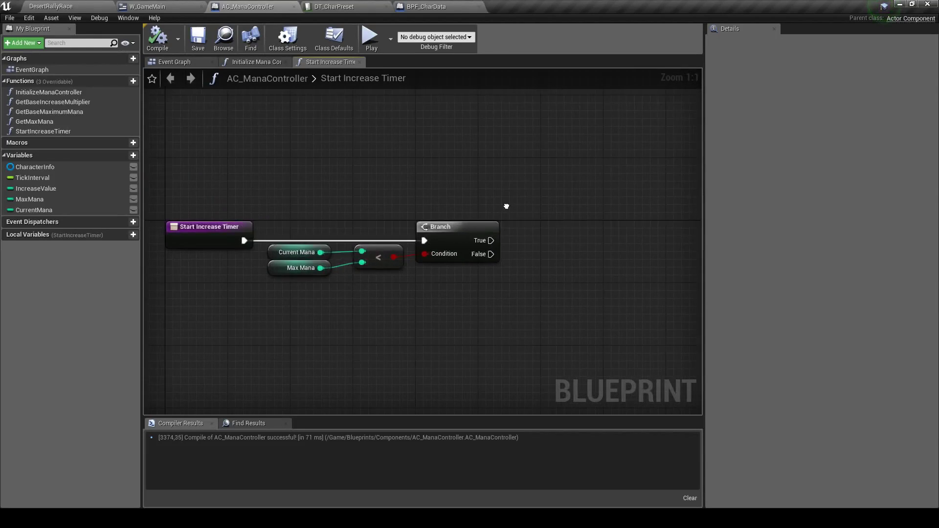
scroll(474, 314, "down", 1)
scroll(589, 372, "up", 1)
left_click_drag(409, 238, 550, 233)
Add a Set Timer by Function Name node on the Branch's True output
type("setti")
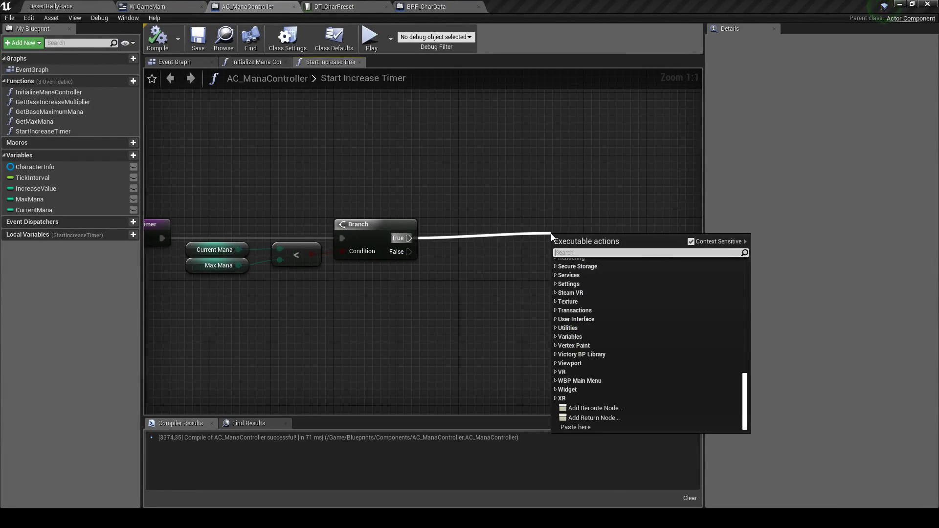
type("mer")
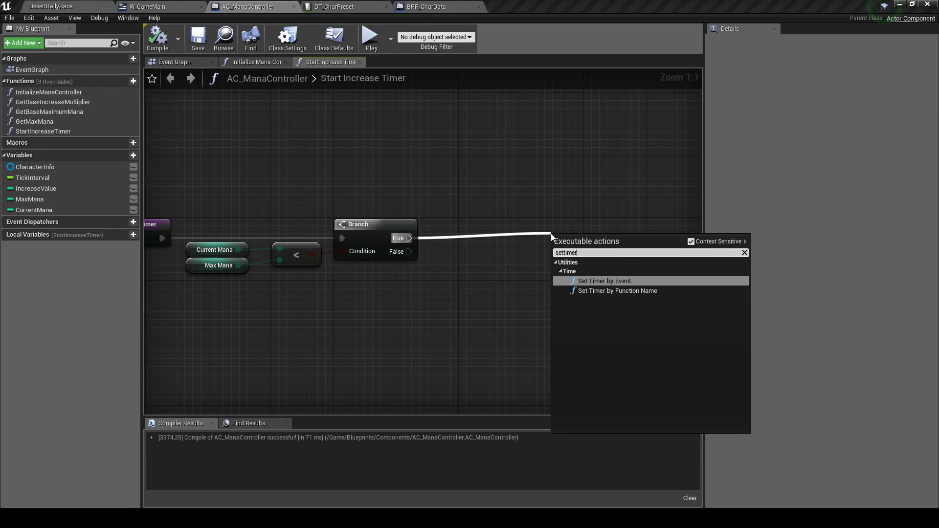
key("Down")
key("Return")
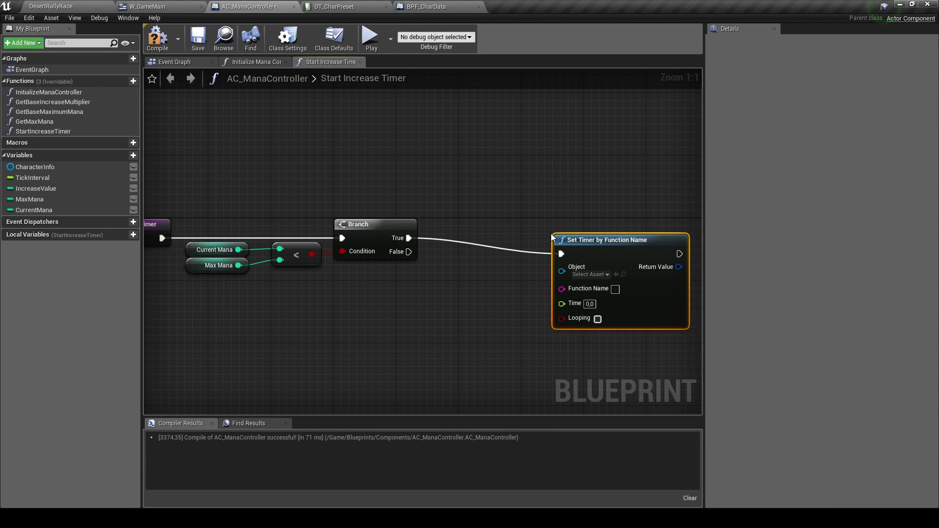
key("q")
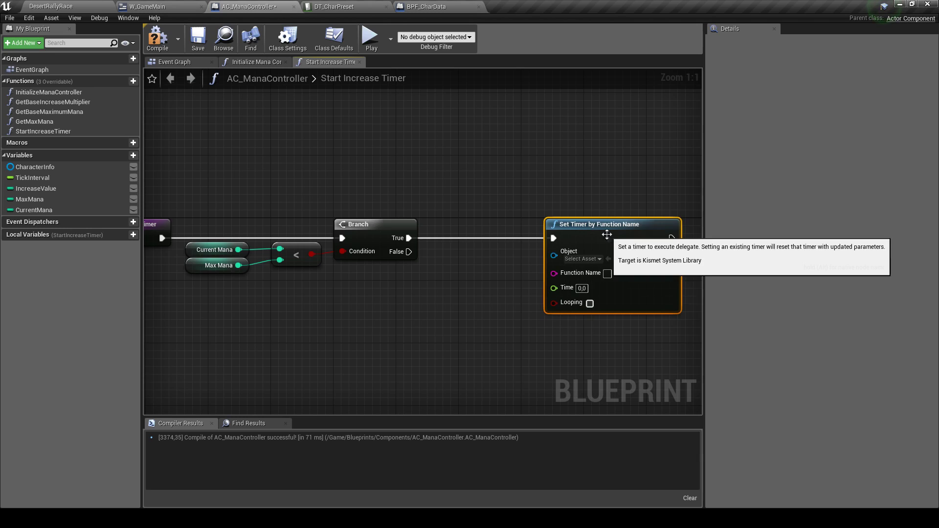
right_click_drag(607, 234, 389, 218)
Promote the timer's Return Value to a new variable named TH_IncreaseMana
right_click(407, 233)
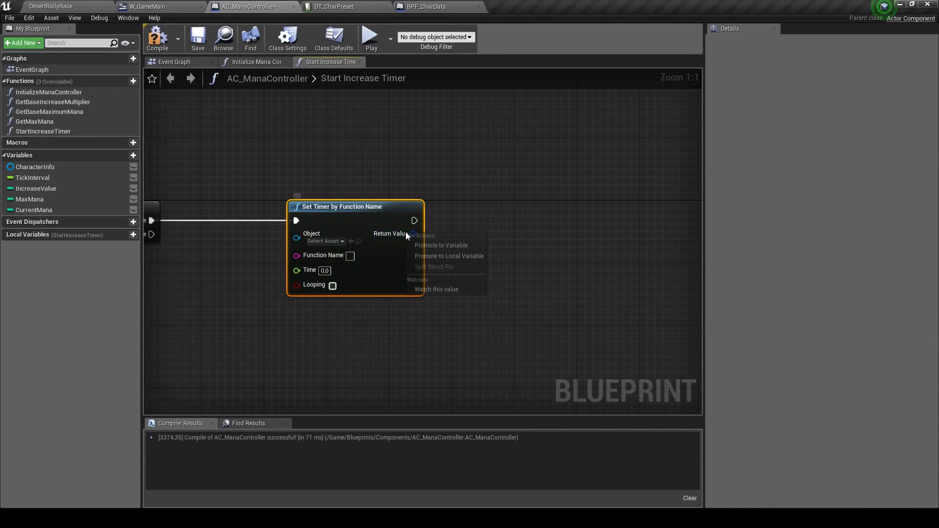
left_click(451, 245)
type("TH_IncreaseM")
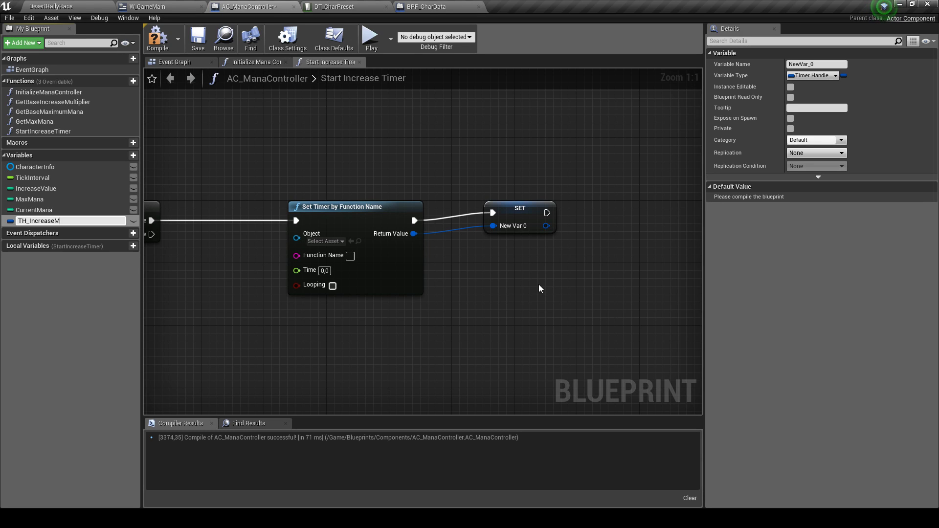
type("ana")
key("Return")
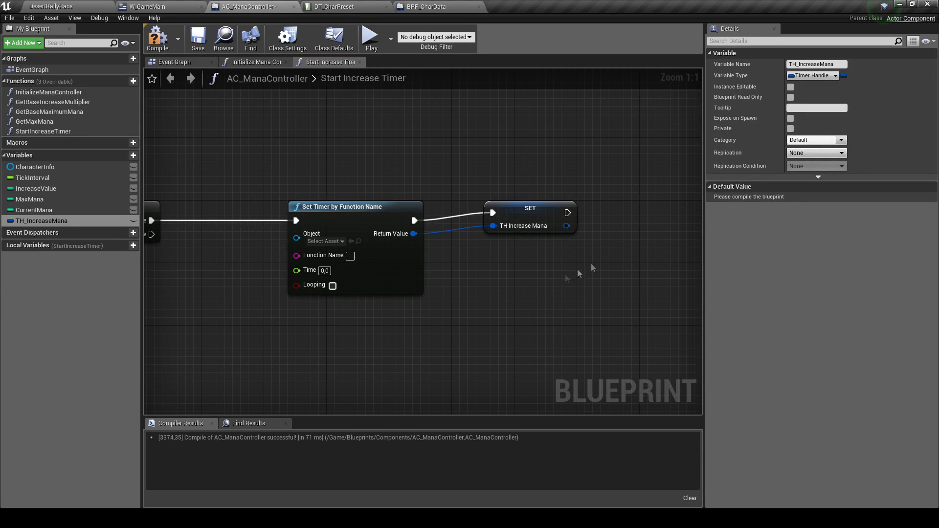
left_click(532, 221)
left_click_drag(532, 221, 500, 229)
Make TH_IncreaseMana private, then compile and save the blueprint
left_click(790, 129)
left_click(158, 40)
left_click(198, 39)
Shift the timer nodes right and add Is Timer Active by Handle fed by a TH_IncreaseMana getter
mouse_move(274, 188)
left_mouse_down()
mouse_move(487, 234)
mouse_move(643, 237)
left_mouse_up()
right_click_drag(134, 315, 369, 318)
left_click(368, 318)
left_click_drag(77, 224, 333, 268, "ctrl")
left_click_drag(388, 274, 454, 261)
type("active")
key("Return")
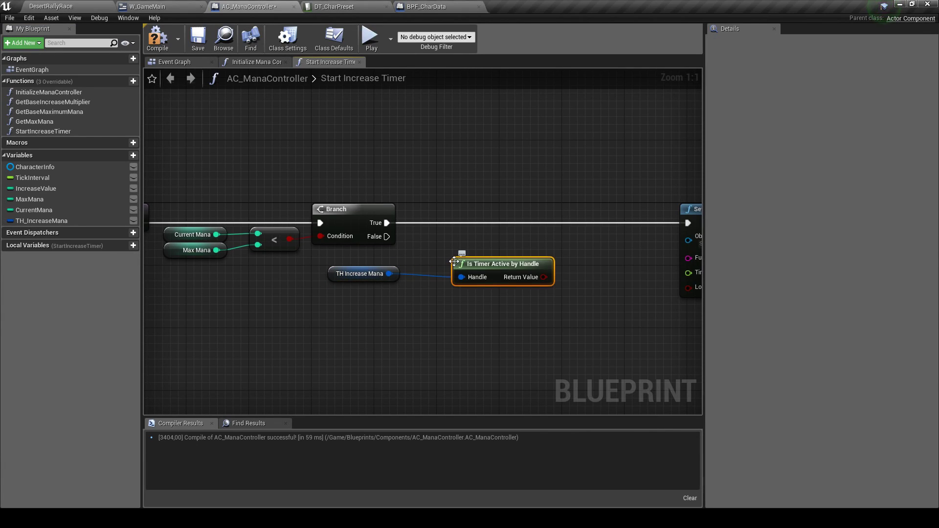
Insert a second Branch after the first Branch's True, conditioned on Is Timer Active, with False running Set Timer
left_click_drag(459, 266, 429, 266)
right_click_drag(486, 228, 429, 220)
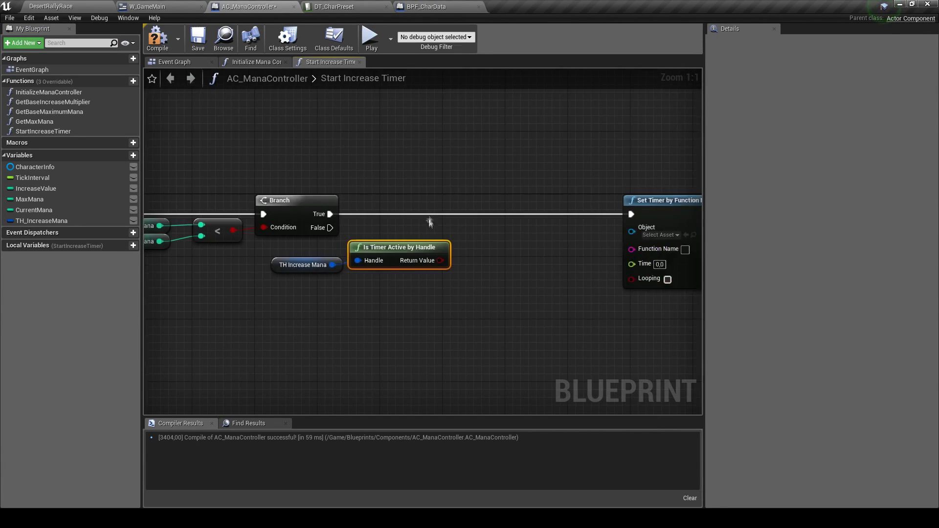
key("b")
left_click(411, 193)
mouse_move(330, 214)
left_mouse_down()
mouse_move(419, 214)
mouse_move(463, 231)
mouse_move(440, 260)
left_mouse_up()
left_click_drag(387, 247, 448, 254)
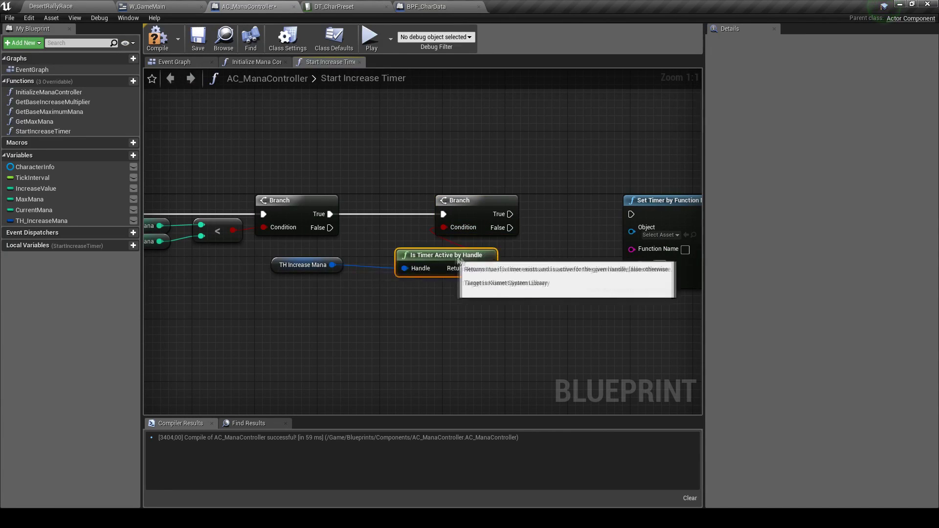
left_click_drag(283, 264, 337, 264)
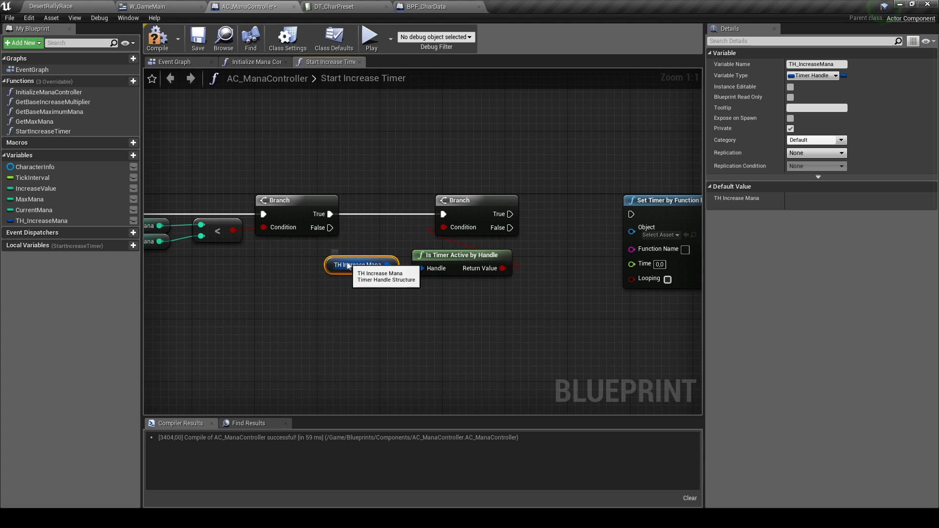
right_click_drag(428, 236, 342, 234)
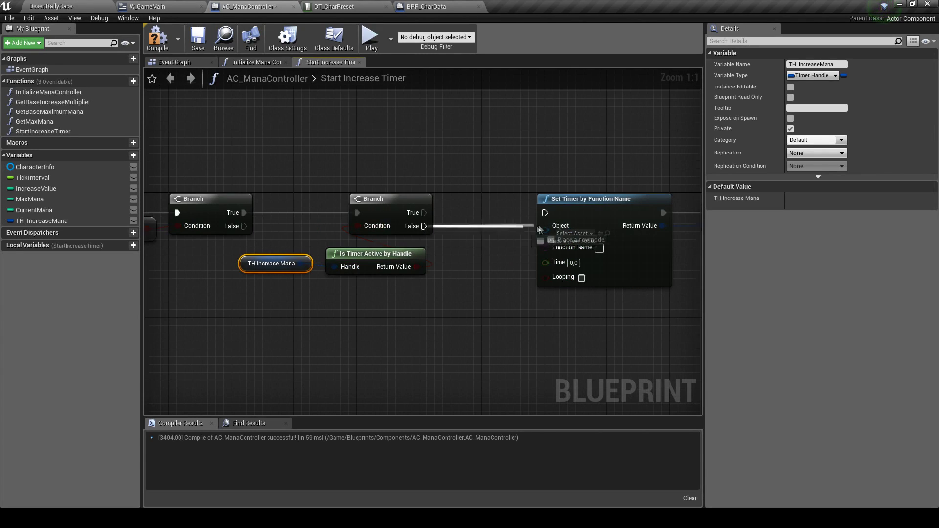
left_click_drag(424, 226, 546, 212)
Rearrange the timer check nodes and move Set Timer and SET further right
left_click_drag(374, 308, 273, 267)
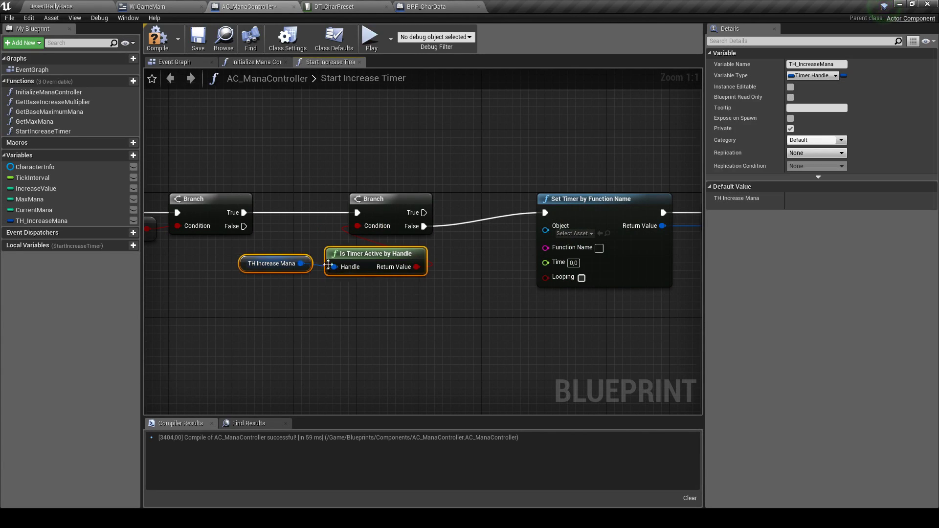
left_click_drag(381, 254, 405, 246)
left_click(430, 218)
right_click_drag(438, 181, 368, 162)
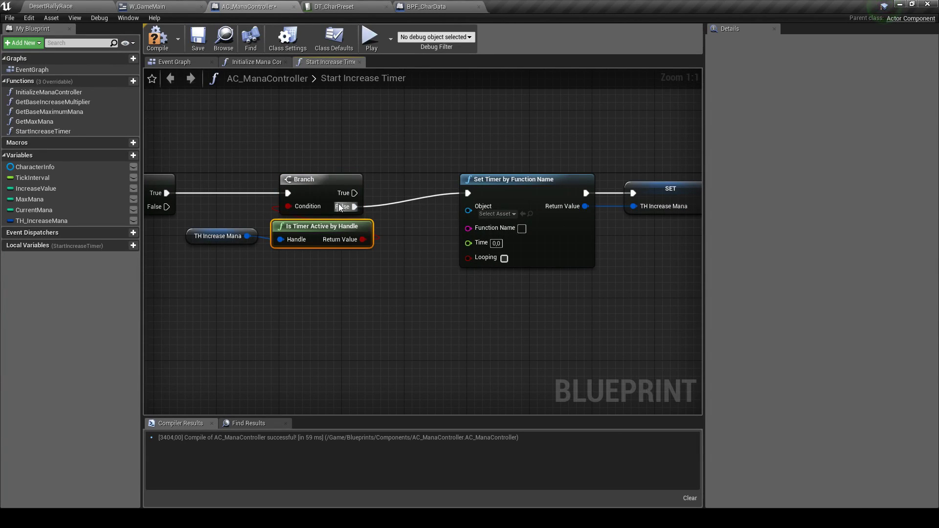
right_click_drag(513, 268, 376, 265)
left_click(521, 284)
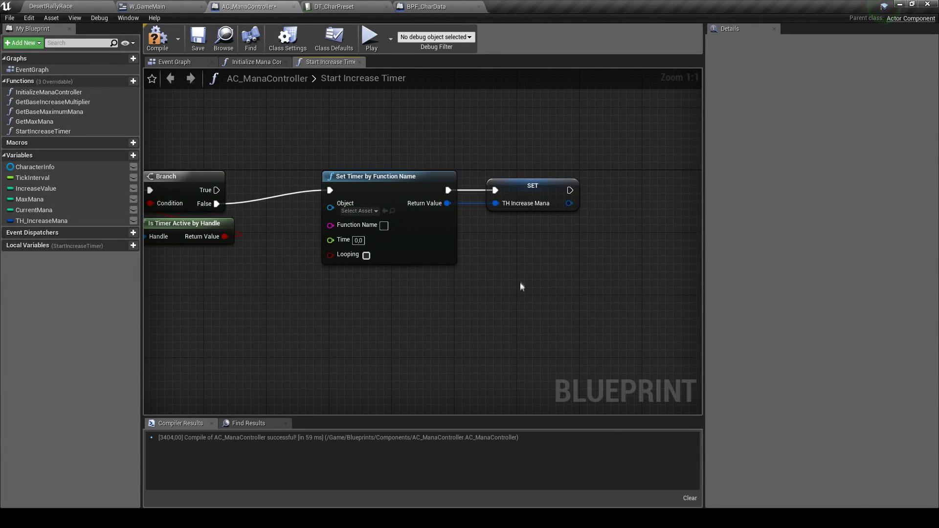
mouse_move(332, 290)
right_mouse_down()
mouse_move(479, 287)
mouse_move(220, 273)
right_mouse_up()
mouse_move(422, 249)
left_mouse_down()
mouse_move(367, 194)
mouse_move(516, 194)
left_mouse_up()
left_click(309, 256)
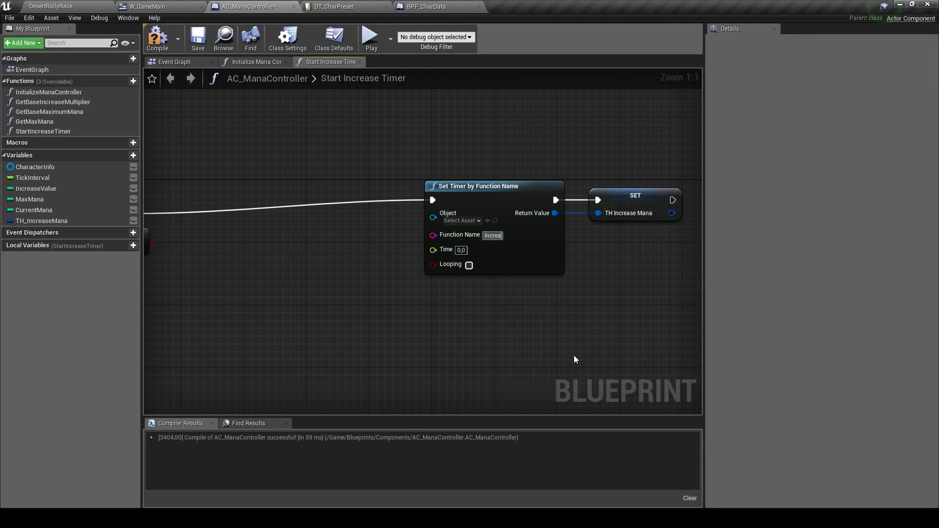
Set the timer's Function Name to UpdateIncreaseMana, enable Looping, feed Time from a TickInterval getter, and save
type("U")
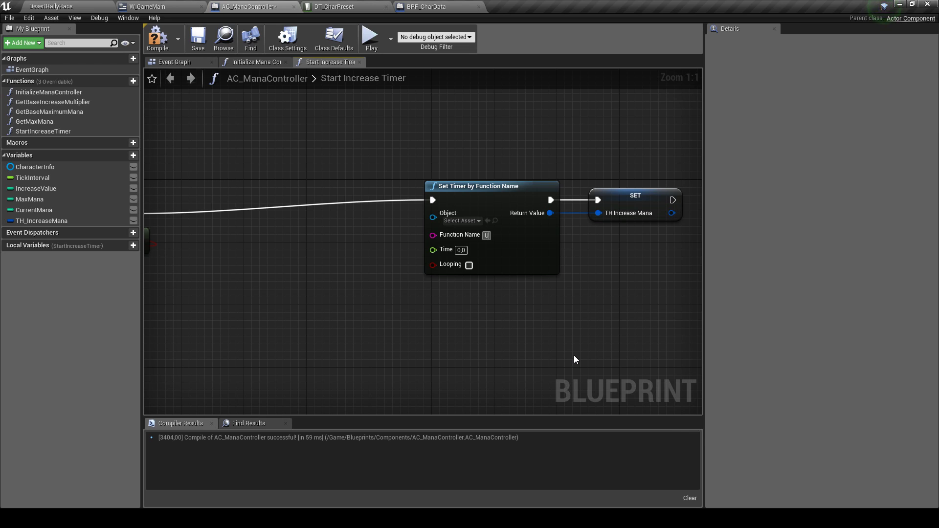
type("pdateIncreaseMana")
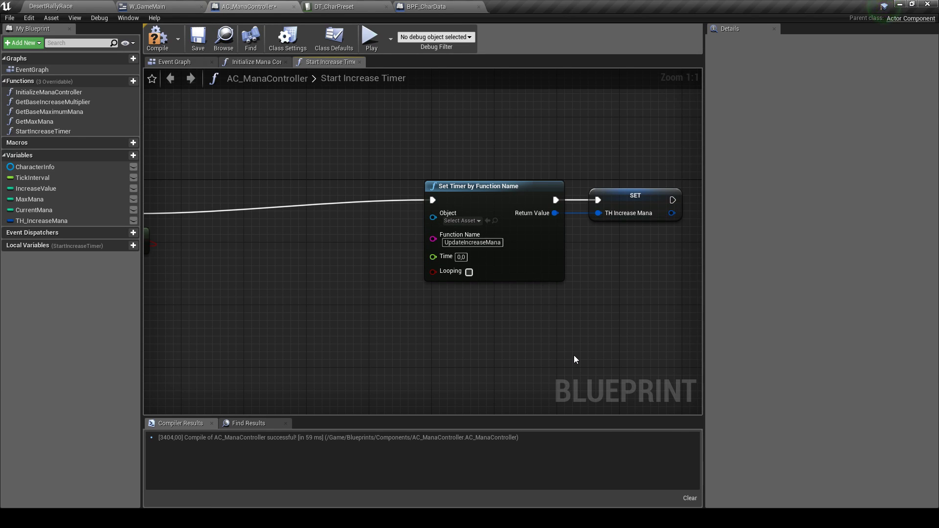
left_click(469, 272)
right_click_drag(404, 297, 446, 266)
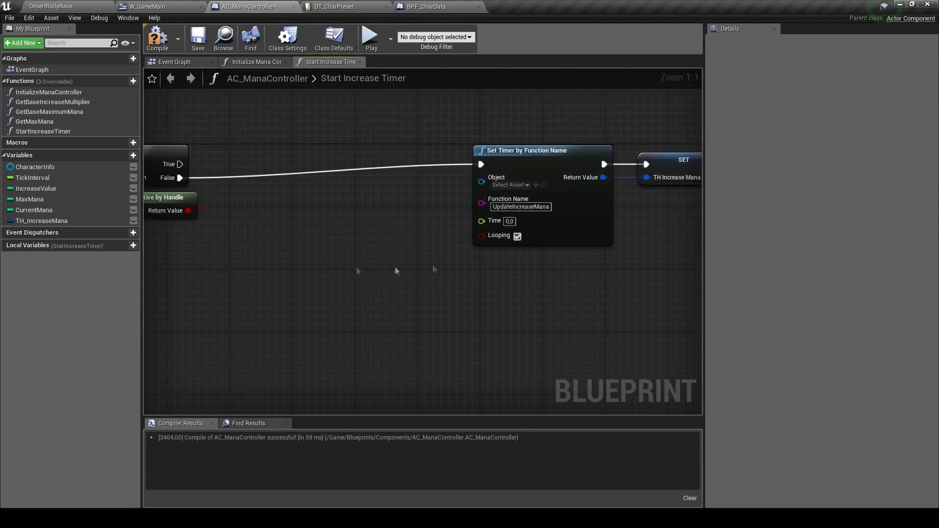
scroll(420, 255, "down", 2)
right_click_drag(480, 292, 356, 248)
mouse_move(32, 178)
left_mouse_down()
mouse_move(395, 265)
mouse_move(532, 221)
left_mouse_up()
left_click(395, 265)
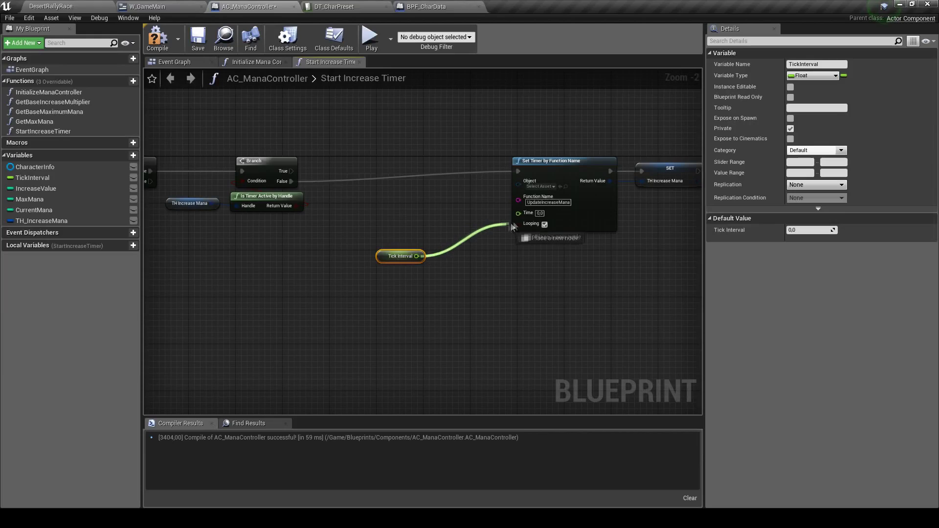
left_click(408, 255)
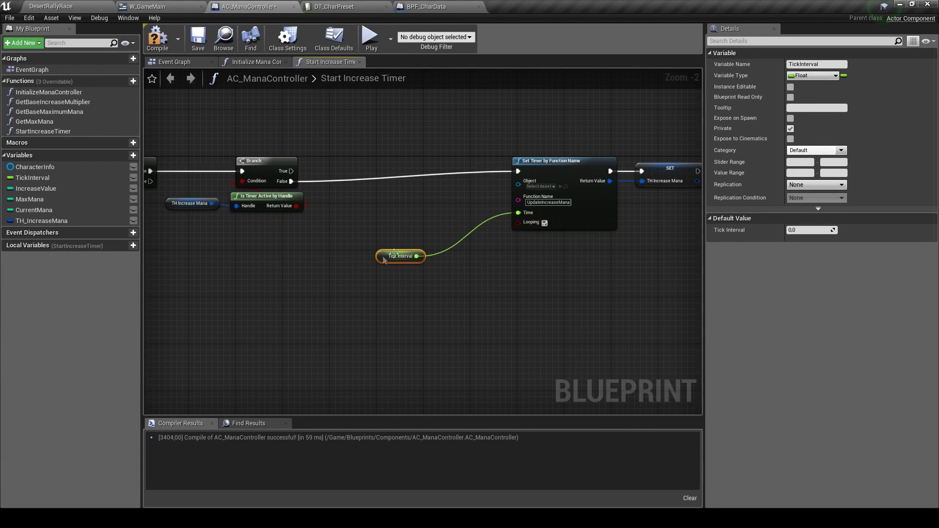
left_click_drag(376, 262, 453, 220)
left_click(204, 51)
Set CurrentMana and MaxMana Replication to Replicated
right_click_drag(441, 278, 279, 258)
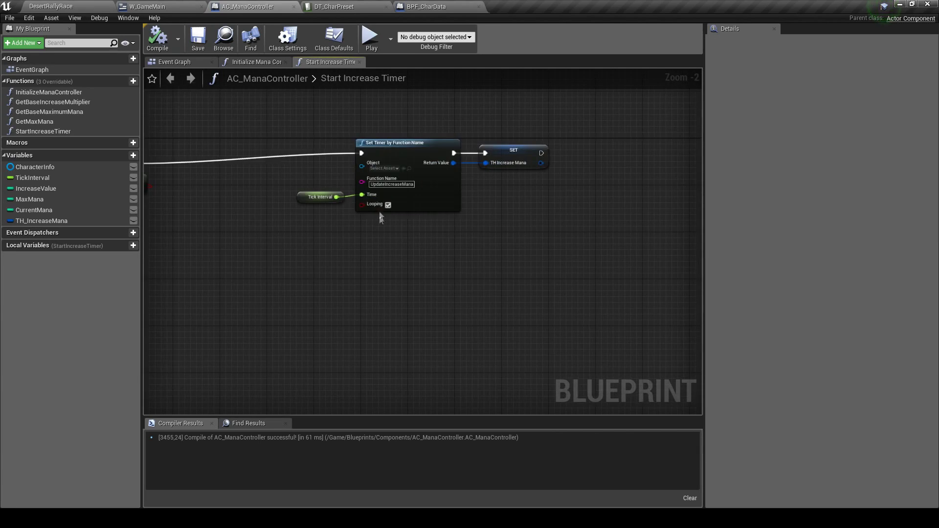
scroll(348, 205, "up", 2)
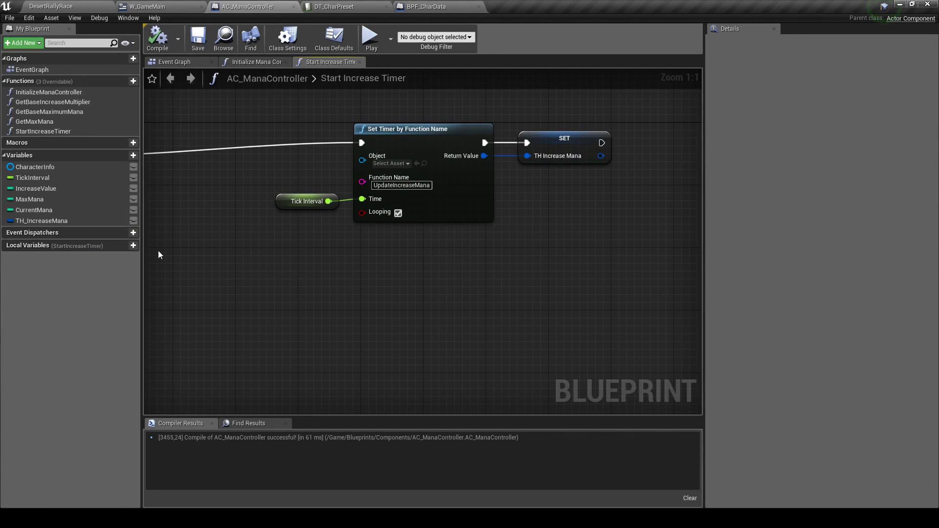
left_click(71, 211)
left_click(816, 208)
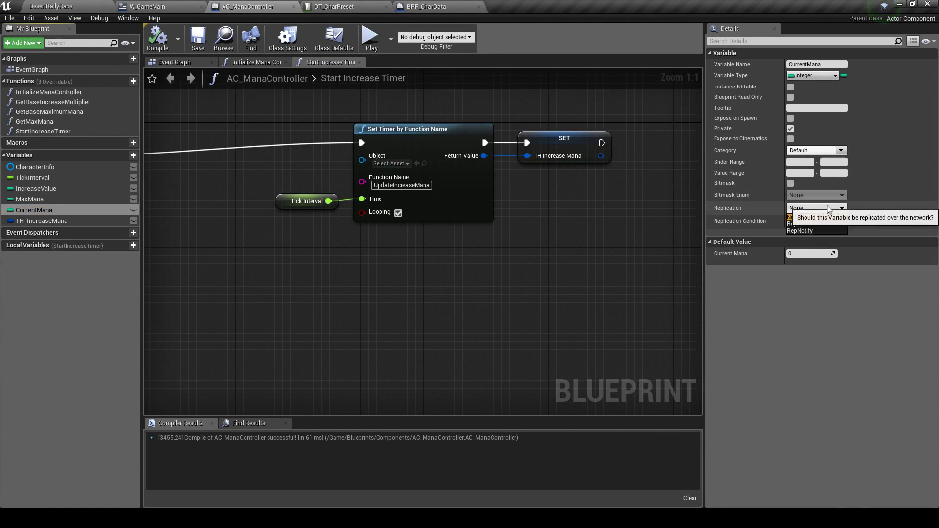
left_click(811, 223)
left_click(29, 199)
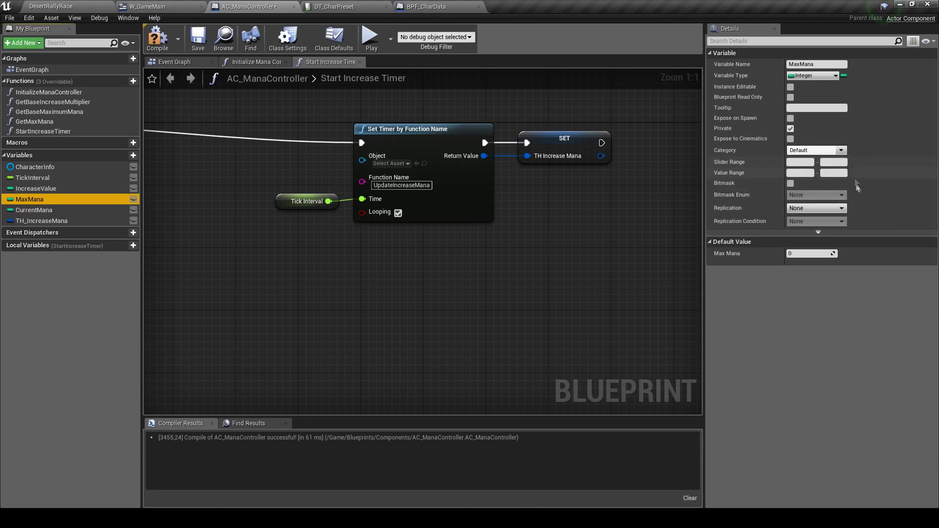
left_click(801, 207)
left_click(801, 224)
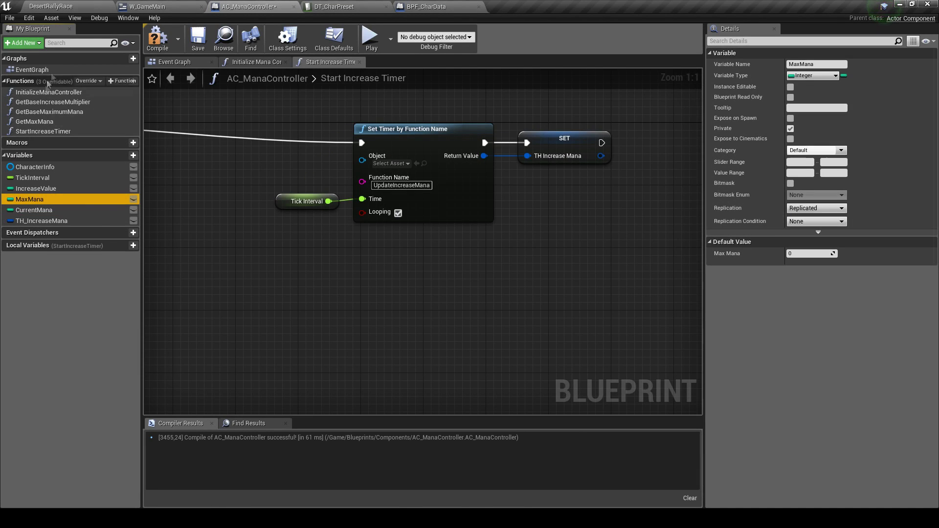
left_click(293, 43)
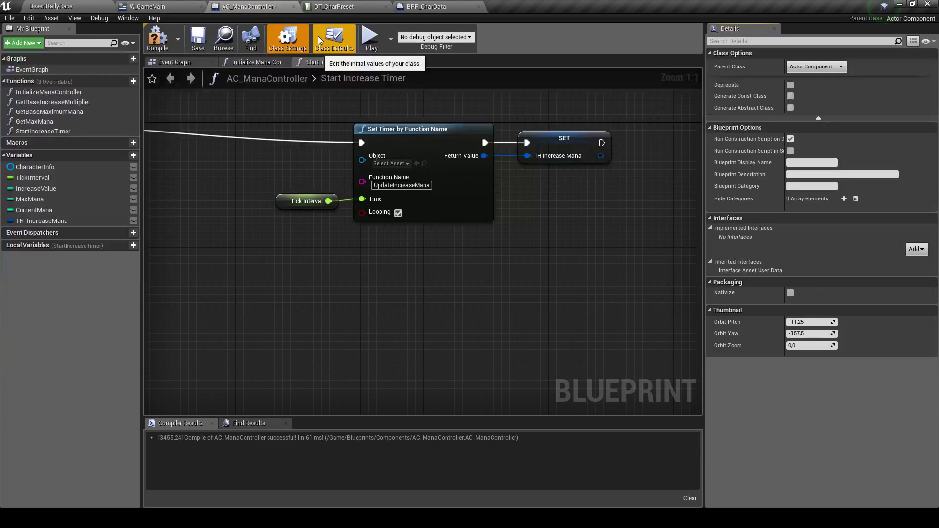
Turn on component replication in the class defaults and compile the mana controller
left_click(325, 39)
left_click(790, 255)
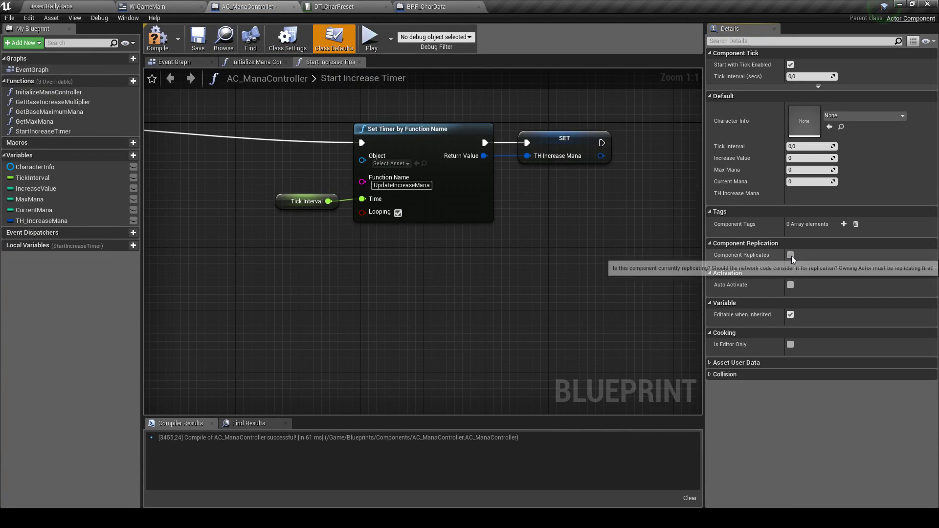
left_click(157, 39)
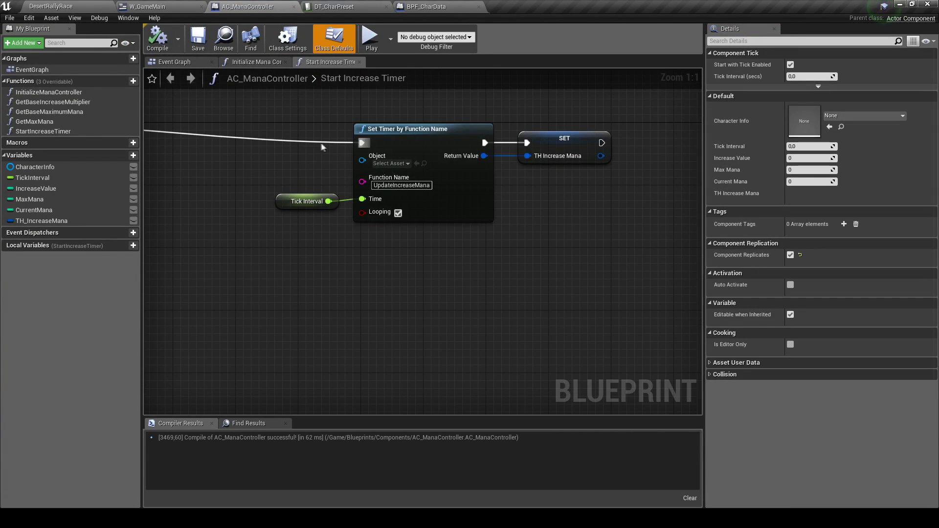
Set the IncreaseValue variable's Replication to Replicated
right_click_drag(198, 107, 435, 146)
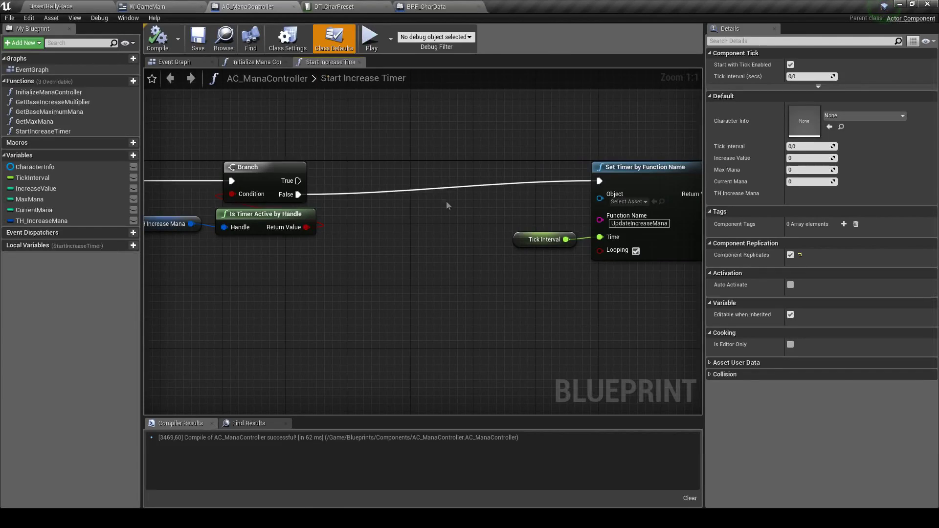
right_click_drag(446, 201, 296, 177)
left_click(393, 215)
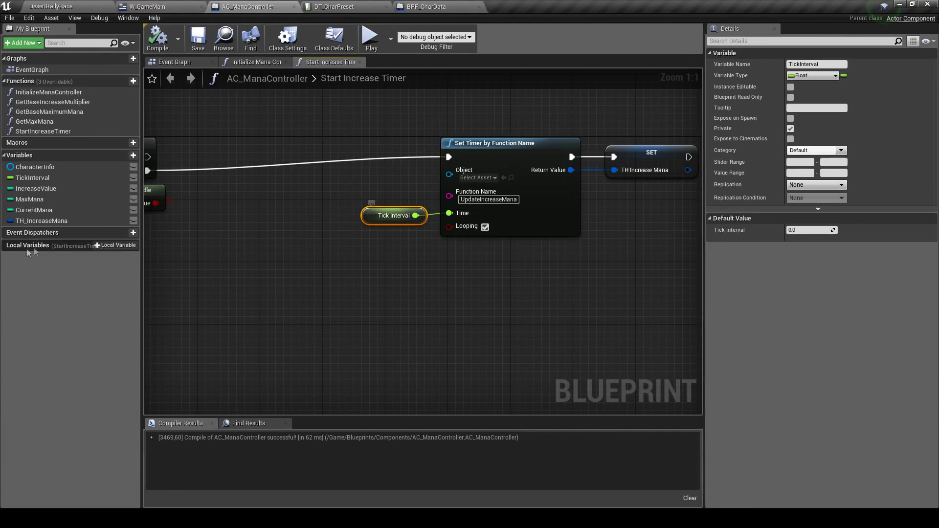
left_click(49, 199)
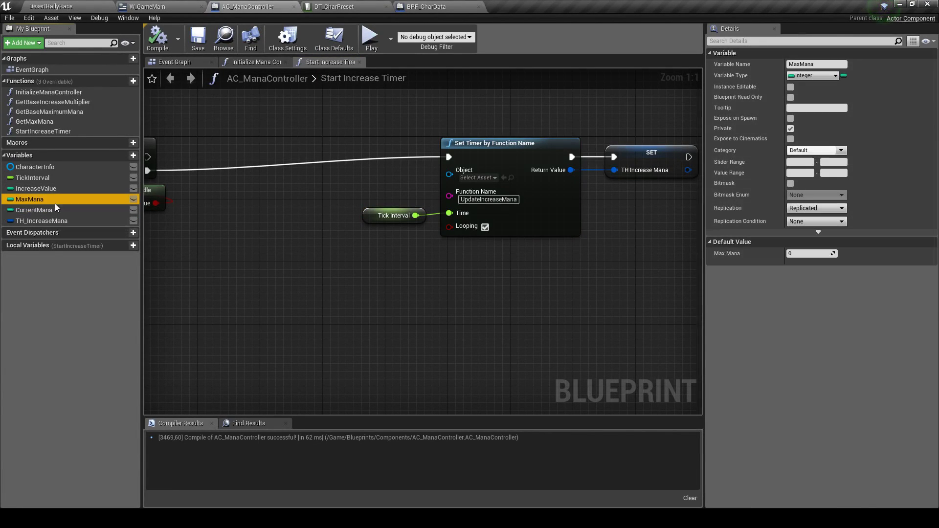
left_click(60, 200)
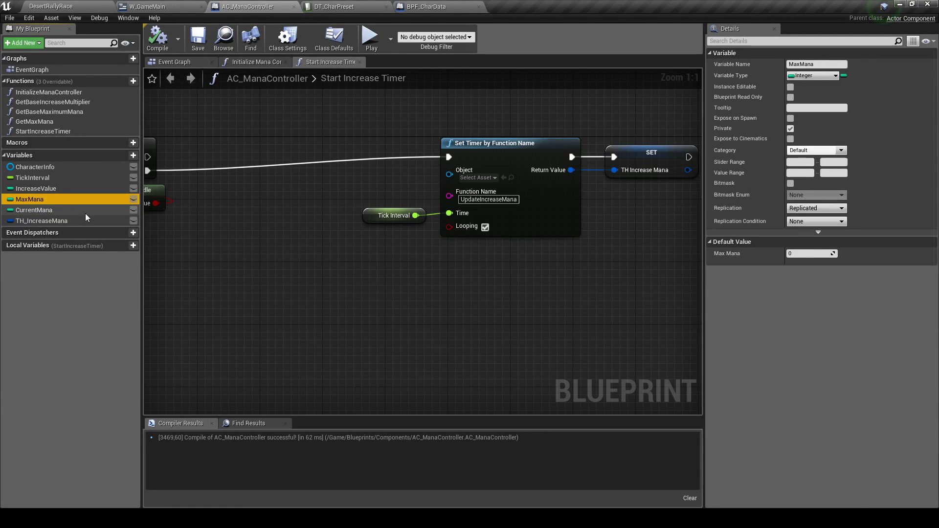
left_click(58, 188)
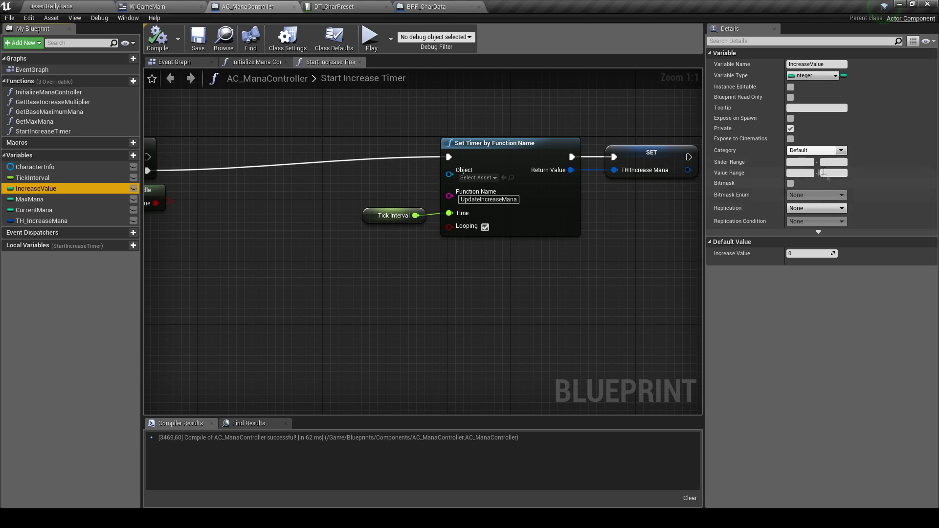
left_click(815, 208)
left_click(801, 222)
Save the AC_ManaController blueprint and return to the Set Timer by Function Name node
left_click(189, 43)
scroll(362, 218, "down", 3)
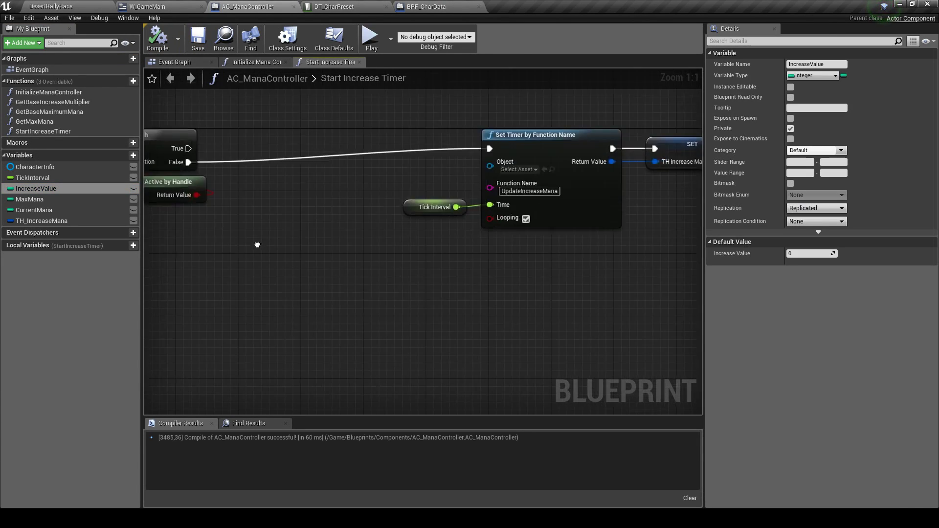
right_click_drag(362, 218, 357, 232)
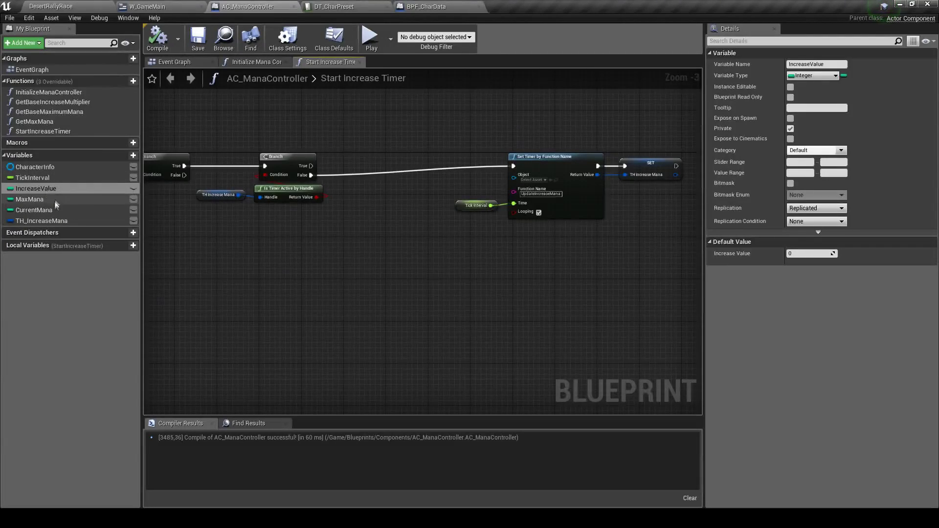
right_click_drag(503, 243, 329, 243)
scroll(329, 240, "up", 3)
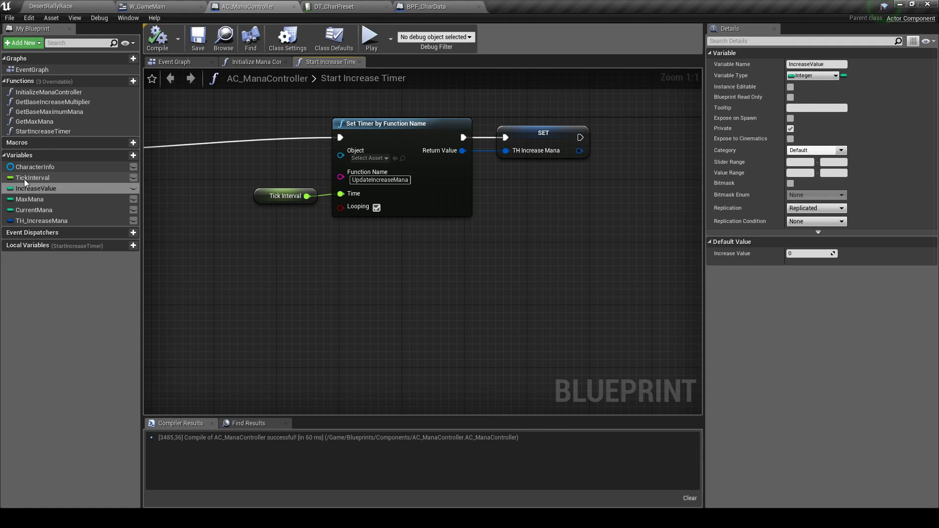
Reposition the Set Timer group and the TH Increase Mana / Is Timer Active nodes beside the Branch
scroll(218, 241, "down", 3)
right_click_drag(218, 242, 349, 238)
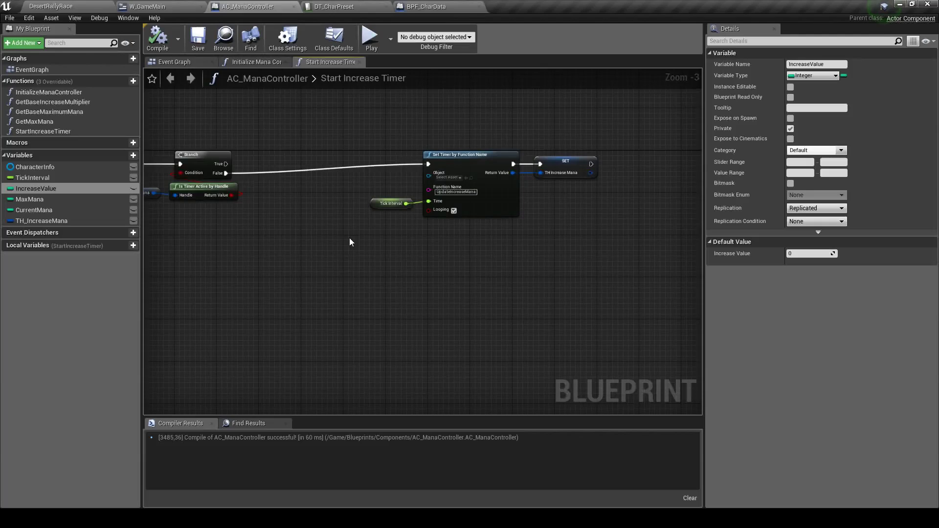
scroll(529, 231, "down", 1)
scroll(427, 257, "up", 2)
scroll(391, 132, "up", 2)
left_click_drag(391, 132, 640, 206)
left_click_drag(493, 131, 312, 132)
right_click_drag(312, 132, 497, 158)
left_click_drag(497, 158, 535, 158)
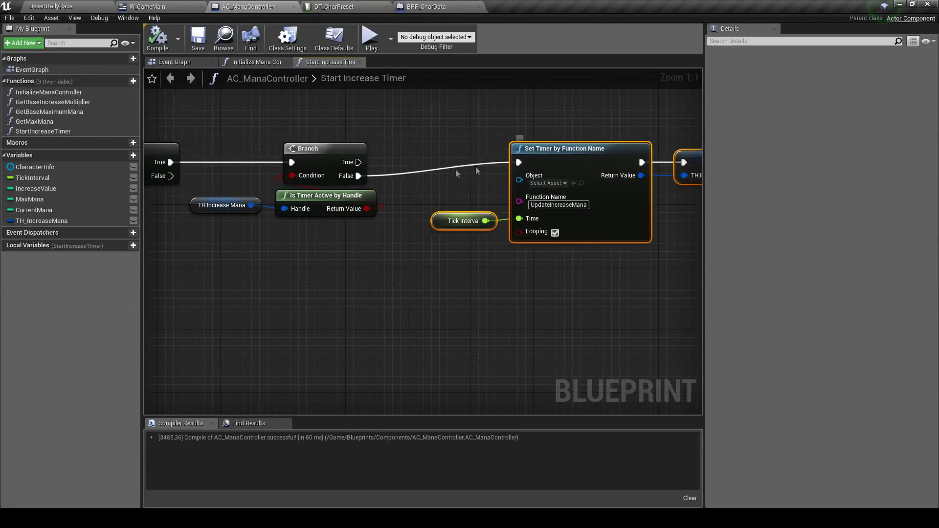
right_click_drag(456, 169, 562, 181)
left_click_drag(293, 202, 487, 252)
right_click_drag(476, 180, 372, 181)
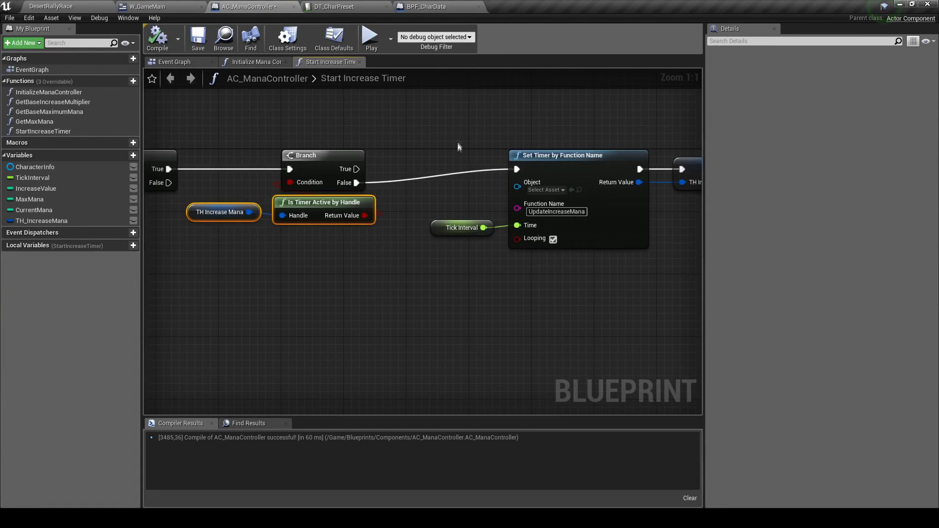
Close the Start Increase Timer graph and return to Initialize Mana Controller
scroll(151, 189, "down", 4)
left_click(239, 175)
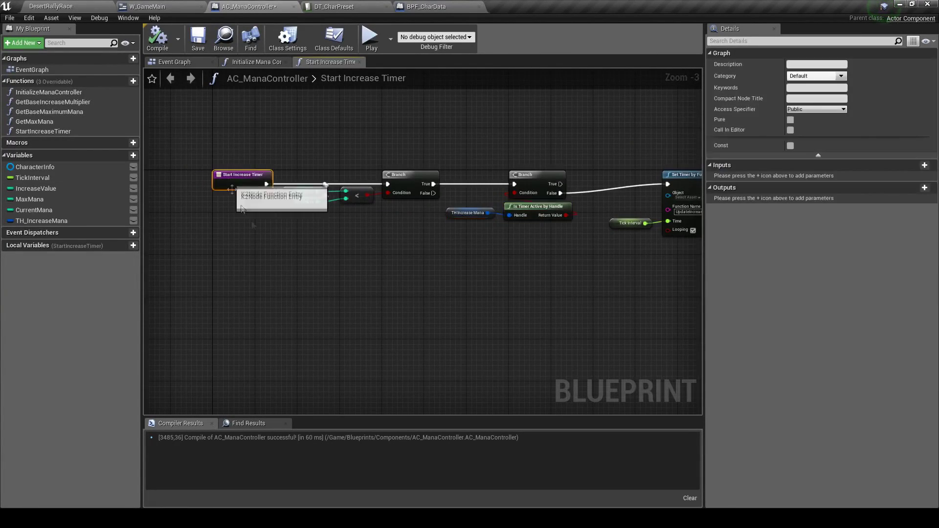
right_click_drag(438, 89, 327, 92)
left_click(360, 61)
right_click_drag(432, 192, 551, 195)
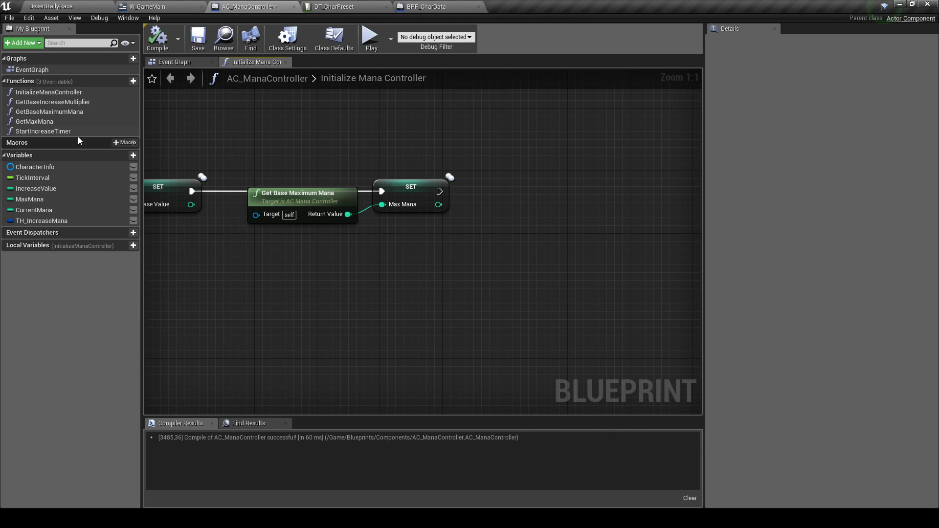
Place a Start Increase Timer call in the Initialize Mana Controller graph
mouse_move(54, 131)
left_mouse_down()
mouse_move(388, 146)
mouse_move(494, 171)
left_mouse_up()
left_click_drag(439, 191, 446, 196)
key("Escape")
left_click_drag(538, 175, 645, 175)
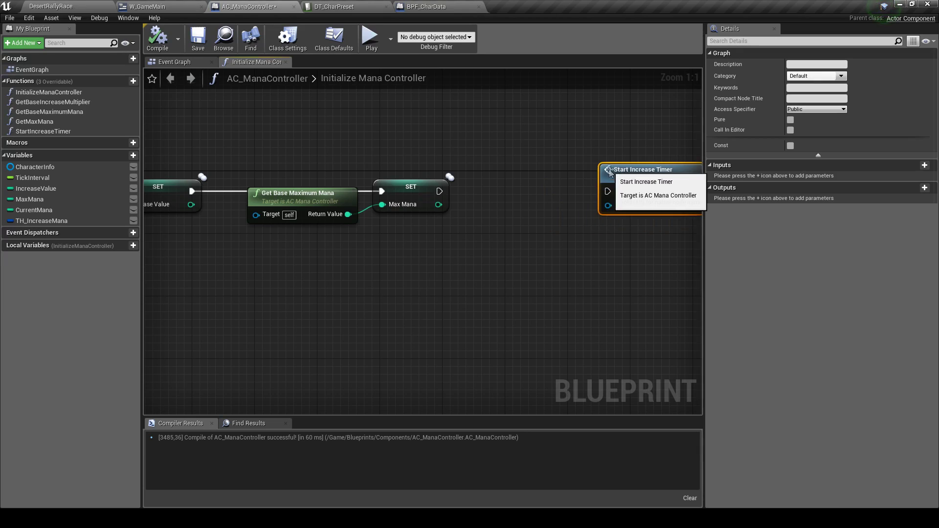
scroll(645, 196, "down", 3)
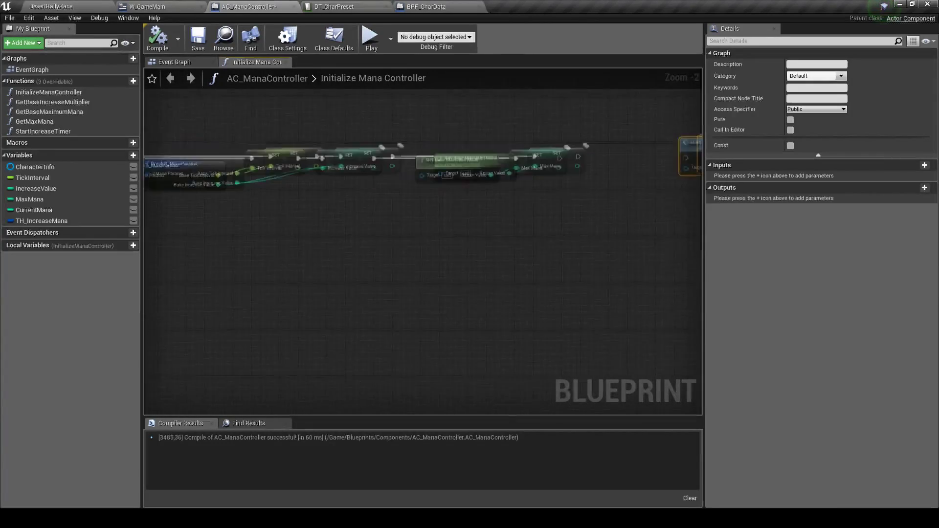
Add Character Info's Get Mana and use its return value to set Current Mana
left_click_drag(49, 166, 422, 248)
scroll(262, 249, "up", 2)
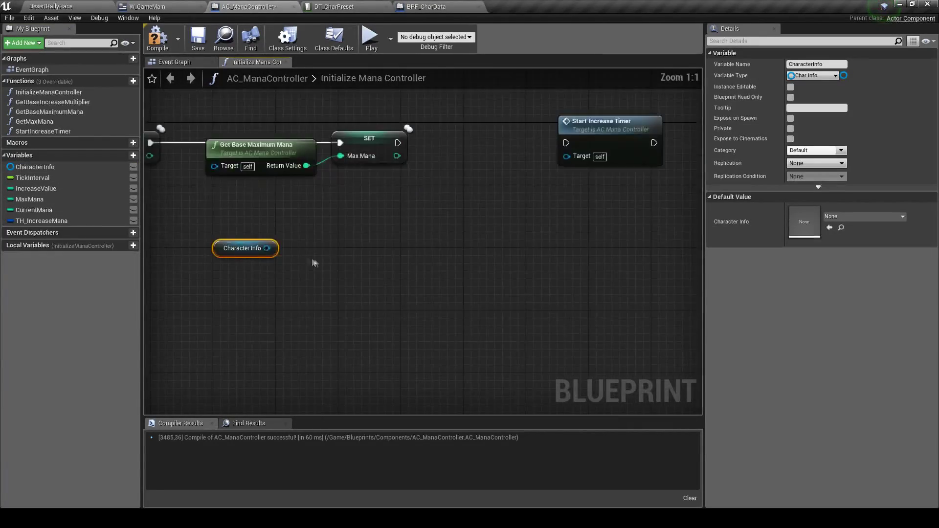
left_click_drag(262, 250, 345, 228)
type("ge")
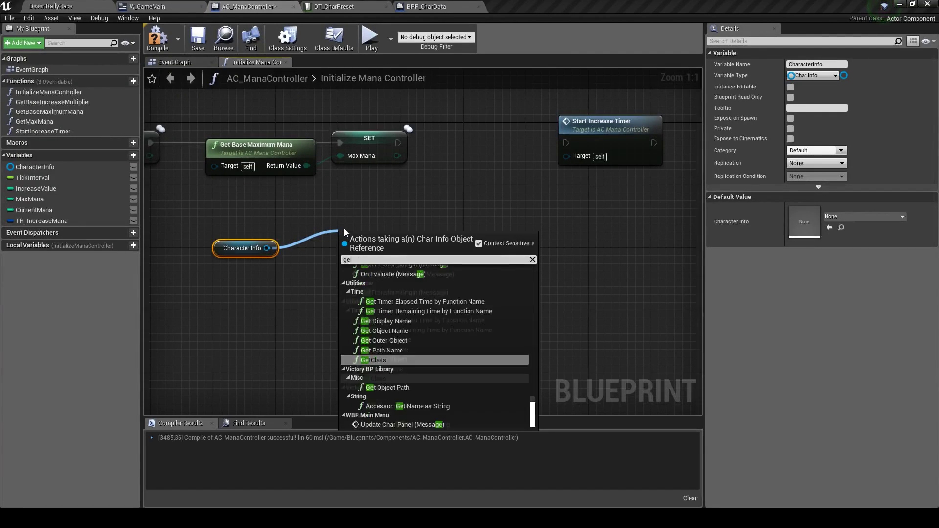
type("t mana")
key("Return")
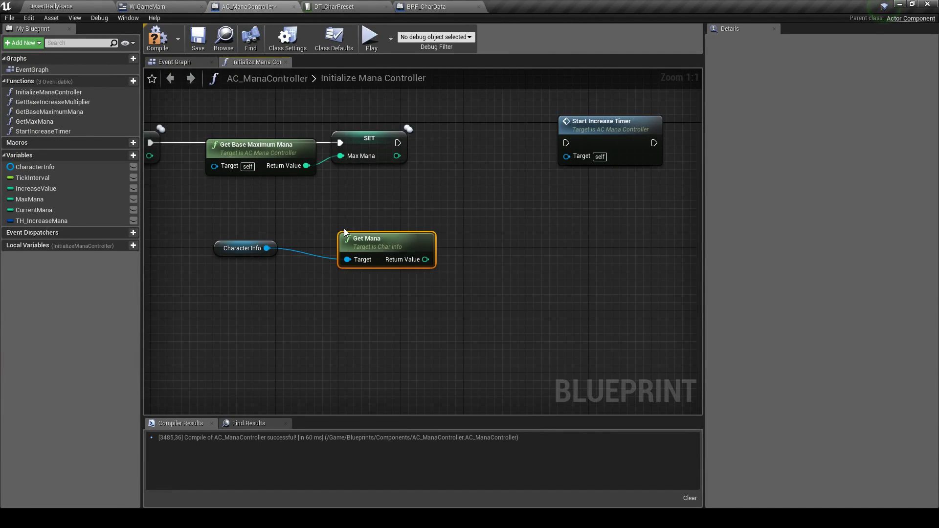
mouse_move(395, 248)
left_mouse_down()
mouse_move(356, 232)
mouse_move(469, 181)
mouse_move(428, 189)
left_mouse_up()
left_click_drag(33, 209, 380, 245)
left_click_drag(512, 233, 518, 140)
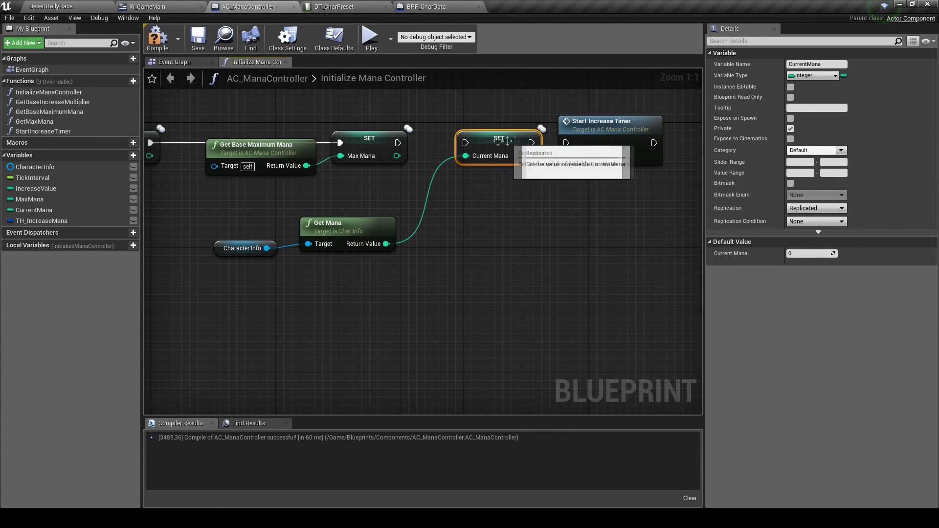
Chain SET Max Mana into SET Current Mana, then into Start Increase Timer
left_click_drag(397, 142, 462, 142)
left_click_drag(397, 143, 476, 142)
left_click_drag(611, 122, 533, 126)
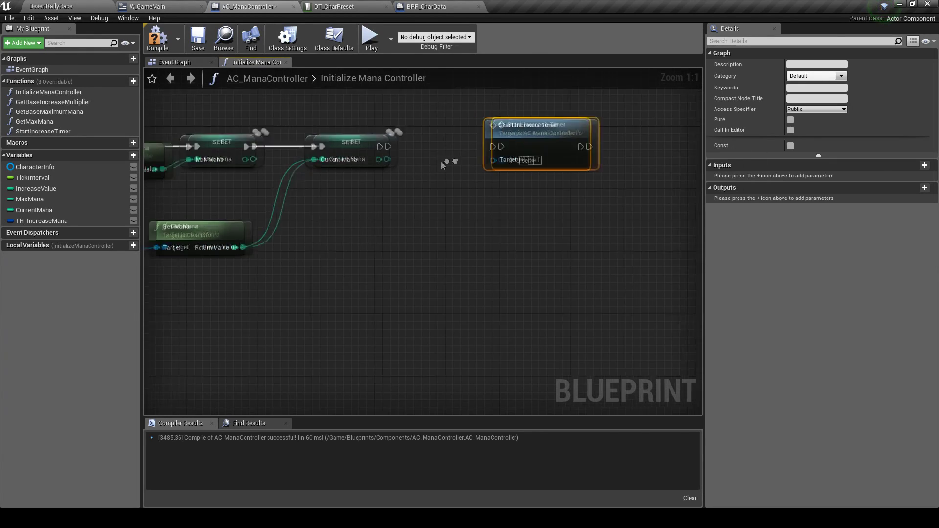
left_click_drag(375, 147, 488, 147)
left_click_drag(533, 126, 636, 126)
left_click_drag(358, 146, 449, 146)
Arrange Character Info, Get Mana and SET Current Mana neatly in line
right_click_drag(212, 279, 379, 283)
left_click_drag(380, 282, 293, 220)
left_click_drag(356, 232, 517, 184)
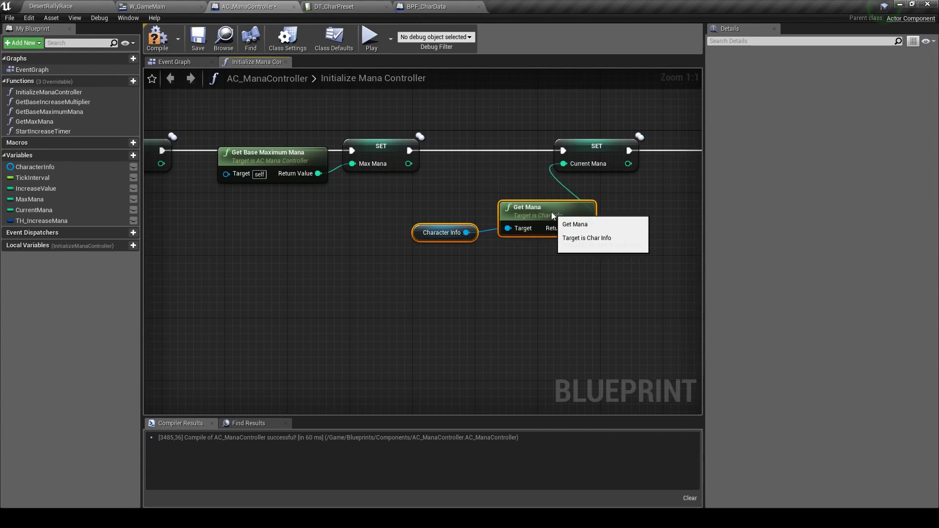
left_click_drag(596, 146, 635, 146)
mouse_move(372, 220)
left_mouse_down()
mouse_move(489, 190)
mouse_move(525, 166)
left_mouse_up()
mouse_move(525, 166)
right_mouse_down()
mouse_move(281, 210)
mouse_move(392, 228)
mouse_move(339, 225)
right_mouse_up()
left_click(278, 212)
left_click(285, 202)
mouse_move(250, 117)
left_mouse_down()
mouse_move(344, 145)
mouse_move(234, 193)
left_mouse_up()
left_click(463, 142, "shift")
left_click_drag(463, 143, 477, 142)
right_click_drag(560, 233, 468, 224)
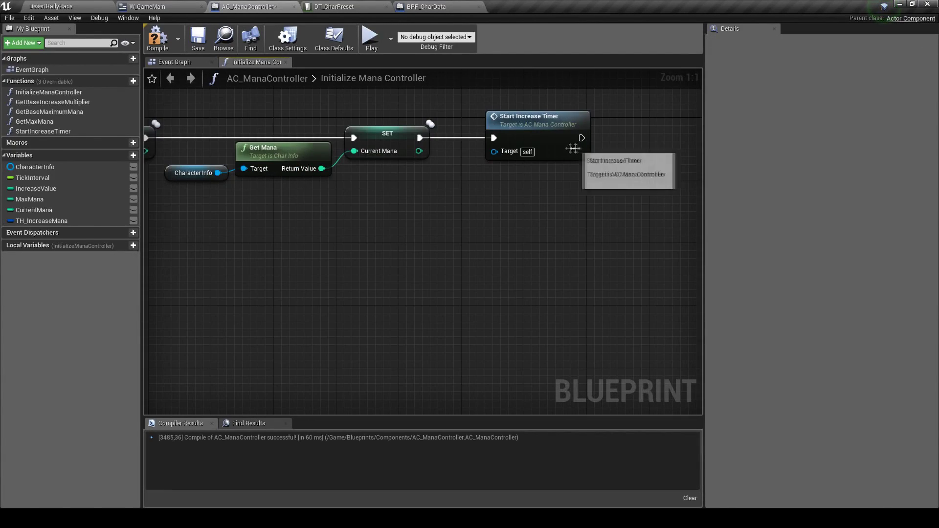
Save the blueprint and reopen the Start Increase Timer function graph
left_click(198, 39)
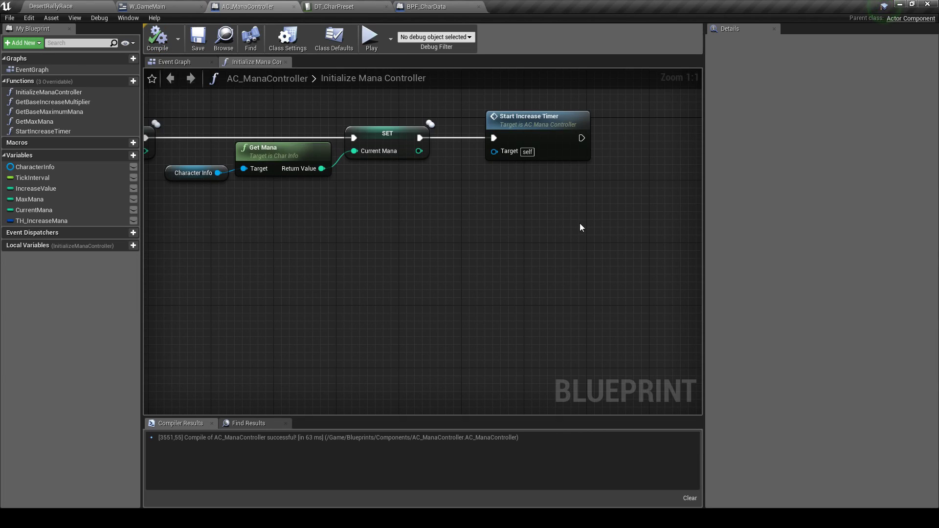
right_click_drag(580, 227, 545, 296)
left_click_drag(521, 205, 502, 205)
left_click(463, 334)
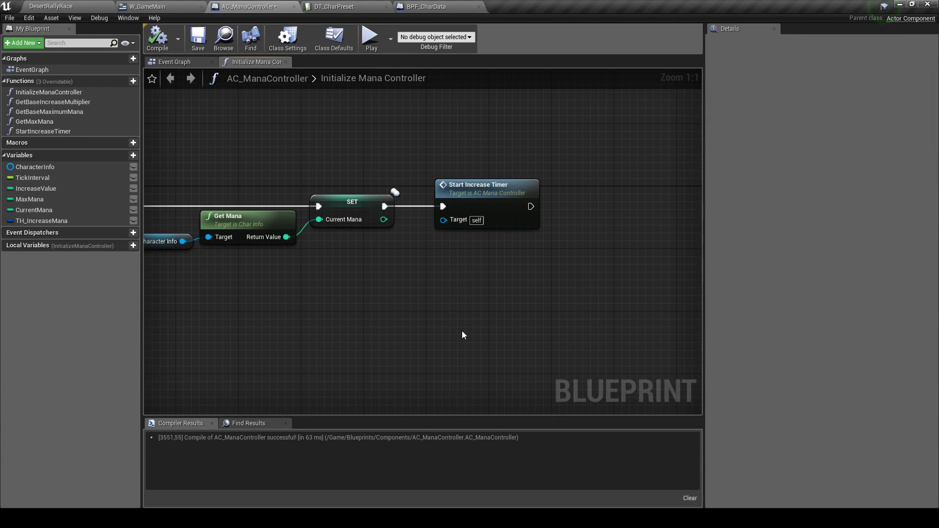
scroll(460, 313, "down", 1)
right_click_drag(460, 312, 506, 282)
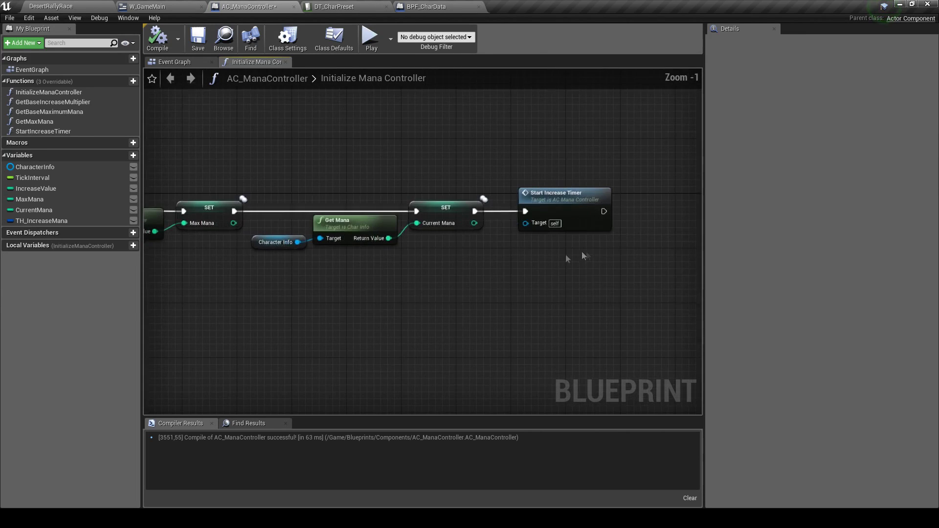
double_click(577, 210)
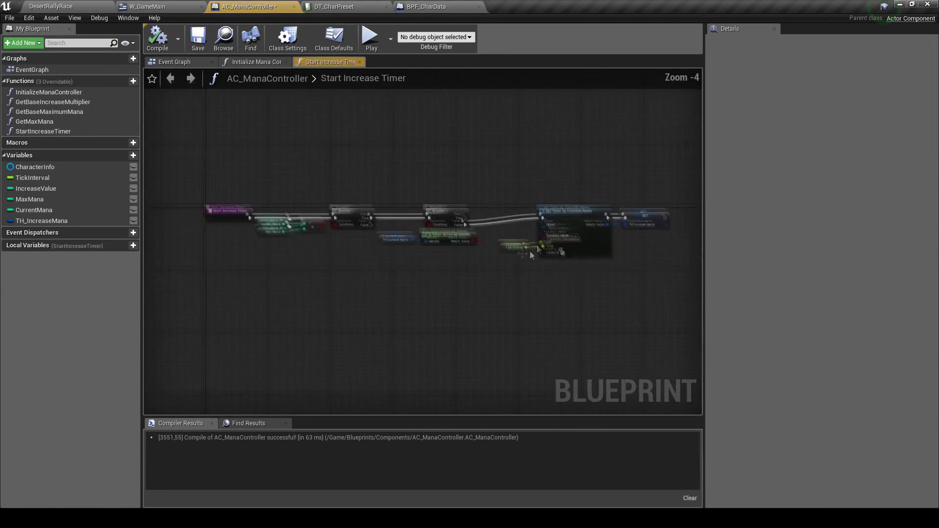
Create an UpdateIncreaseMana function, compile and save, then add a new variable
left_click(536, 253)
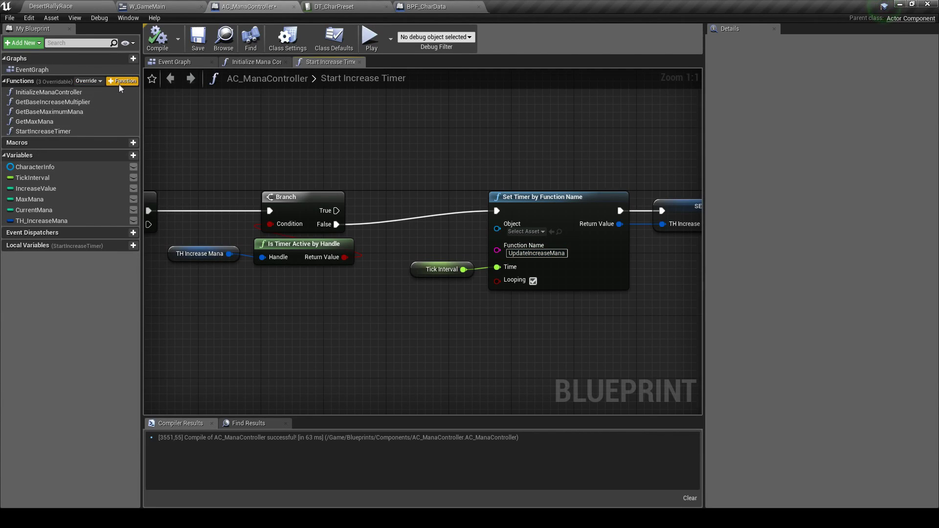
left_click(132, 81)
type("UpdateIncreaseMana")
key("Return")
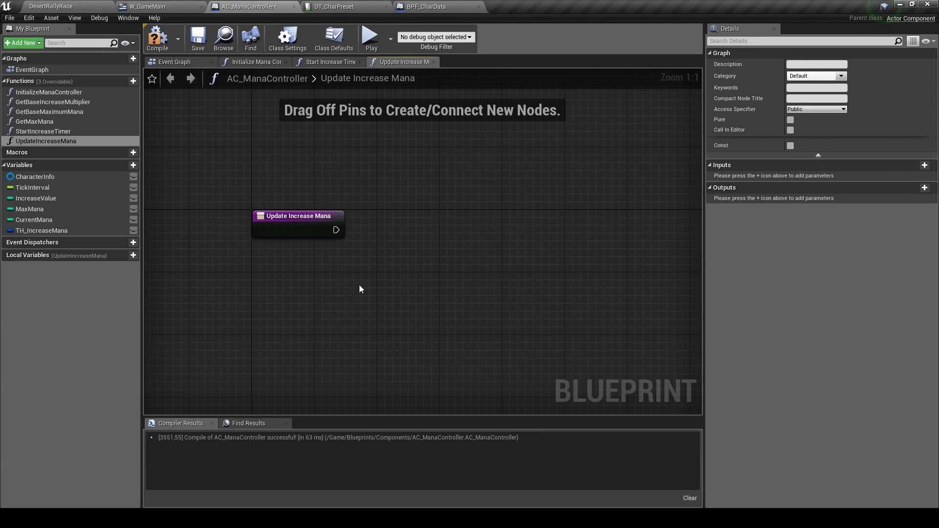
left_click(198, 38)
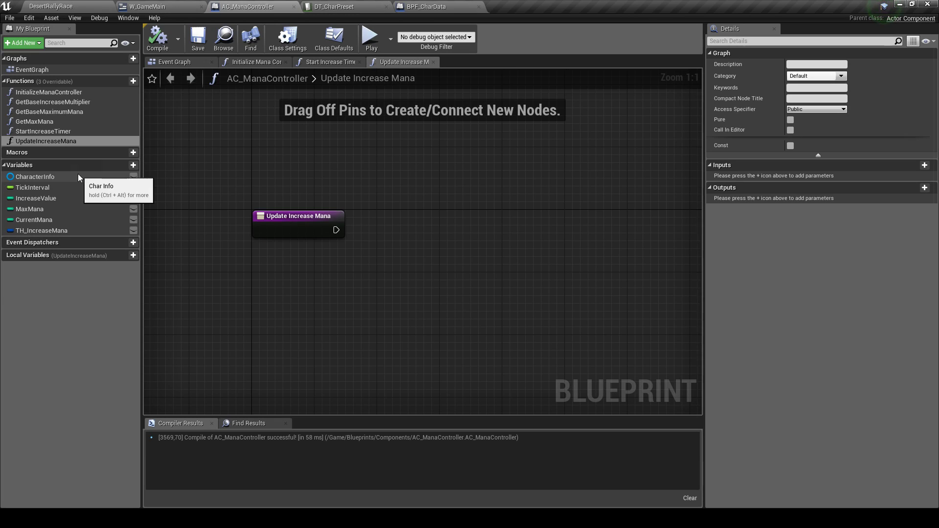
left_click(133, 165)
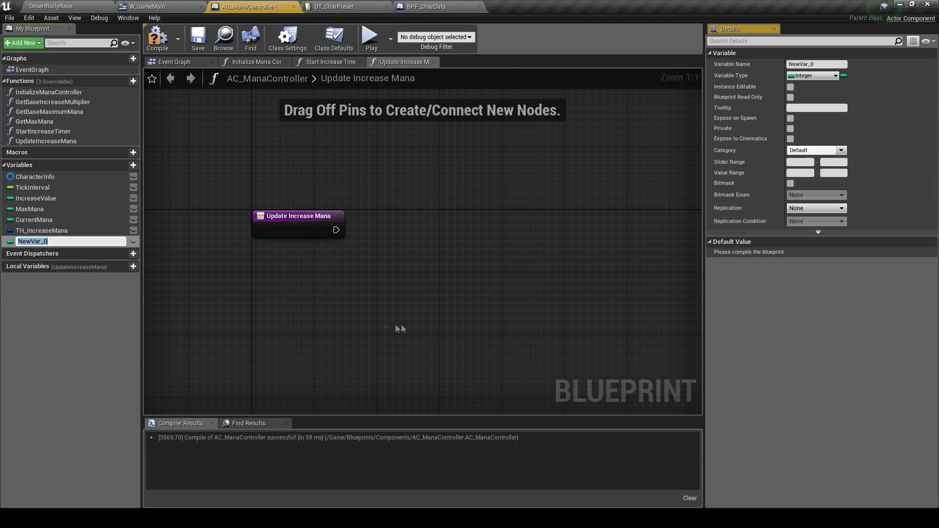
Name the new variable IncreaseManaPerSec, make it private, and compile the blueprint
type("IncreaseManaPerSec")
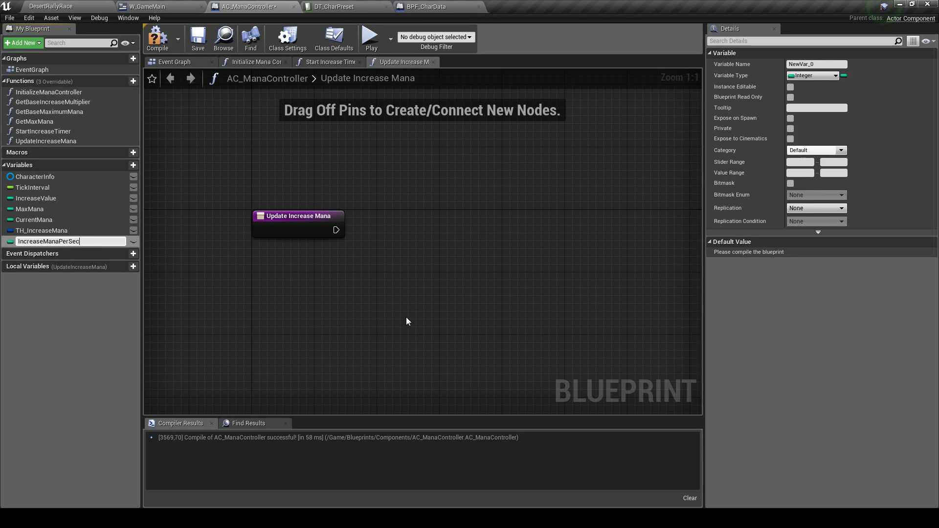
key("Return")
left_click(790, 128)
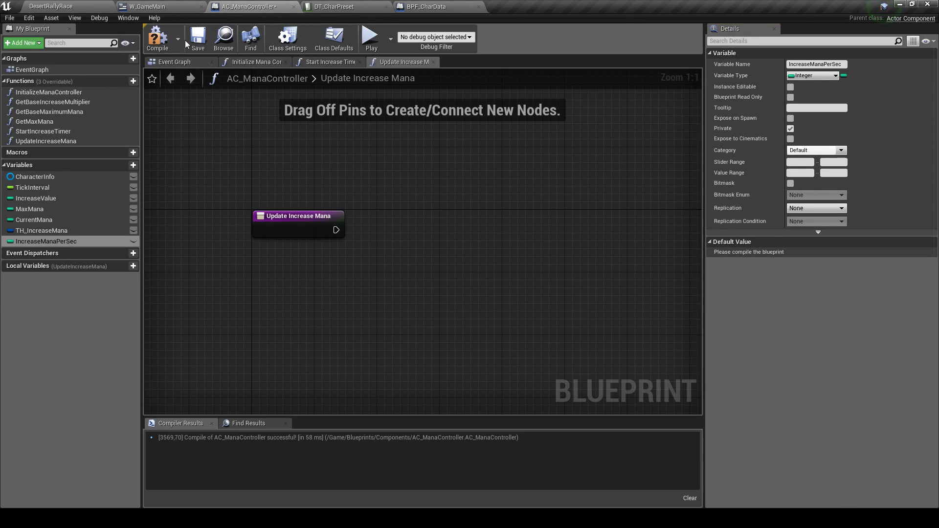
left_click(164, 40)
Place an Increase Mana Per Sec getter in the Update Increase Mana graph
mouse_move(49, 245)
left_mouse_down()
mouse_move(254, 290)
mouse_move(344, 248)
mouse_move(286, 269)
left_mouse_up()
left_click(293, 307)
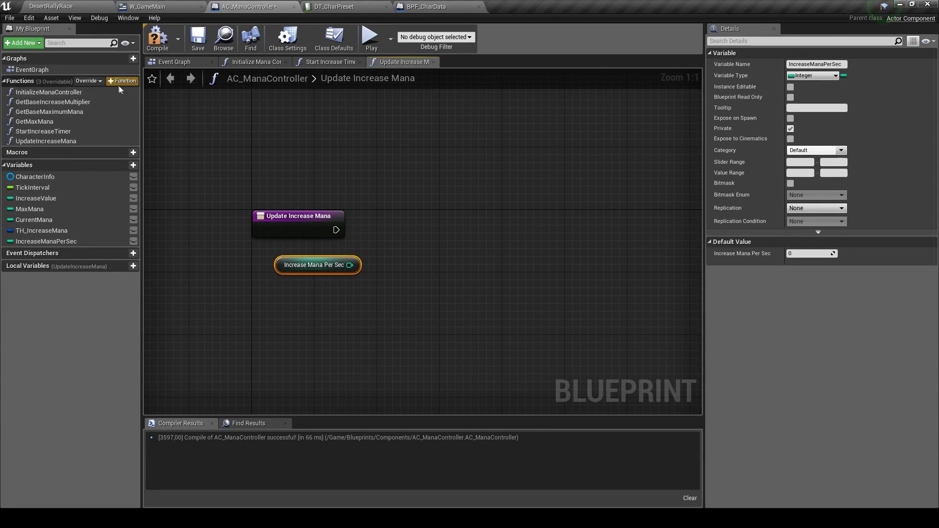
left_click_drag(301, 265, 283, 260)
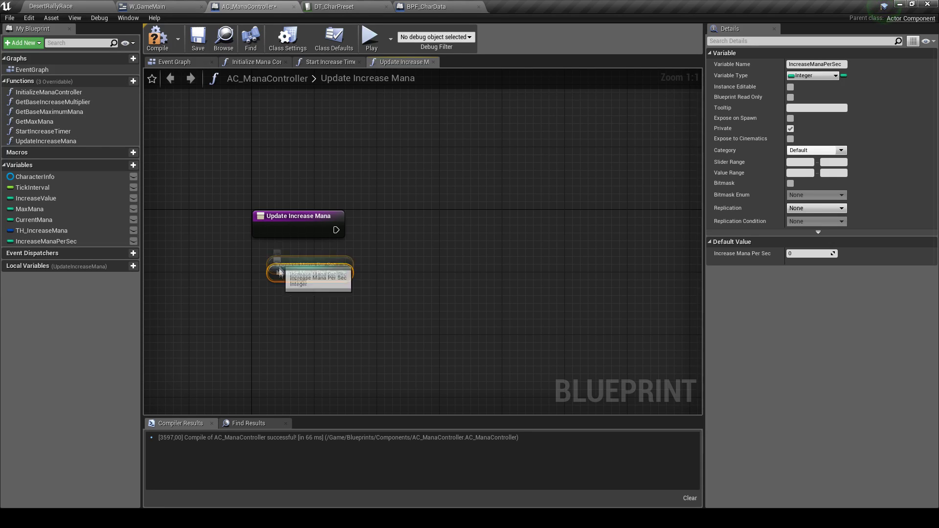
left_click_drag(338, 268, 330, 261)
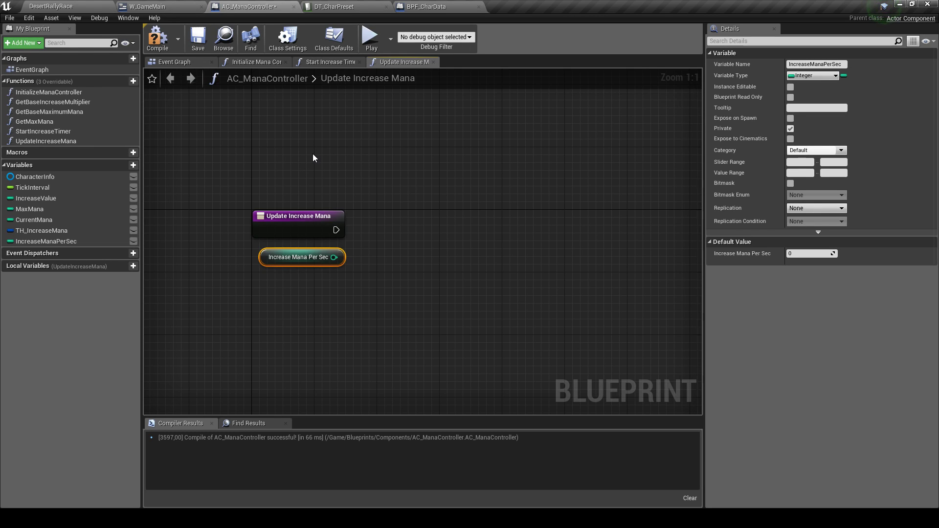
mouse_move(331, 261)
left_mouse_down()
mouse_move(330, 284)
mouse_move(277, 261)
left_mouse_up()
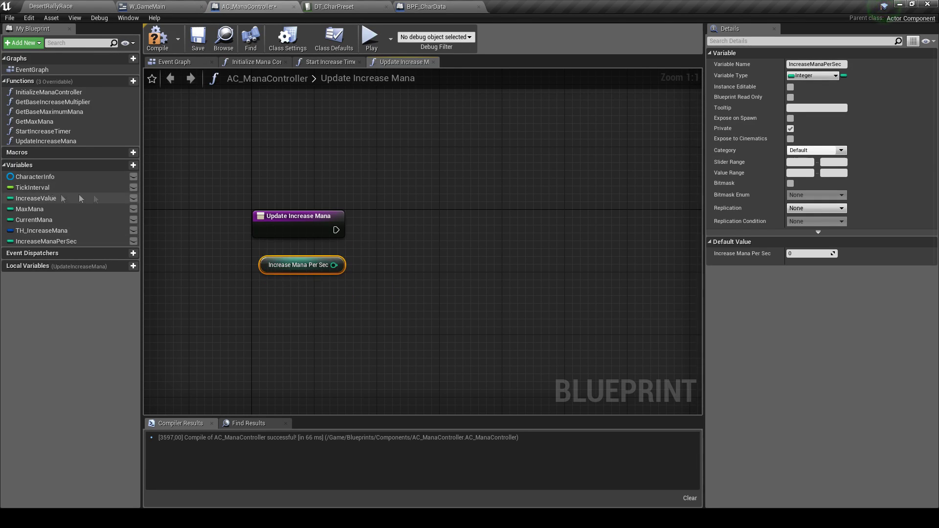
Add a Current Mana getter and an integer + integer node wired to both getters
mouse_move(79, 218)
left_mouse_down()
mouse_move(313, 323)
mouse_move(400, 318)
left_mouse_up()
left_click(342, 336)
type("++")
key("Down")
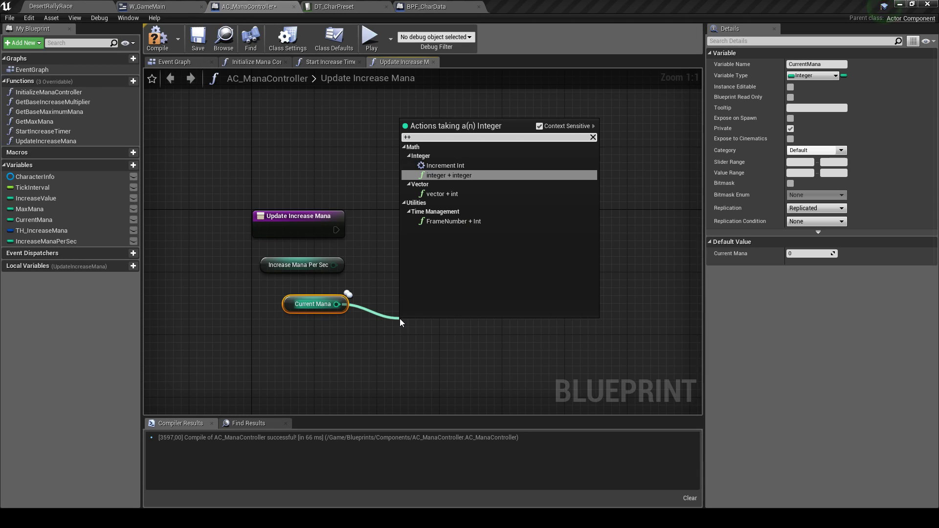
key("Return")
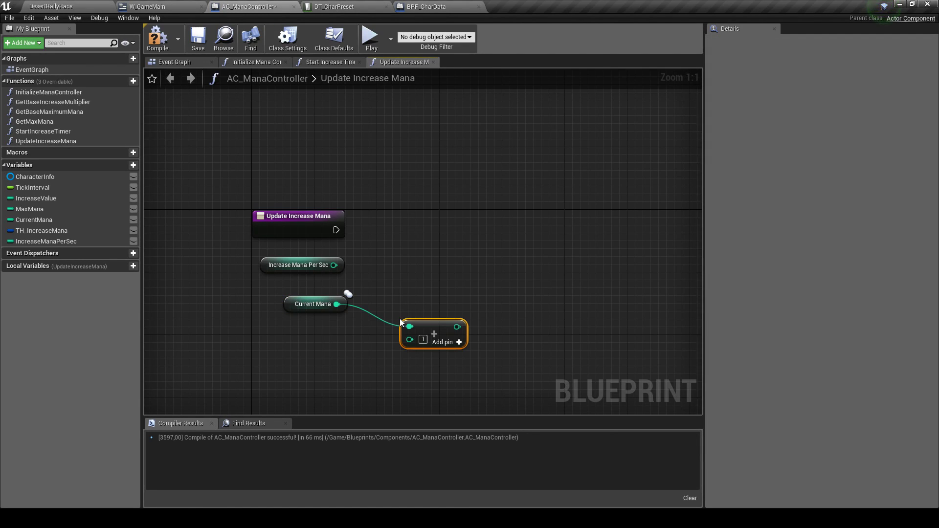
left_click_drag(400, 323, 385, 299)
left_click_drag(334, 265, 399, 320)
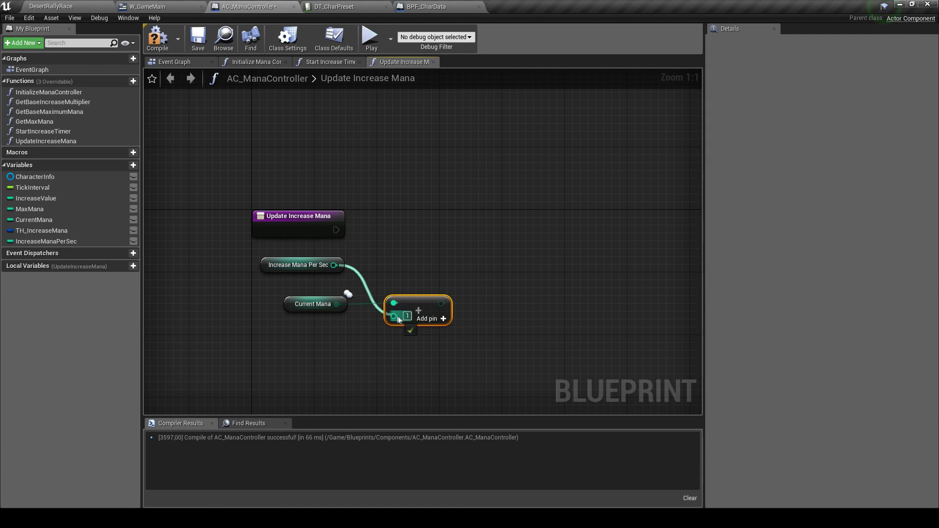
left_click_drag(316, 265, 332, 320)
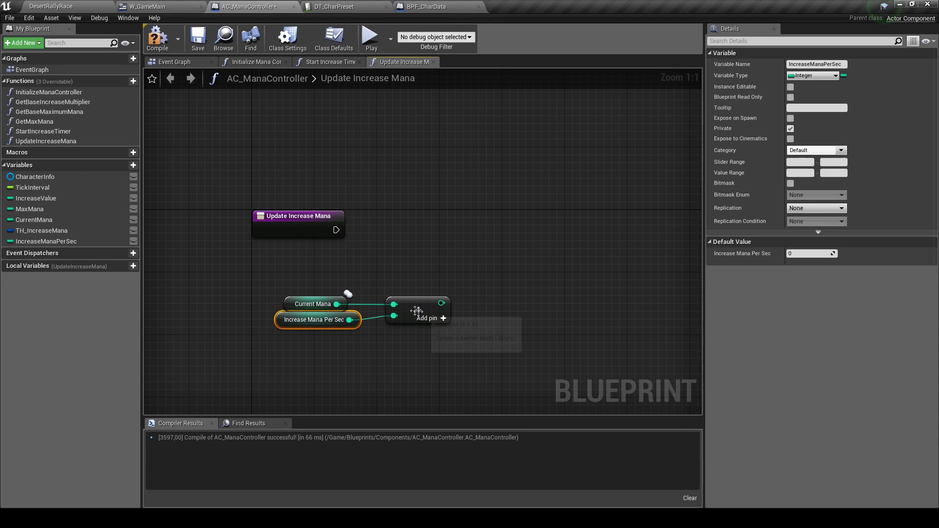
left_click(416, 311)
right_click_drag(416, 311, 304, 308)
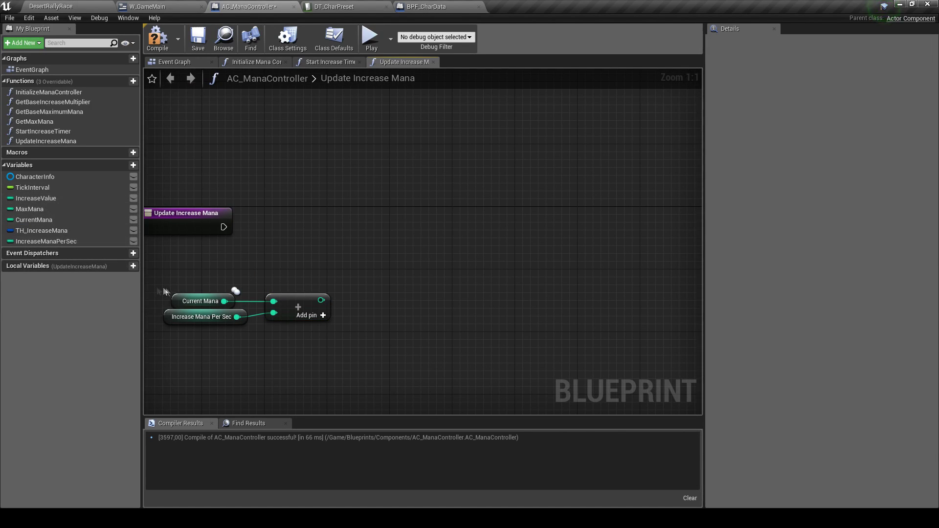
Set Current Mana from the addition result and mark IncreaseManaPerSec as replicated
left_click(46, 241)
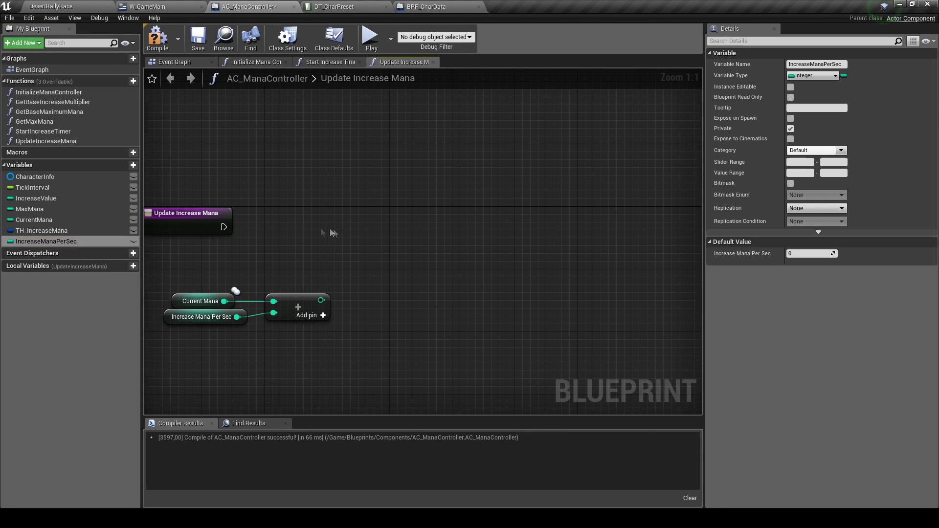
left_click_drag(34, 220, 322, 306)
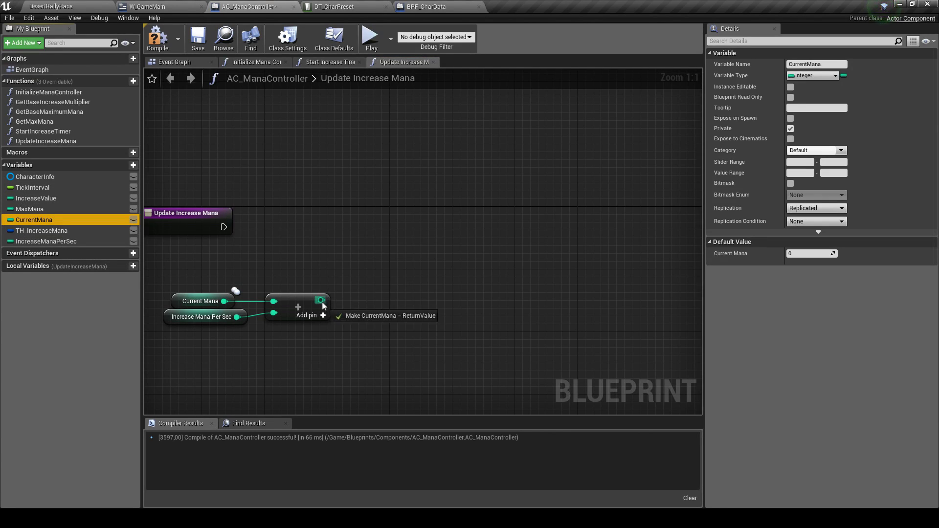
left_click_drag(452, 308, 402, 280)
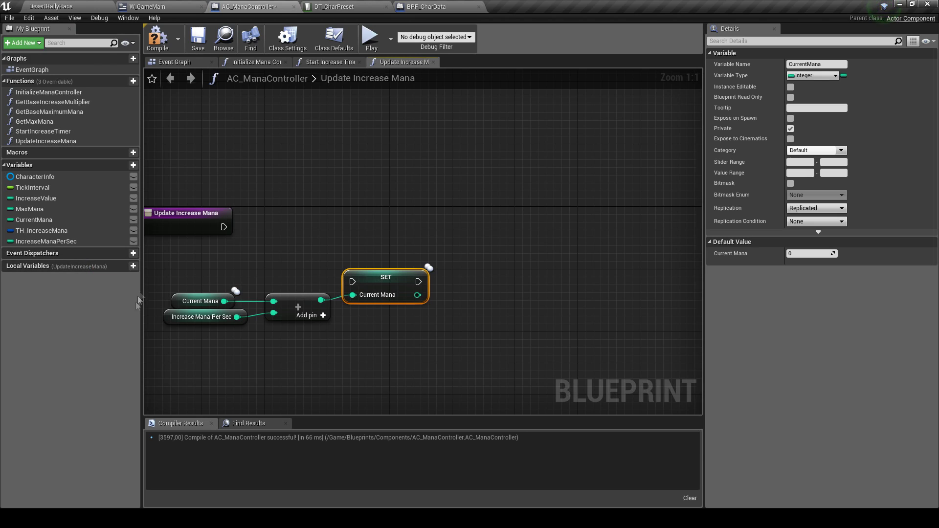
left_click(169, 319)
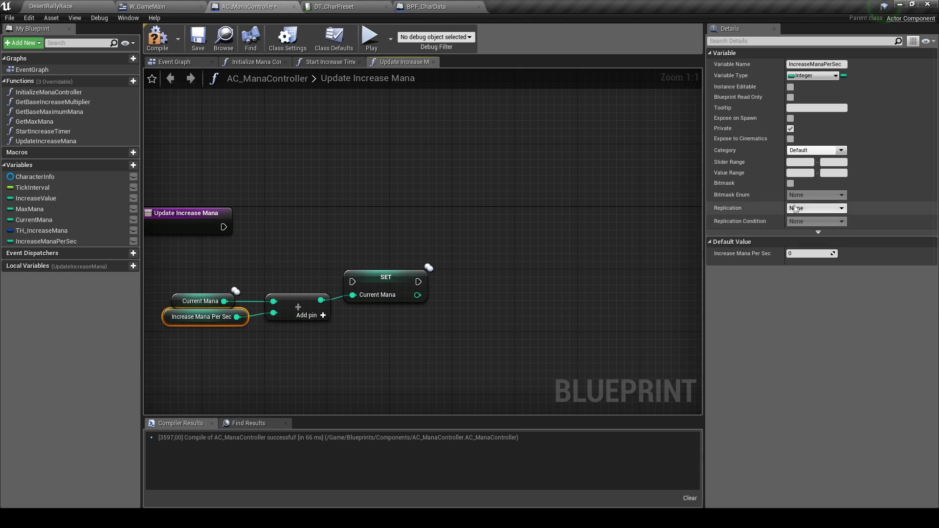
left_click(833, 210)
left_click(811, 227)
left_click(41, 198)
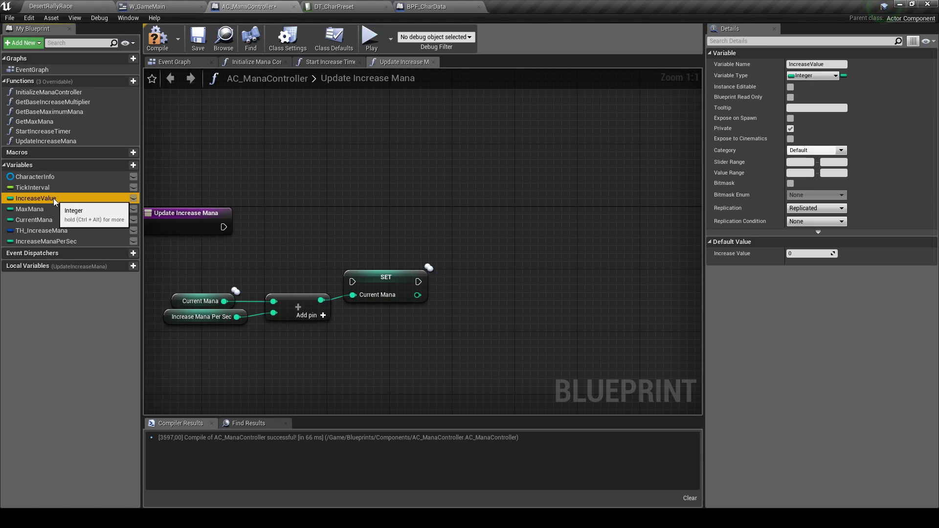
Replace the Increase Mana Per Sec getter with an Increase Value getter in the addition
left_click(225, 316)
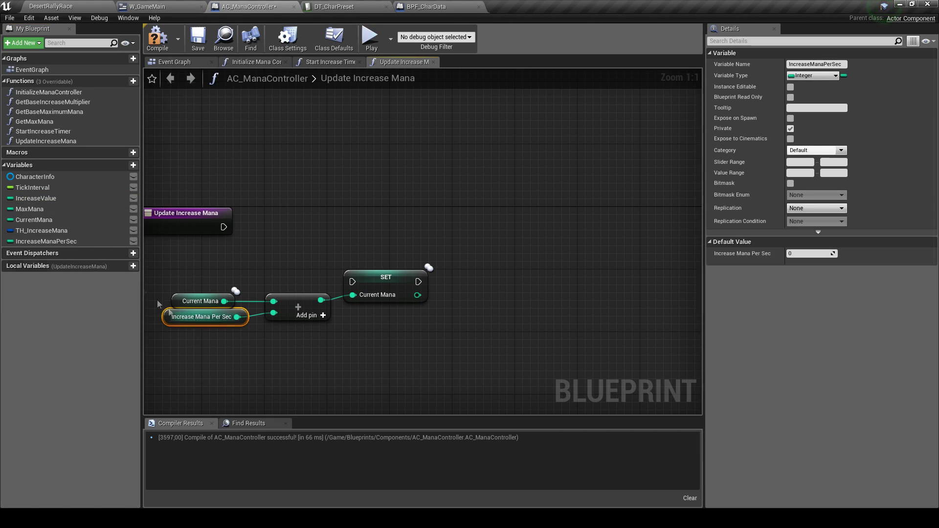
key("Delete")
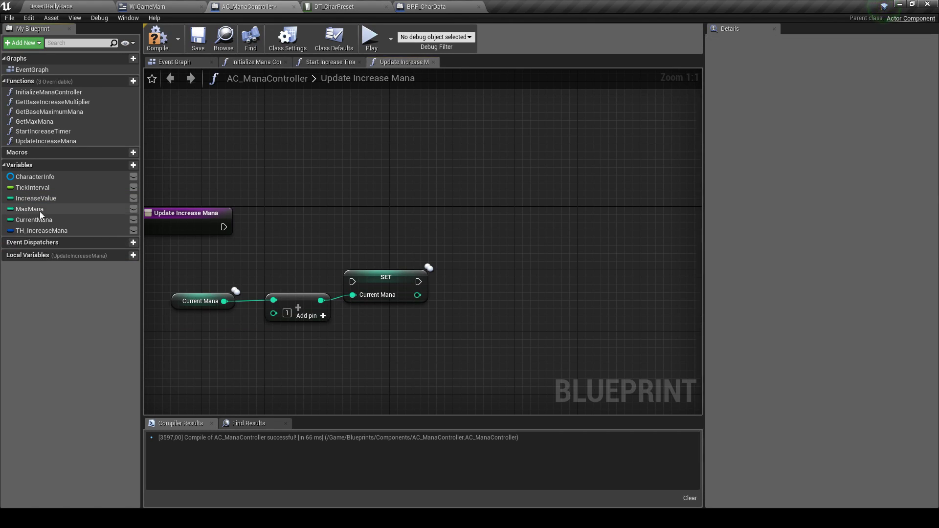
left_click_drag(36, 198, 274, 313)
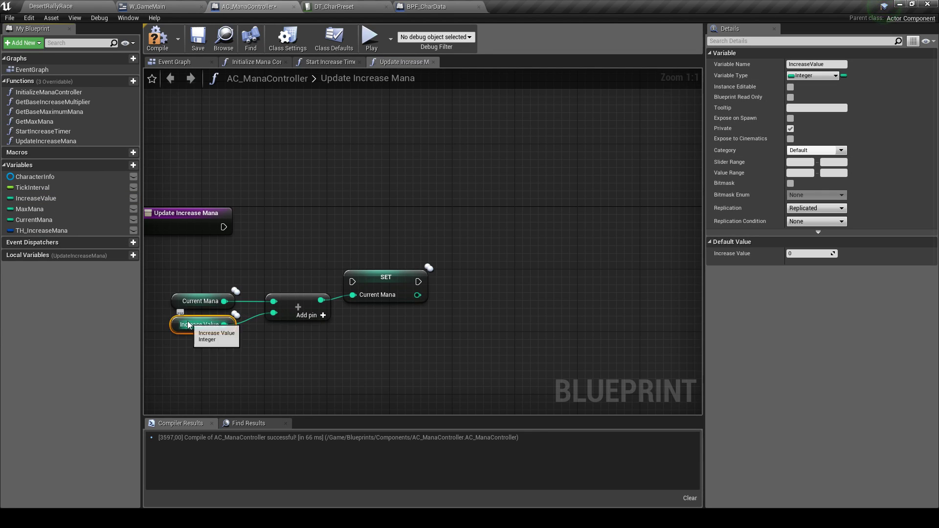
left_click_drag(213, 318, 214, 310)
Move the mana calculation nodes into place and compile the blueprint
left_click(363, 302)
left_click_drag(166, 288, 359, 331)
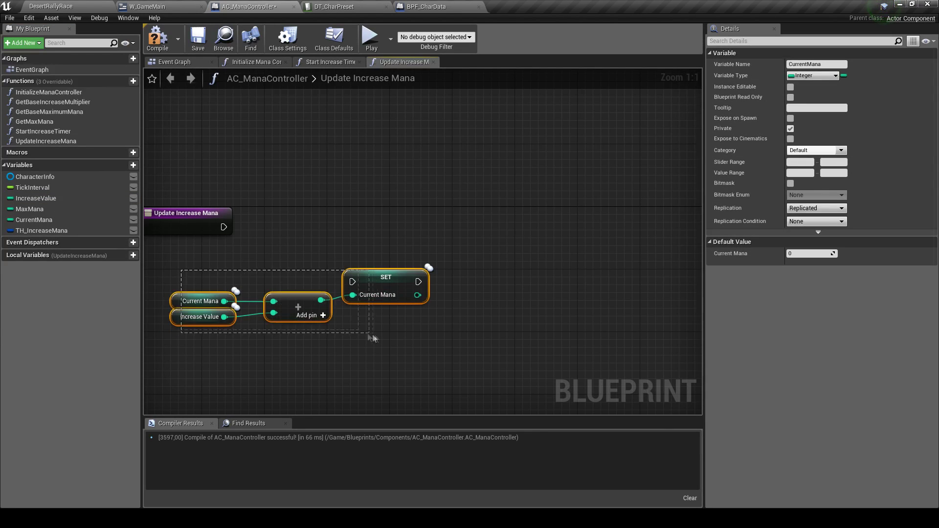
left_click_drag(174, 316, 182, 276)
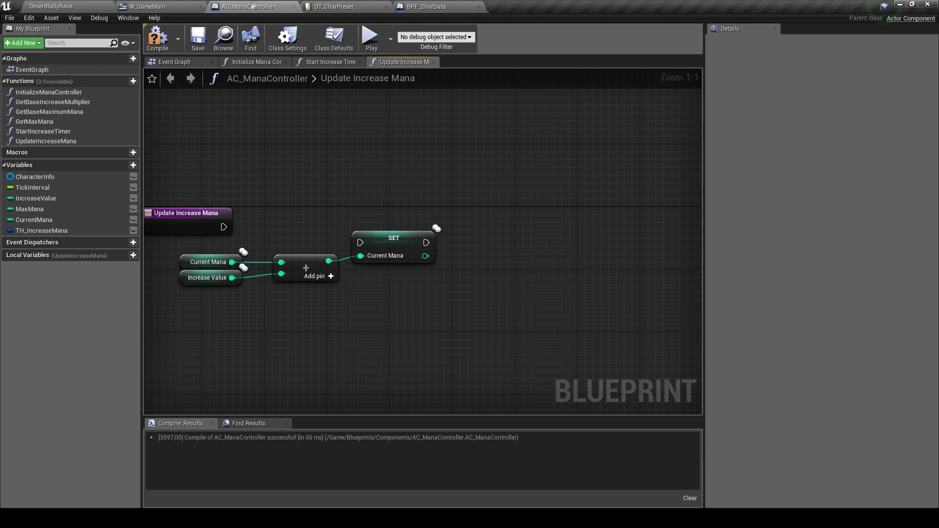
left_click(157, 38)
right_click_drag(268, 179, 272, 157)
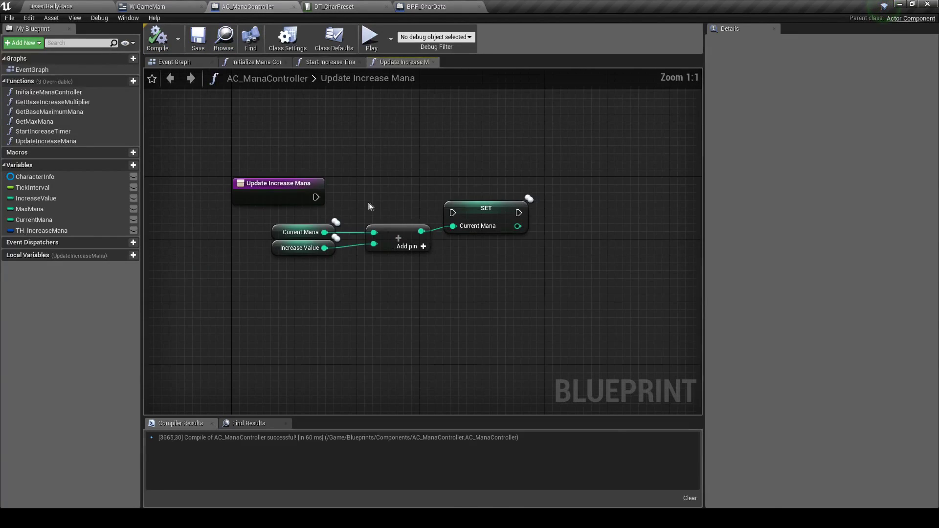
left_click_drag(178, 223, 361, 283)
left_click_drag(390, 218, 454, 202)
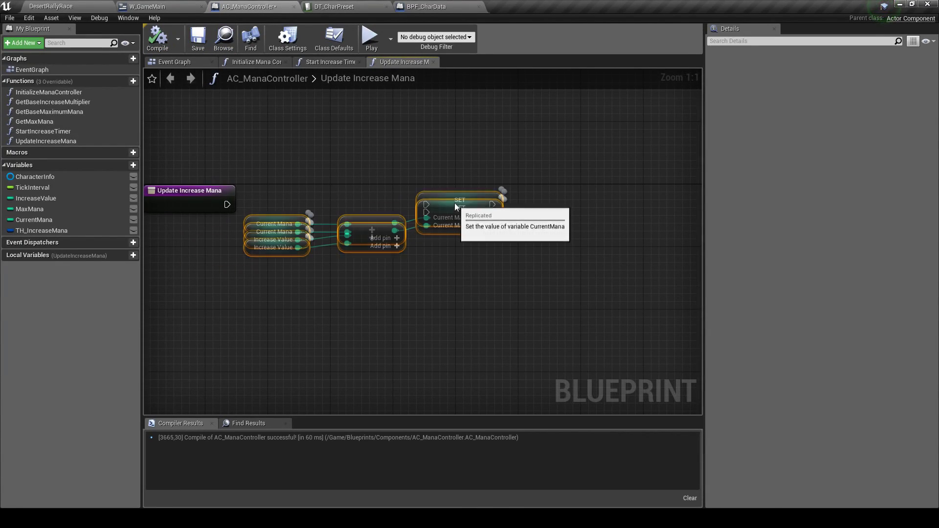
Connect Update Increase Mana's execution pin to the SET Current Mana node
left_click_drag(226, 204, 434, 213)
left_click(515, 272)
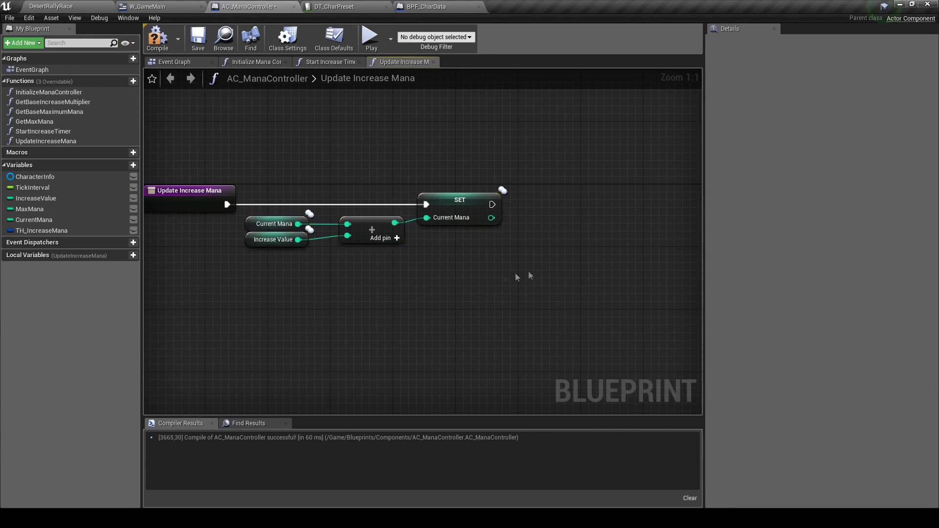
right_click_drag(515, 272, 344, 268)
left_click_drag(320, 214, 365, 226)
Add a Current Mana >= Max Mana comparison driving a Branch placed after SET
type(">")
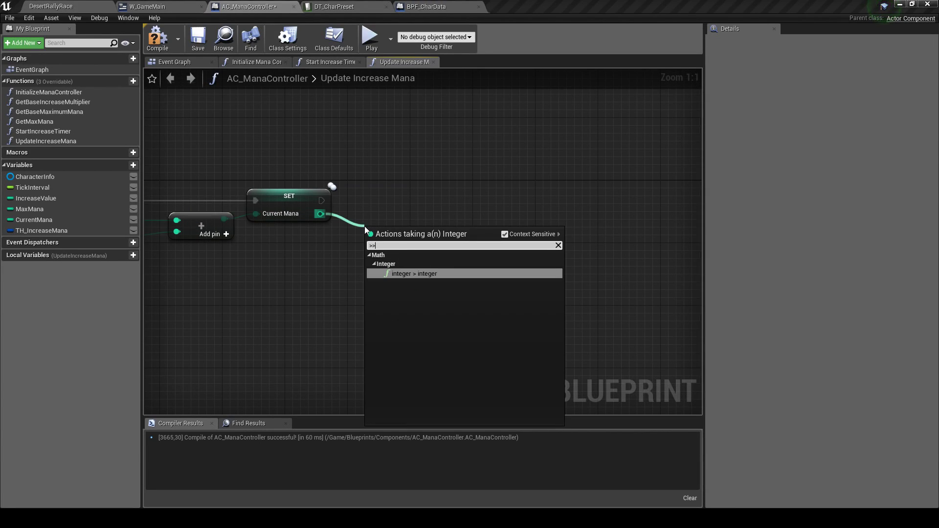
type("=")
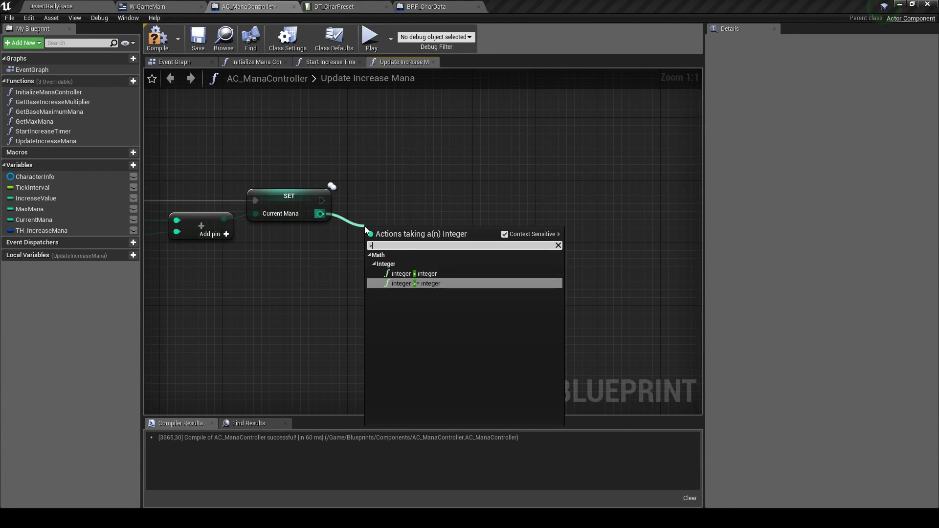
key("Return")
left_click_drag(386, 238, 376, 225)
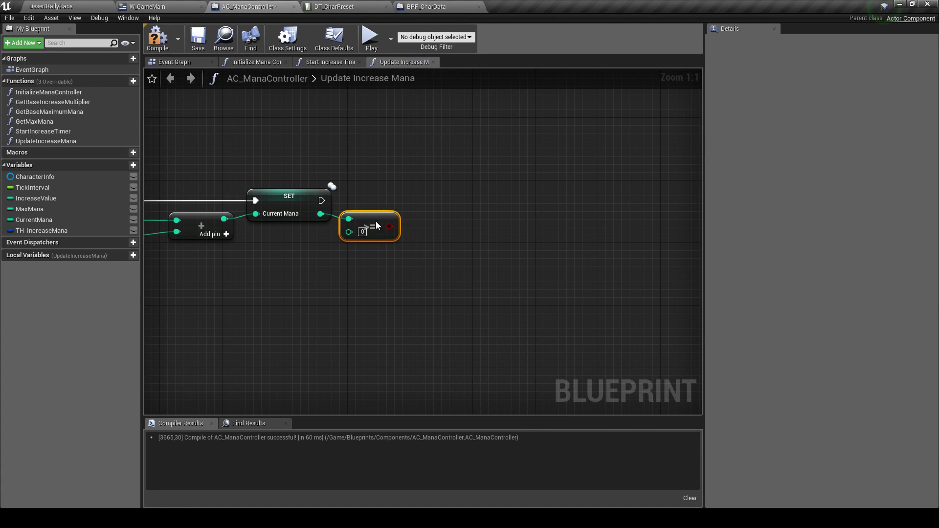
left_click(411, 185)
left_click_drag(319, 201, 424, 197)
left_click_drag(389, 226, 438, 223)
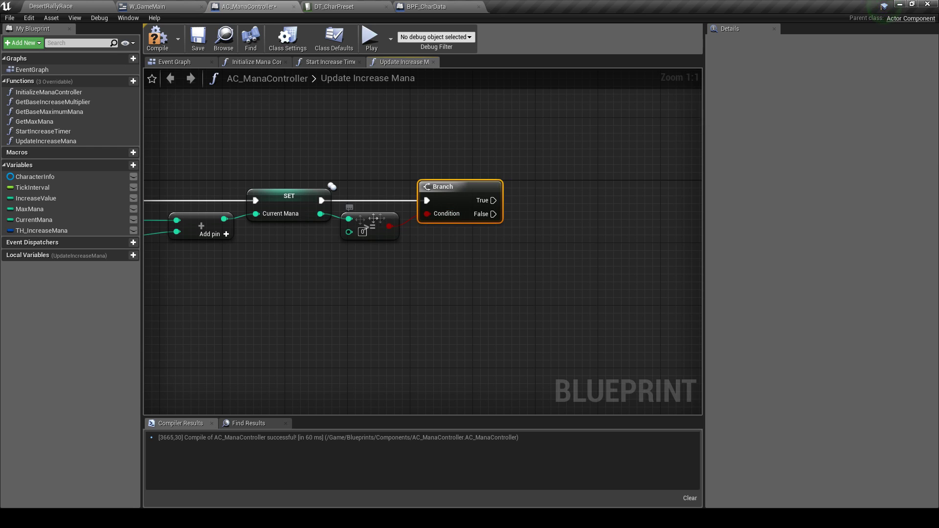
left_click_drag(29, 209, 371, 232)
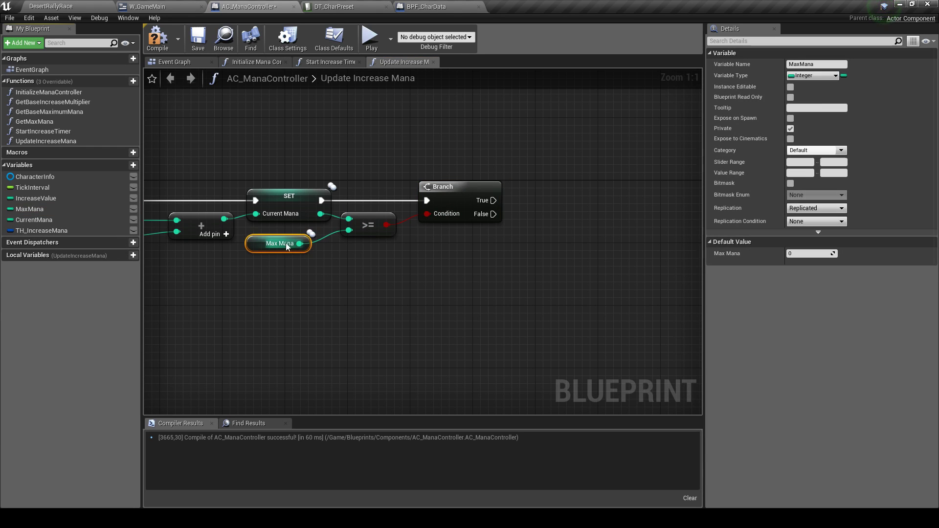
Save the blueprint and recentre the graph on the Branch node
left_click(287, 134)
scroll(317, 152, "down", 1)
key("ctrl+s")
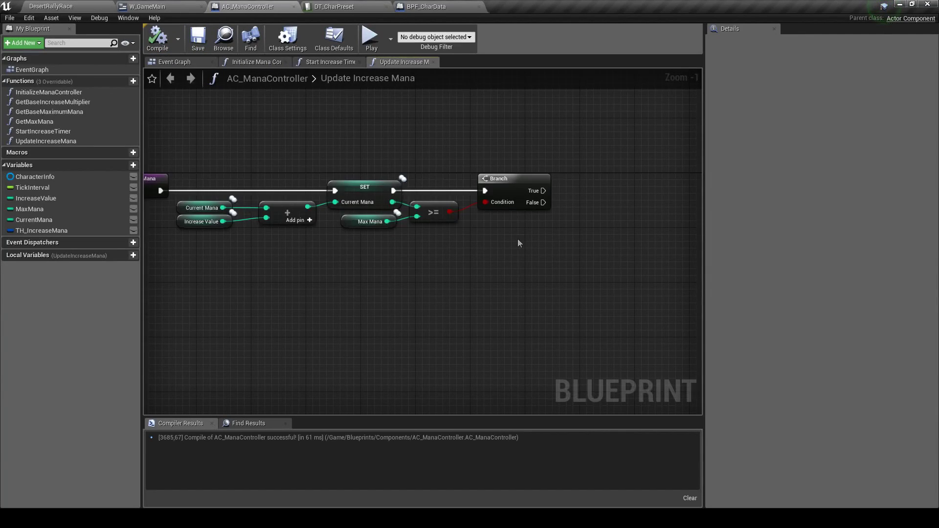
right_click_drag(517, 239, 429, 241)
left_click(421, 211)
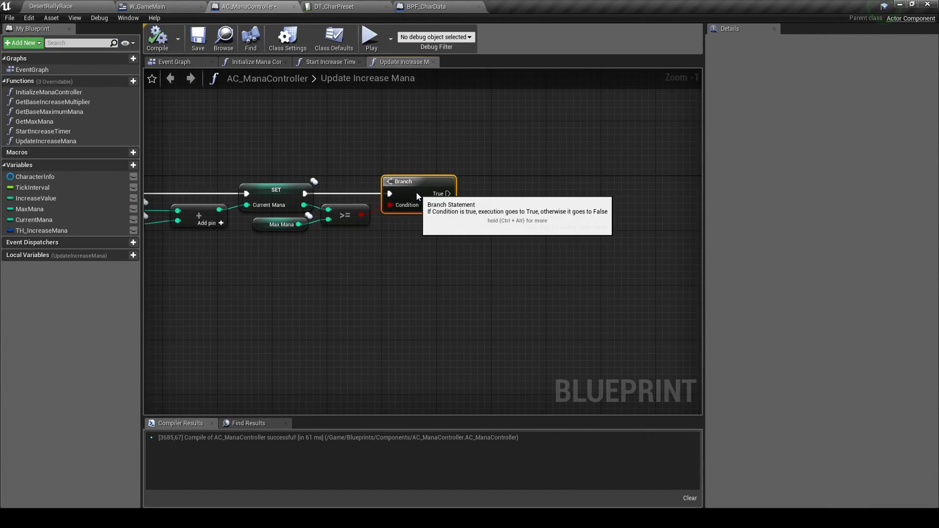
scroll(620, 239, "down", 1)
scroll(472, 237, "up", 2)
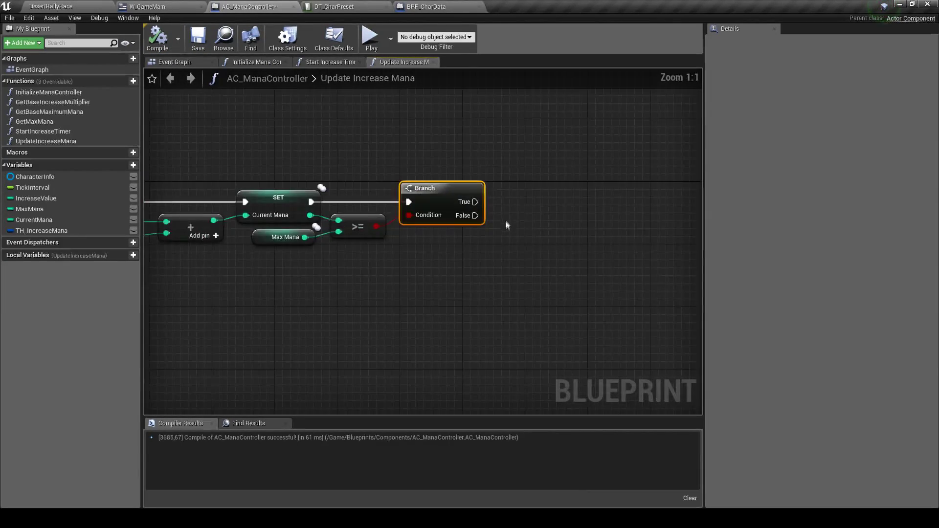
Connect the Branch True output to a new Current Mana setter
left_click_drag(475, 201, 537, 197)
left_click(517, 163)
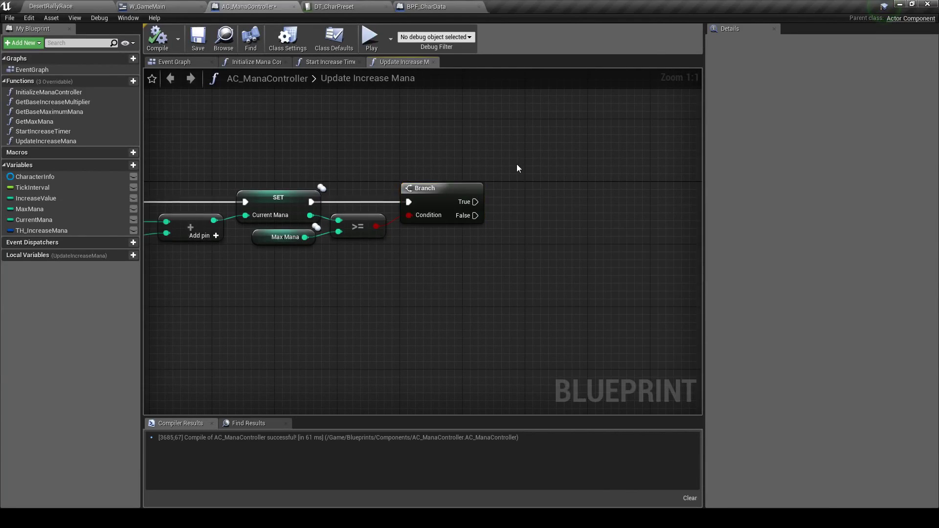
scroll(517, 163, "down", 1)
right_click_drag(652, 171, 389, 188)
scroll(389, 188, "up", 1)
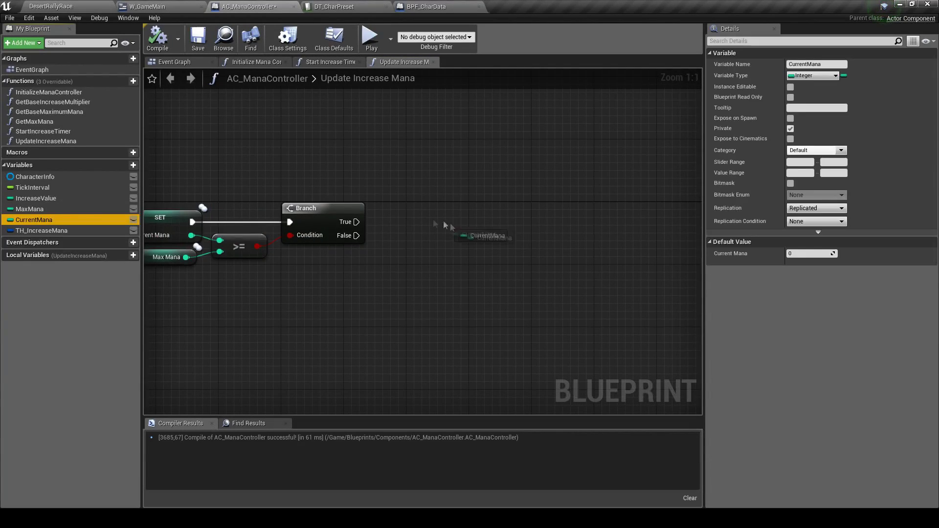
left_click_drag(59, 221, 416, 230, "alt")
left_click_drag(357, 221, 549, 217)
key("Escape")
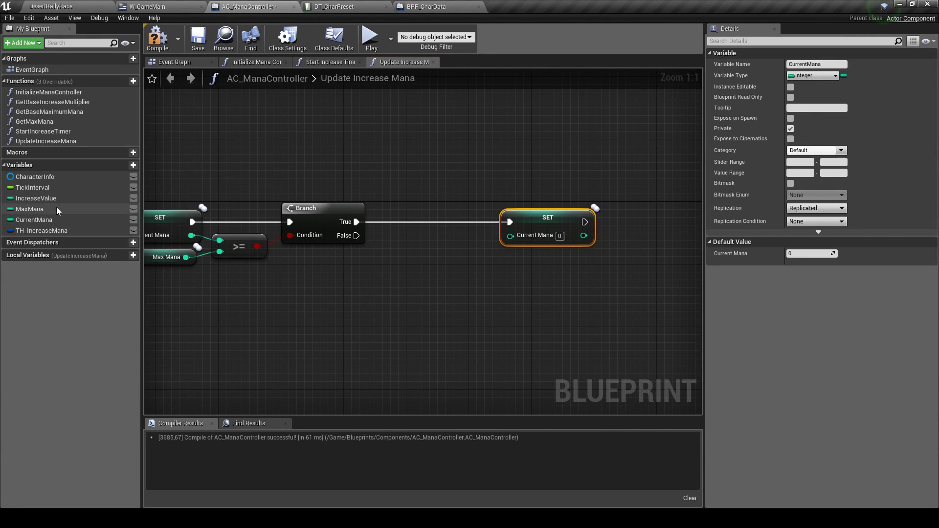
Feed Max Mana into the Current Mana setter, tidy the nodes, and save
left_click_drag(54, 209, 510, 235)
left_click_drag(430, 186, 520, 250)
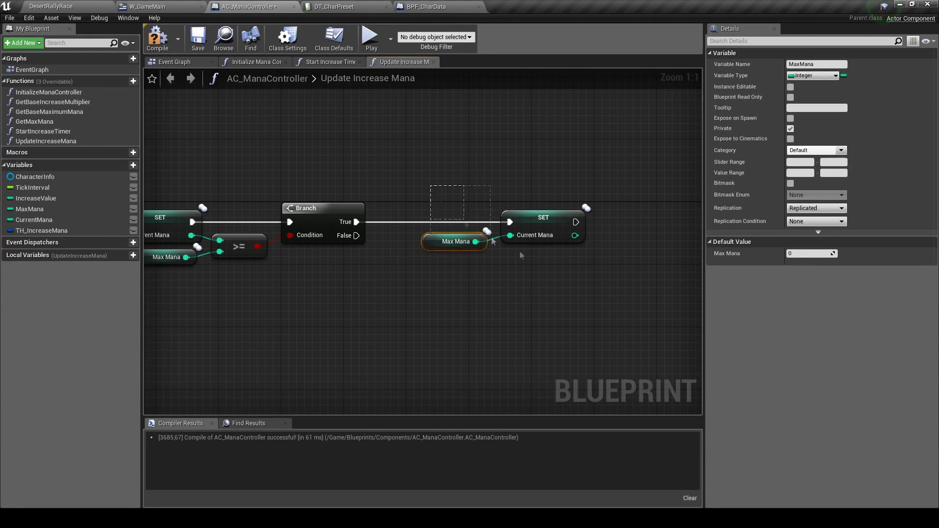
left_click_drag(538, 217, 498, 218)
right_click_drag(489, 293, 409, 290)
left_click(198, 38)
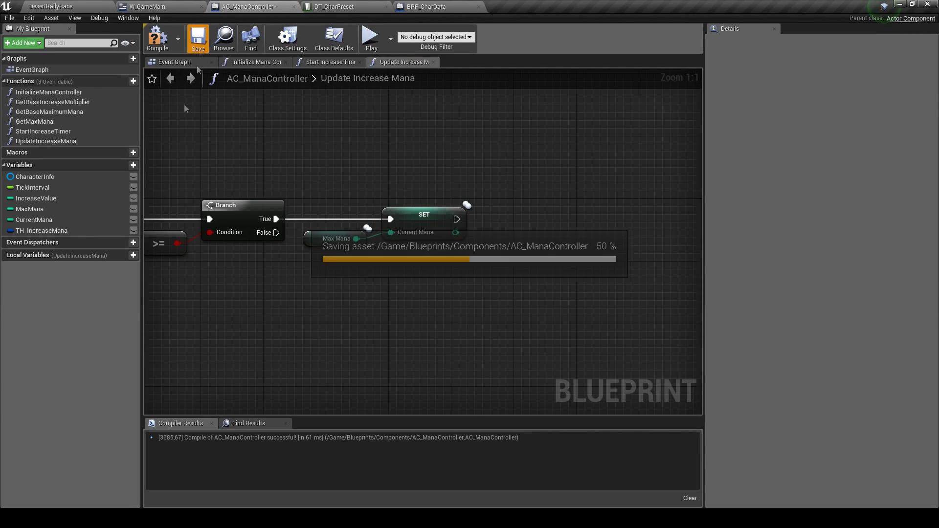
Place a TH_IncreaseMana getter, then delete it again
left_click_drag(41, 231, 513, 267)
left_click(411, 270)
type("clea")
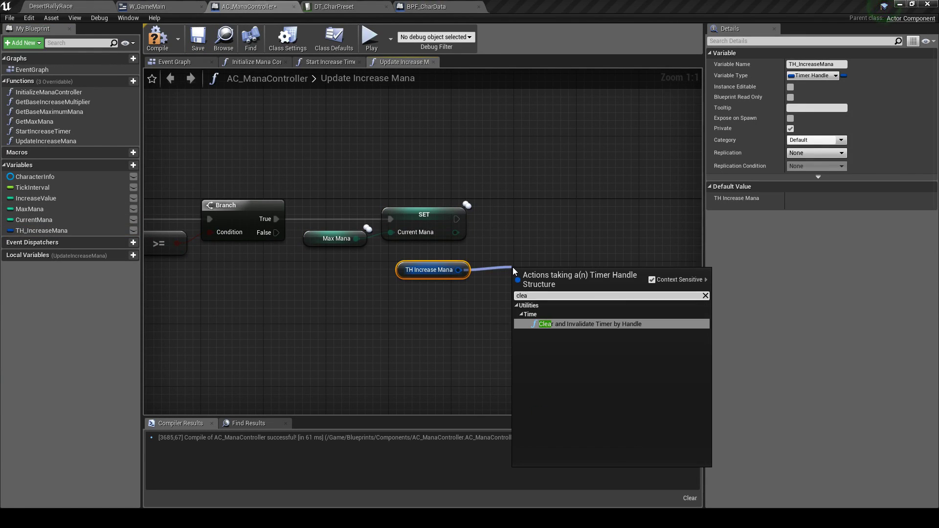
key("Escape")
key("Delete")
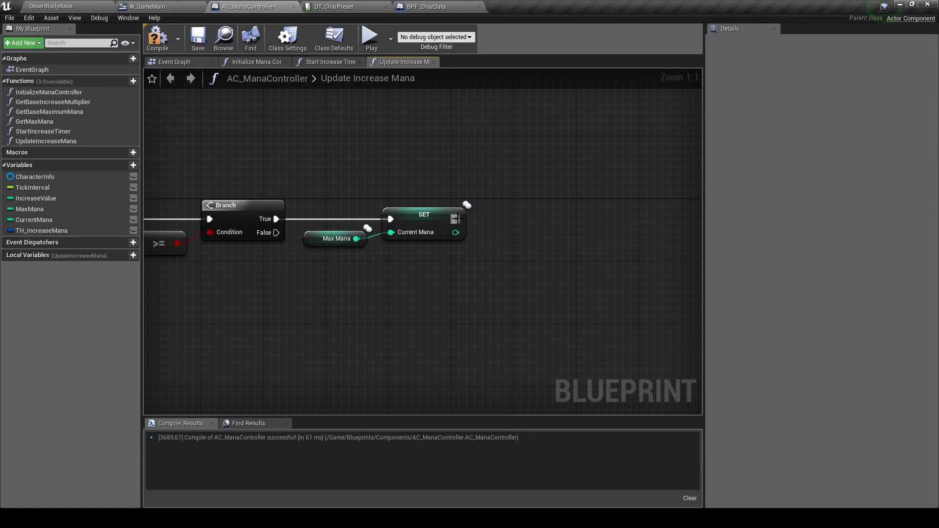
Add a Clear Timer by Function Name node after the Current Mana setter
left_click_drag(455, 219, 524, 221)
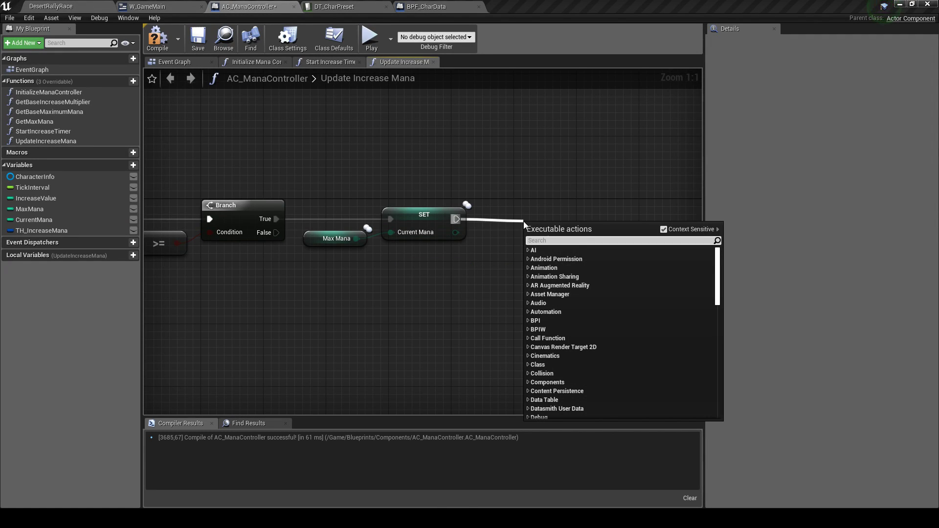
type("cleartim")
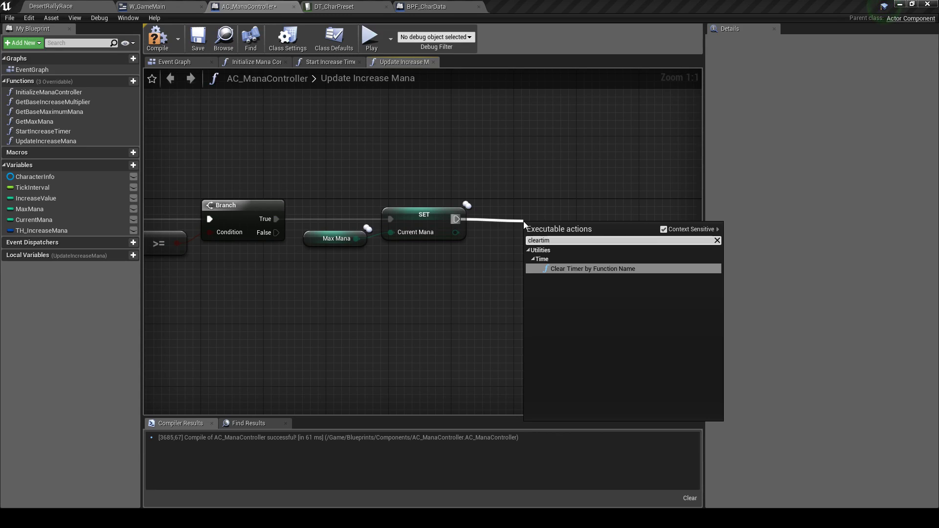
key("Return")
left_click_drag(574, 233, 579, 209)
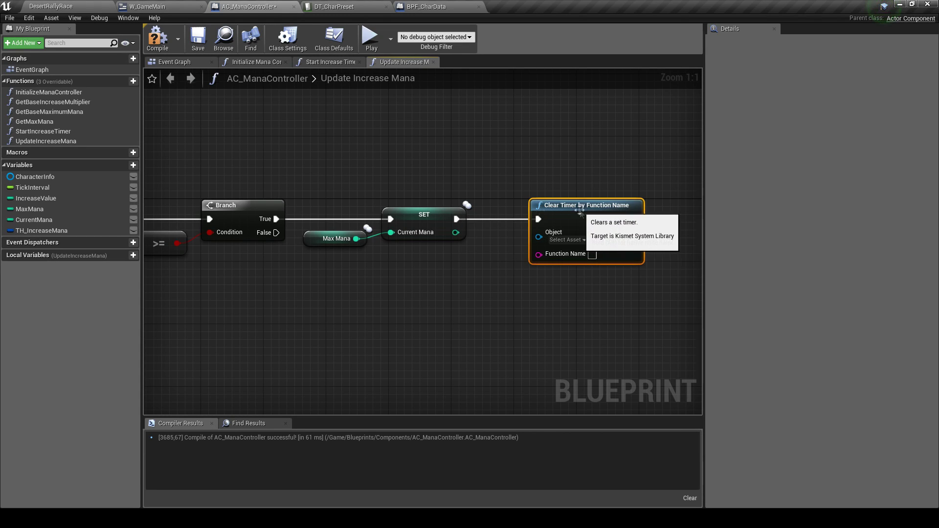
Try a TH_IncreaseMana getter with Clear and Invalidate Timer by Handle, then delete both
left_click_drag(41, 230, 321, 288)
left_click(384, 299)
left_click_drag(384, 300, 468, 293)
type("clea")
key("Return")
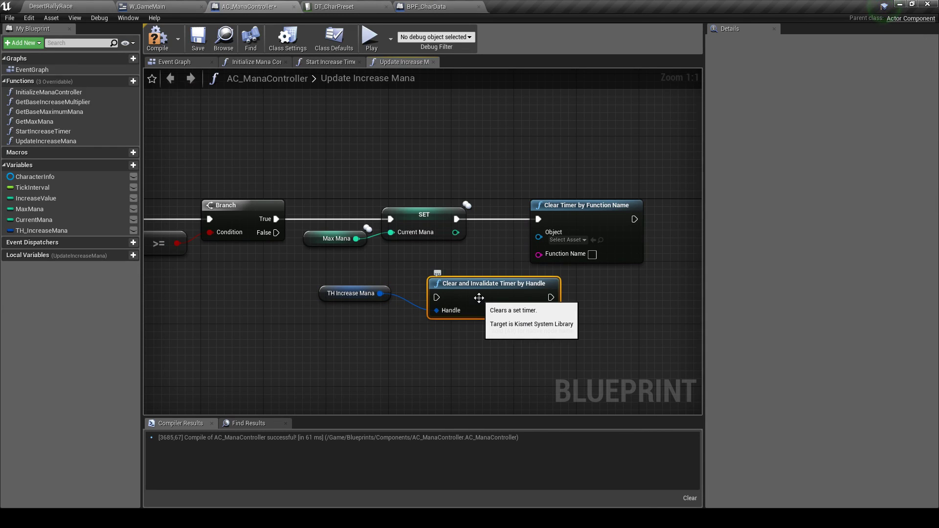
left_click_drag(481, 298, 465, 275)
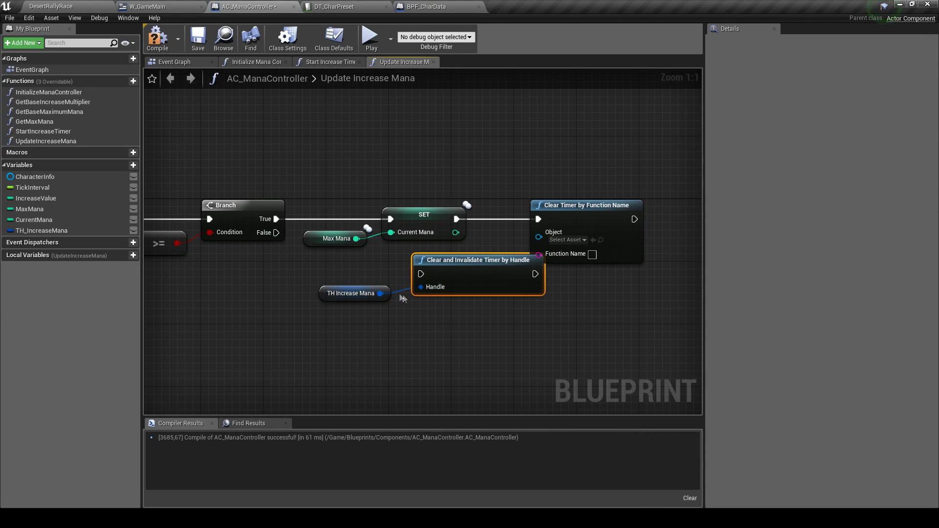
left_click_drag(369, 292, 377, 292)
left_click_drag(469, 279, 489, 303)
right_click_drag(489, 303, 372, 310)
key("Delete")
Set the Clear Timer function name to UpdateIncreaseMana, then compile and save
left_click_drag(457, 224, 432, 224)
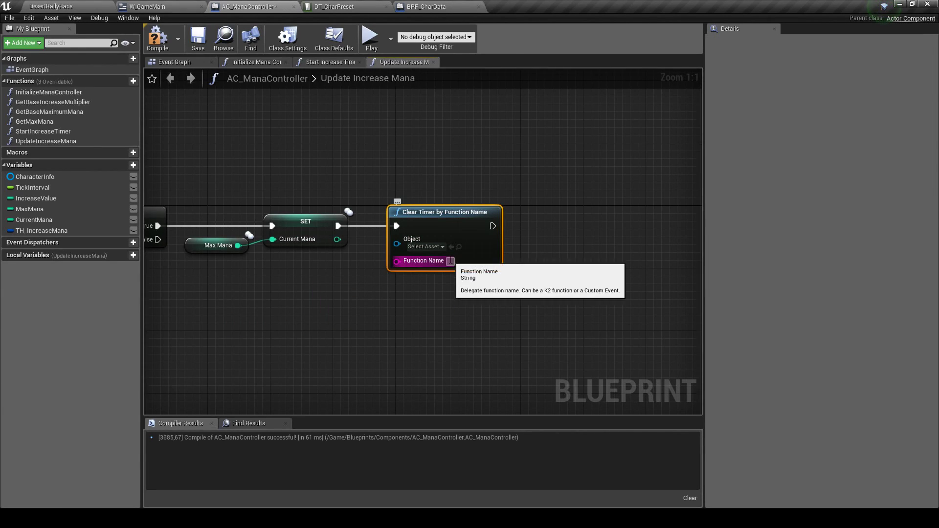
double_click(68, 141)
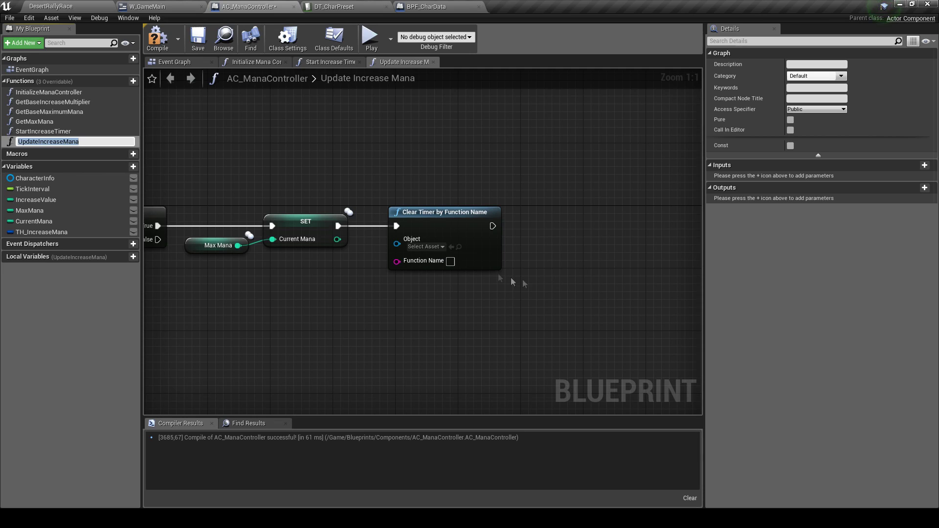
key("ctrl+c")
left_click(450, 261)
key("ctrl+v")
left_click(158, 38)
left_click(198, 38)
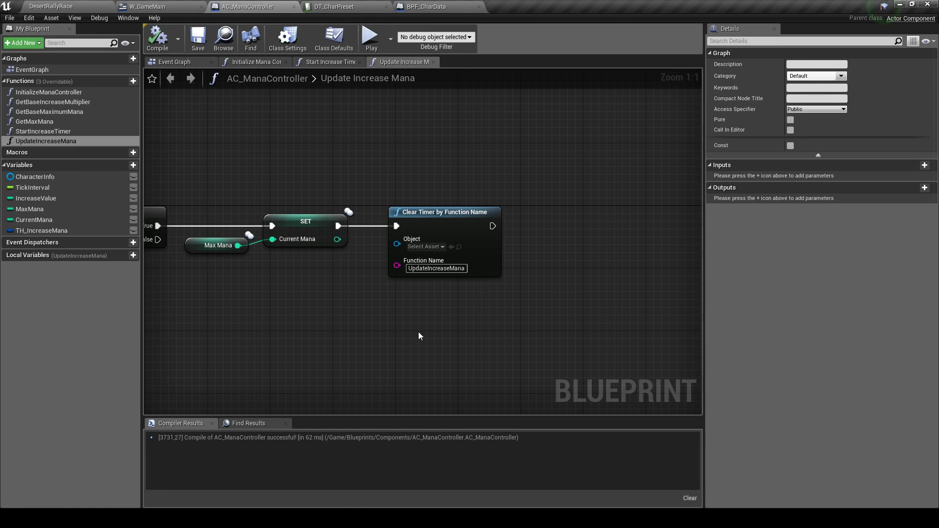
Replace Clear Timer with Clear and Invalidate Timer by Handle on TH_IncreaseMana after the setter
left_click(433, 215)
key("Delete")
left_click_drag(41, 230, 306, 261)
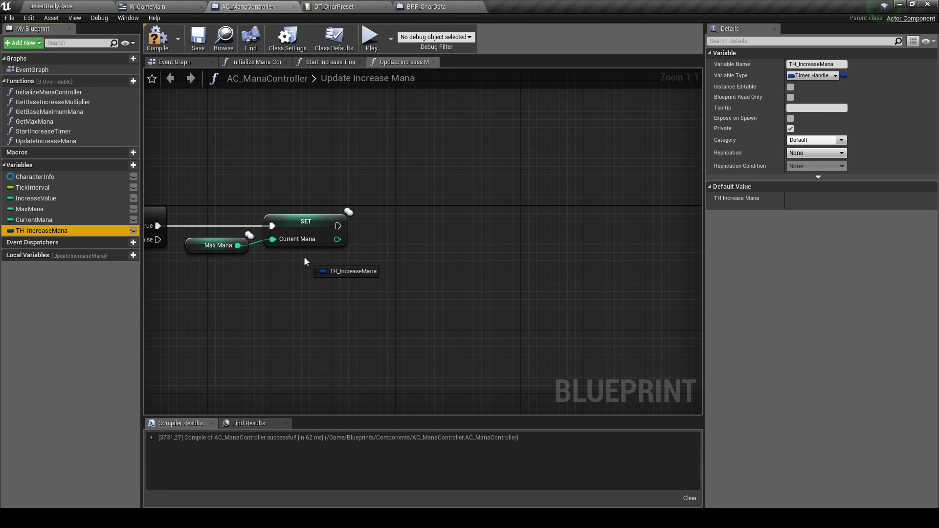
left_click(333, 277)
mouse_move(364, 269)
left_mouse_down()
mouse_move(420, 260)
mouse_move(506, 221)
left_mouse_up()
type("clear")
key("Return")
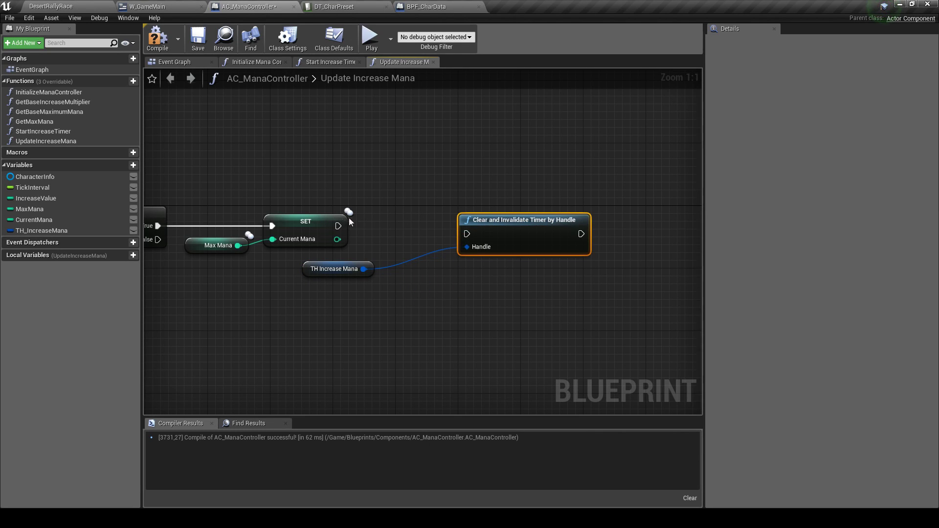
left_click_drag(338, 225, 467, 234)
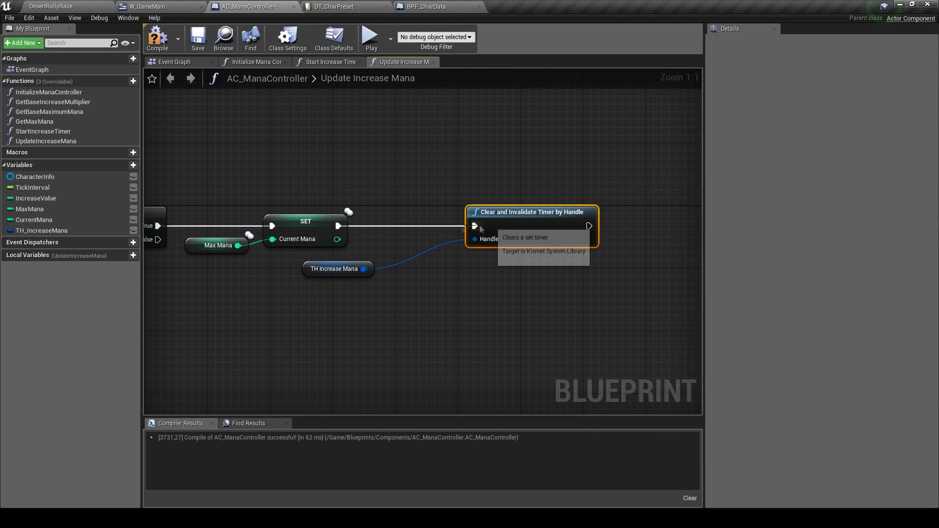
Arrange the timer nodes and compile the blueprint successfully
left_click_drag(337, 269, 416, 237)
left_click_drag(565, 242, 564, 196)
key("ctrl+z")
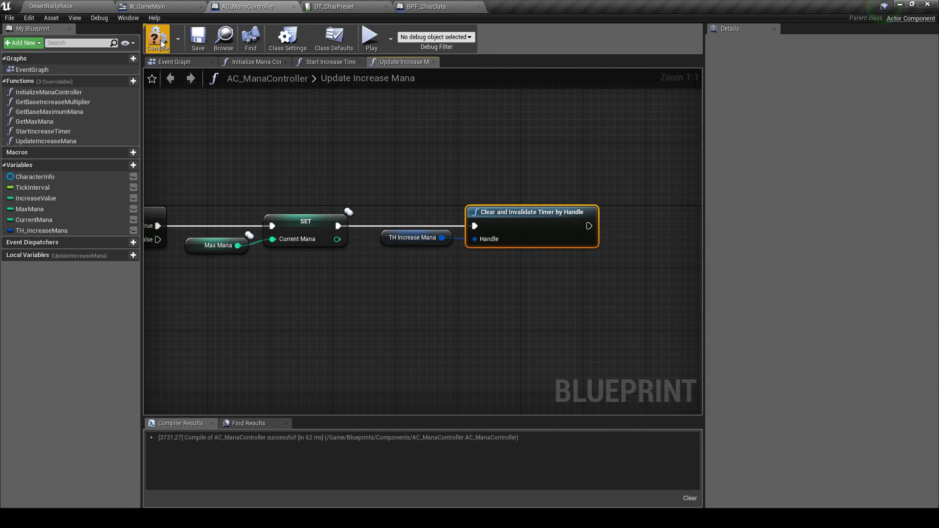
left_click(161, 43)
left_click(47, 176)
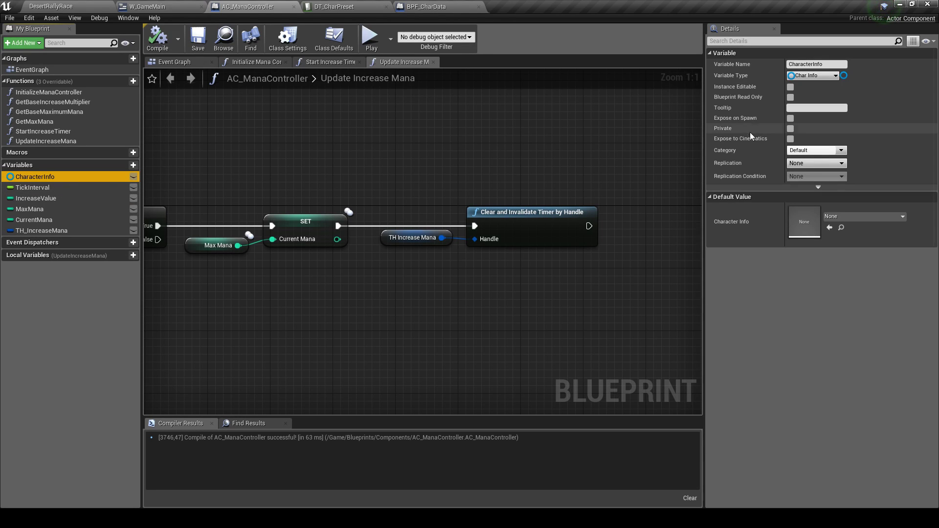
left_click(452, 260)
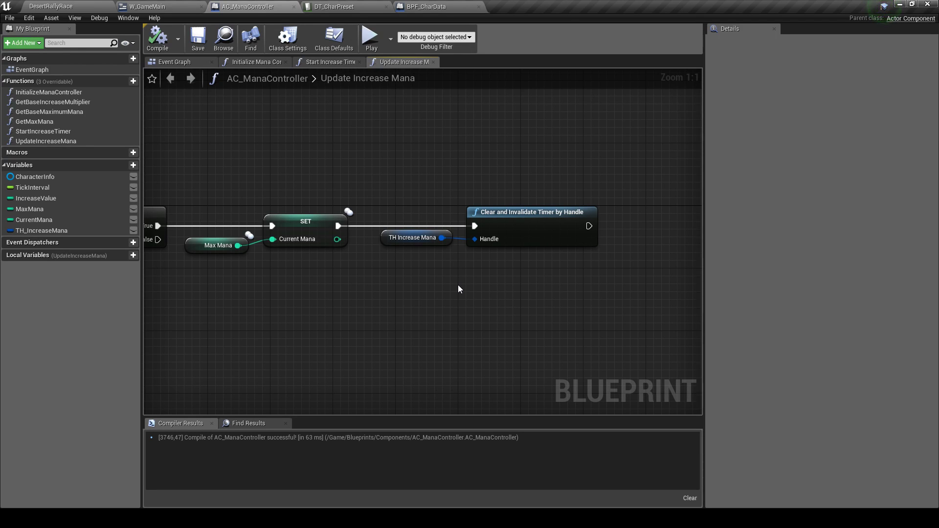
Nudge the TH Increase Mana node lower and look over the Current Mana, Add and Branch nodes
left_click_drag(391, 237, 392, 242)
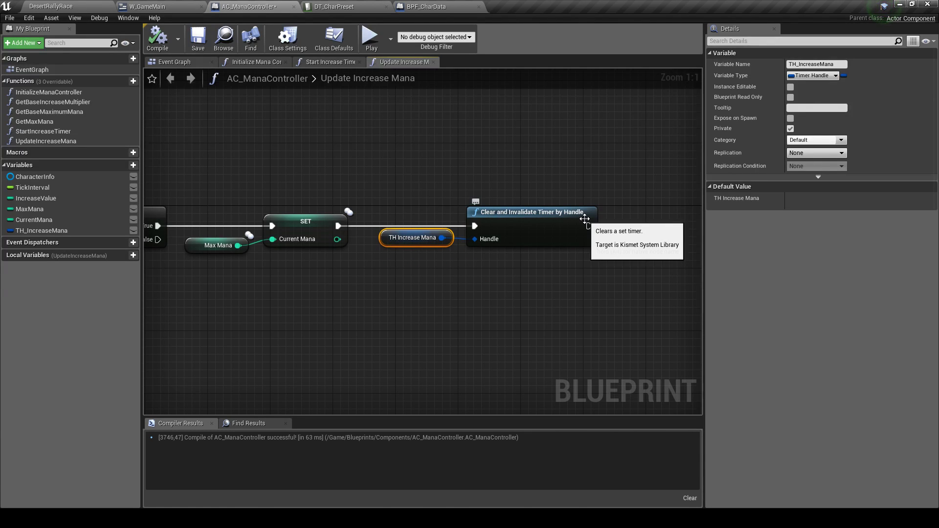
left_click(203, 185)
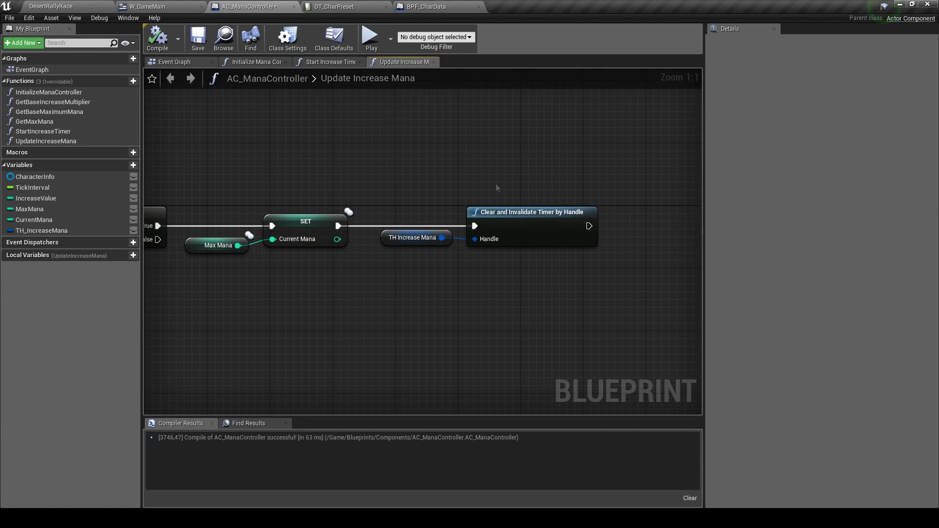
scroll(203, 184, "down", 2)
scroll(298, 228, "up", 2)
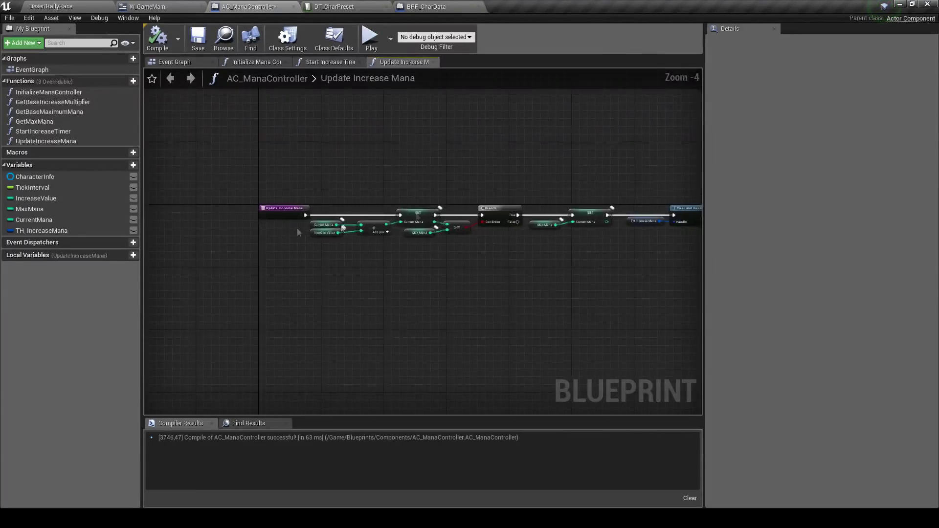
mouse_move(378, 145)
left_mouse_down()
mouse_move(496, 230)
mouse_move(604, 277)
left_mouse_up()
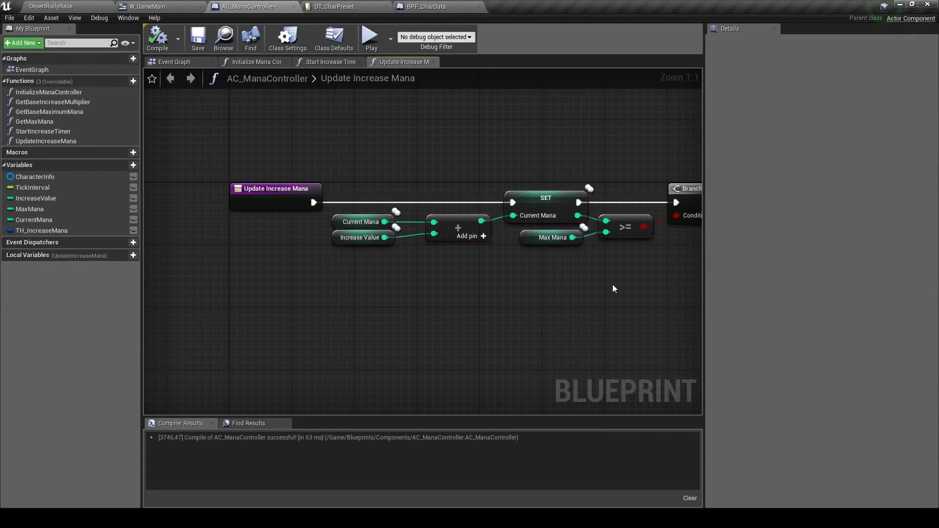
right_click_drag(612, 283, 299, 262)
Review the max-mana check and timer-clearing nodes, then close the Update Increase Mana graph
left_click_drag(393, 145, 586, 219)
right_click_drag(582, 216, 402, 241)
left_click_drag(497, 147, 582, 269)
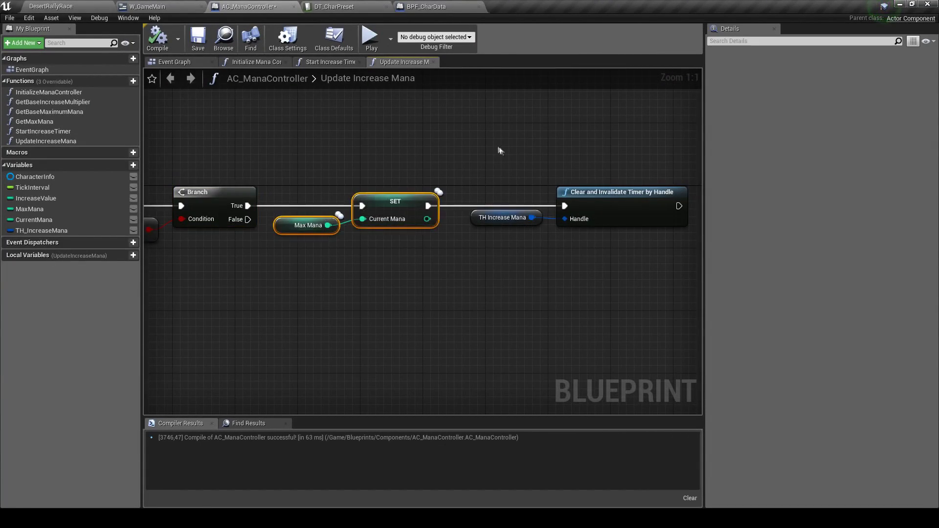
left_click(581, 270)
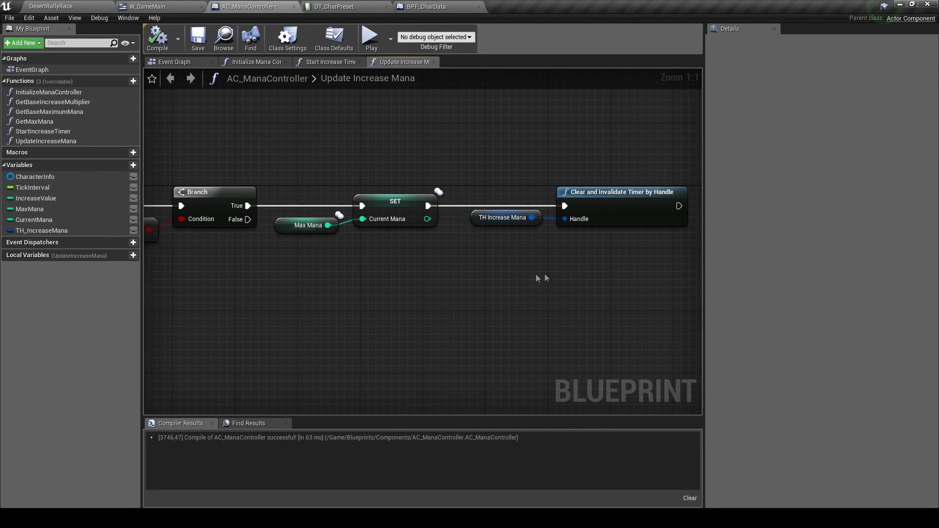
left_click(433, 63)
scroll(440, 164, "down", 5)
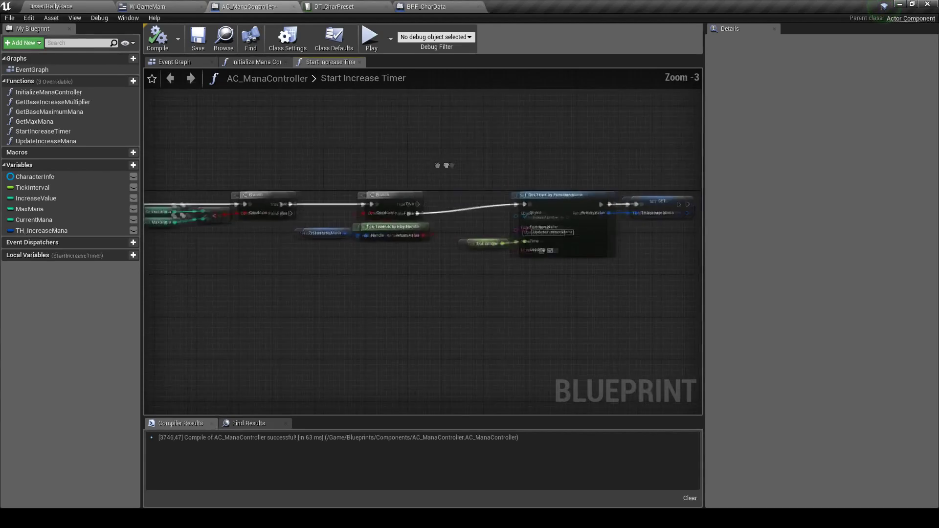
Close the Start Increase Timer graph and pan through the SET and Get Data Table Row nodes
left_click(360, 62)
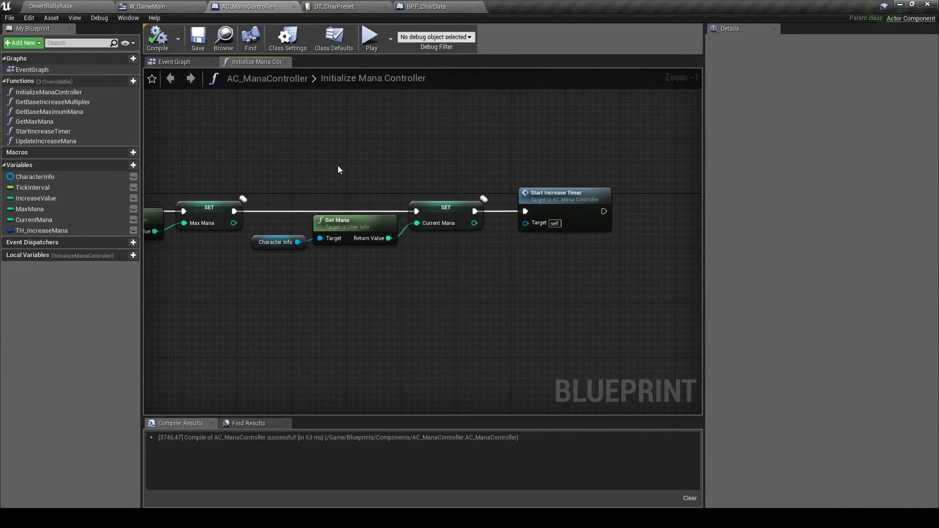
scroll(338, 166, "up", 1)
right_click_drag(338, 166, 384, 247)
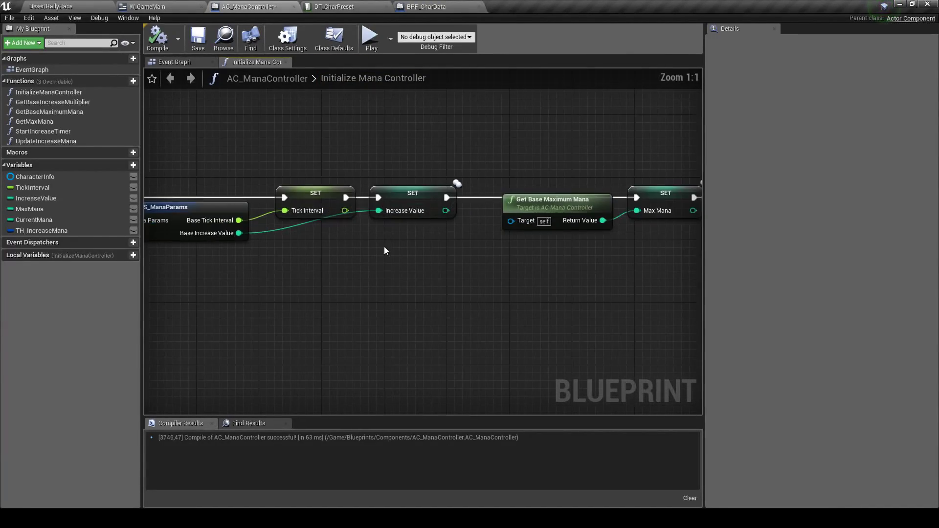
left_click(393, 199)
right_click_drag(394, 199, 628, 199)
mouse_move(436, 240)
right_mouse_down()
mouse_move(560, 240)
mouse_move(355, 266)
right_mouse_up()
scroll(474, 267, "down", 1)
Review the SET Tick Interval and Increase Value nodes and inspect GetBaseIncreaseMultiplier's settings
mouse_move(552, 204)
right_mouse_down()
mouse_move(439, 236)
mouse_move(349, 236)
right_mouse_up()
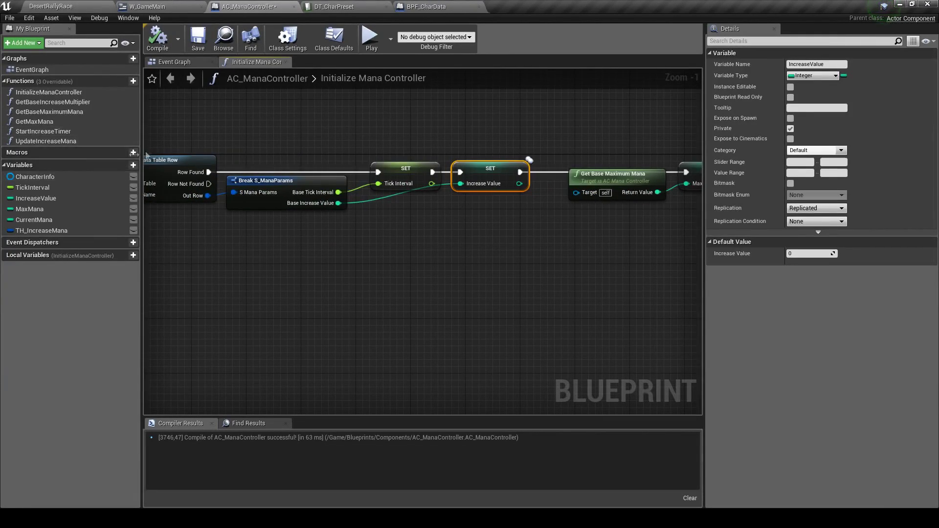
right_click_drag(532, 211, 527, 212)
scroll(220, 264, "down", 1)
right_click_drag(220, 265, 455, 282)
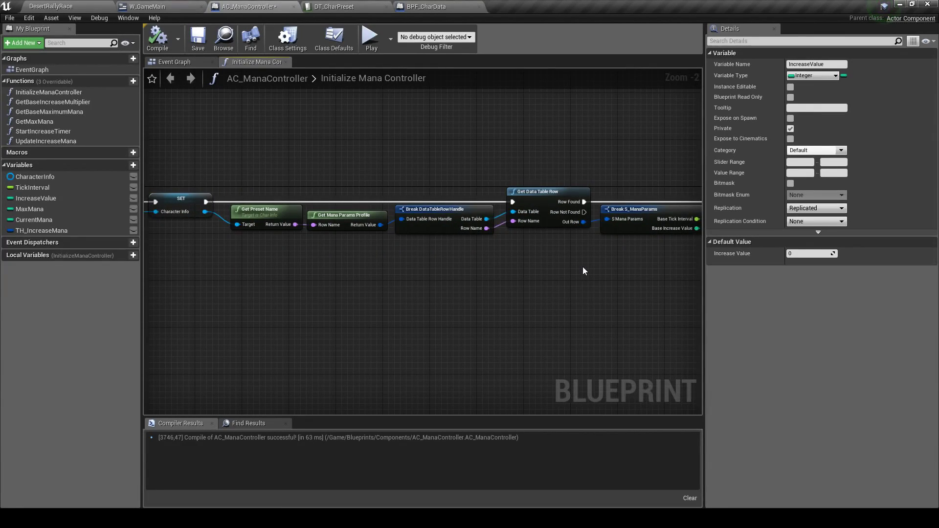
right_click_drag(583, 267, 420, 270)
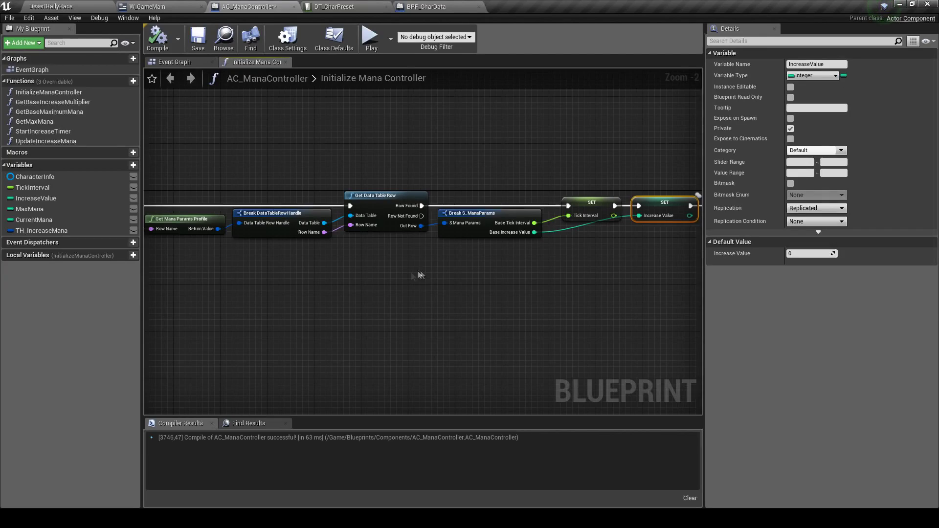
left_click(57, 198)
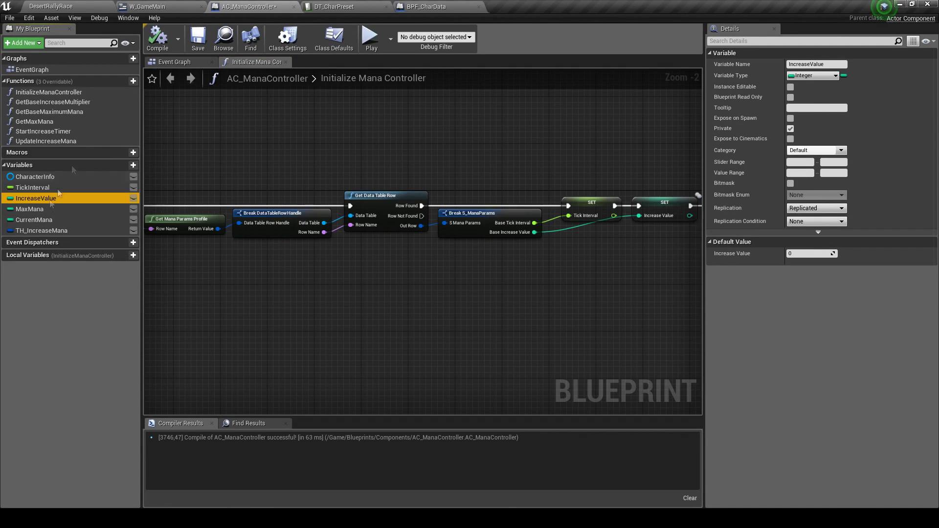
double_click(80, 102)
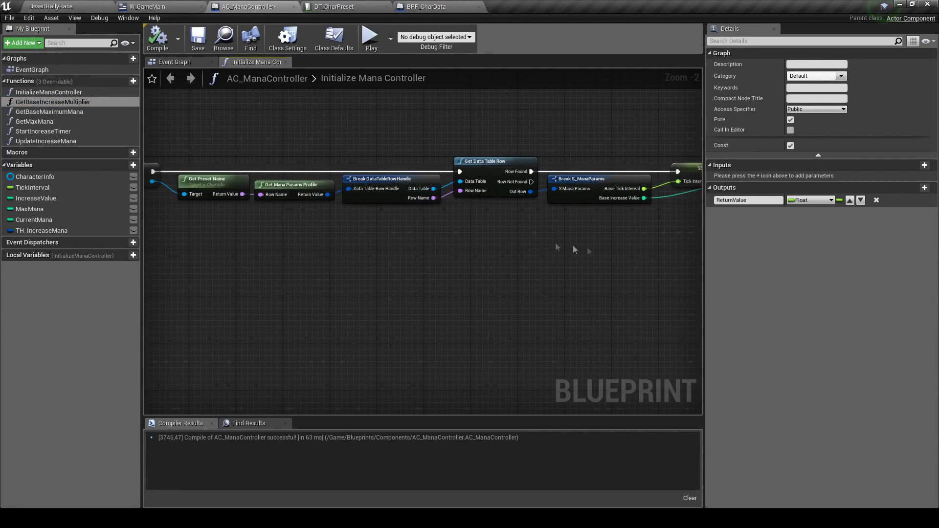
scroll(665, 258, "down", 3)
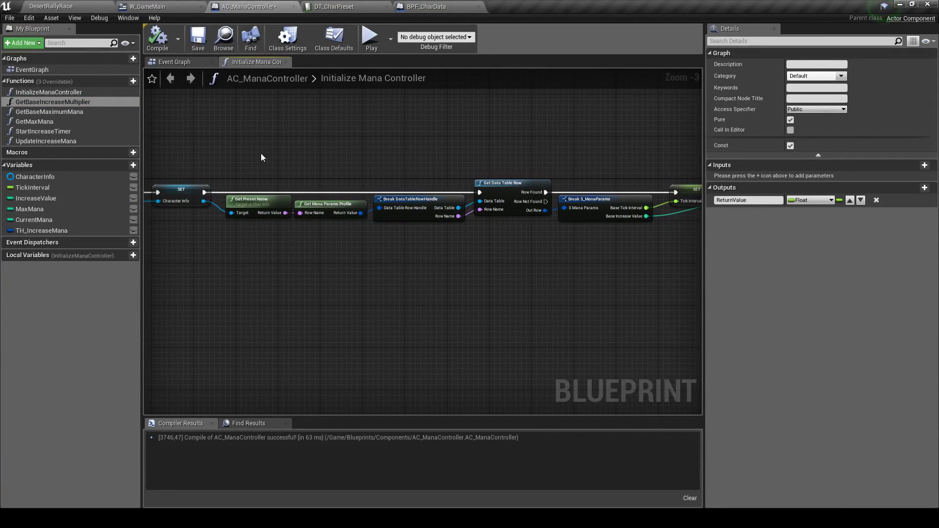
Duplicate the data-table lookup nodes below the chain and wire CharacterInfo into the copied Get Preset Name
left_click_drag(261, 156, 586, 216)
key("ctrl+c")
right_click_drag(562, 277, 565, 181)
key("ctrl+v")
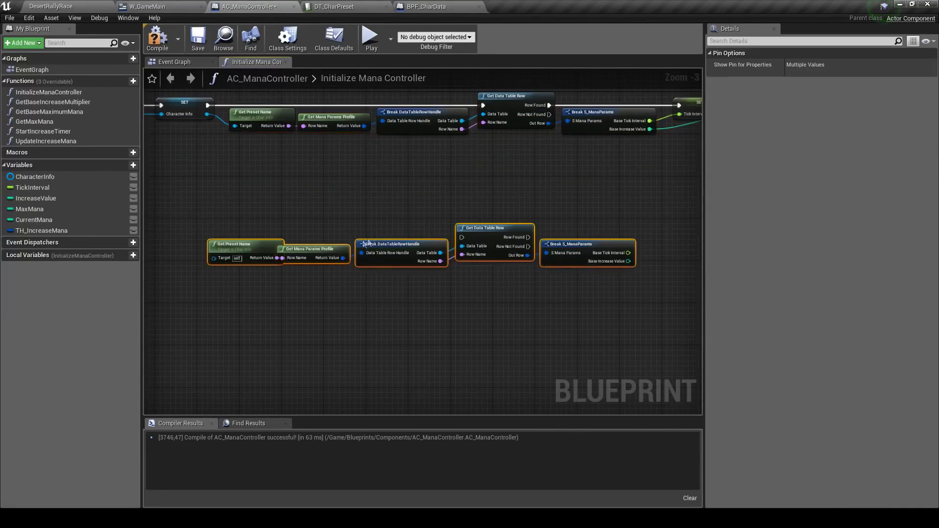
scroll(392, 235, "up", 3)
right_click_drag(342, 171, 384, 244)
left_click_drag(34, 177, 203, 255)
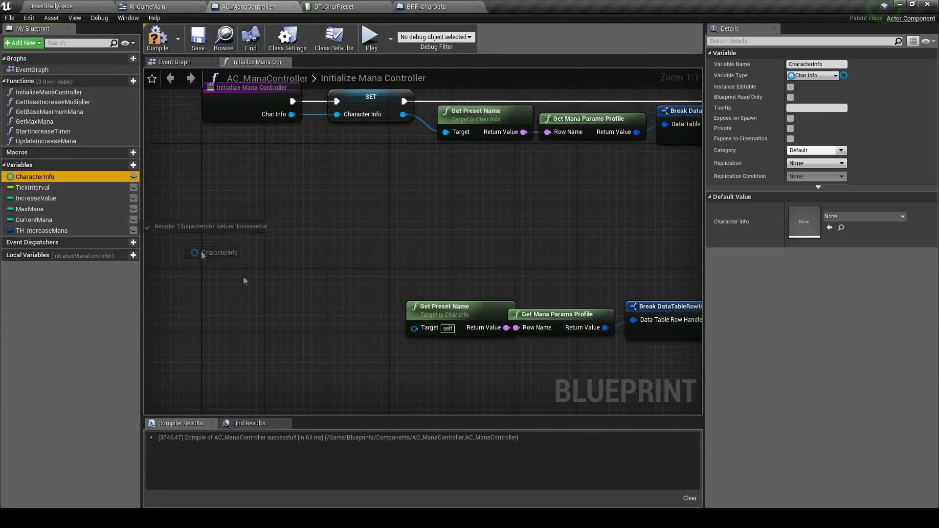
left_click_drag(244, 280, 425, 329)
scroll(489, 347, "down", 2)
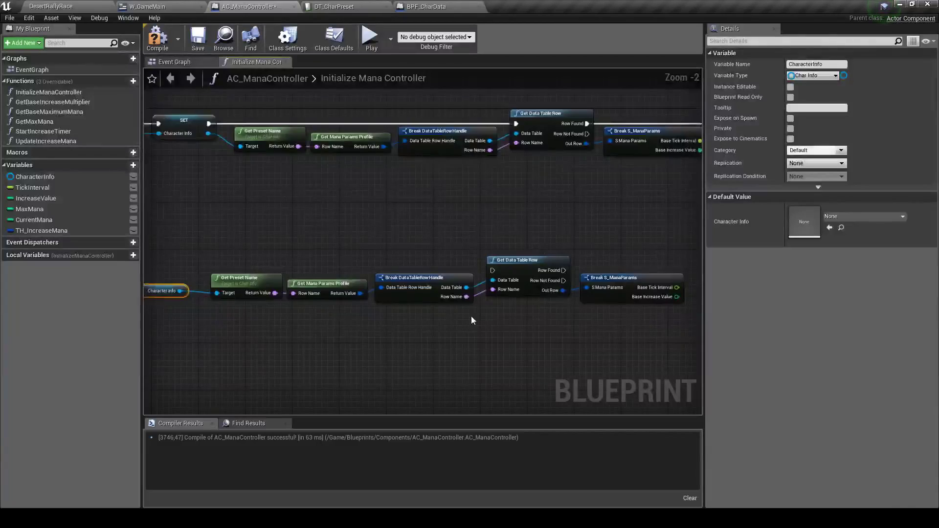
Collapse the copied node row into a function named GetBaseIncreaseValue and open its graph
left_click_drag(151, 208, 658, 295)
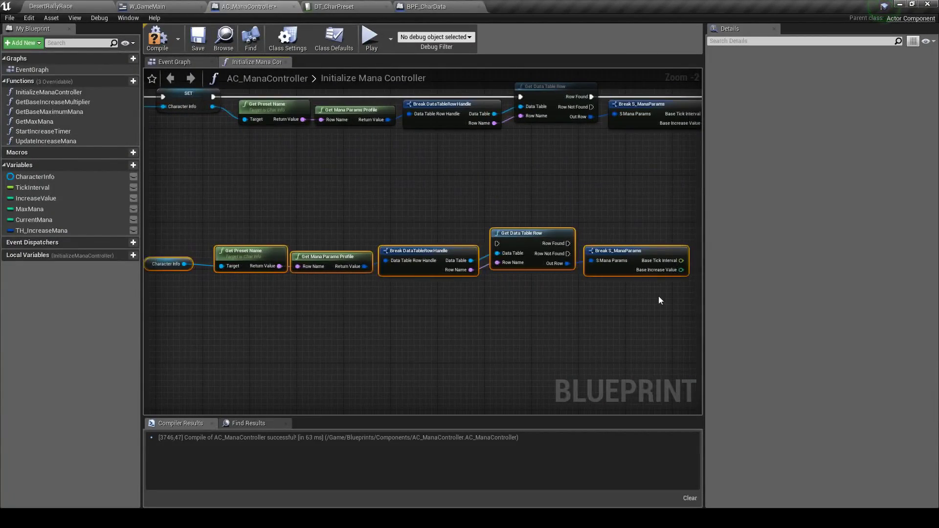
right_click(639, 248)
left_click(693, 374)
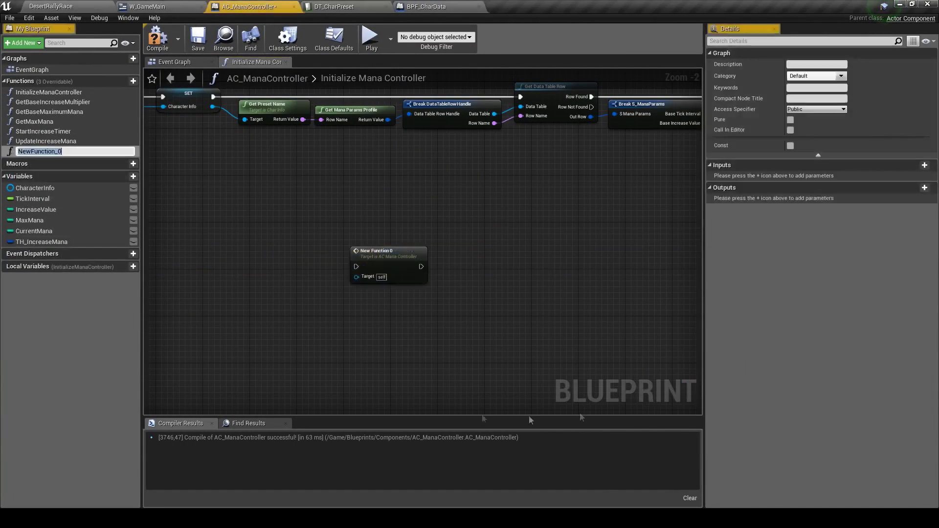
type("GetBaseIncreaseValue")
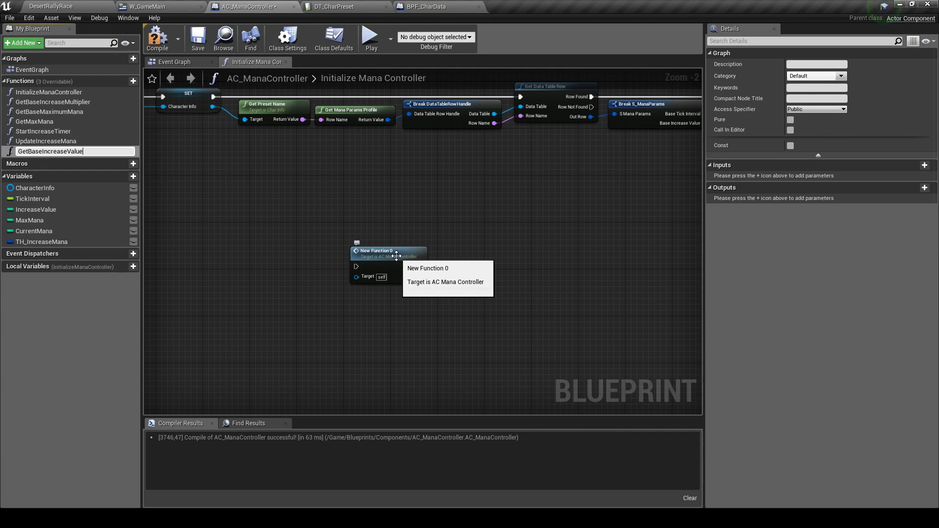
key("Return")
double_click(413, 256)
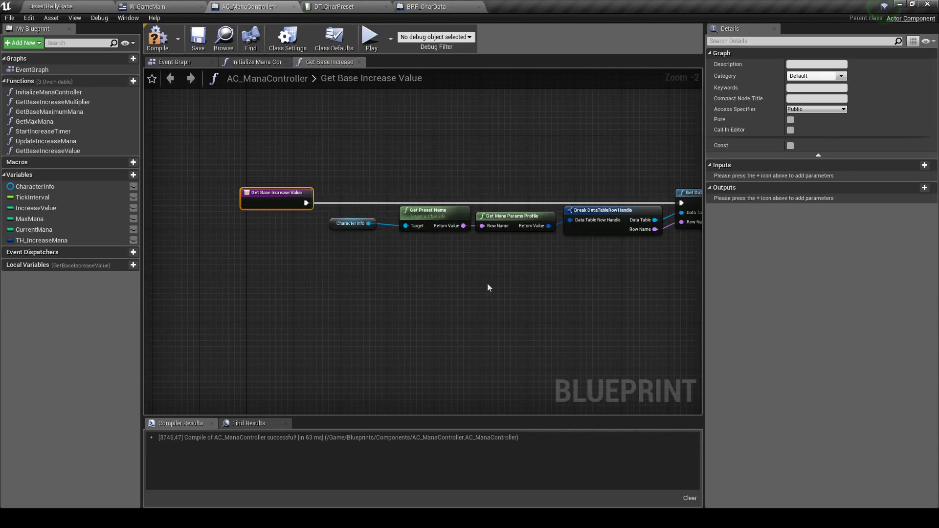
Add a ReturnValue output fed by Base Increase Value, with Row Found driving the Return Node
right_click_drag(487, 284, 349, 191)
scroll(348, 191, "up", 2)
left_click(924, 187)
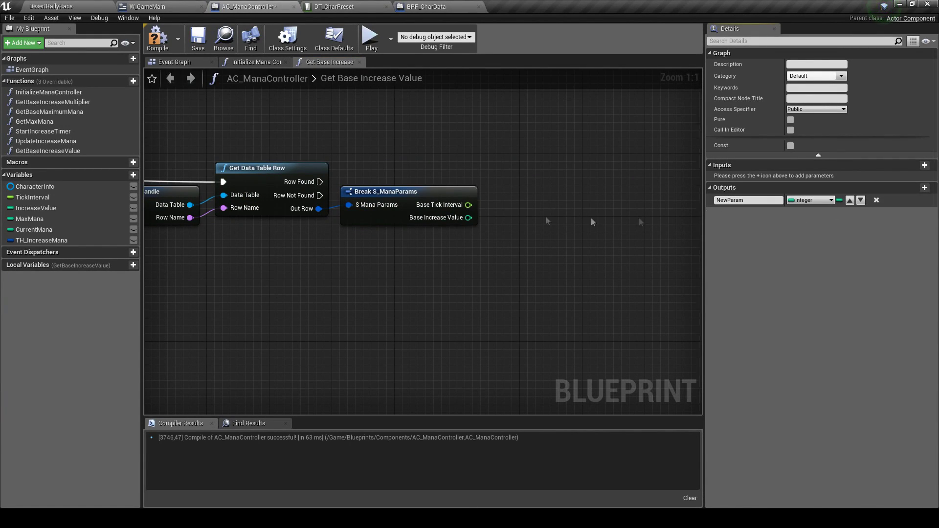
type("ReturnValue")
key("Return")
scroll(597, 212, "down", 3)
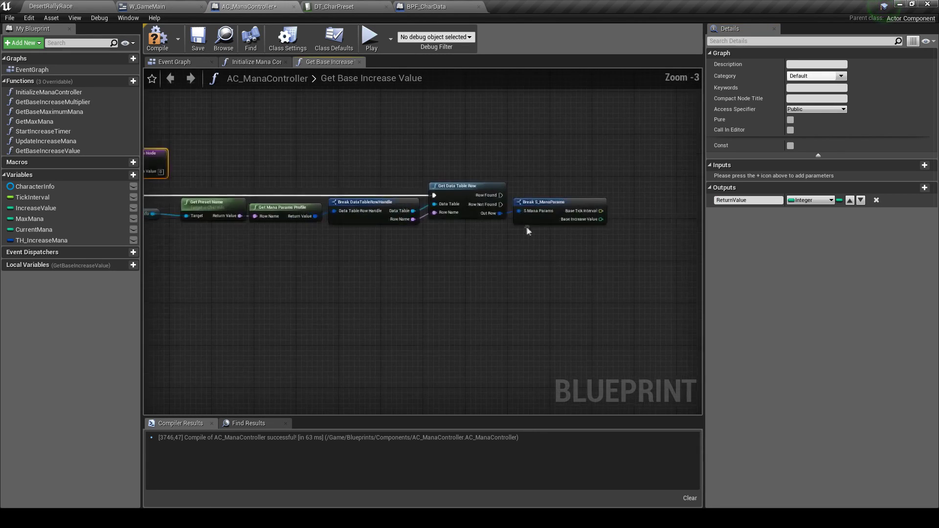
left_click_drag(268, 164, 645, 177)
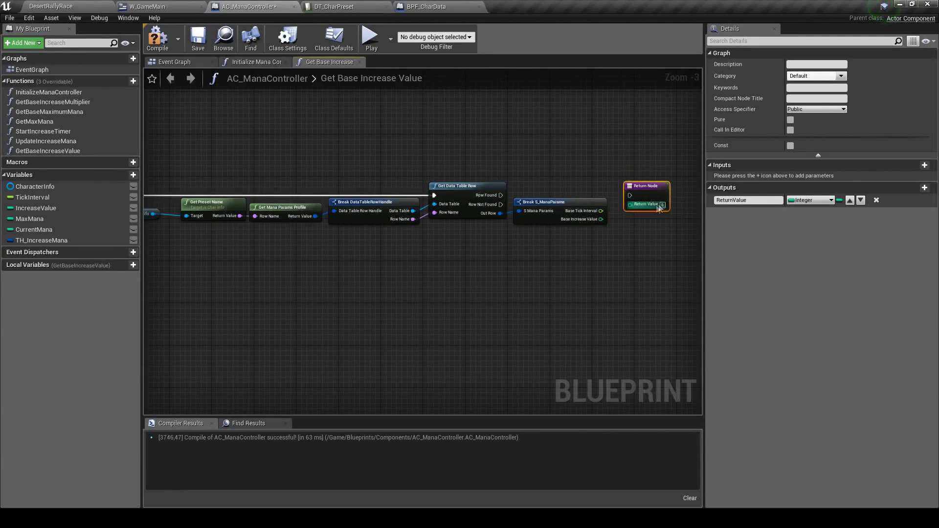
scroll(655, 204, "up", 3)
left_click_drag(573, 226, 631, 207)
left_click_drag(424, 191, 618, 191)
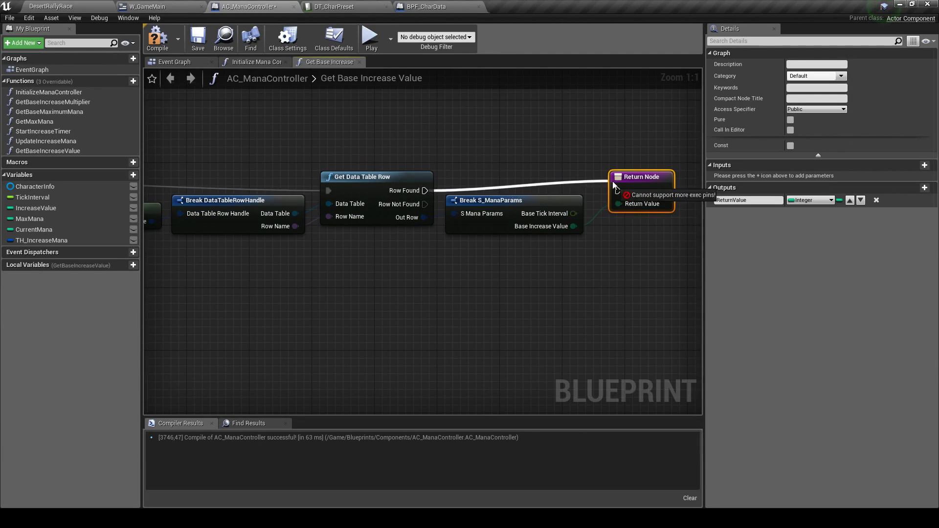
Hide the unconnected Break S_ManaParams pins and make GetBaseIncreaseValue pure and const
left_click(562, 204)
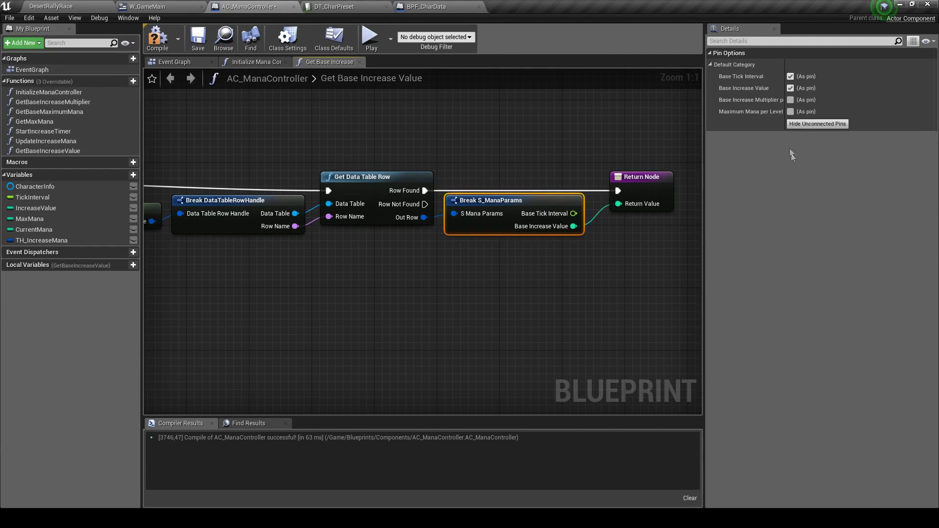
left_click(816, 124)
scroll(478, 155, "down", 3)
right_click_drag(482, 156, 596, 157)
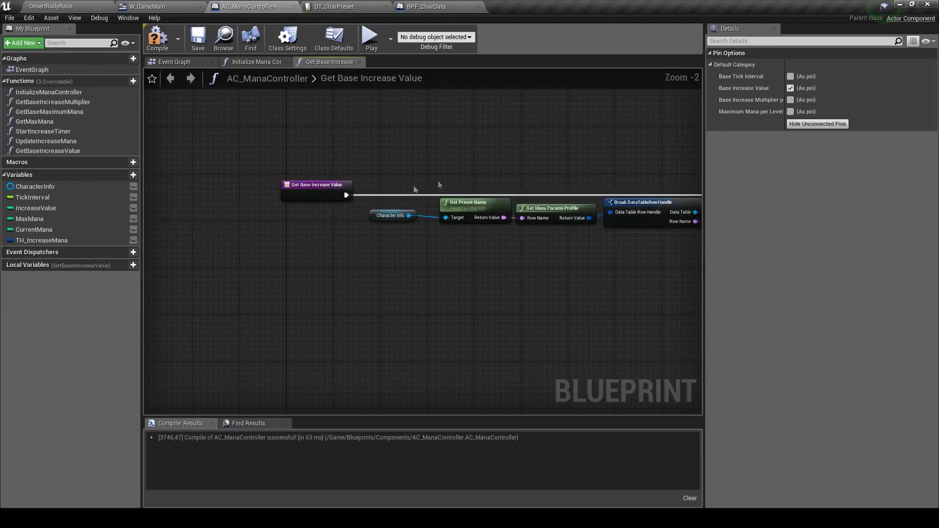
left_click(313, 193)
left_click(790, 119)
left_click(790, 146)
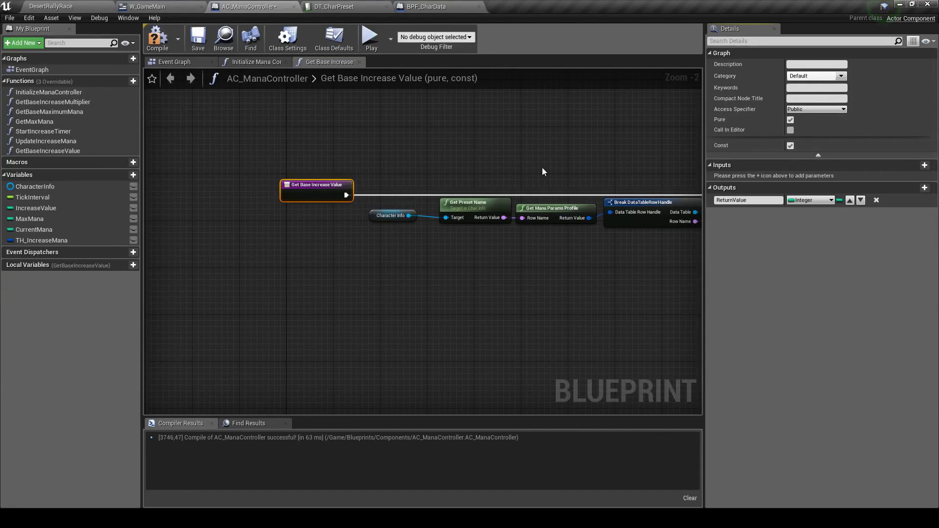
key("Home")
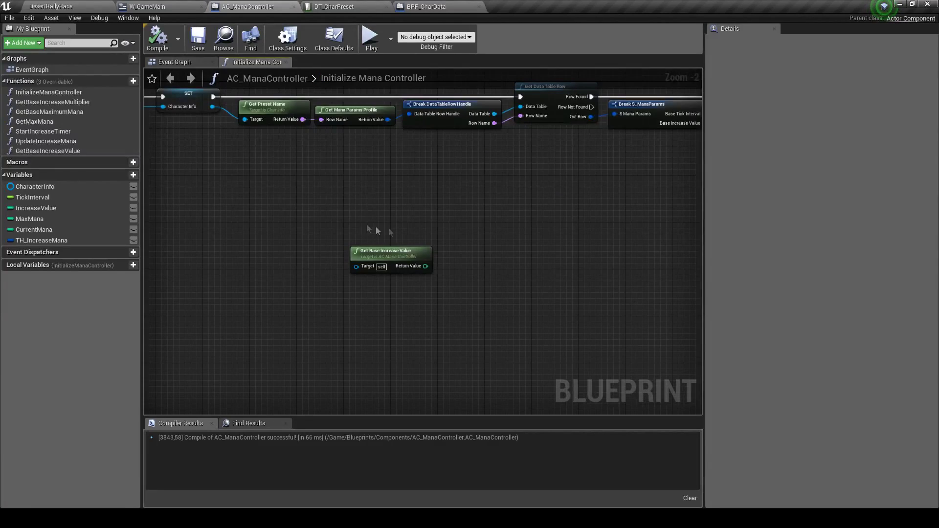
Place the Get Base Increase Value call and wire its Return Value into SET Increase Value
scroll(365, 223, "down", 1)
right_click_drag(365, 224, 279, 308)
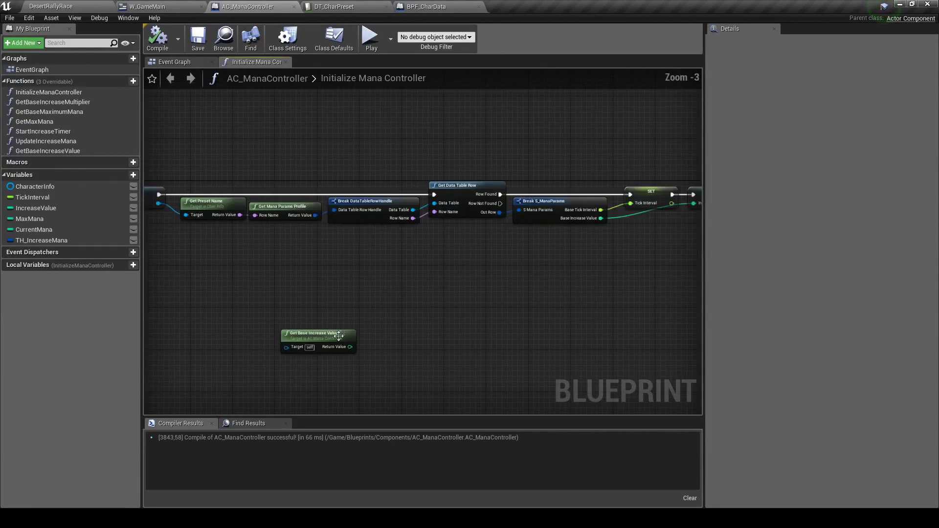
left_click_drag(337, 337, 576, 259)
scroll(598, 257, "up", 3)
right_click_drag(599, 257, 382, 257)
left_click_drag(372, 279, 523, 183)
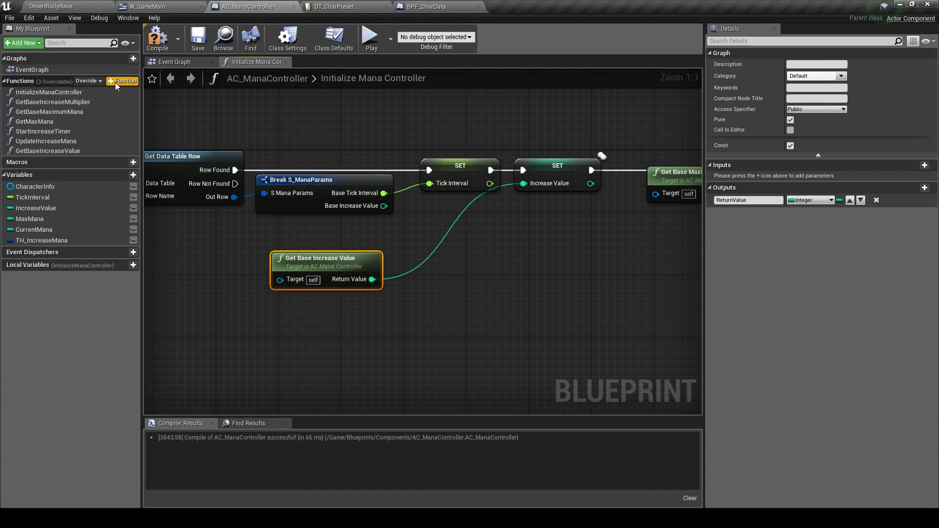
left_click(117, 81)
Name the new function UpdateIncreaseValue
type("Upda")
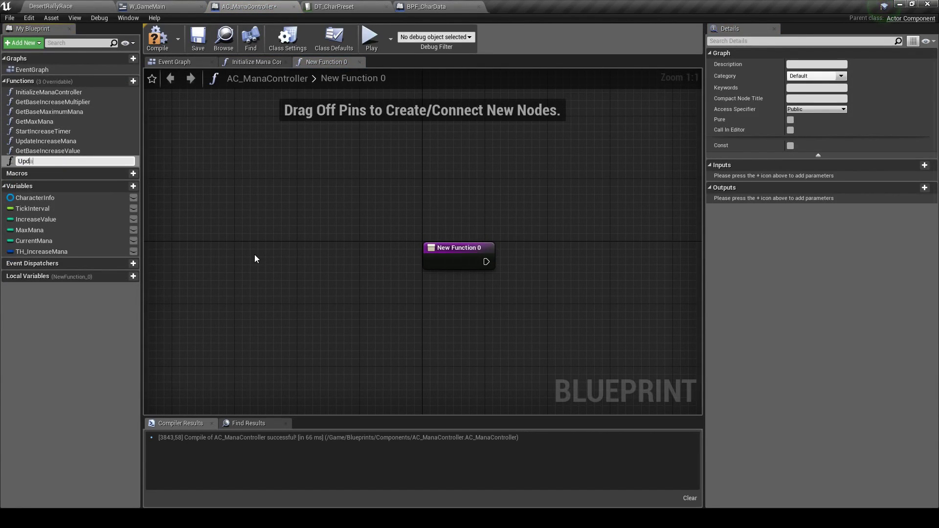
type("teIncre")
key("BackSpace")
key("BackSpace")
key("BackSpace")
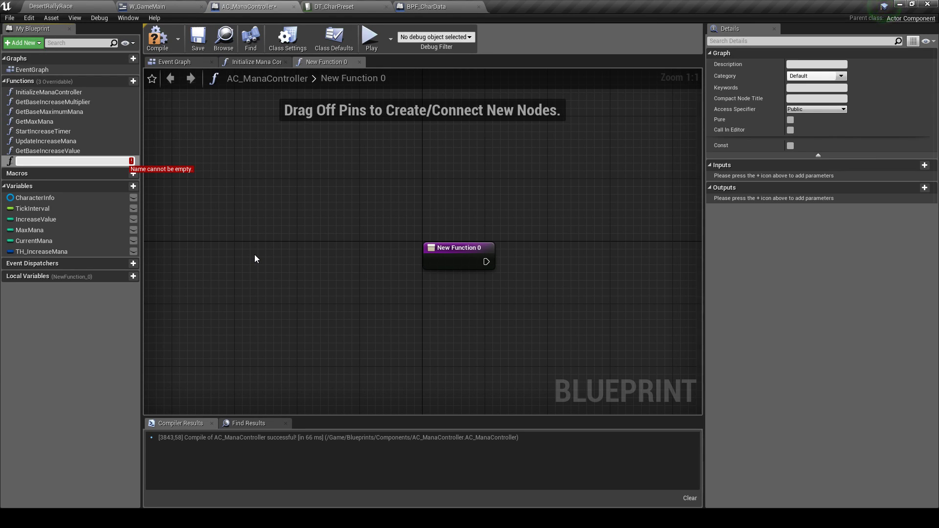
type("U")
type("pdateIncrease")
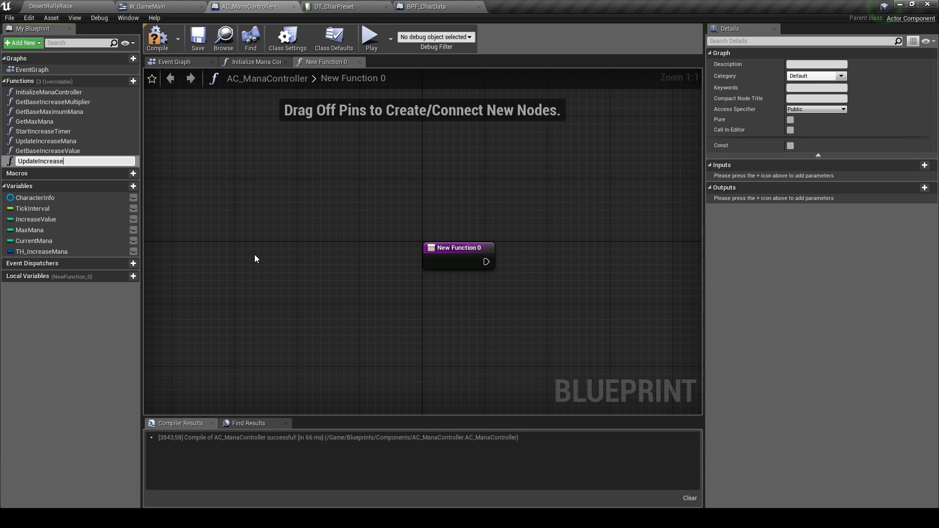
type("Value")
key("Return")
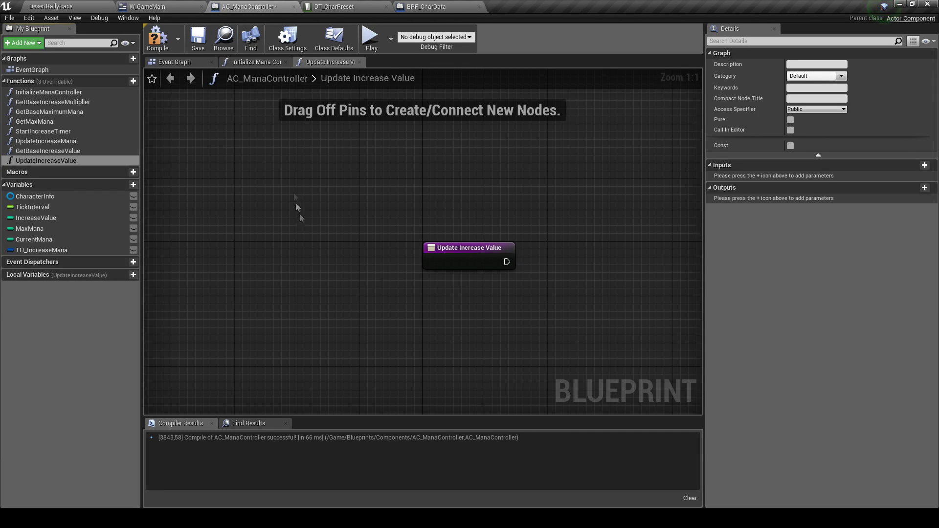
left_click(253, 62)
Put the SET Increase Value and getter nodes into UpdateIncreaseValue, wired from its entry, and compile
left_click_drag(468, 247, 484, 231)
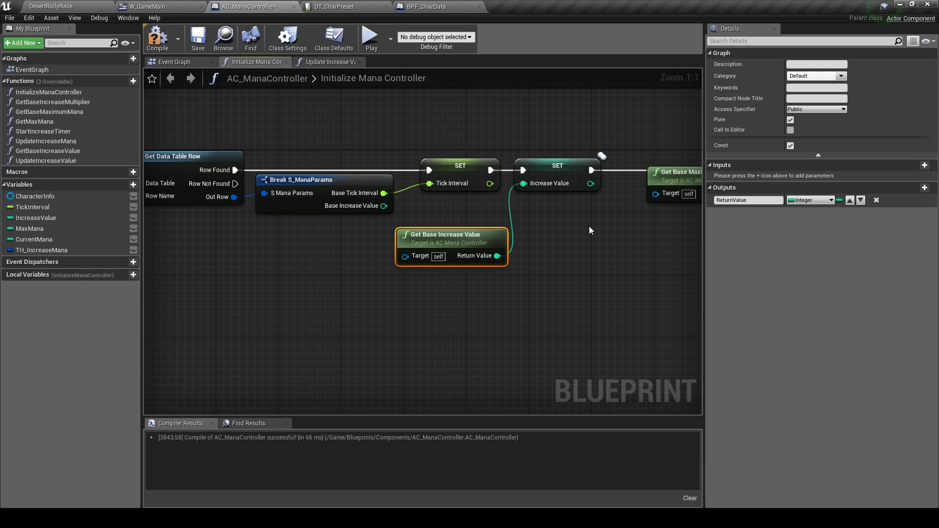
right_click_drag(514, 139, 433, 152)
left_click(329, 62)
key("ctrl+v")
right_click_drag(582, 266, 439, 240)
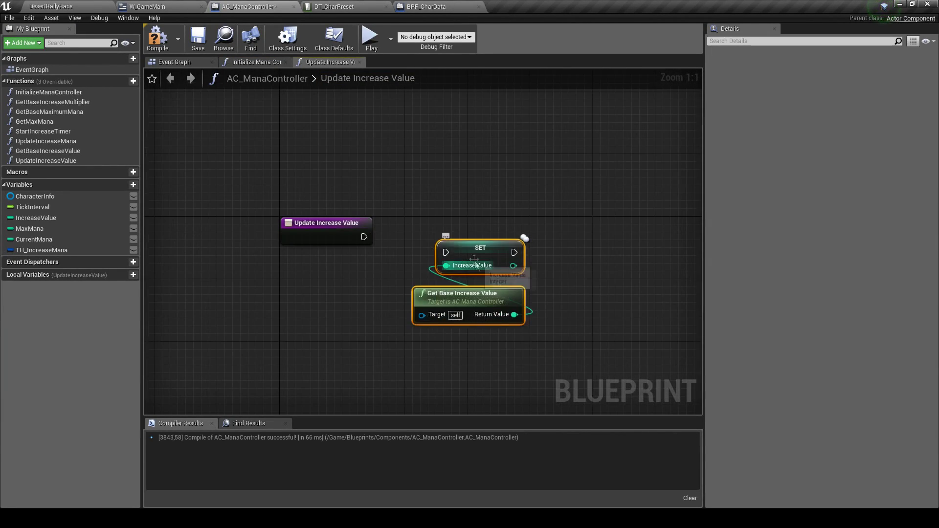
left_click_drag(489, 260, 533, 246)
left_click_drag(363, 237, 493, 237)
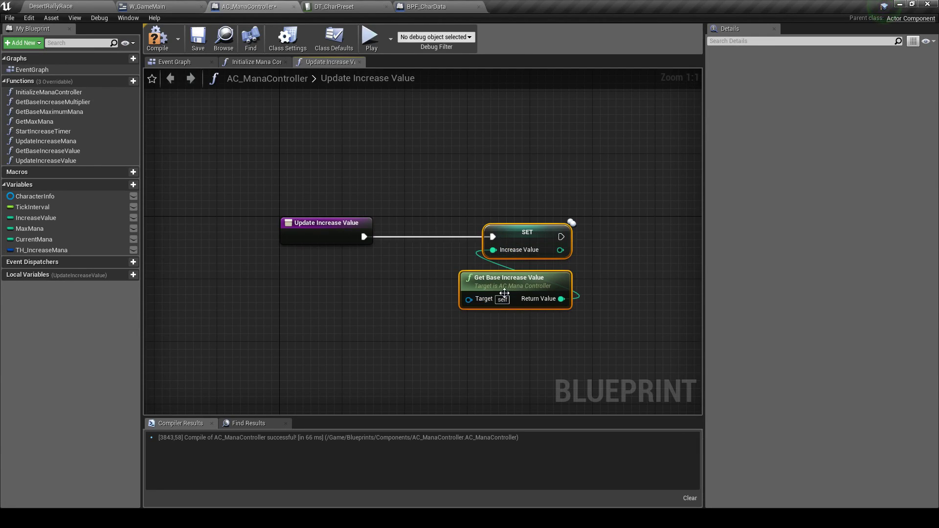
left_click_drag(509, 290, 391, 267)
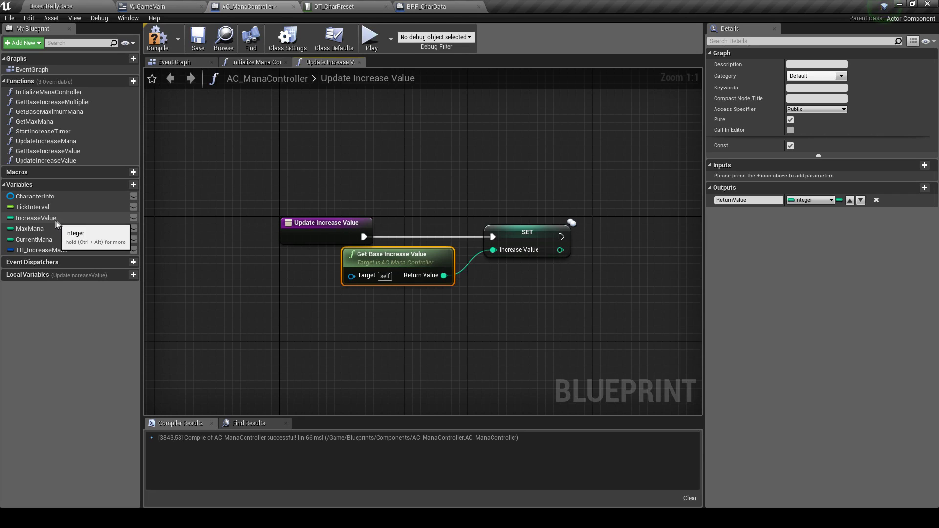
left_click_drag(400, 268, 376, 268)
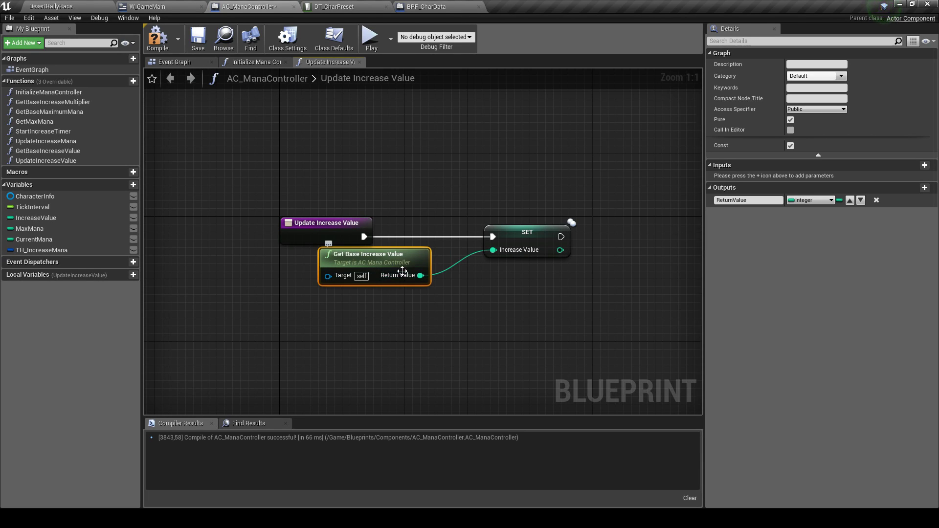
left_click(158, 39)
Replace the old Increase Value nodes with an Update Increase Value call after SET Tick Interval
left_click(360, 62)
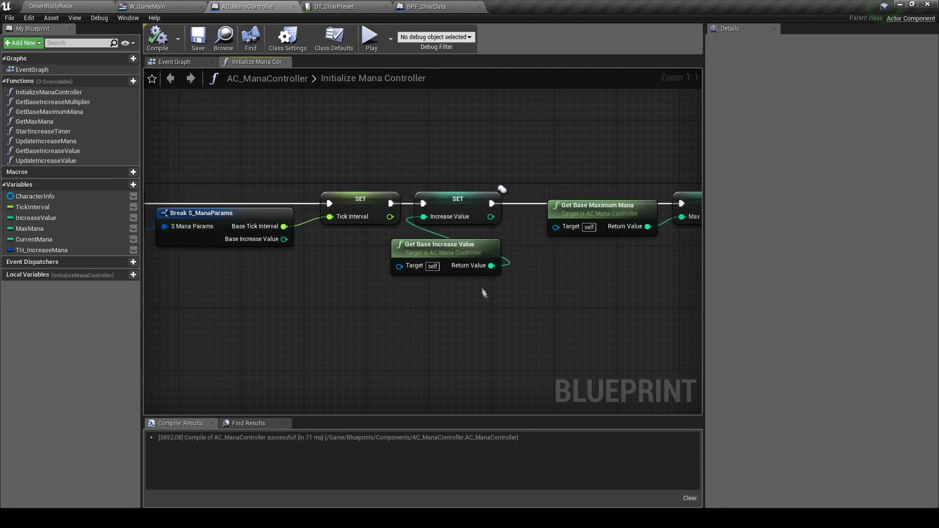
left_click_drag(497, 311, 467, 187)
key("Delete")
mouse_move(46, 160)
left_mouse_down()
mouse_move(425, 193)
mouse_move(432, 217)
left_mouse_up()
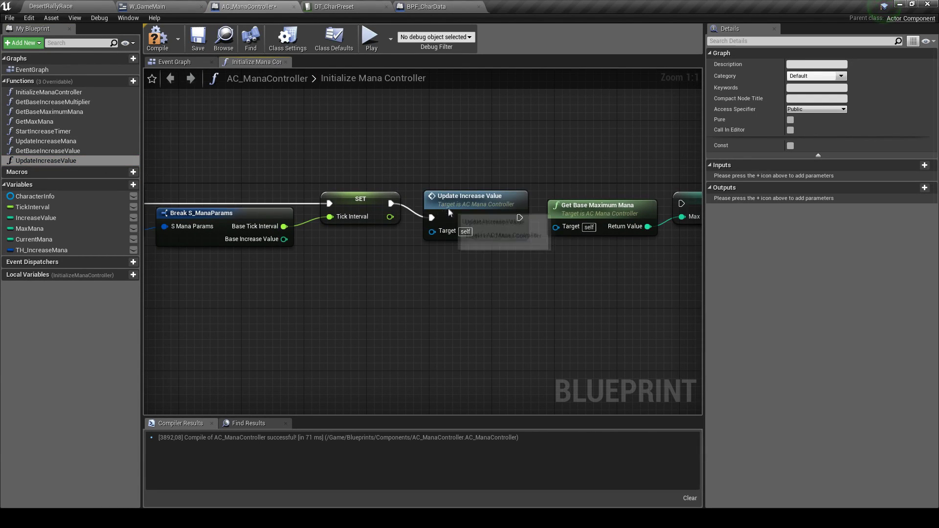
left_click_drag(482, 201, 481, 187)
Set UpdateIncreaseValue's access and category to Private and compile
left_click(816, 109)
left_click(802, 134)
left_click(818, 77)
type("Private")
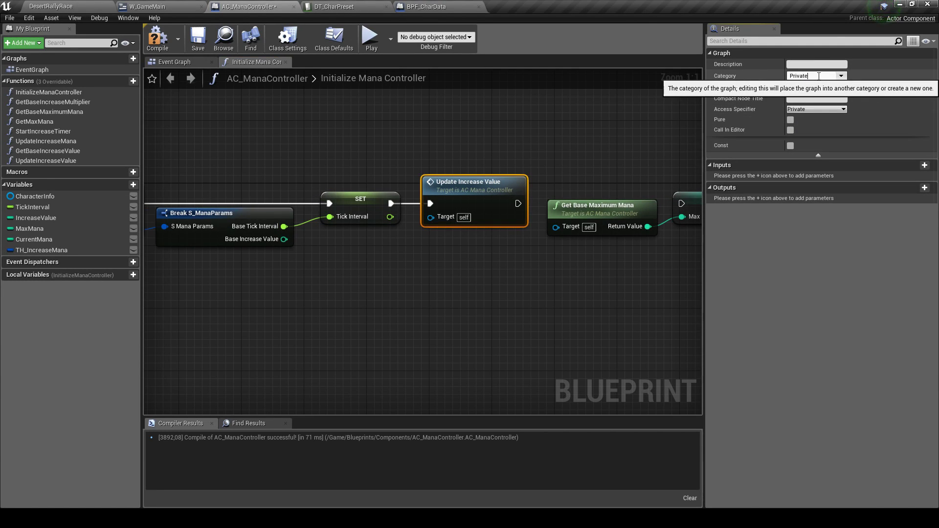
key("Return")
left_click(198, 39)
Hide the unused Base Increase Value pin on Break S_ManaParams and compile
scroll(391, 240, "down", 1)
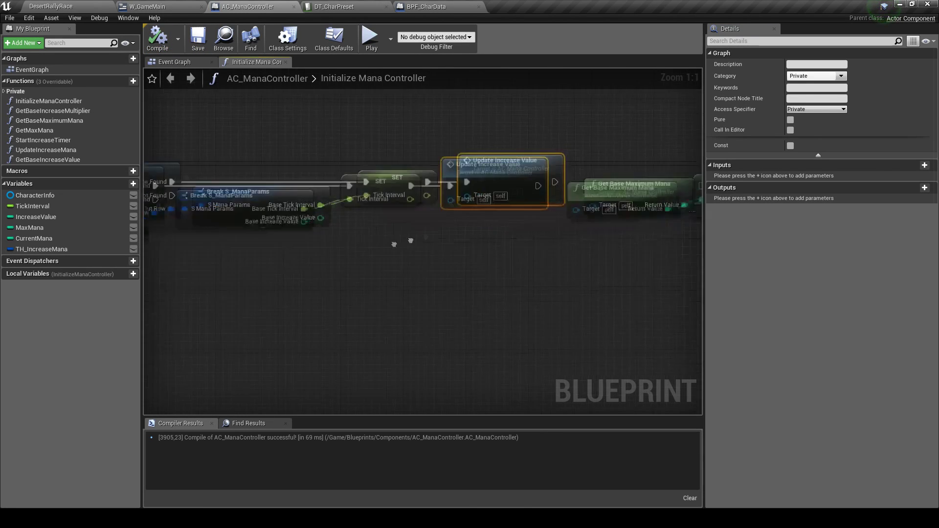
right_click_drag(535, 234, 469, 241)
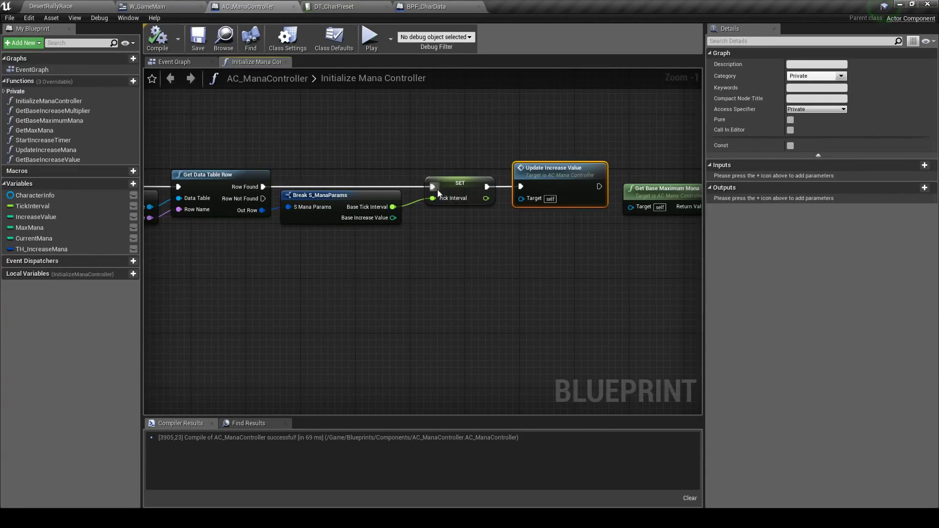
left_click(453, 184)
right_click_drag(348, 271, 544, 292)
scroll(543, 292, "down", 1)
mouse_move(608, 255)
right_mouse_down()
mouse_move(454, 273)
mouse_move(345, 302)
right_mouse_up()
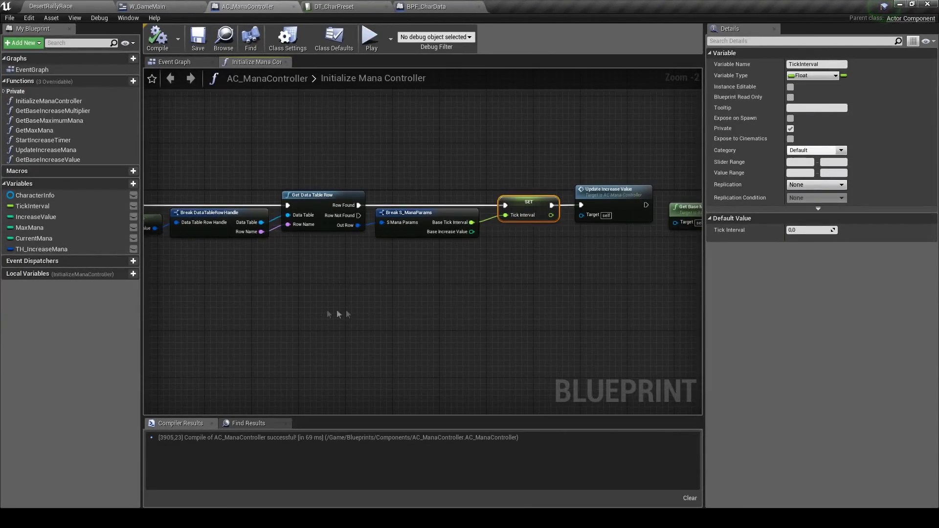
left_click(450, 209)
left_click(817, 123)
scroll(196, 230, "down", 2)
left_click(198, 39)
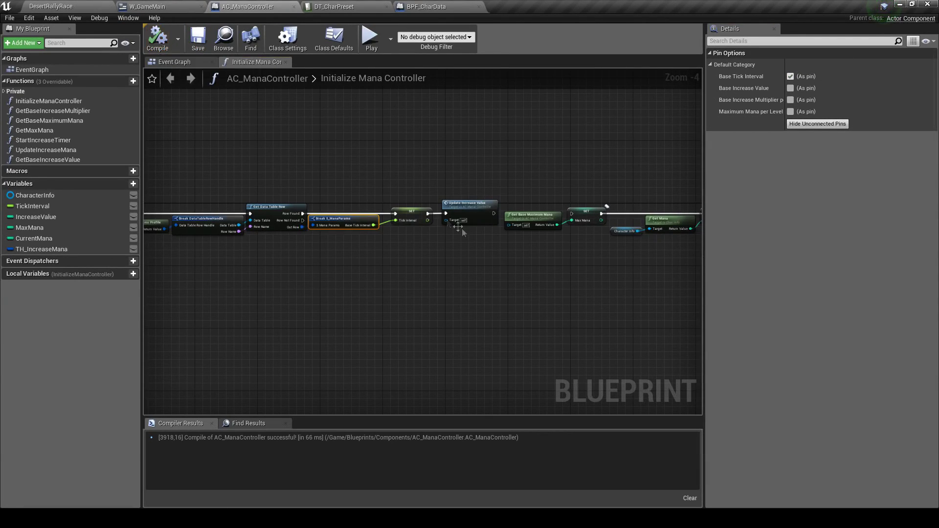
Select the Get Base Maximum Mana and SET Max Mana nodes
scroll(388, 225, "up", 4)
left_click_drag(318, 148, 477, 303)
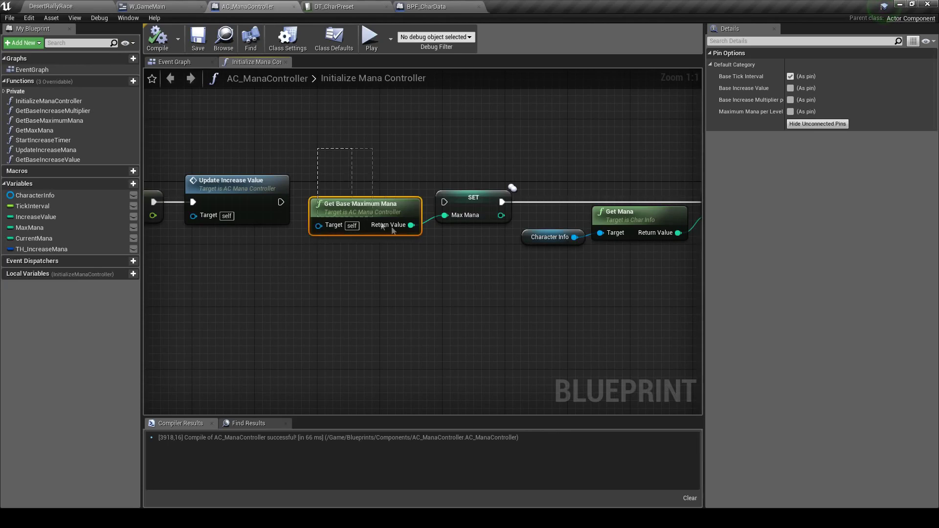
left_click_drag(478, 348, 478, 349)
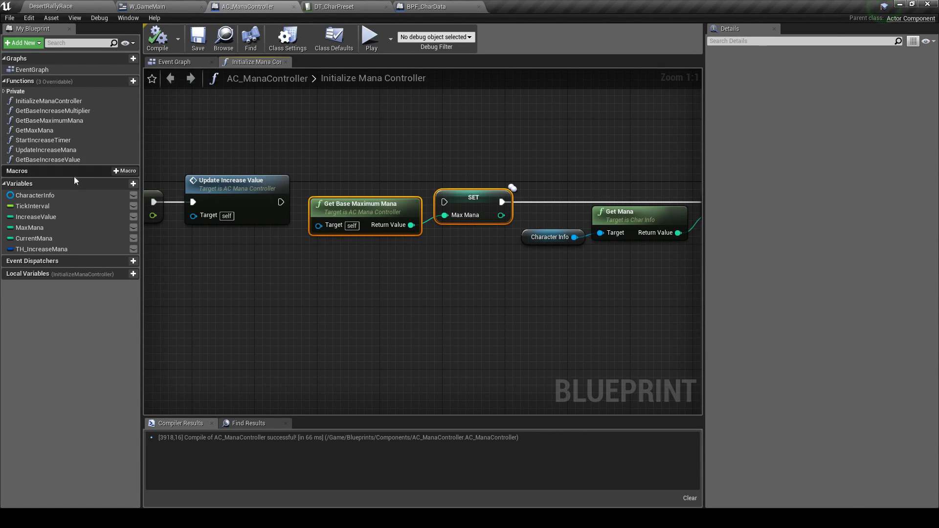
Expand the Private functions and review the Update Increase Mana and Update Increase Value graphs
left_click(5, 91)
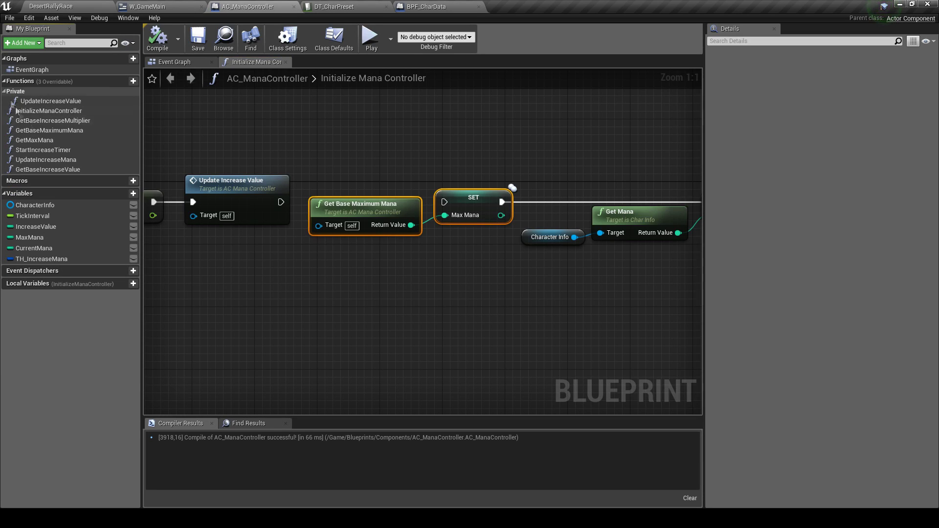
left_click(75, 159)
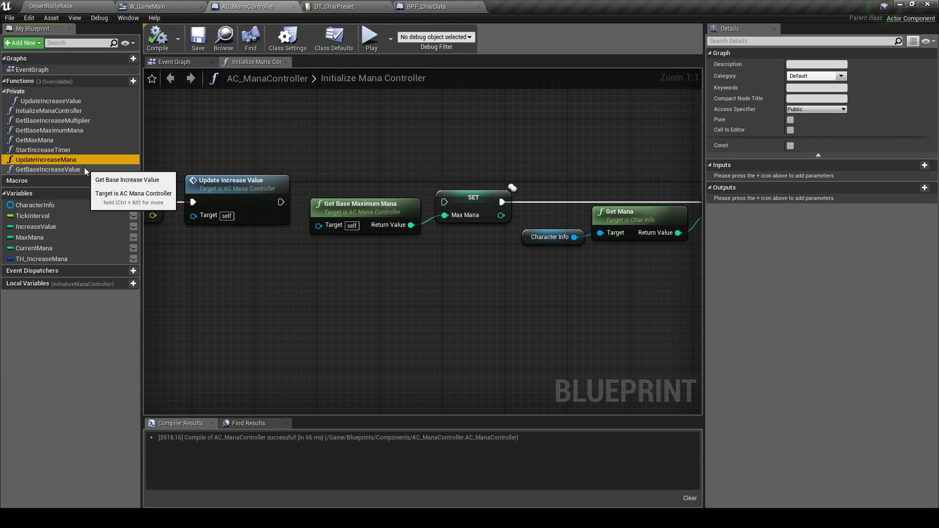
double_click(69, 158)
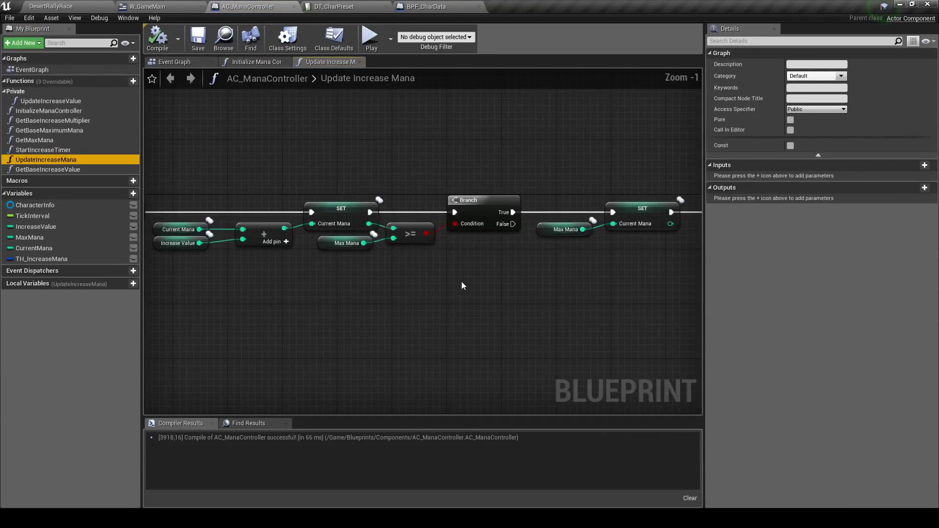
right_click_drag(523, 275, 376, 266)
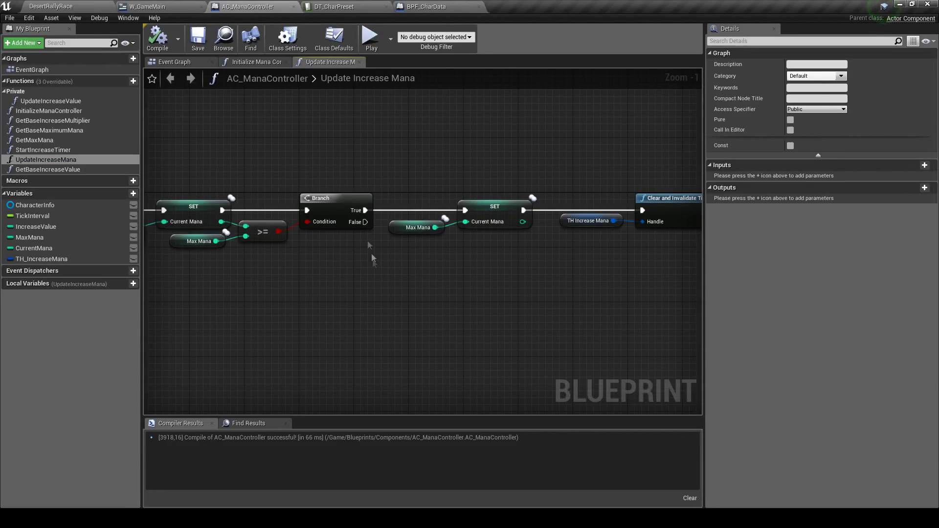
double_click(65, 101)
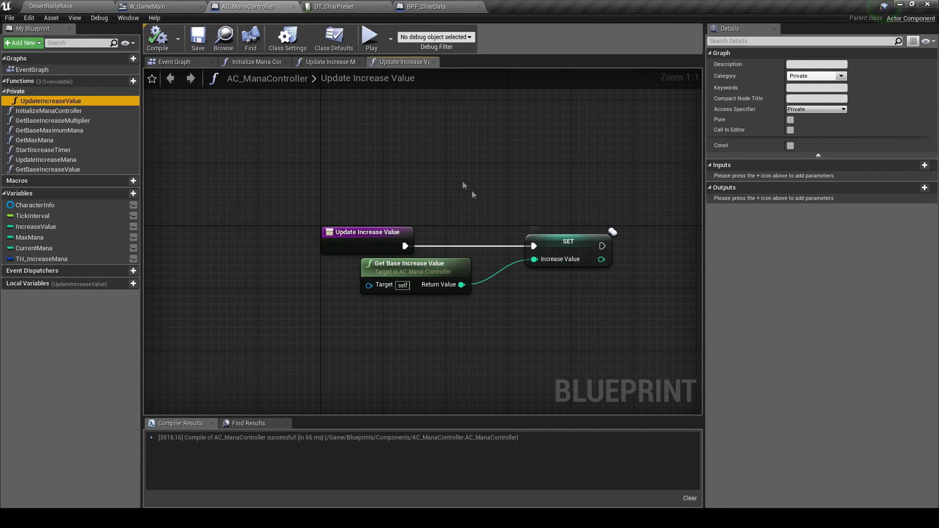
double_click(75, 160)
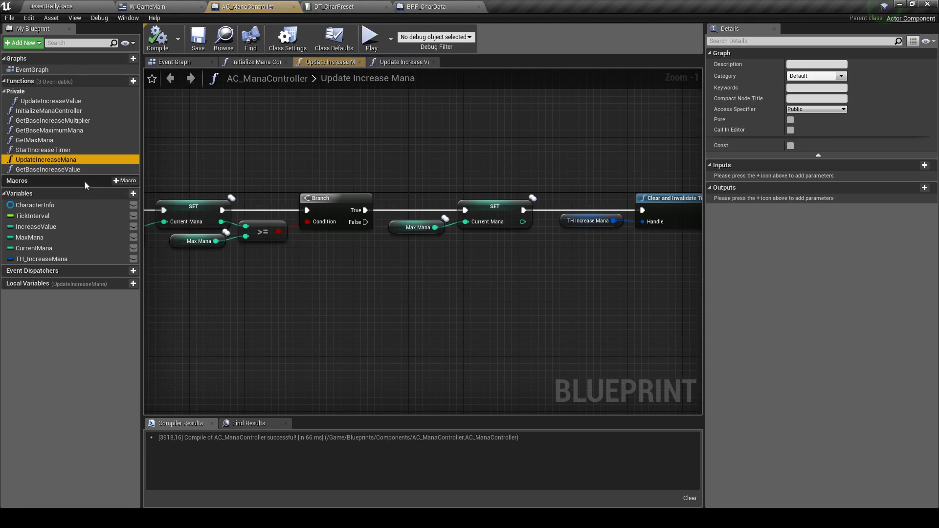
right_click_drag(158, 193, 602, 324)
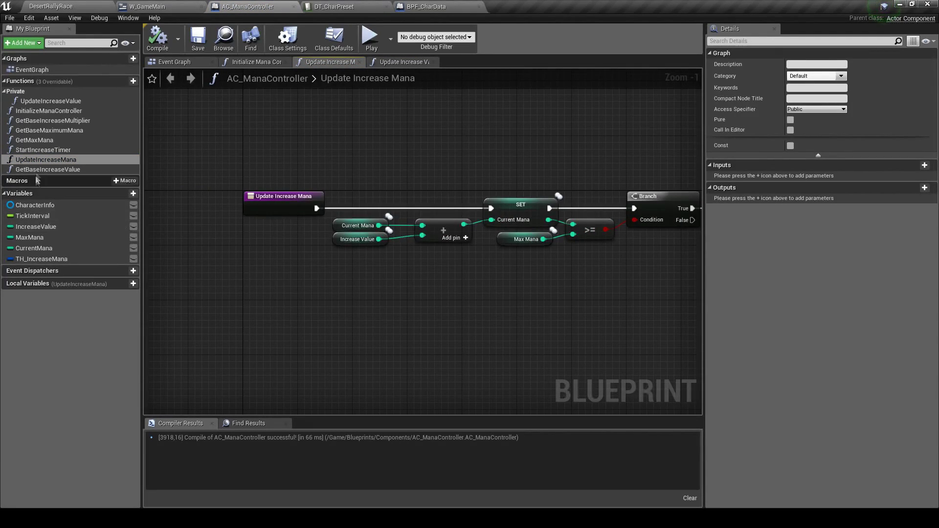
Rename UpdateIncreaseValue to ChangeIncreaseValue and save the blueprint
left_click(34, 160)
key("Return")
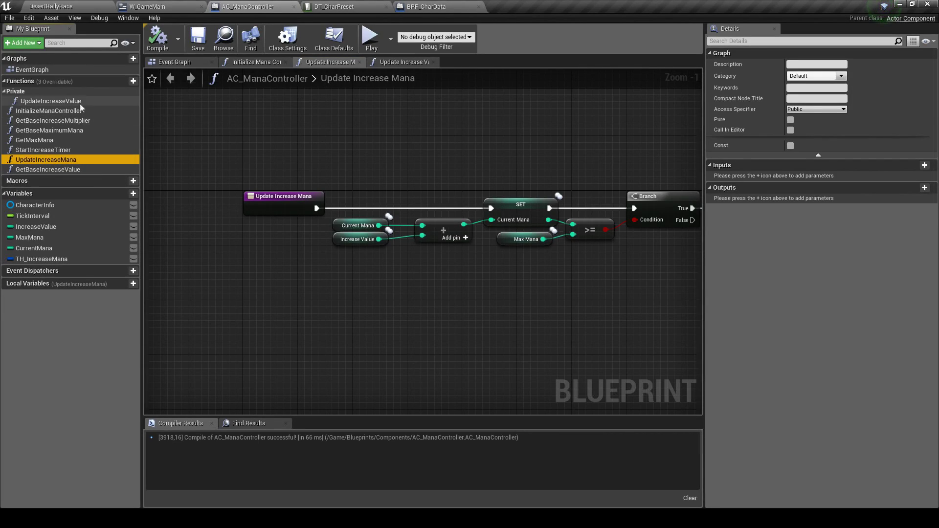
left_click(49, 101)
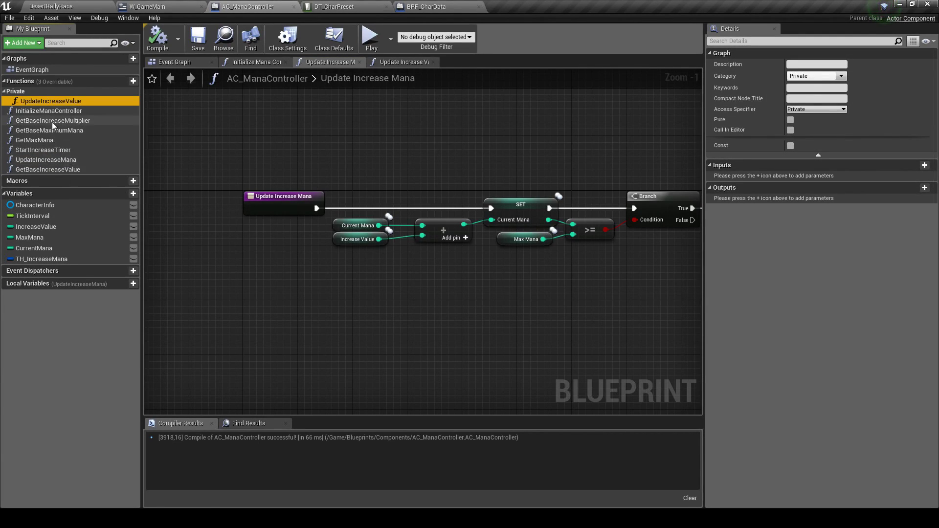
left_click(44, 101)
type("ChangeIncreaseValue")
key("Return")
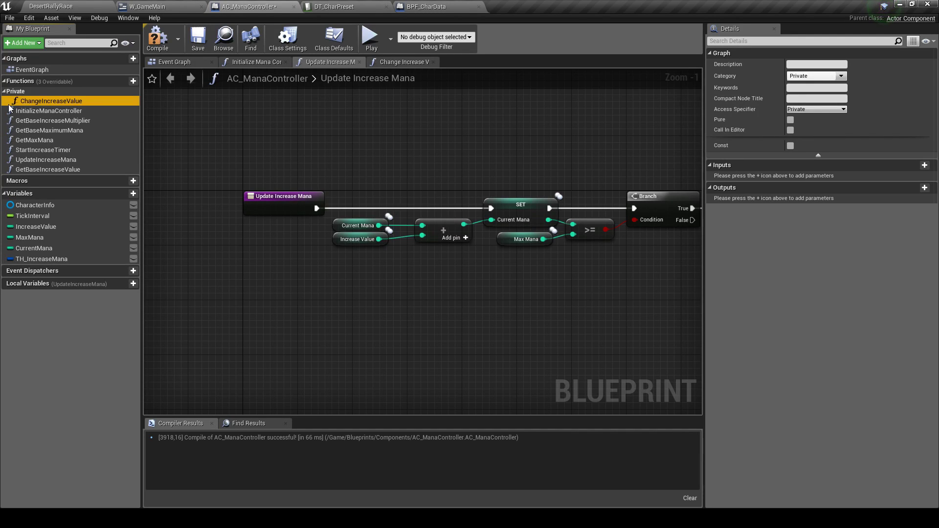
left_click(191, 50)
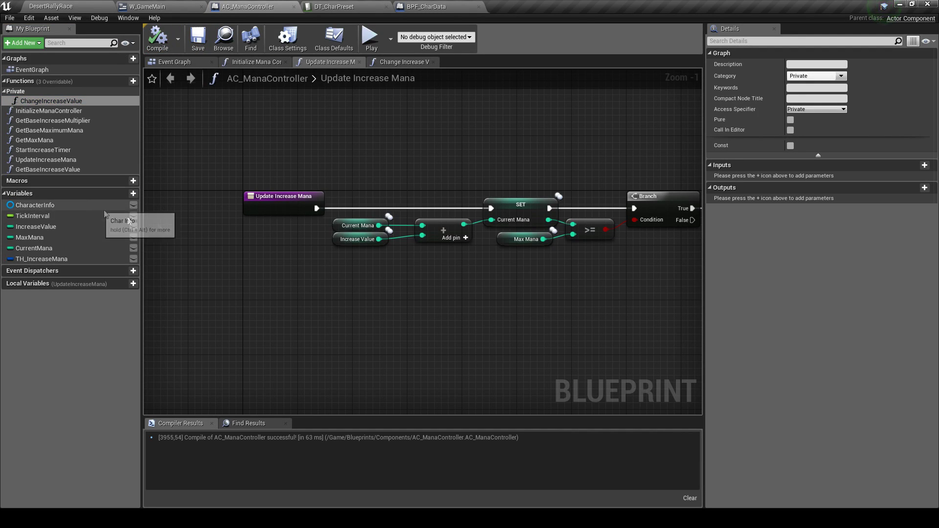
Rename UpdateIncreaseMana to UpdateIncreaseManaPerTick and compile
left_click(111, 160)
left_click(134, 161)
key("End")
type("PerTick")
key("Return")
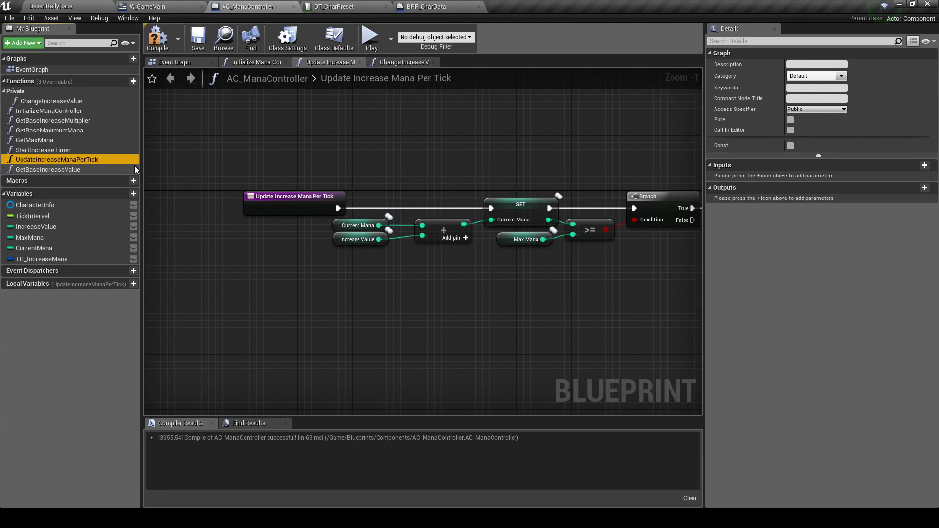
left_click_drag(294, 196, 230, 197)
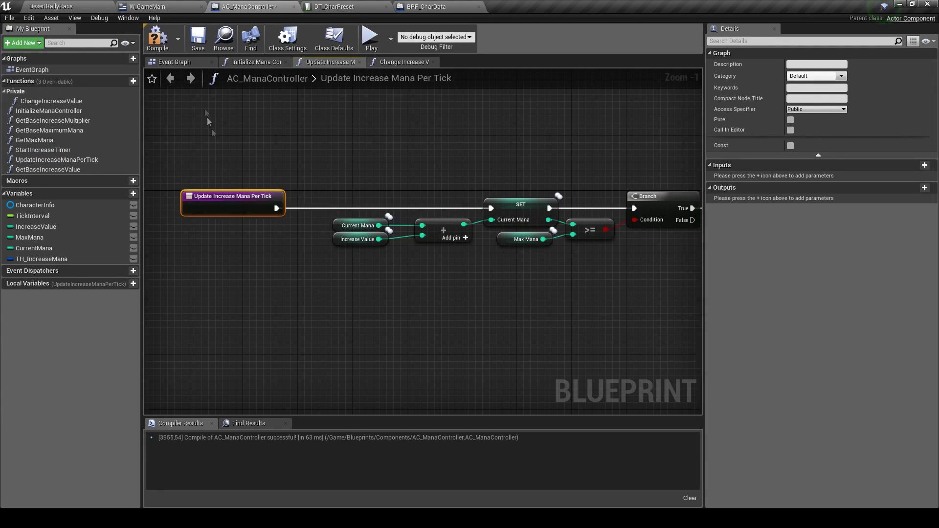
left_click(195, 43)
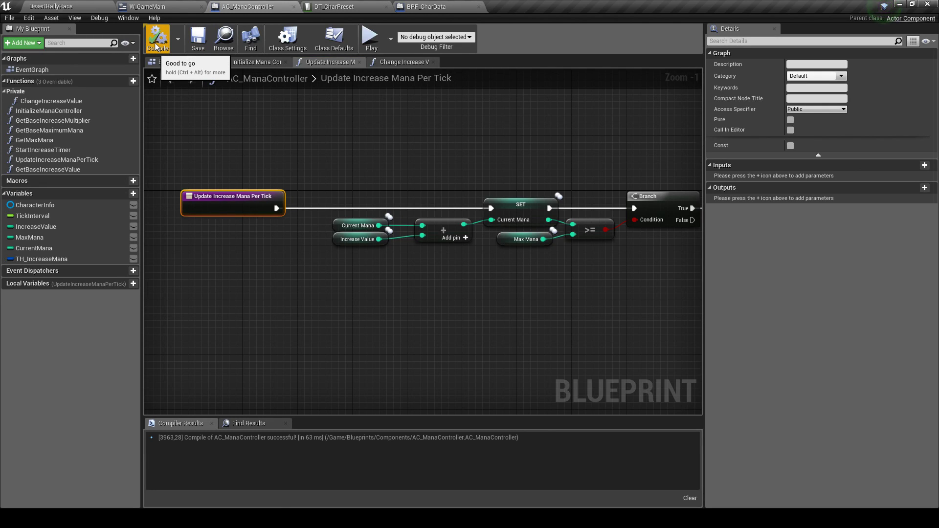
Give UpdateIncreaseManaPerTick the Private category and Private access, then save
left_click(68, 159)
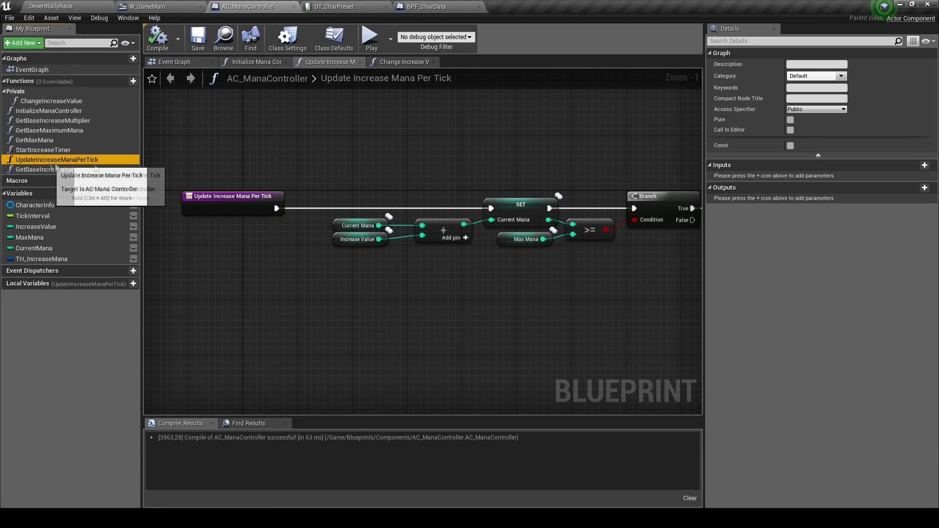
left_click(838, 75)
left_click(793, 92)
left_click(835, 108)
left_click(803, 133)
left_click(198, 40)
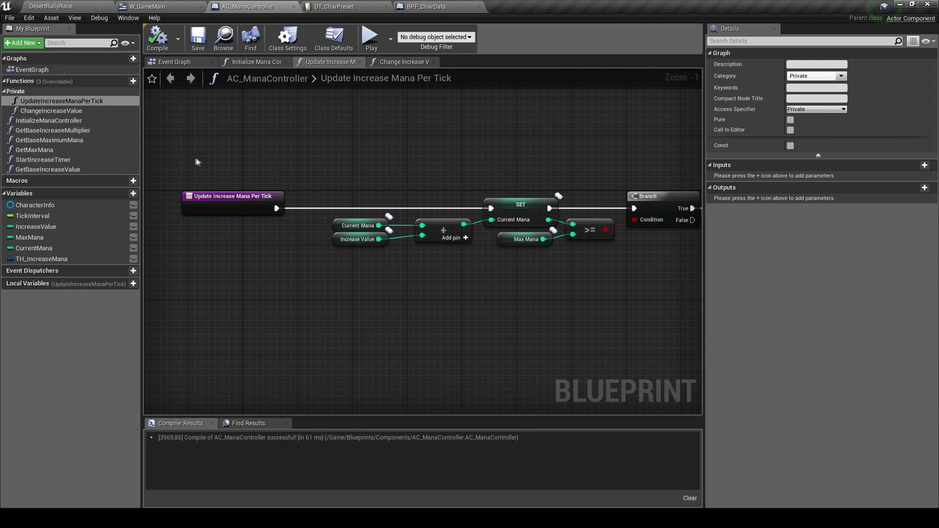
Check the Change Increase Value graph, then close it and the Update Increase Mana graph
double_click(86, 113)
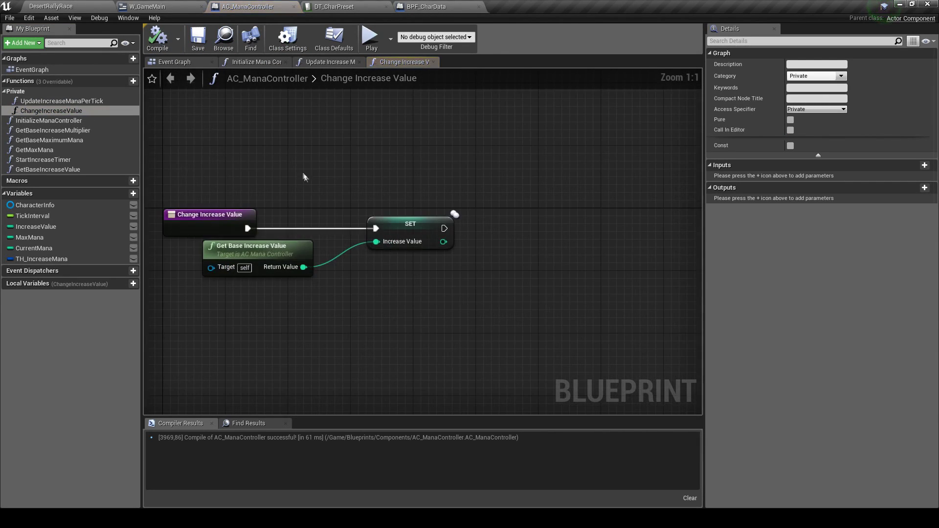
left_click(386, 228)
right_click_drag(162, 146, 269, 155)
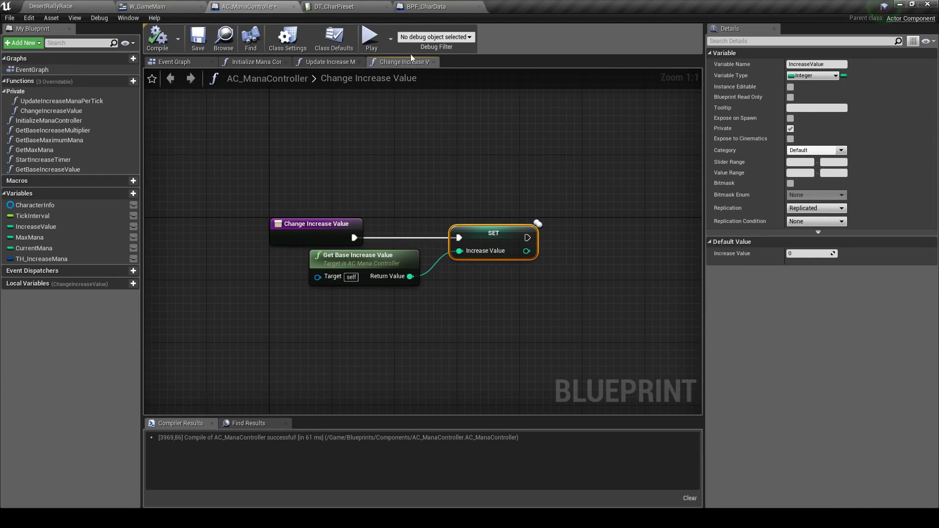
left_click(433, 62)
left_click(360, 62)
Reposition Get Base Maximum Mana and select it together with its SET Max Mana node
right_click_drag(356, 119, 436, 185)
left_click_drag(438, 195, 429, 211)
left_click_drag(419, 160, 541, 301)
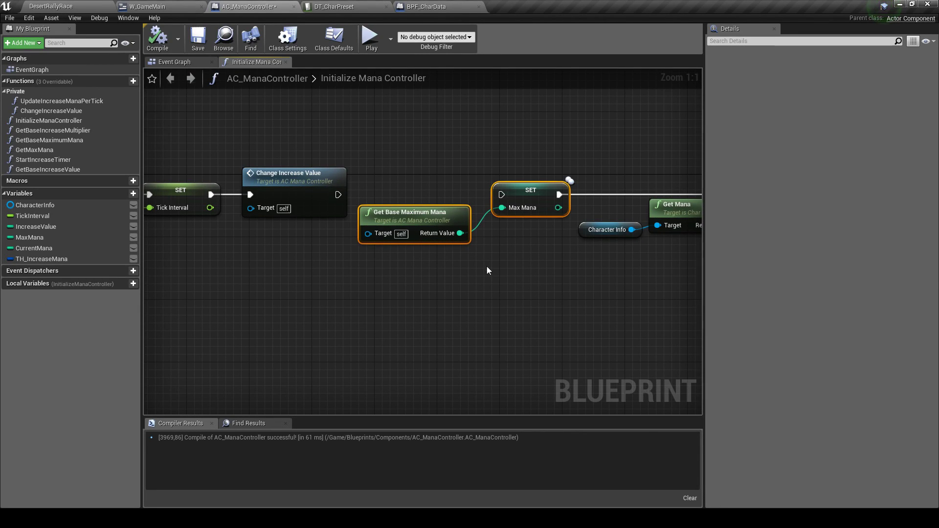
Collapse the selected Get Base Maximum Mana and SET nodes into a function named ChangeMaxMana
right_click(531, 198)
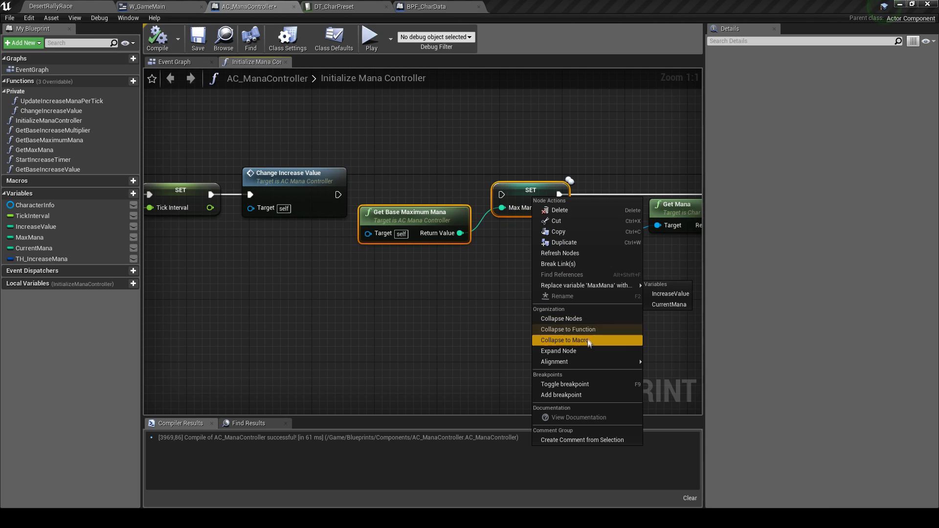
left_click(591, 329)
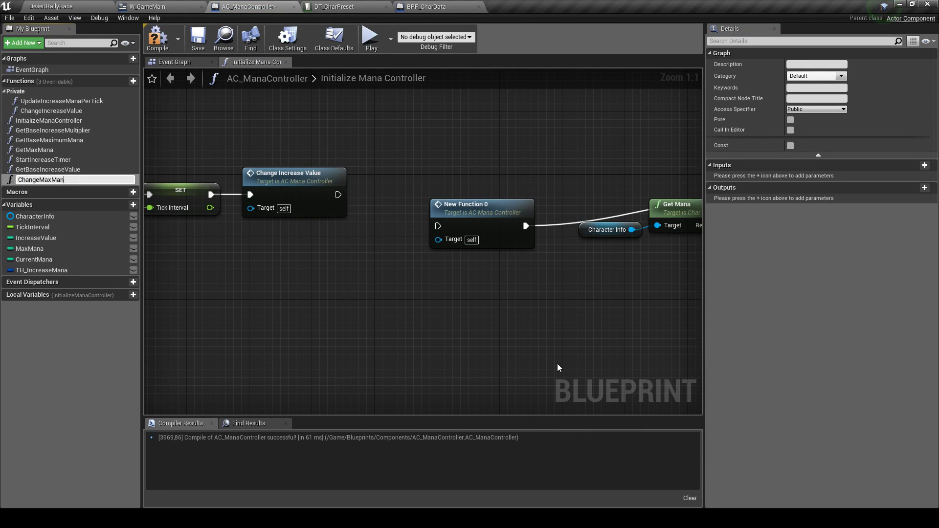
key("Return")
left_click(86, 180)
key("End")
type("a")
key("Return")
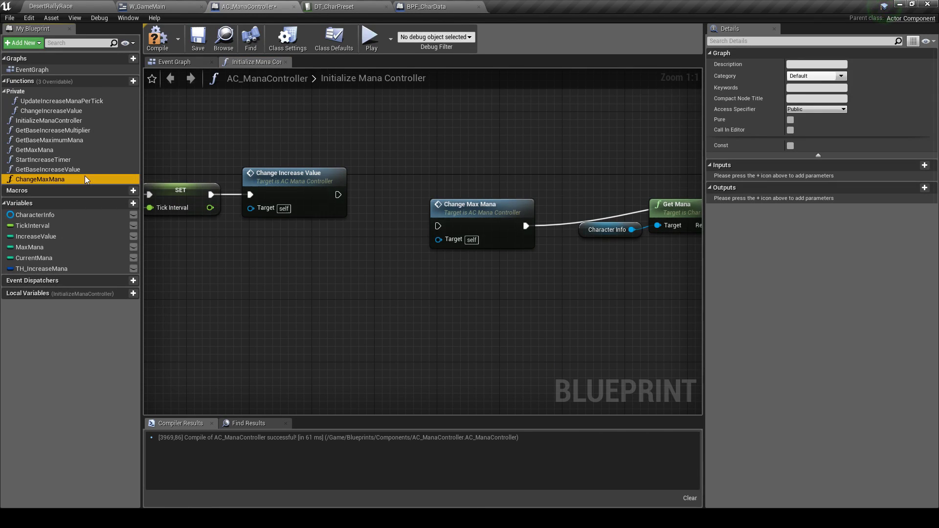
Run ChangeMaxMana after Change Increase Value and give it the Private category and access
mouse_move(337, 194)
left_mouse_down()
mouse_move(437, 226)
mouse_move(432, 199)
mouse_move(408, 191)
left_mouse_up()
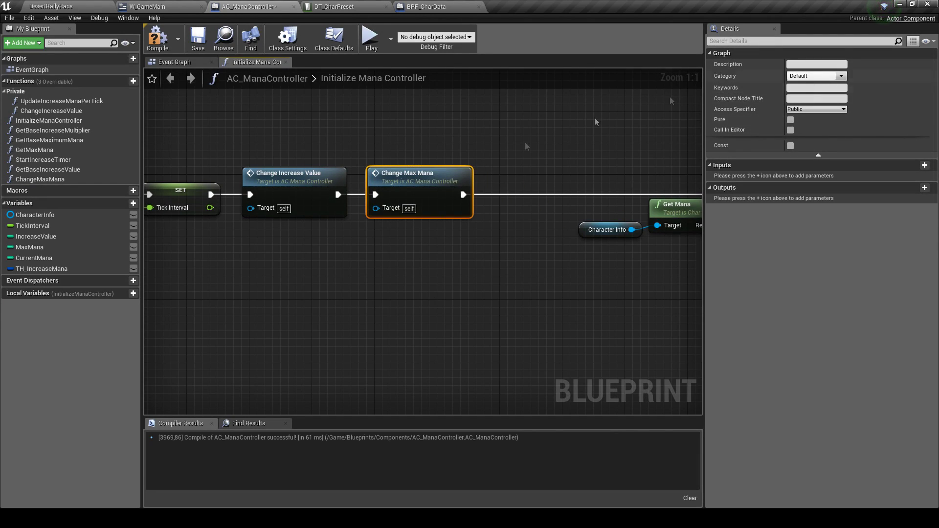
left_click(816, 75)
left_click(822, 94)
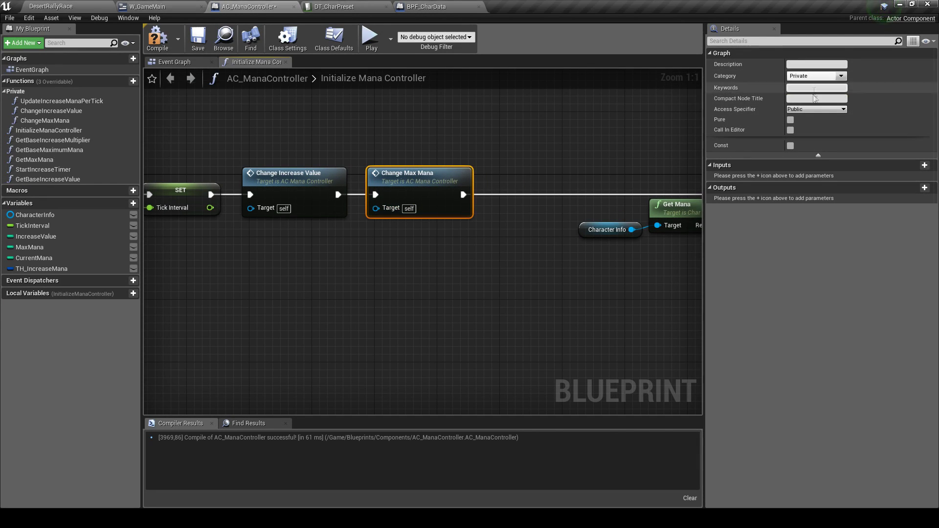
left_click(812, 109)
left_click(797, 130)
Tidy the ChangeMaxMana graph, shift the Get Mana node group left, and save the blueprint
double_click(425, 176)
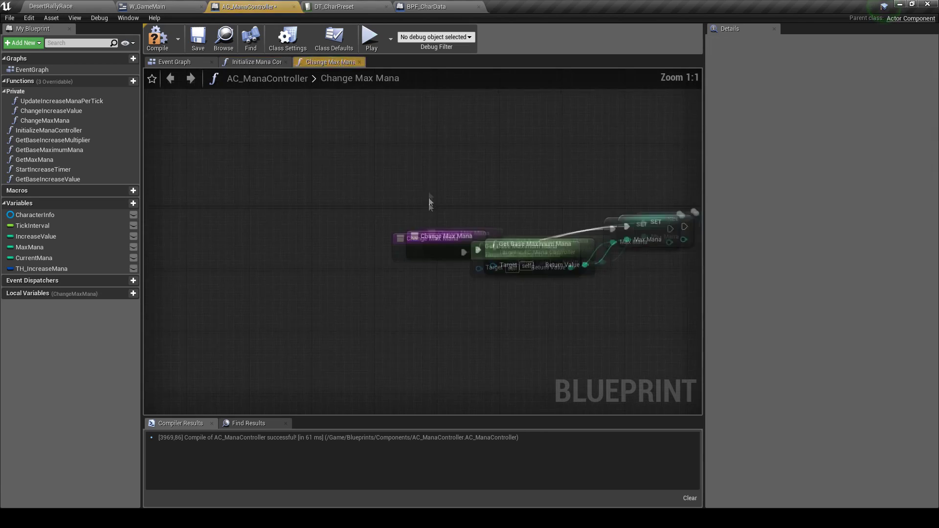
left_click_drag(296, 228, 255, 206)
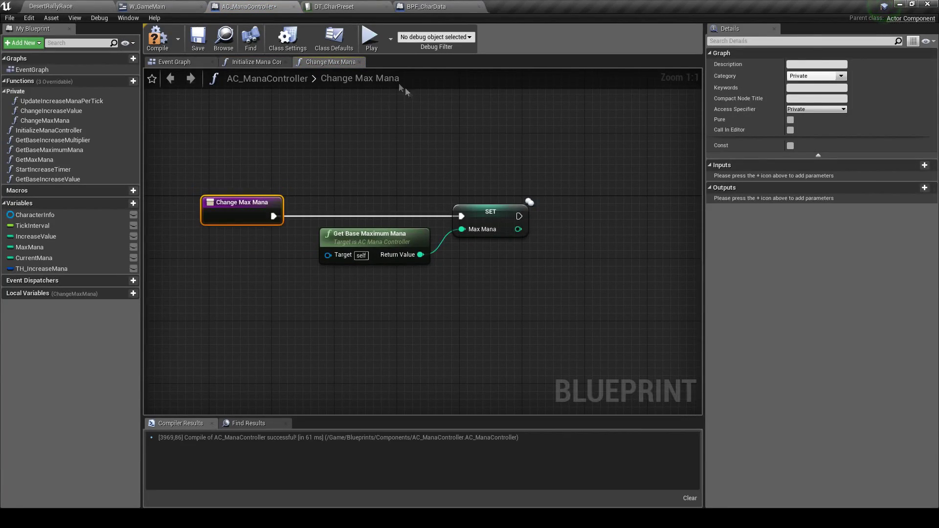
left_click(360, 62)
scroll(417, 157, "down", 2)
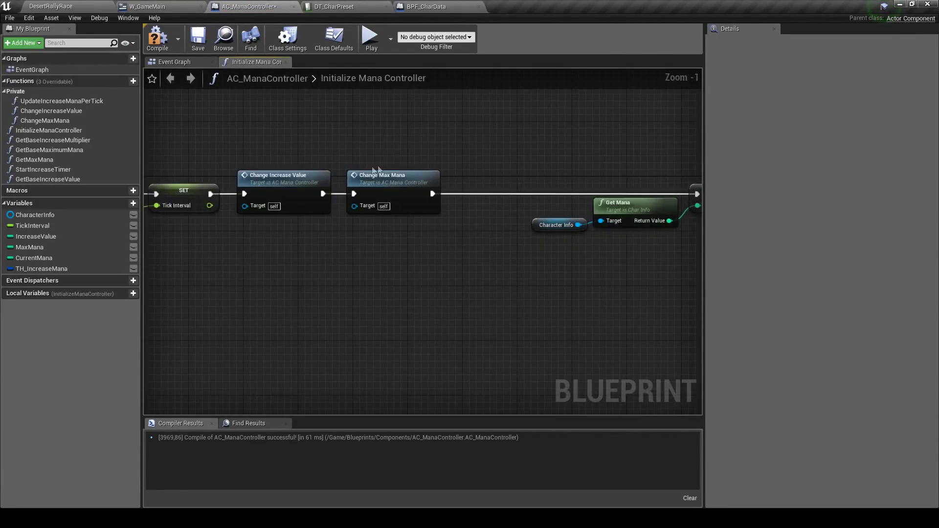
right_click_drag(404, 144, 239, 143)
scroll(393, 155, "up", 2)
left_click_drag(295, 126, 559, 267)
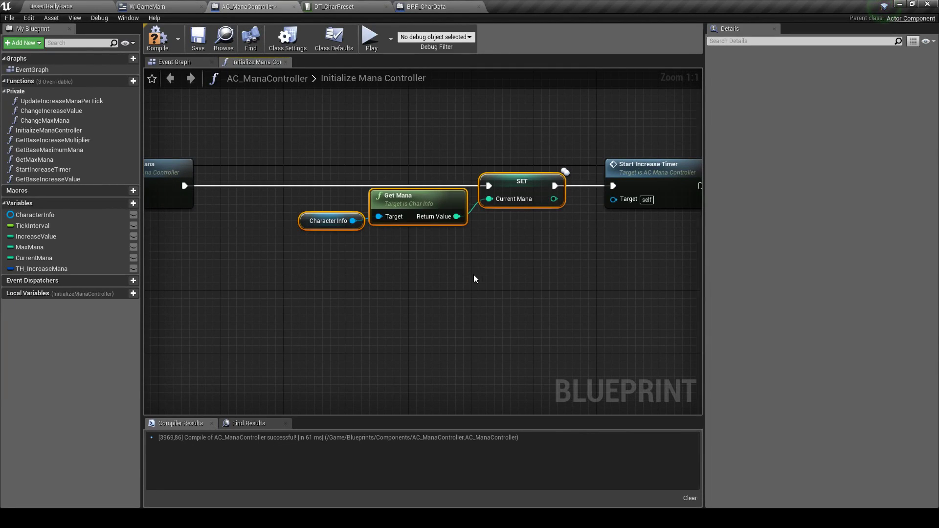
mouse_move(526, 192)
left_mouse_down()
mouse_move(425, 192)
mouse_move(447, 189)
left_mouse_up()
left_click(228, 120)
left_click(199, 49)
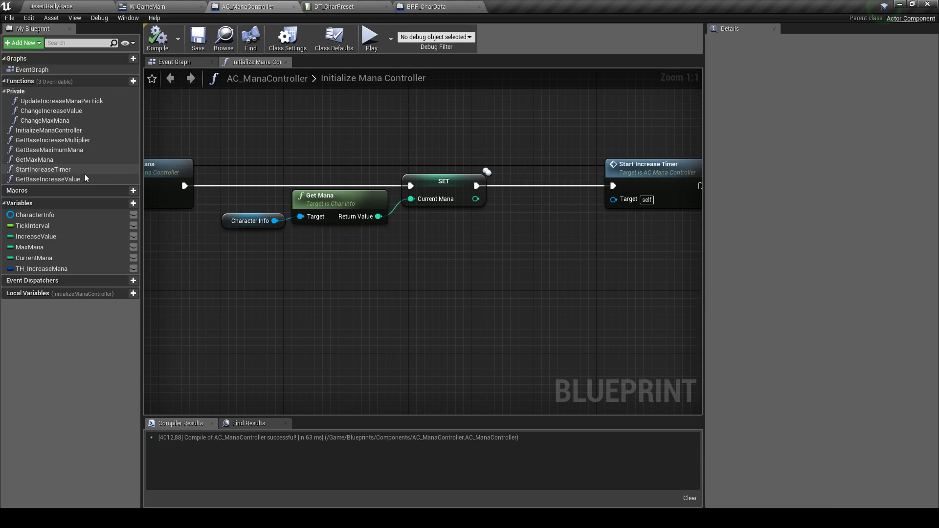
Review the UpdateIncreaseManaPerTick graph and move Start Increase Timer closer to the SET node
double_click(68, 101)
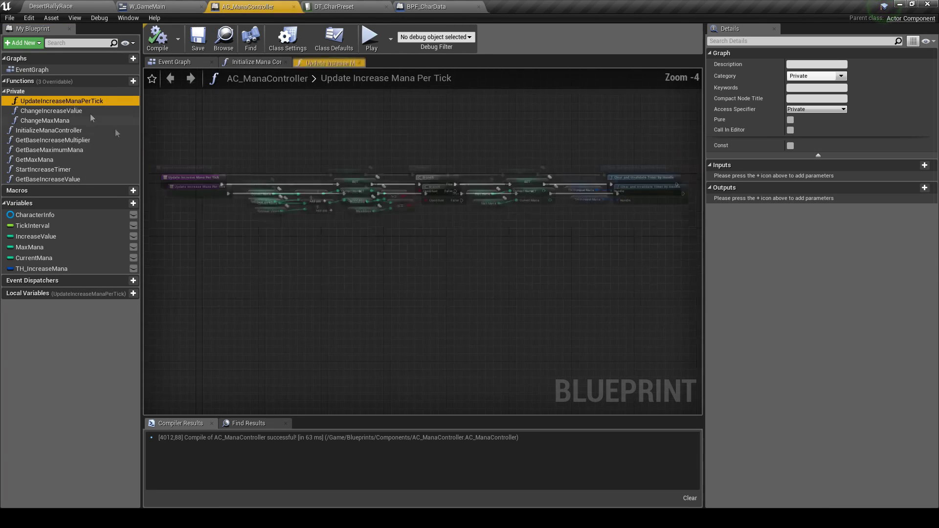
scroll(308, 218, "up", 4)
right_click_drag(532, 327, 210, 304)
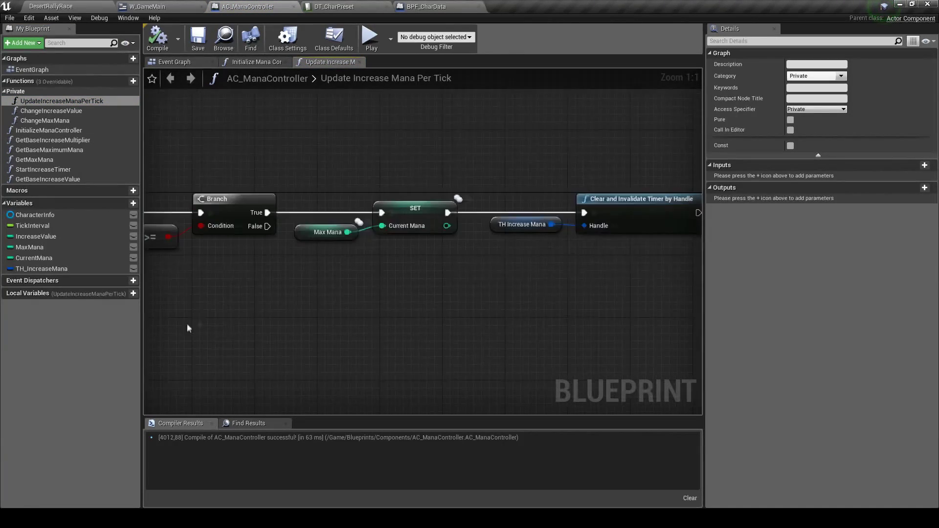
scroll(385, 201, "down", 4)
left_click(360, 62)
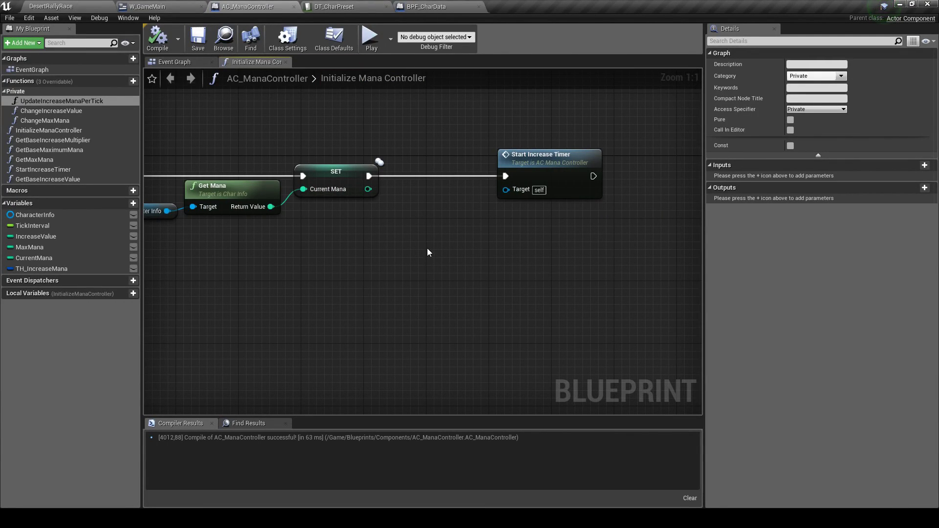
left_click_drag(569, 183, 483, 183)
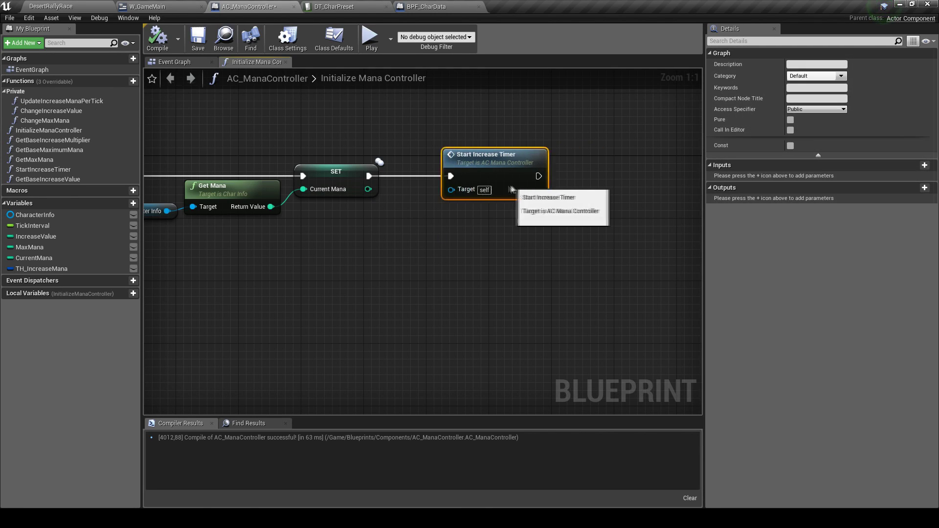
scroll(482, 183, "down", 2)
scroll(512, 251, "down", 1)
scroll(586, 240, "down", 1)
scroll(626, 243, "down", 1)
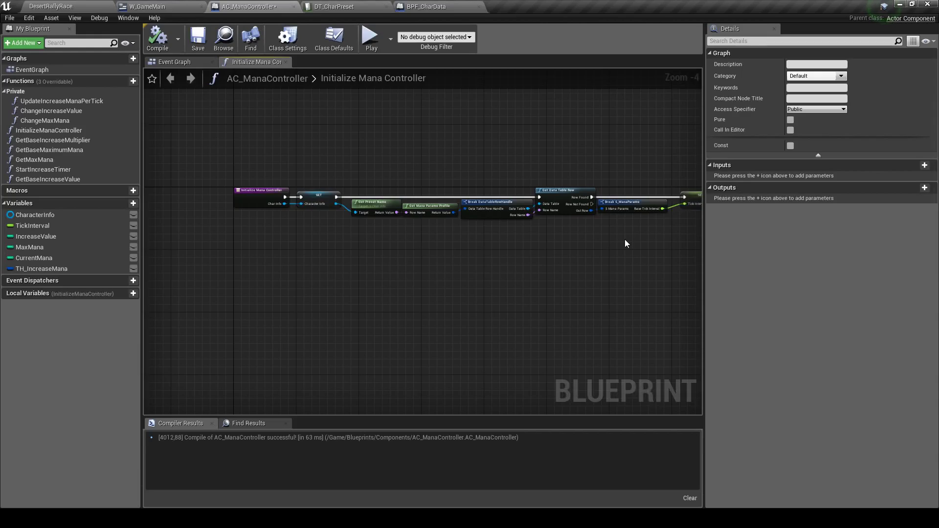
right_click_drag(544, 270, 533, 238)
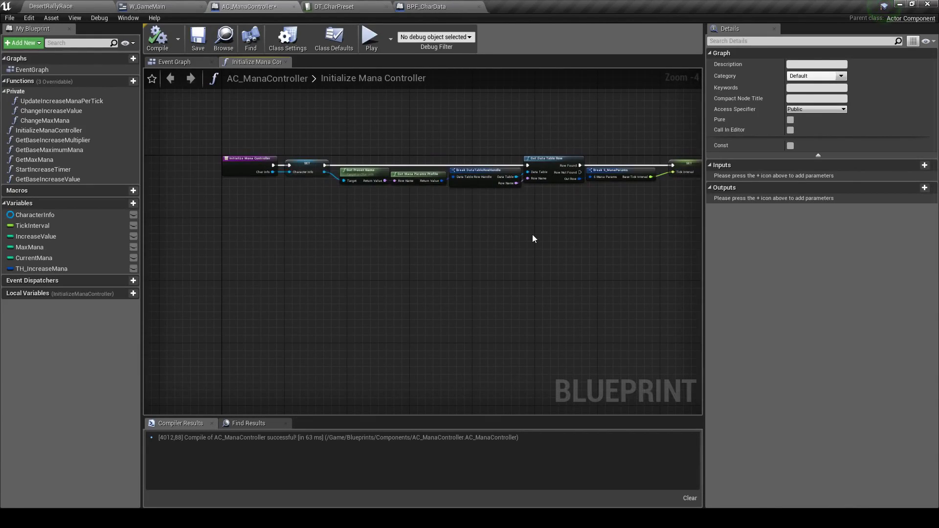
scroll(262, 210, "up", 5)
scroll(404, 244, "down", 3)
mouse_move(465, 241)
right_mouse_down()
mouse_move(420, 226)
mouse_move(368, 248)
right_mouse_up()
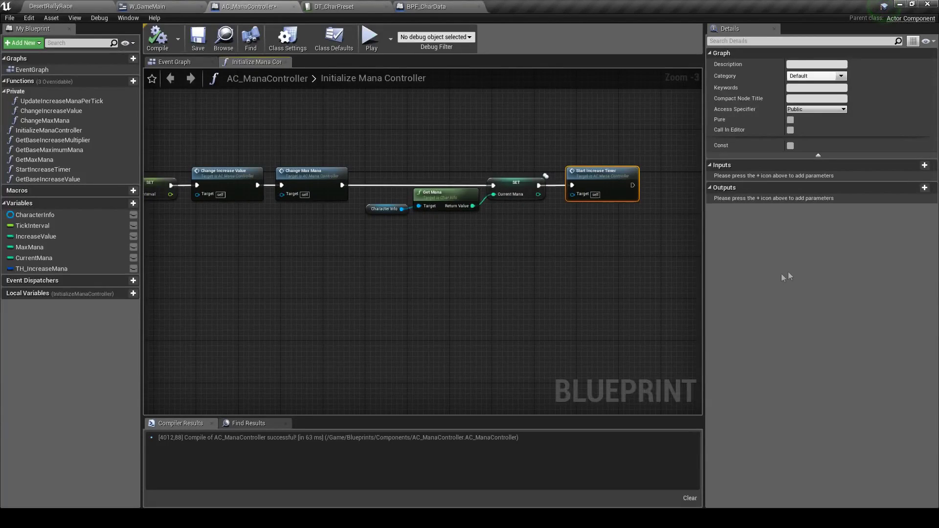
File GetMaxMana under Public|Params and InitializeManaController under Public|Initialize
left_click(69, 161)
left_click(820, 77)
type("Public|Param")
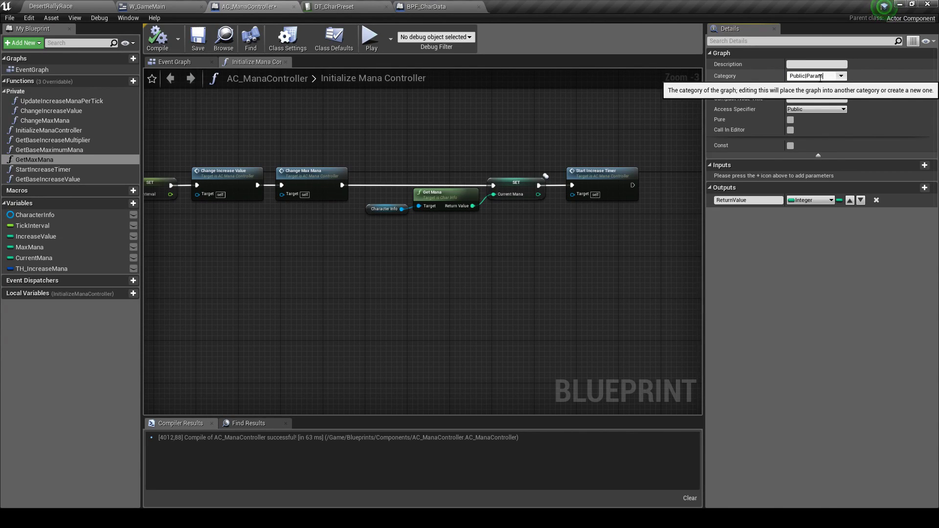
type("s")
key("Return")
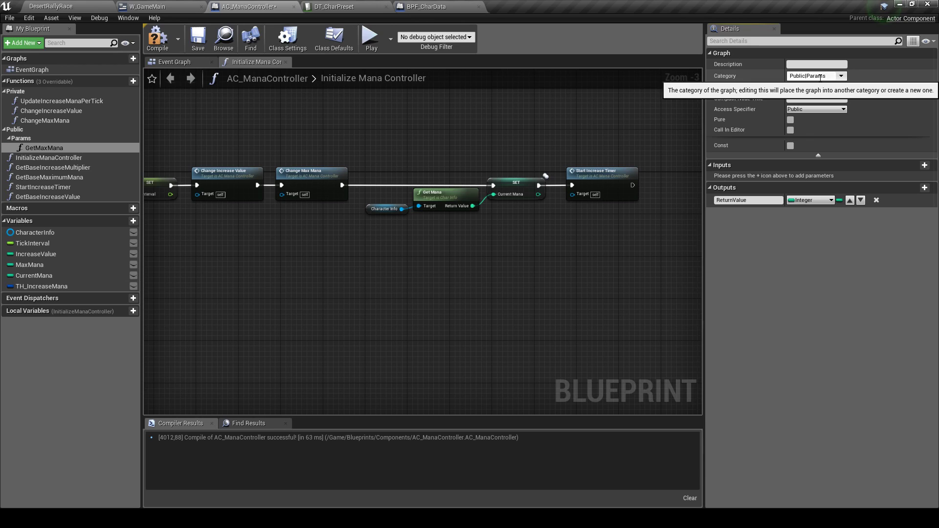
left_click(58, 157)
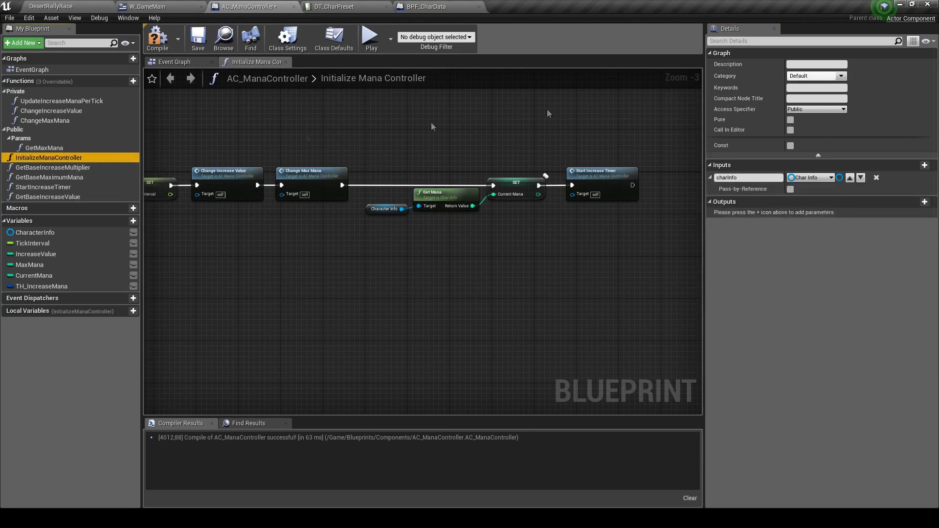
left_click(815, 76)
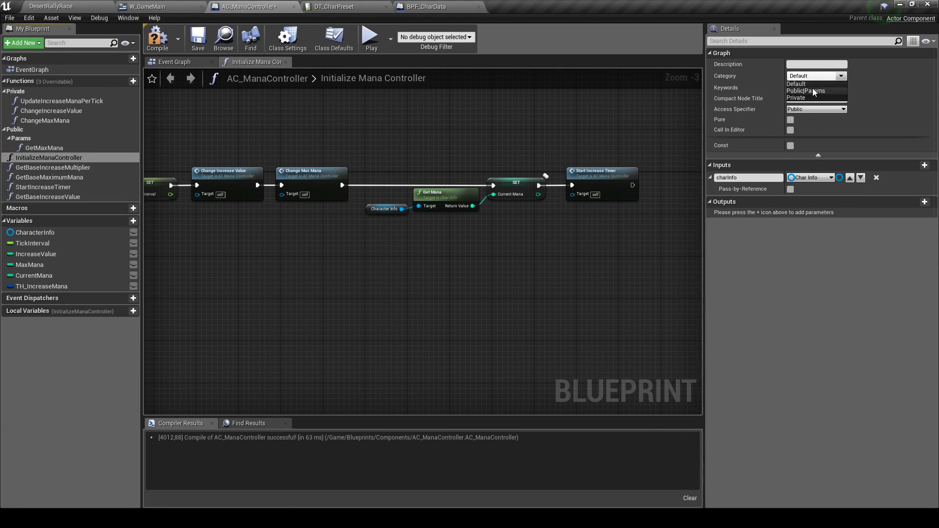
left_click(812, 90)
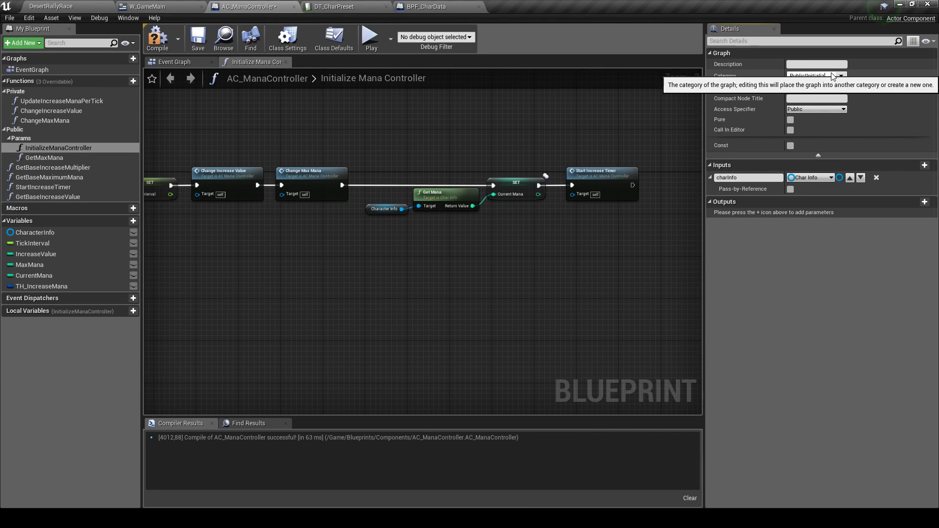
type("e")
key("Return")
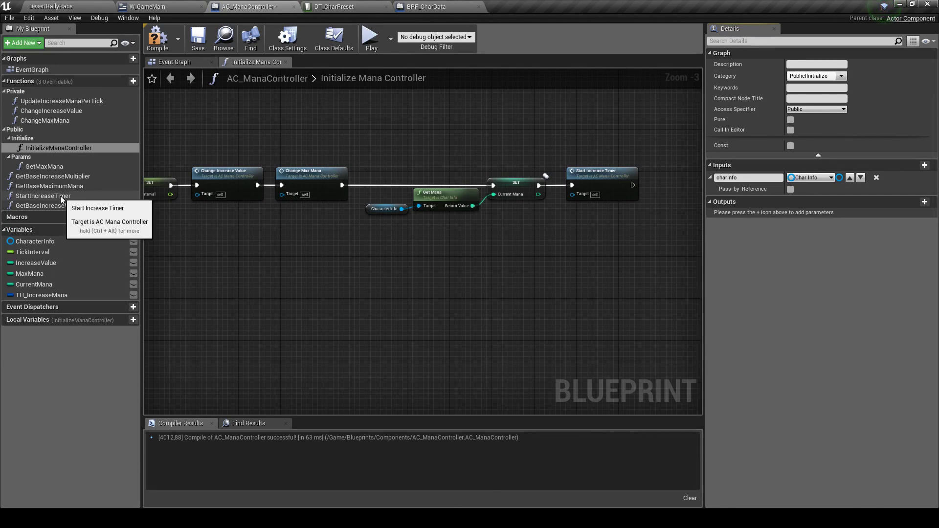
Make StartIncreaseTimer and GetBaseIncreaseMultiplier Private in both category and access
left_click(103, 198)
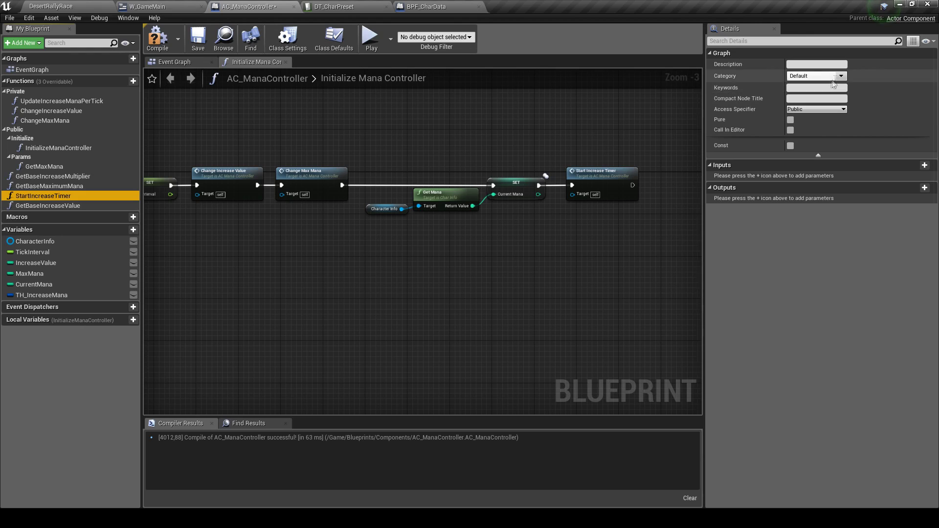
left_click(814, 75)
left_click(806, 103)
left_click(812, 109)
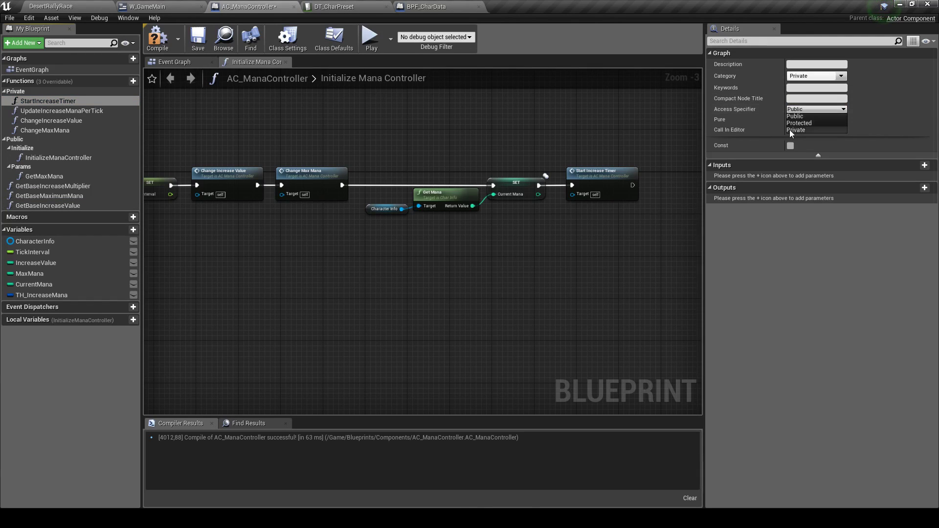
left_click(796, 130)
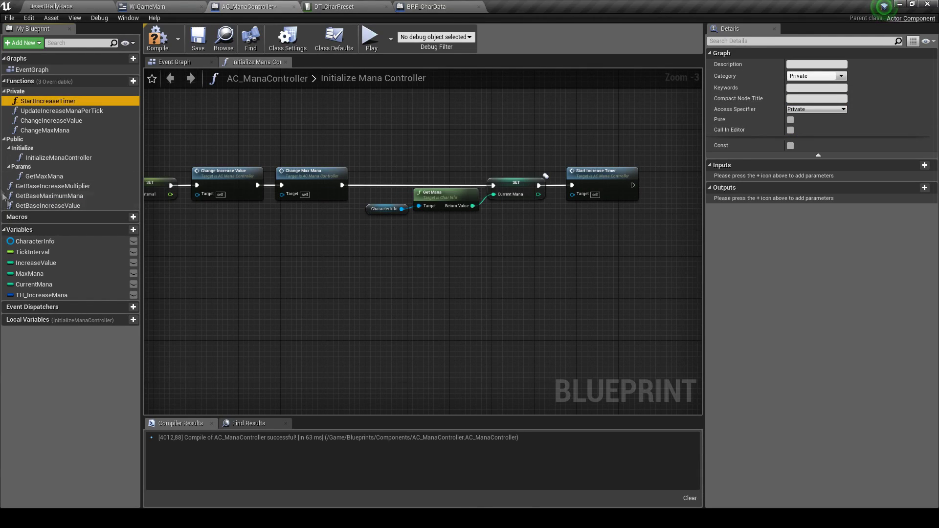
left_click(98, 186)
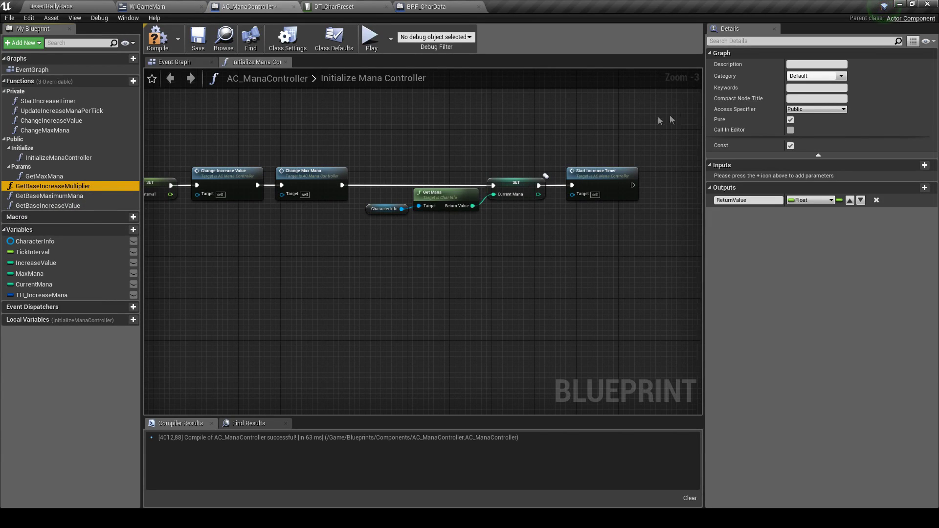
left_click(841, 77)
left_click(805, 105)
left_click(806, 109)
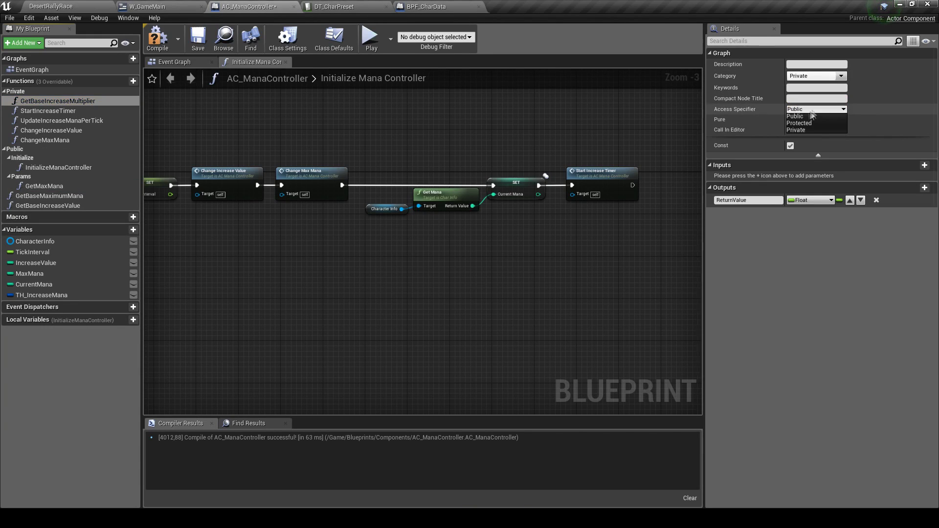
left_click(806, 128)
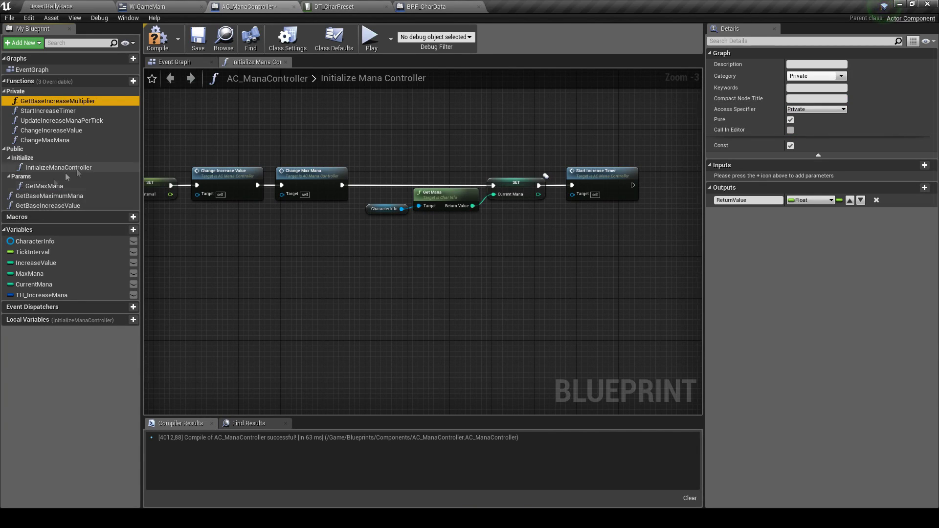
Make GetBaseMaximumMana and GetBaseIncreaseValue Private in both category and access
left_click(79, 196)
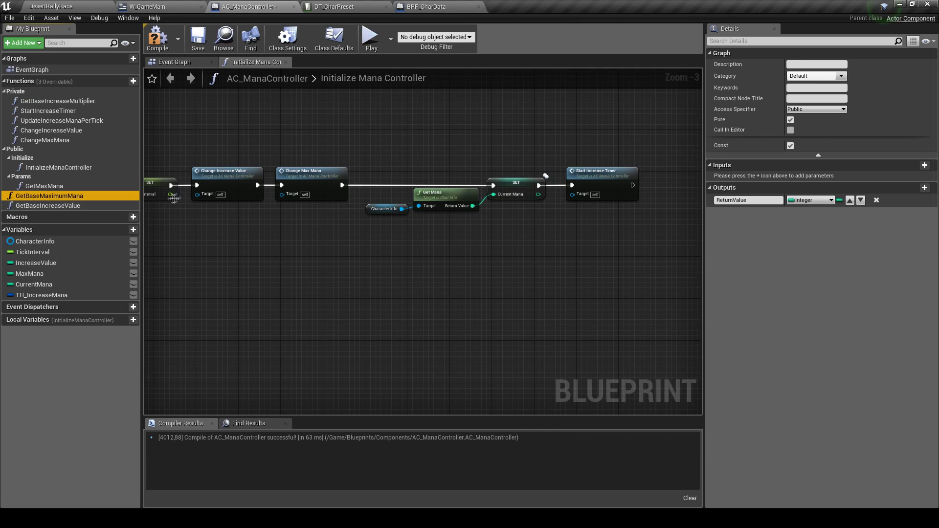
left_click(816, 76)
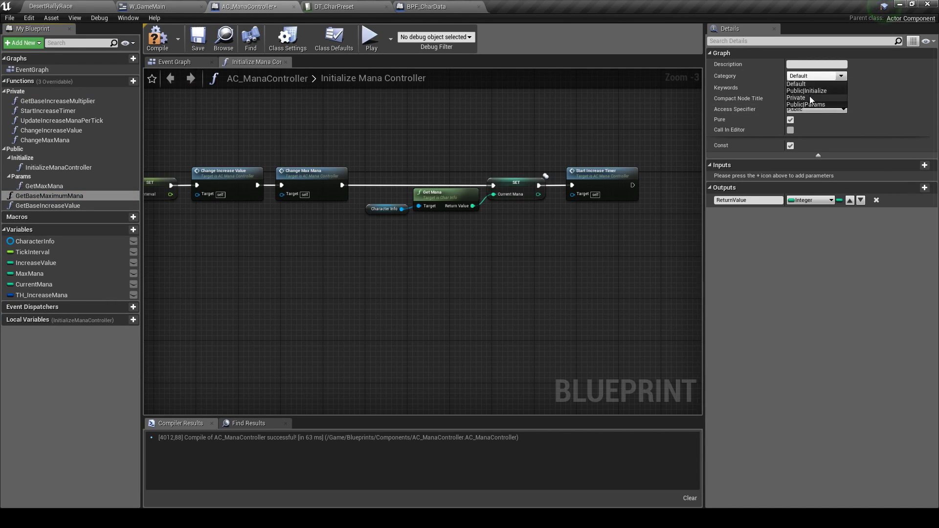
left_click(809, 97)
left_click(827, 109)
left_click(796, 130)
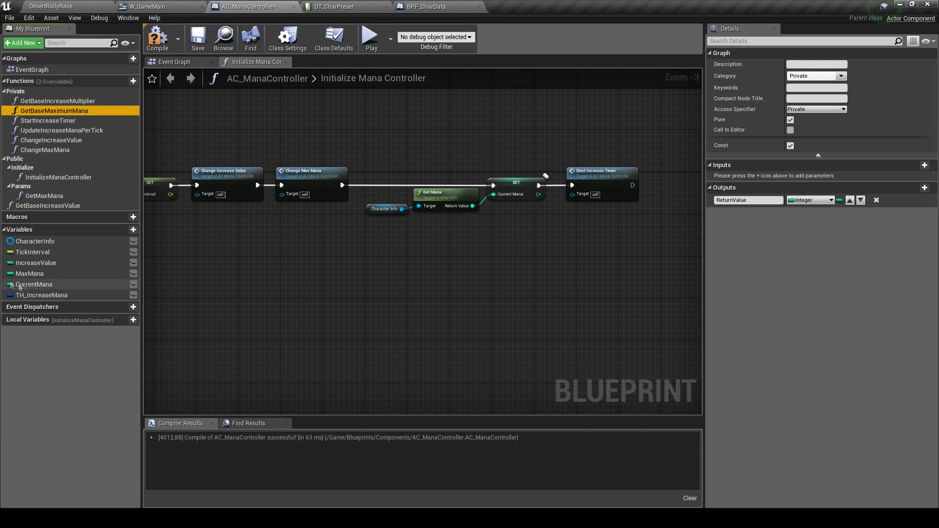
left_click(83, 207)
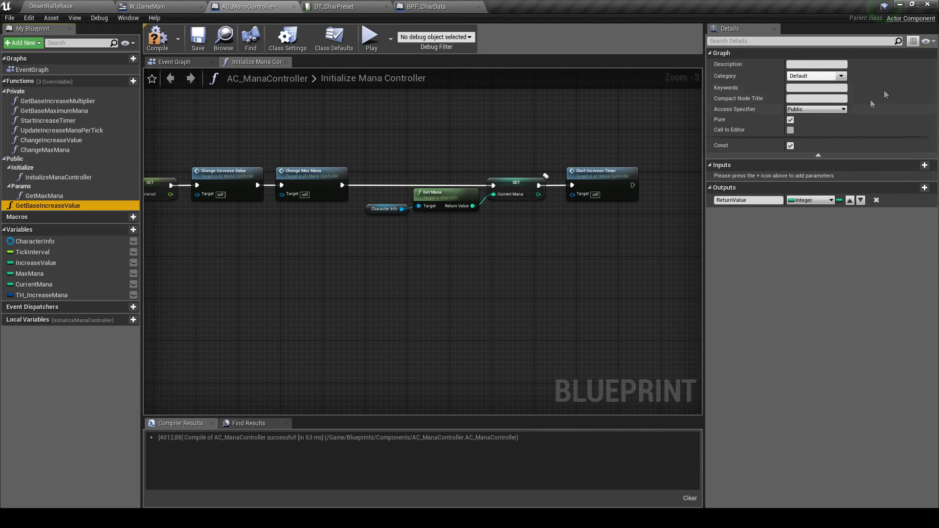
left_click(841, 76)
left_click(810, 97)
left_click(799, 110)
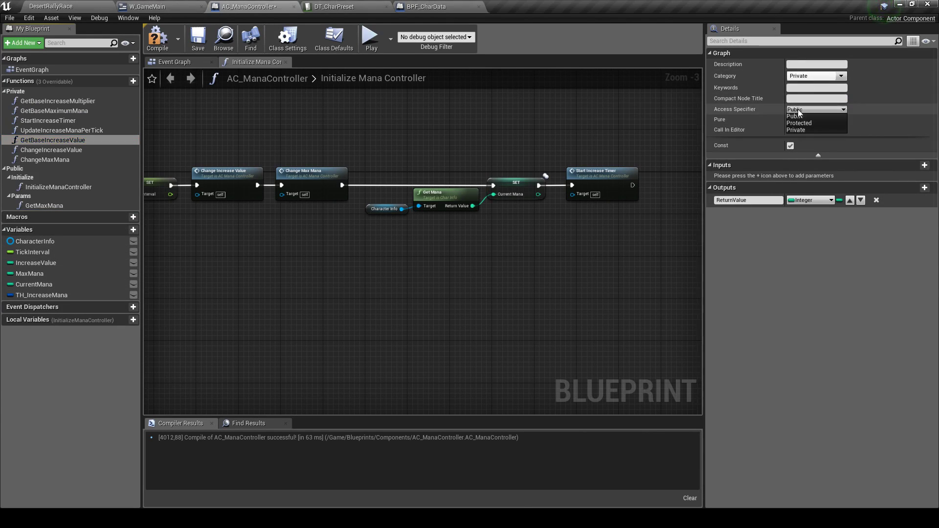
left_click(797, 130)
Recompile the mana controller, review InitializeManaController and GetMaxMana, and add a new function
left_click(163, 47)
left_click(56, 187)
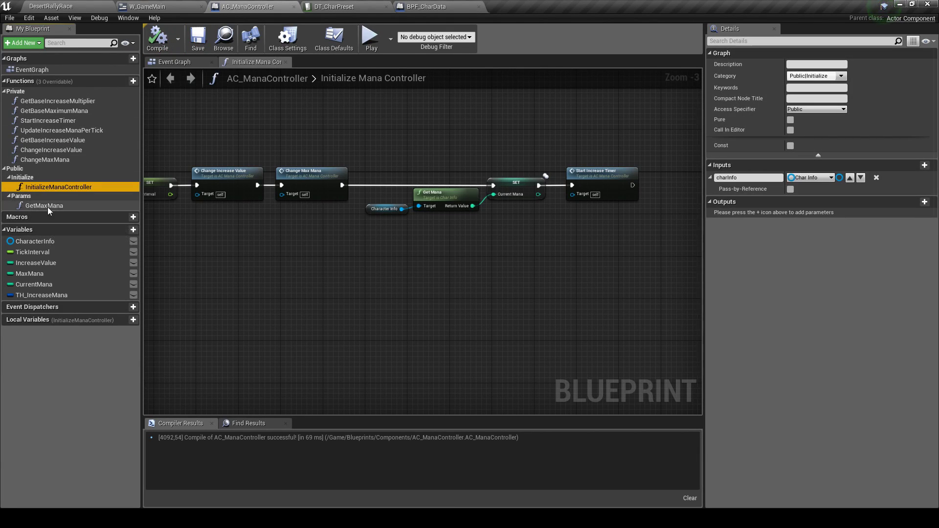
left_click(48, 207)
left_click(124, 81)
type("GetCurrent")
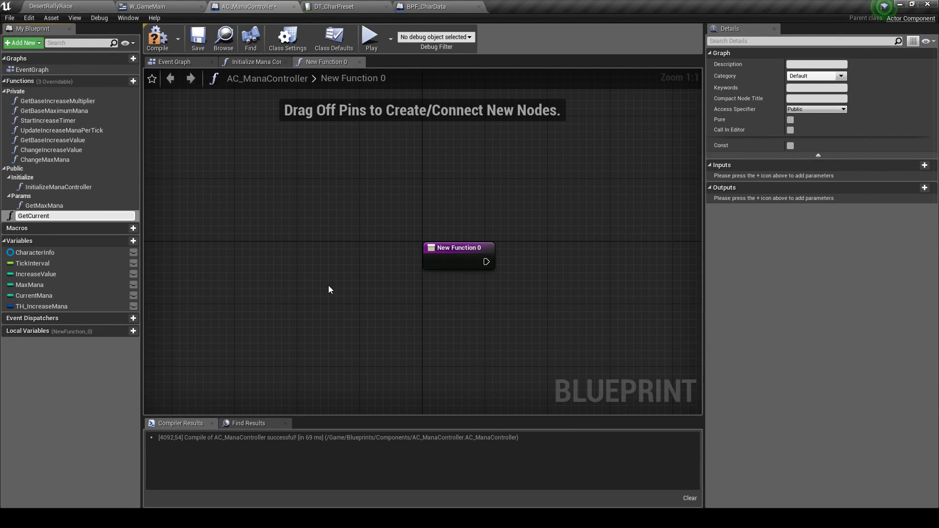
Name the new function GetCurrentMana, file it under Public|Params, and make it pure and const
type("Mana")
key("Return")
left_click(840, 76)
left_click(797, 126)
left_click(790, 119)
left_click(790, 145)
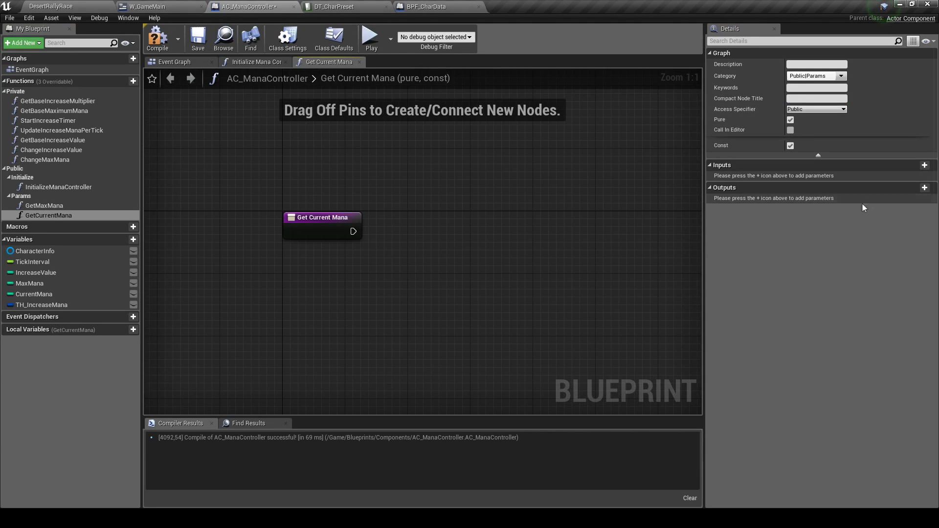
Add an integer ReturnValue output fed by CurrentMana, then move to the W_GameMain widget
left_click(924, 187)
left_click(748, 200)
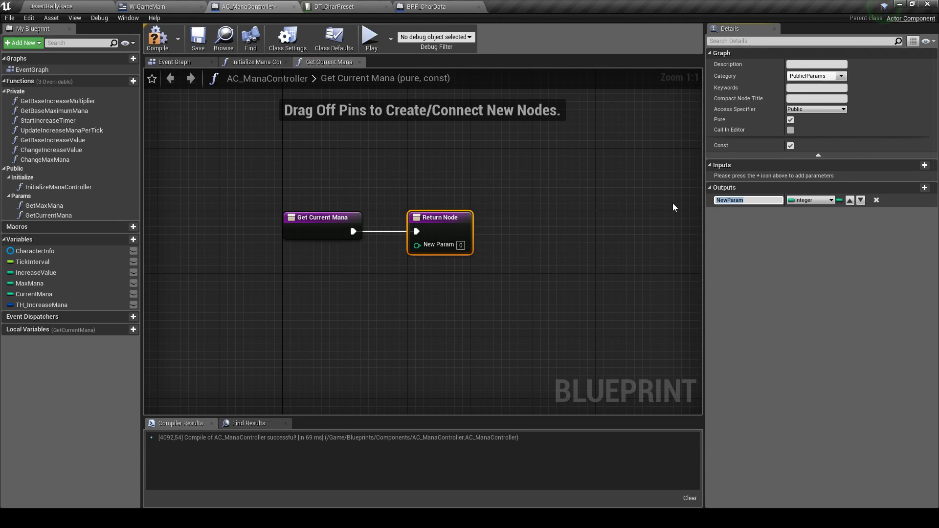
type("ue")
key("Return")
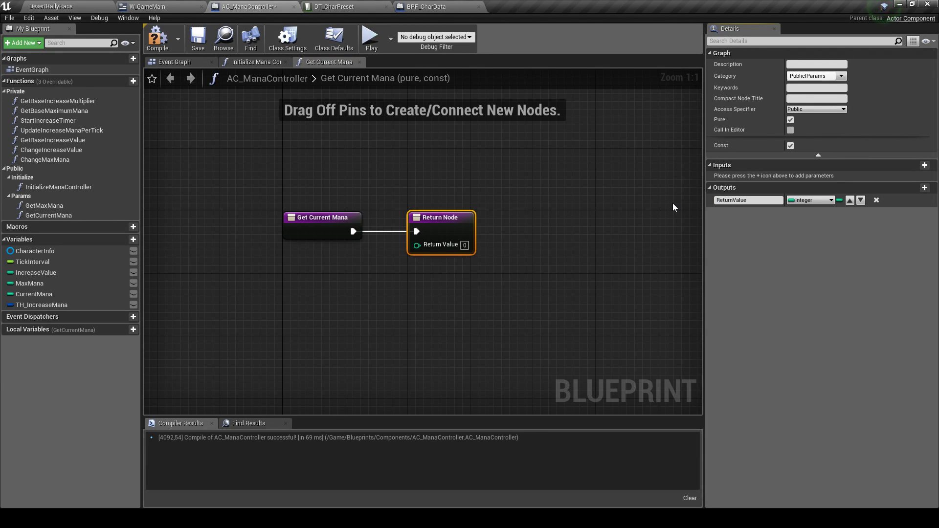
left_click_drag(460, 231, 531, 230)
left_click_drag(76, 294, 493, 243)
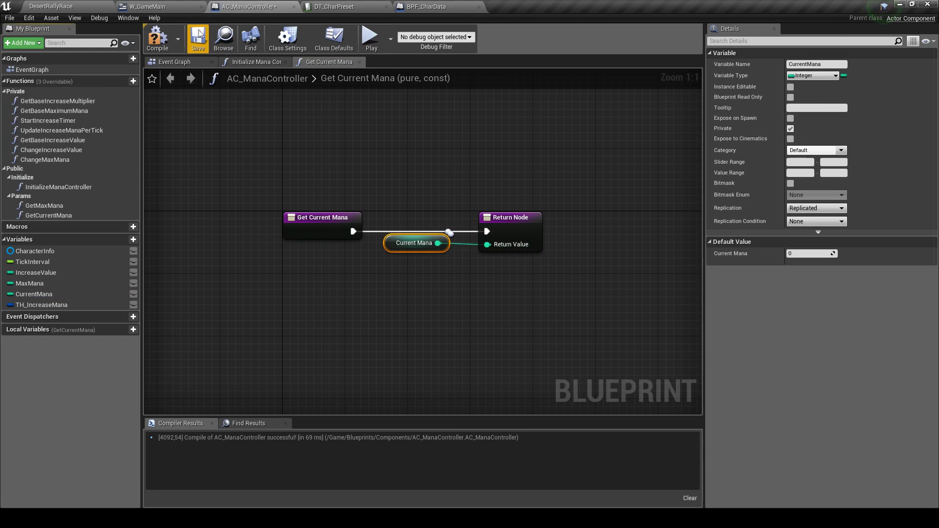
left_click(157, 40)
left_click(253, 179)
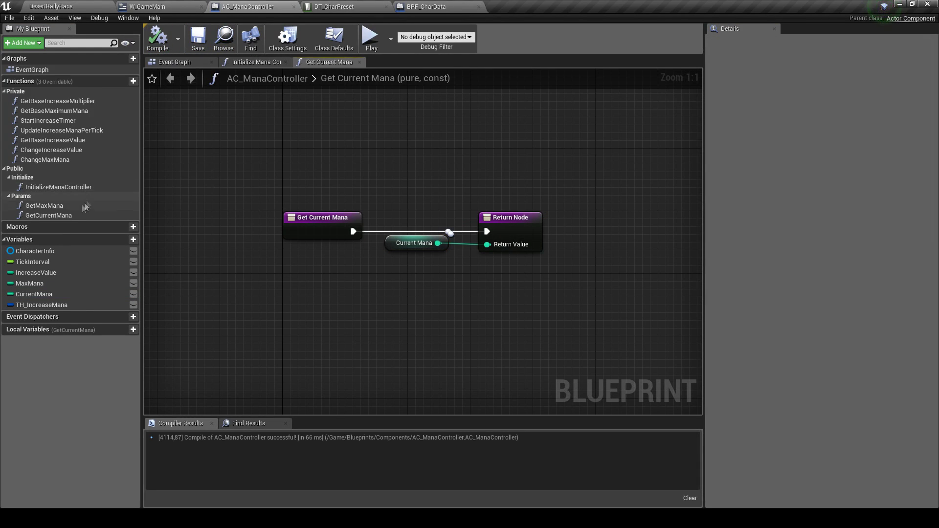
left_click(75, 215)
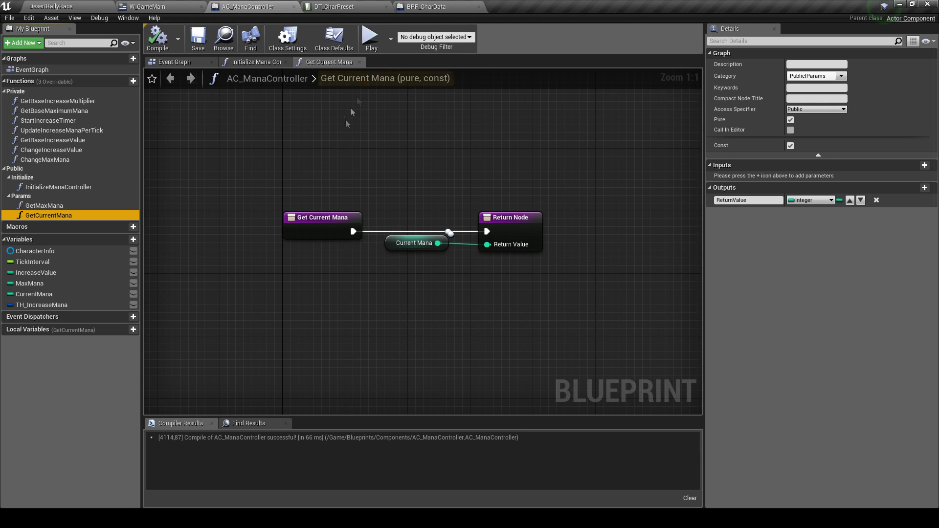
left_click(303, 169)
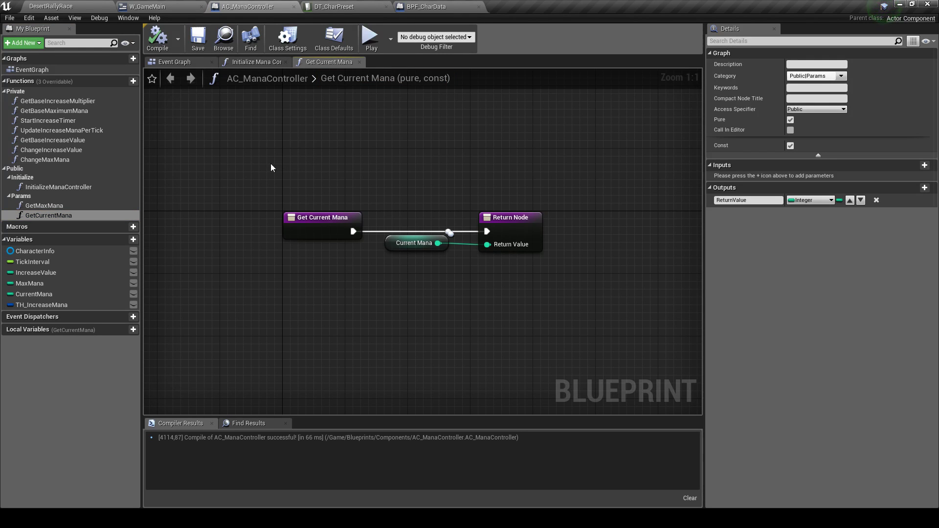
left_click(179, 5)
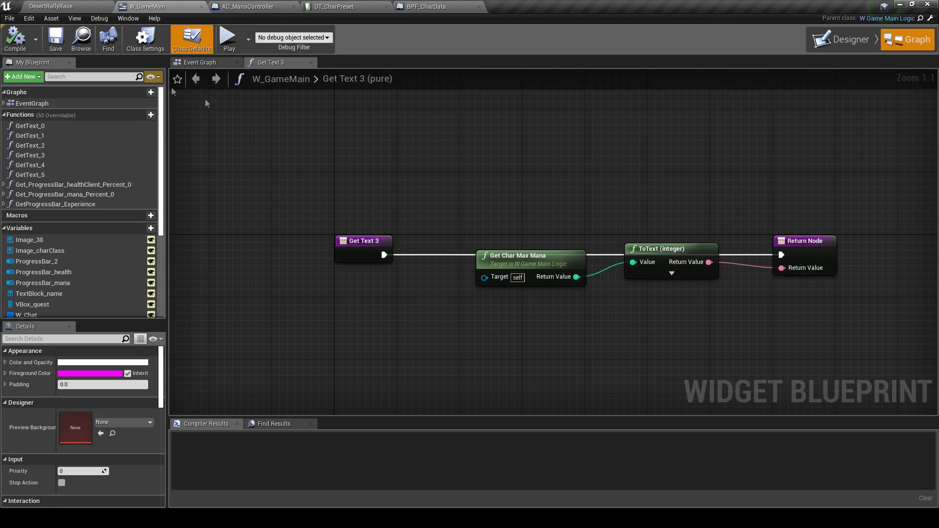
Close BPF_CharData and save the two modified blueprint assets
left_click(65, 4)
left_click(477, 7)
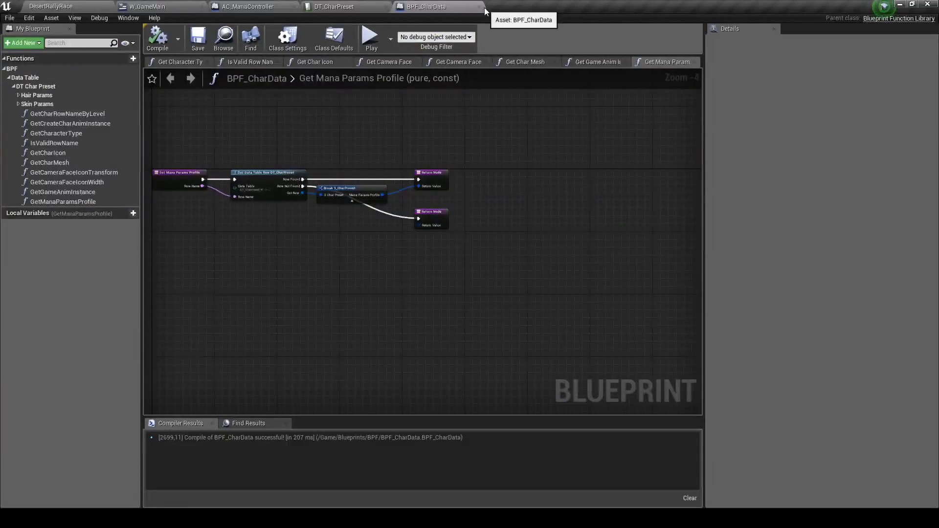
left_click(479, 7)
left_click(82, 5)
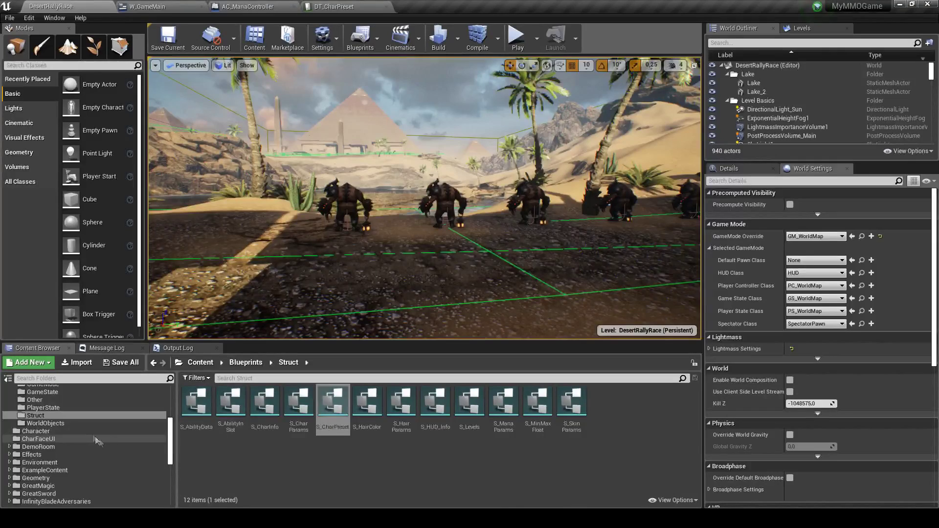
scroll(104, 439, "up", 5)
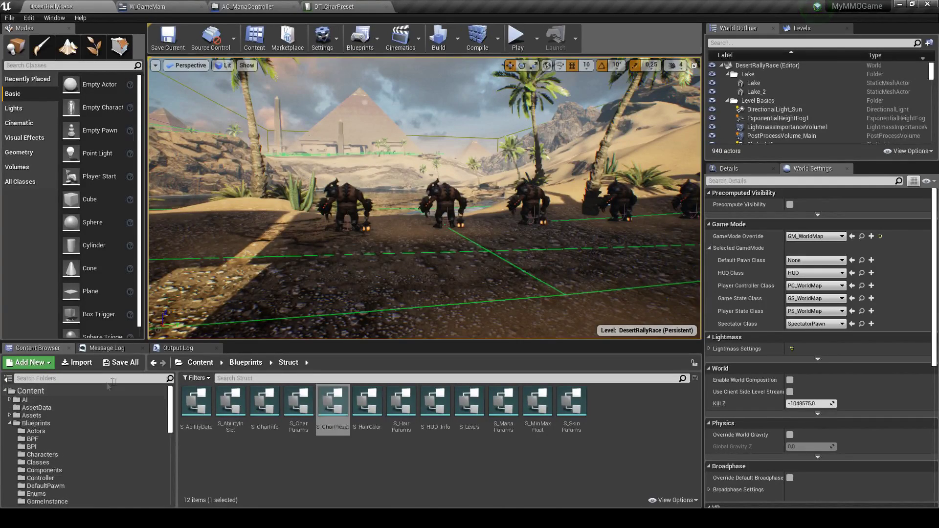
left_click(121, 362)
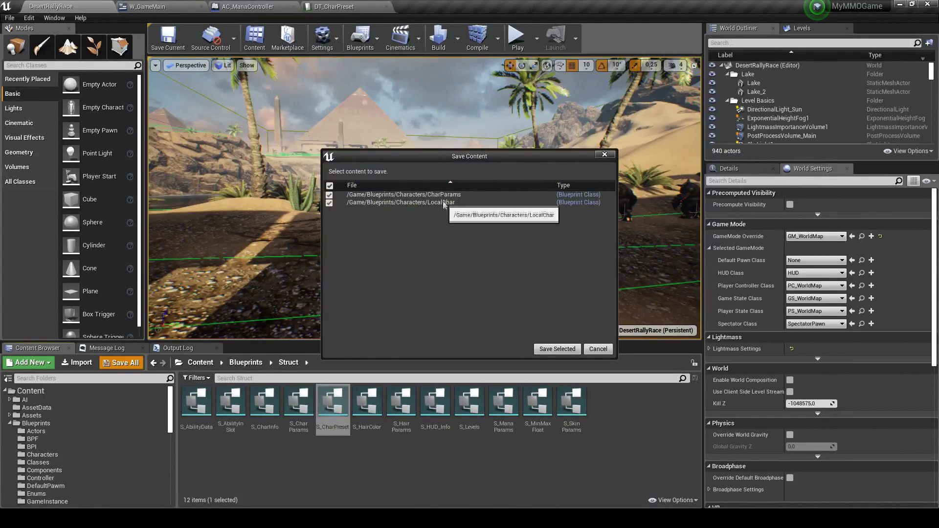
left_click(550, 349)
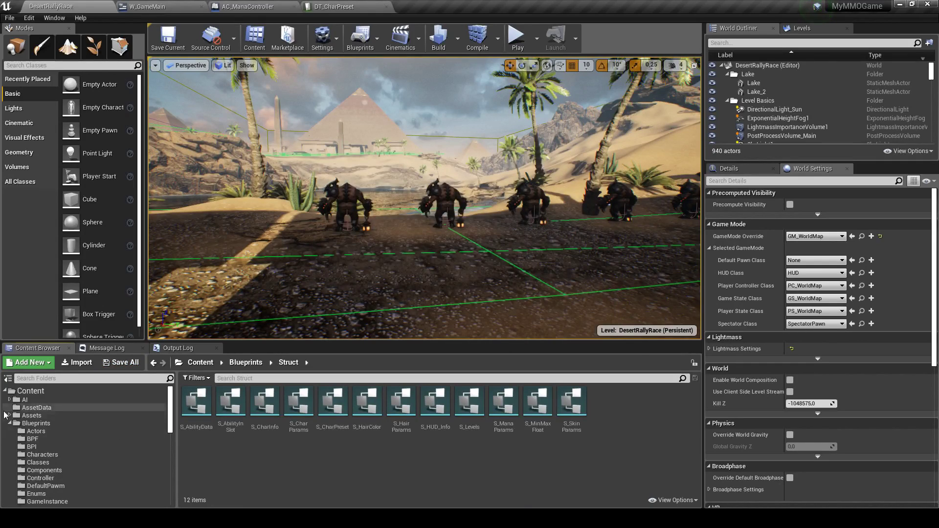
Browse to Blueprints > Characters and open the PlayerChar Blueprint
scroll(52, 447, "down", 2)
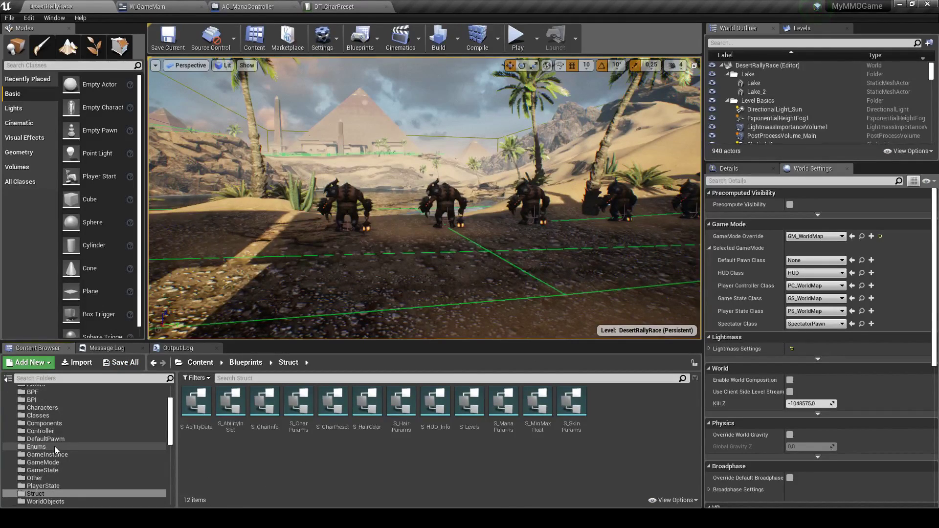
scroll(54, 446, "down", 1)
scroll(54, 446, "down", 2)
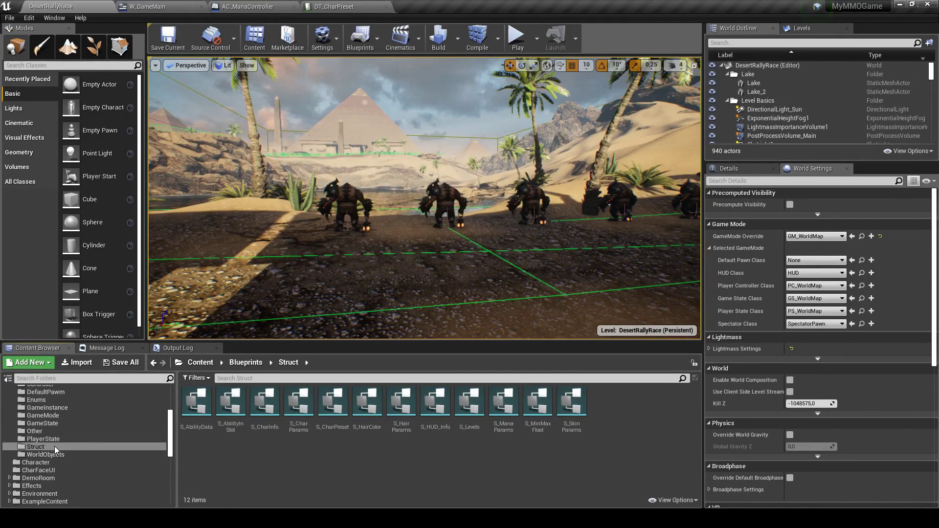
scroll(55, 446, "down", 1)
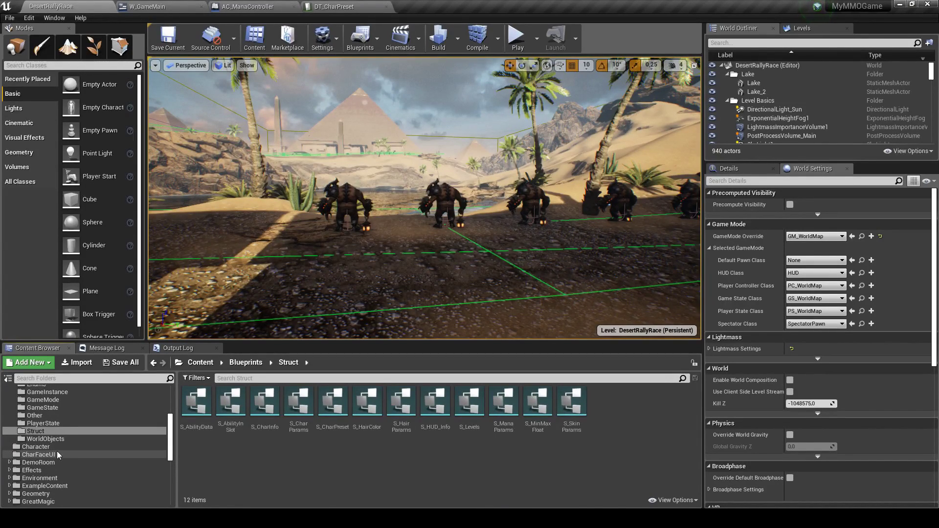
left_click(57, 447)
right_click_drag(489, 269, 489, 220)
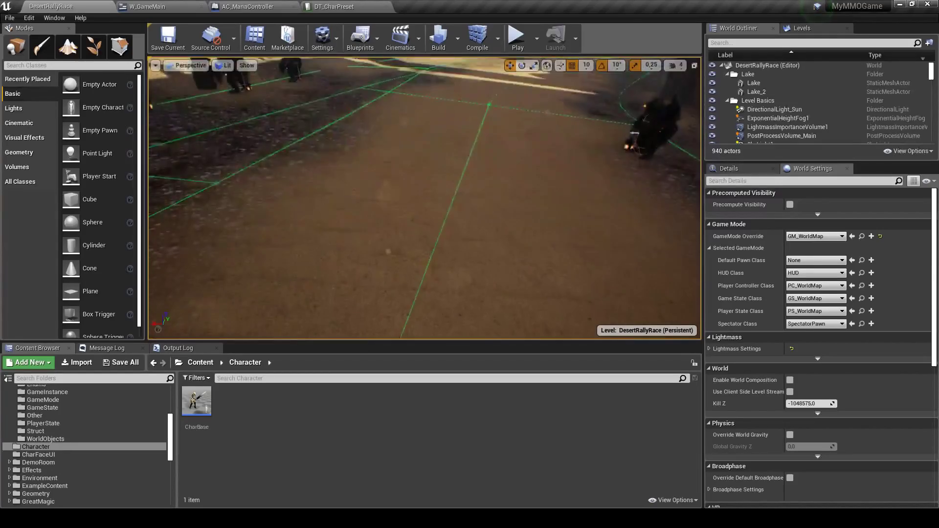
scroll(73, 440, "up", 4)
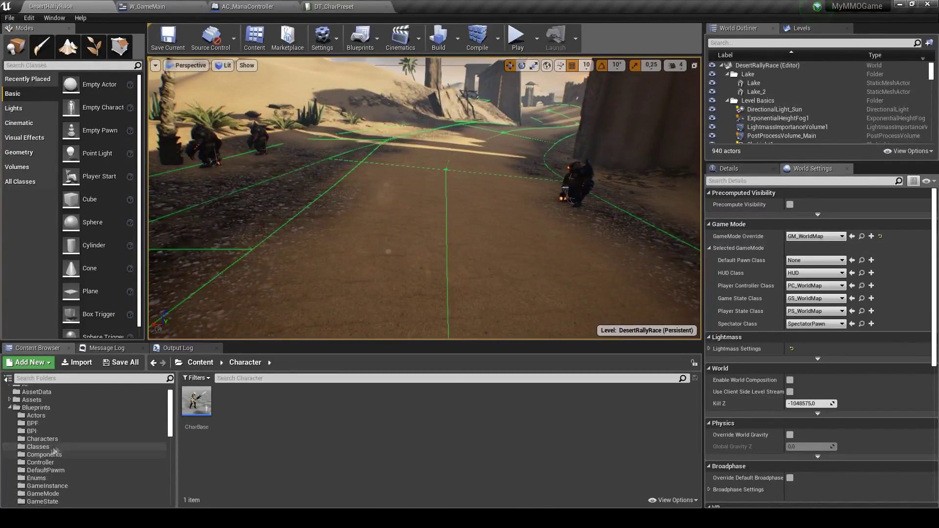
scroll(74, 440, "up", 2)
left_click(43, 438)
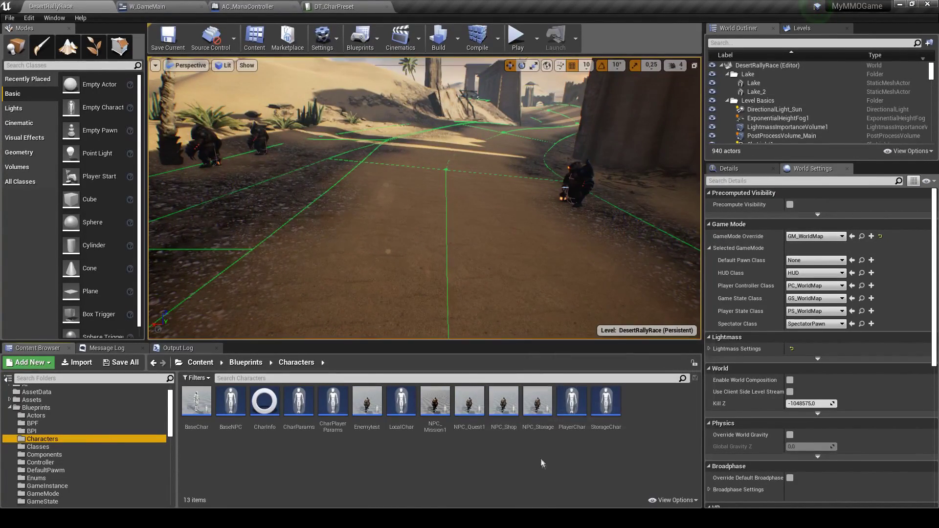
double_click(571, 405)
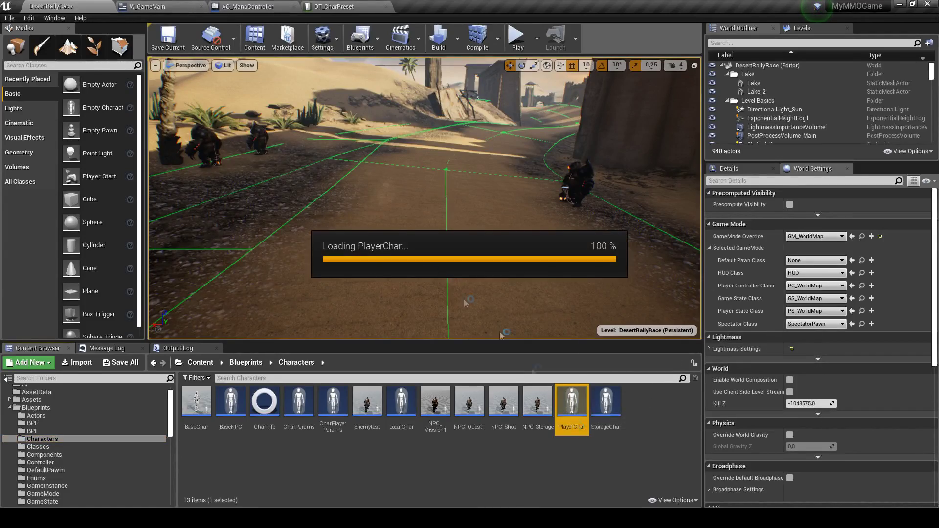
scroll(381, 234, "up", 2)
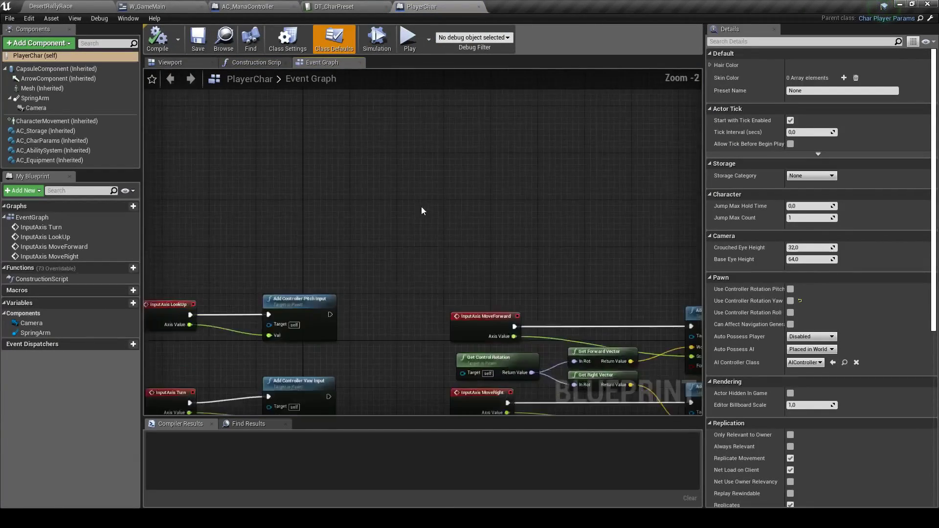
Open the parent CharPlayerParams Blueprint, close PlayerChar, and frame the Event Possessed chain
right_click_drag(388, 182, 399, 172)
left_click(930, 18)
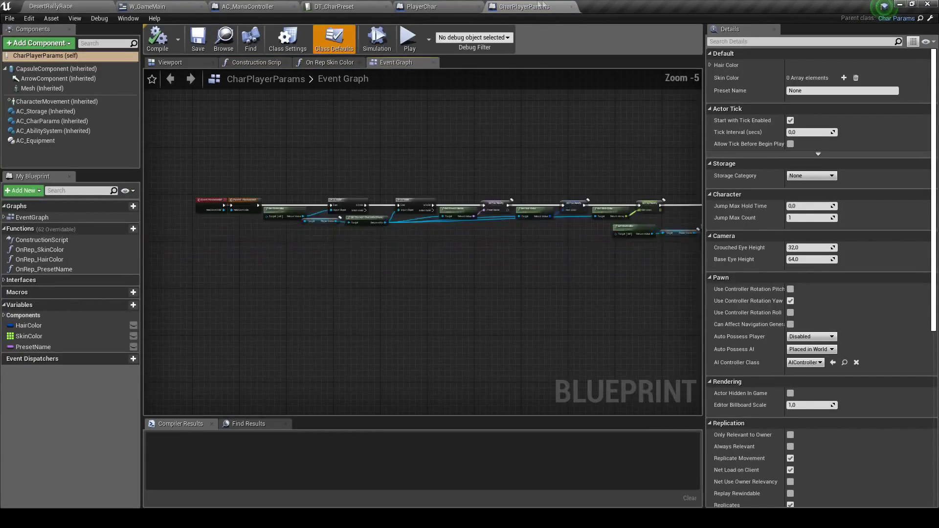
left_click(480, 6)
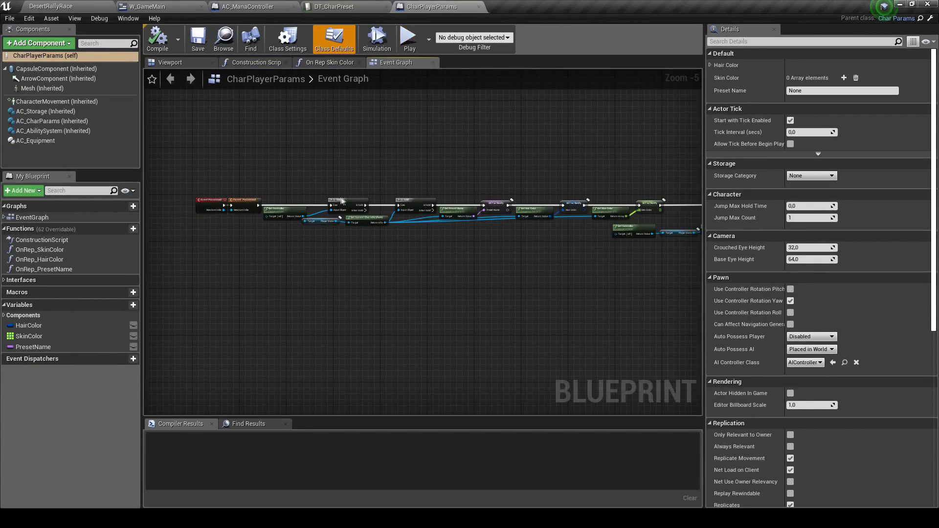
scroll(342, 201, "up", 1)
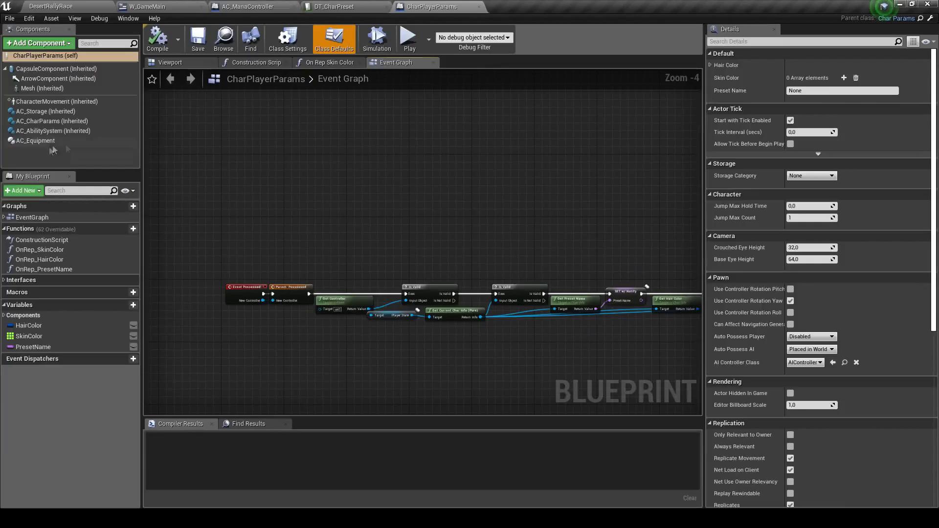
scroll(316, 185, "up", 1)
right_click_drag(616, 332, 374, 242)
right_click_drag(553, 258, 555, 310)
scroll(556, 310, "up", 3)
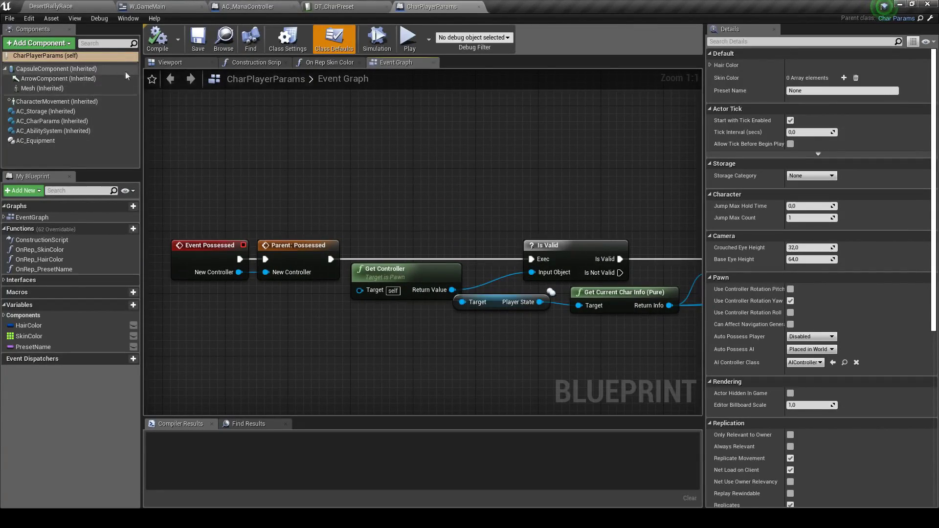
Add an AC_ManaController component to CharPlayerParams and compile it
left_click(41, 46)
type("mana")
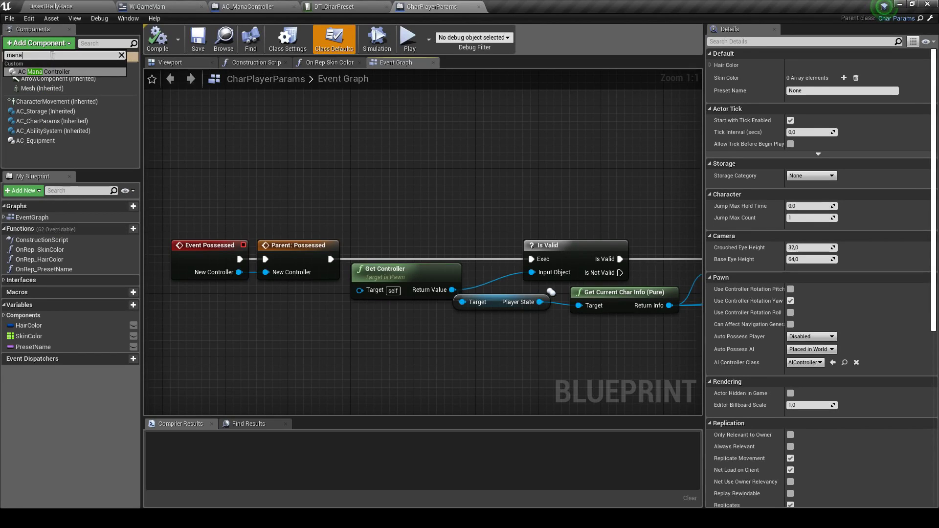
left_click(47, 71)
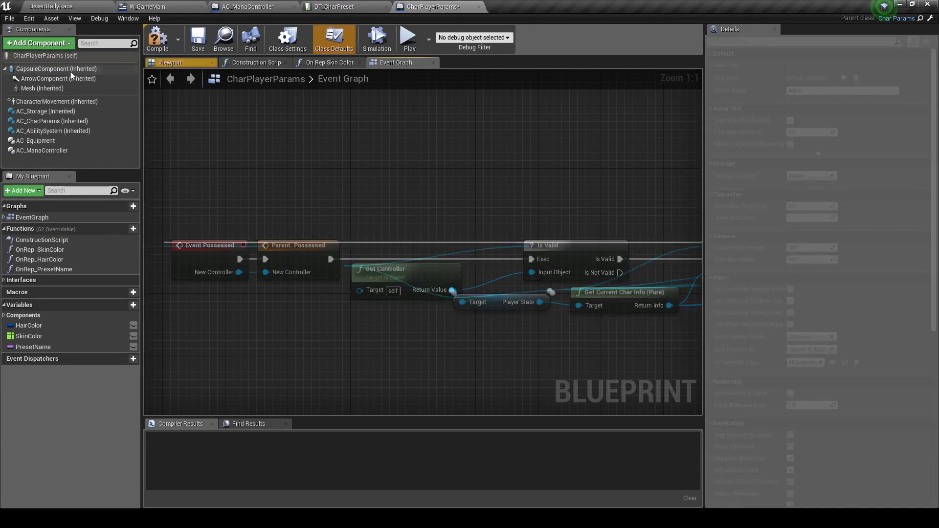
left_click(68, 151)
scroll(230, 156, "down", 2)
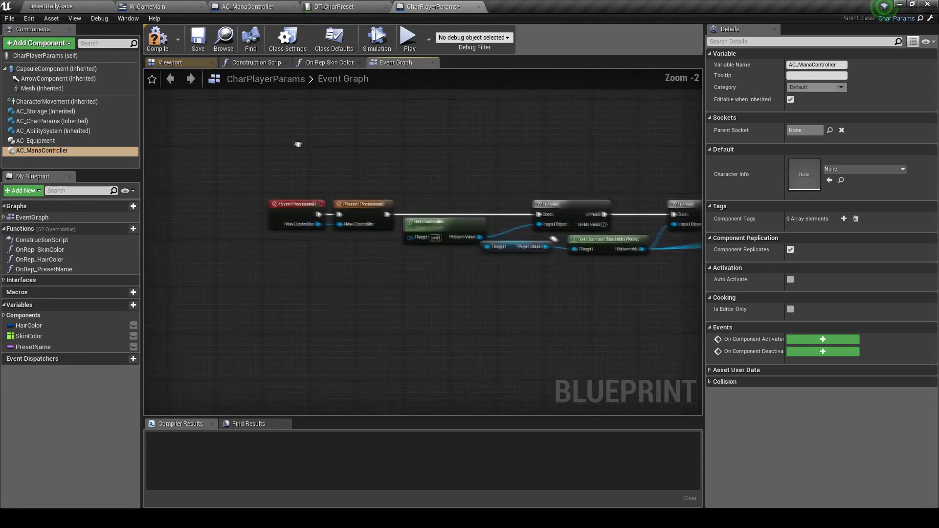
left_click(198, 46)
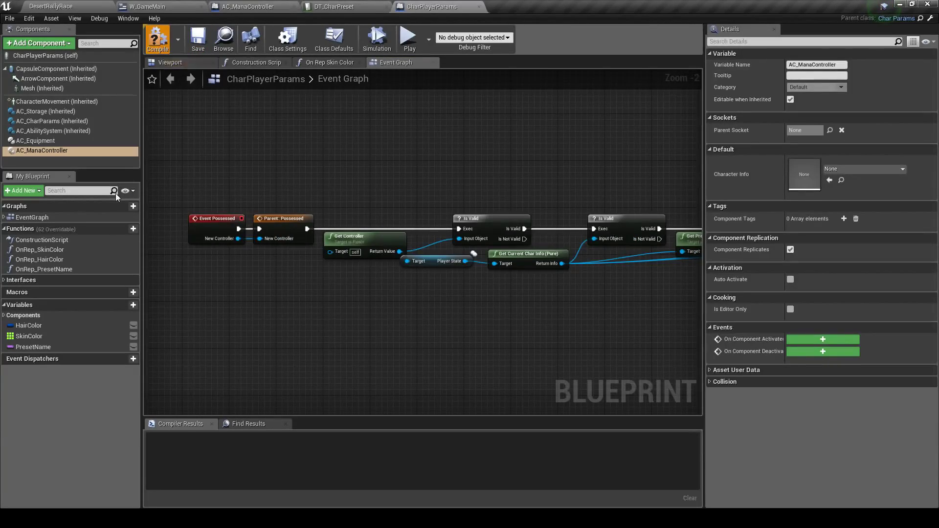
scroll(350, 175, "down", 1)
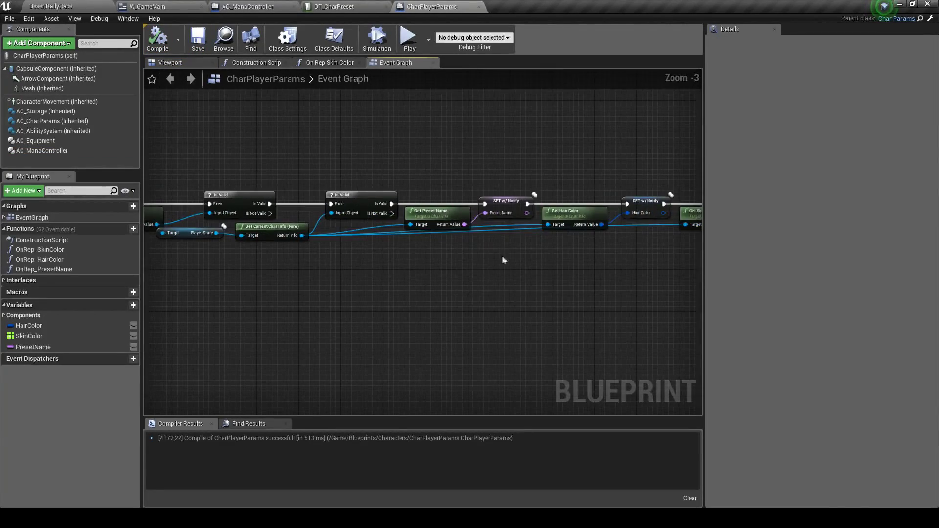
Add an Initialize Mana Controller call on AC Mana Controller that runs right after Load Abilities
mouse_move(352, 232)
right_mouse_down()
mouse_move(467, 279)
mouse_move(347, 279)
right_mouse_up()
scroll(333, 244, "up", 4)
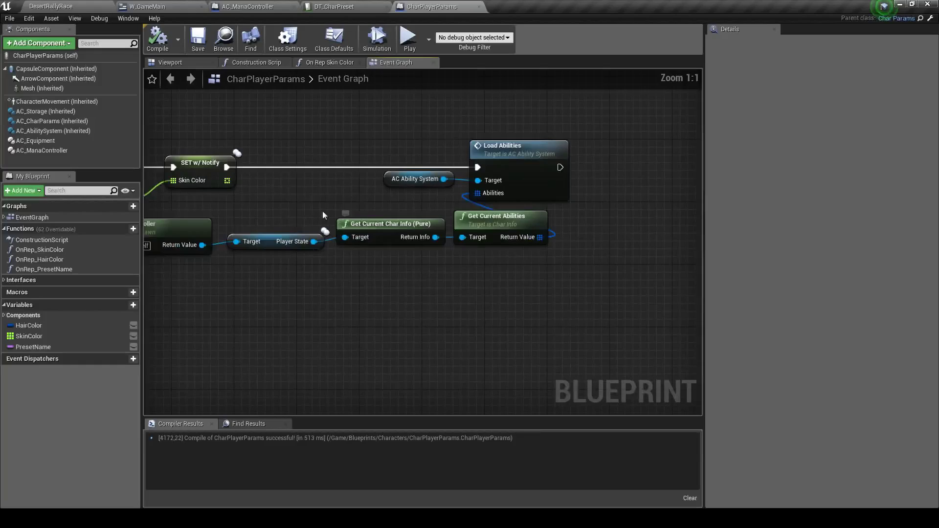
left_click_drag(209, 210, 439, 292)
scroll(439, 292, "down", 4)
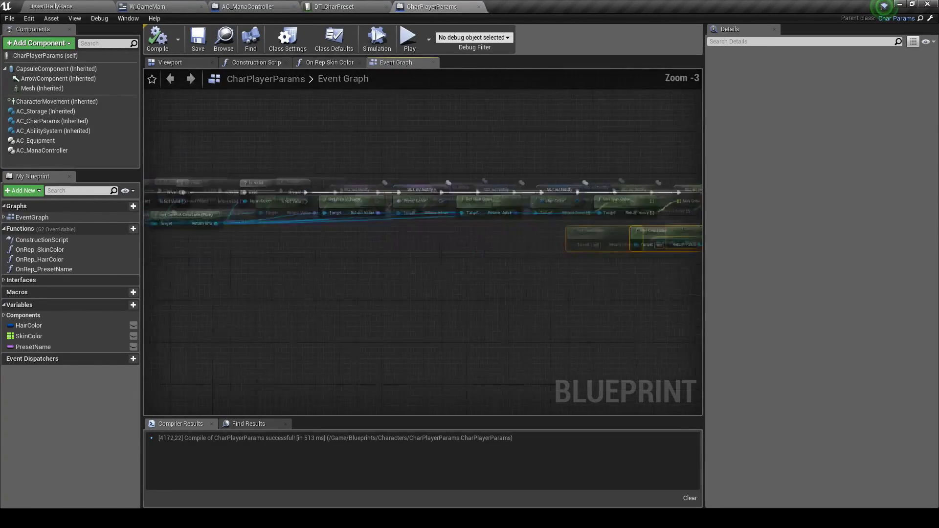
right_click_drag(205, 255, 287, 241)
scroll(287, 241, "up", 3)
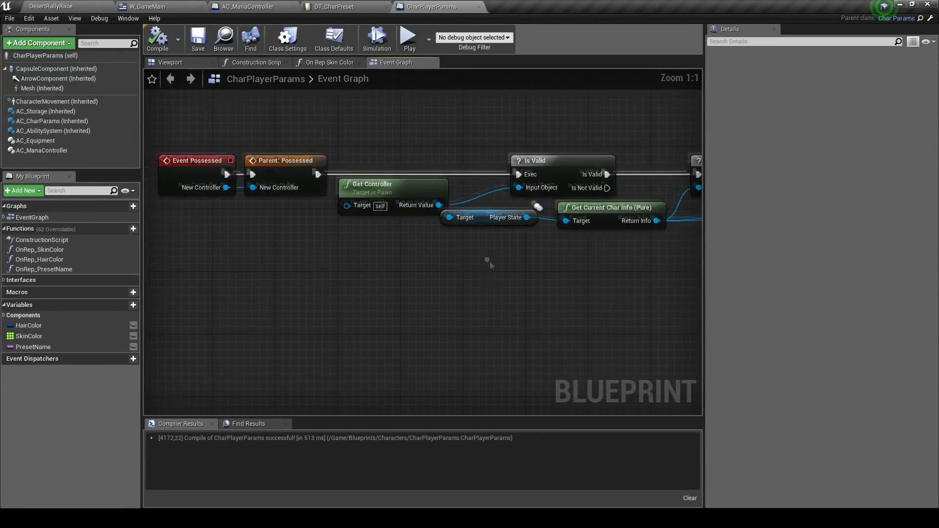
scroll(621, 291, "down", 4)
scroll(690, 256, "up", 2)
scroll(690, 257, "up", 2)
left_click(381, 274)
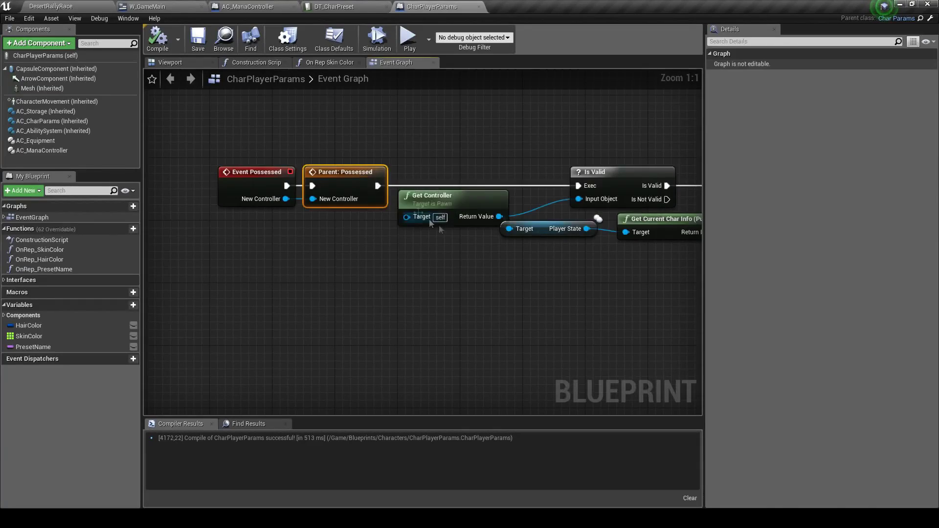
scroll(382, 274, "down", 3)
mouse_move(612, 318)
right_mouse_down()
mouse_move(472, 322)
mouse_move(387, 272)
right_mouse_up()
scroll(387, 272, "up", 3)
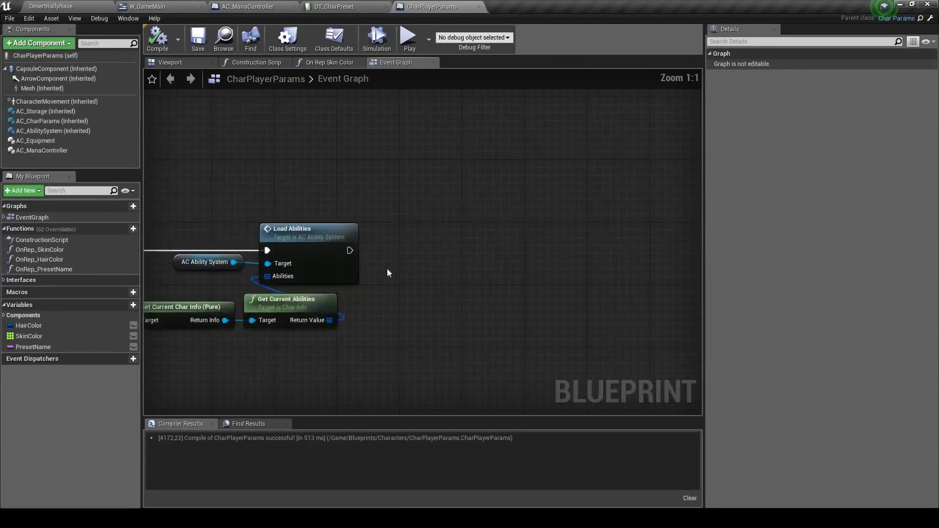
left_click_drag(74, 149, 377, 265)
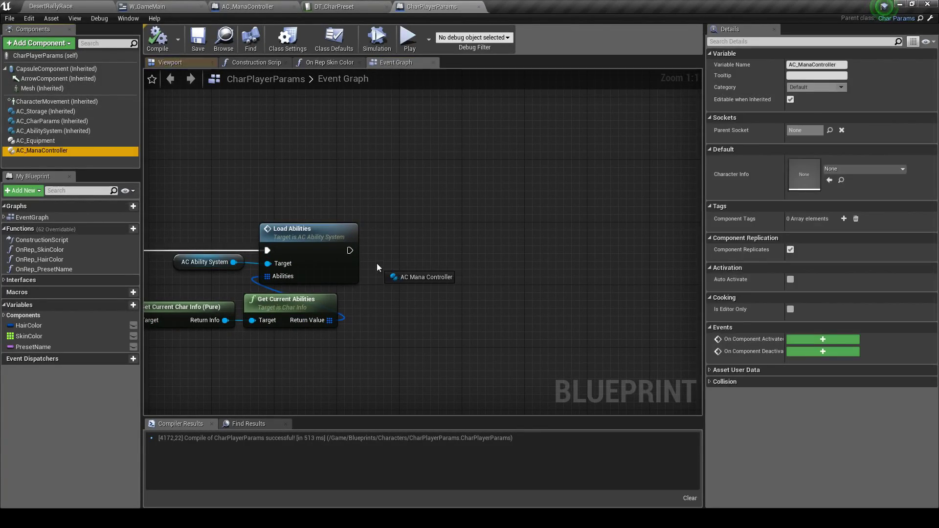
left_click_drag(442, 270, 504, 223)
type("initi")
key("Return")
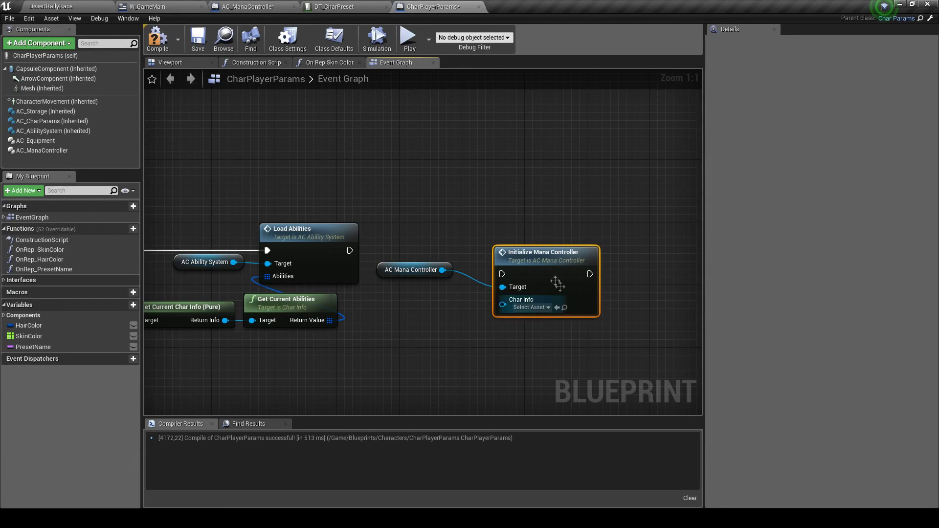
left_click_drag(542, 252, 582, 235)
mouse_move(349, 251)
left_mouse_down()
mouse_move(578, 260)
mouse_move(579, 252)
left_mouse_up()
left_click_drag(411, 270, 465, 262)
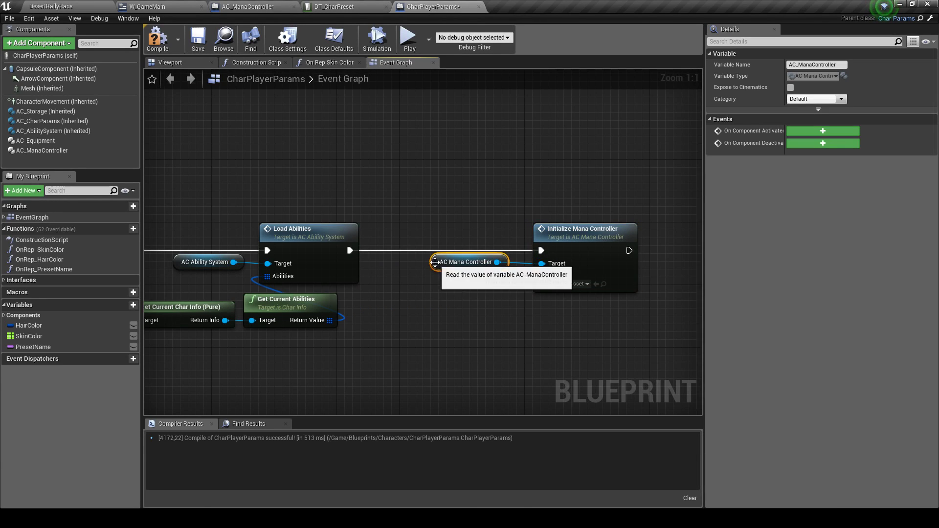
Duplicate the Get Controller, Player State and Get Current Char Info getters and wire Return Info into Char Info
scroll(441, 280, "down", 2)
right_click_drag(441, 281, 550, 286)
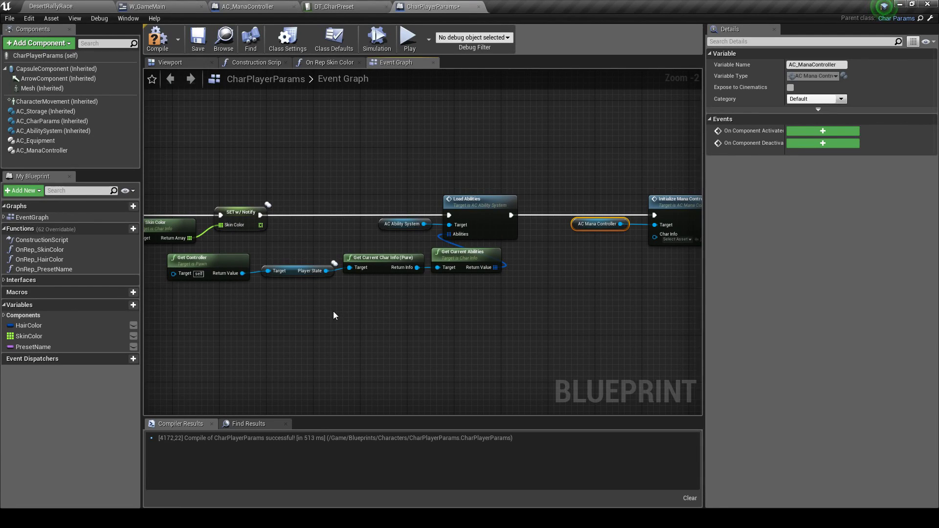
left_click_drag(343, 298, 247, 271)
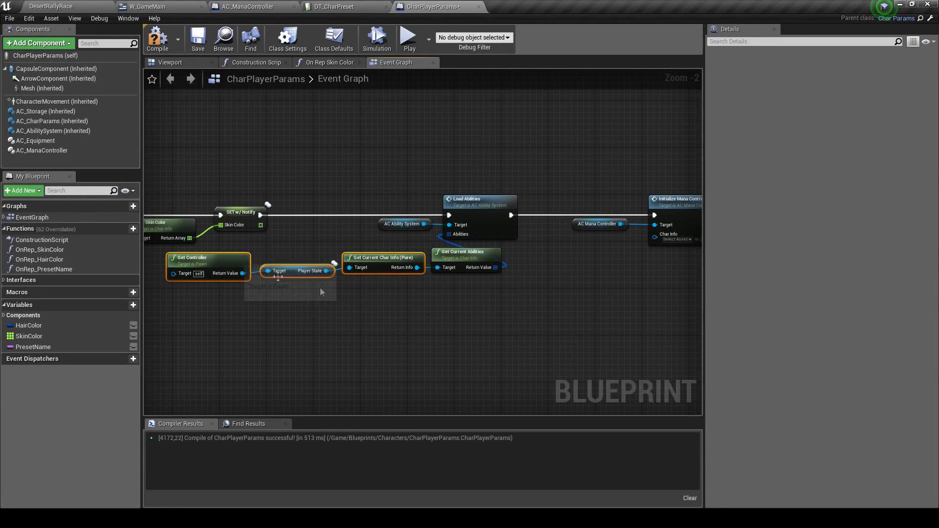
right_click_drag(507, 318, 399, 333)
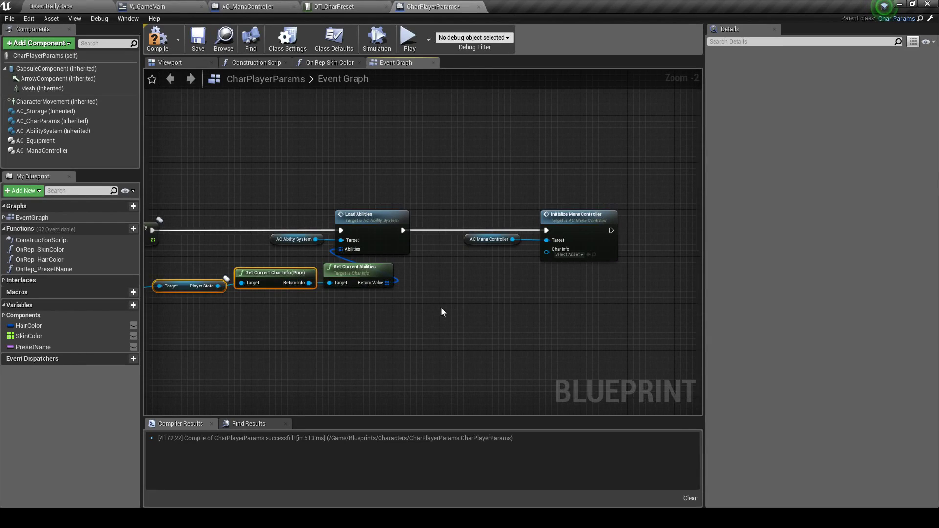
key("ctrl+c")
key("ctrl+v")
left_click(548, 292)
left_click_drag(531, 309, 447, 285)
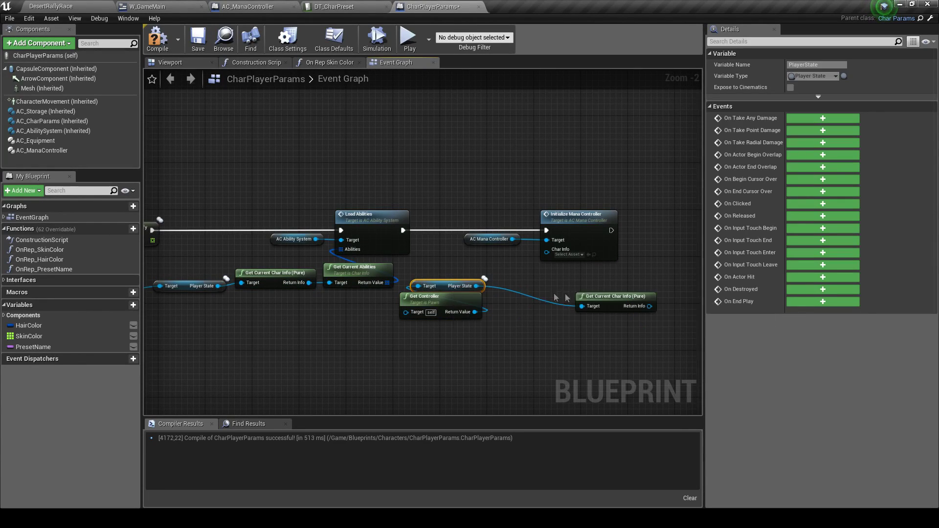
mouse_move(603, 296)
left_mouse_down()
mouse_move(451, 261)
mouse_move(546, 249)
left_mouse_up()
mouse_move(529, 327)
left_mouse_down()
mouse_move(416, 264)
mouse_move(481, 259)
left_mouse_up()
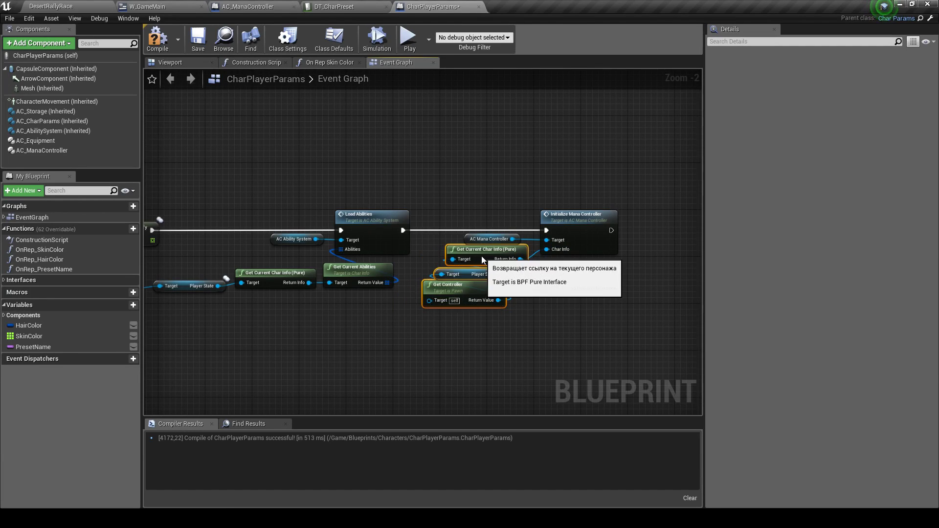
left_click(474, 215)
scroll(403, 179, "up", 2)
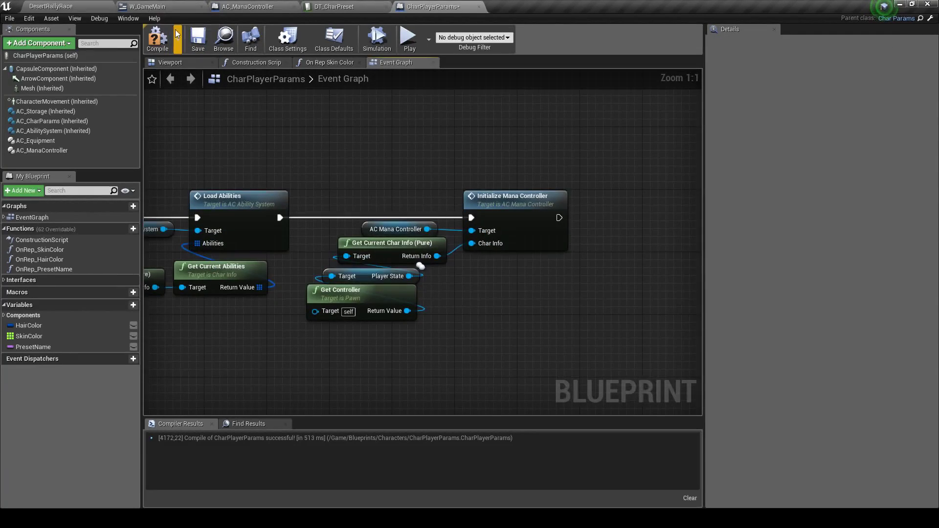
double_click(514, 201)
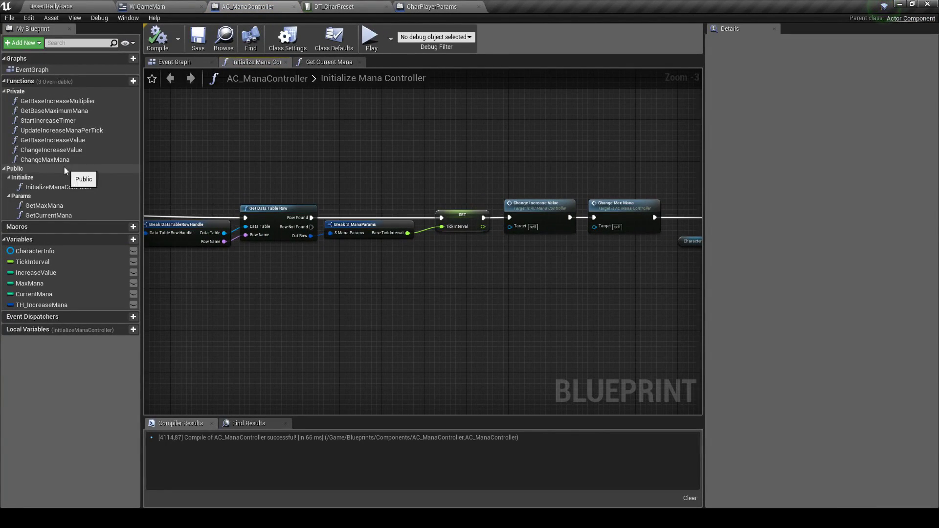
In Change Max Mana, place a Character Info getter and call Get Max Mana on it
double_click(51, 159)
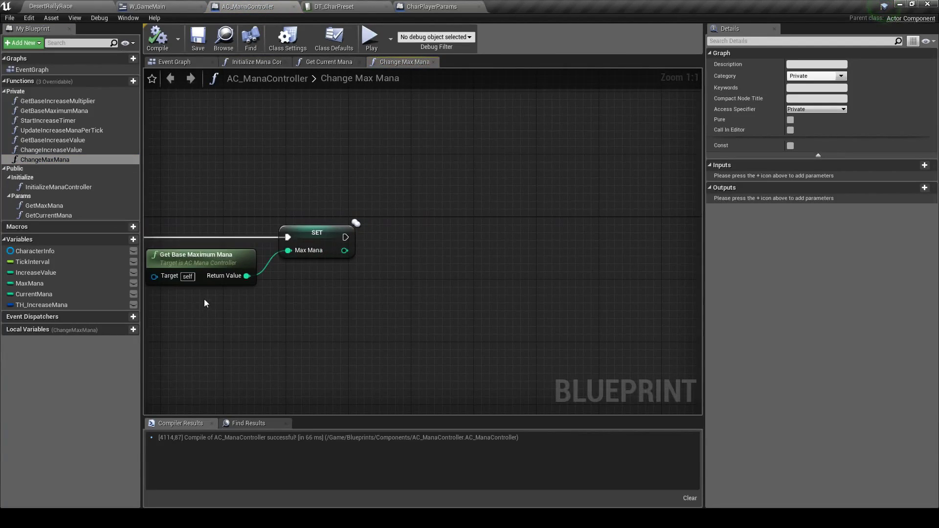
left_click_drag(64, 254, 435, 296)
left_click(337, 294)
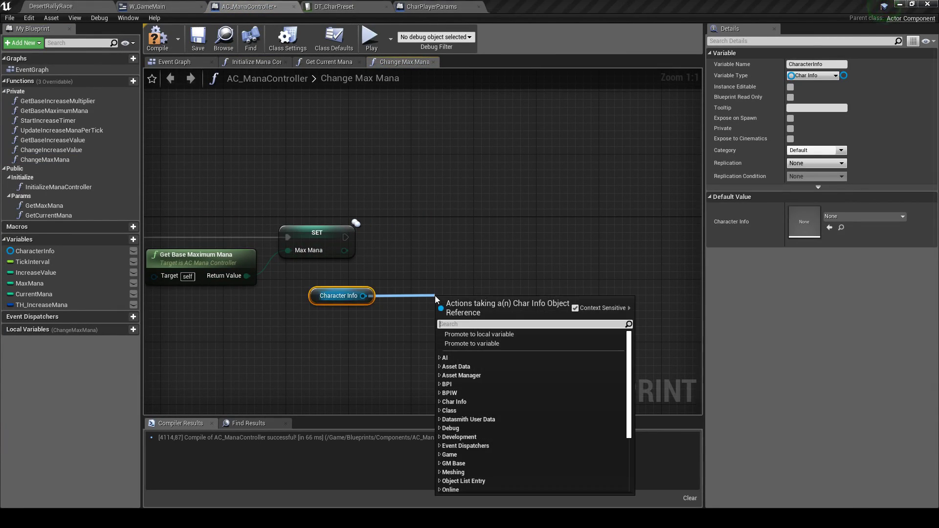
type("setma")
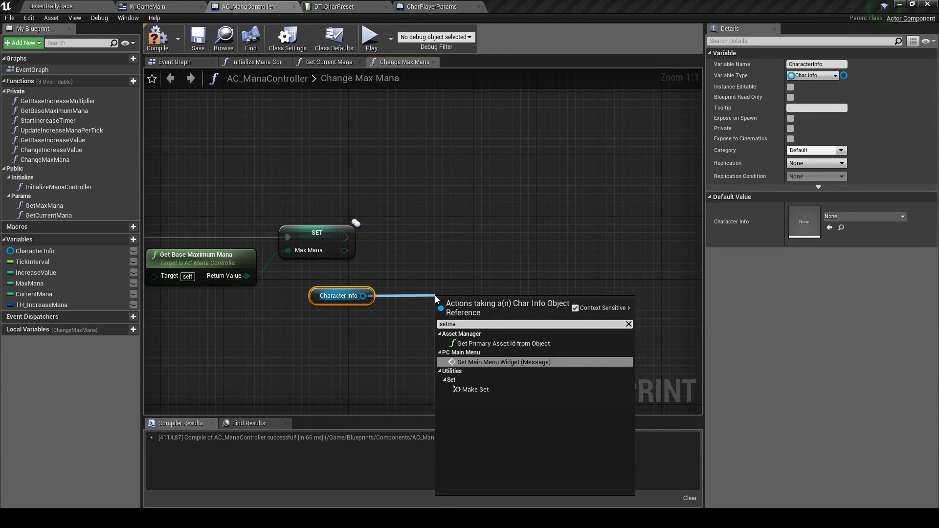
key("BackSpace")
key("BackSpace")
key("BackSpace")
type("max")
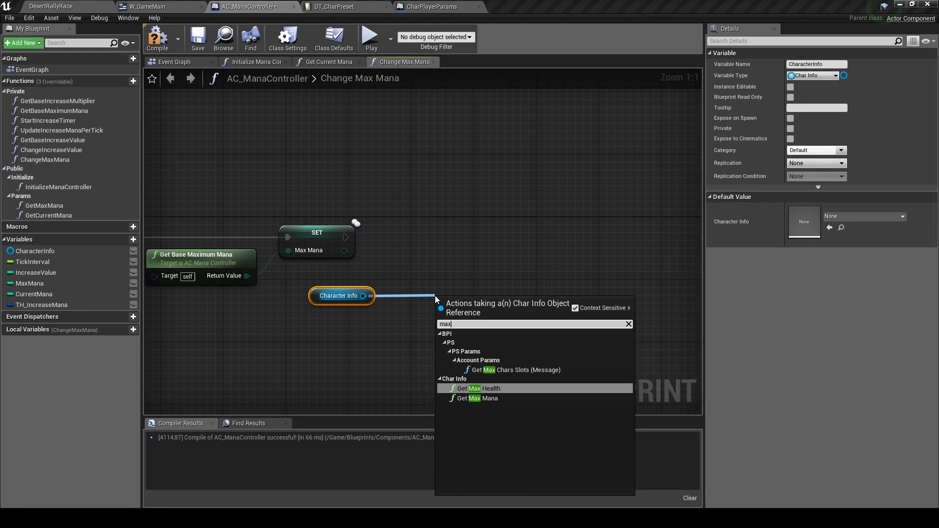
left_click(486, 398)
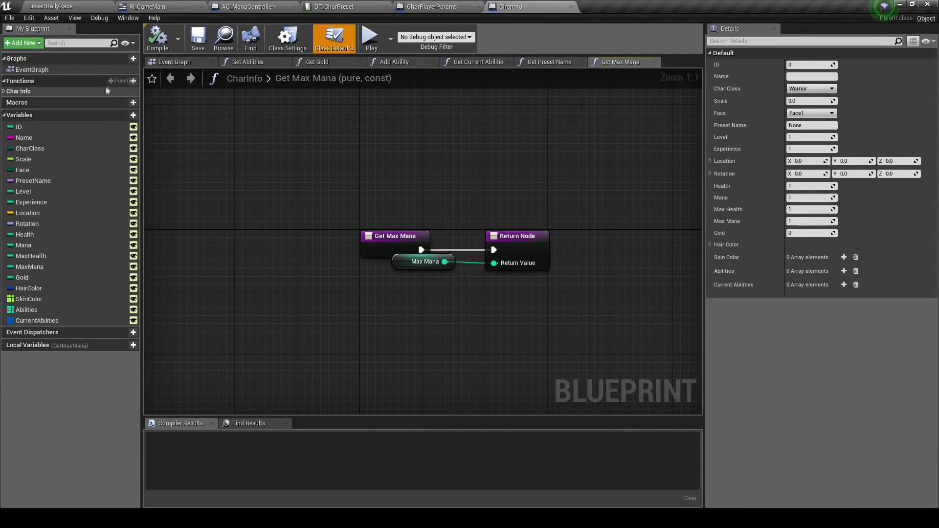
left_click(133, 81)
Create a SetMaxMana function whose integer input drives a SET MaxMana node, and compile CharInfo
type("SetMaxMana")
key("Return")
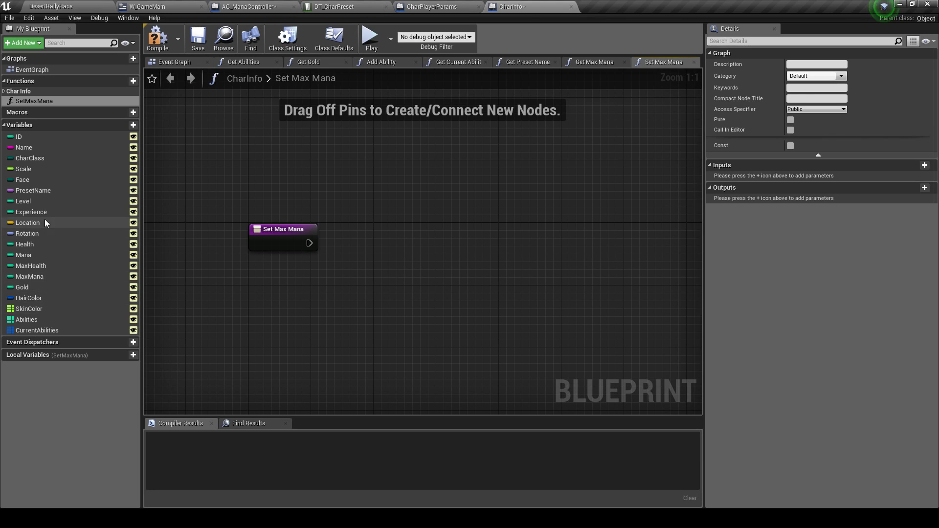
mouse_move(23, 254)
left_mouse_down("alt")
mouse_move(359, 242)
mouse_move(331, 268)
mouse_move(308, 252)
left_mouse_up("alt")
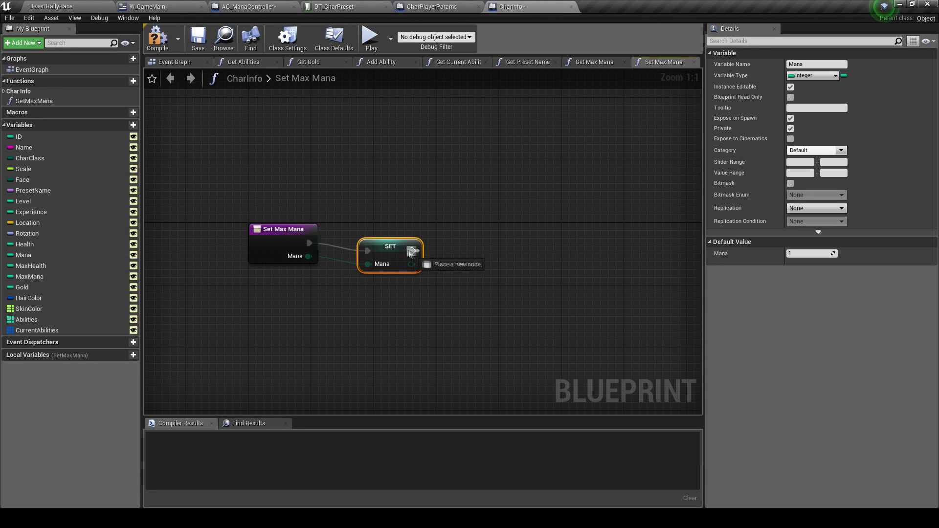
left_click_drag(379, 246, 354, 238)
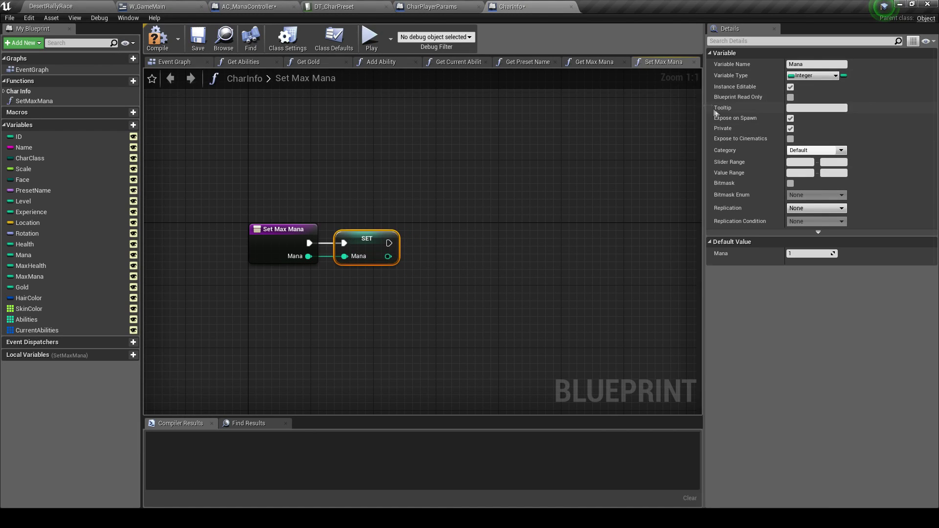
left_click(157, 37)
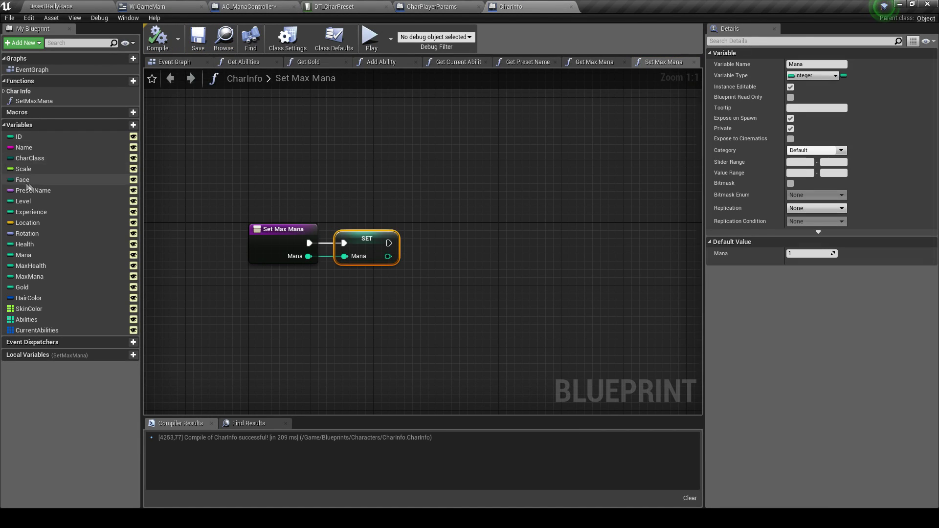
left_click_drag(64, 278, 372, 269)
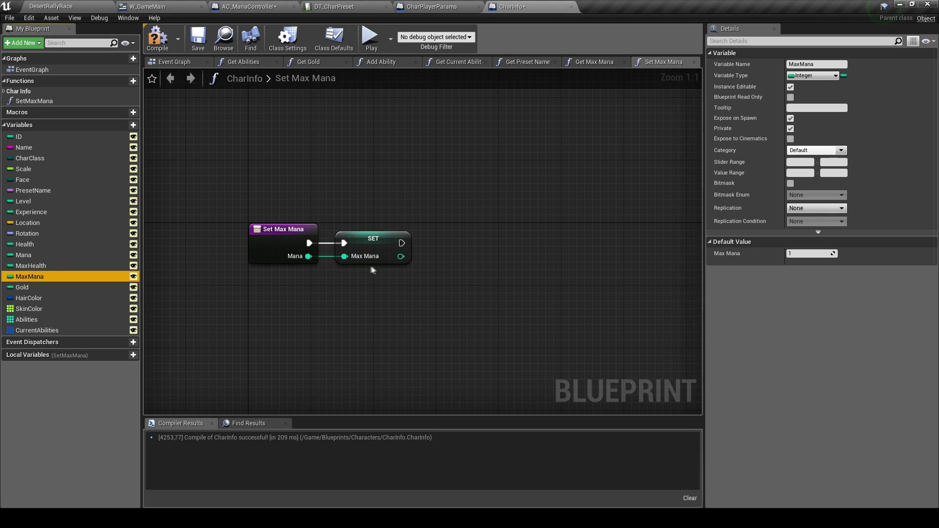
left_click(281, 255)
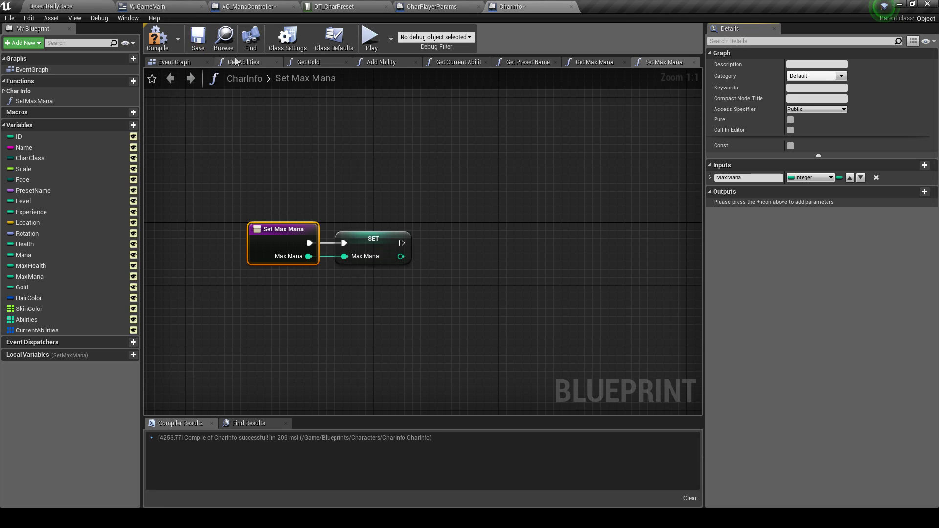
left_click(157, 38)
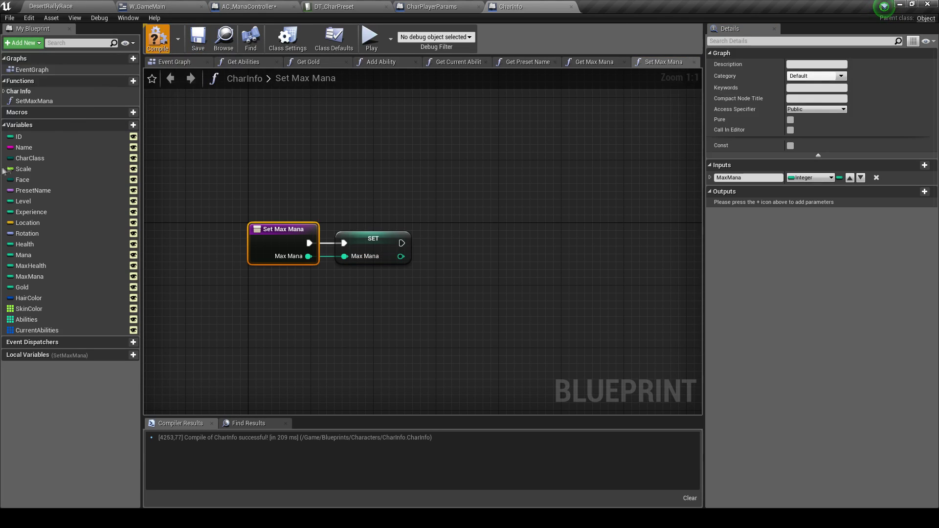
left_click(66, 102)
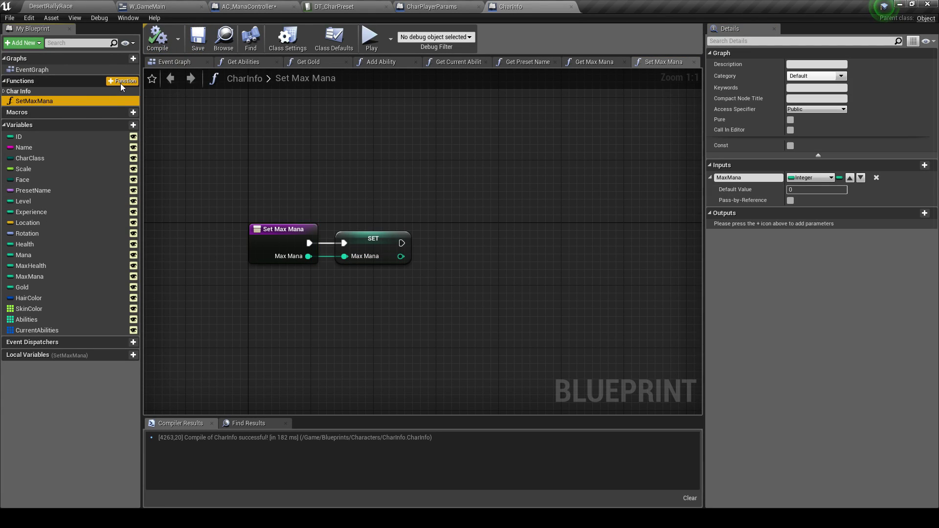
left_click(790, 120)
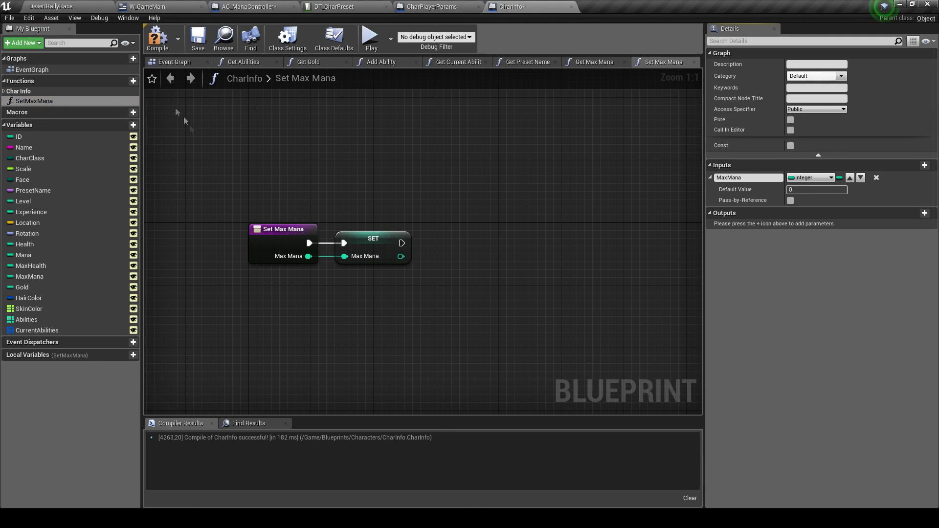
Create a SetCurrentMana function whose Mana input feeds a SET Mana node, and save CharInfo
left_click(133, 80)
type("SetCurr")
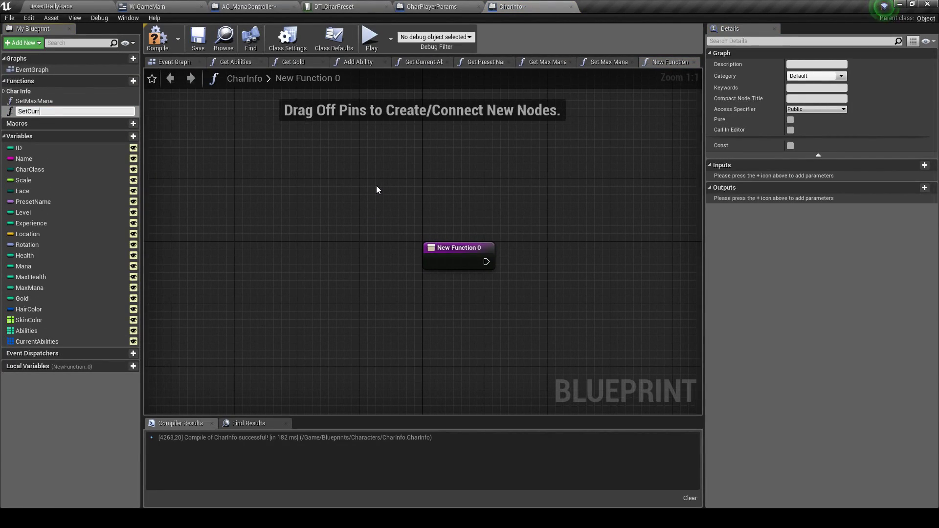
type("entMana")
key("Return")
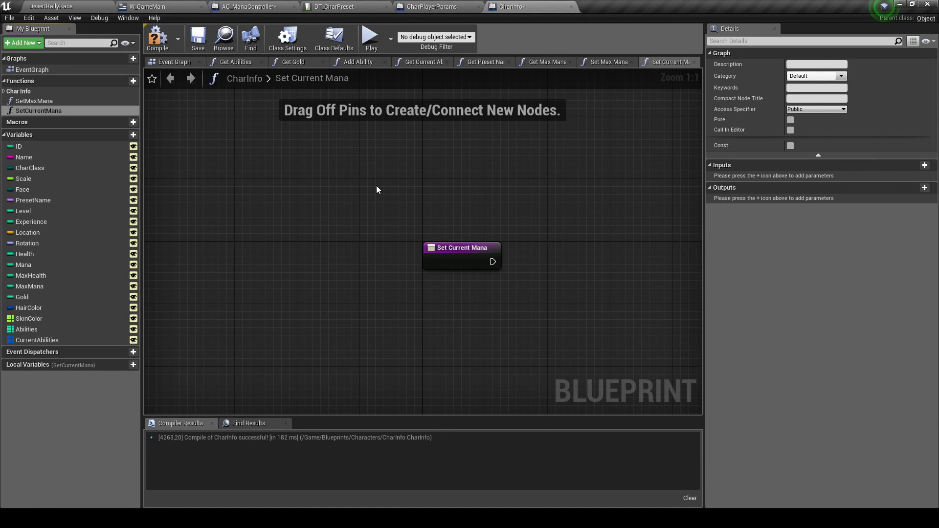
right_click_drag(606, 201, 509, 196)
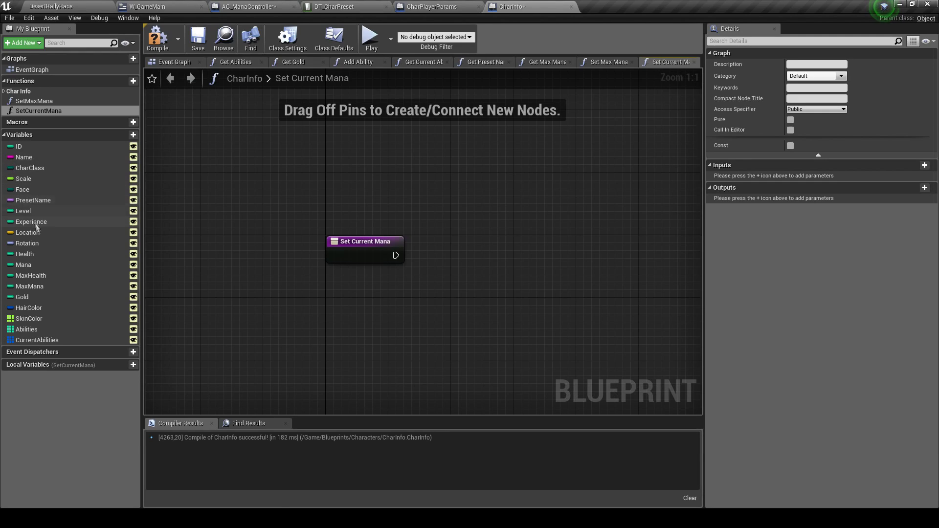
mouse_move(23, 265)
left_mouse_down()
mouse_move(210, 282)
mouse_move(442, 261)
mouse_move(393, 268)
left_mouse_up()
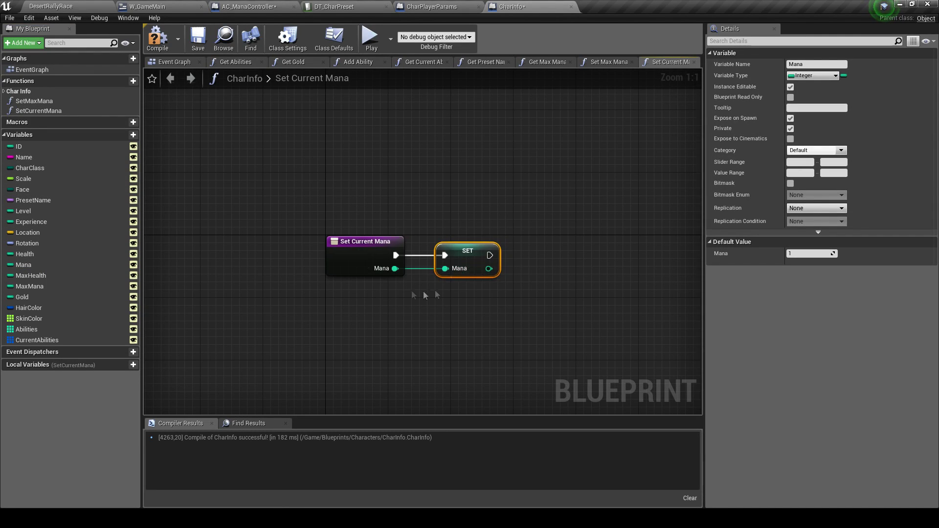
left_click(198, 42)
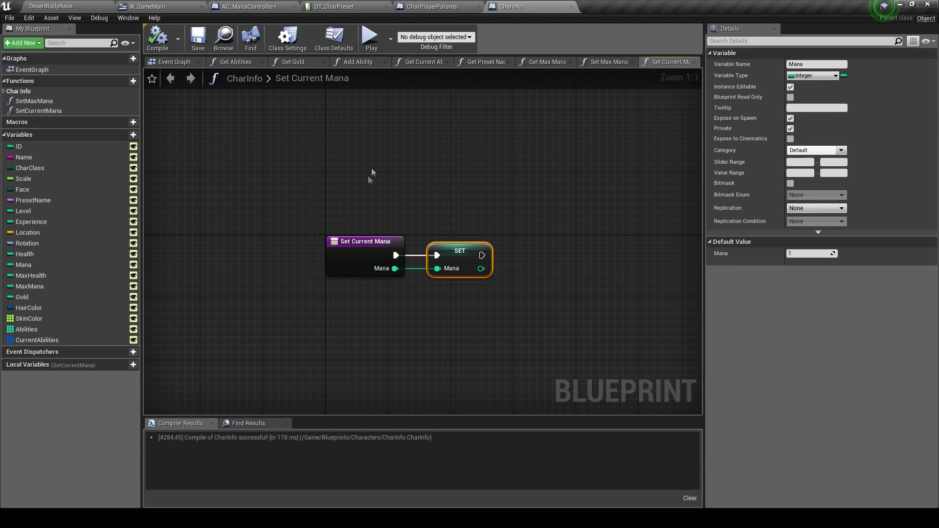
left_click_drag(467, 251, 459, 251)
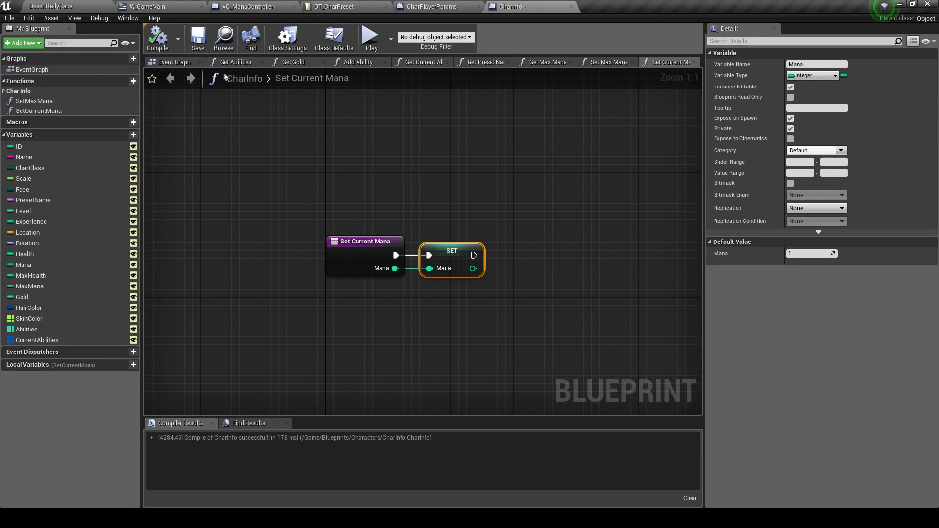
left_click(197, 41)
right_click_drag(288, 127, 424, 189)
left_click(423, 189)
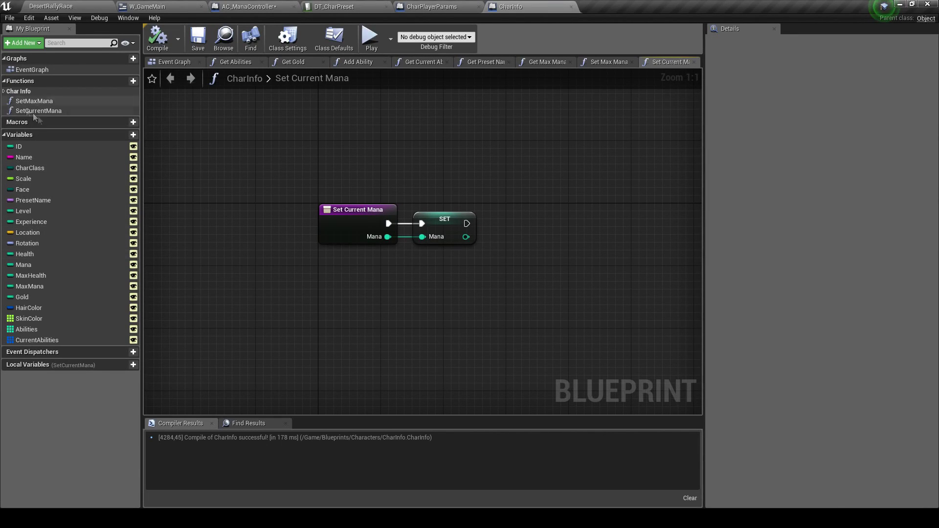
Set the SetMaxMana and SetCurrentMana function category to 'Change Info', then compile and save CharInfo
left_click(4, 92)
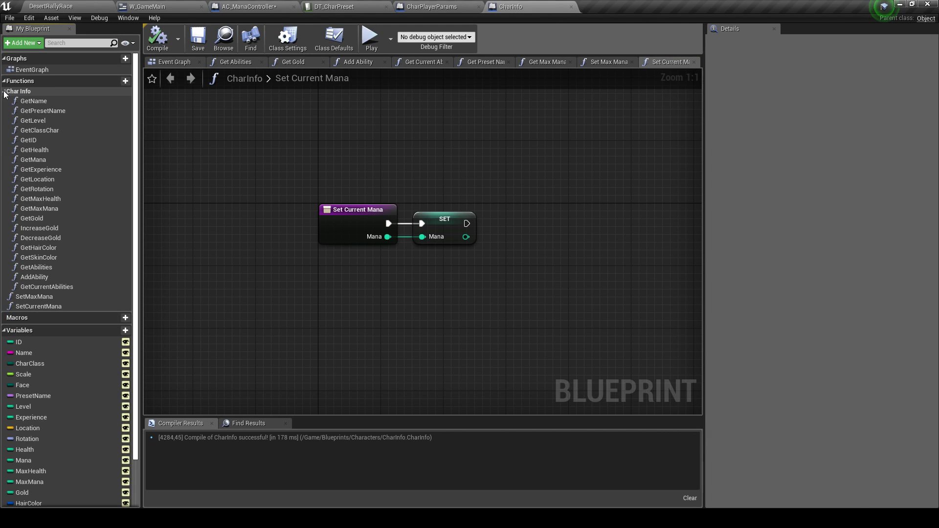
left_click(4, 91)
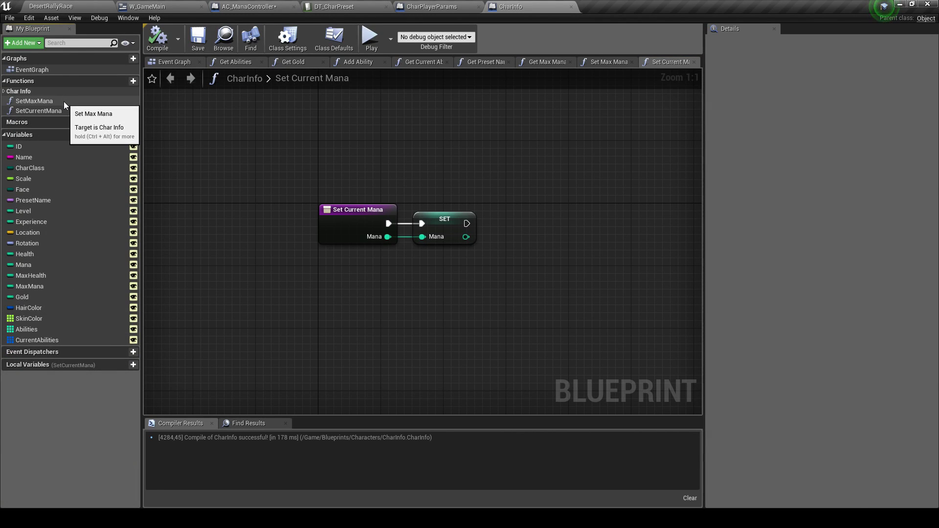
left_click(64, 101)
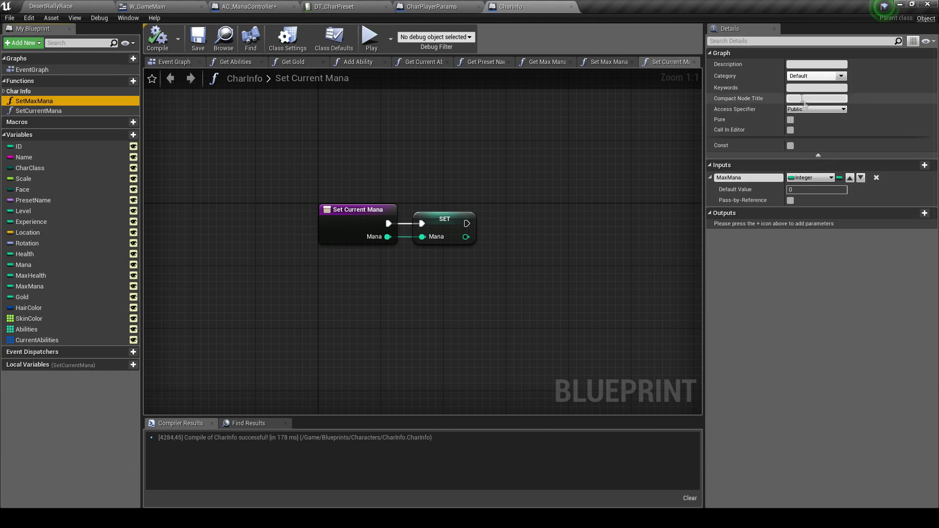
left_click(818, 76)
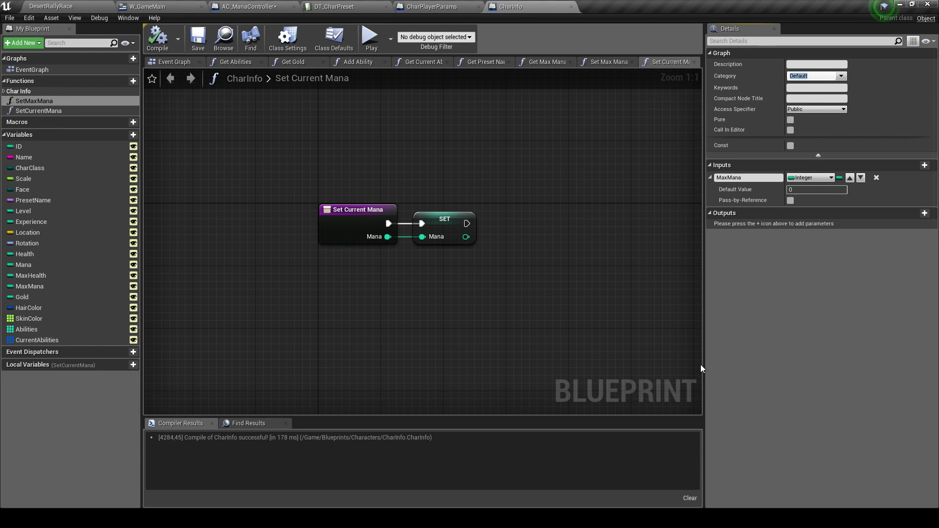
type("Update")
key("Return")
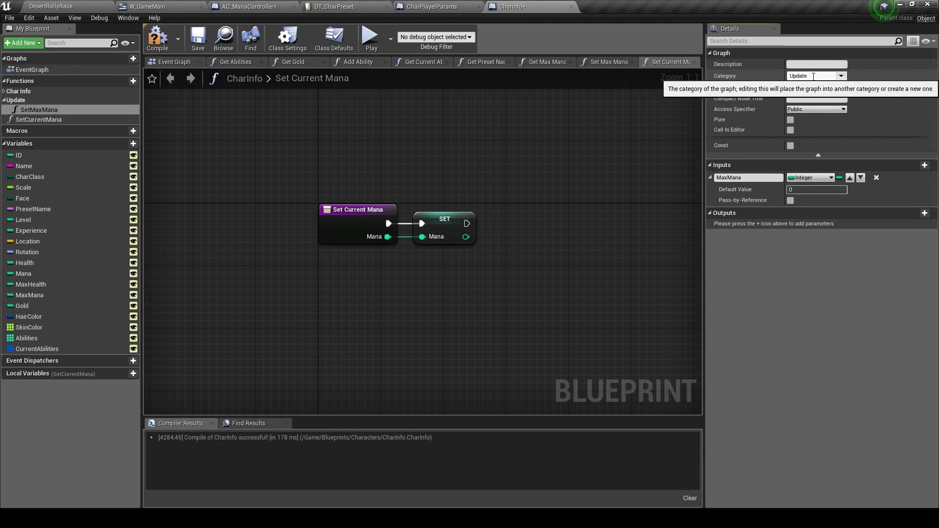
type("ge Info")
key("Return")
left_click(43, 120)
left_click(198, 39)
left_click(157, 38)
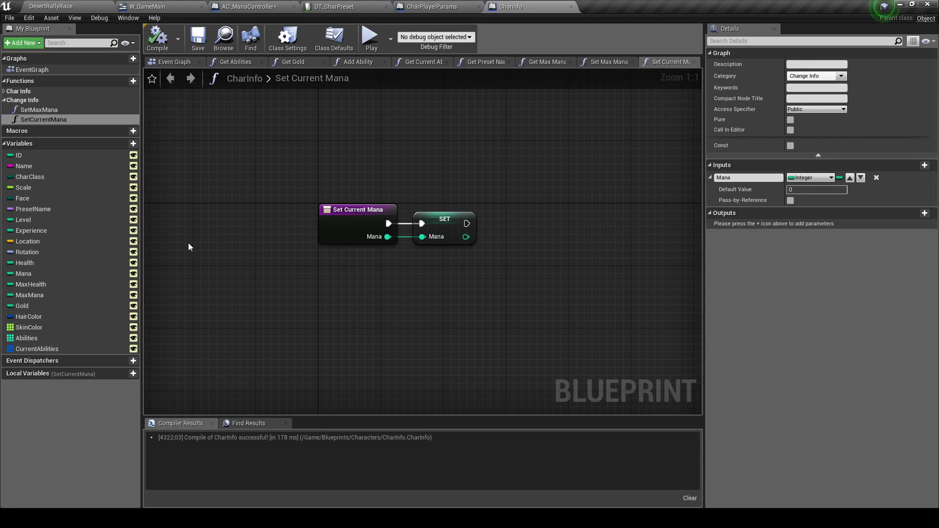
right_click_drag(525, 177, 437, 172)
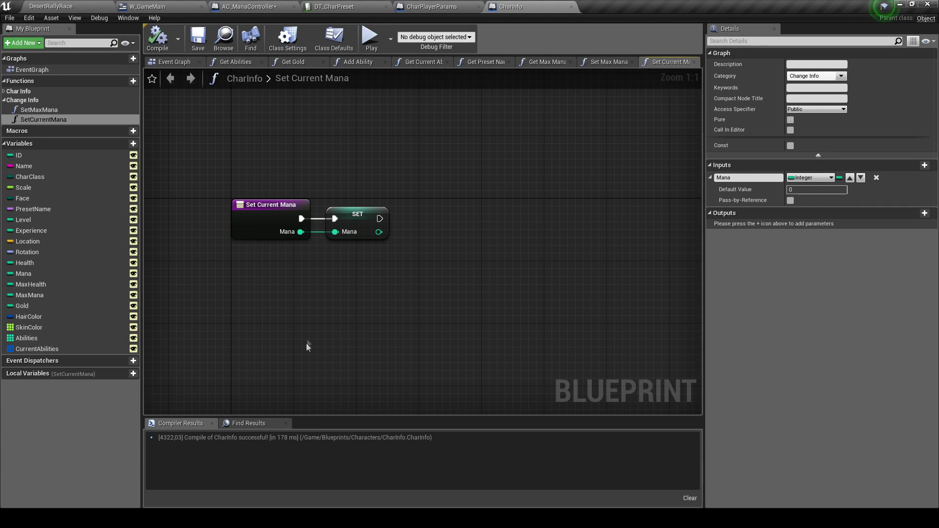
Review AC_ManaController's Change Max Mana and ChangeIncreaseValue graphs, then switch to CharPlayerParams
left_click(249, 6)
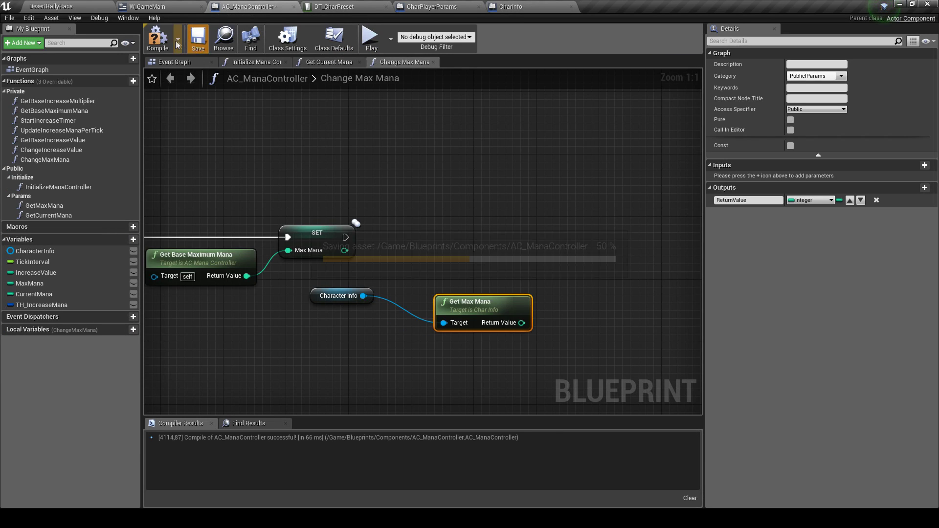
right_click_drag(227, 201, 277, 133)
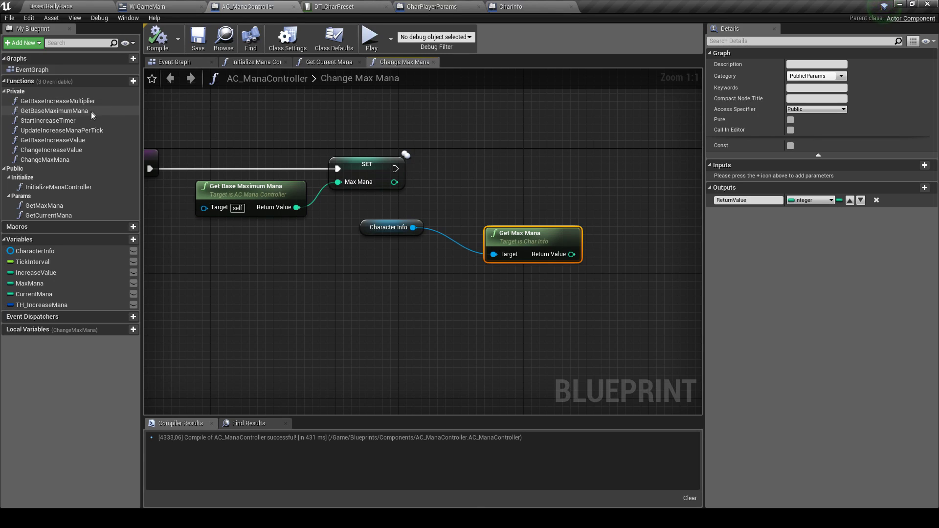
double_click(78, 150)
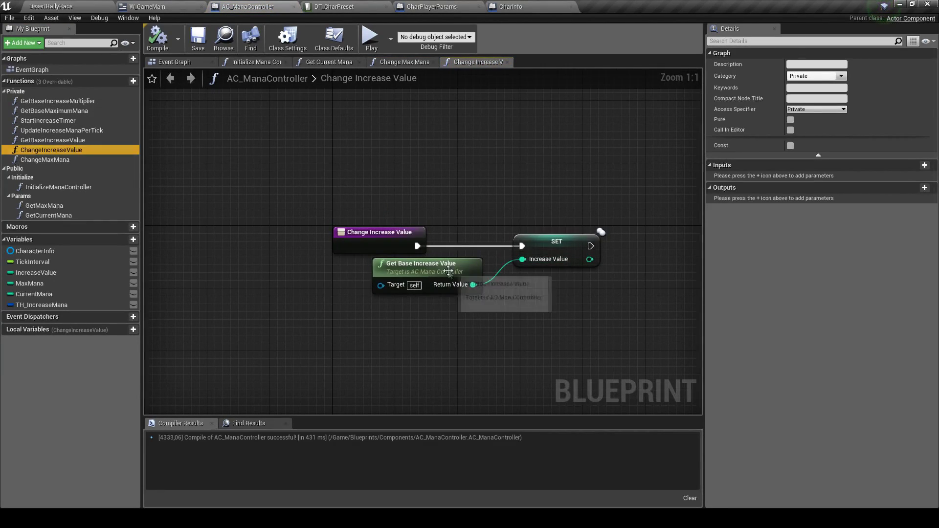
left_click_drag(449, 270, 425, 272)
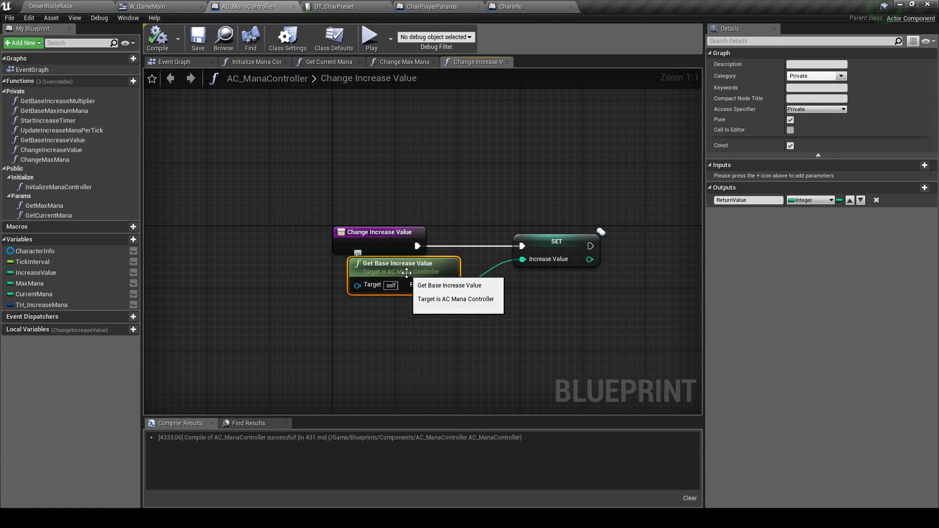
left_click(431, 7)
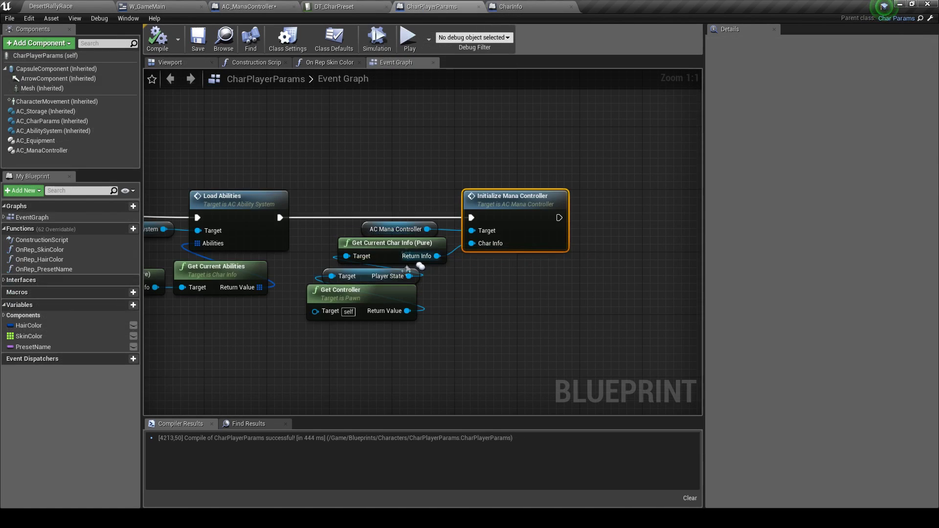
Delete the SetMaxMana function from CharInfo, then save and recompile it
scroll(373, 198, "down", 1)
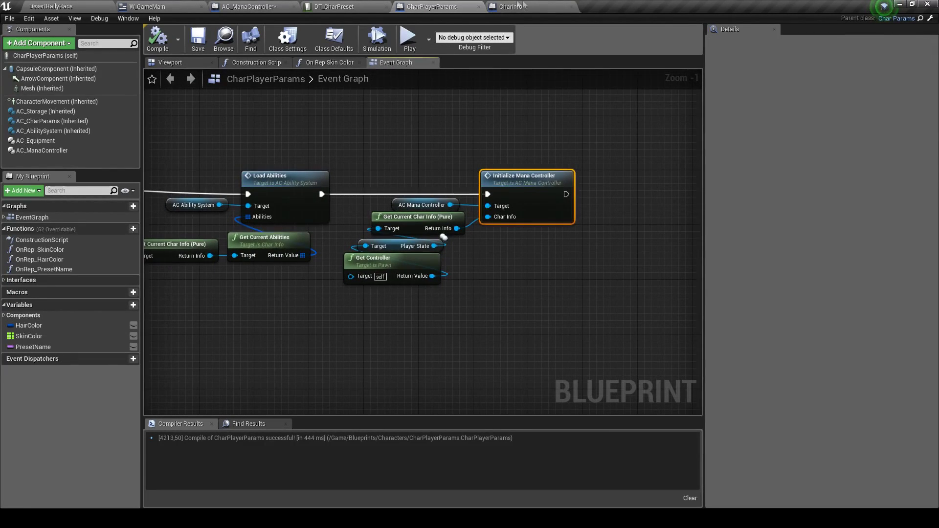
left_click(511, 7)
left_click(49, 110)
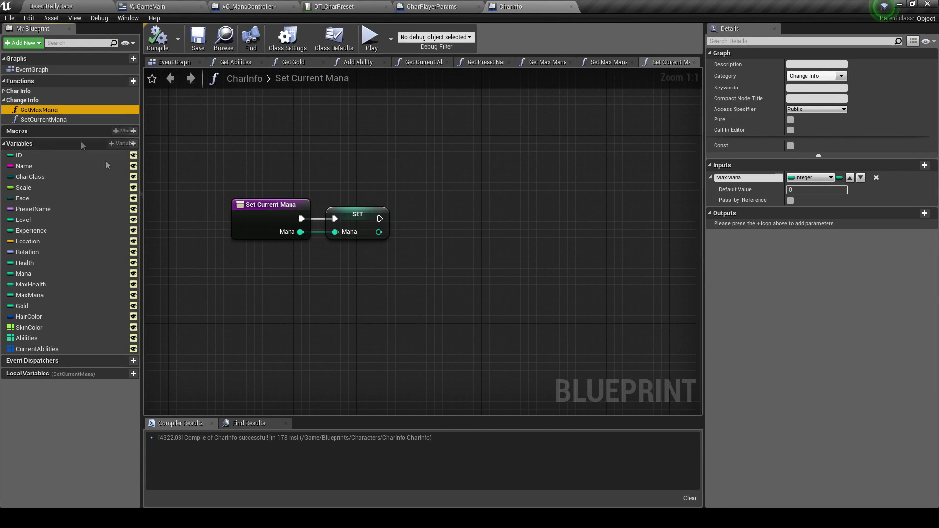
key("Delete")
left_click(198, 39)
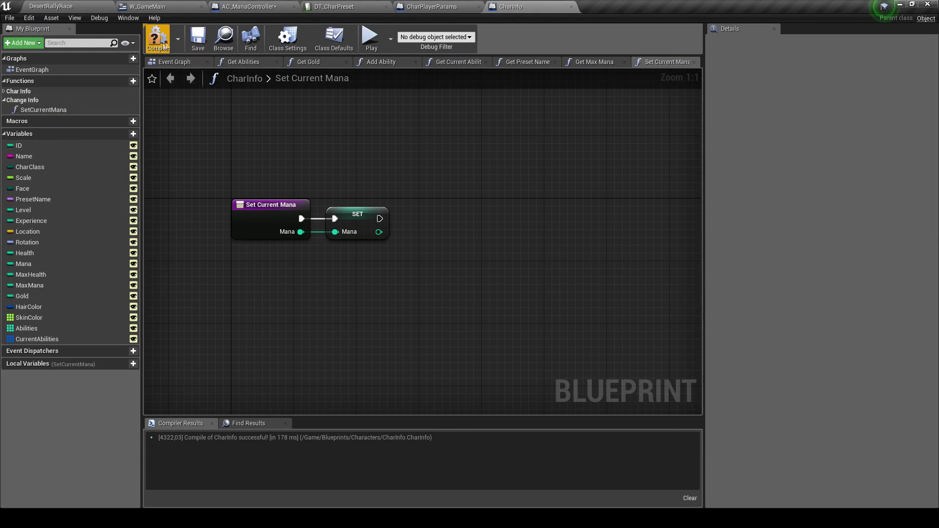
left_click(157, 37)
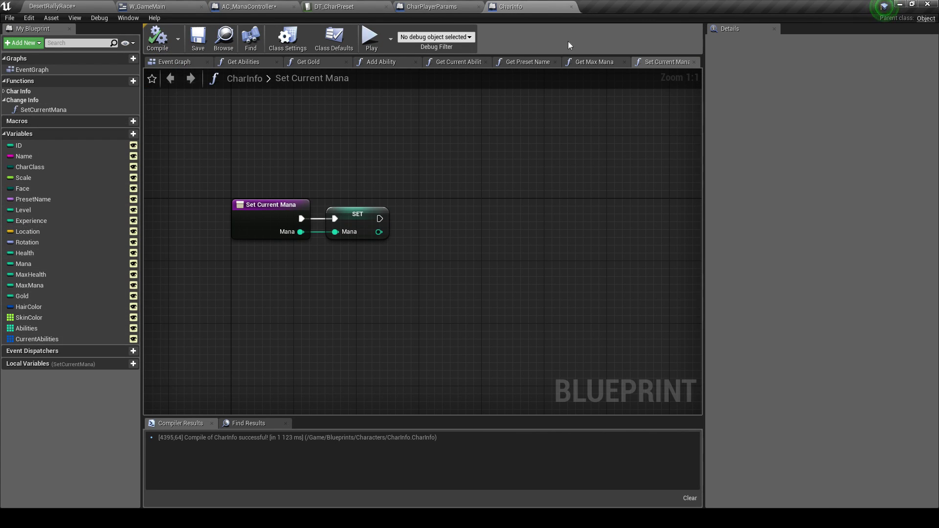
Close the CharInfo blueprint and return to AC_ManaController
left_click(572, 7)
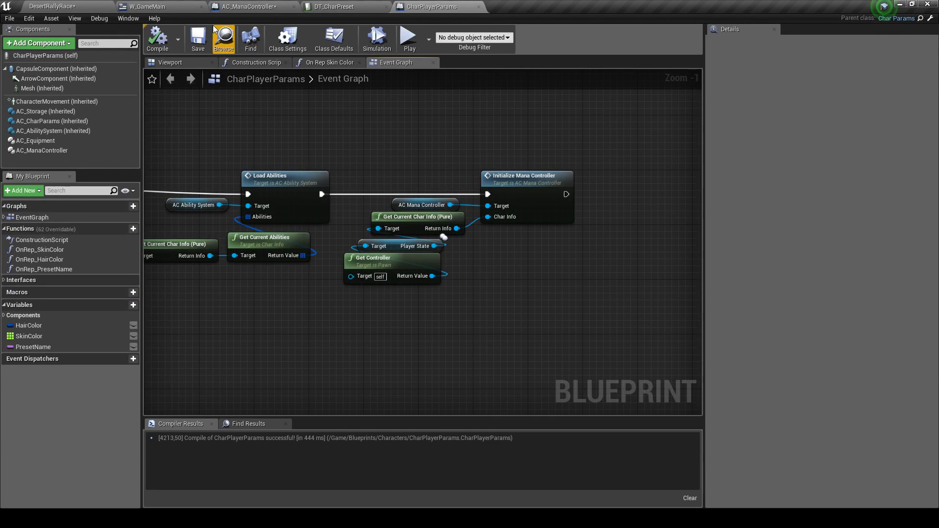
left_click(263, 5)
left_click(395, 178)
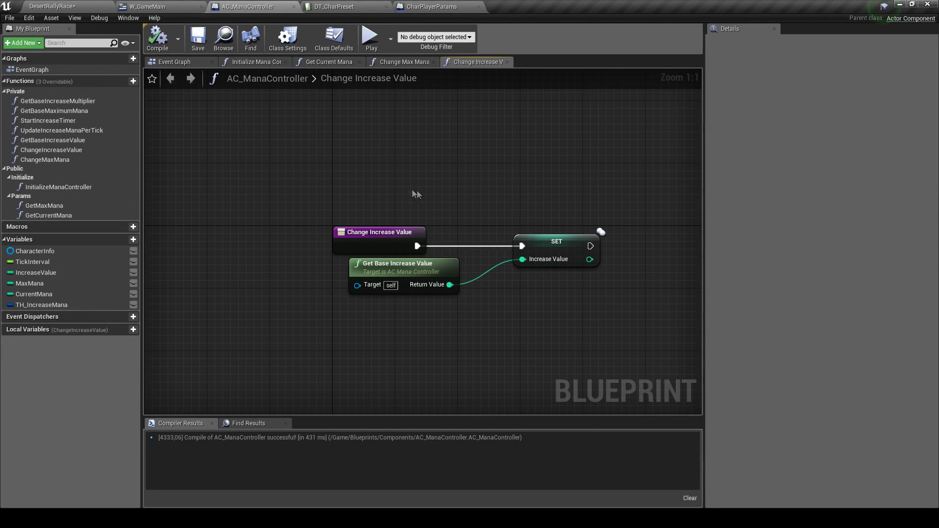
Delete the Character Info and Get Max Mana nodes from the Change Max Mana graph
left_click(506, 63)
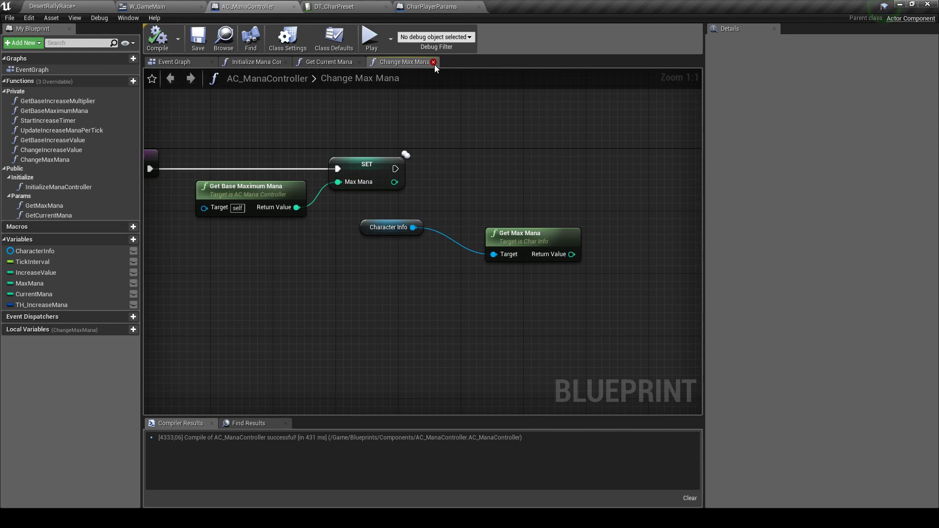
left_click_drag(389, 227, 427, 251)
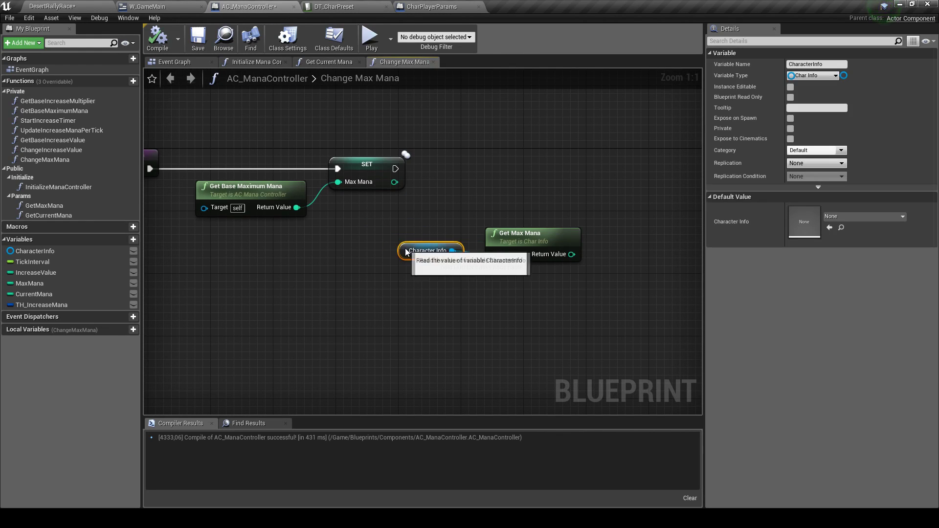
left_click_drag(385, 223, 589, 284)
key("Delete")
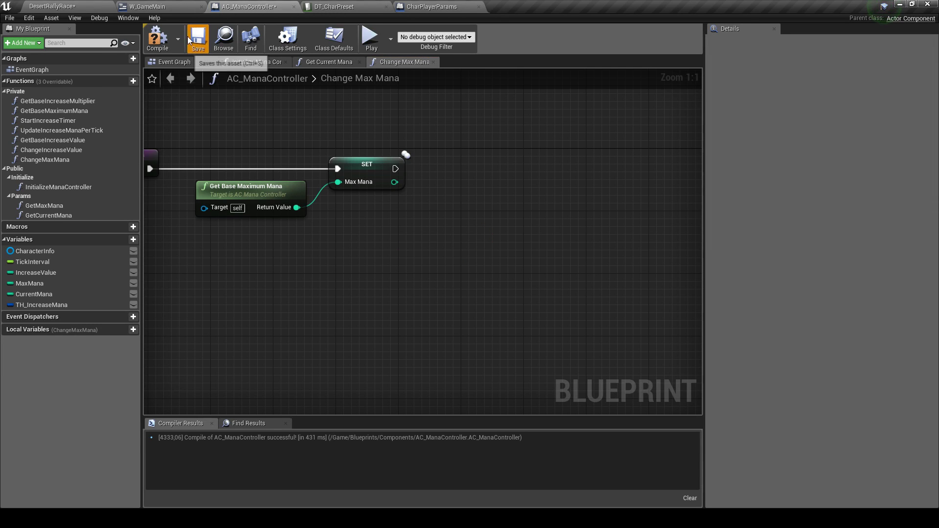
left_click(432, 62)
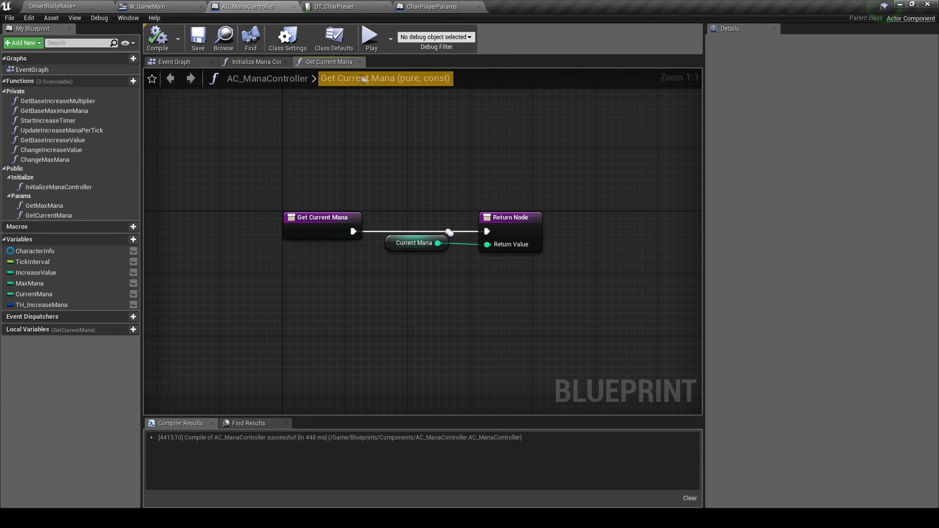
Review the Get Mana and SET Current Mana nodes in Initialize Mana Controller
left_click(248, 62)
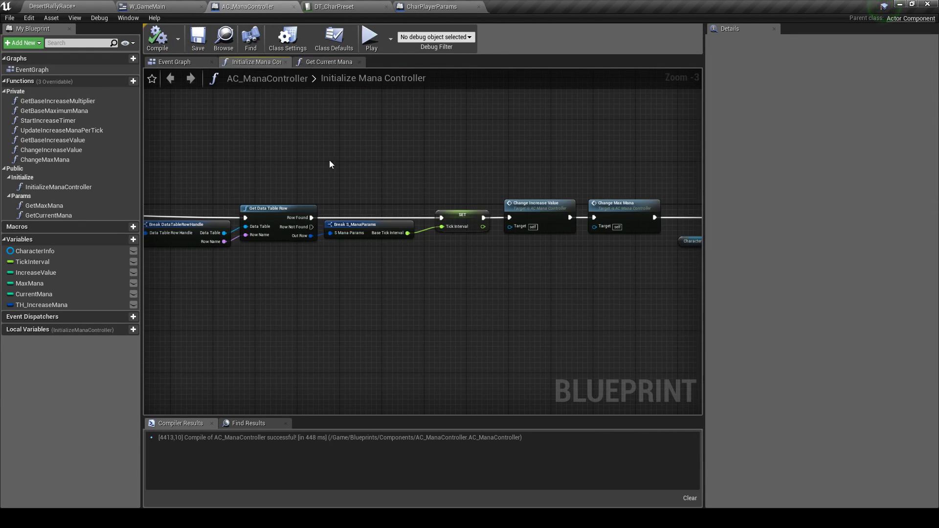
right_click_drag(539, 115, 304, 124)
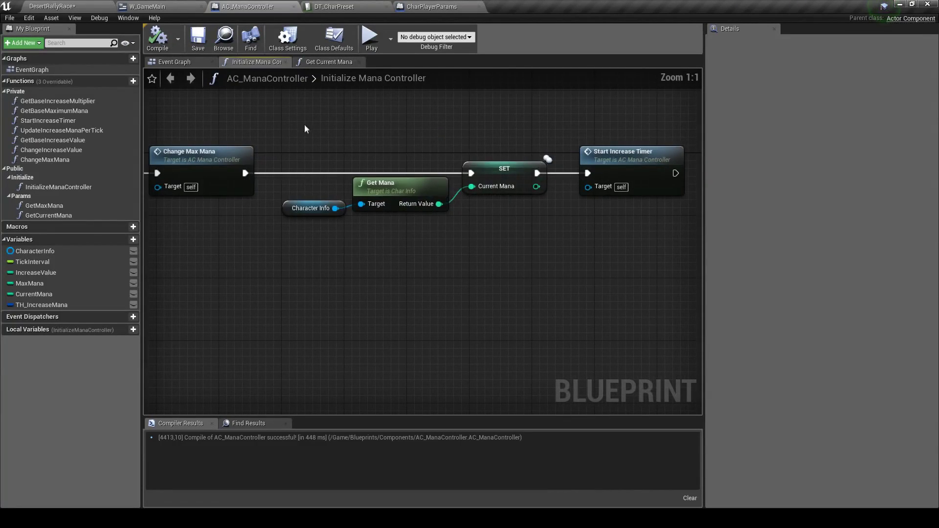
left_click_drag(304, 124, 428, 205)
left_click(456, 225)
right_click_drag(440, 168, 282, 198)
left_click(270, 215)
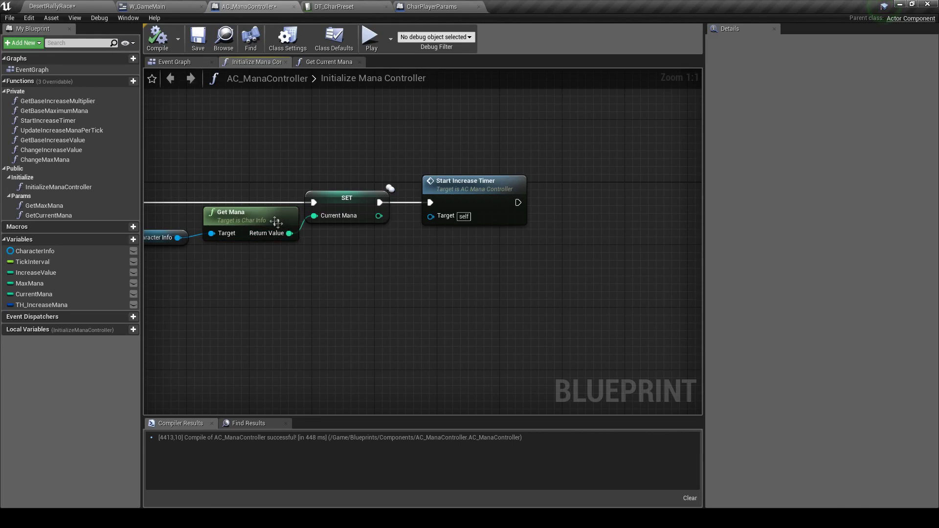
left_click(342, 201)
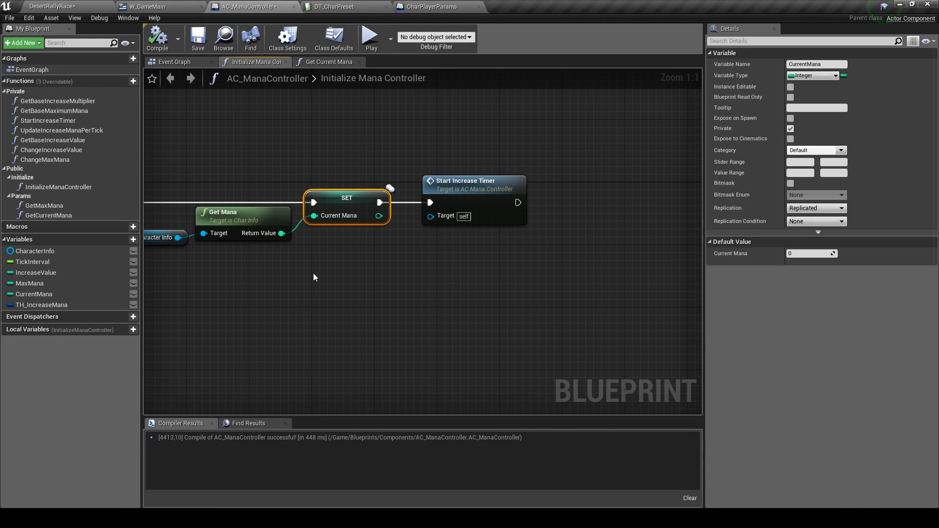
left_click(314, 274)
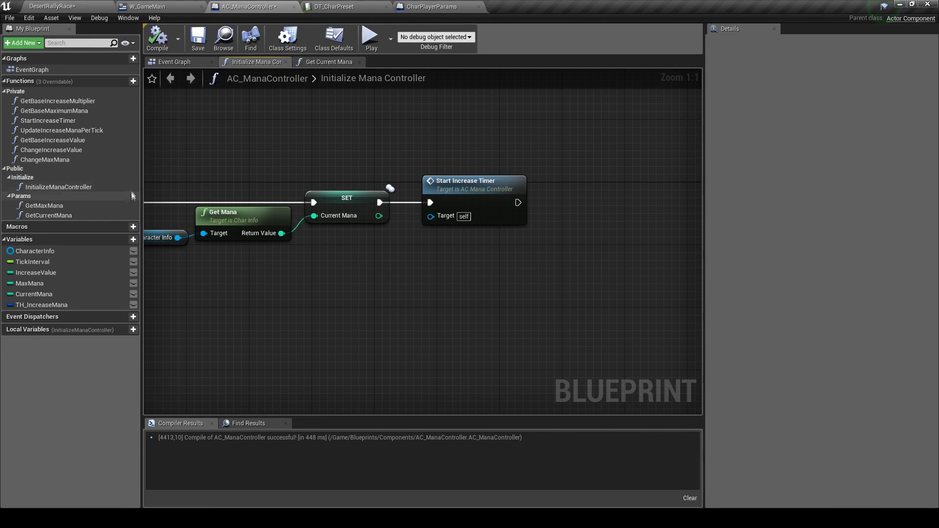
right_click_drag(295, 140, 428, 136)
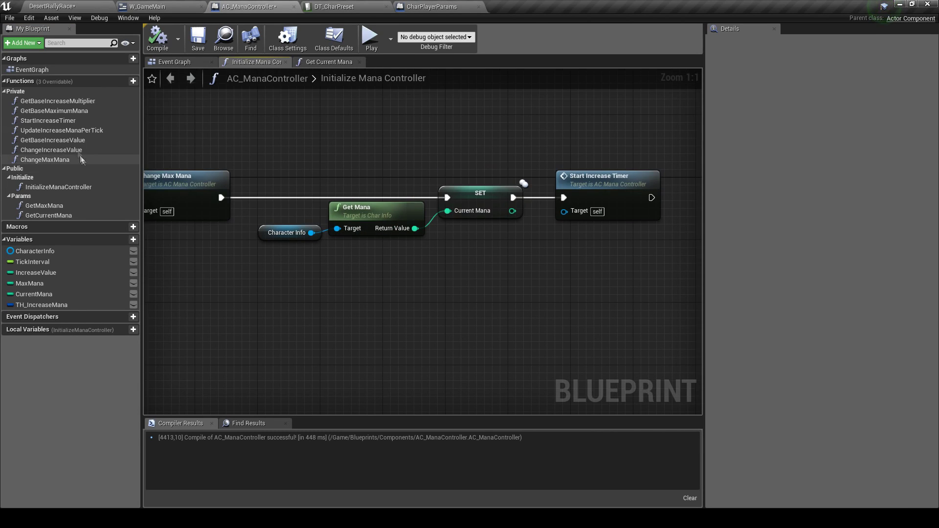
double_click(74, 130)
Shift TH Increase Mana and Clear and Invalidate right to make room in the chain
scroll(390, 193, "up", 3)
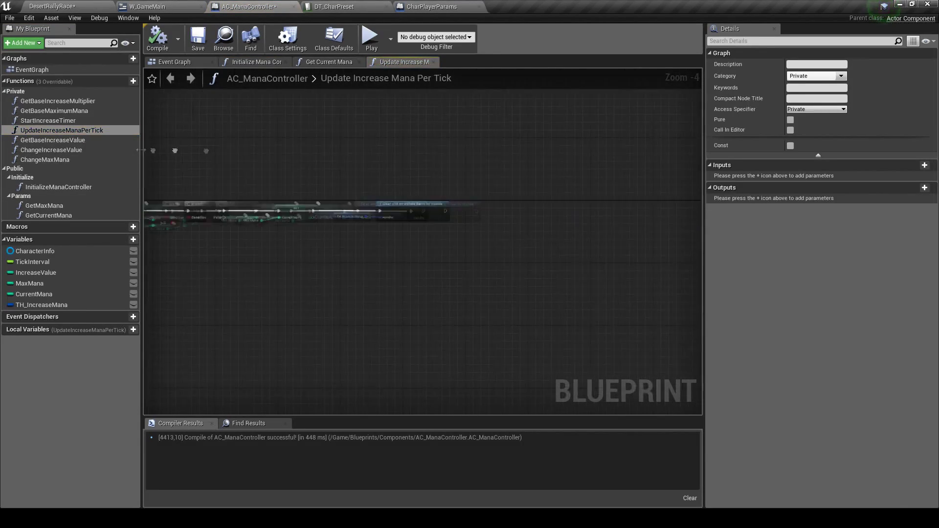
right_click_drag(390, 193, 390, 161)
scroll(390, 193, "down", 2)
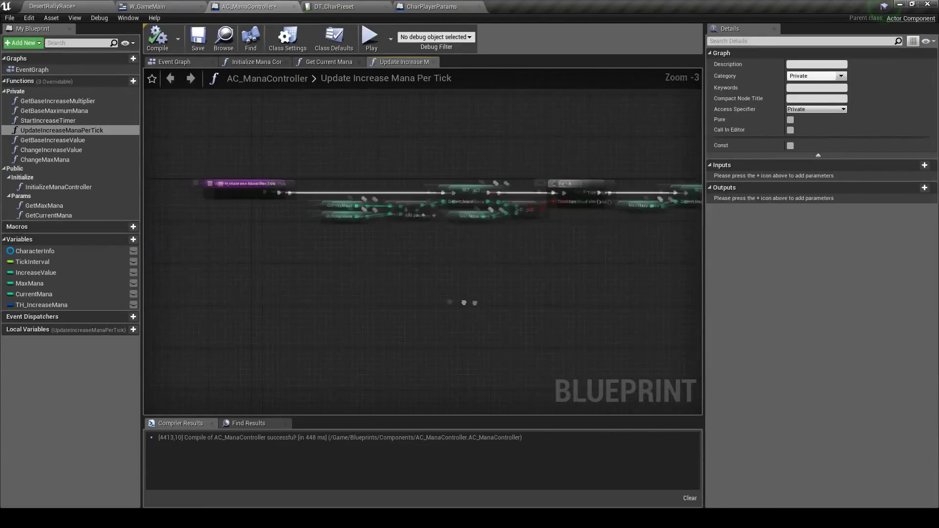
mouse_move(202, 133)
left_mouse_down()
mouse_move(434, 232)
mouse_move(562, 258)
left_mouse_up()
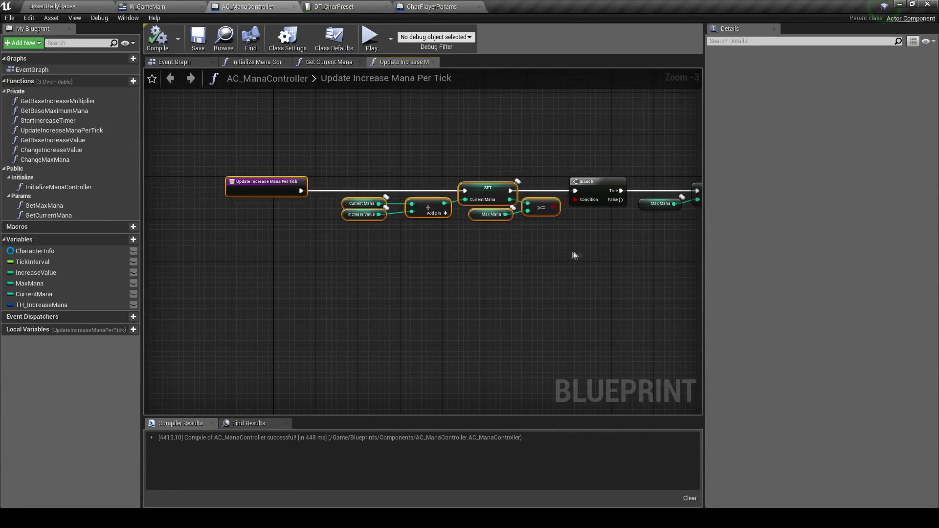
right_click_drag(637, 257, 188, 264)
scroll(369, 178, "up", 3)
left_click_drag(420, 195, 655, 199)
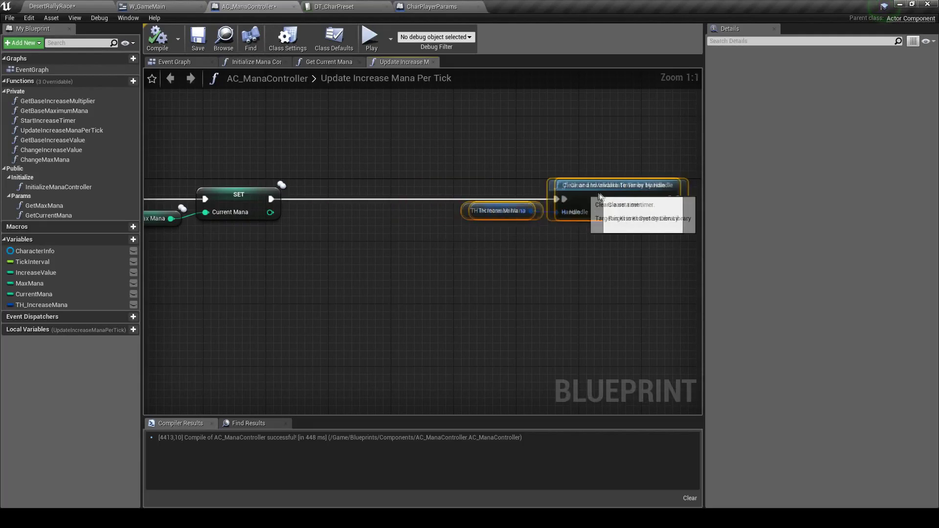
Insert Set Current Mana on Character Info between the SET node and Clear and Invalidate, fed by Current Mana
left_click(442, 263)
mouse_move(35, 251)
left_mouse_down()
mouse_move(274, 261)
mouse_move(357, 248)
left_mouse_up()
type("setc")
key("Return")
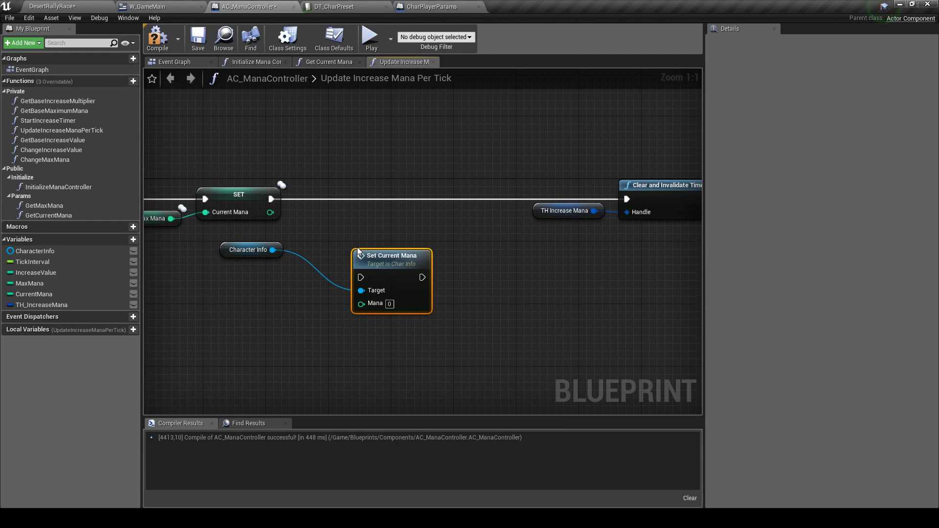
left_click_drag(369, 265, 411, 189)
left_click_drag(272, 199, 400, 199, "ctrl")
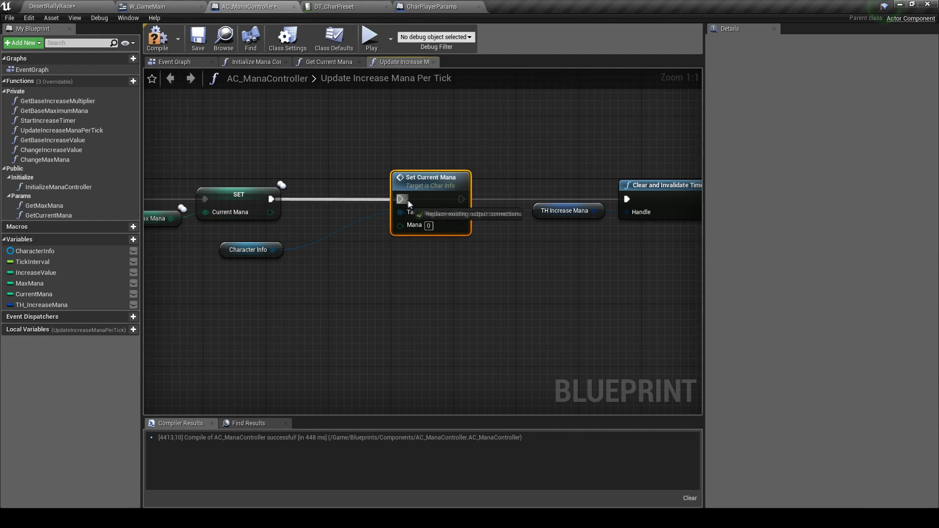
left_click_drag(461, 199, 626, 199)
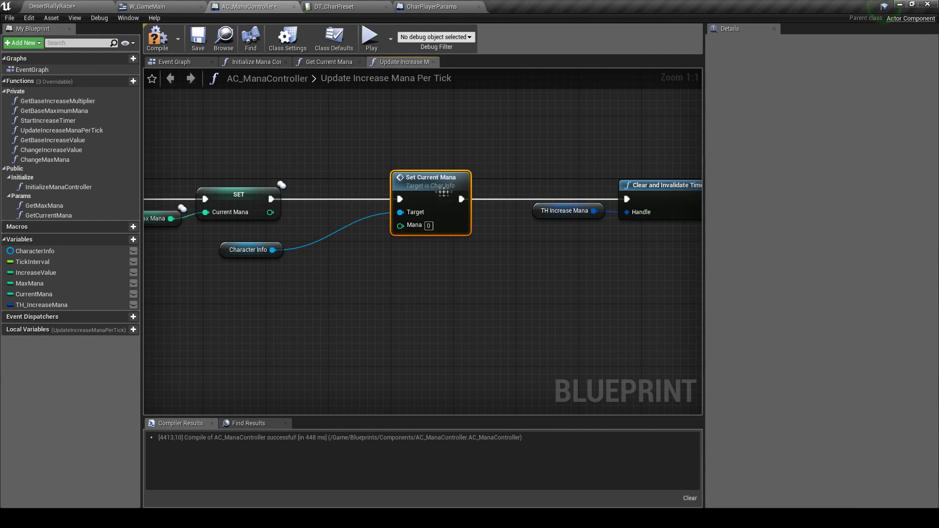
left_click_drag(431, 178, 446, 179)
left_click_drag(227, 250, 327, 210)
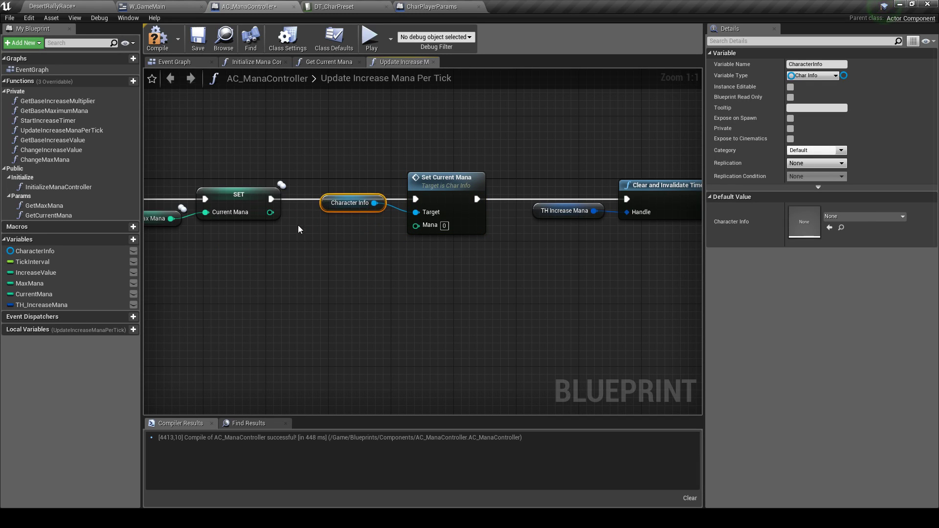
left_click_drag(276, 211, 416, 226)
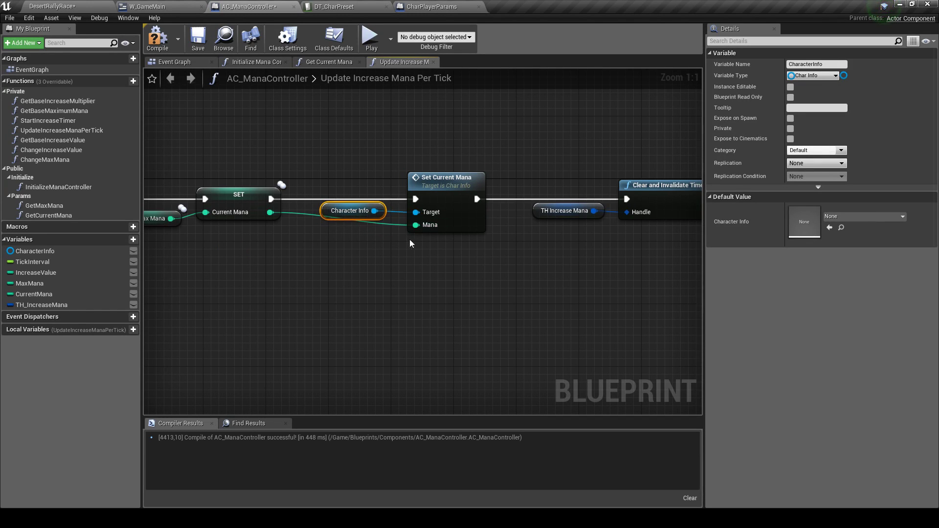
left_click(493, 263)
Copy Set Current Mana onto the Branch False path, feed it Current Mana, and compile
scroll(494, 263, "down", 1)
key("ctrl+c")
key("ctrl+v")
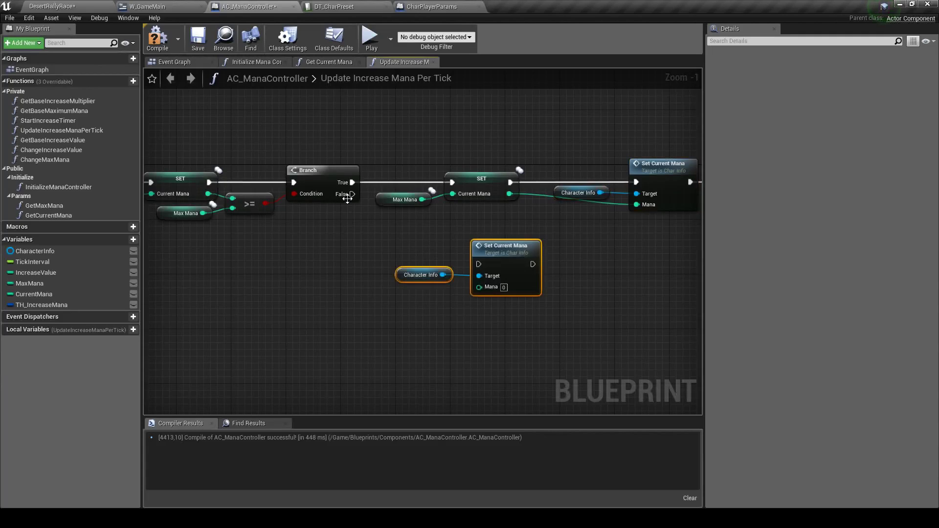
left_click(347, 196)
left_click_drag(347, 195, 478, 264)
mouse_move(386, 293)
left_mouse_down()
mouse_move(494, 262)
mouse_move(466, 261)
left_mouse_up()
right_click_drag(430, 272, 587, 261)
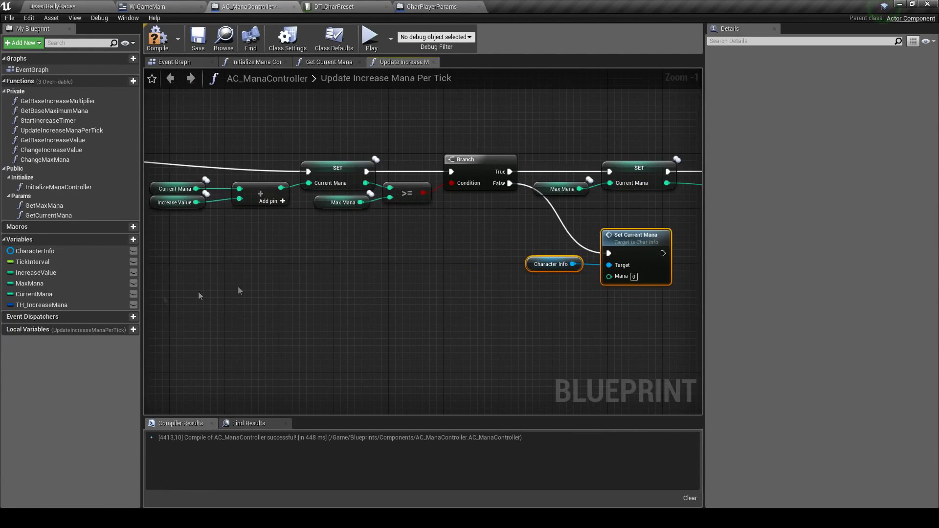
left_click_drag(77, 293, 624, 279)
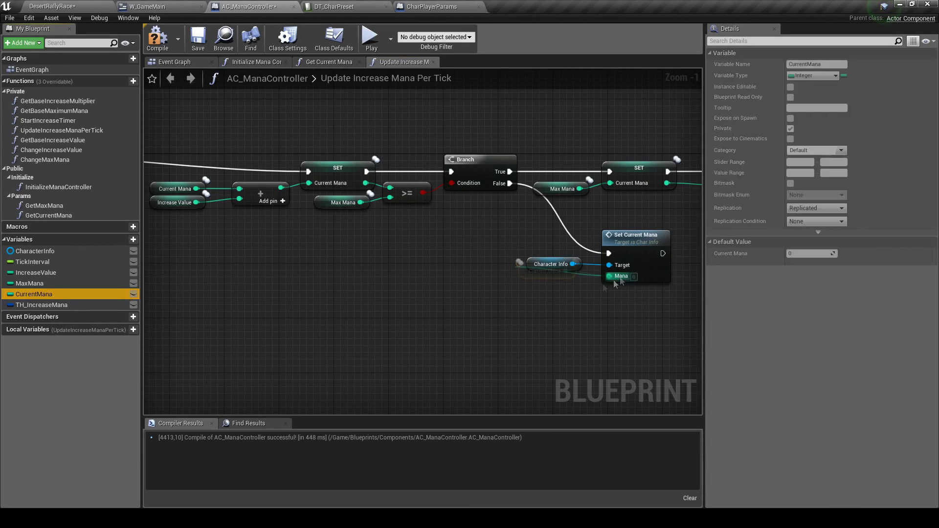
scroll(531, 278, "down", 2)
right_click_drag(531, 279, 330, 279)
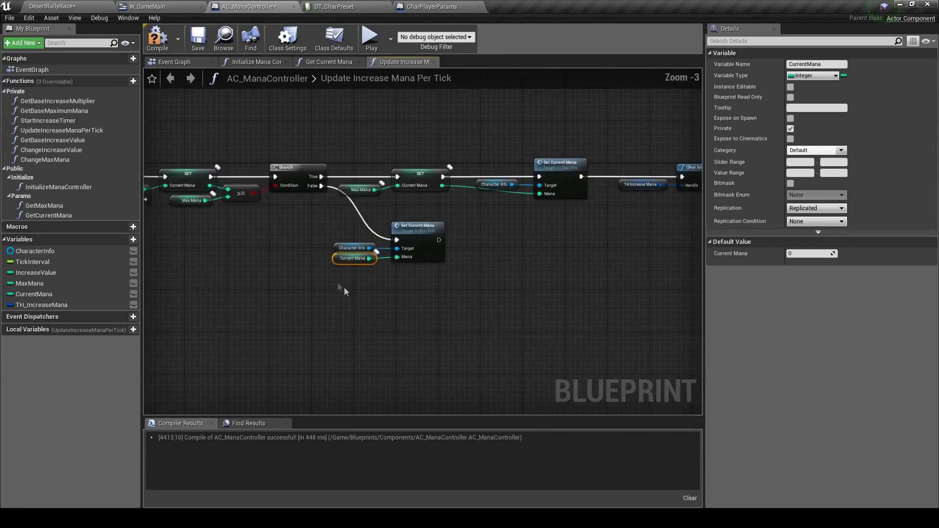
left_click(157, 39)
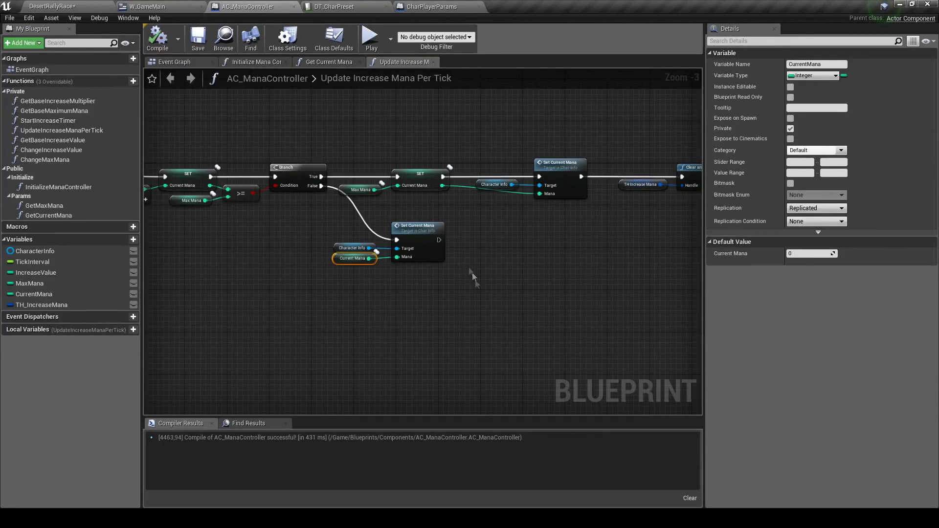
Check the Get Current Mana function, then switch to the W_GameMain widget blueprint
right_click_drag(443, 320, 459, 292)
scroll(418, 288, "up", 2)
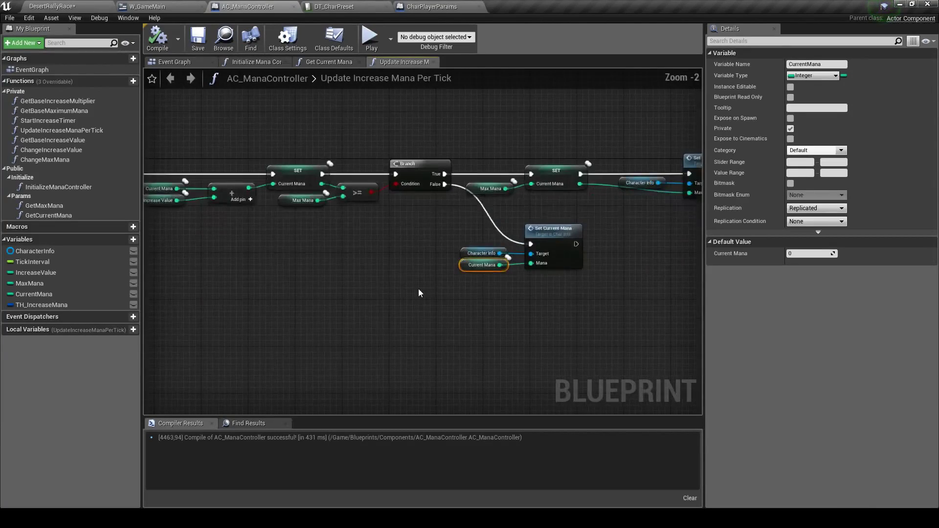
left_click(338, 62)
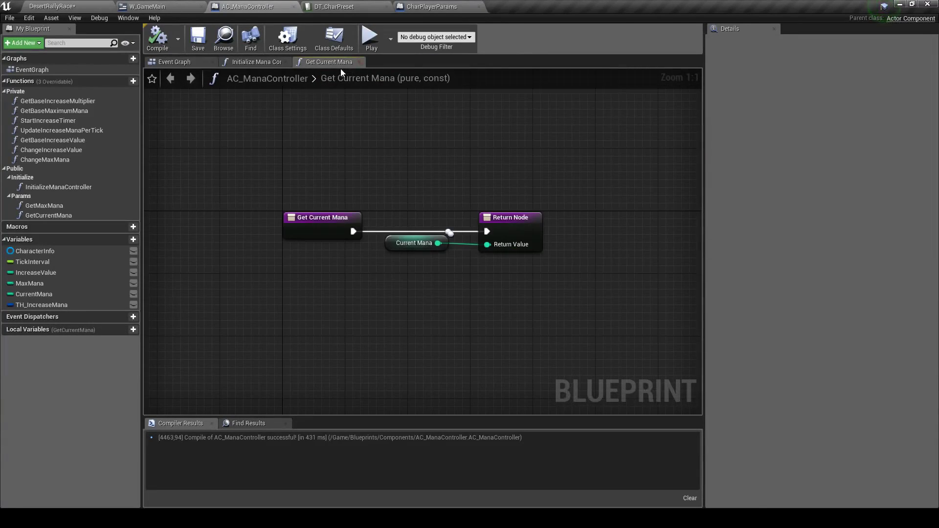
left_click(358, 62)
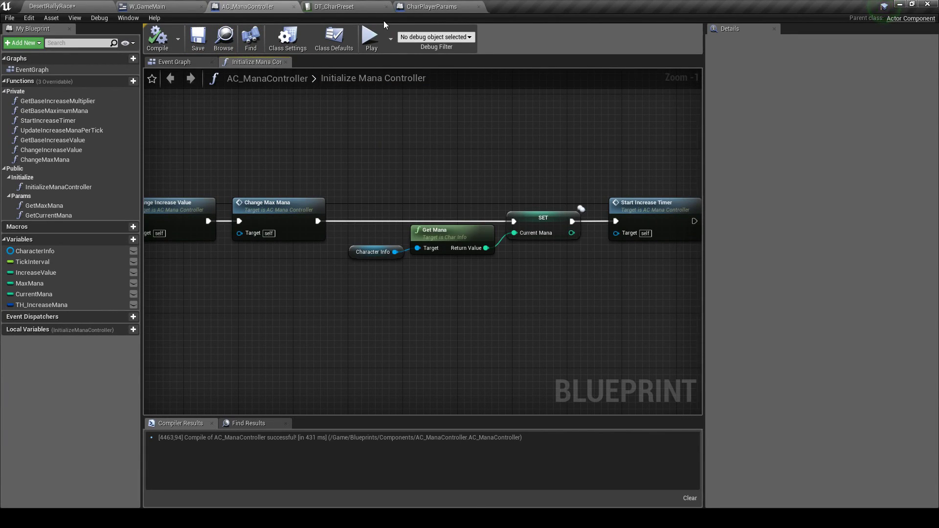
left_click(125, 5)
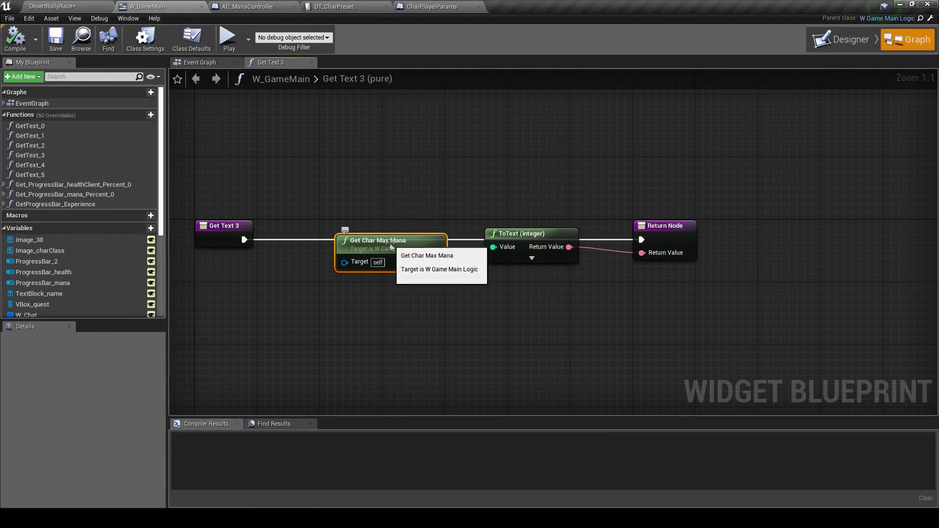
Open Get Char Max Mana and move the Get Owning Player and Player State nodes aside
double_click(379, 247)
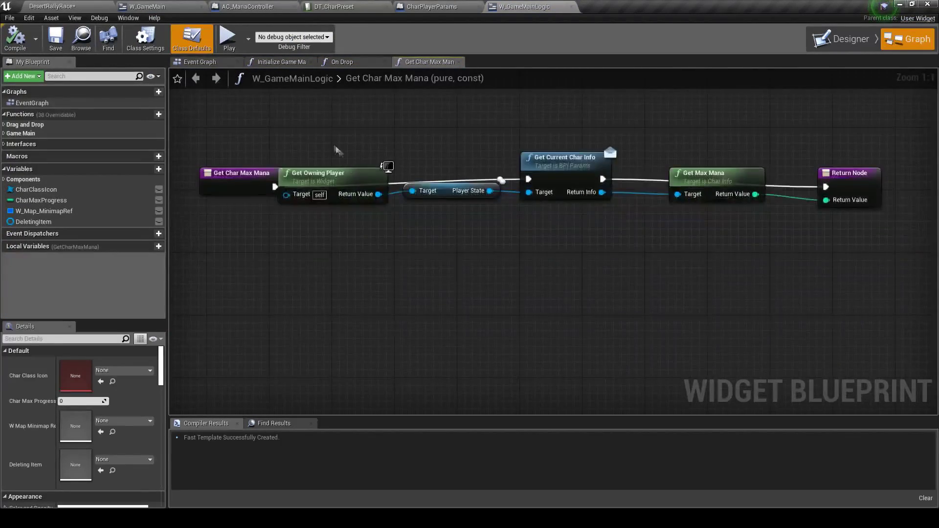
left_click_drag(783, 220, 337, 156)
left_click_drag(562, 166, 562, 174)
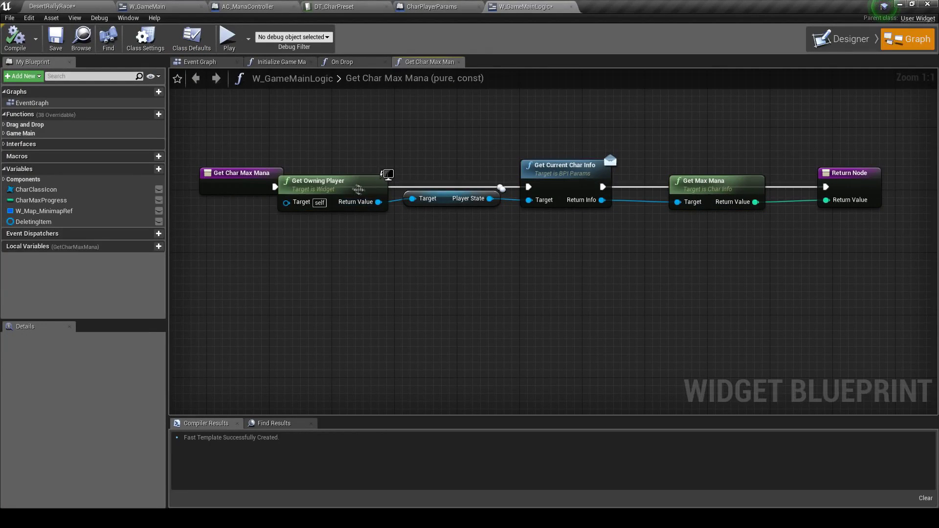
left_click_drag(362, 190, 206, 284)
left_click_drag(445, 200, 303, 297)
mouse_move(303, 297)
right_mouse_down()
mouse_move(469, 268)
mouse_move(404, 271)
right_mouse_up()
Add a Get Controlled Pawn node wired from Get Owning Player
left_click_drag(333, 275, 360, 239)
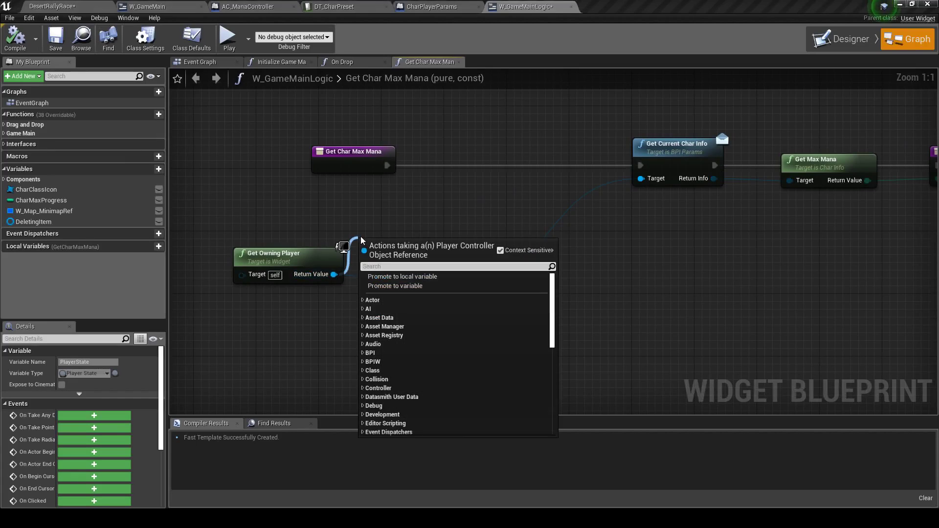
type("getcon")
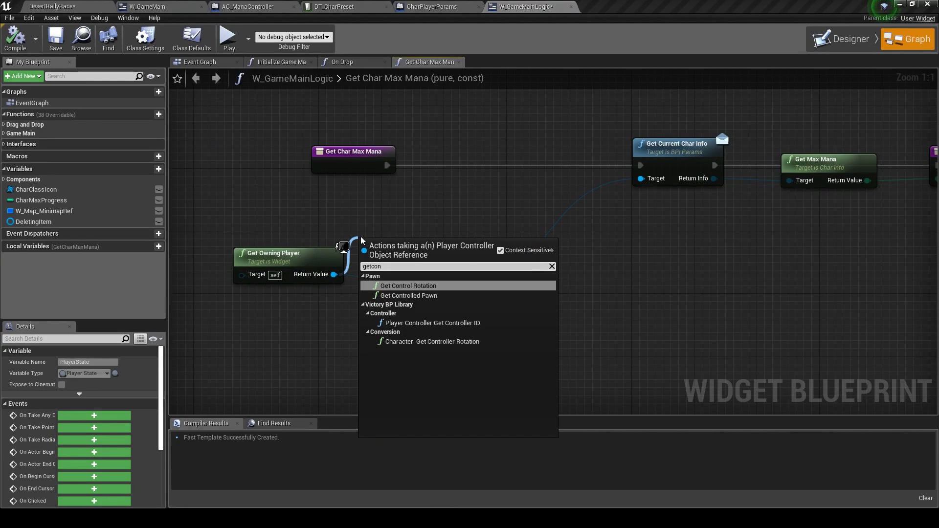
key("Down")
key("Return")
left_click_drag(400, 245, 400, 229)
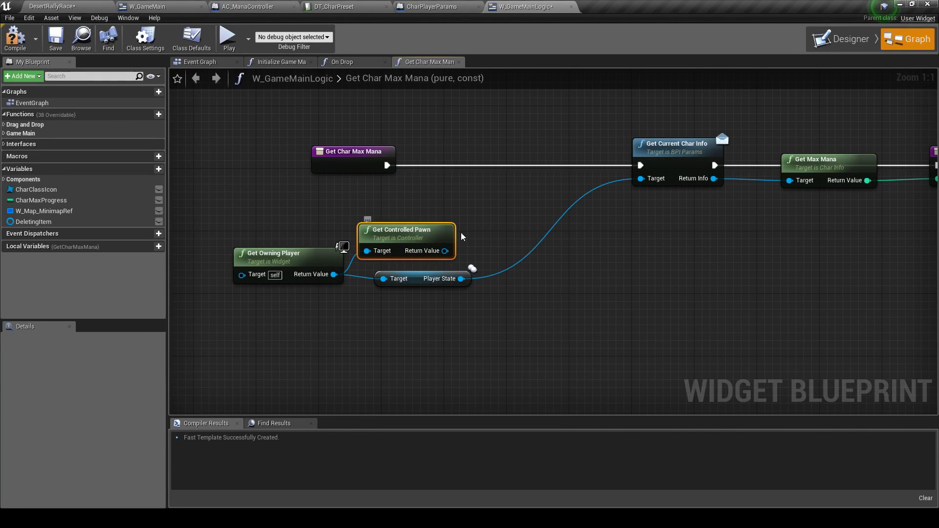
Add Get Component by Class after the controlled pawn, with the class set to AC_ManaController
left_click_drag(445, 251, 517, 251)
type("ge")
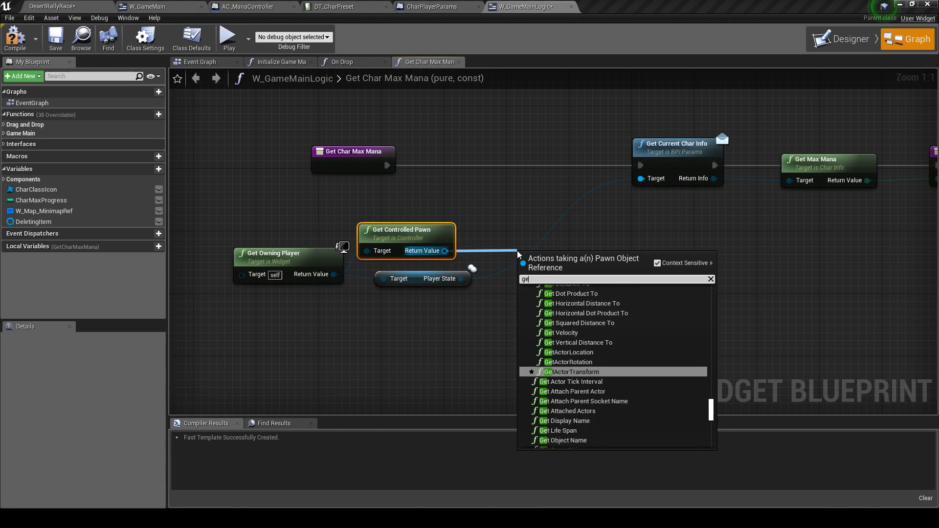
type("tcom")
key("Up")
key("Up")
key("Return")
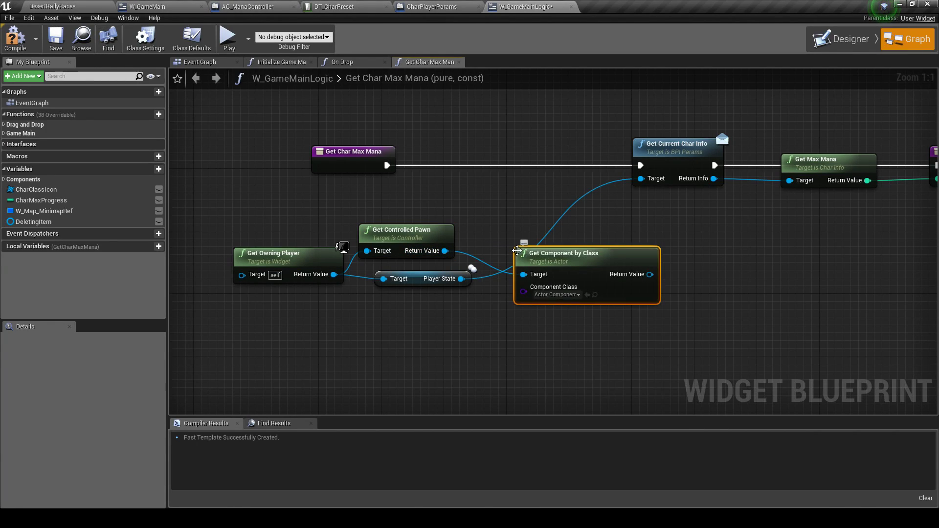
left_click(526, 271)
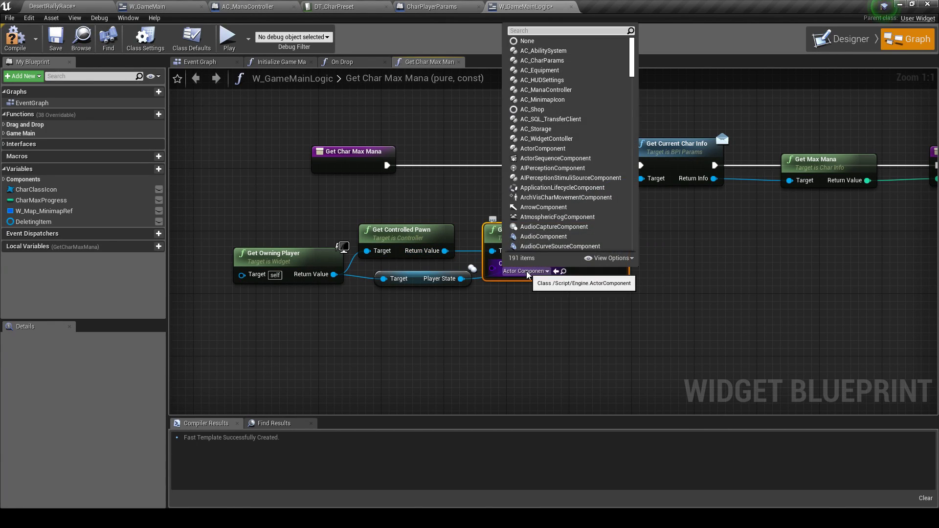
type("mana")
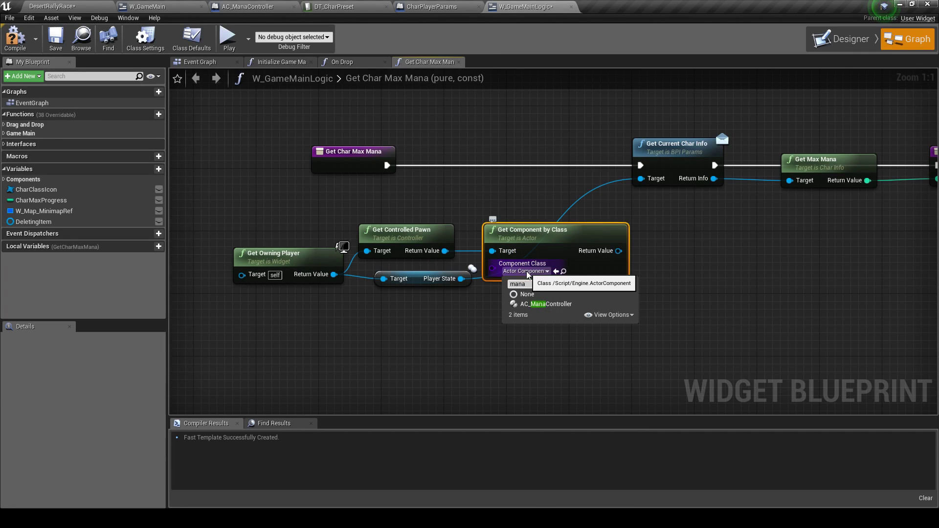
key("Return")
Delete the old Player State and Get Current Char Info nodes and tidy the chain
right_click_drag(655, 293, 491, 294)
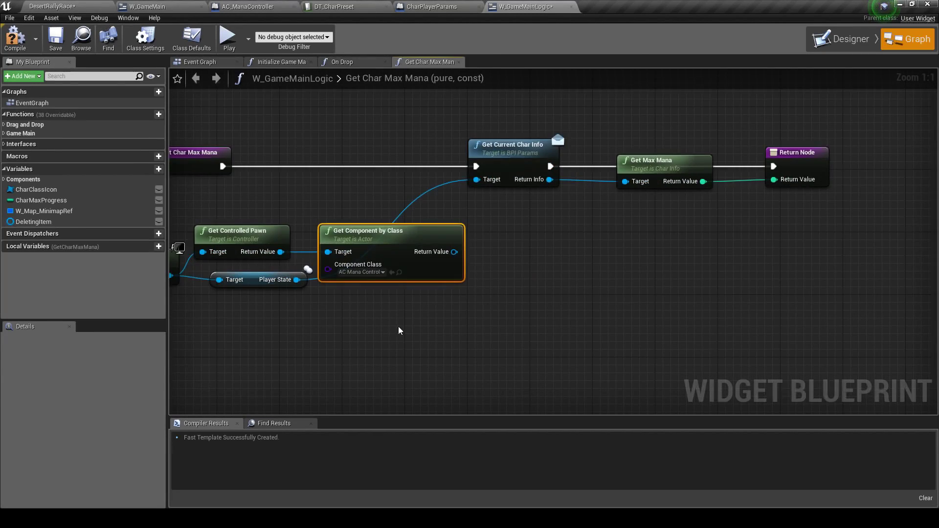
right_click_drag(398, 331, 520, 330)
left_click(381, 279)
key("Delete")
left_click(618, 156)
key("Delete")
right_click_drag(712, 234, 621, 234)
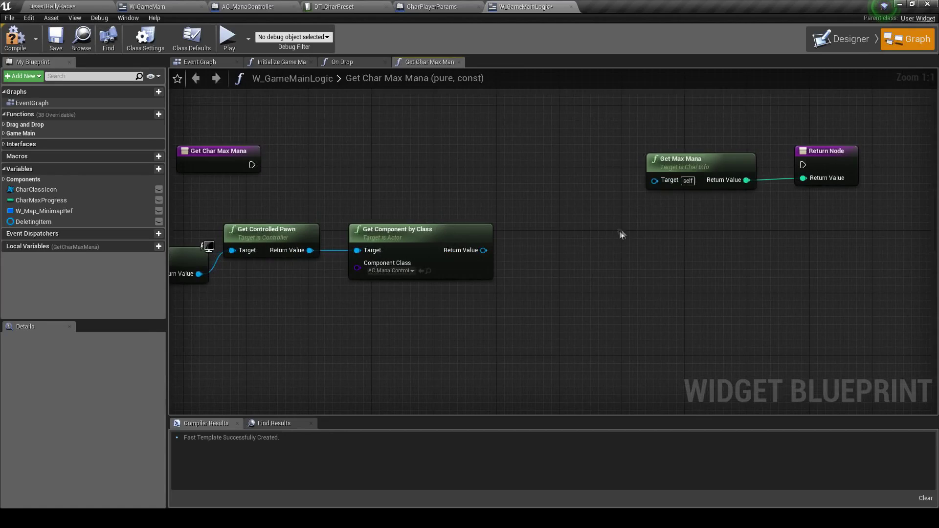
left_click_drag(410, 251, 388, 251)
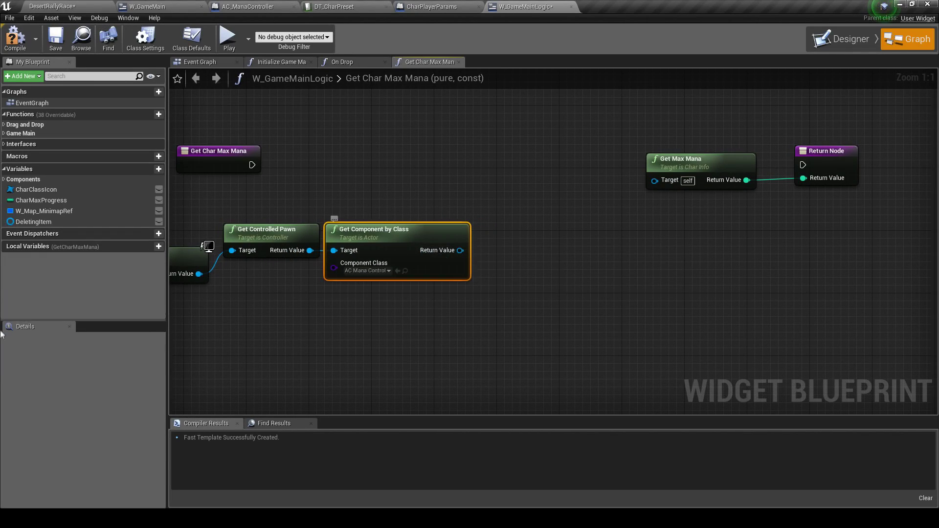
right_click_drag(275, 295, 400, 295)
left_click(288, 243)
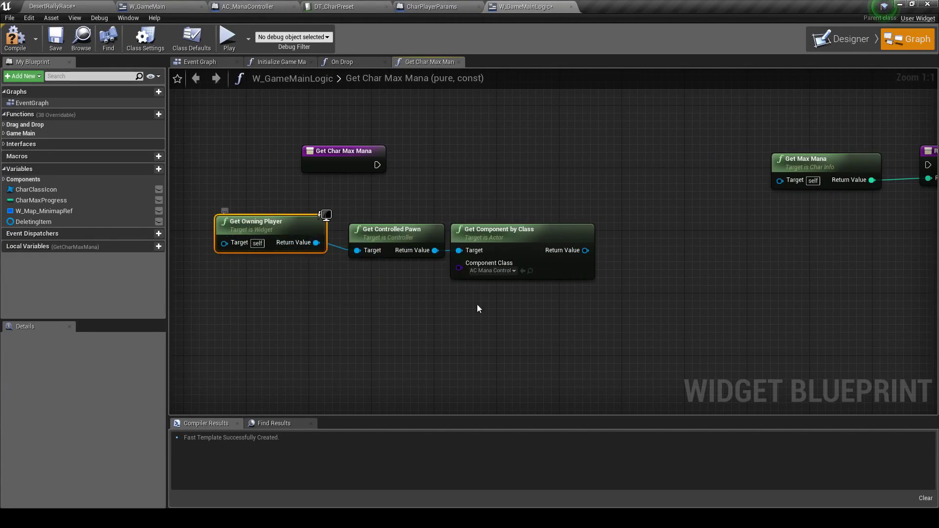
right_click_drag(476, 304, 361, 313)
Add a Get Current Mana node from the mana component and line it up
left_click_drag(468, 259, 561, 252)
type("getcu")
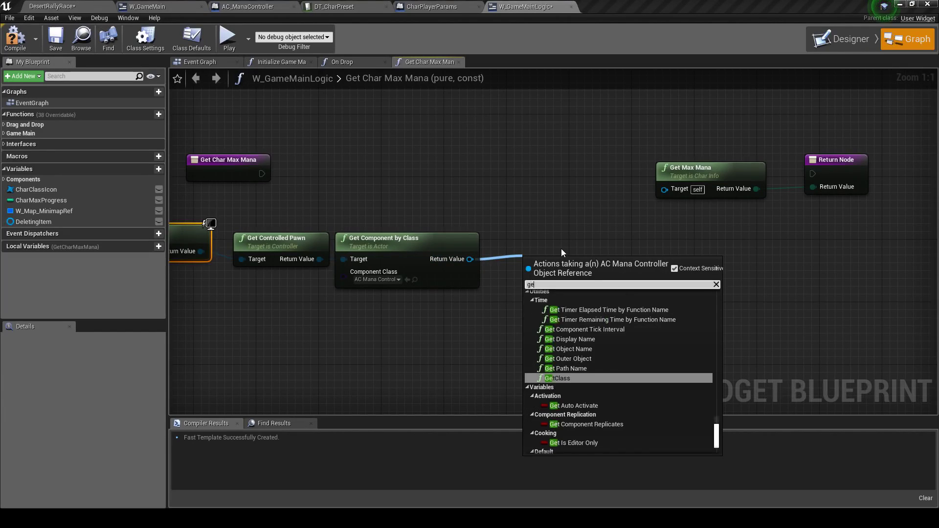
key("Down")
key("Down")
key("Down")
key("Return")
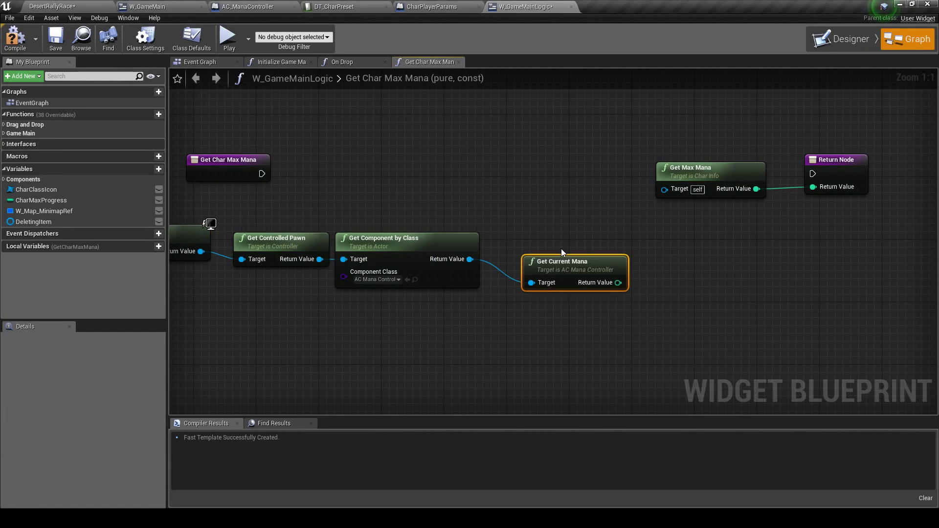
right_click_drag(690, 264, 643, 267)
mouse_move(550, 298)
left_mouse_down()
mouse_move(534, 275)
mouse_move(745, 193)
left_mouse_up()
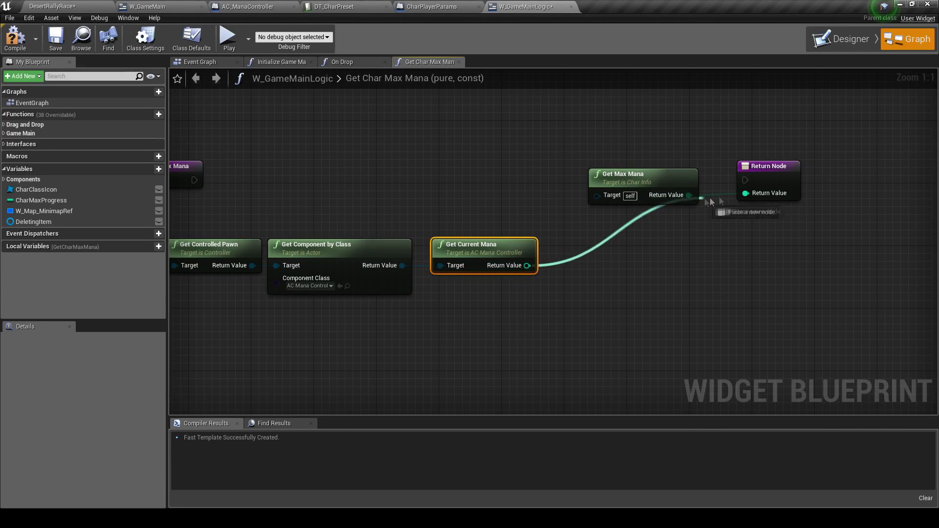
Delete the old Get Max Mana node, move the chain beside the entry, and compile
left_click(596, 167)
key("Delete")
right_click_drag(494, 274, 633, 260)
mouse_move(694, 299)
left_mouse_down()
mouse_move(171, 211)
mouse_move(349, 173)
mouse_move(884, 167)
left_mouse_up()
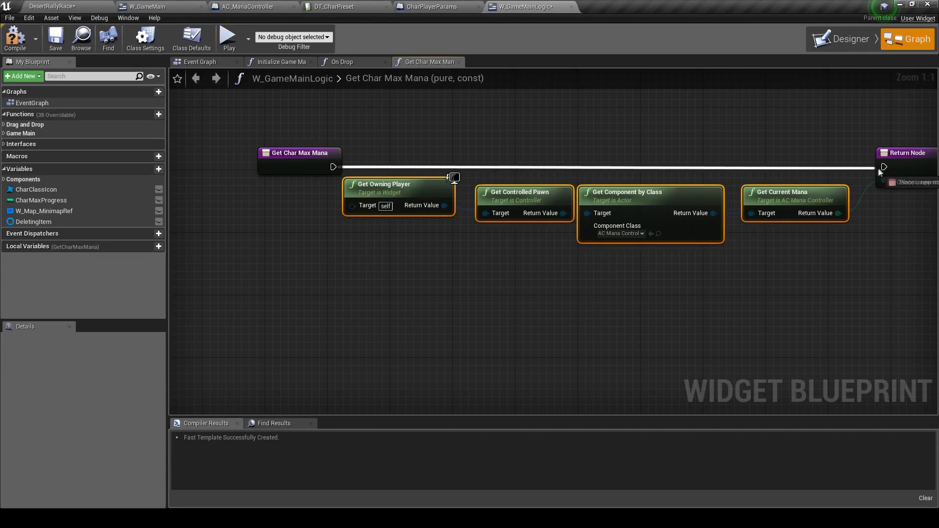
left_click(15, 38)
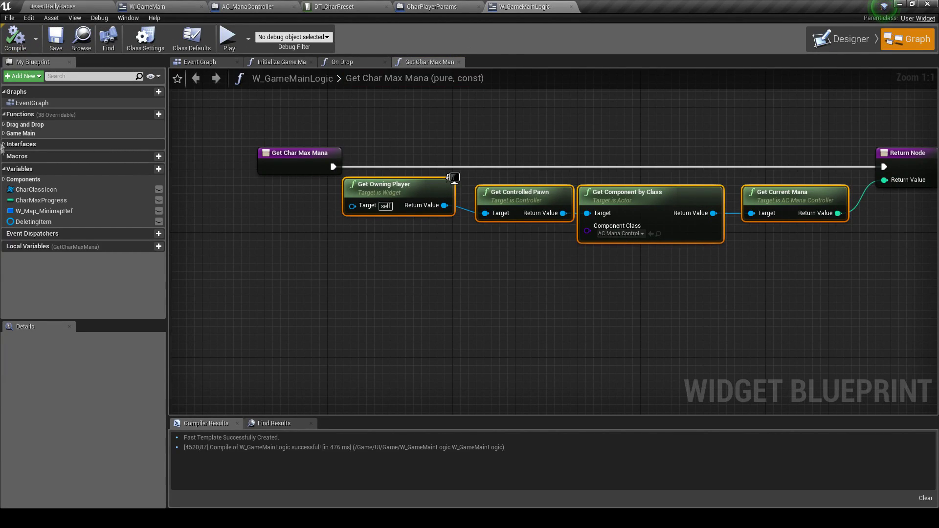
Replace the Get Current Mana node with a Get Max Mana node on the mana component
left_click(299, 153)
right_click_drag(832, 150, 650, 148)
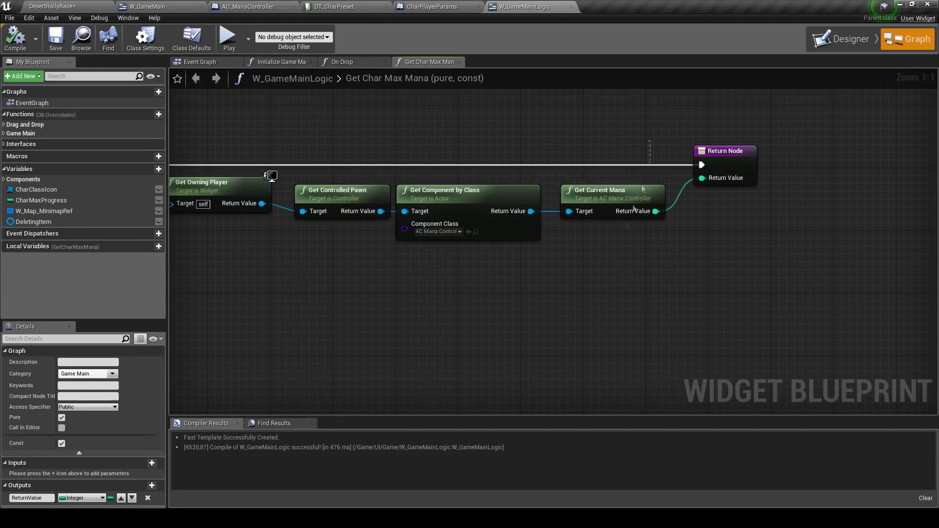
left_click(597, 191)
key("Delete")
left_click_drag(541, 211, 600, 212)
type("getmax")
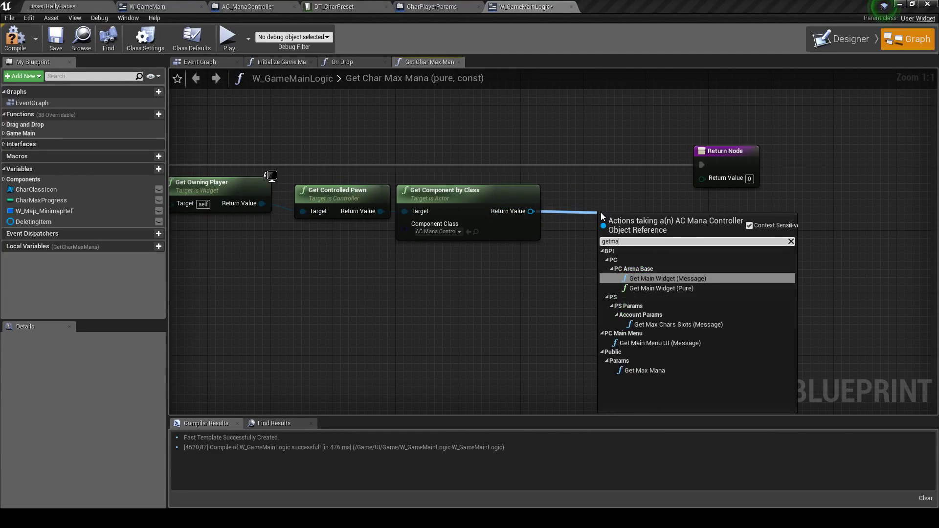
key("Down")
key("Down")
key("Down")
key("Return")
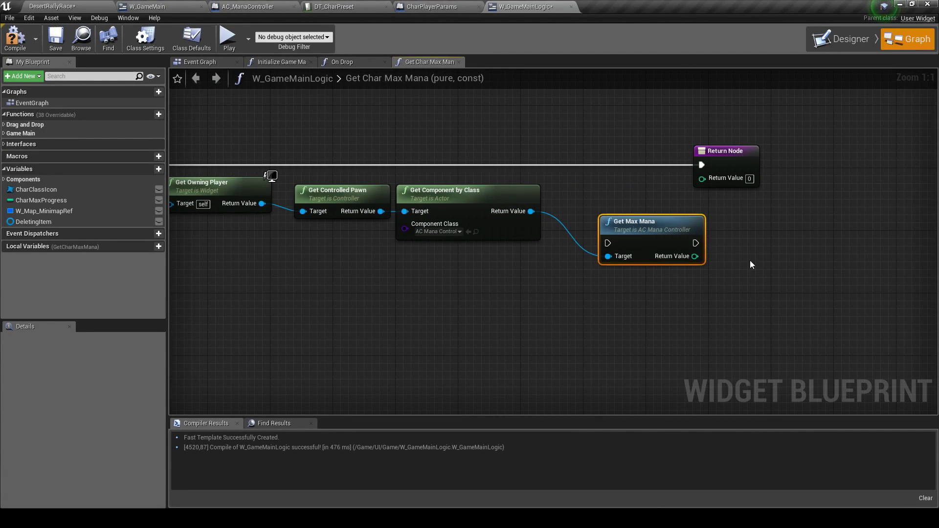
Mark AC_ManaController's Get Max Mana function as Pure and Const
double_click(612, 225)
left_click(364, 237)
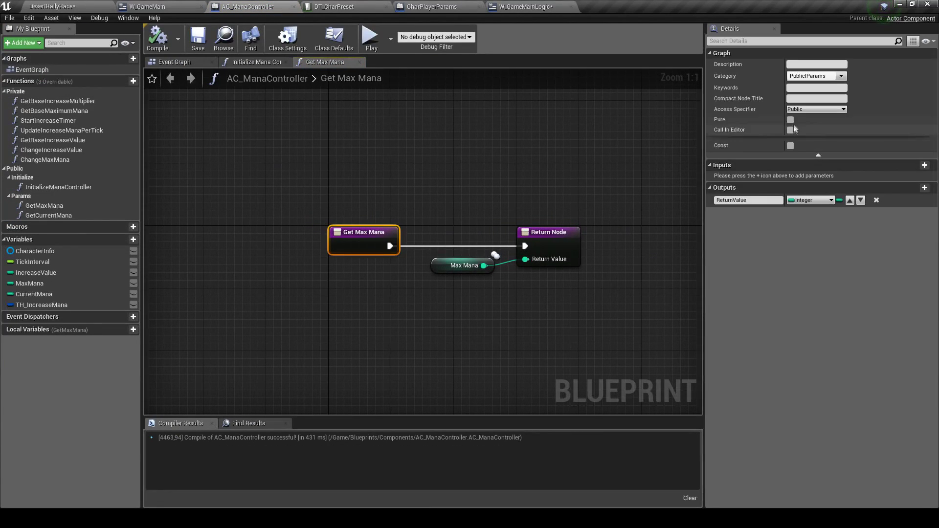
left_click(790, 119)
left_click(790, 145)
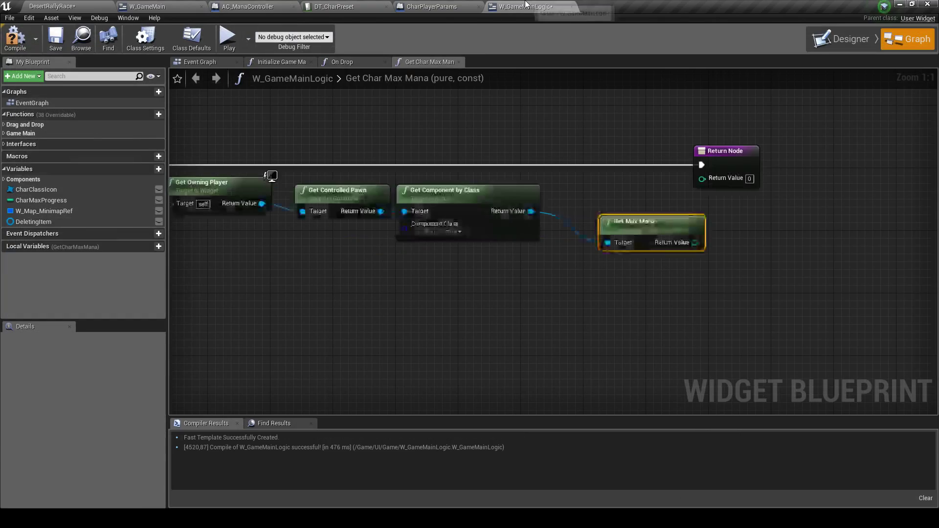
Wire Get Max Mana's Return Value into Get Char Max Mana's Return Node and compile
left_click(525, 7)
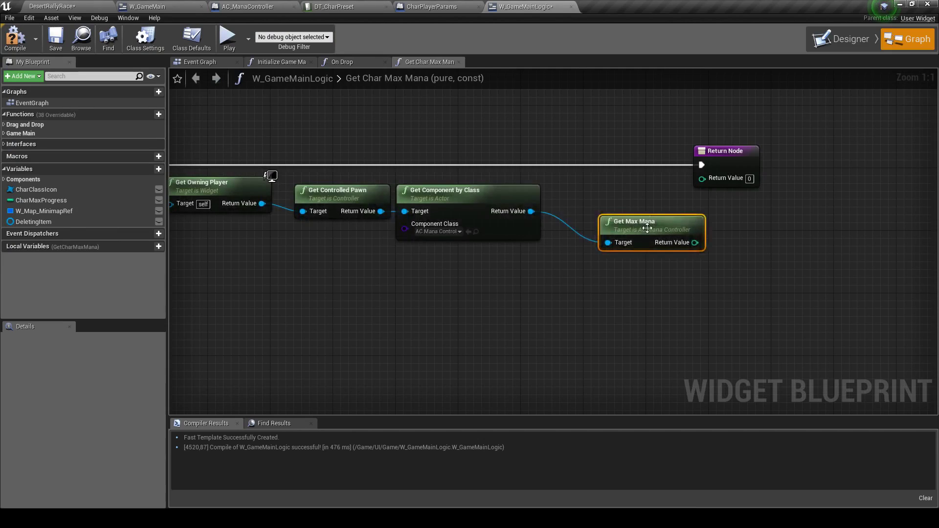
left_click_drag(611, 199, 595, 191)
left_click_drag(648, 203, 702, 178)
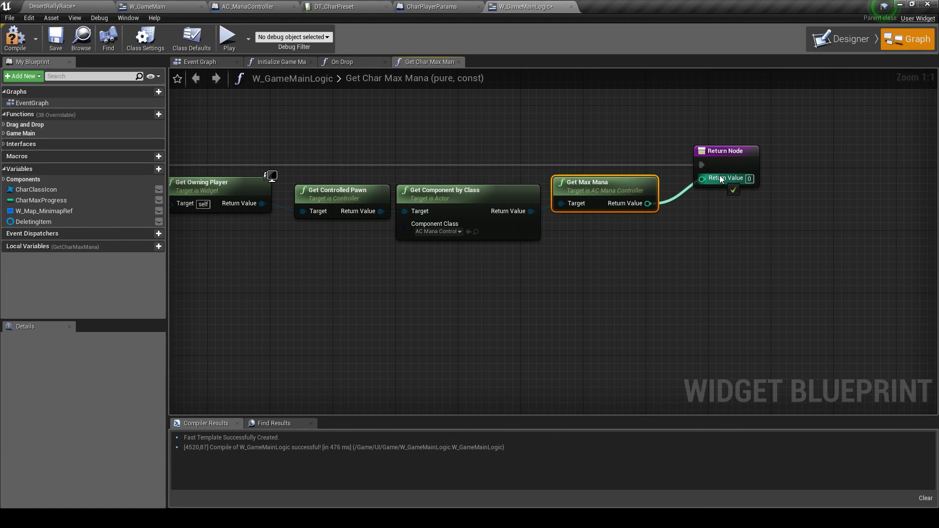
left_click(64, 39)
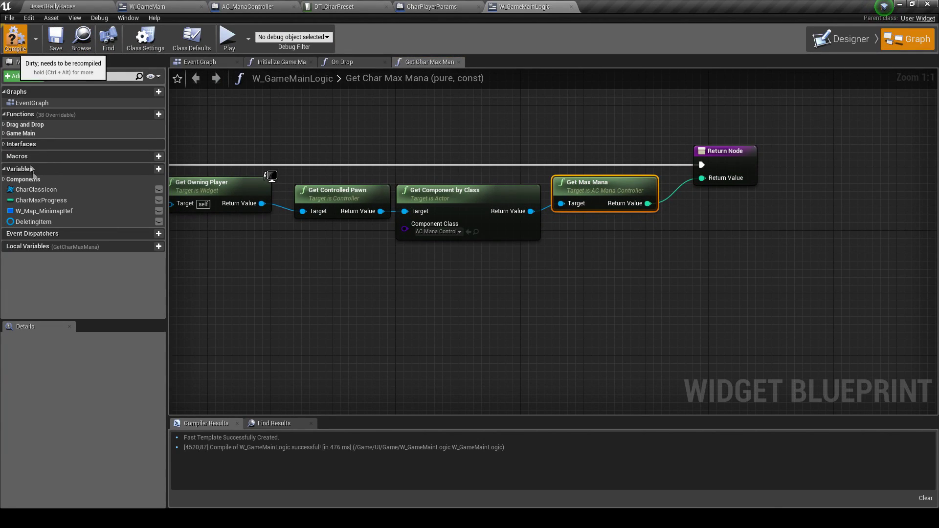
left_click(11, 134)
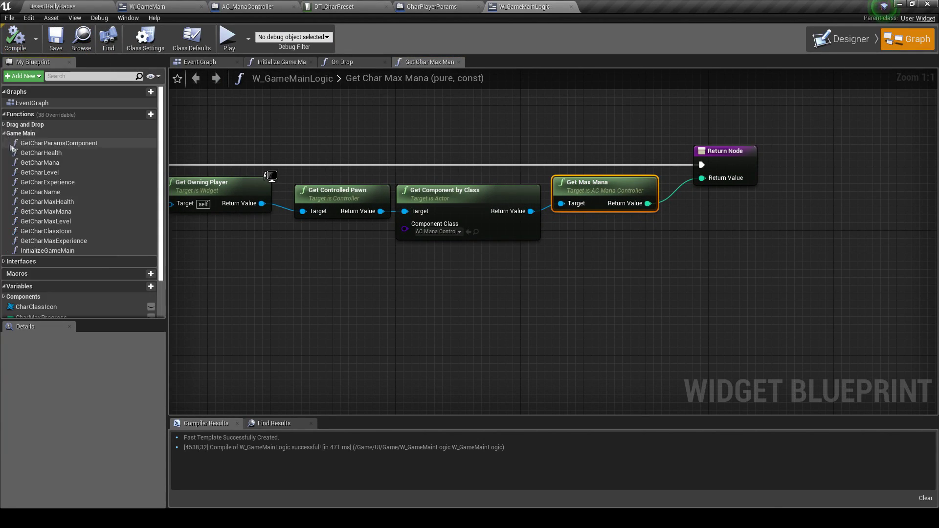
Open GetCharMana and delete its old mana-reading nodes
double_click(69, 163)
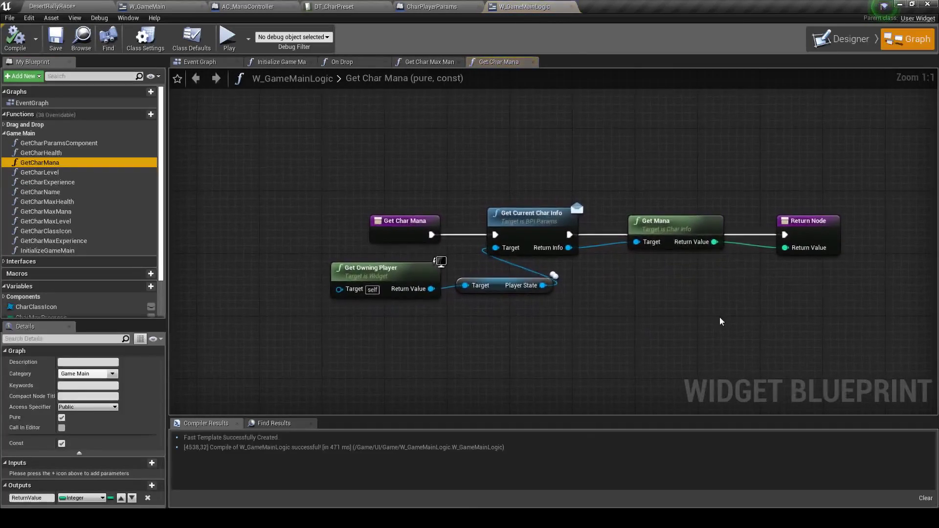
left_click_drag(483, 157, 706, 360)
key("Delete")
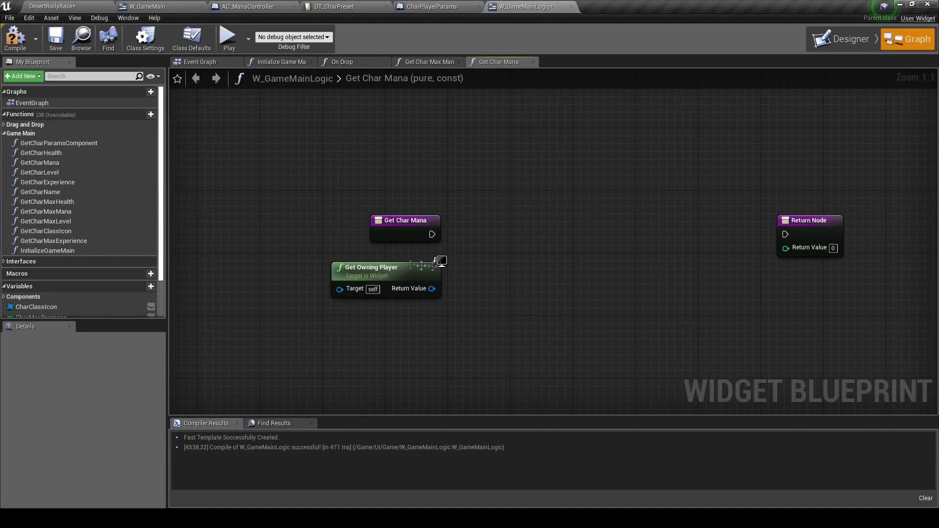
left_click_drag(371, 268, 341, 268)
Add Get Controlled Pawn wired from Get Owning Player
left_click_drag(400, 289, 491, 285)
type("get contro")
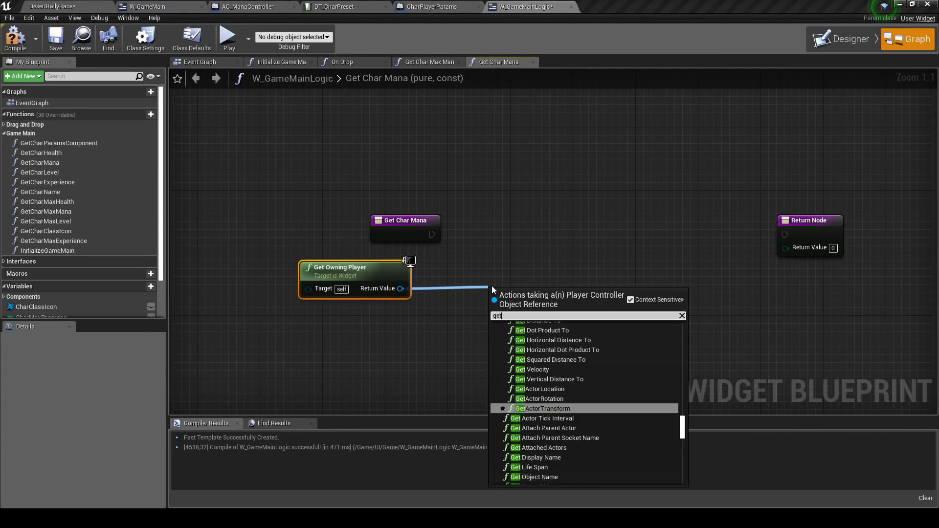
key("Down")
key("Return")
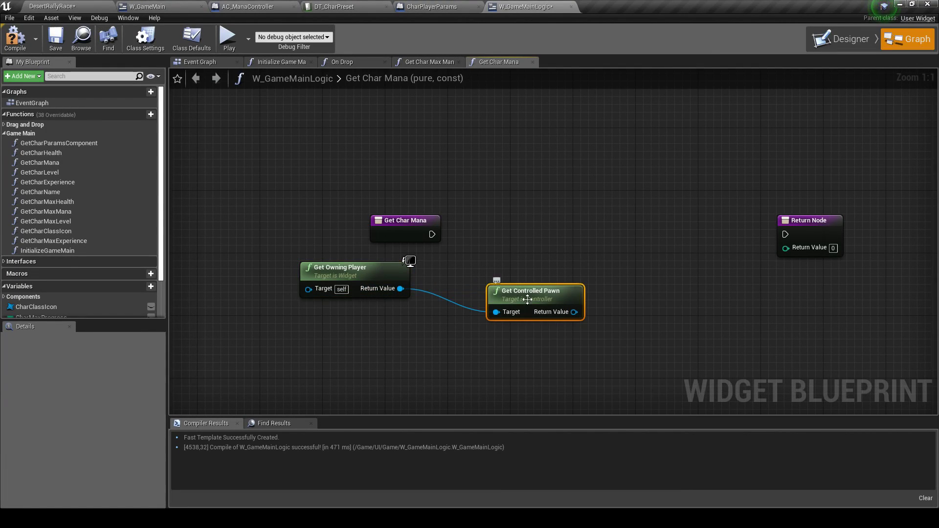
left_click_drag(491, 286, 421, 262)
Add Get Component by Class from the pawn, with the class set to AC Mana Controller
left_click_drag(503, 288, 535, 283)
type("get")
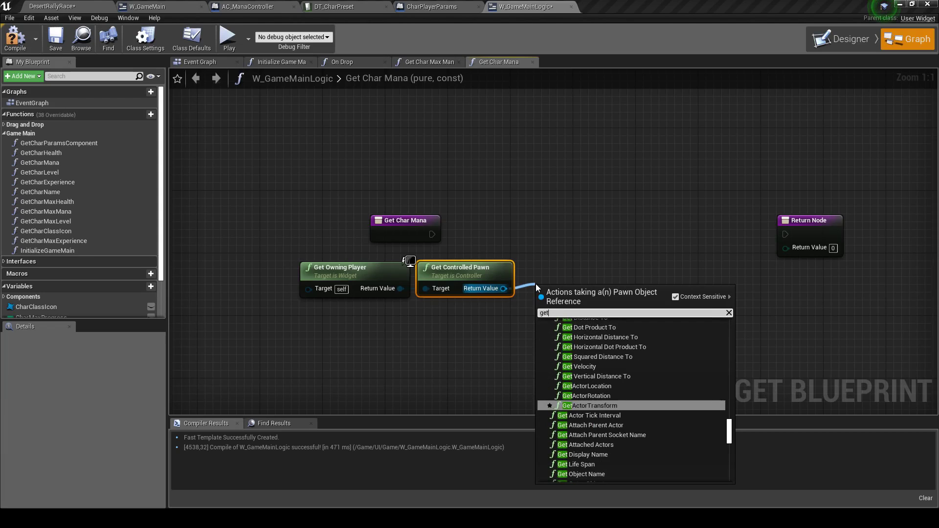
type(" comp")
key("Up")
key("Up")
key("Return")
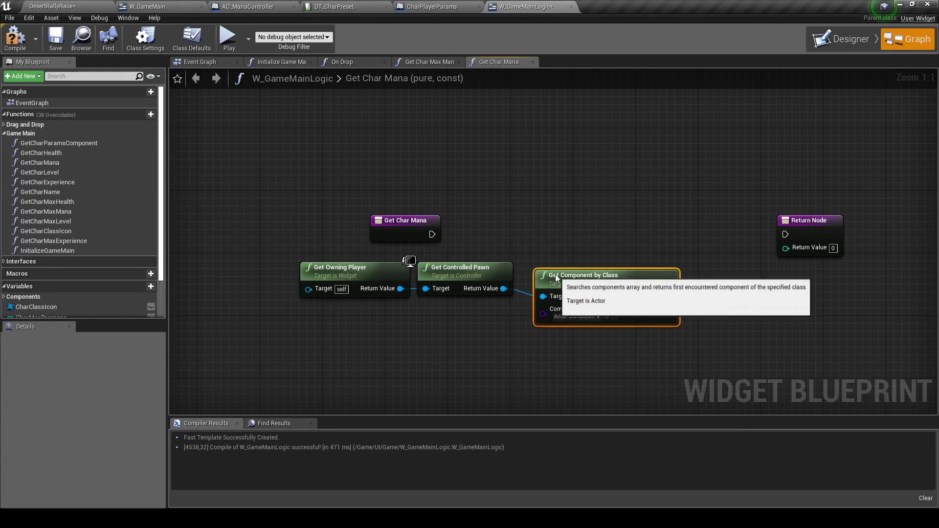
left_click_drag(536, 285, 528, 261)
left_click(572, 308)
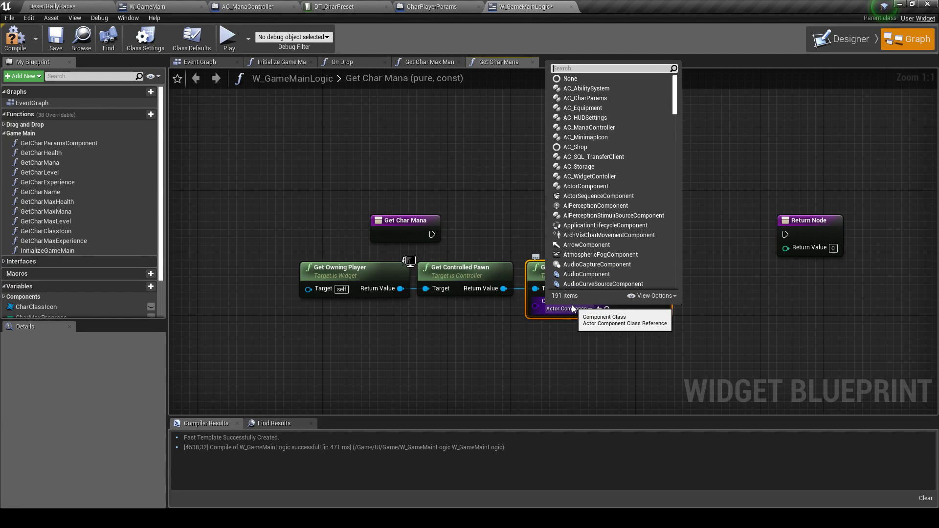
type("mana")
key("Return")
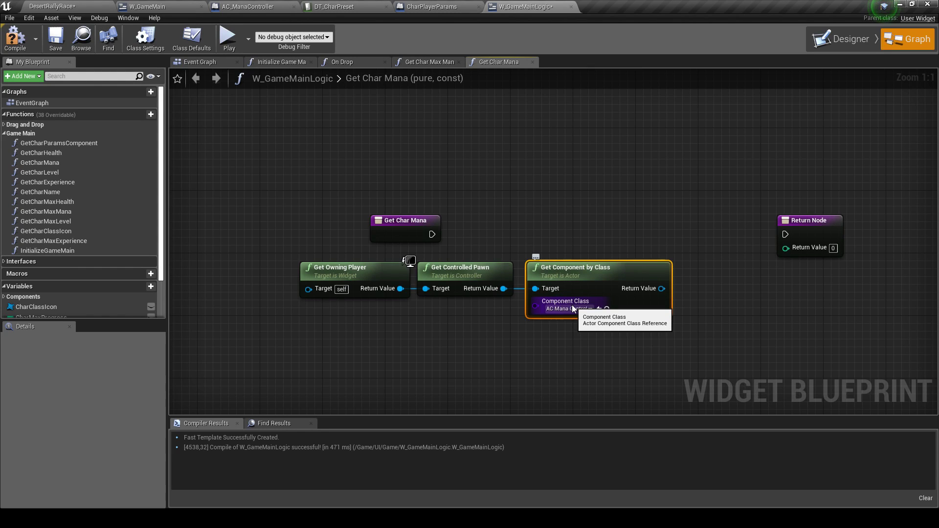
Add a Get Current Mana node from the found mana component
left_click_drag(661, 288, 711, 313)
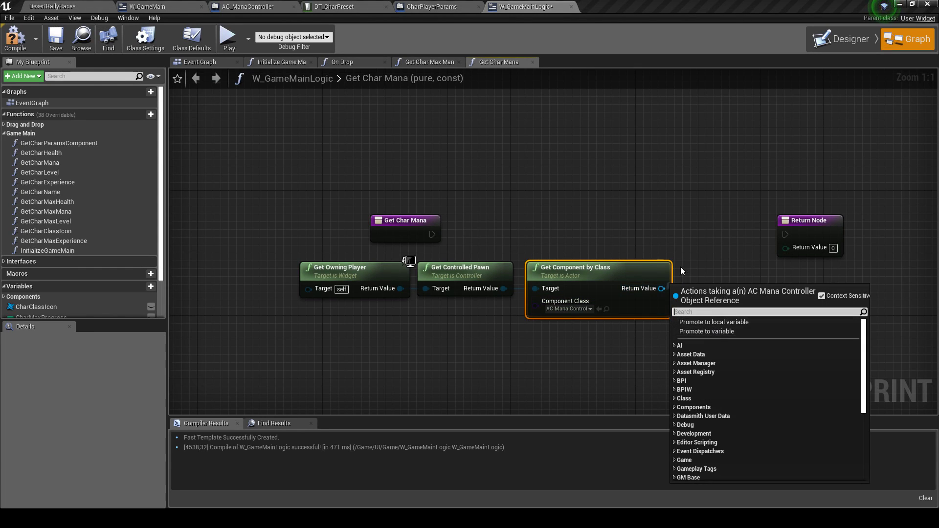
type("getcurr")
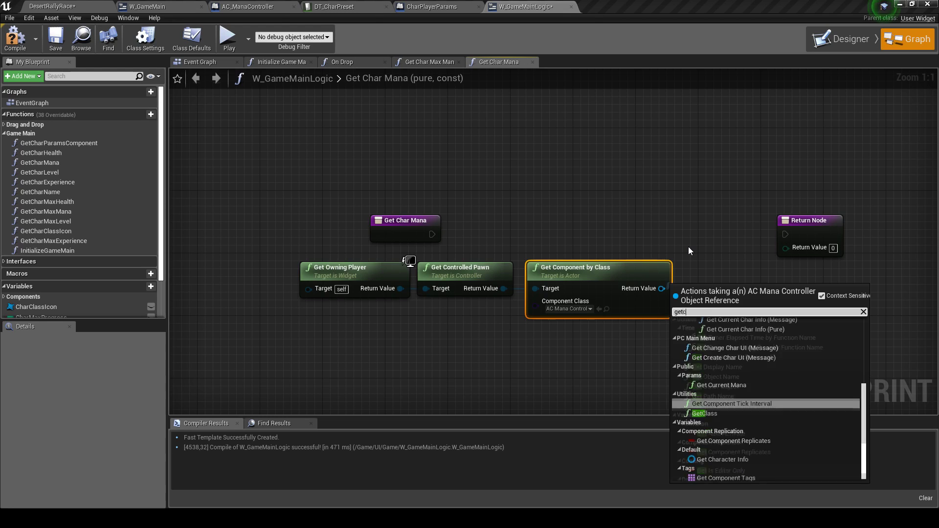
key("Down")
key("Down")
key("Return")
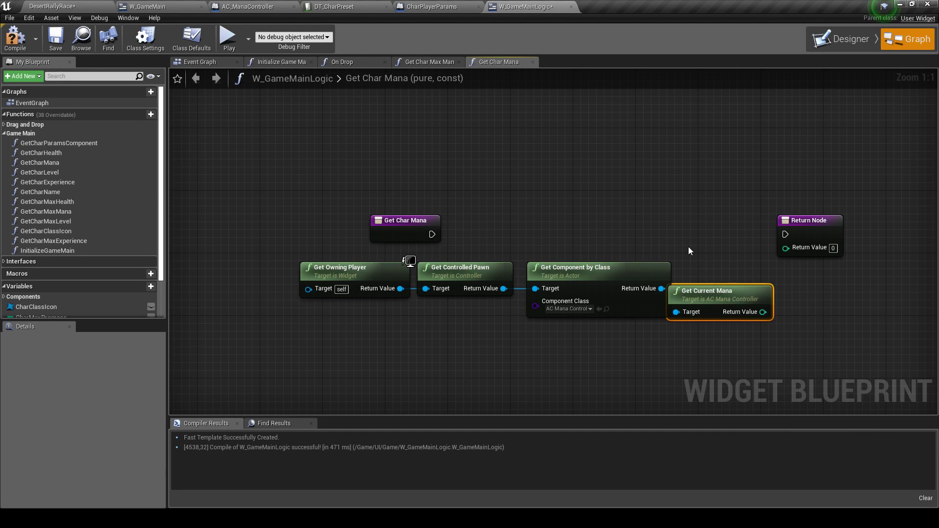
right_click_drag(688, 247, 530, 281)
left_click_drag(530, 281, 546, 257)
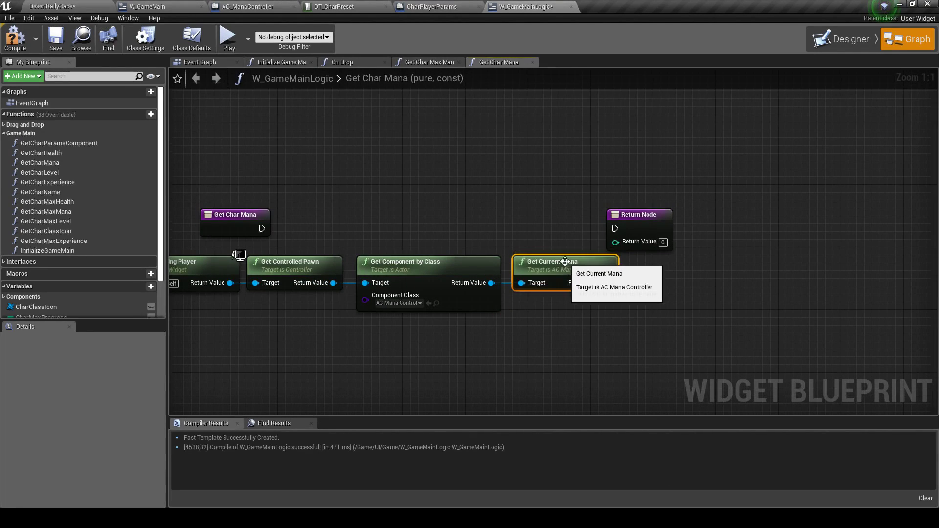
Wire Get Current Mana and the entry's execution flow into the Return Node
mouse_move(608, 283)
left_mouse_down()
mouse_move(615, 242)
mouse_move(714, 214)
left_mouse_up()
right_click_drag(279, 237, 441, 222)
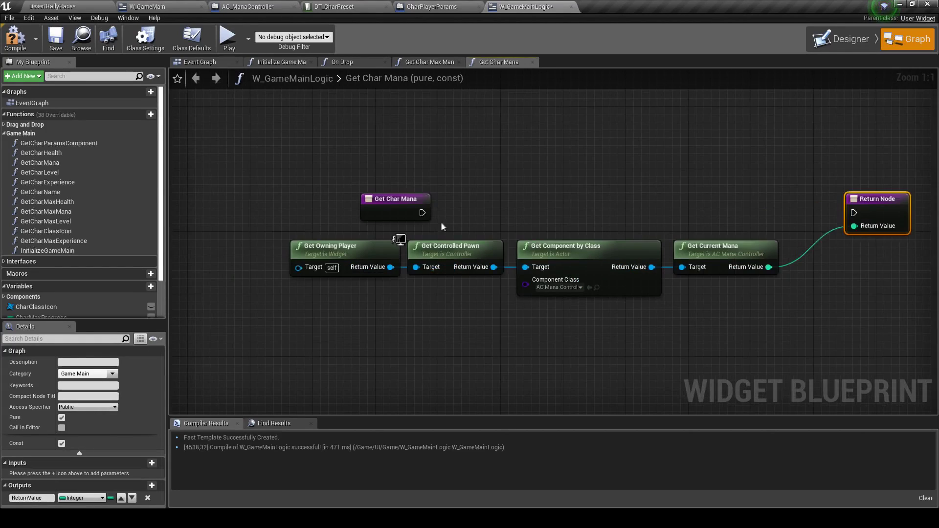
left_click_drag(494, 214, 853, 213)
left_click_drag(423, 211, 853, 212)
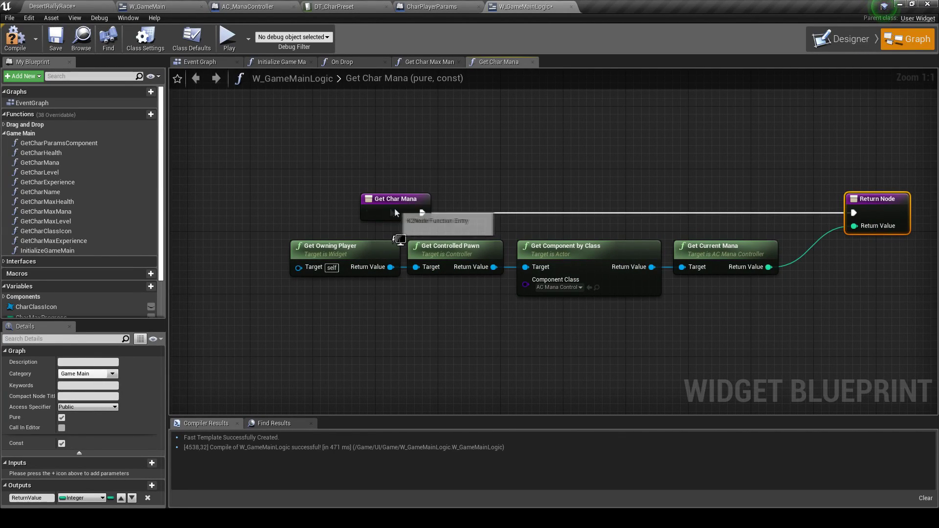
left_click_drag(395, 212, 253, 212)
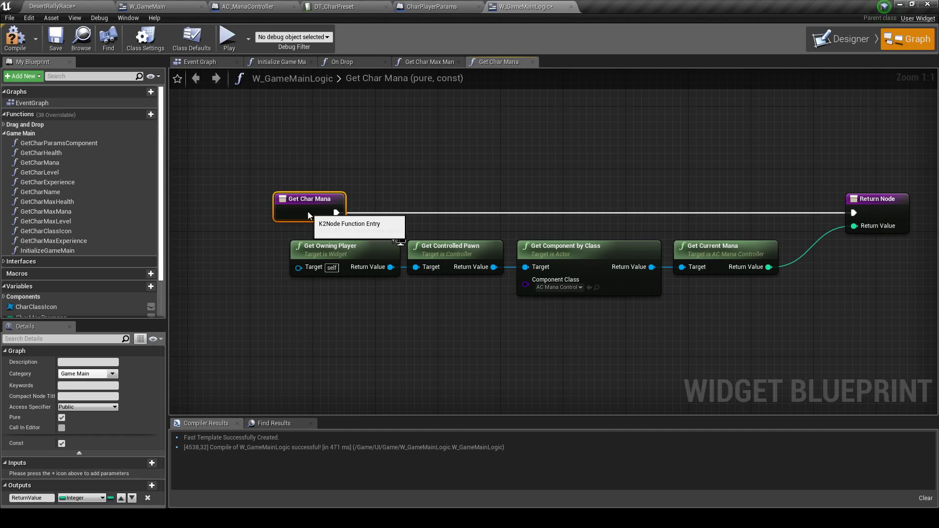
Compile the W_GameMainLogic widget blueprint and check the chain's wiring
left_click(27, 45)
left_click(399, 196)
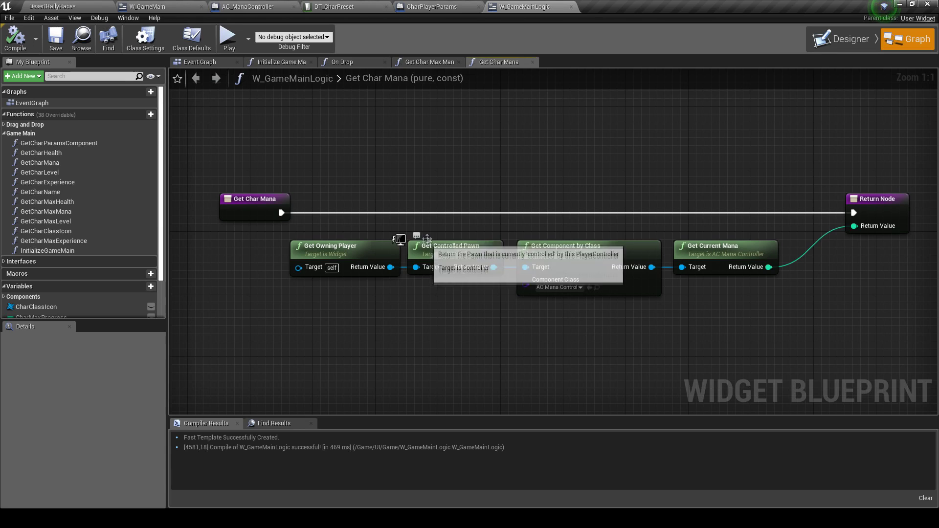
right_click_drag(419, 237, 326, 224)
right_click_drag(359, 177, 411, 189)
left_click_drag(350, 265, 359, 336)
left_click(437, 287)
right_click_drag(516, 321, 420, 307)
mouse_move(515, 252)
left_mouse_down()
mouse_move(547, 109)
mouse_move(515, 252)
mouse_move(530, 138)
left_mouse_up()
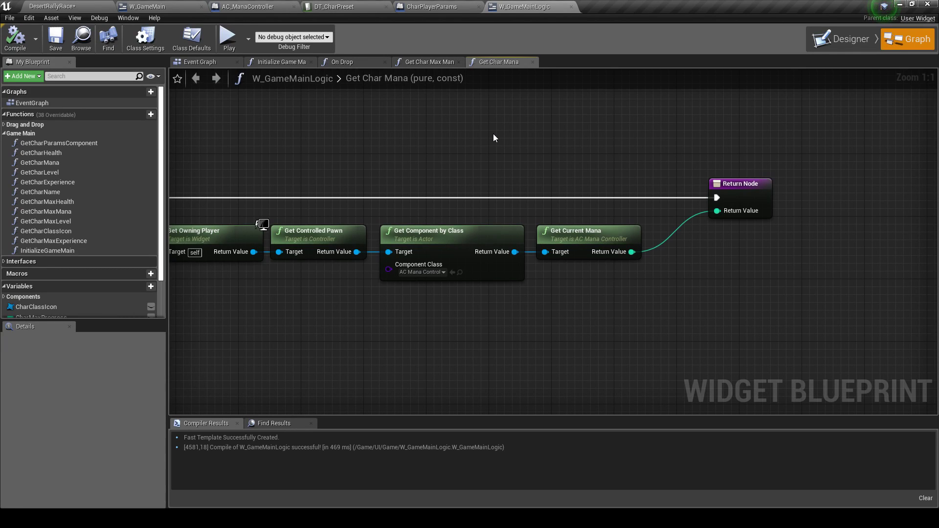
Close both mana function graphs, then play DesertRallyRace in the editor with the Output Log visible
left_click(533, 62)
left_click(459, 61)
left_click(430, 7)
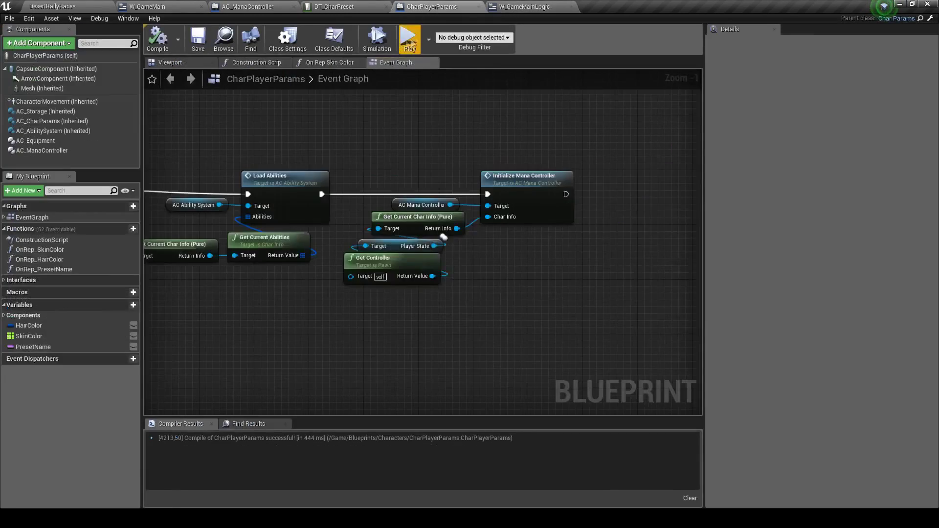
left_click(410, 41)
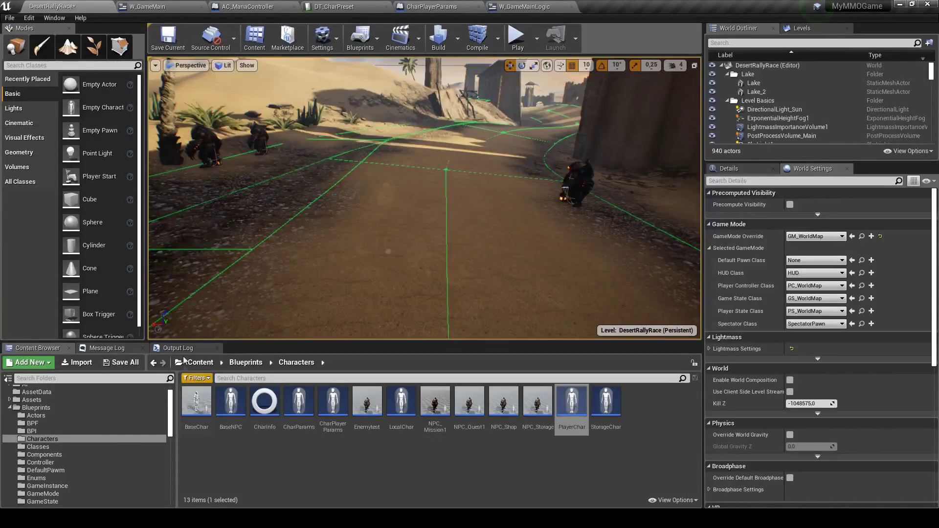
left_click(178, 348)
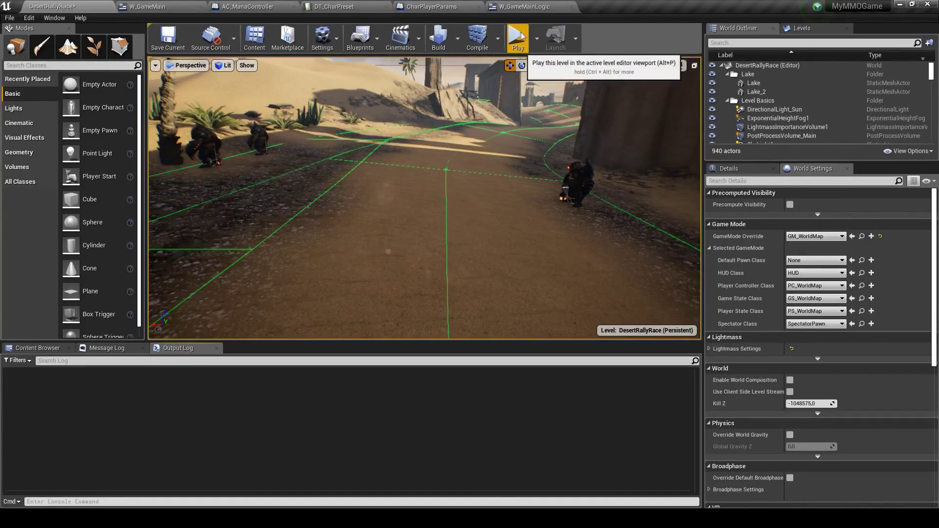
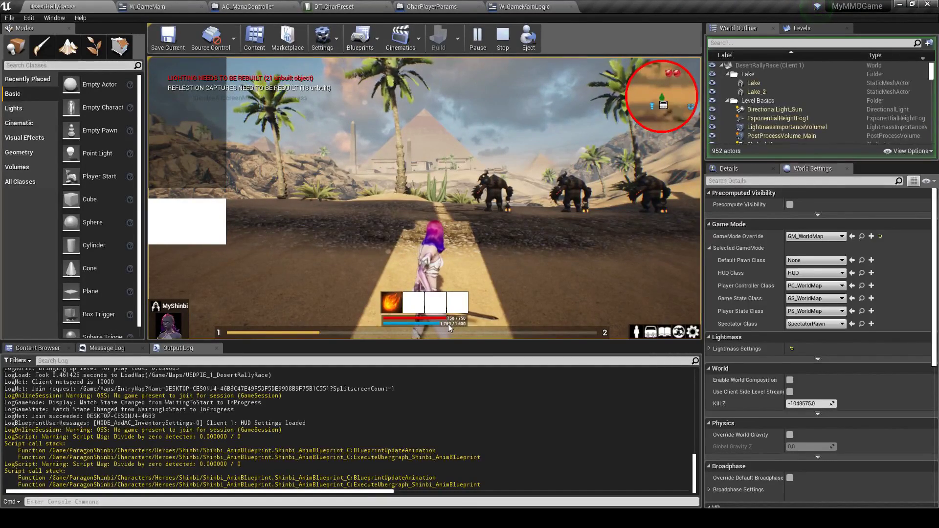
Stop the play session and open the AC_SQL_TransferClient blueprint from the Components folder
key("shift+F1")
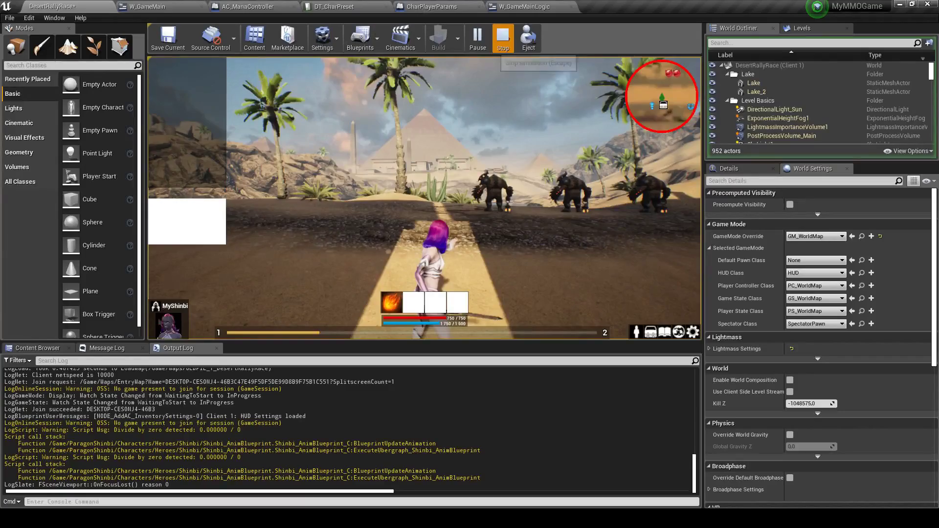
left_click(503, 39)
left_click(65, 454)
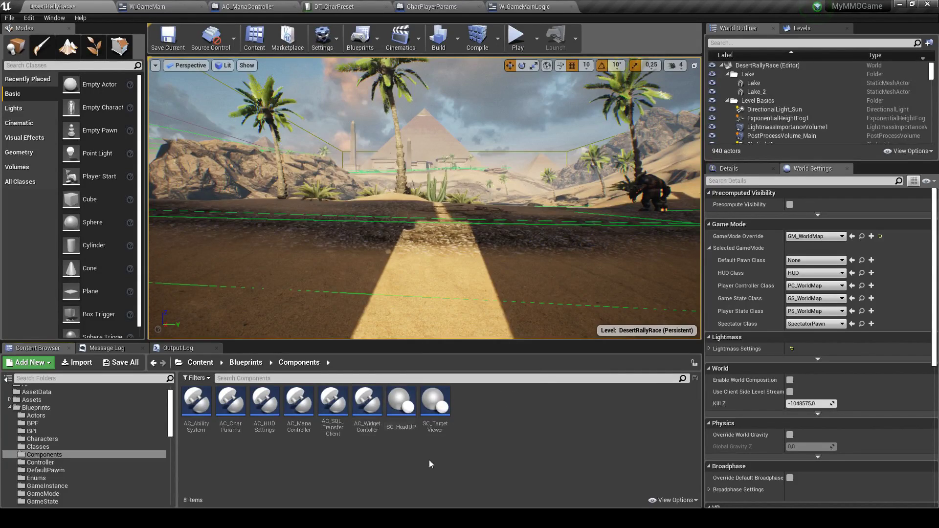
double_click(334, 421)
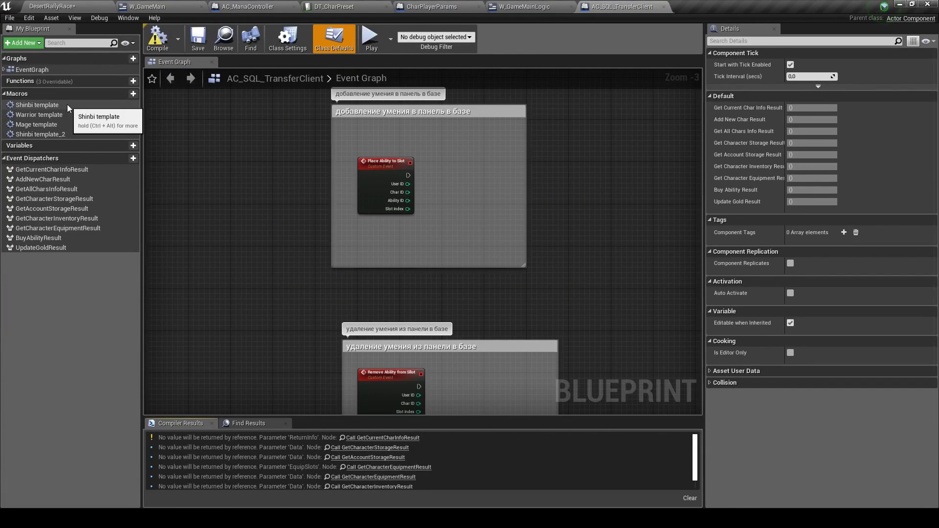
Inspect the Shinbi template_2 and Shinbi template macro graphs and find references to Shinbi template
double_click(71, 133)
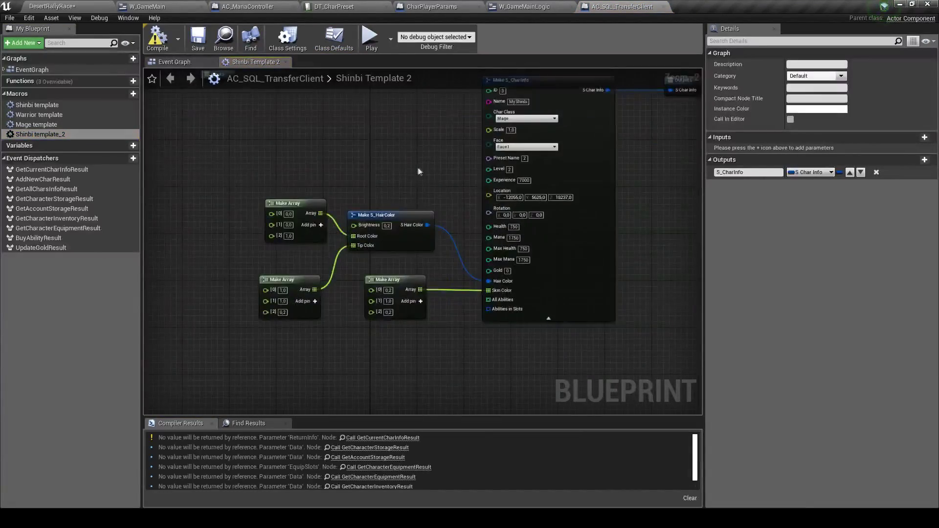
scroll(400, 191, "up", 2)
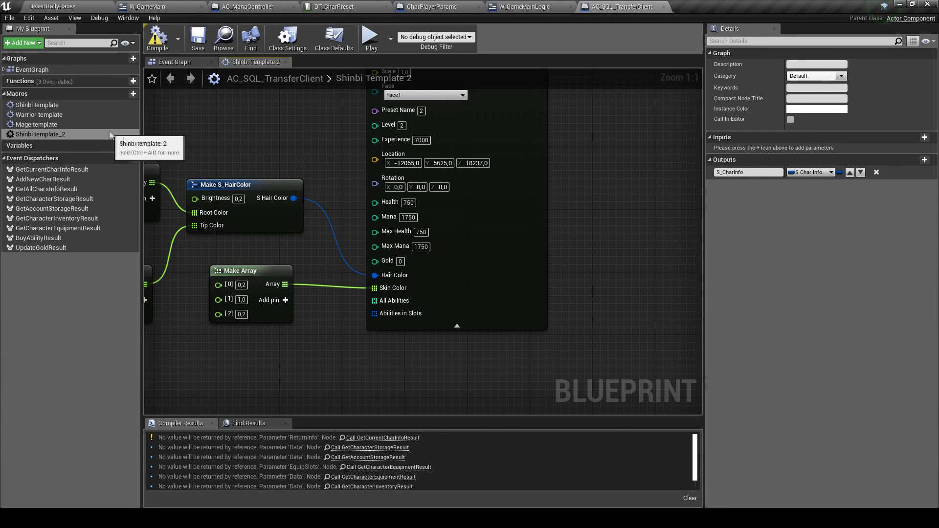
right_click_drag(439, 238, 458, 275)
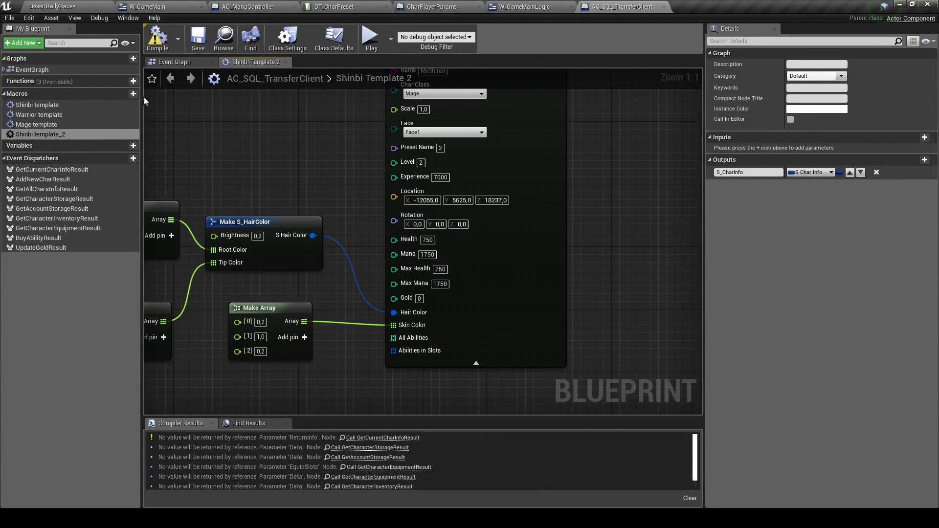
double_click(103, 104)
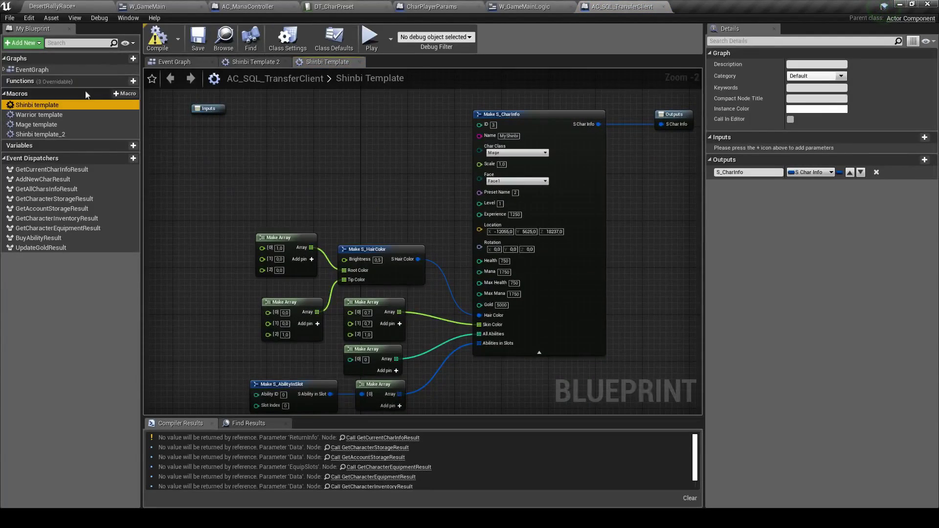
right_click(93, 101)
left_click(137, 148)
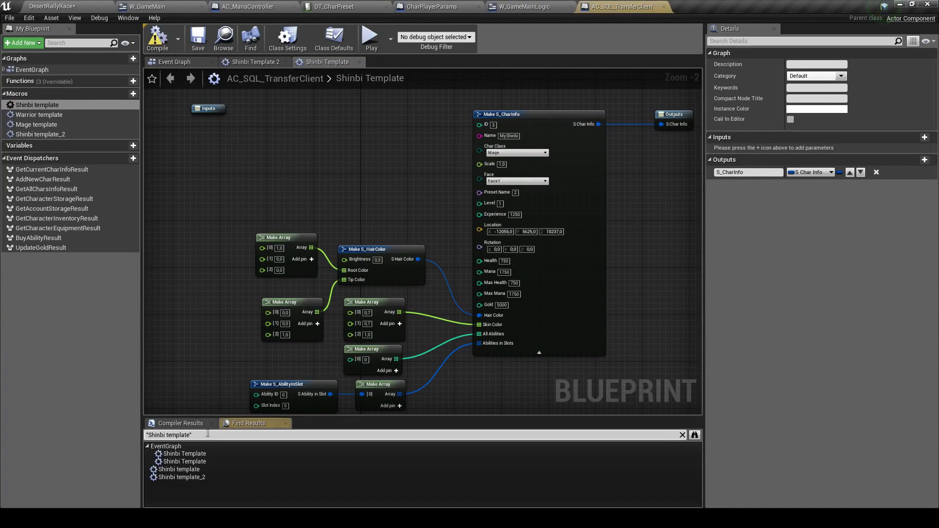
left_click(222, 477)
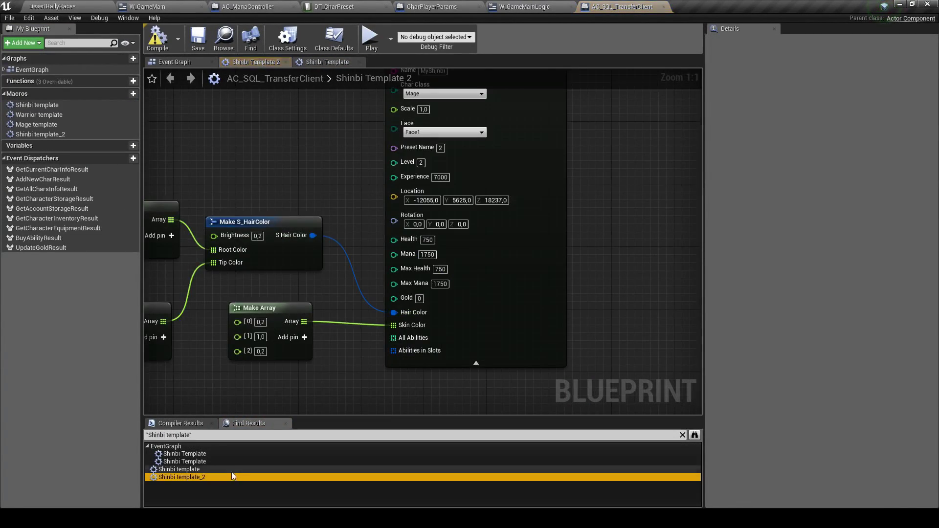
Confirm Shinbi template_2 is unused, delete it, and reopen the Shinbi template graph
left_click(45, 136)
right_click(45, 136)
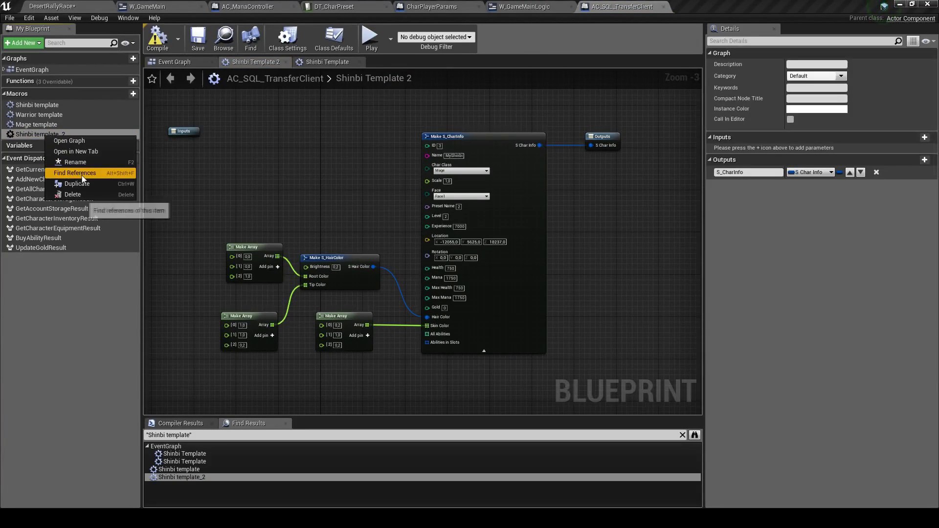
left_click(83, 177)
left_click(51, 131)
key("Delete")
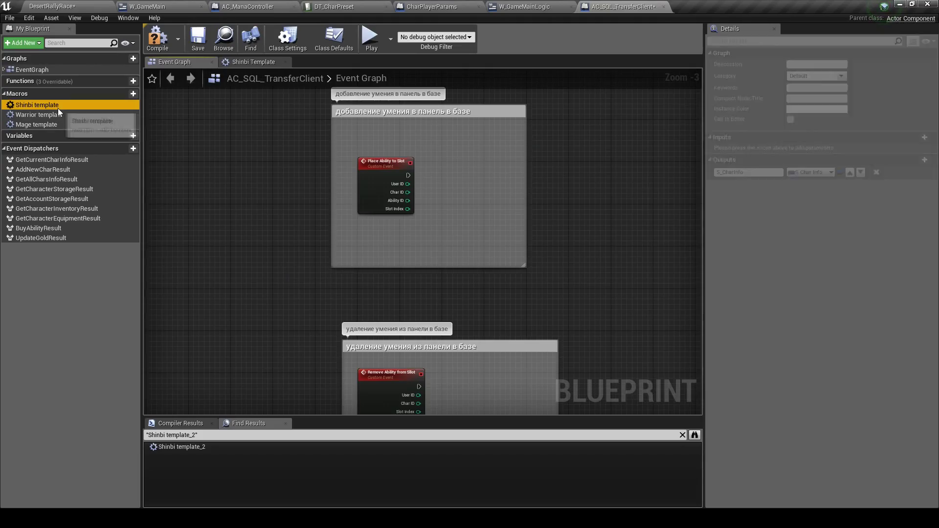
double_click(57, 108)
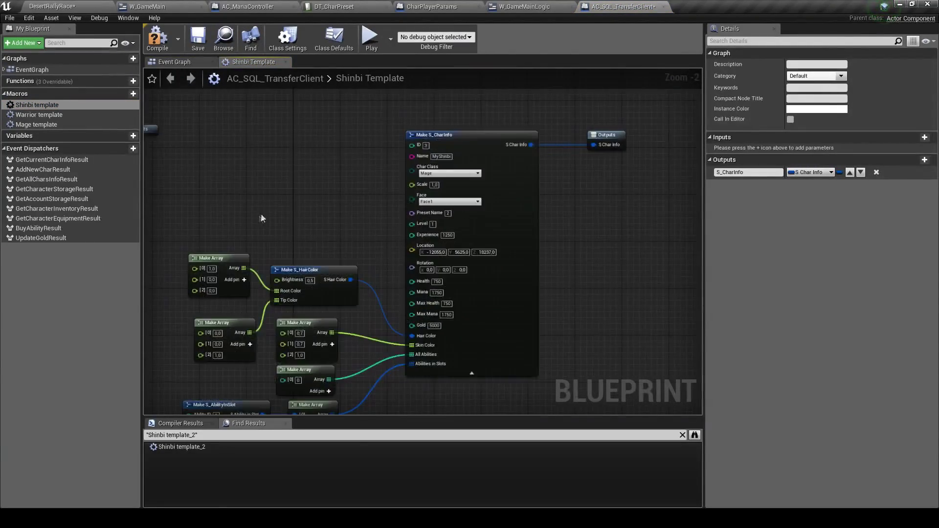
Change the Make S_CharInfo Mana value to 1000, then save and compile the blueprint
scroll(499, 186, "up", 2)
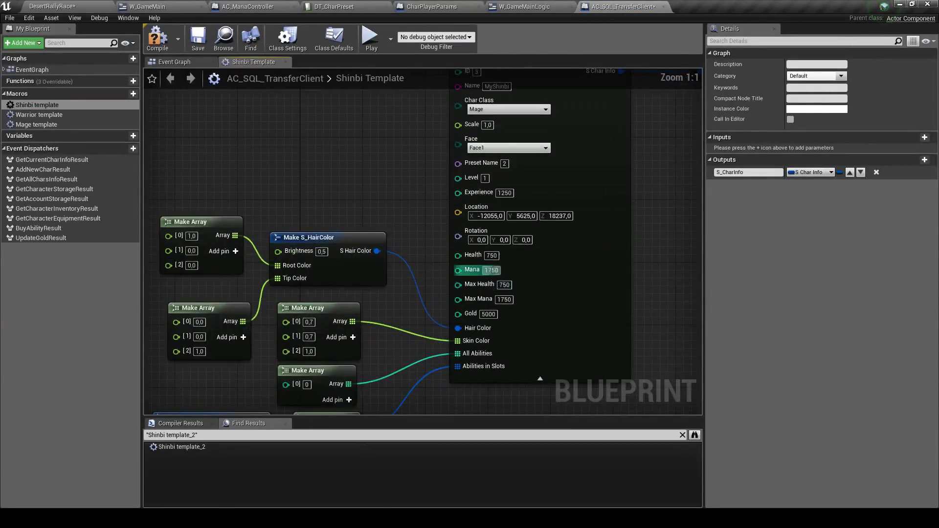
type("1000")
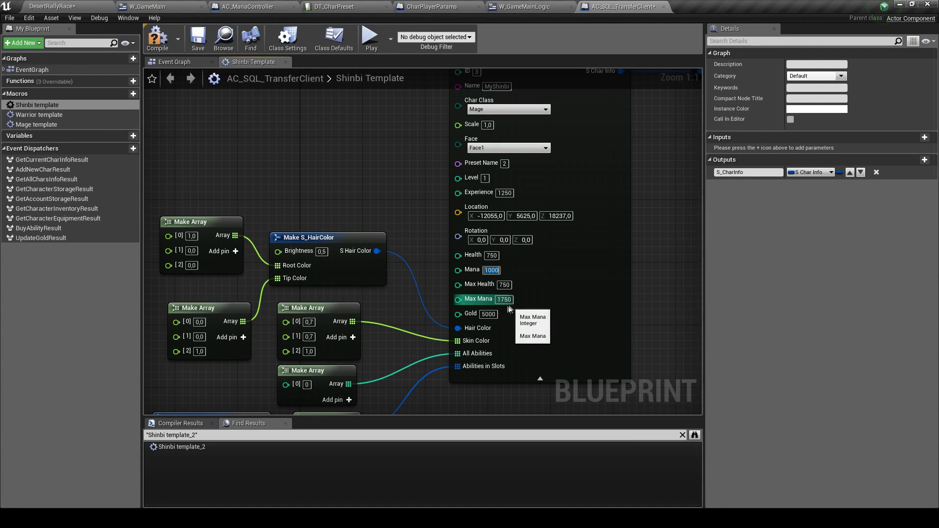
left_click(198, 39)
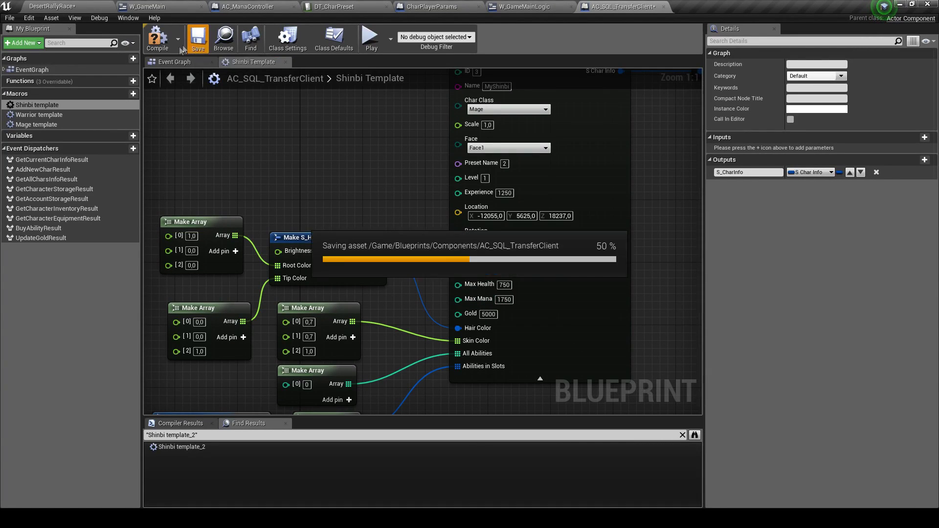
left_click(157, 39)
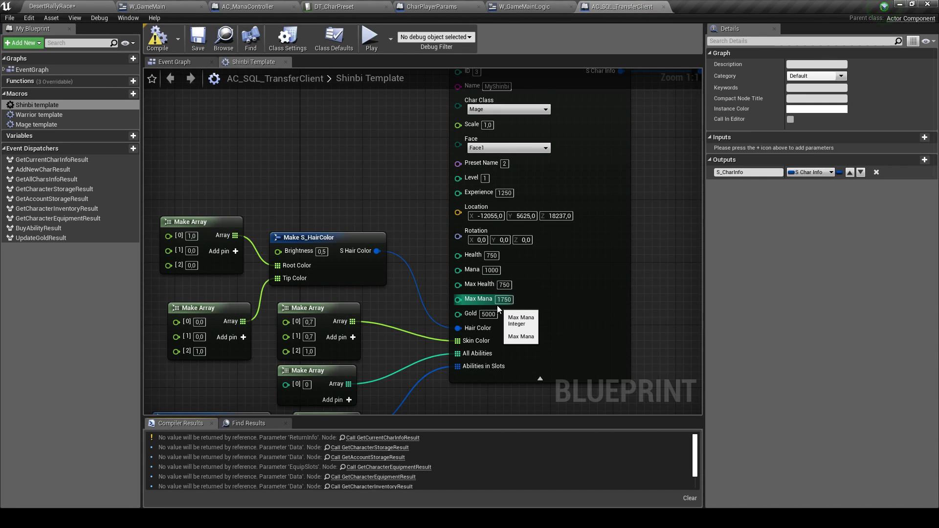
Look over the graph down to the Make S_AbilityInSlot node, then return to the running level
scroll(266, 457, "down", 3)
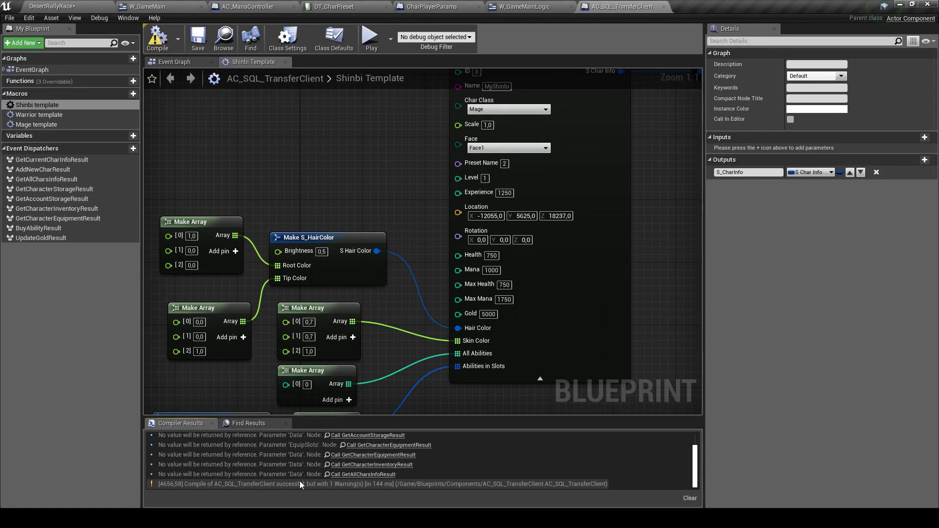
scroll(391, 469, "up", 2)
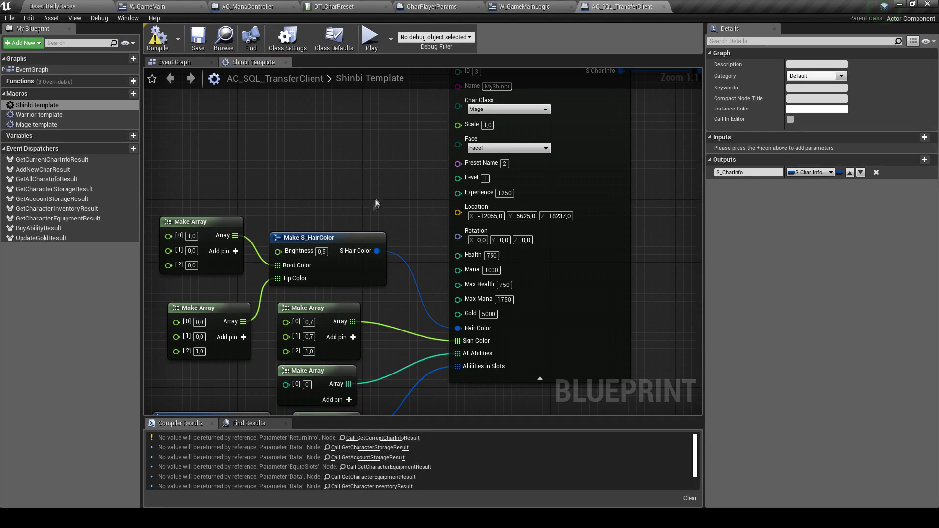
scroll(377, 176, "down", 1)
scroll(359, 208, "down", 1)
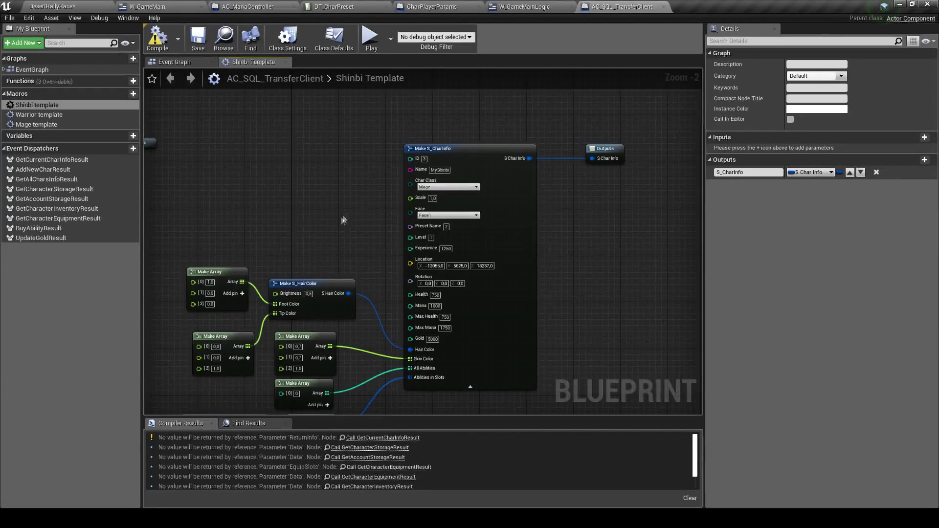
right_click_drag(362, 258, 381, 196)
scroll(409, 254, "up", 2)
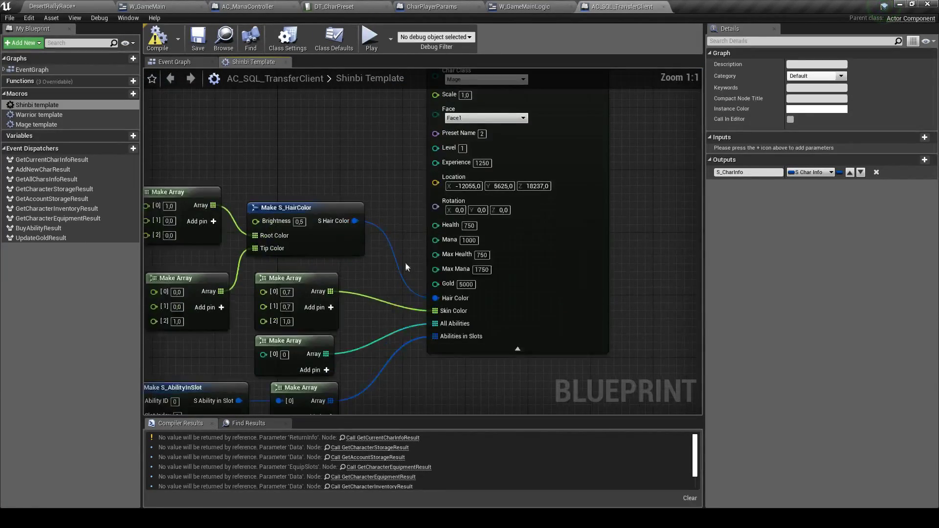
left_click(97, 10)
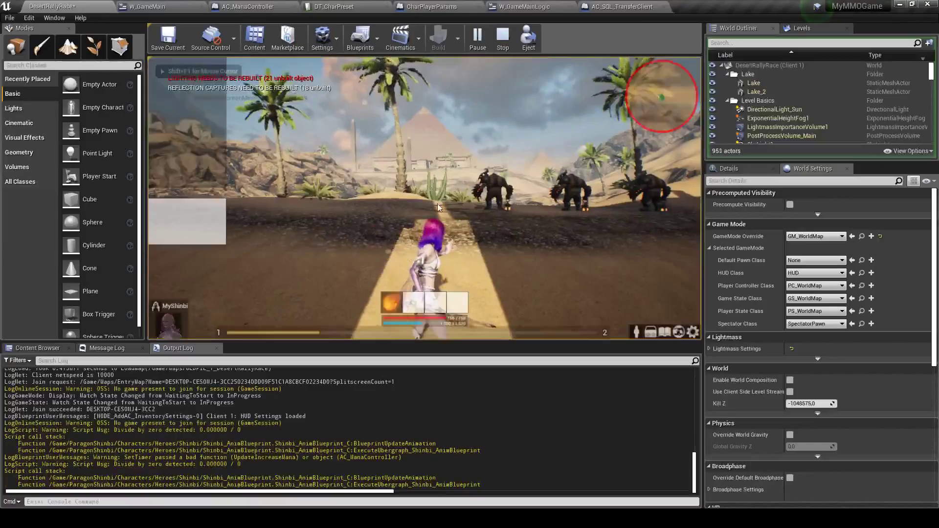
Turn the game camera toward the pyramids and enemies, then switch to the W_GameMain blueprint
left_click(441, 203)
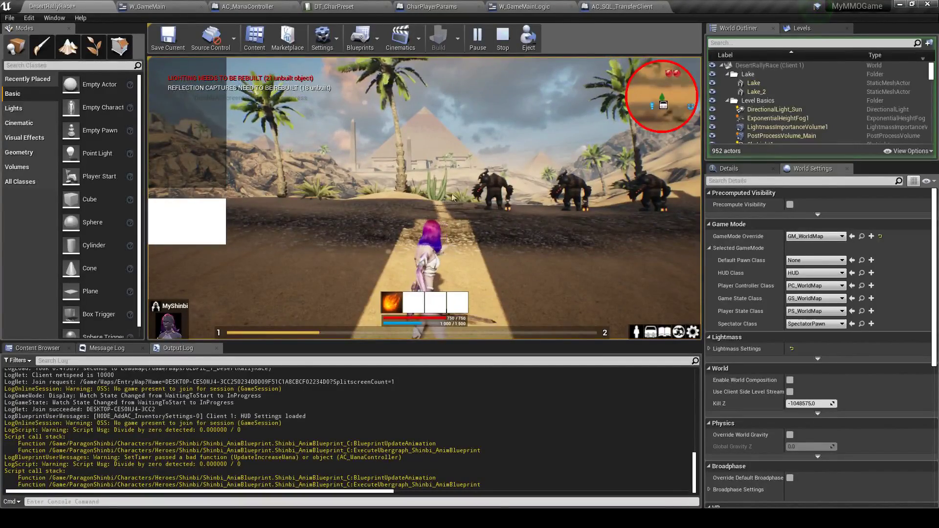
left_click_drag(441, 203, 385, 246)
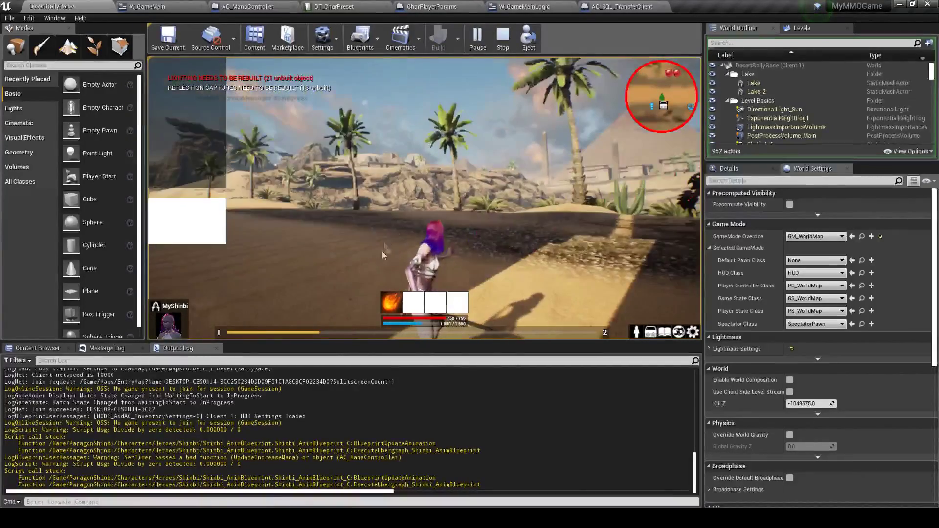
left_click(468, 328)
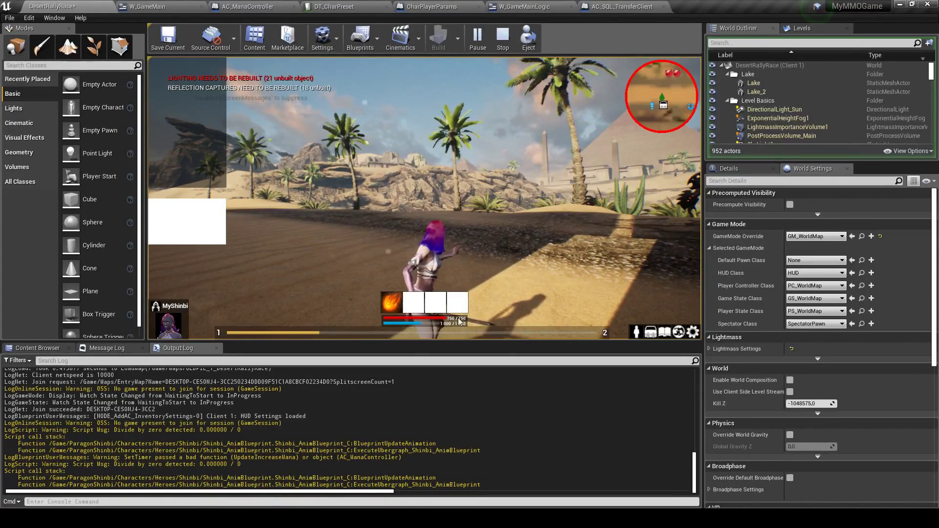
left_click(423, 327)
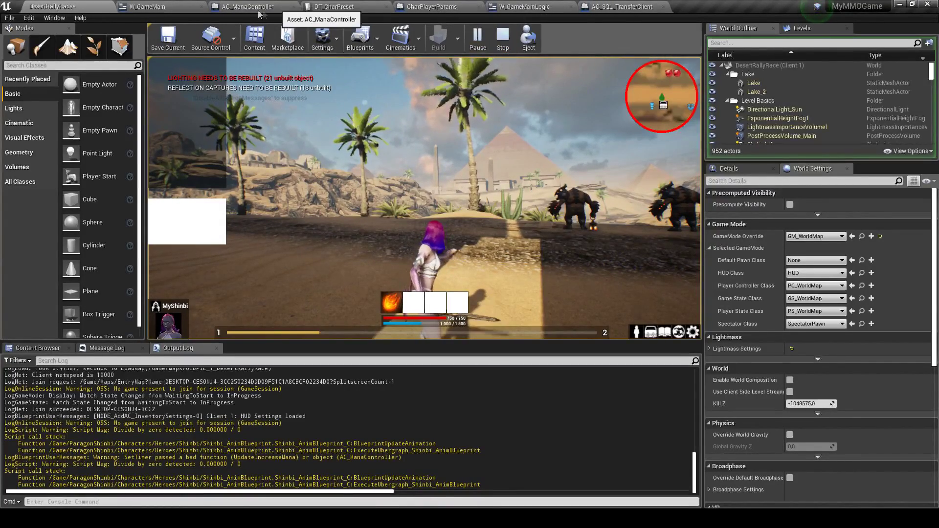
left_click(178, 8)
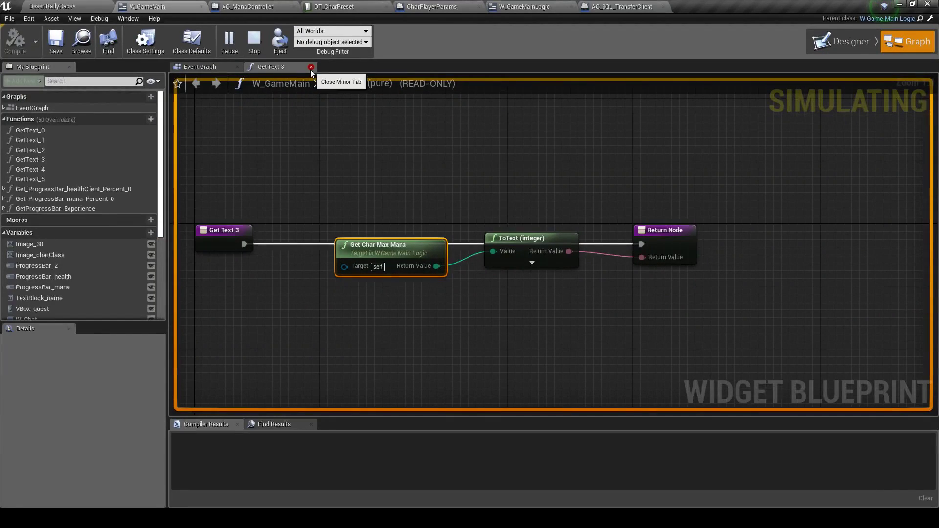
Open AC_ManaController's UpdateIncreaseManaPerTick graph and debug the PlayerChar mana controller instance
left_click(258, 8)
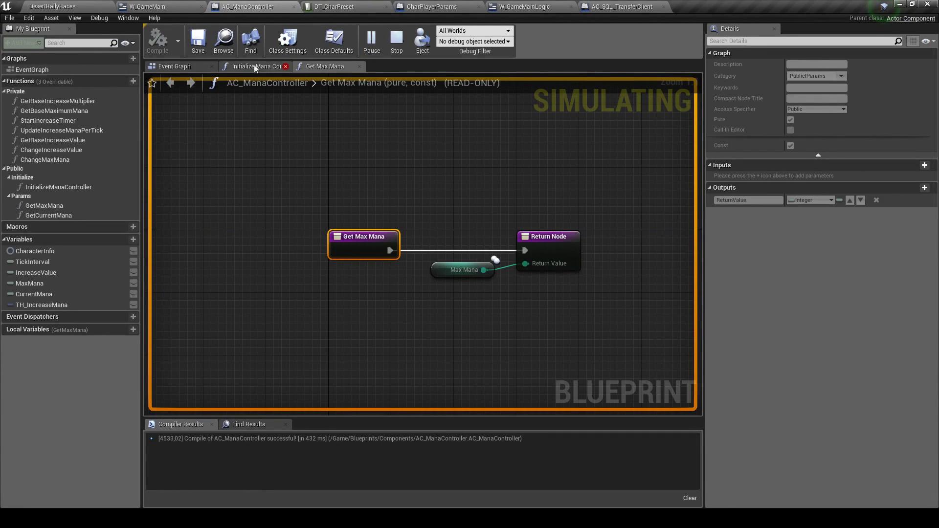
double_click(87, 215)
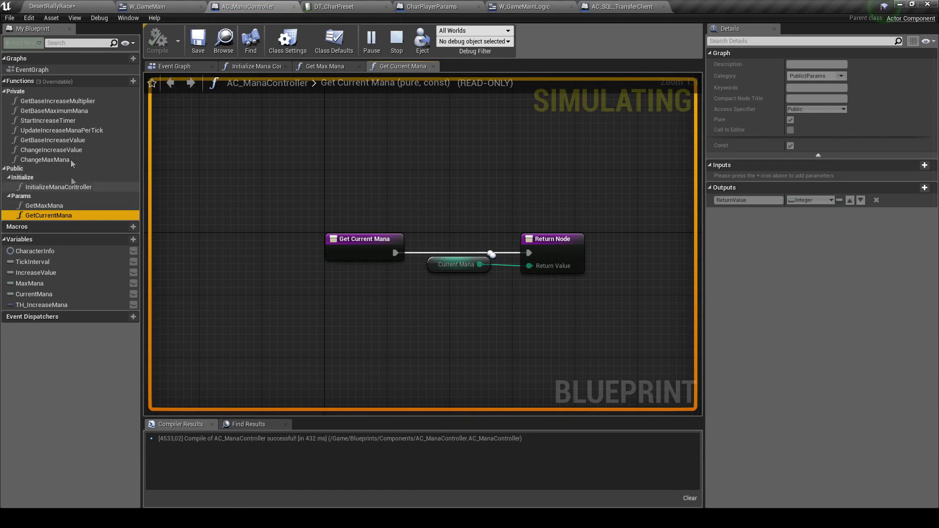
double_click(73, 129)
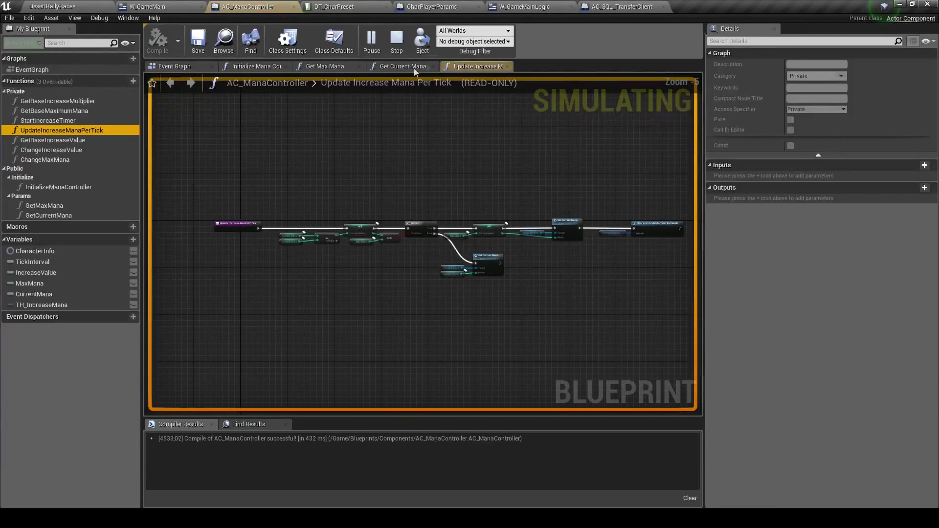
left_click(473, 41)
left_click(479, 60)
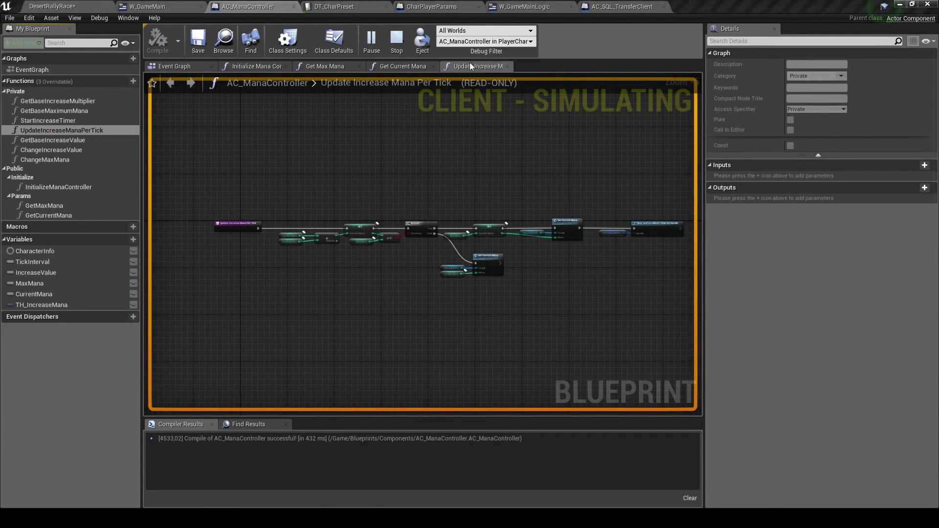
Stop the simulation and add a Print String node after the entry node's exec pin
left_click(391, 51)
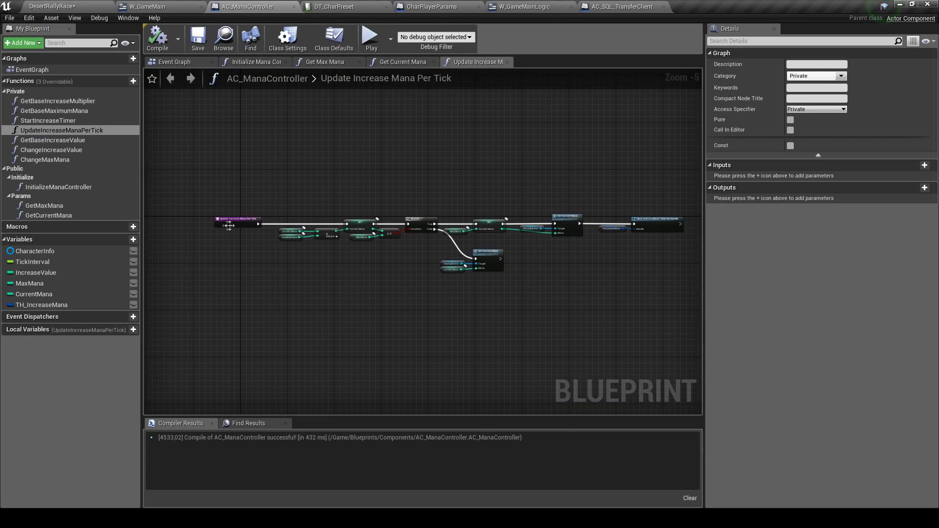
scroll(230, 227, "up", 5)
left_click_drag(295, 214, 359, 118)
type("print string")
key("Return")
left_click(93, 6)
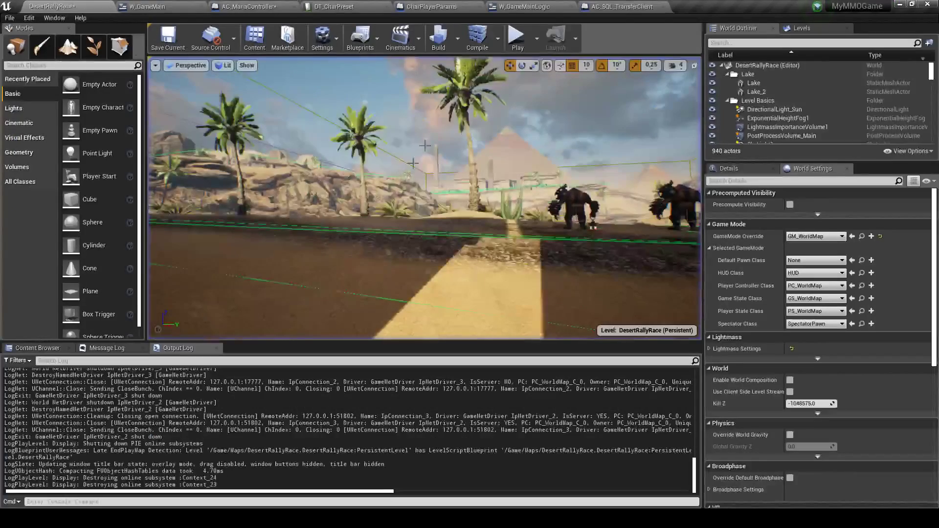
Close AC_SQL_TransferClient and run a quick play test of DesertRallyRace, moving forward
left_click(618, 5)
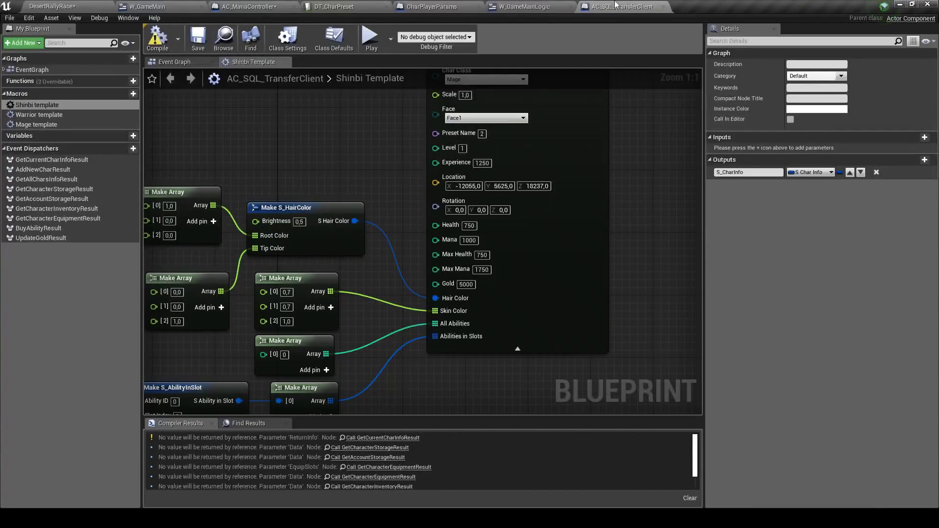
left_click(663, 7)
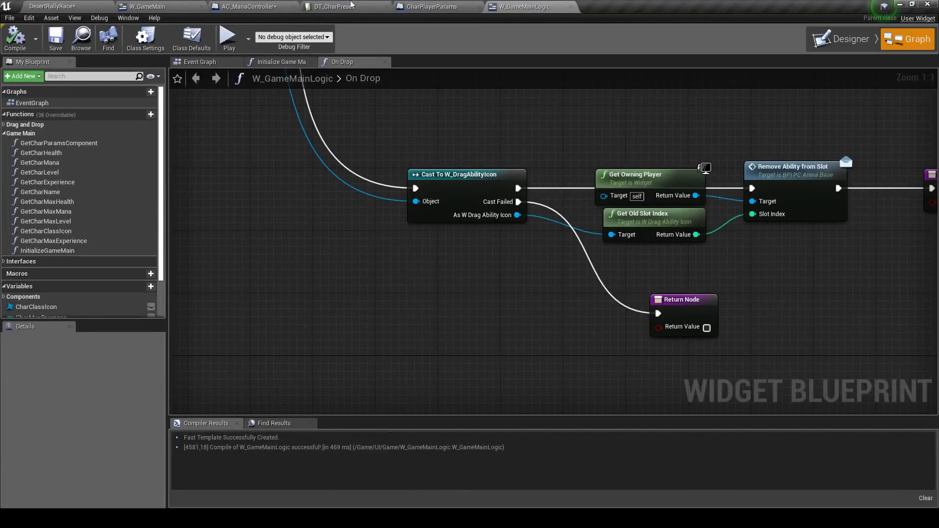
left_click(242, 6)
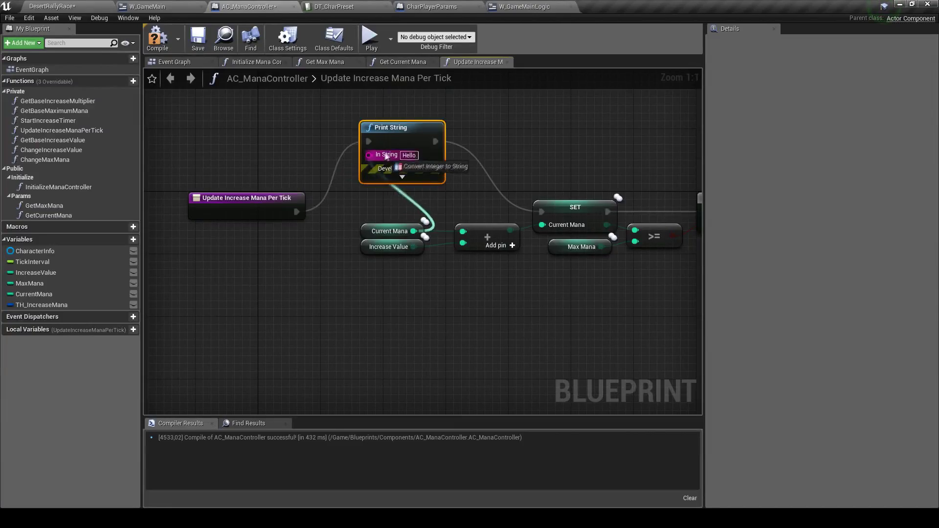
left_click(58, 6)
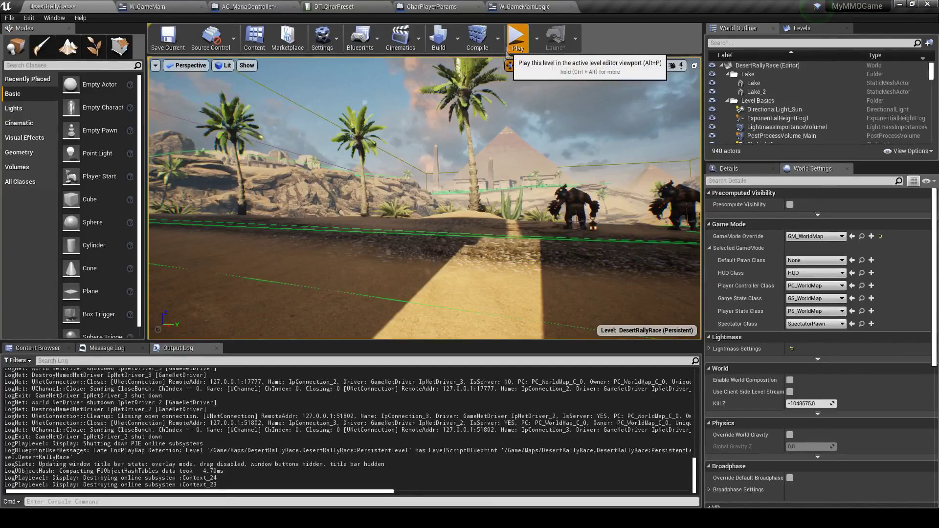
key("alt+p")
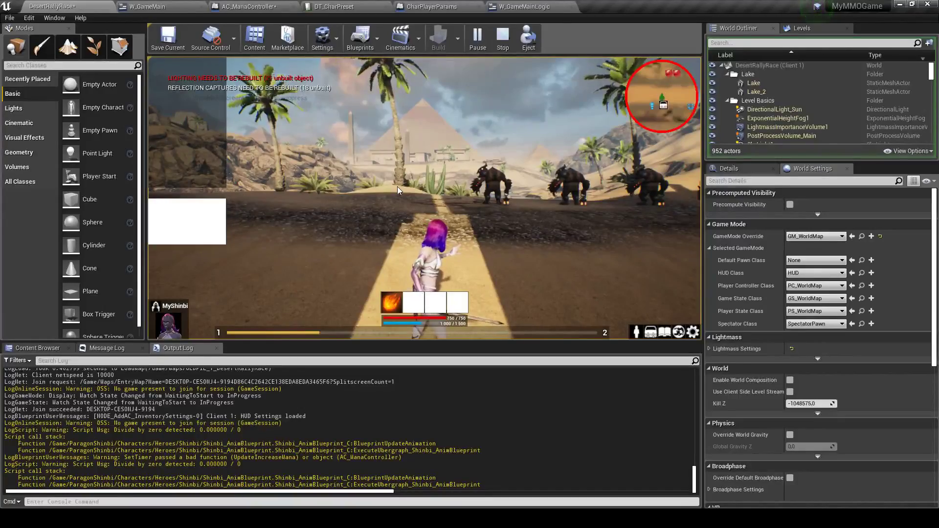
key("w")
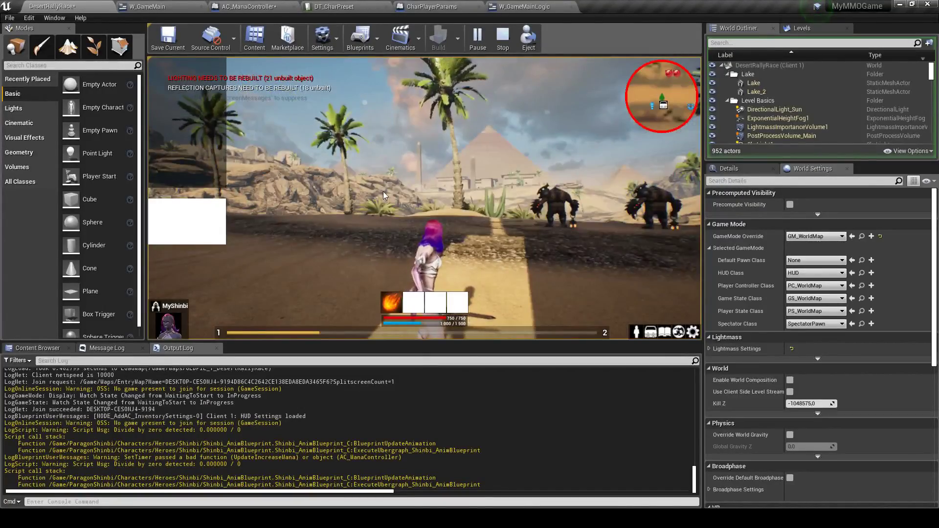
key("Escape")
Save AC_ManaController and open its Initialize Mana Controller function graph
left_click(527, 6)
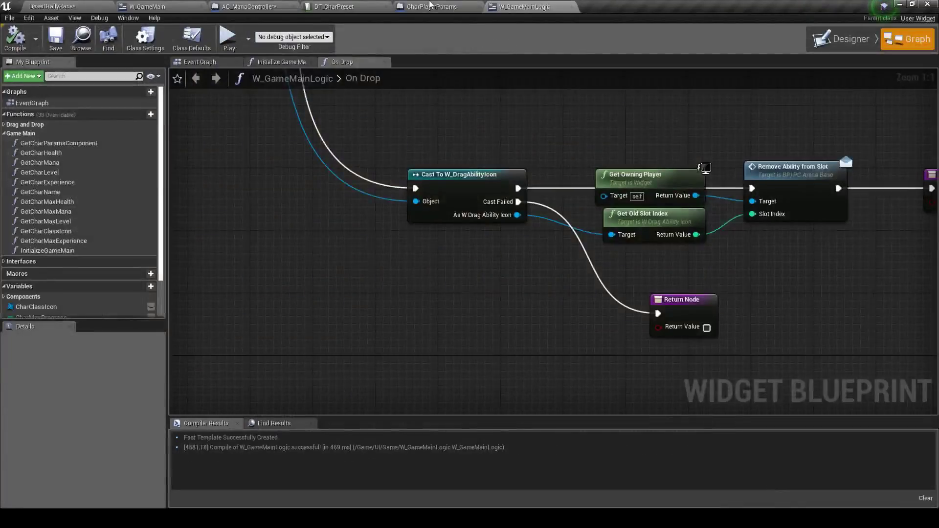
left_click(429, 6)
left_click(257, 7)
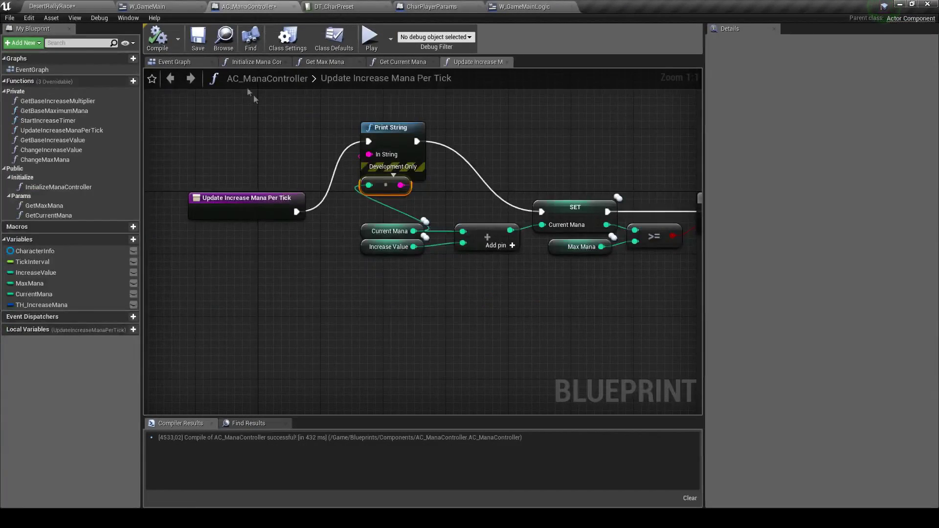
left_click(198, 37)
left_click(174, 62)
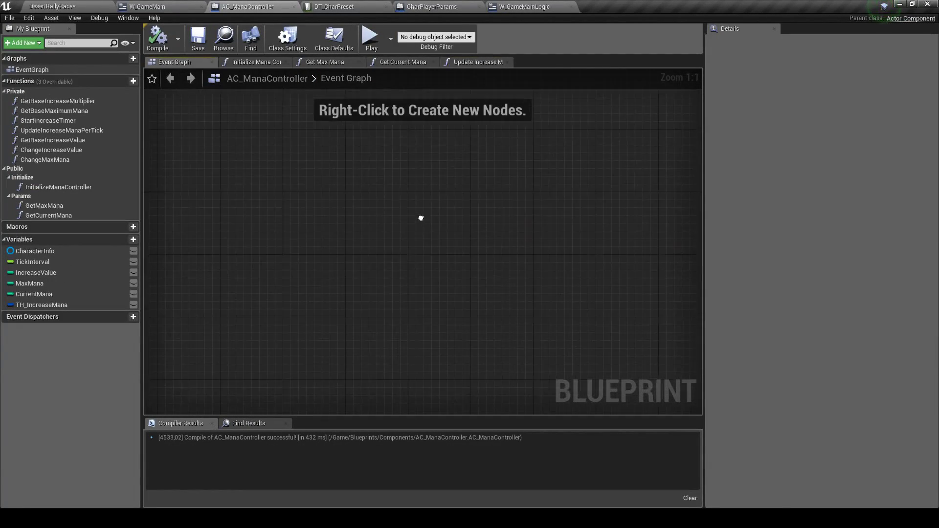
left_click(264, 63)
scroll(350, 198, "down", 2)
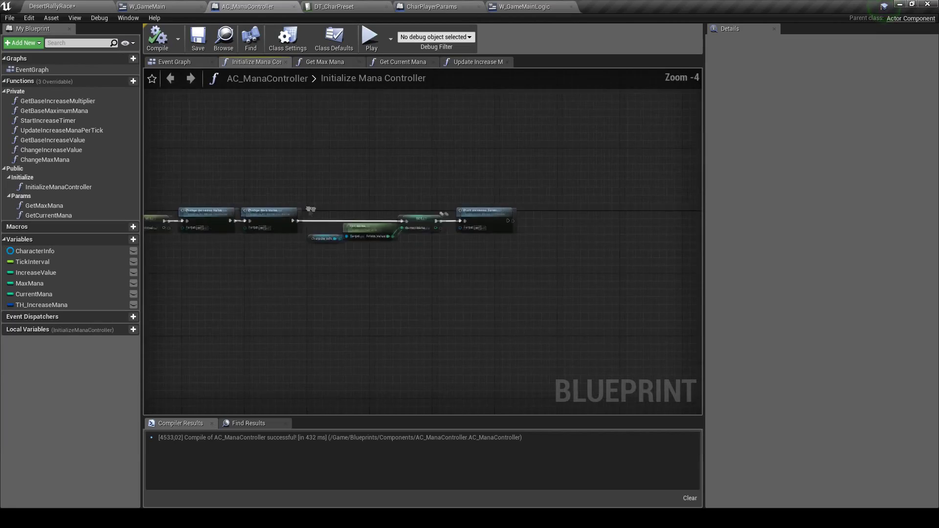
Add a breakpoint on the Get Data Table Row node in Initialize Mana Controller
scroll(405, 296, "up", 5)
right_click_drag(381, 306, 642, 272)
right_click_drag(487, 292, 586, 298)
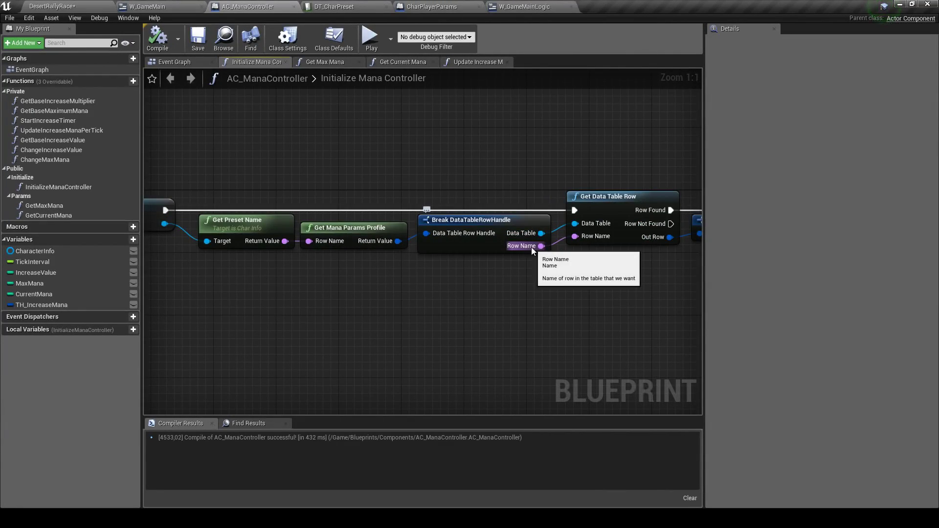
right_click(628, 213)
mouse_move(661, 354)
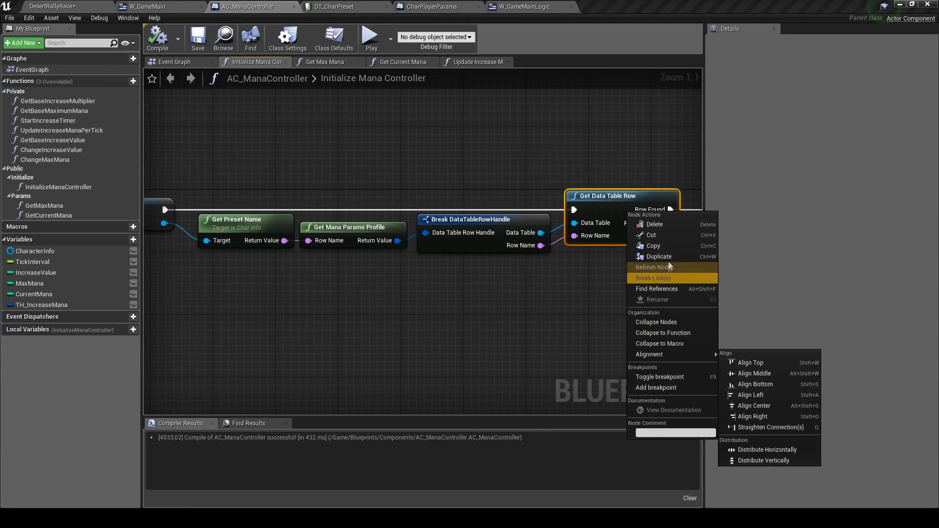
left_click(658, 377)
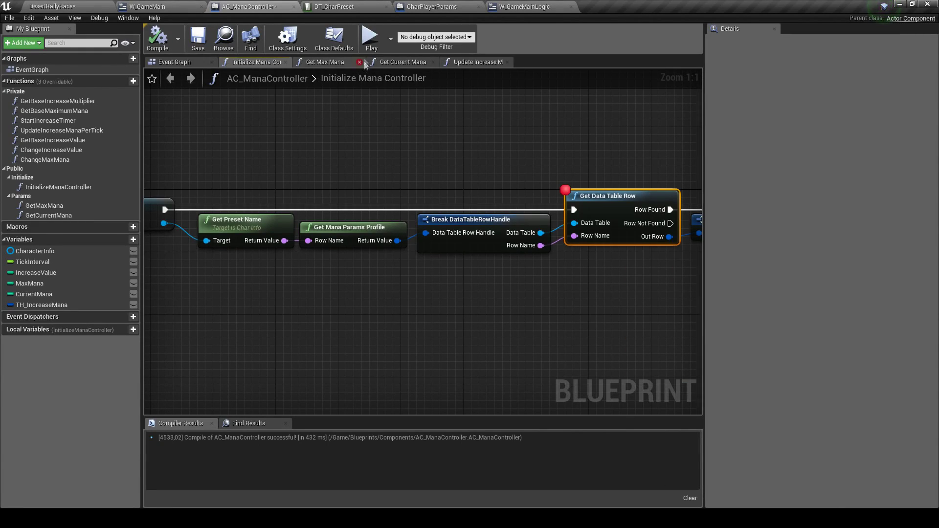
Play to the breakpoint, step over to SET, see Tick Interval at 0, and stop
left_click(370, 37)
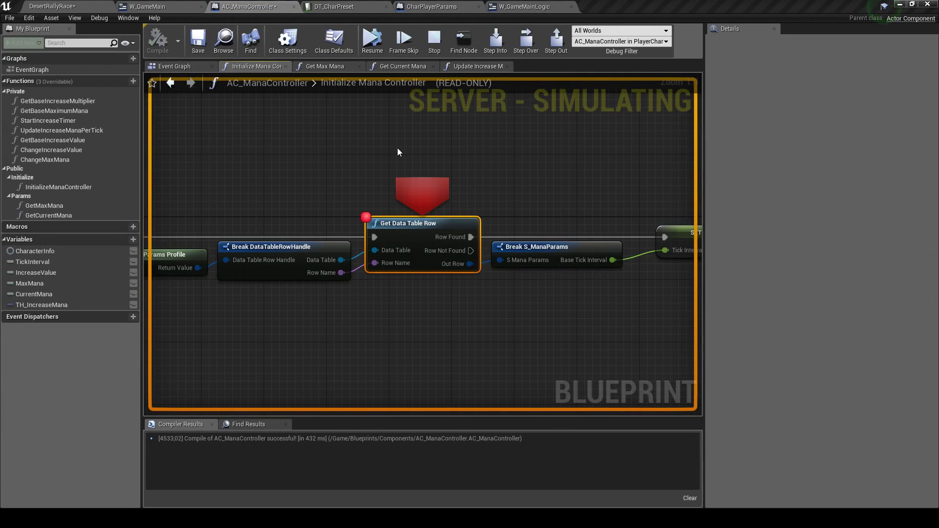
scroll(398, 152, "down", 1)
right_click_drag(382, 150, 256, 136)
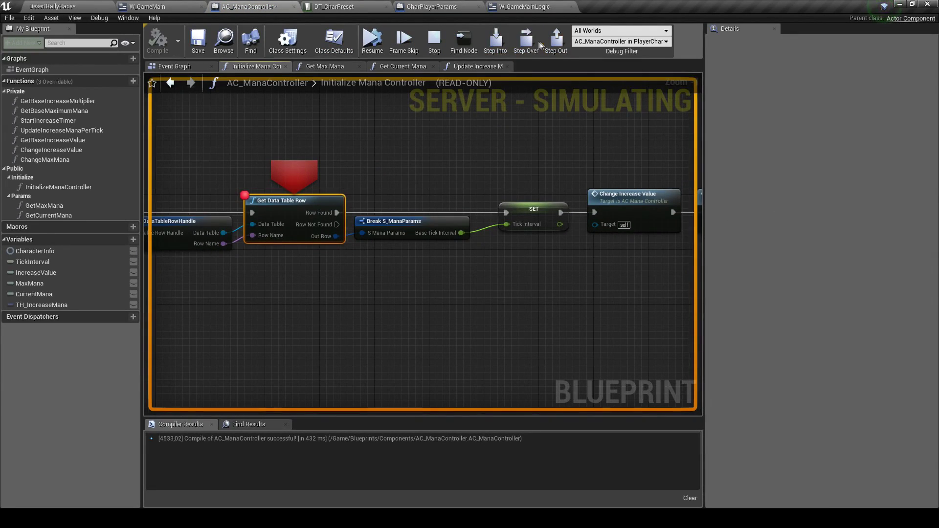
left_click(526, 39)
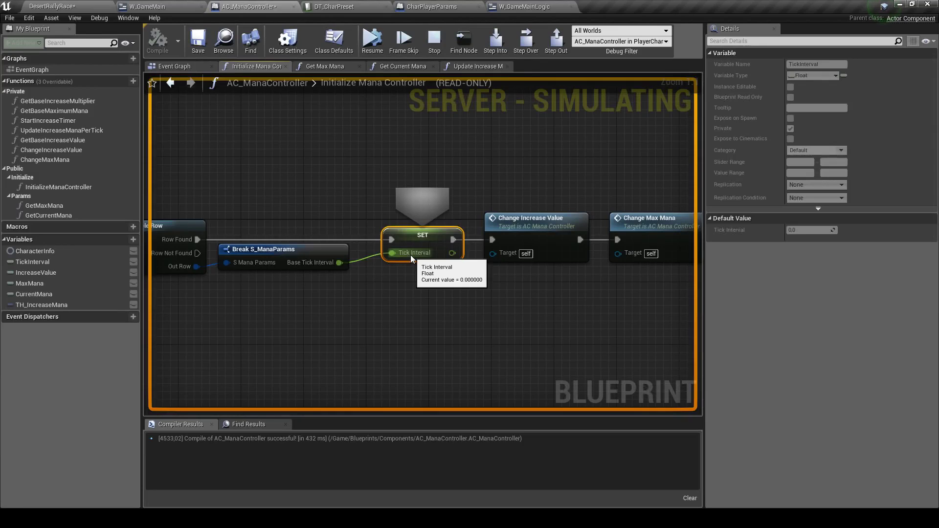
mouse_move(330, 265)
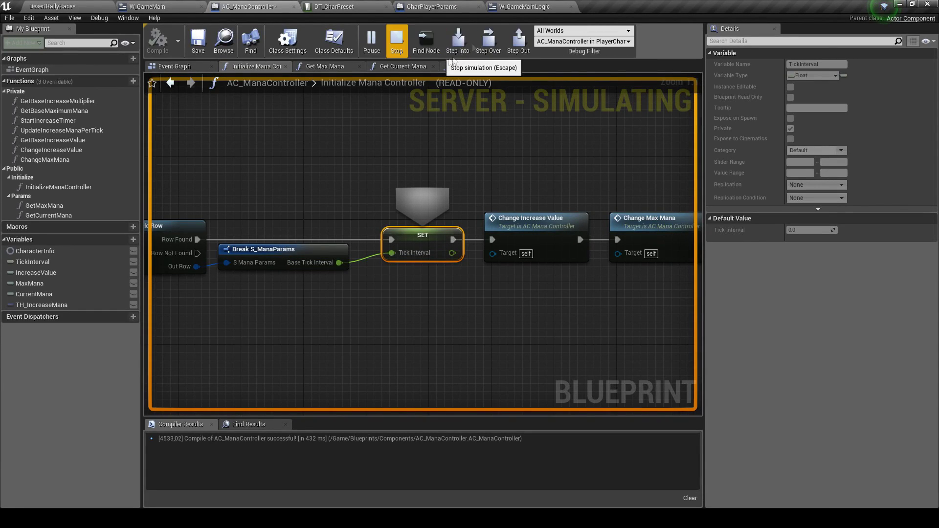
left_click(520, 4)
left_click(96, 6)
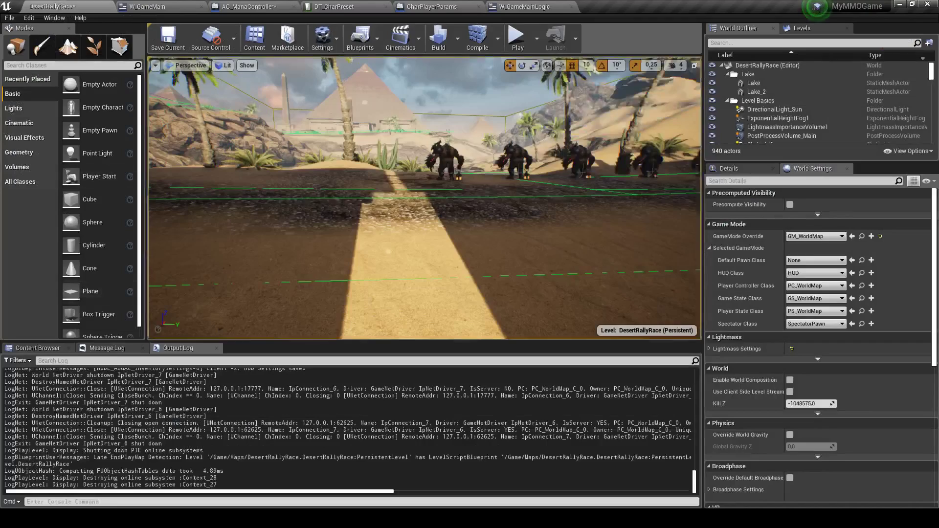
Review the S_ManaParams structure defaults in the Struct folder
left_click(49, 347)
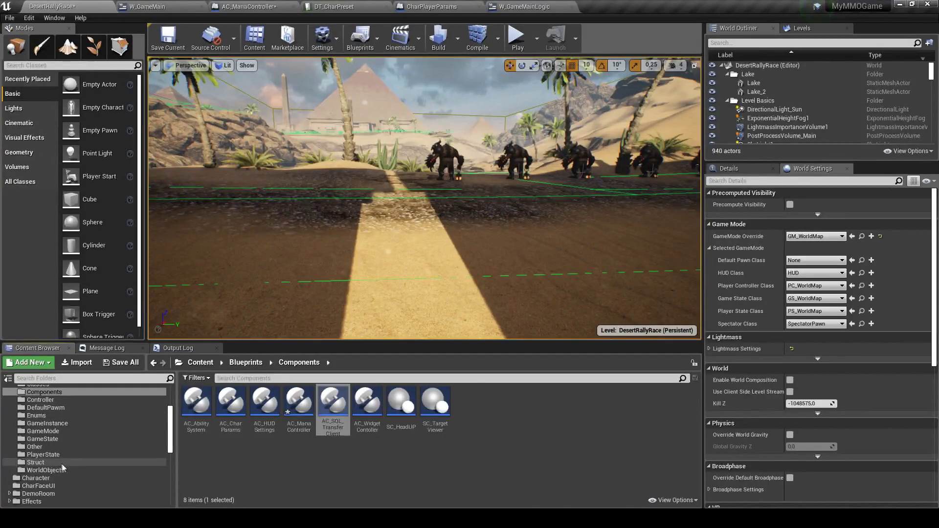
left_click(63, 464)
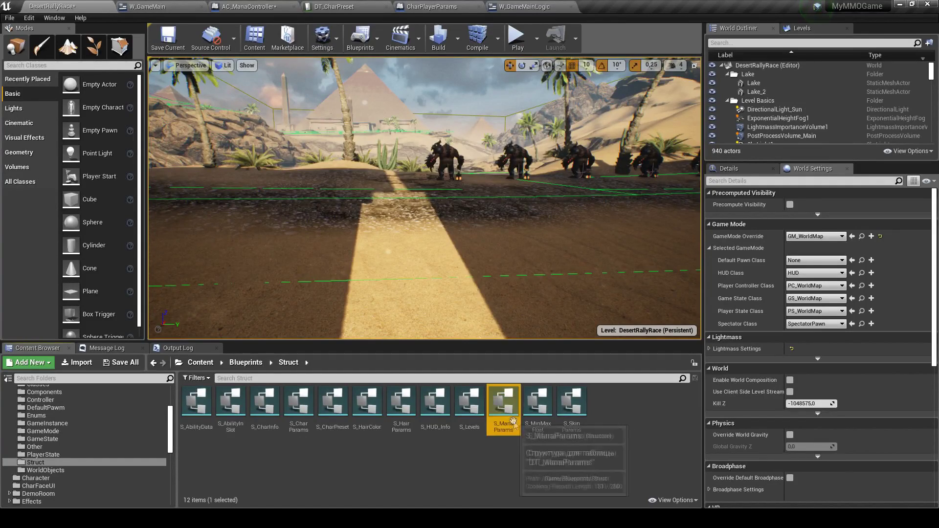
double_click(503, 404)
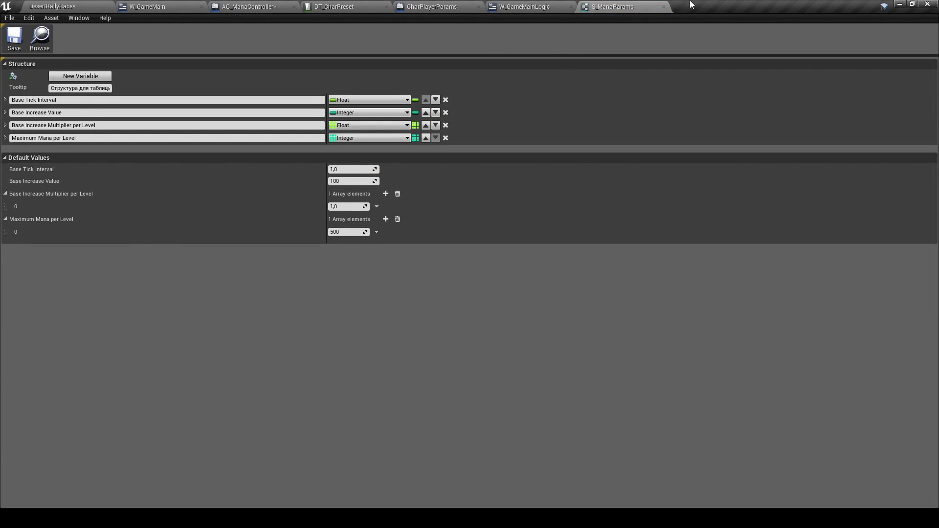
left_click(663, 6)
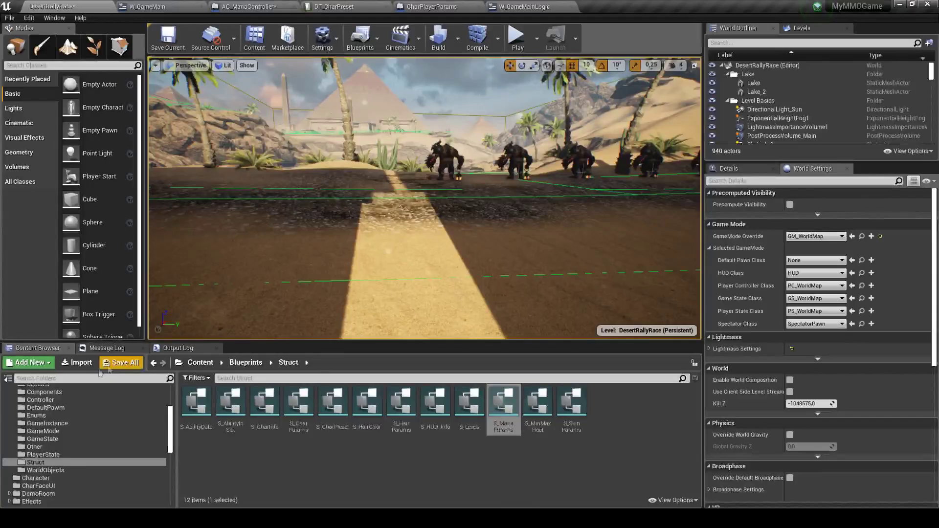
Check DT_ManaParams rows show Base Tick Interval 1.0, then return to AC_ManaController
scroll(66, 394, "up", 5)
left_click(66, 406)
left_click(267, 462)
double_click(298, 408)
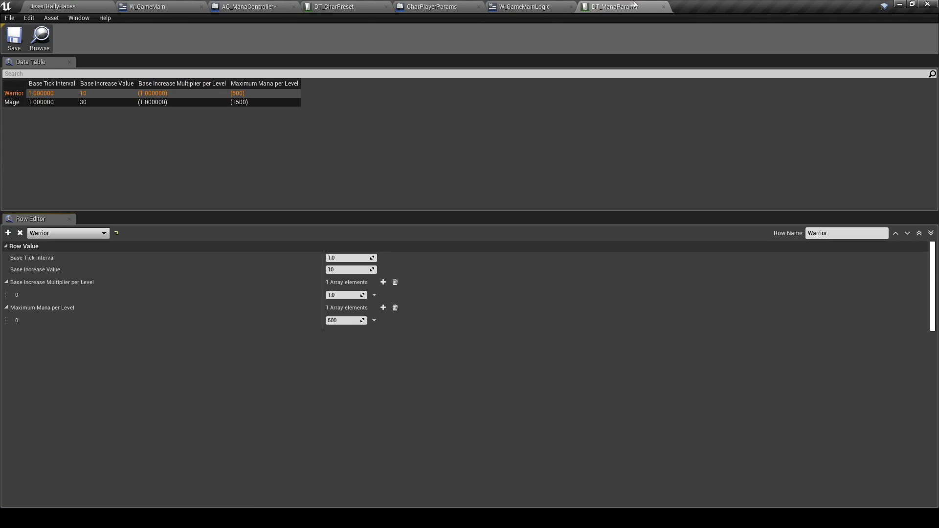
left_click(663, 7)
left_click(285, 6)
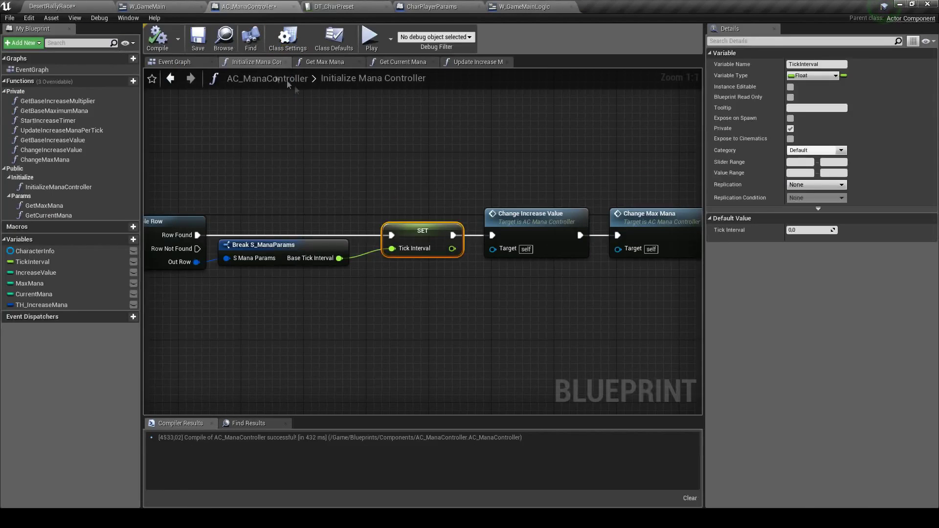
Debug-step from SET Tick Interval through Change Increase Value, Change Max Mana and Current Mana, then step out
left_click(370, 40)
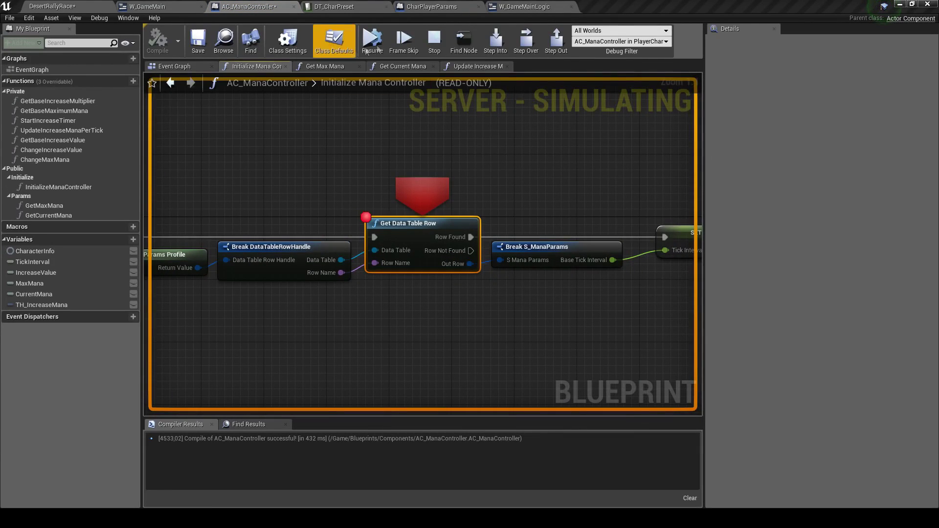
left_click(521, 42)
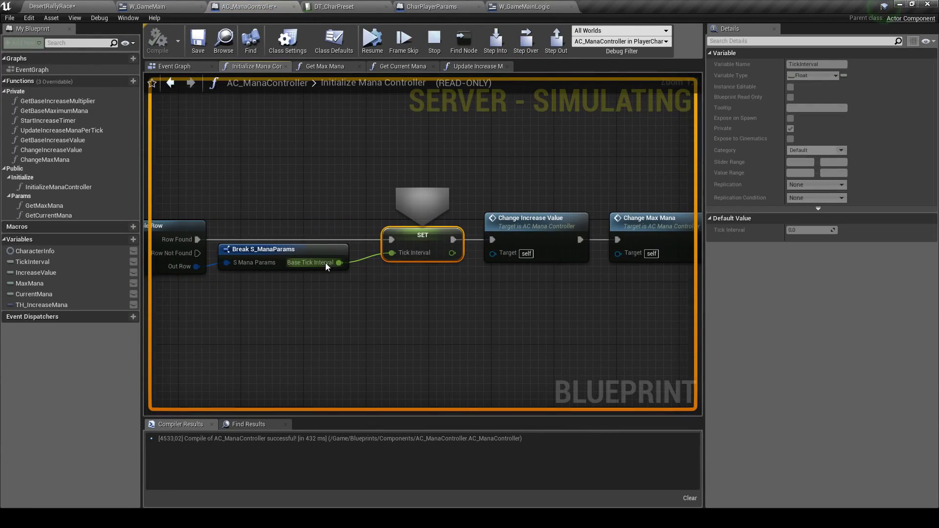
left_click(521, 46)
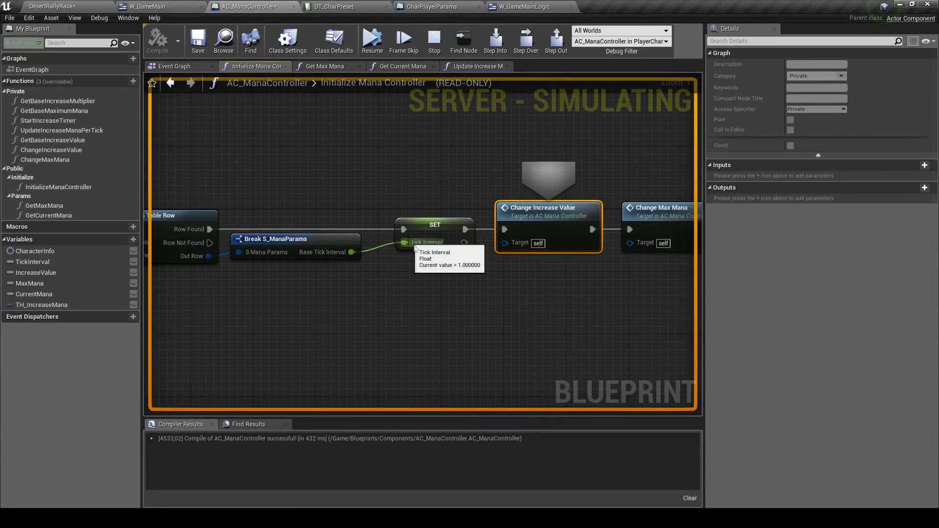
left_click(522, 45)
left_click(523, 40)
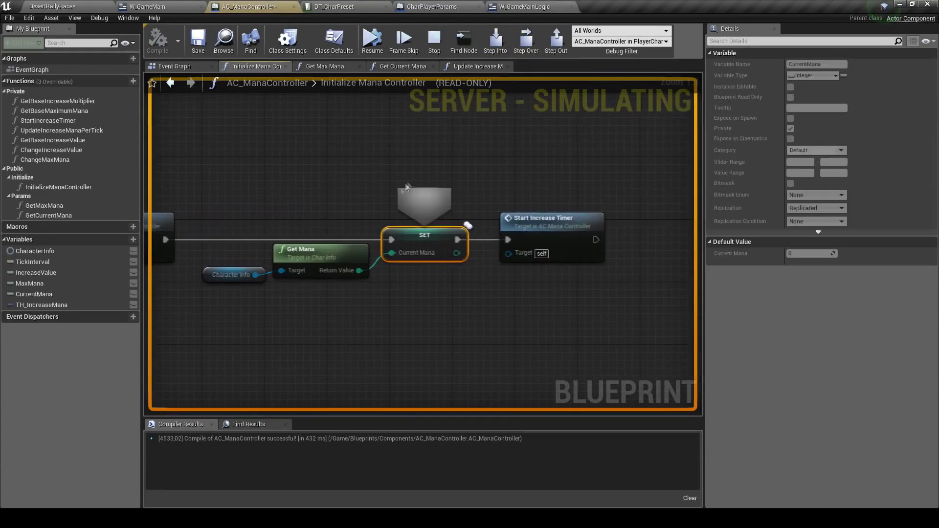
mouse_move(344, 274)
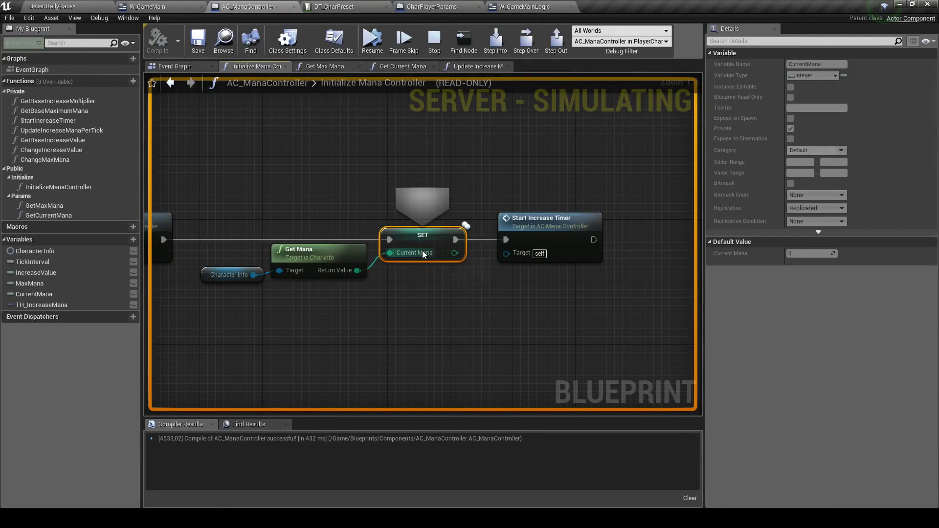
left_click(518, 42)
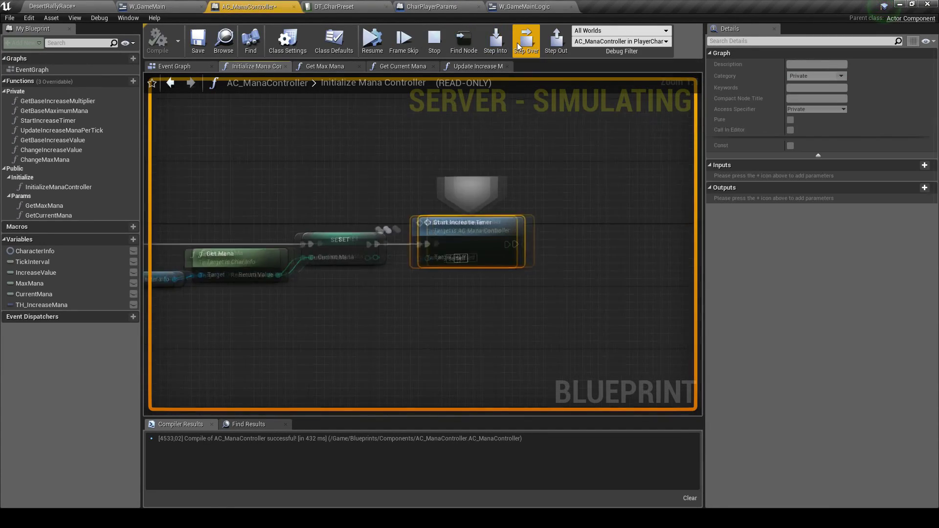
left_click(558, 42)
Restart the debug run and step again through Initialize Mana Controller into Start Increase Timer
right_click_drag(523, 172, 394, 159)
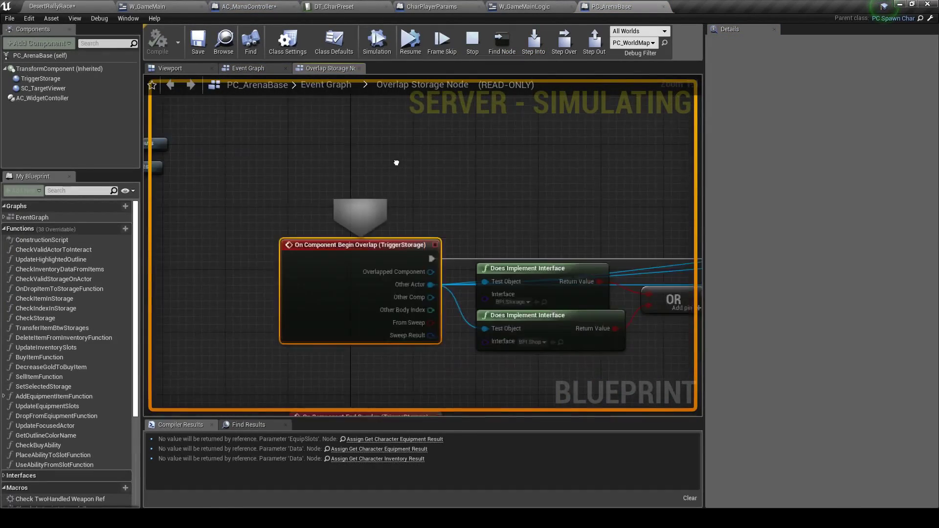
scroll(394, 160, "down", 1)
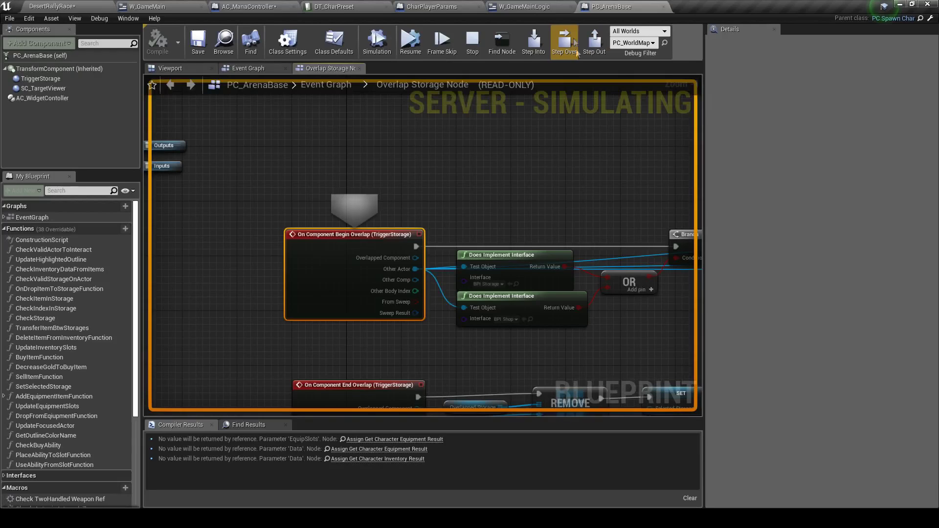
left_click(469, 45)
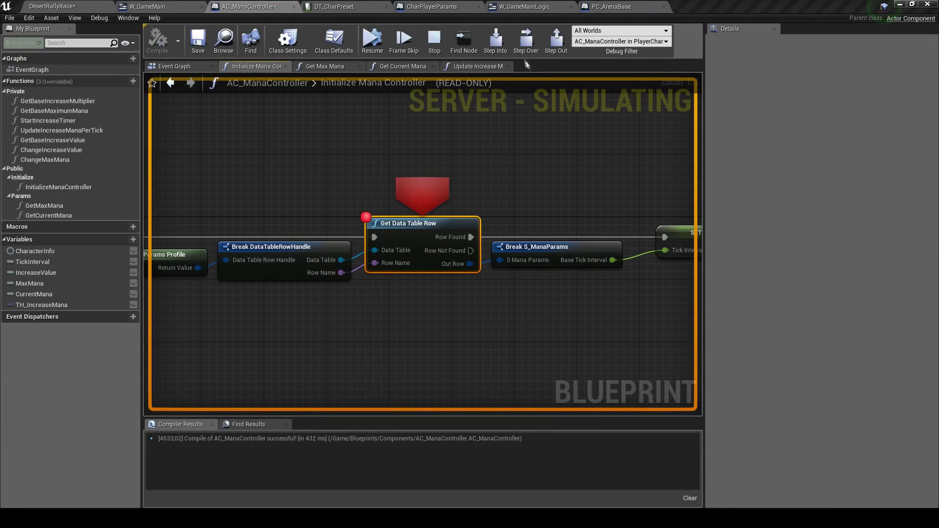
left_click(527, 47)
left_click(527, 46)
left_click(527, 46)
left_click(528, 48)
left_click(528, 49)
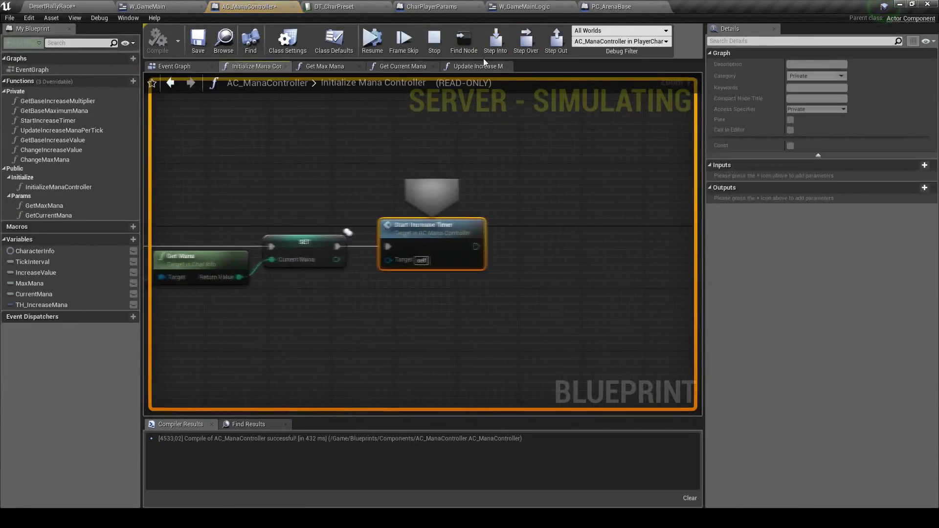
left_click(495, 44)
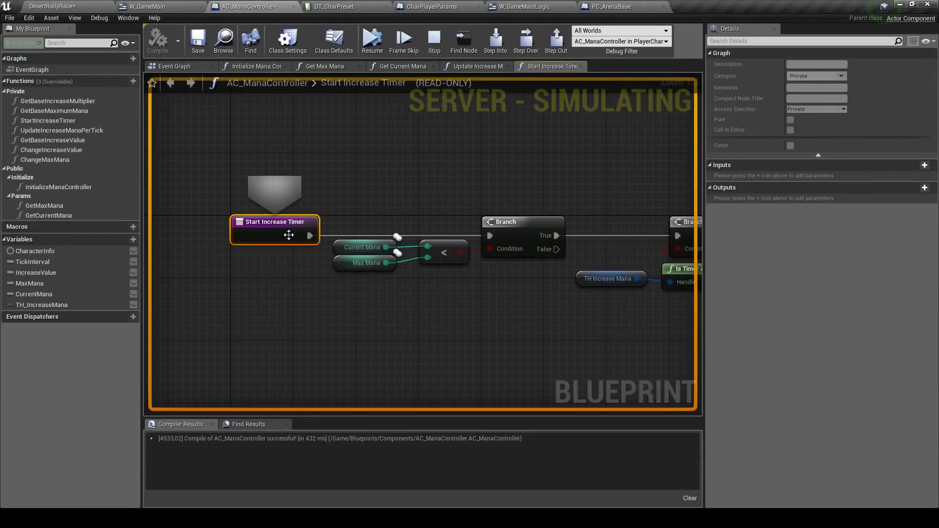
Step past both Branch checks to Set Timer by Function Name and the handle assignment, then stop
left_click(531, 52)
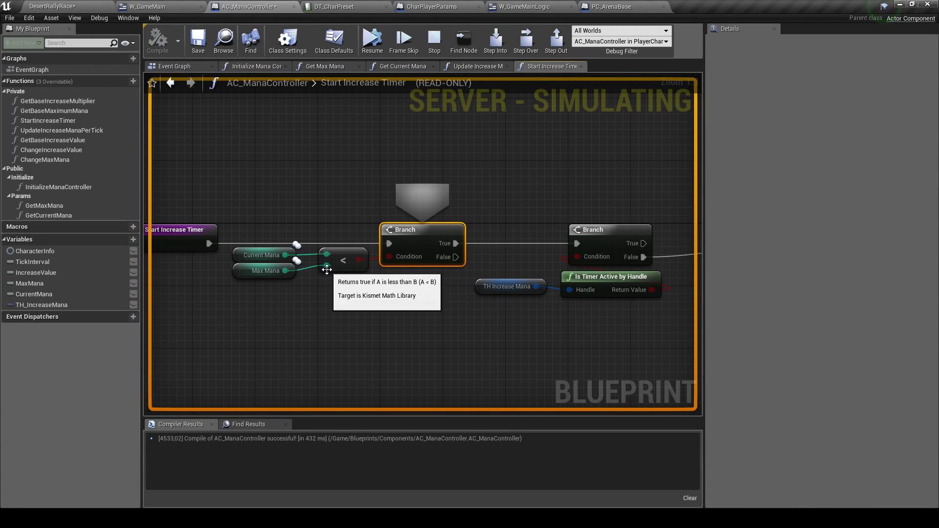
mouse_move(329, 266)
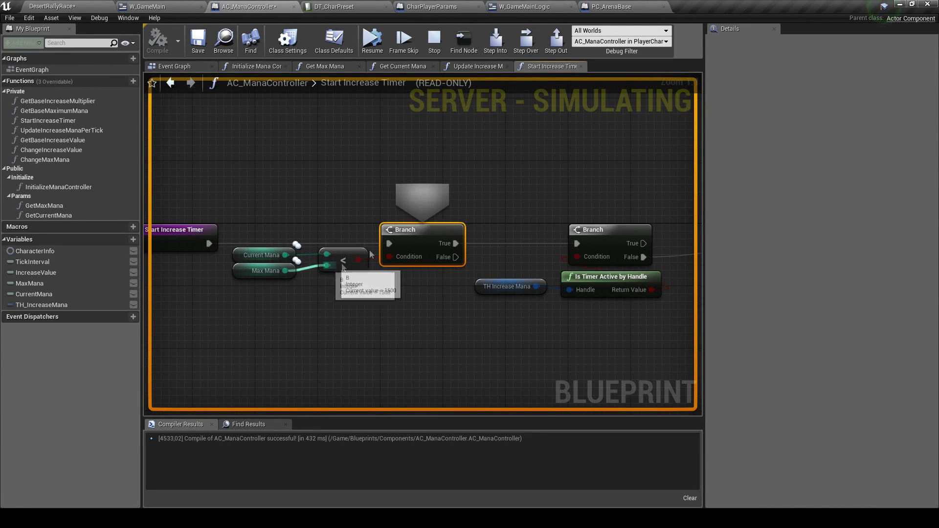
left_click(524, 45)
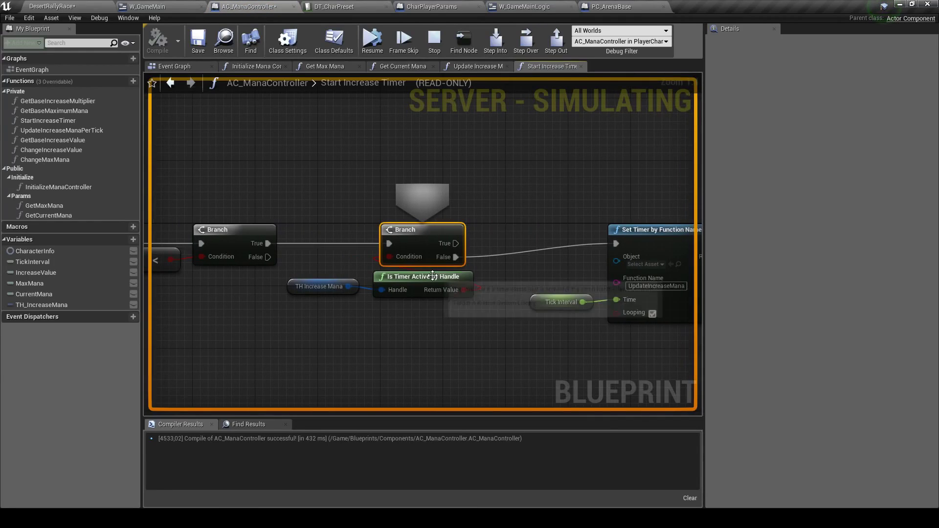
left_click(528, 38)
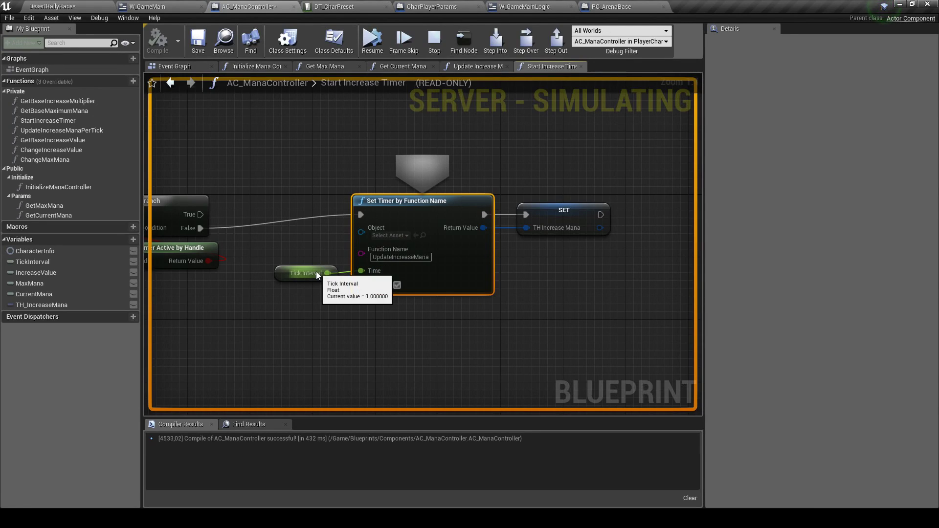
left_click(533, 49)
left_click(532, 46)
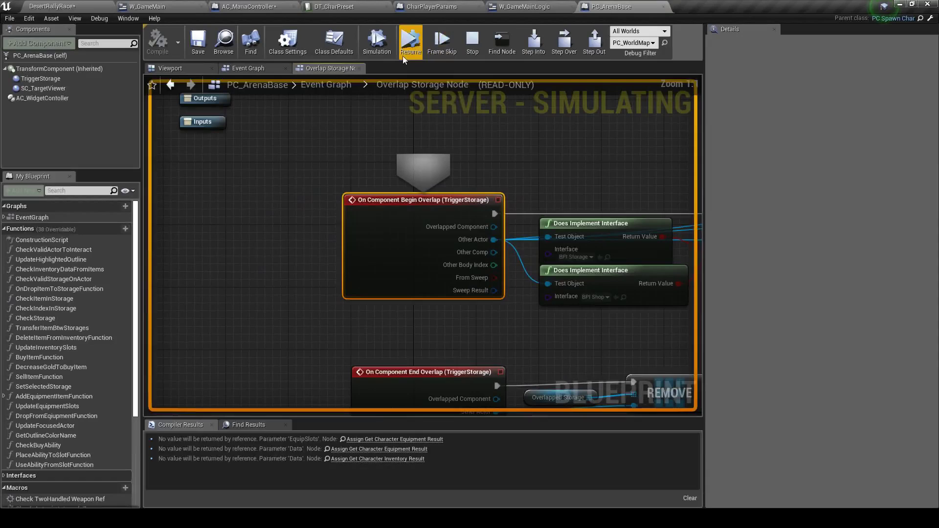
left_click(472, 44)
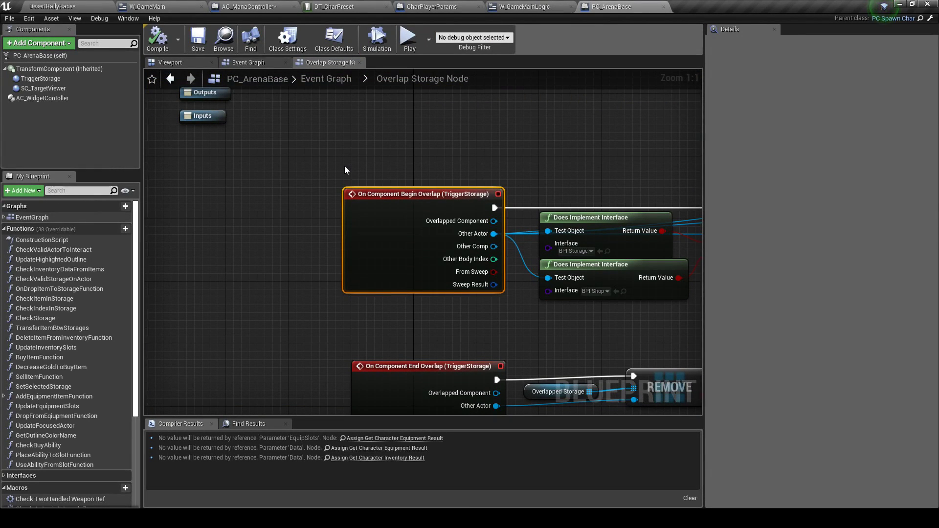
Go back to AC_ManaController's Initialize Mana Controller graph and inspect the Get Data Table Row node
left_click(514, 9)
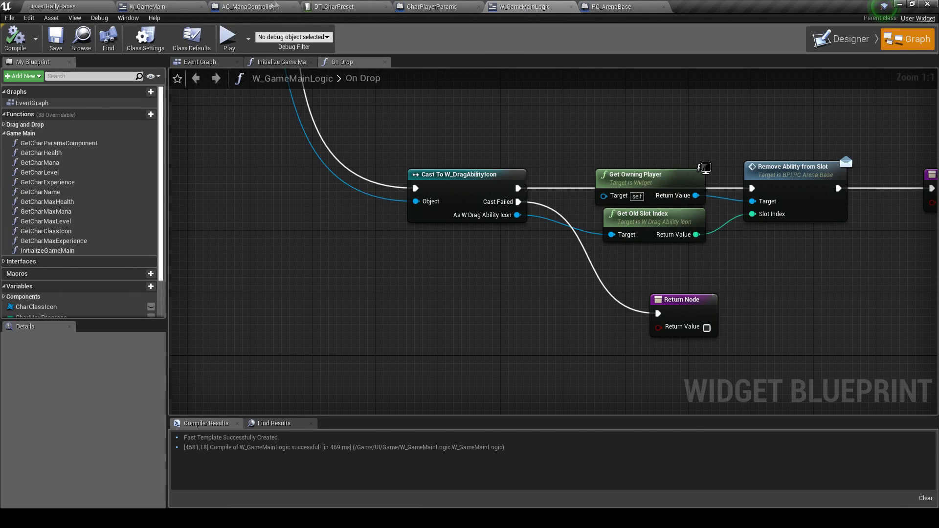
left_click(275, 6)
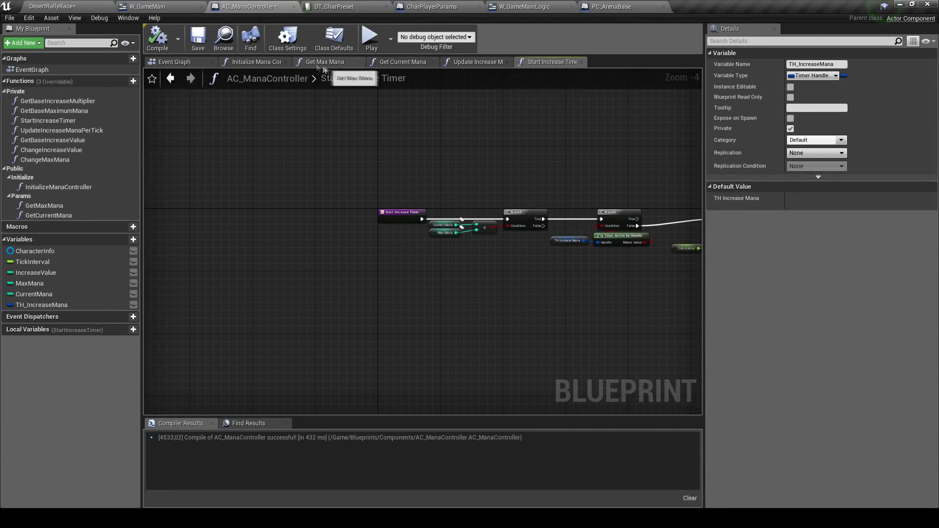
left_click(181, 66)
left_click(253, 63)
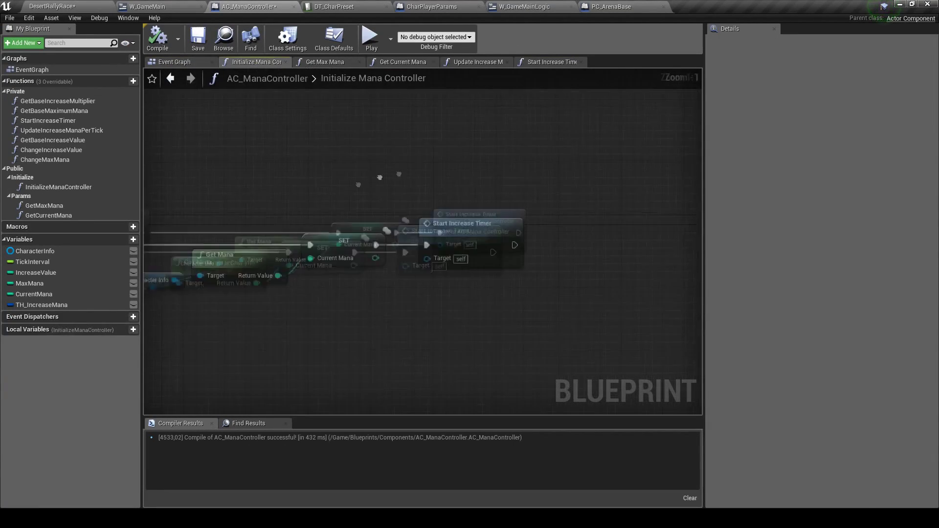
right_click(377, 173)
left_click(442, 348)
scroll(391, 210, "down", 3)
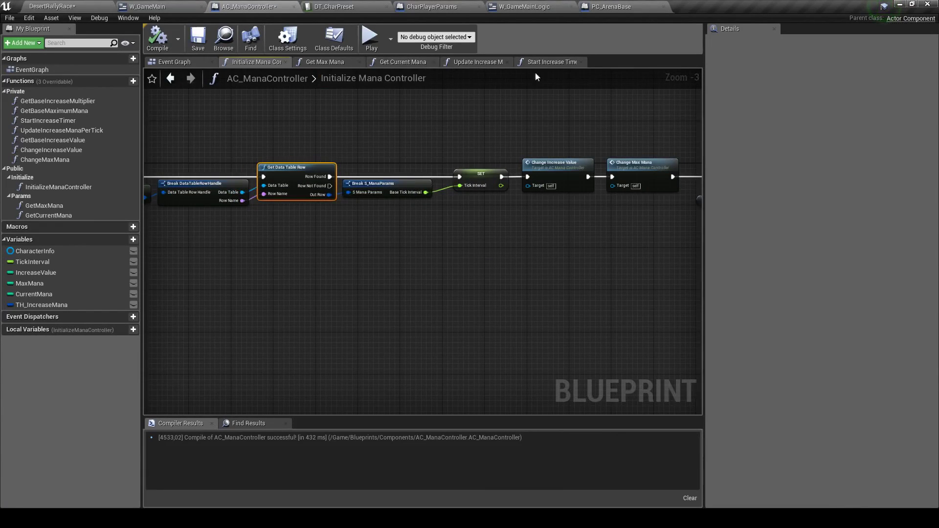
Set the Start Increase Timer Function Name to UpdateIncreaseManaPerTick and compile AC_ManaController
left_click(544, 62)
right_click_drag(594, 198, 370, 196)
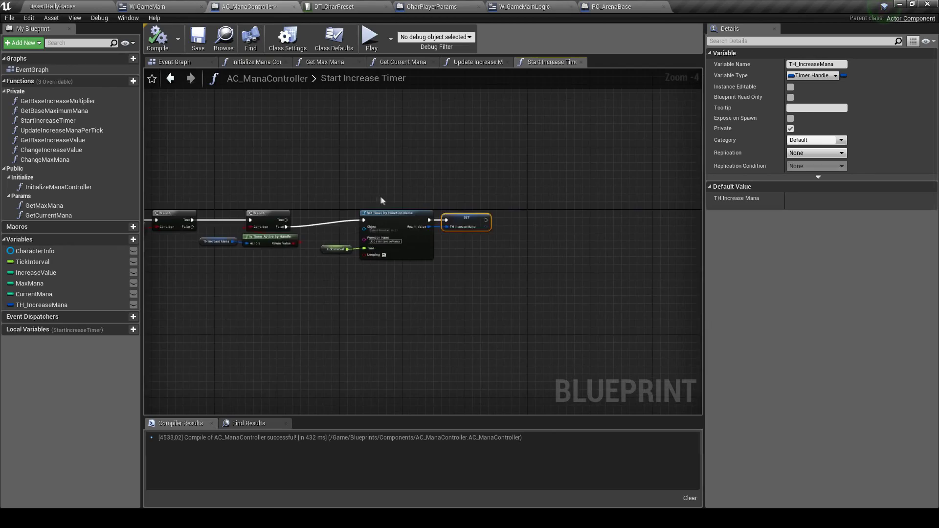
scroll(394, 228, "up", 4)
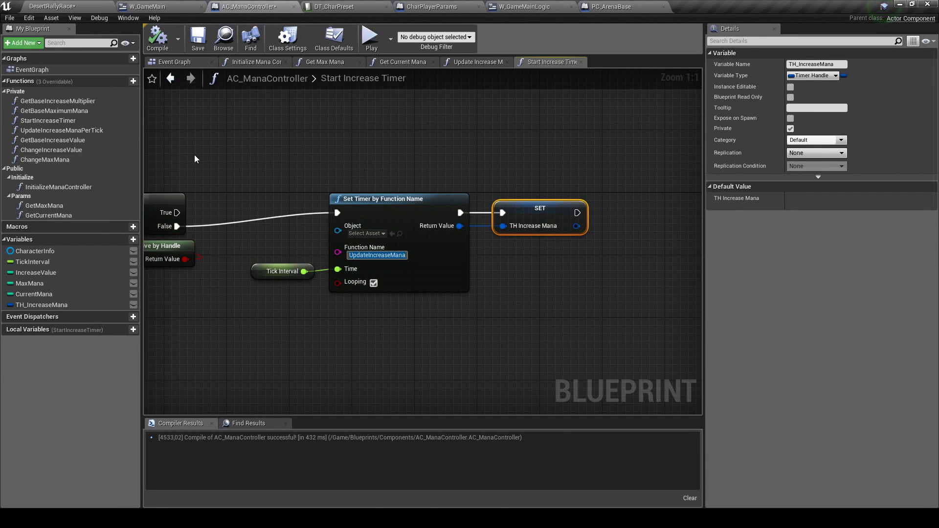
left_click(103, 130)
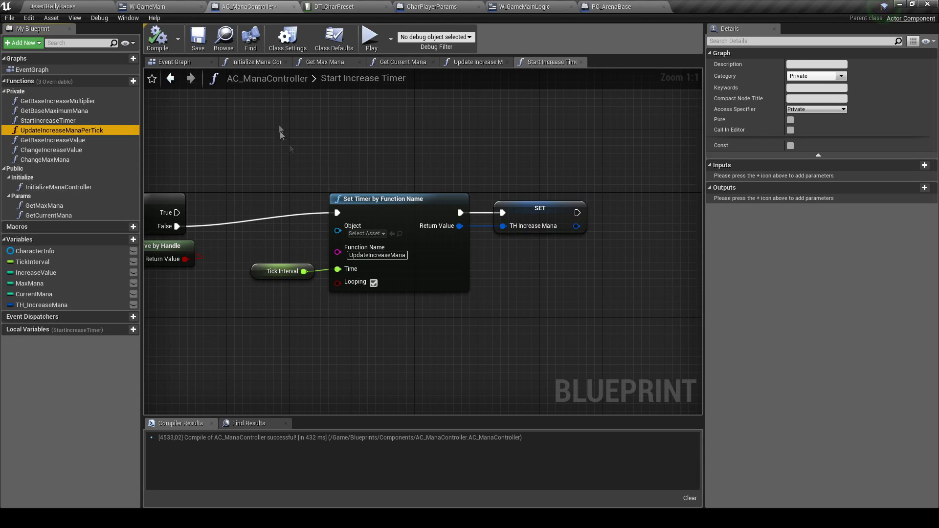
left_click(382, 255)
type("UpdateIncreaseManaPerTick")
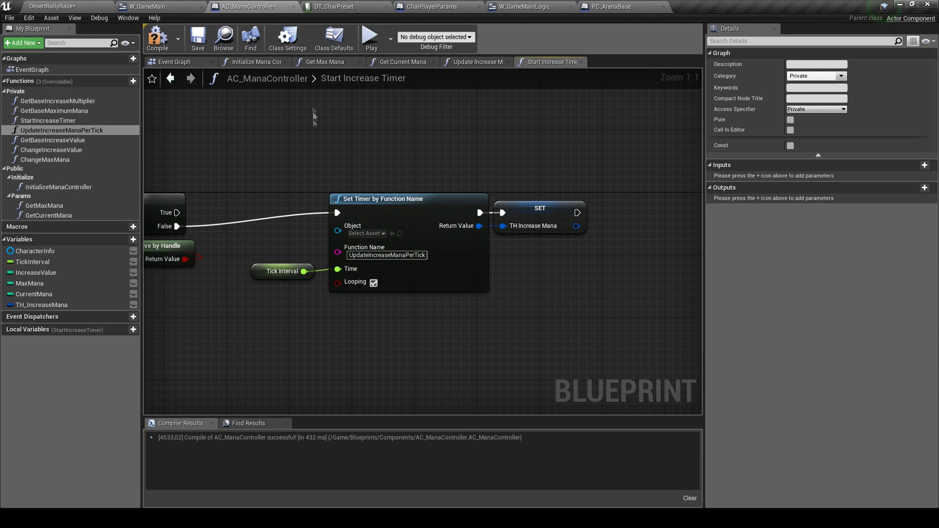
left_click(168, 41)
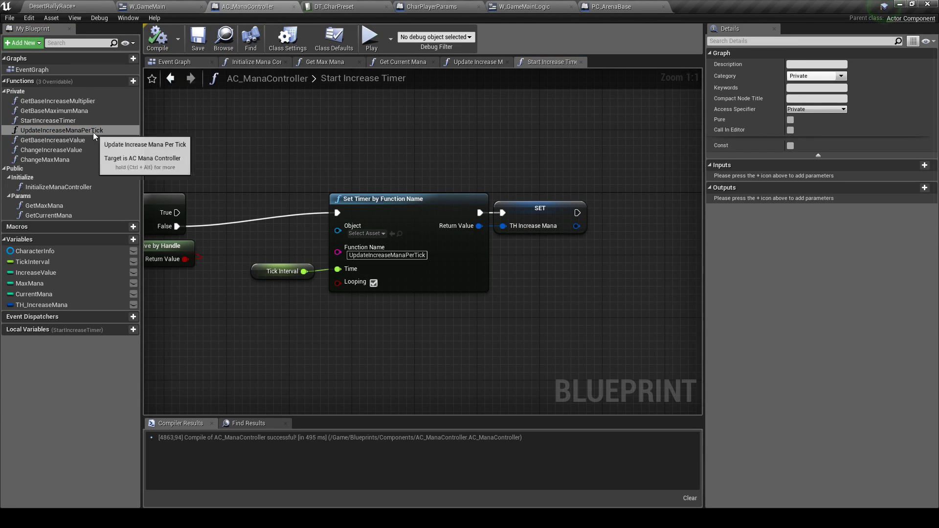
Review Set Current Mana and timer clearing in UpdateIncreaseManaPerTick, then return to DesertRallyRace
double_click(74, 130)
right_click_drag(511, 240, 393, 153)
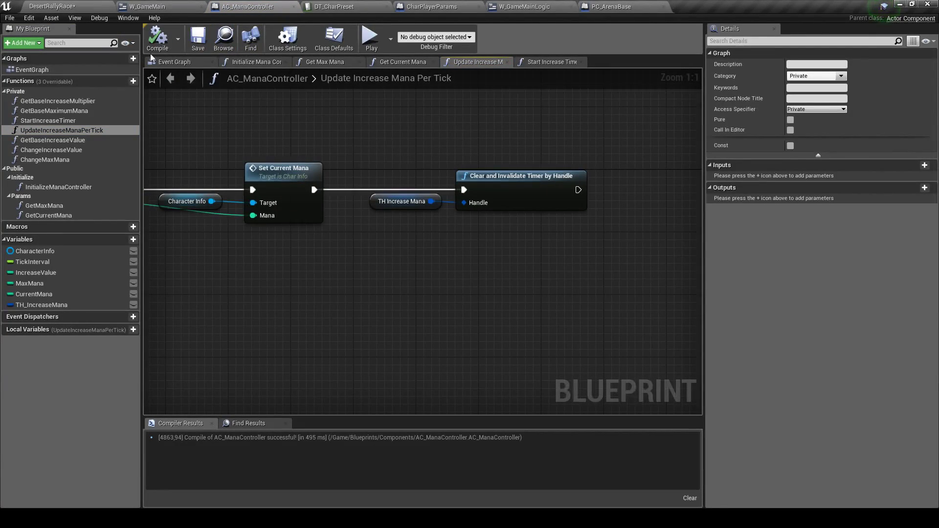
left_click(58, 6)
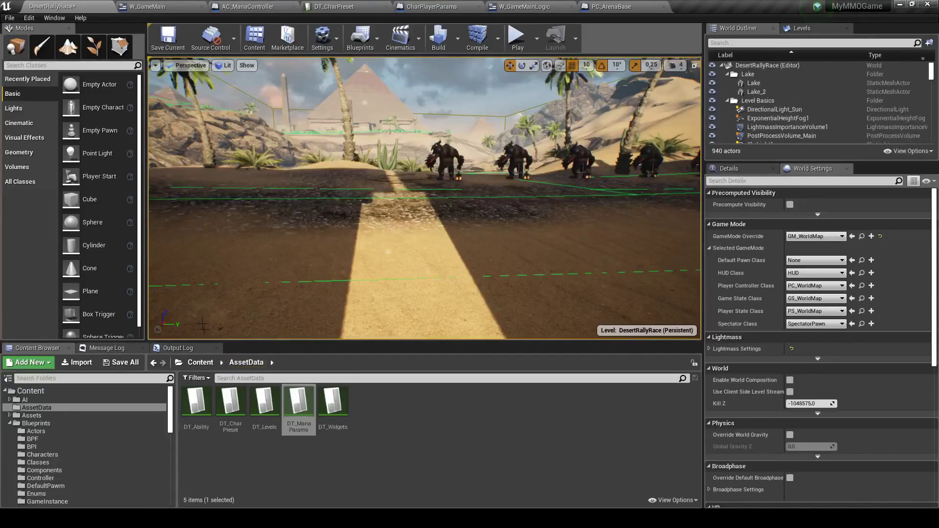
Clear the Output Log
left_click(178, 347)
right_click(277, 386)
left_click(299, 415)
Play the level, run the character toward the creatures, then stop the session
left_click(519, 44)
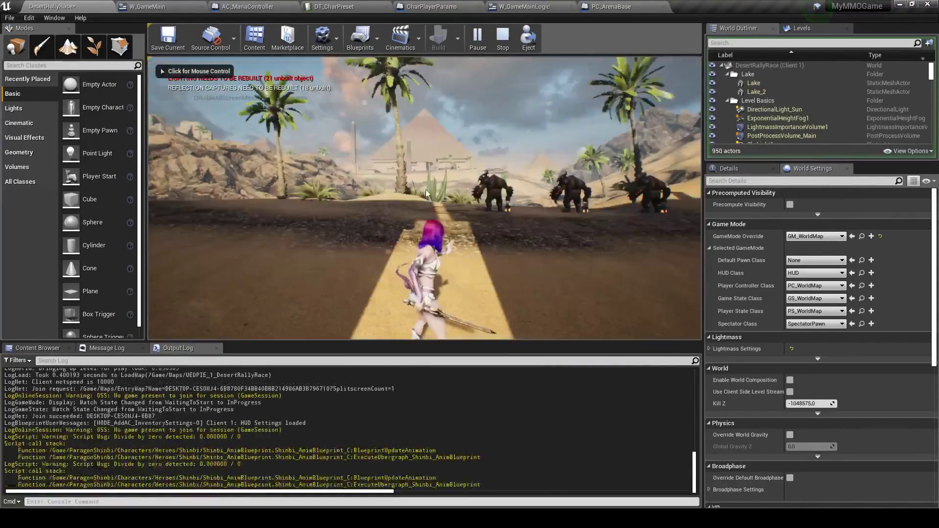
right_click_drag(433, 198, 470, 197)
key("w")
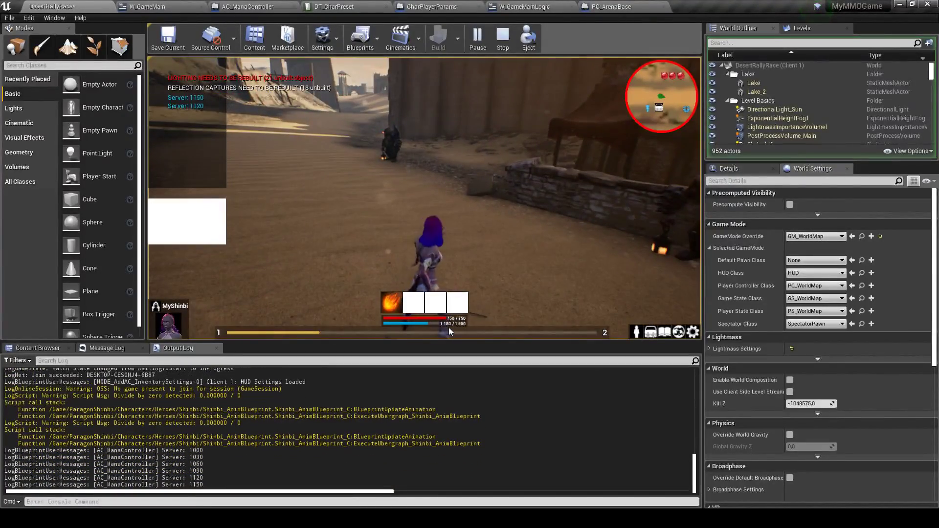
right_click_drag(449, 332, 494, 332)
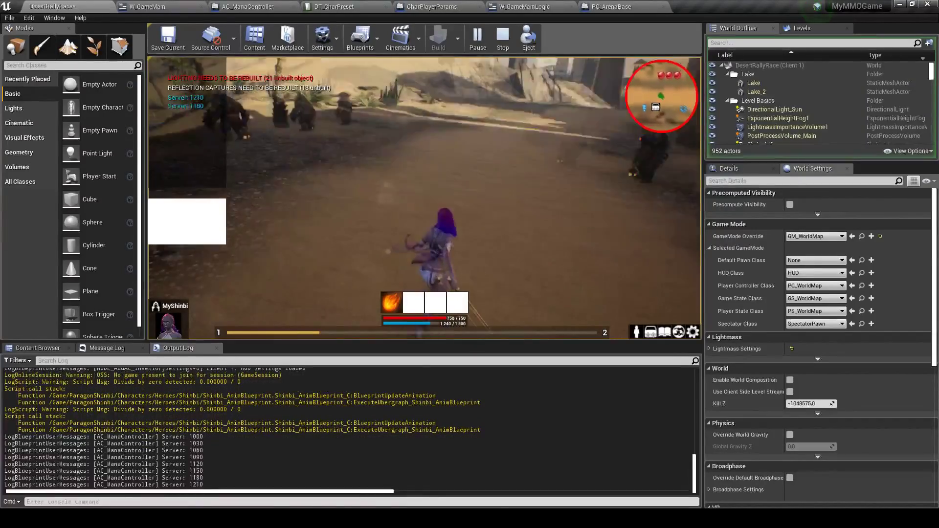
right_click_drag(466, 204, 465, 205)
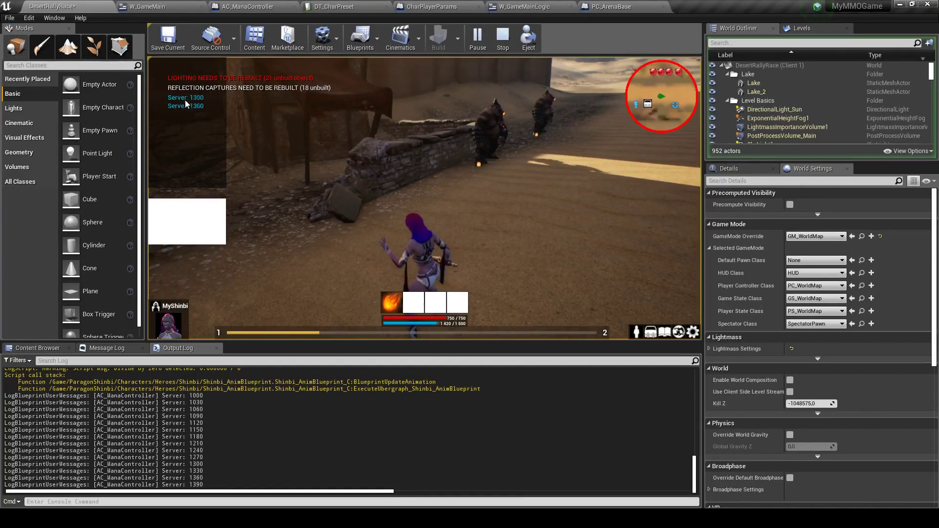
right_click_drag(270, 180, 270, 180)
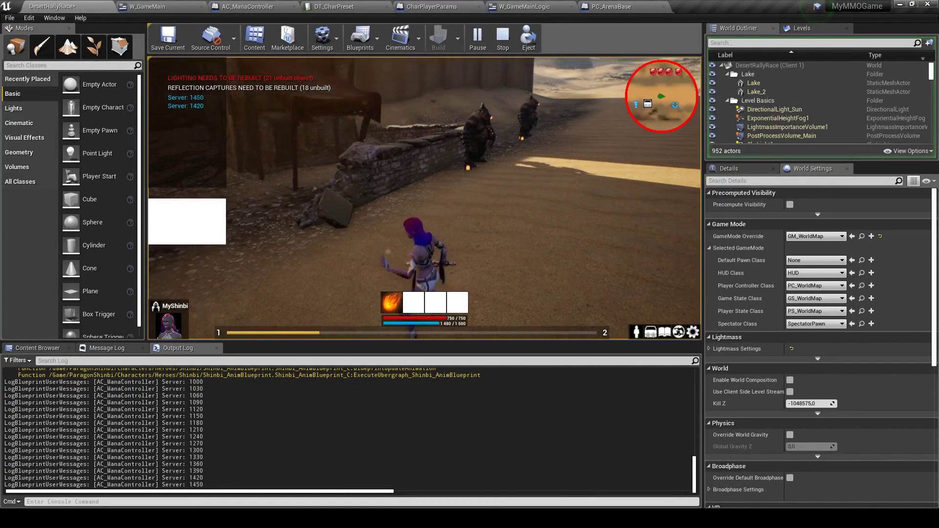
key("w")
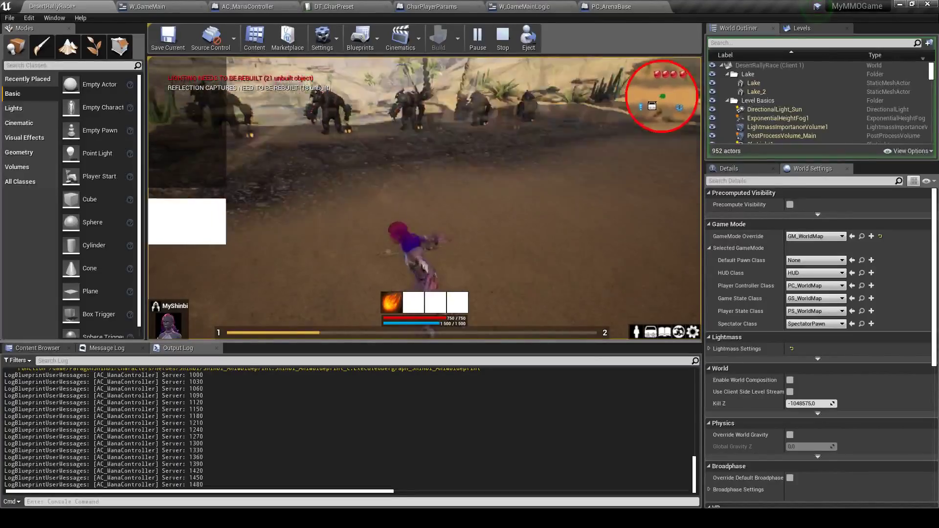
key("Escape")
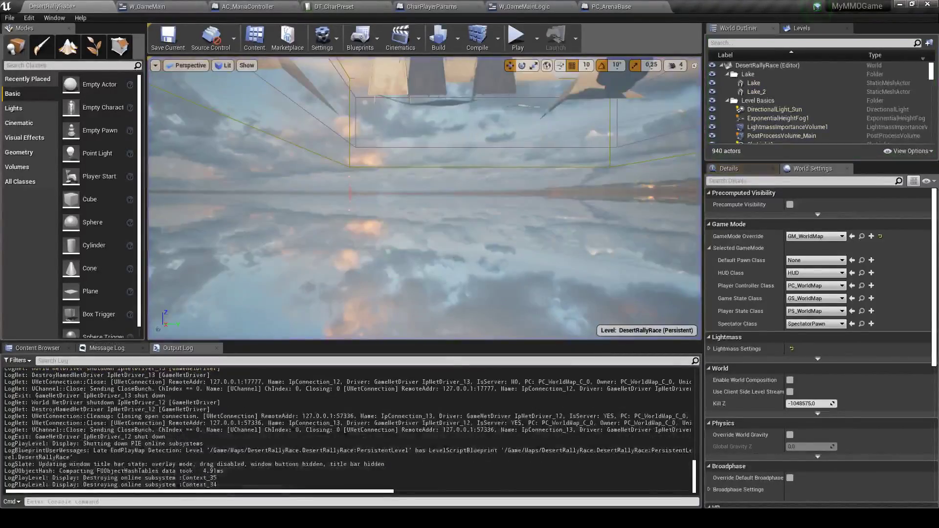
Look over PC_ArenaBase and CharPlayerParams, nudging the Get Controller node right
left_click(635, 6)
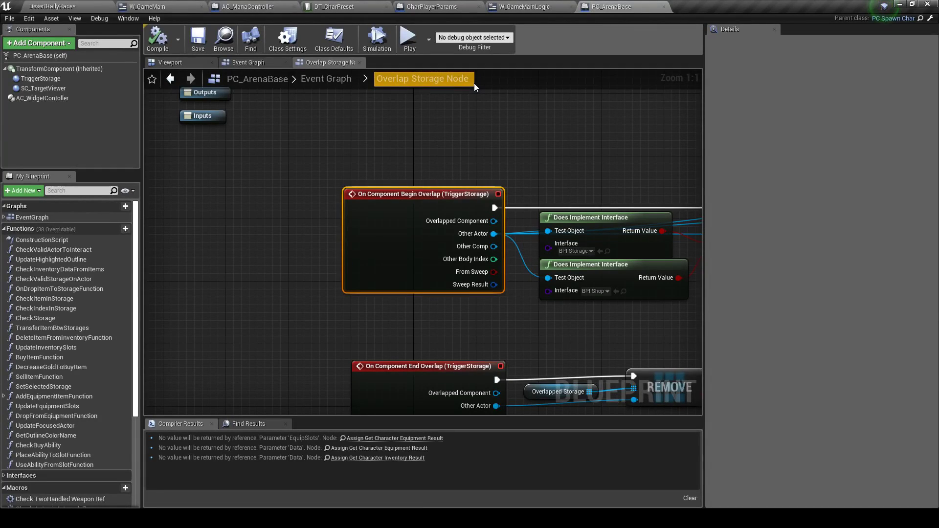
left_click(663, 6)
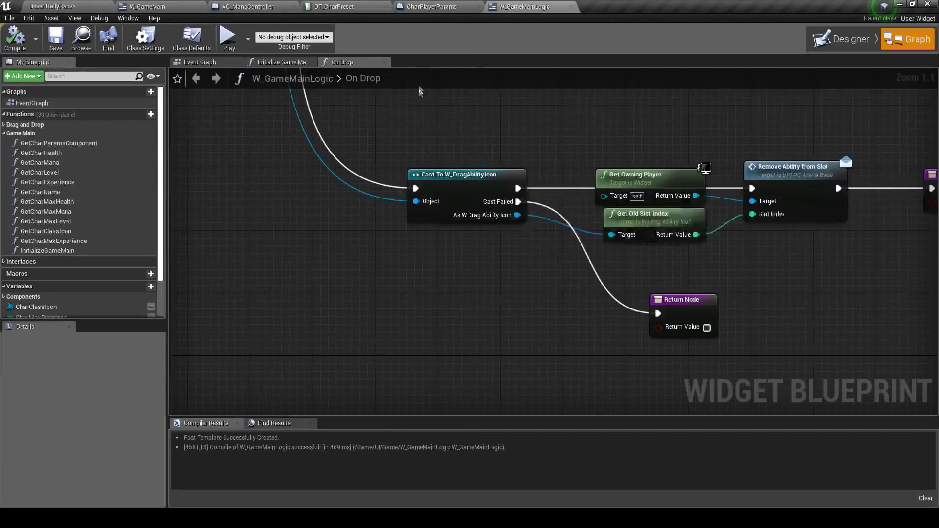
scroll(337, 276, "down", 5)
right_click_drag(337, 276, 443, 247)
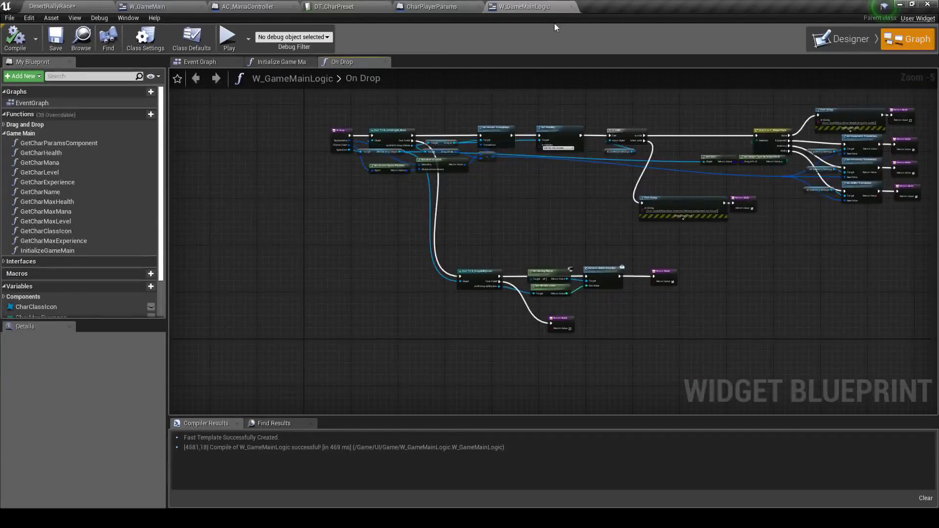
left_click(431, 7)
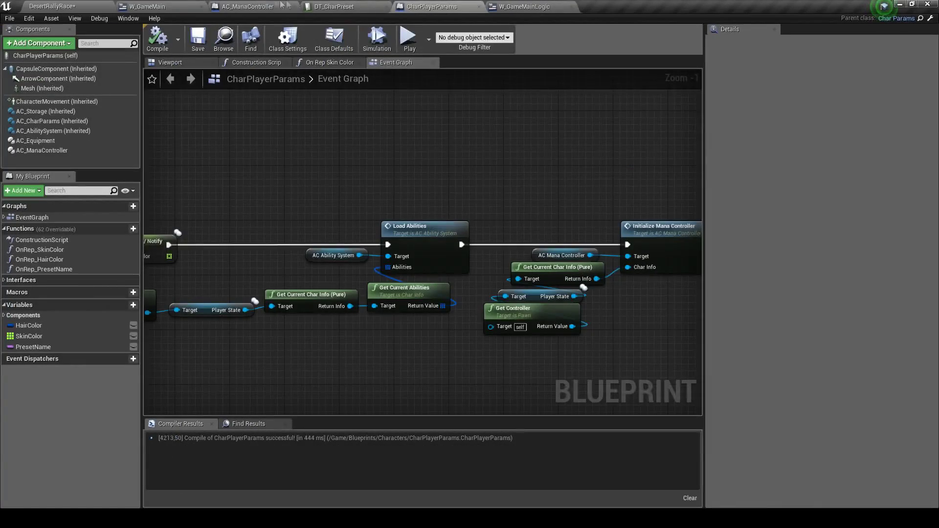
scroll(331, 134, "down", 2)
scroll(360, 225, "up", 3)
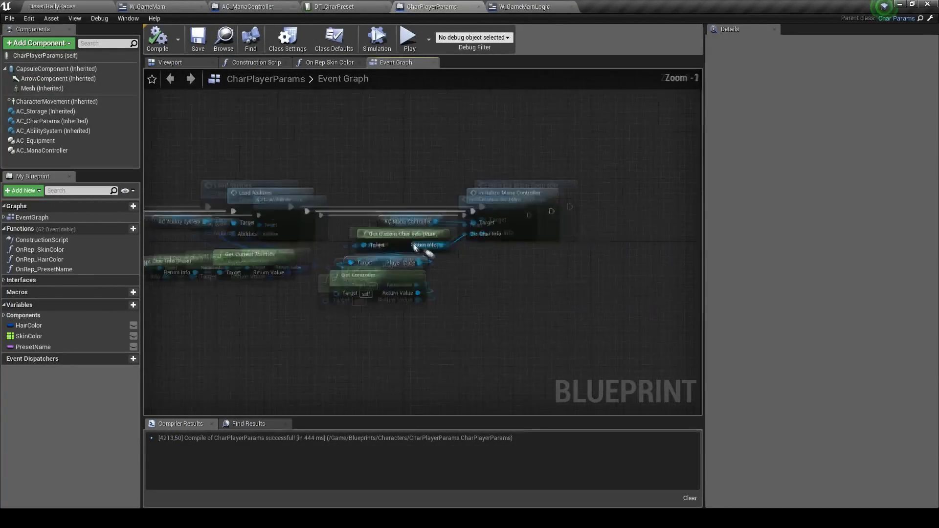
left_click_drag(339, 285, 372, 282)
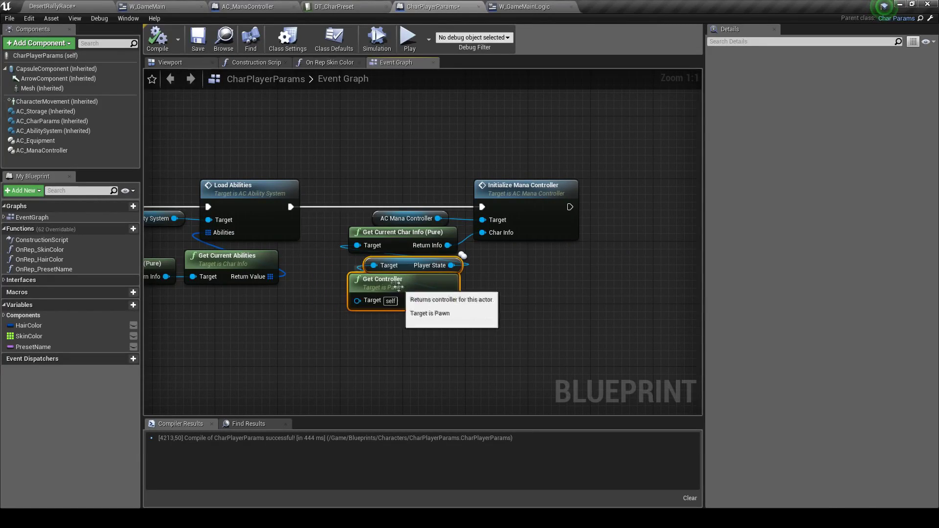
left_click(223, 40)
left_click(200, 43)
left_click(430, 6)
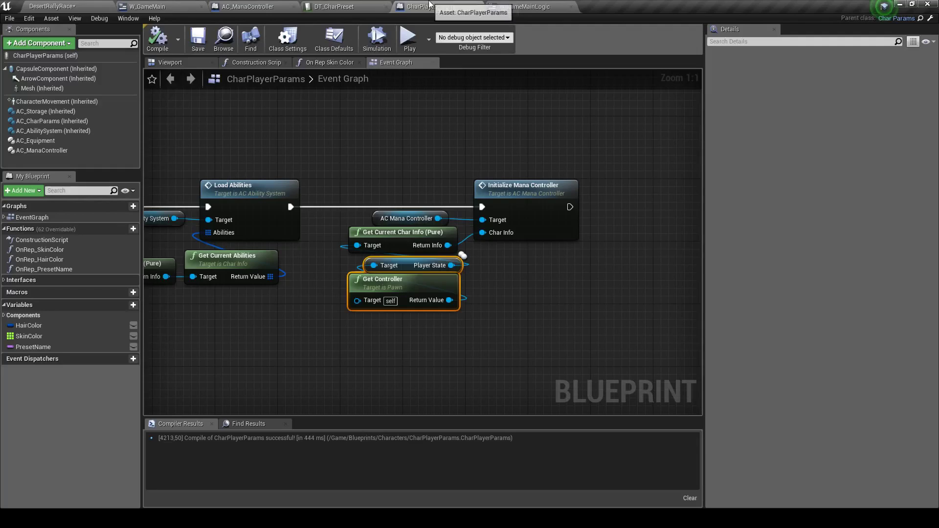
Move the Get Char Max Mana and ToText nodes in W_GameMain and save it
left_click(248, 6)
left_click(147, 7)
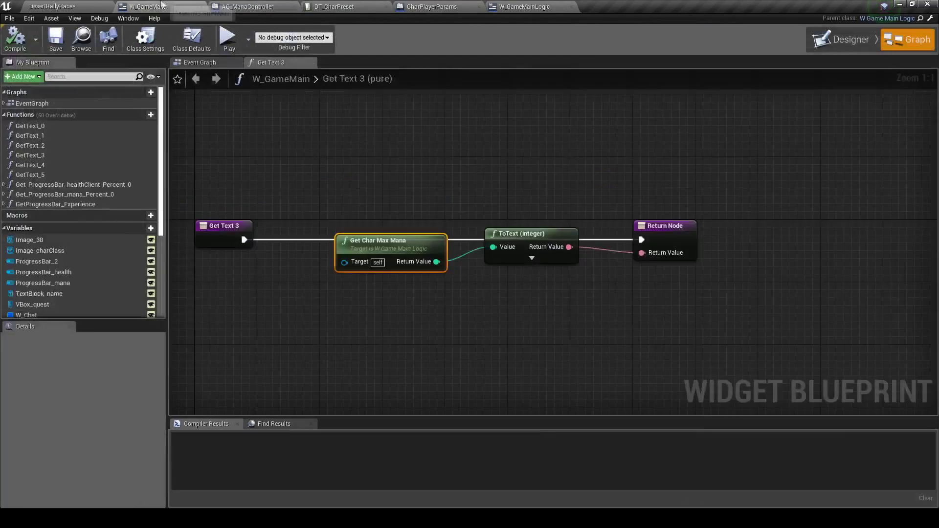
mouse_move(385, 189)
left_mouse_down()
mouse_move(604, 257)
mouse_move(591, 268)
left_mouse_up()
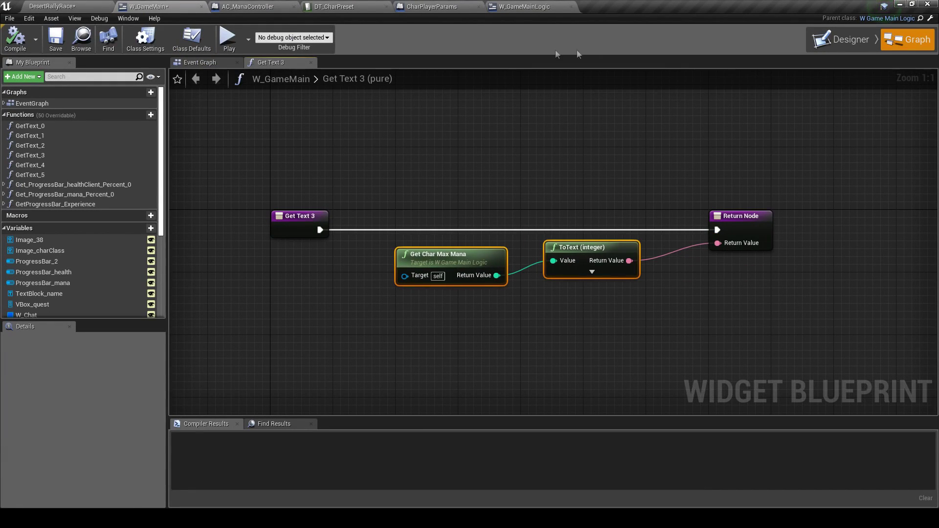
key("ctrl+s")
left_click(839, 44)
scroll(497, 260, "up", 5)
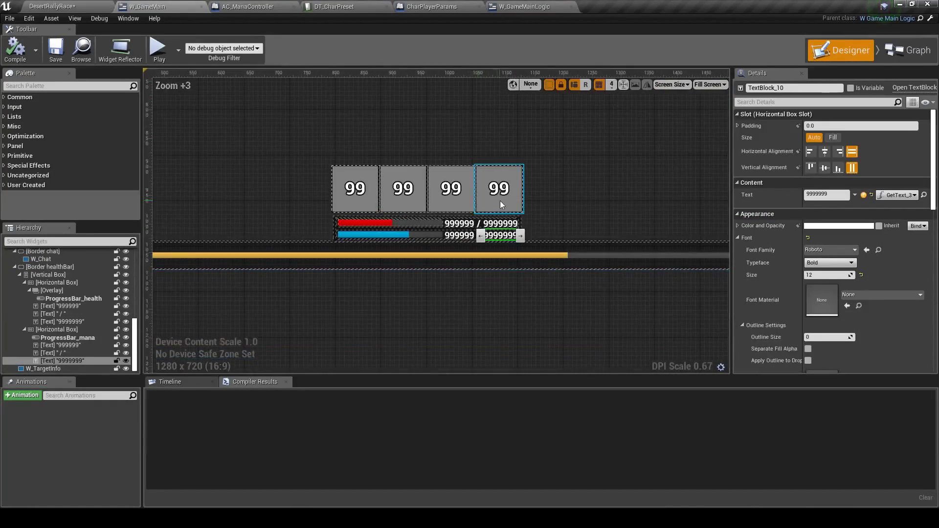
Delete Print String from Update Increase Mana Per Tick, wire the entry to SET, and compile
left_click(264, 6)
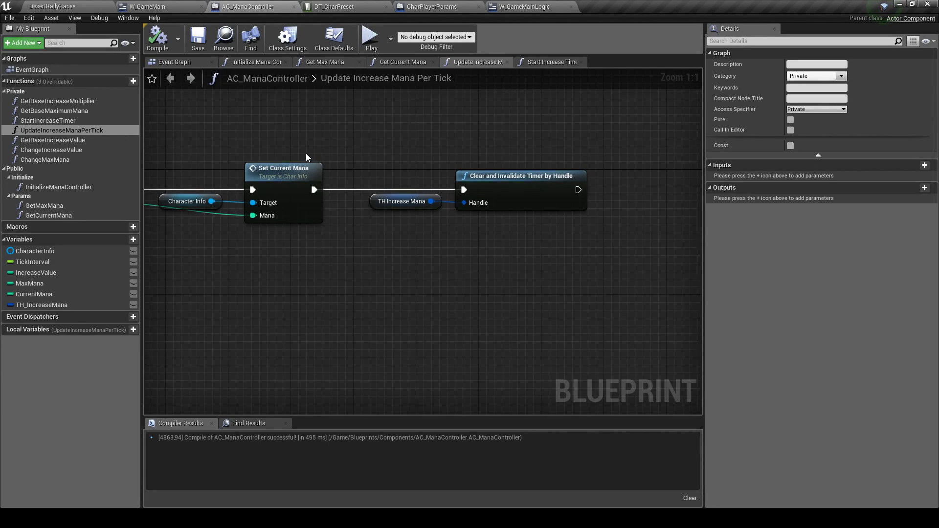
scroll(336, 170, "down", 1)
right_click_drag(335, 170, 500, 159)
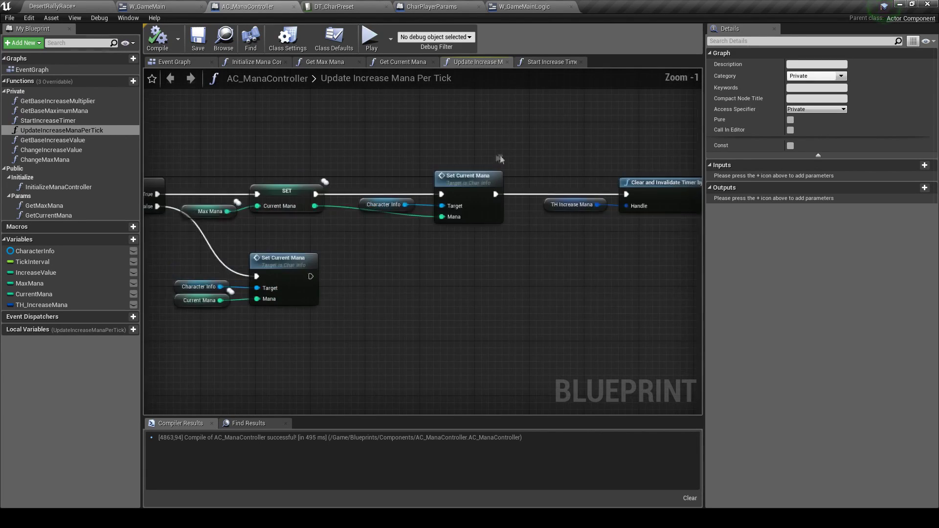
scroll(497, 162, "down", 3)
scroll(174, 120, "up", 5)
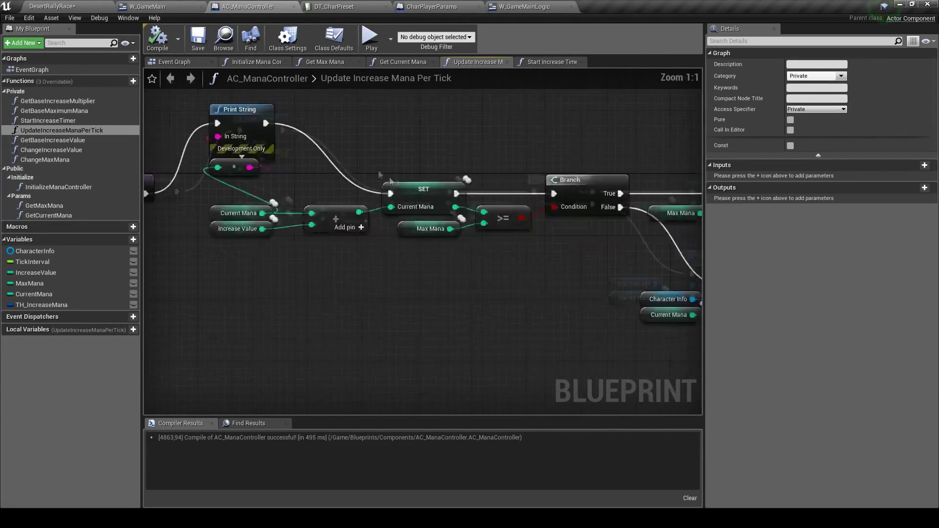
left_click_drag(174, 120, 285, 178)
right_click_drag(286, 178, 382, 169)
key("Delete")
left_click_drag(242, 185, 503, 183)
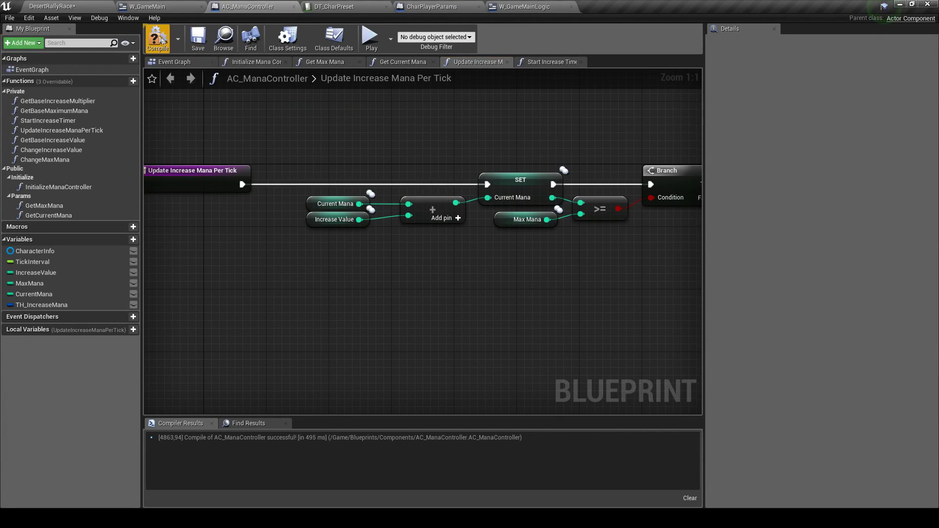
key("F7")
Add a new function to AC_ManaController
right_click_drag(254, 145, 368, 165)
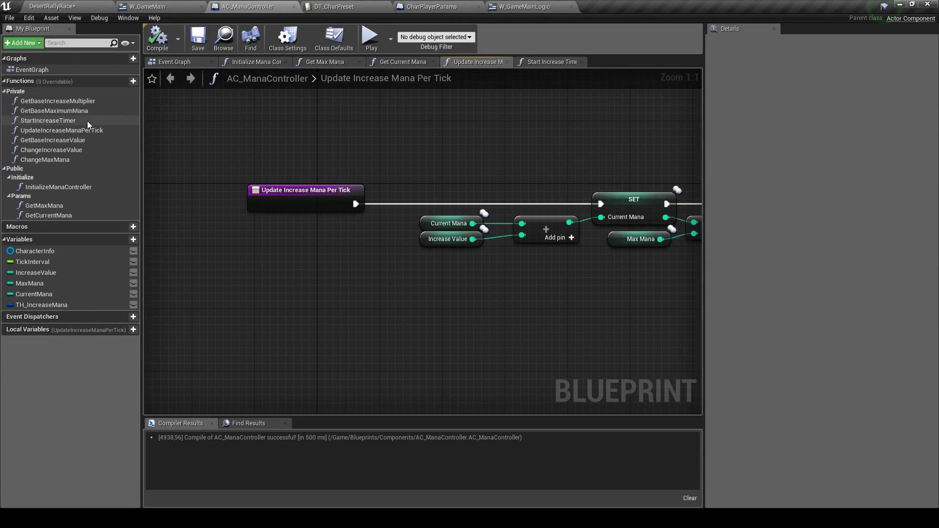
right_click_drag(333, 123, 292, 145)
scroll(292, 145, "down", 1)
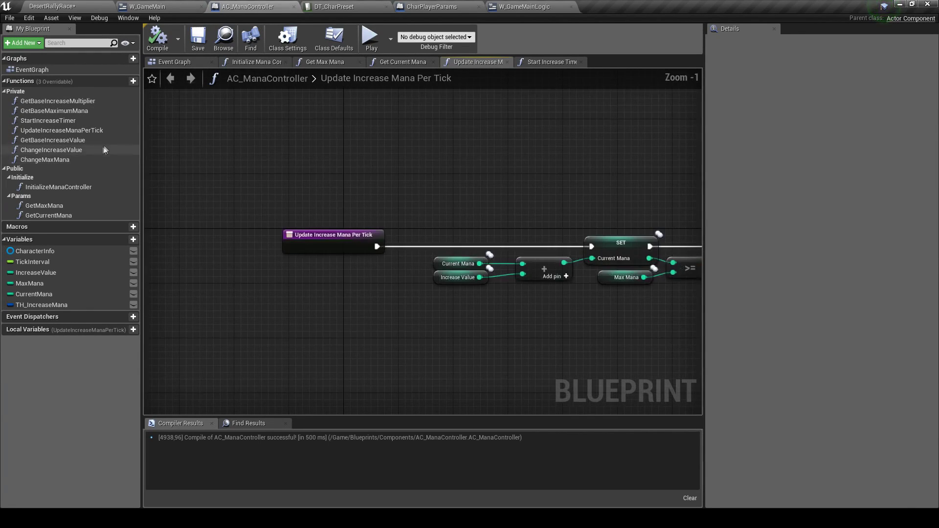
left_click(122, 81)
type("CheckValidM")
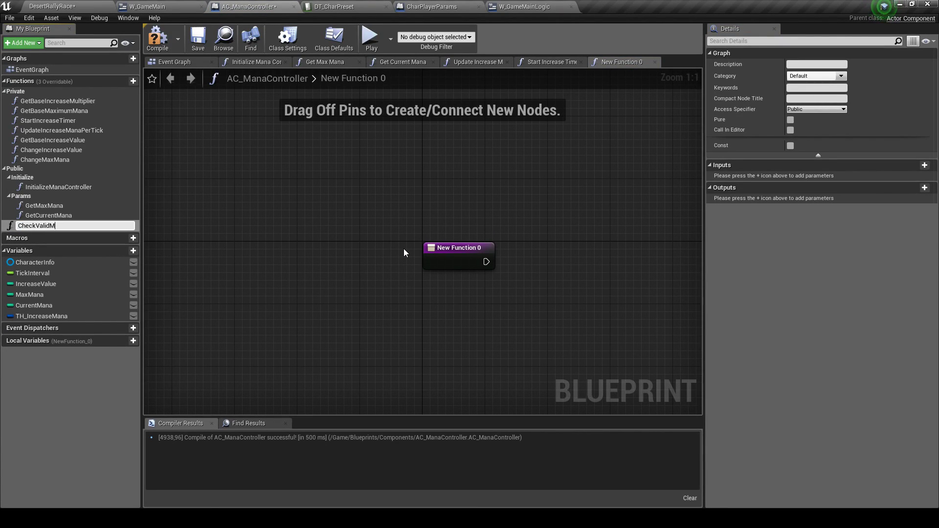
Name the new function CheckValidMana and select its entry node
type("ana")
key("Return")
right_click_drag(506, 261, 290, 247)
left_click(276, 246)
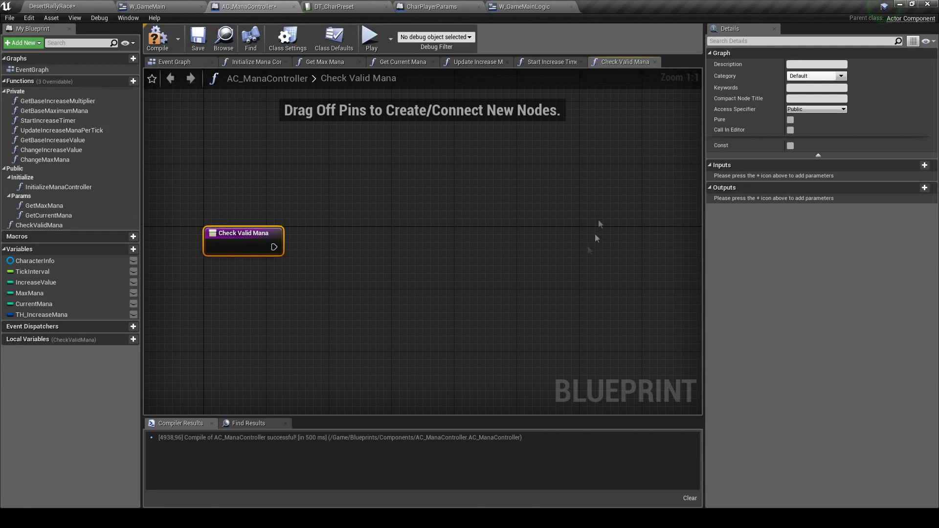
Give CheckValidMana a Boolean output named ReturnValue
left_click(923, 188)
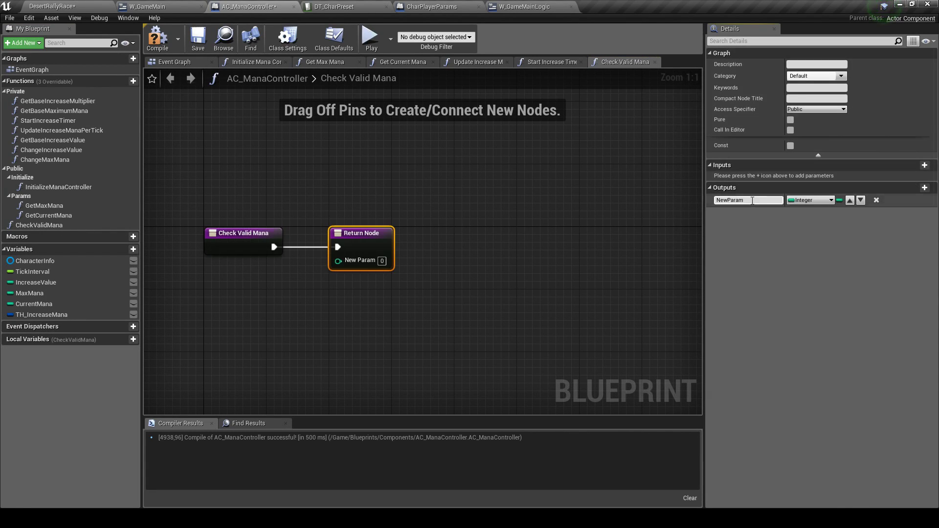
type("Return")
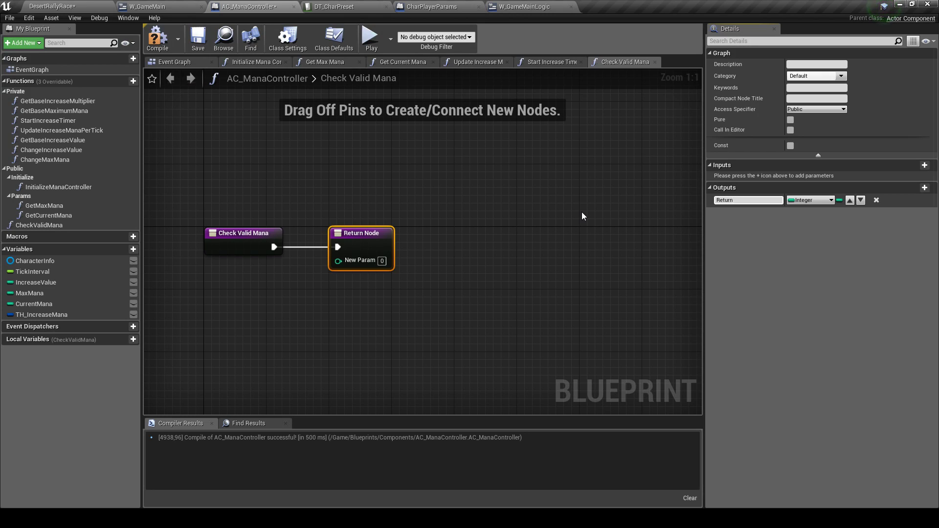
type("Value")
key("Return")
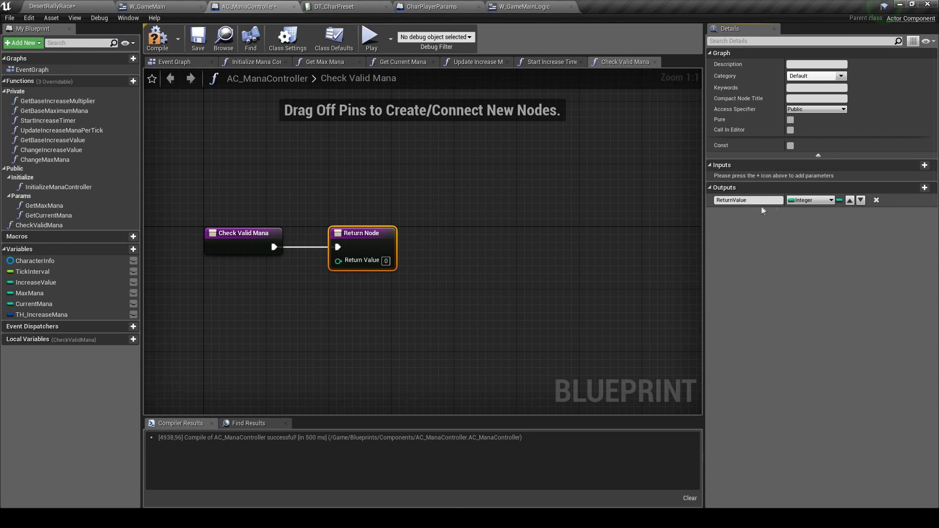
left_click(810, 200)
left_click(750, 223)
left_click_drag(365, 235, 623, 238)
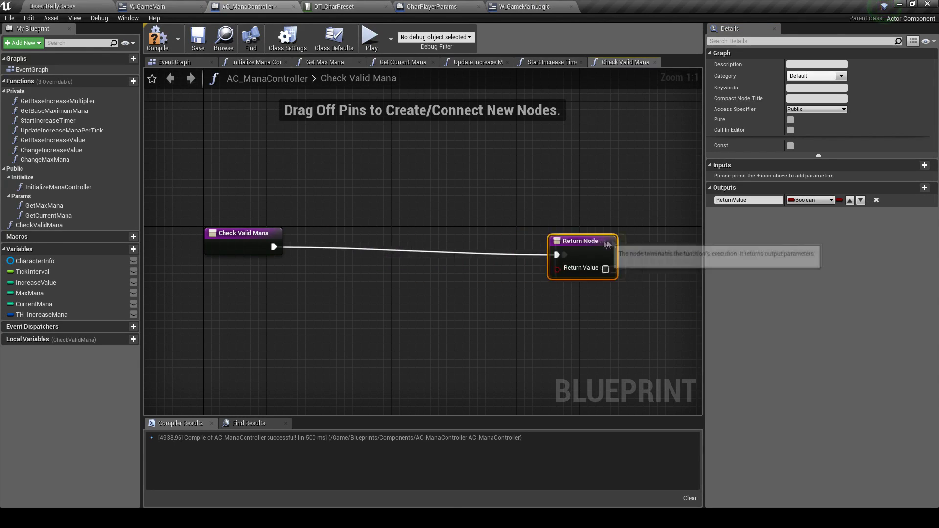
Add an Integer input checkMana, save AC_ManaController, and drag CurrentMana into the graph
left_click(922, 165)
type("checkMana")
key("Return")
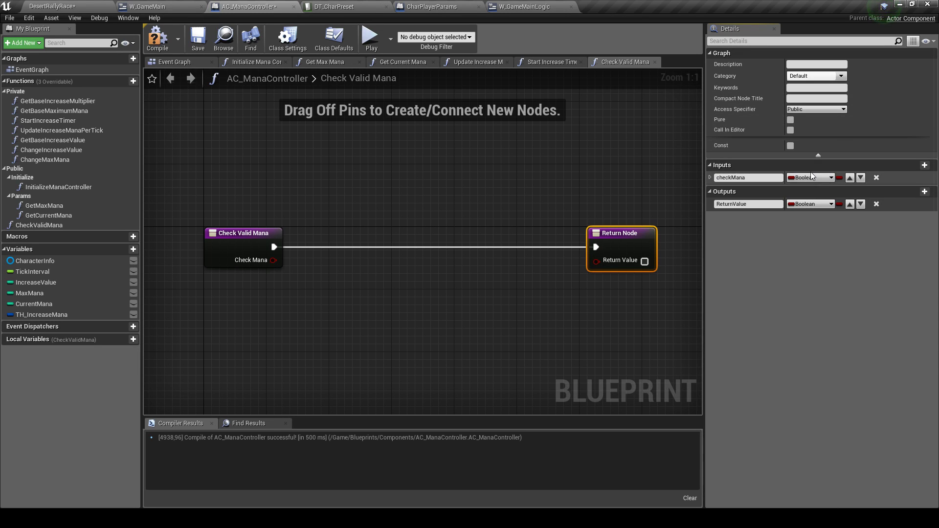
left_click(811, 177)
left_click(715, 224)
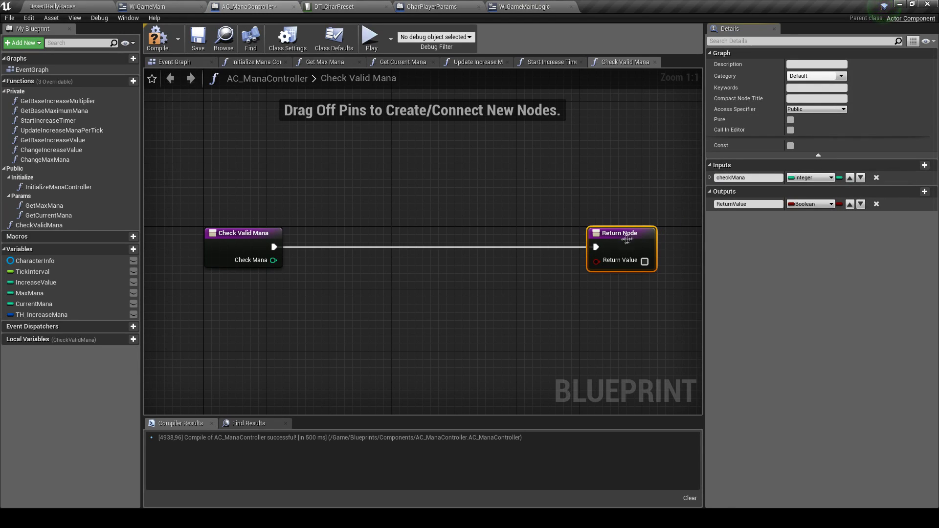
left_click(470, 295)
right_click_drag(179, 255, 248, 227)
left_click(283, 225)
left_click(196, 39)
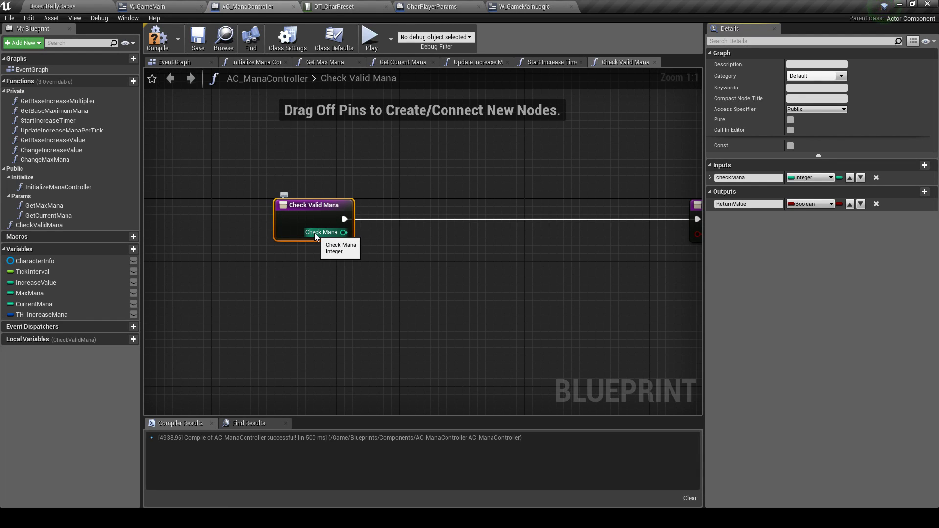
mouse_move(88, 304)
left_mouse_down()
mouse_move(284, 307)
mouse_move(337, 274)
left_mouse_up()
Place a Current Mana getter beside the Check Valid Mana entry node
left_click(346, 279)
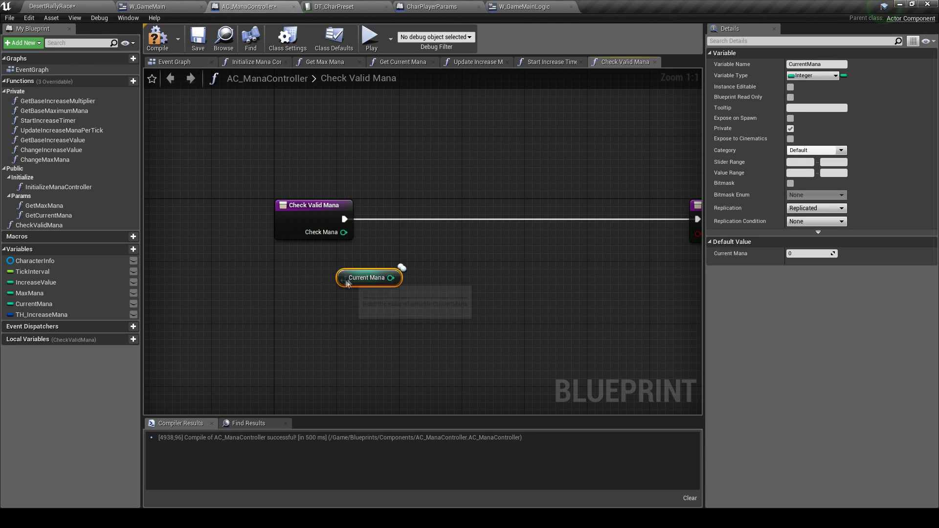
left_click_drag(345, 280, 367, 225)
key("Home")
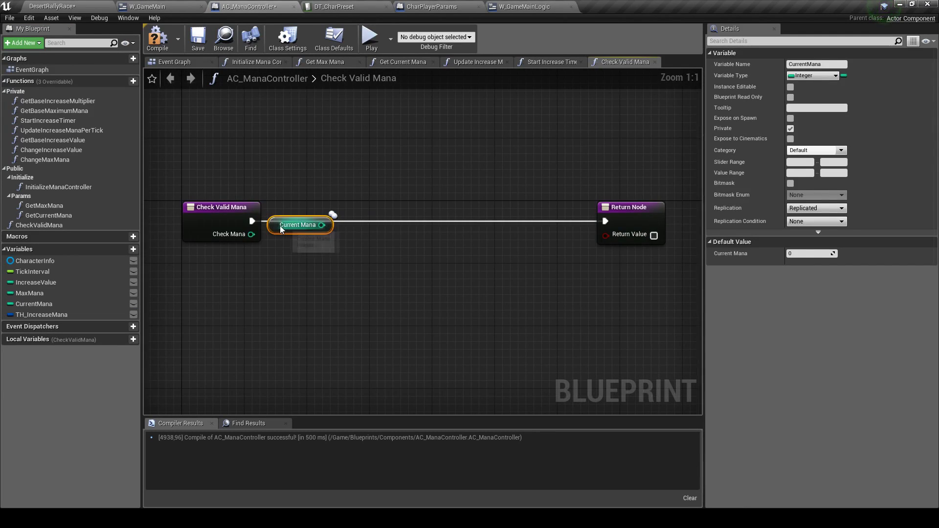
left_click_drag(281, 230, 258, 269)
left_click_drag(251, 234, 354, 233)
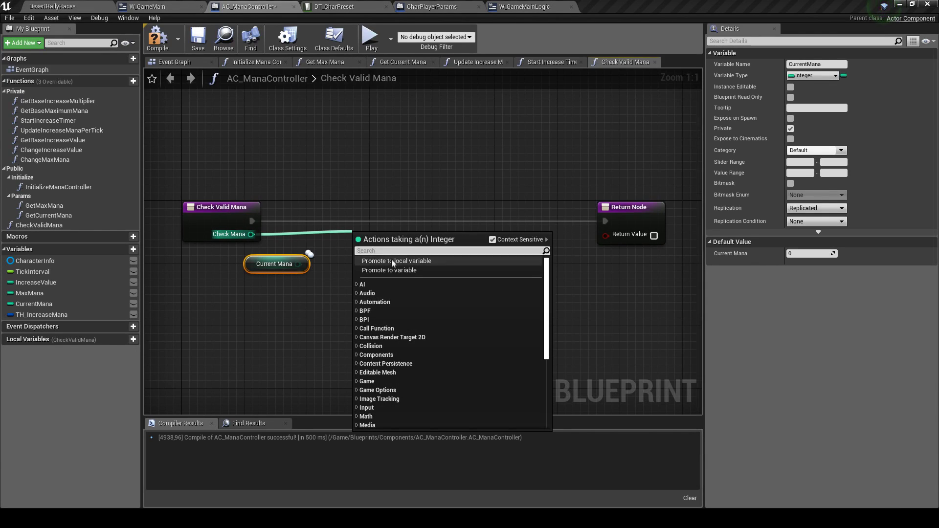
mouse_move(249, 270)
left_mouse_down()
mouse_move(273, 238)
mouse_move(214, 269)
left_mouse_up()
Add an integer <= comparing Check Mana to Current Mana, feeding Return Value
left_click_drag(251, 234, 314, 247)
type("<")
key("Return")
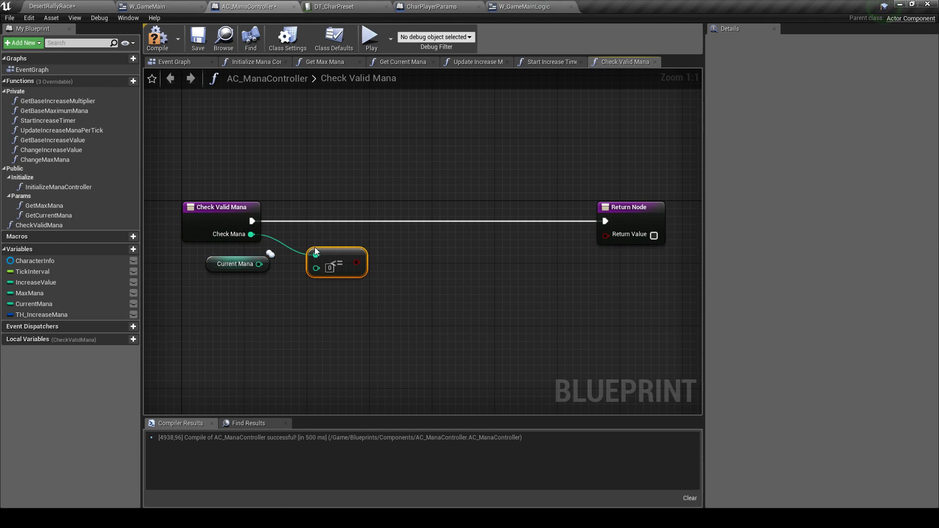
mouse_move(259, 264)
left_mouse_down()
mouse_move(335, 270)
mouse_move(308, 241)
left_mouse_up()
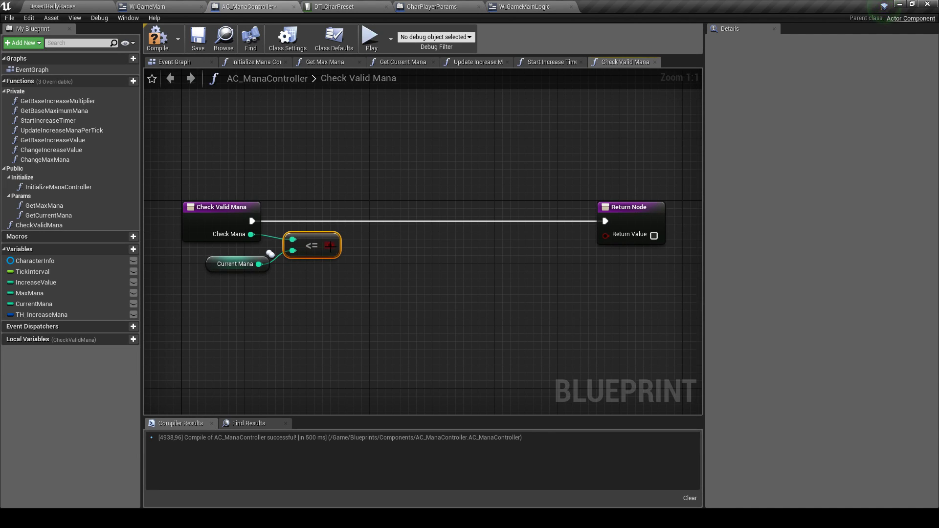
mouse_move(330, 246)
left_mouse_down()
mouse_move(605, 235)
mouse_move(467, 222)
left_mouse_up()
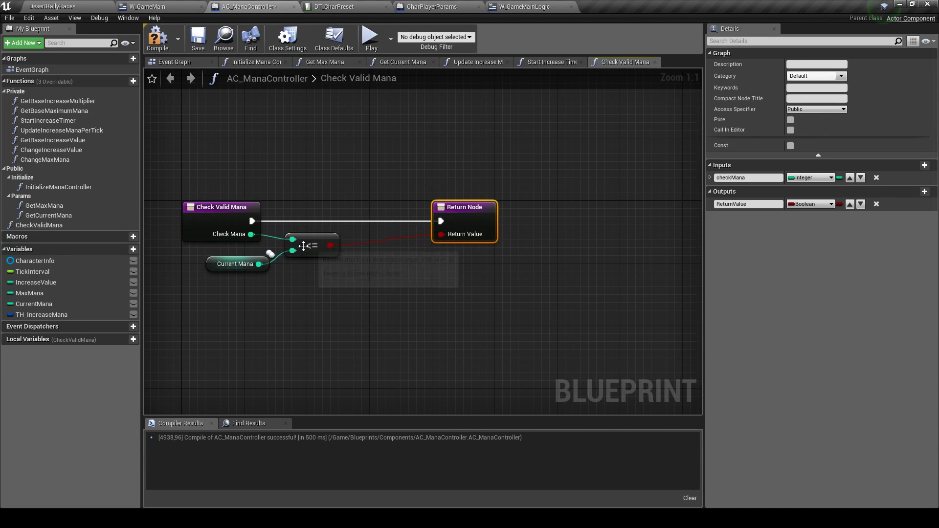
left_click_drag(303, 246, 374, 246)
left_click_drag(207, 261, 255, 260)
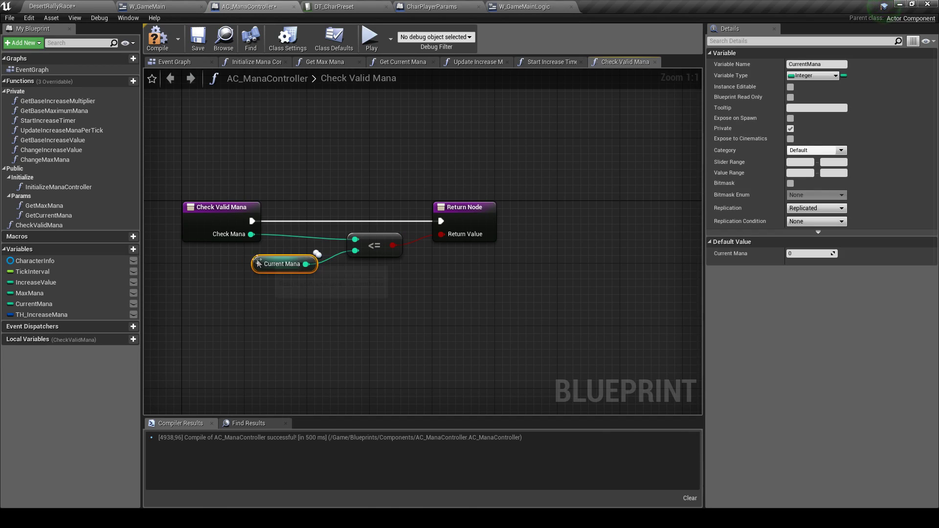
left_click_drag(218, 218, 256, 218)
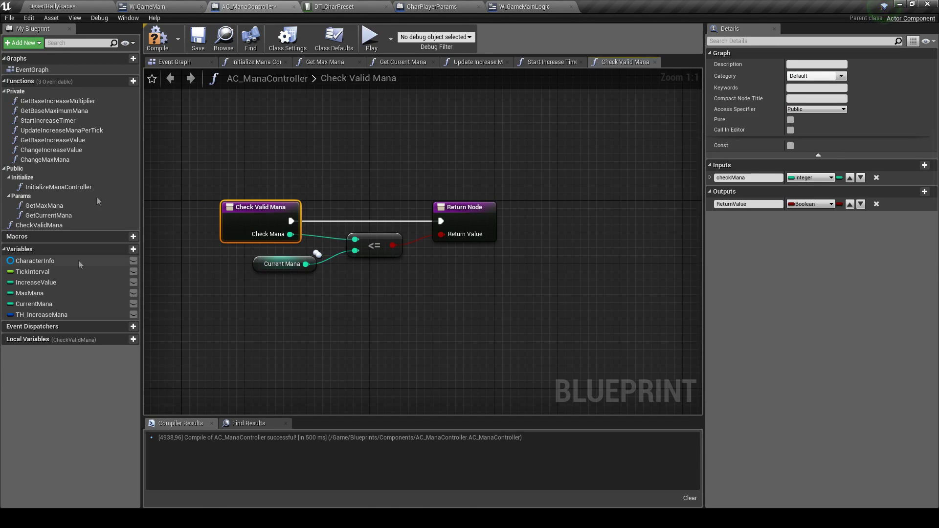
Save and compile, then make Check Valid Mana pure in category Public|Params and recompile
left_click(198, 39)
key("F7")
left_click_drag(217, 143, 489, 295)
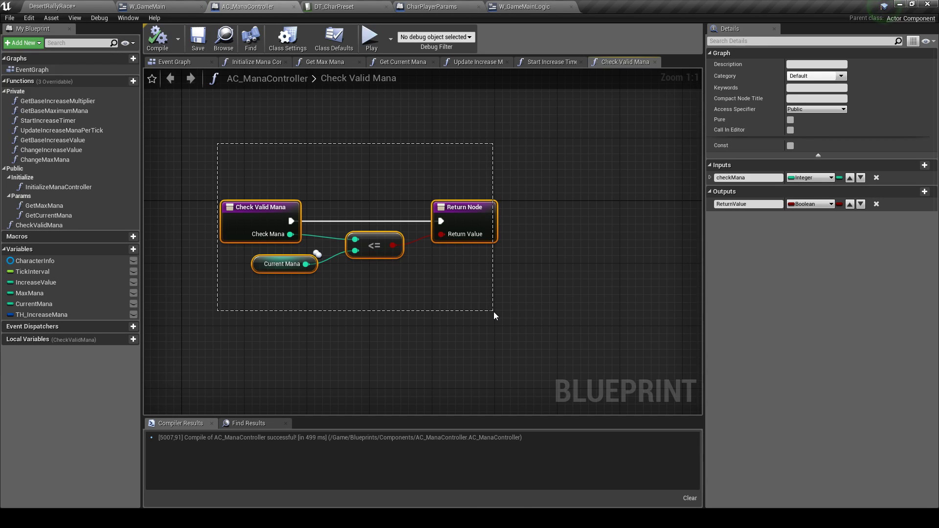
left_click_drag(494, 312, 494, 312)
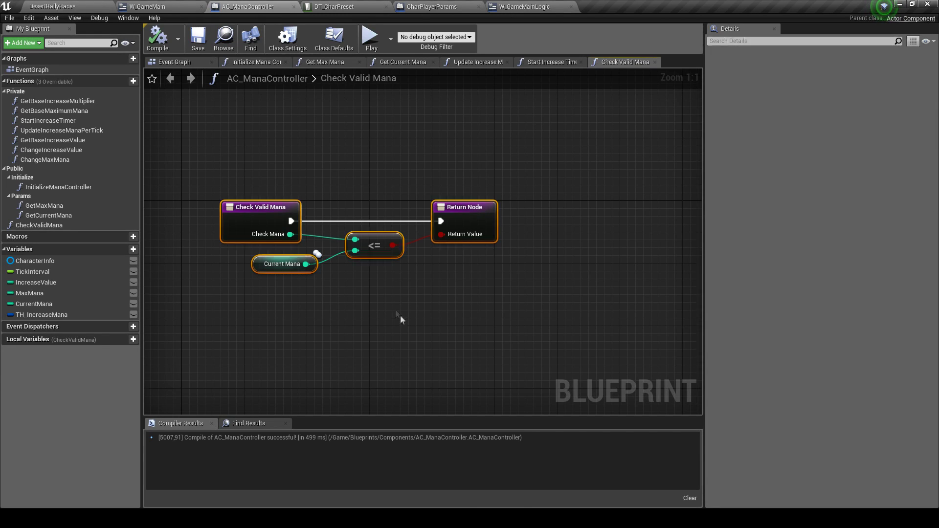
left_click(282, 221)
left_click(492, 323)
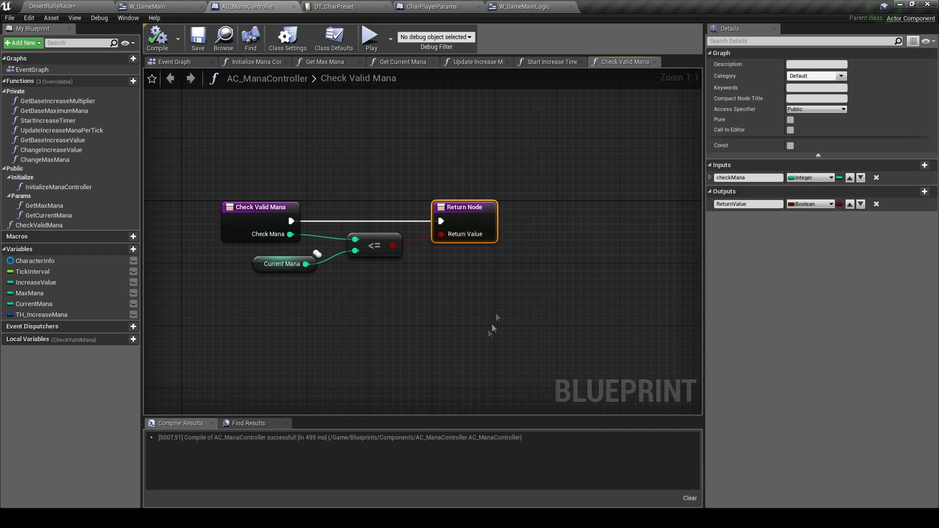
left_click(297, 210)
left_click(790, 120)
left_click(843, 77)
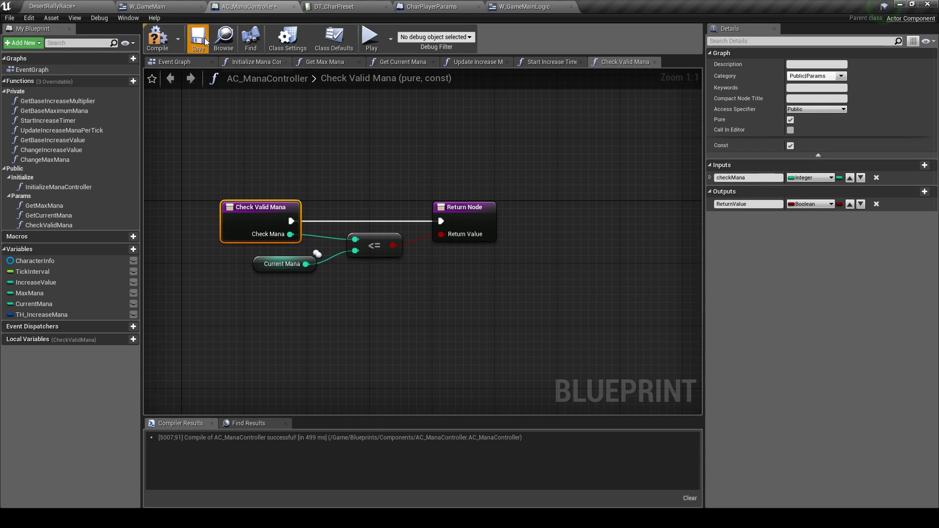
left_click(157, 38)
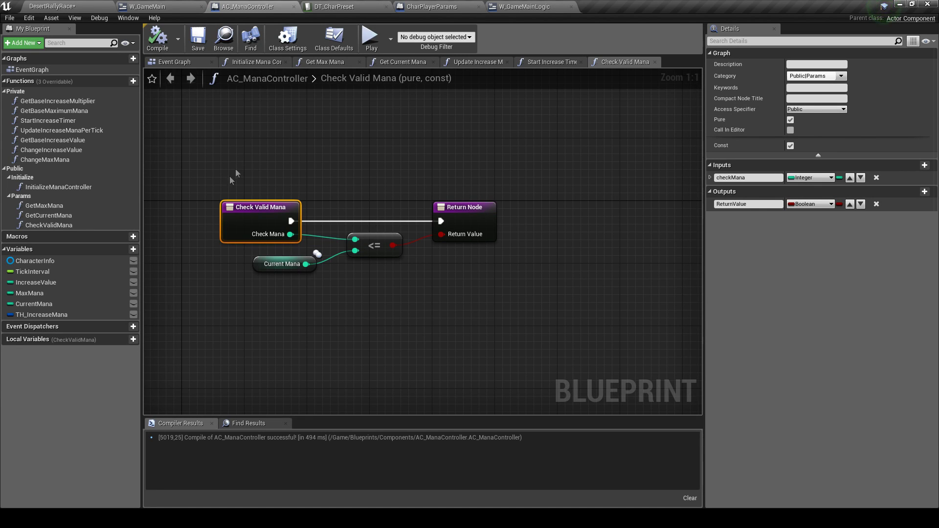
left_click(133, 80)
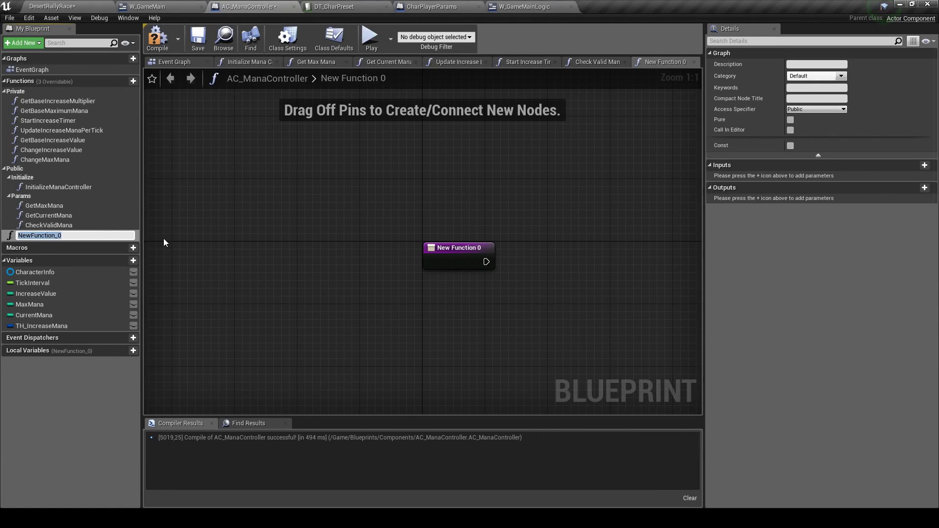
Name the new function DecreaseMana
type("DecreaseMana")
key("Return")
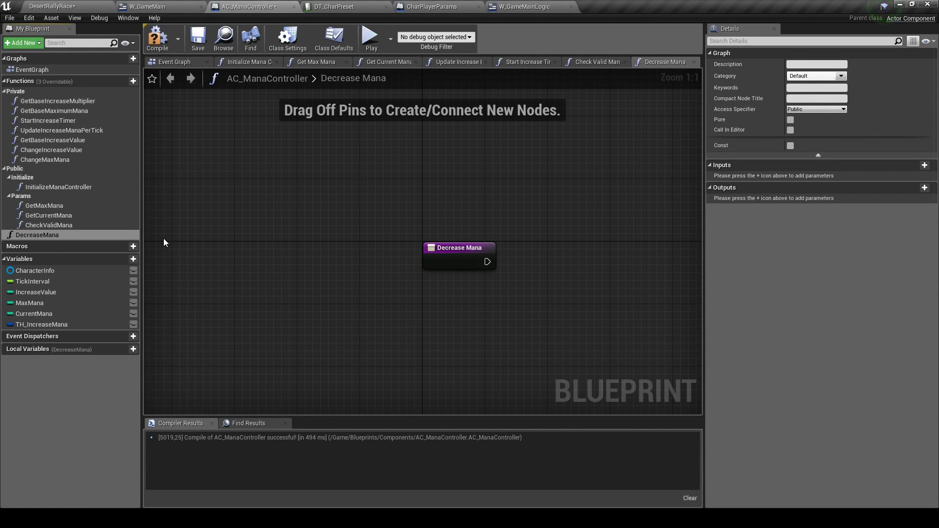
left_click(361, 221)
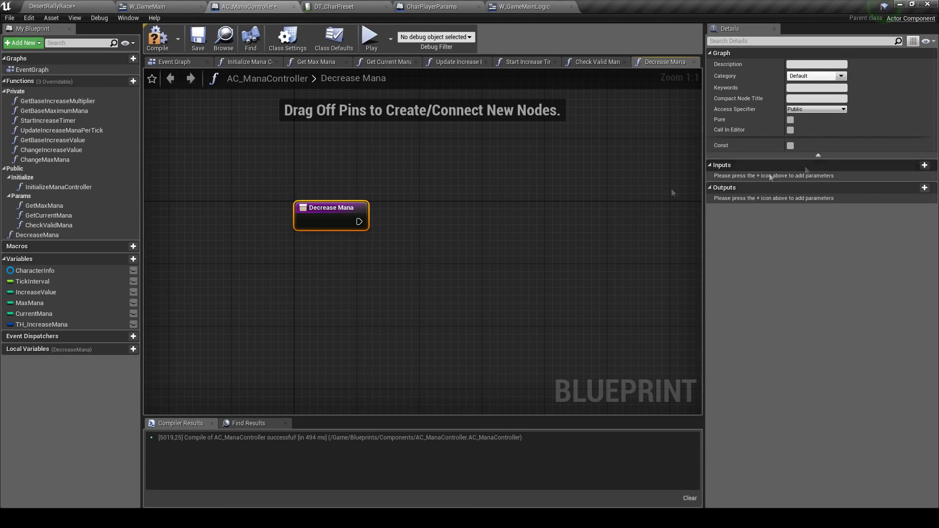
Add an integer input named manaToDecrease and drag CurrentMana into the graph
left_click(917, 166)
type("Val")
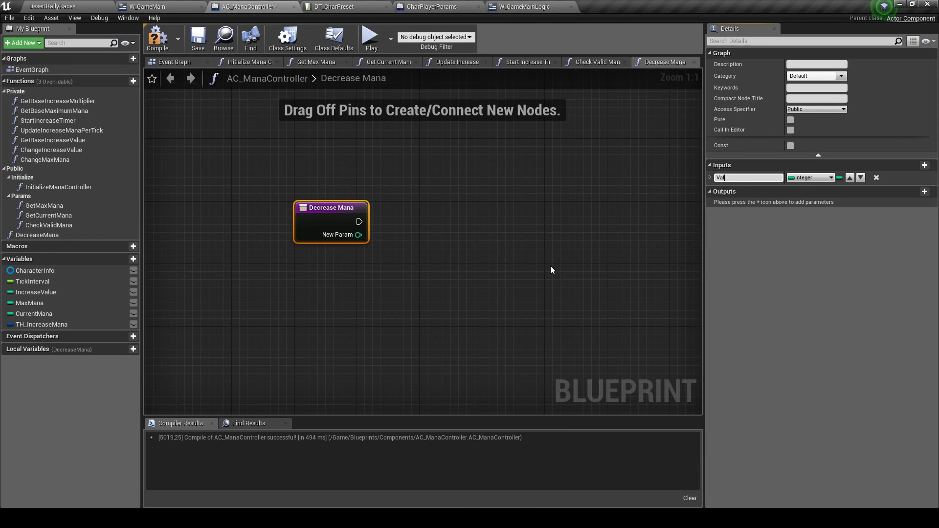
key("BackSpace")
key("BackSpace")
key("BackSpace")
type("ma")
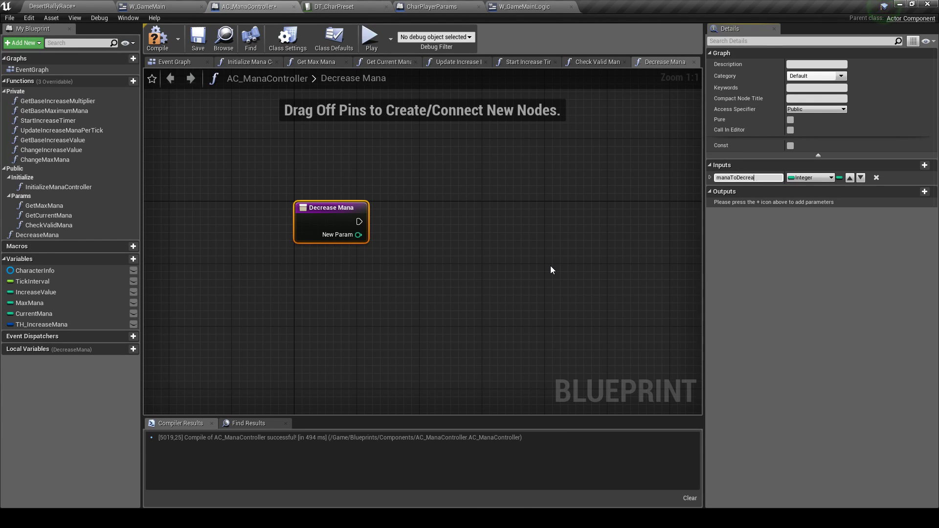
mouse_move(367, 234)
left_mouse_down()
mouse_move(366, 226)
mouse_move(468, 238)
left_mouse_up()
left_click(173, 213)
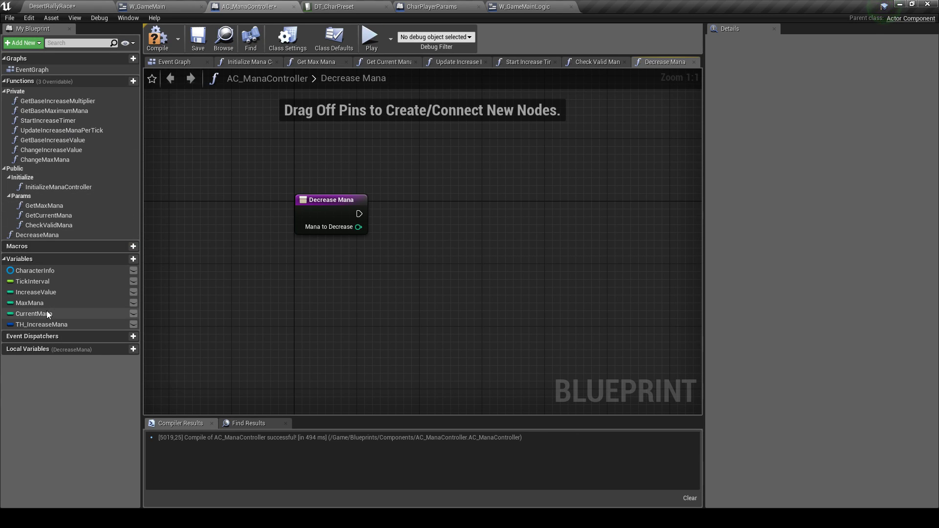
mouse_move(48, 313)
left_mouse_down()
mouse_move(390, 268)
mouse_move(484, 273)
left_mouse_up()
Add a Current Mana getter feeding an integer subtraction node
left_click(391, 261)
type("-")
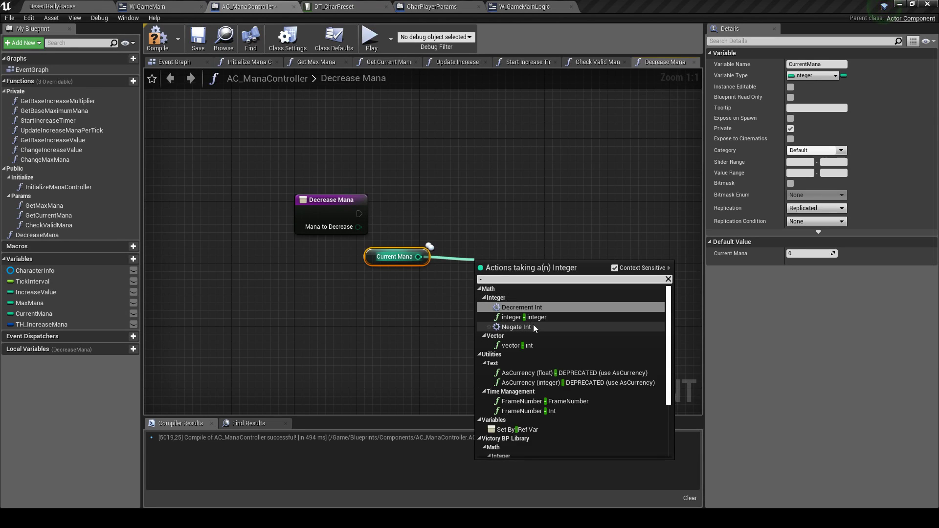
left_click(527, 318)
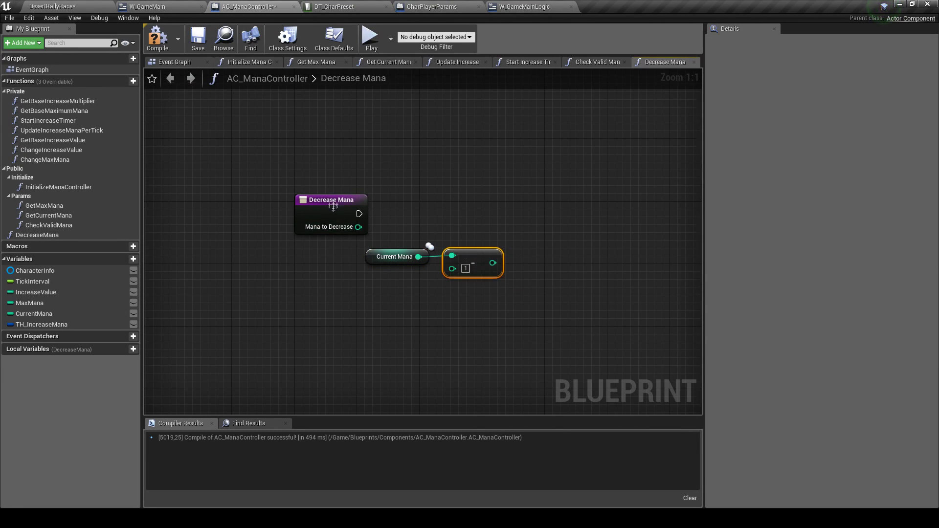
Try a Check Valid Mana call on Mana to Decrease driving a Branch, then save
left_click(550, 212)
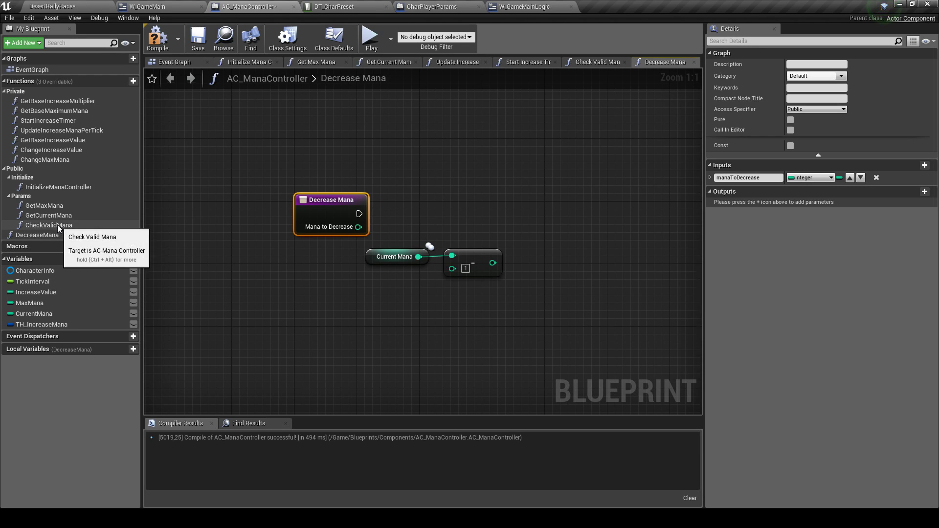
left_click_drag(49, 225, 384, 166)
mouse_move(355, 264)
left_mouse_down()
mouse_move(459, 248)
mouse_move(606, 296)
left_mouse_up()
left_click_drag(452, 179, 493, 218)
left_click_drag(358, 226, 428, 244)
left_click_drag(480, 217, 449, 233)
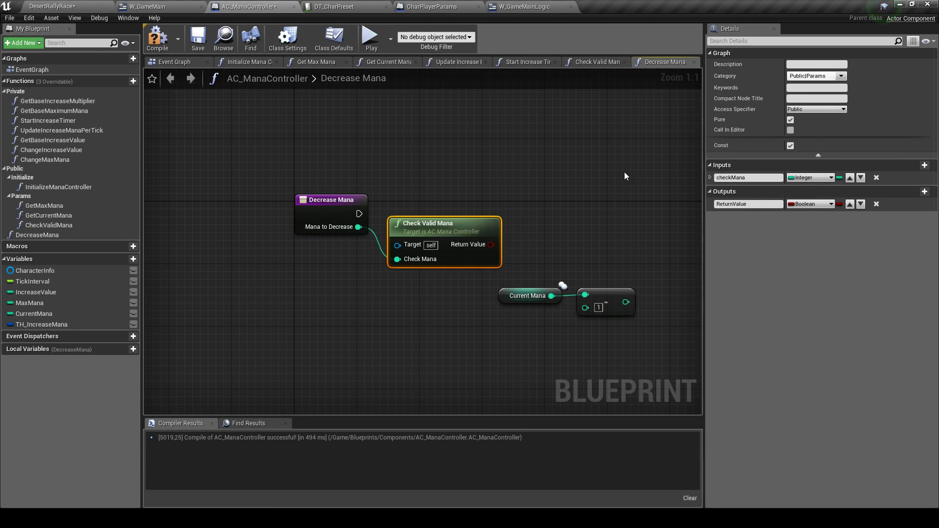
left_click(522, 202)
left_click_drag(491, 245, 530, 235)
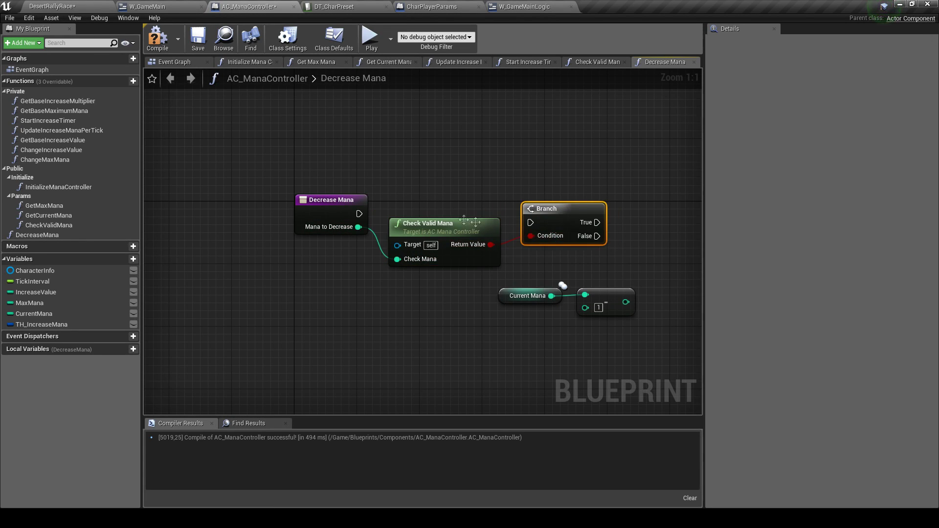
left_click_drag(360, 214, 530, 222)
key("q")
left_click(465, 230)
left_click_drag(465, 231, 465, 223)
left_click(198, 39)
Delete the trial Check Valid Mana and Branch, and wire Mana to Decrease into subtraction input B
scroll(346, 181, "down", 2)
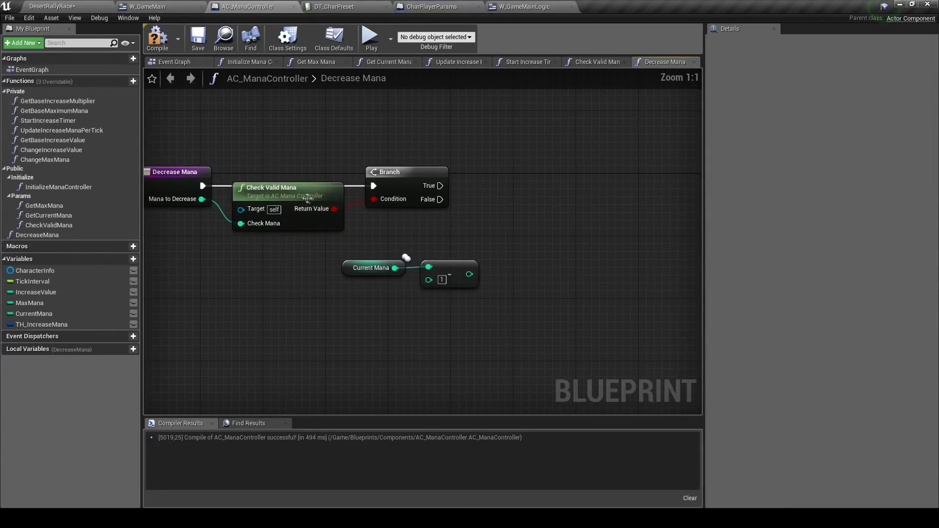
mouse_move(357, 264)
left_mouse_down()
mouse_move(506, 308)
mouse_move(562, 236)
left_mouse_up()
right_click_drag(562, 237, 418, 227)
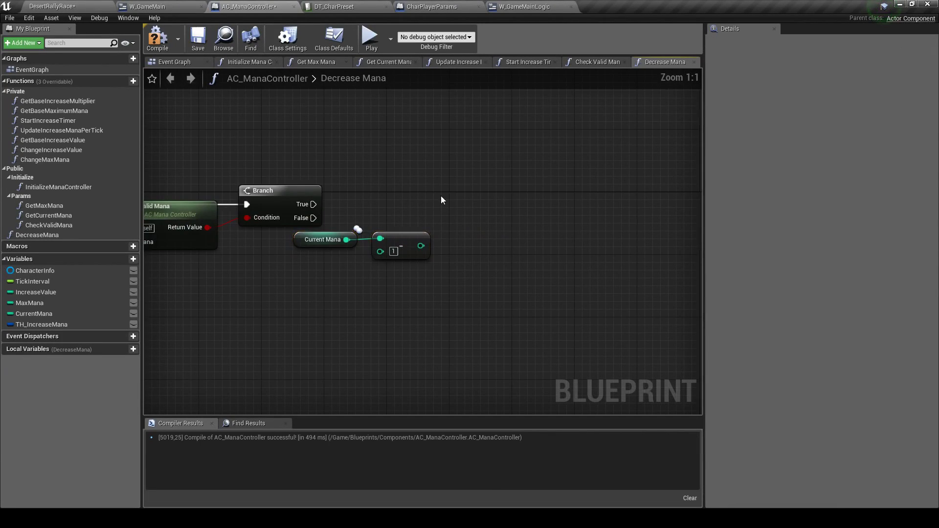
right_click_drag(441, 196, 595, 193)
left_click_drag(555, 233, 515, 232)
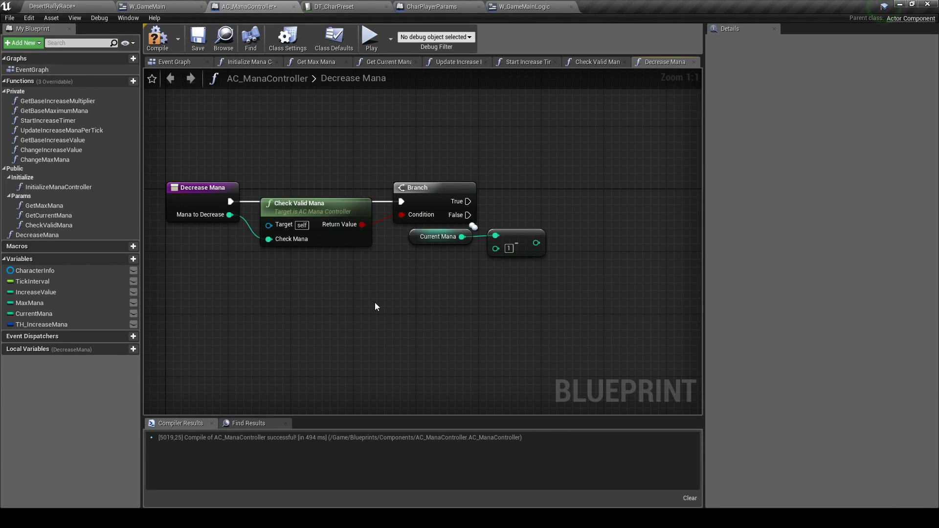
left_click(417, 189)
mouse_move(342, 142)
left_mouse_down()
mouse_move(435, 220)
mouse_move(517, 240)
mouse_move(384, 210)
left_mouse_up()
key("Delete")
left_click_drag(230, 215, 379, 217)
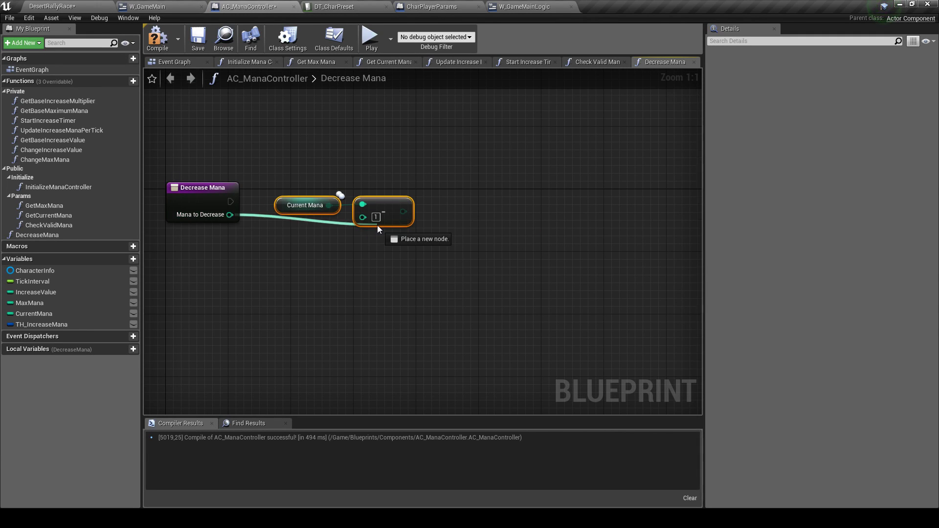
Add a SET CurrentMana node after the subtraction and connect Decrease Mana's execution to it
left_click(401, 254)
right_click_drag(401, 254, 440, 231)
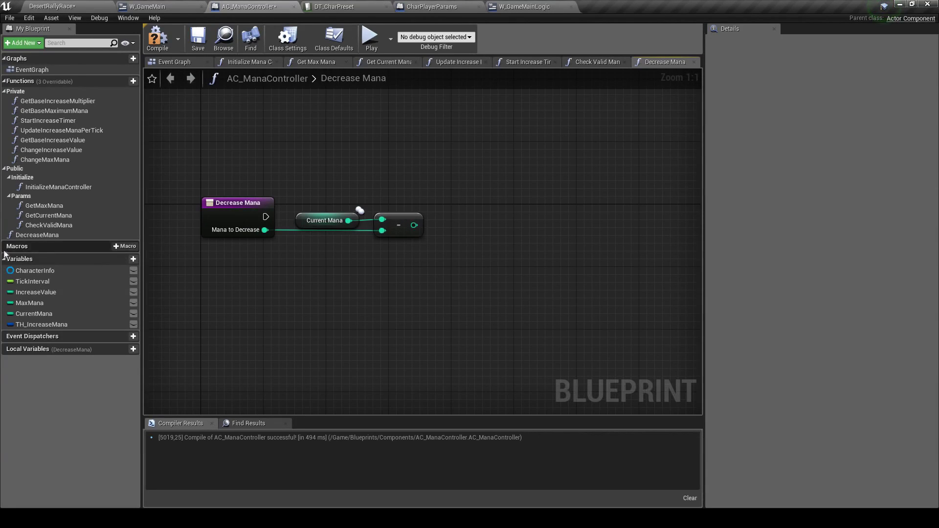
left_click(52, 307)
left_click_drag(53, 313, 310, 294)
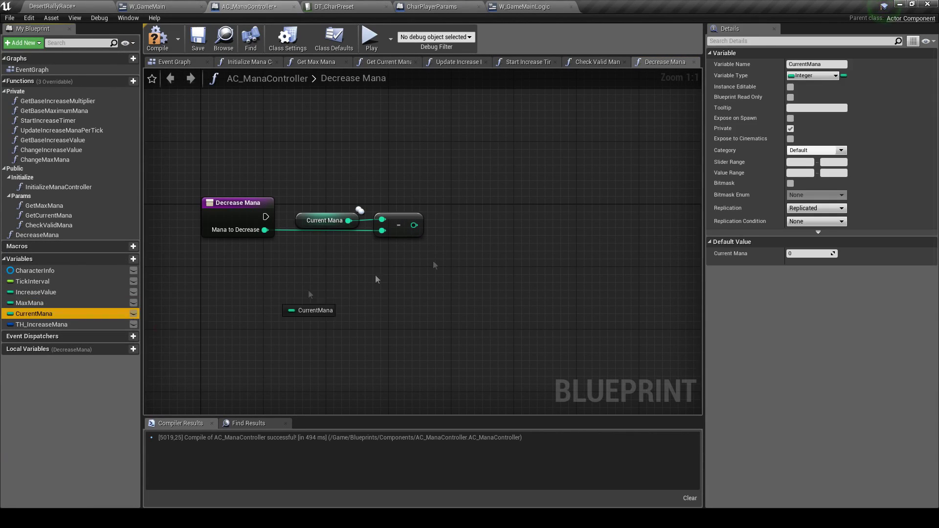
mouse_move(421, 230)
left_mouse_down("alt")
mouse_move(489, 223)
mouse_move(477, 212)
left_mouse_up("alt")
left_click_drag(265, 217, 440, 212)
mouse_move(314, 196)
left_mouse_down()
mouse_move(371, 238)
mouse_move(404, 246)
left_mouse_up()
left_click(401, 264)
right_click_drag(492, 239, 349, 240)
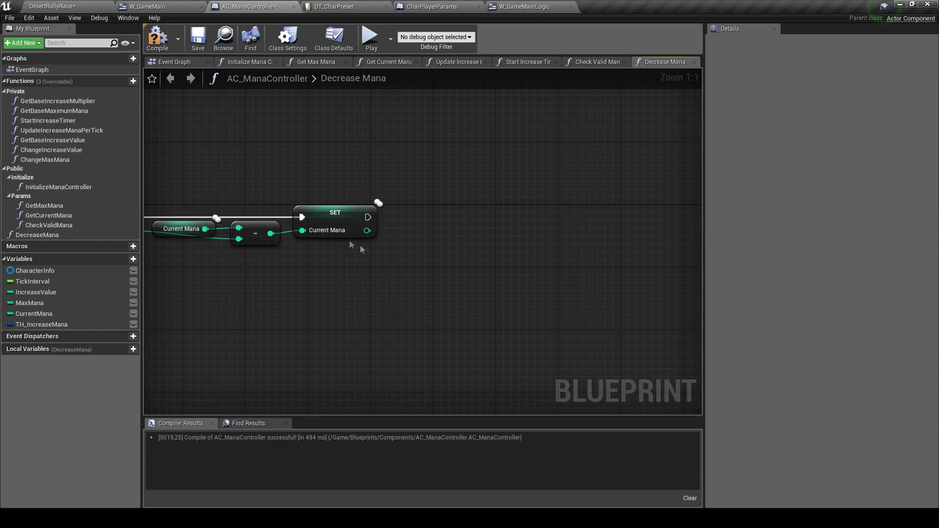
Add a Set Current Mana call on Character Info, chained after SET and fed the new mana
mouse_move(35, 270)
left_mouse_down()
mouse_move(316, 269)
mouse_move(442, 251)
left_mouse_up()
left_click(342, 281)
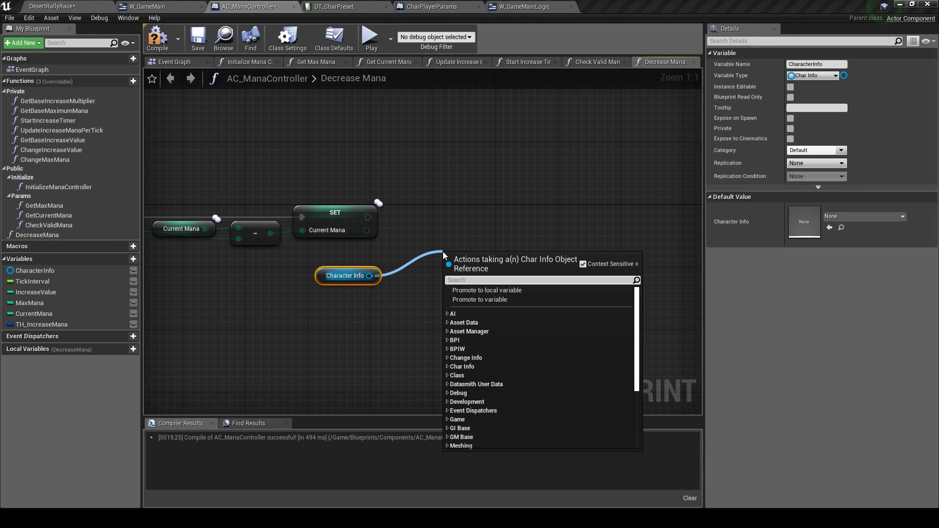
type("set")
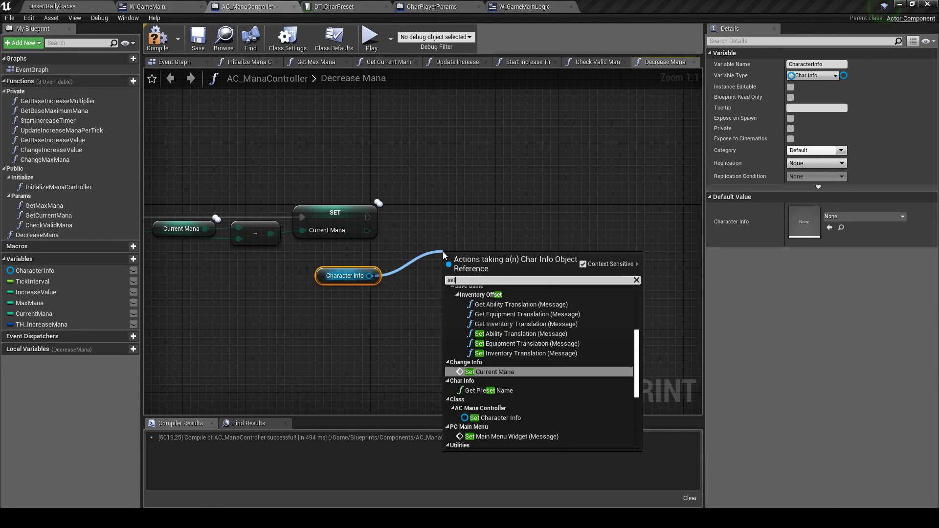
type(" cu")
key("BackSpace")
key("BackSpace")
type("c")
key("Return")
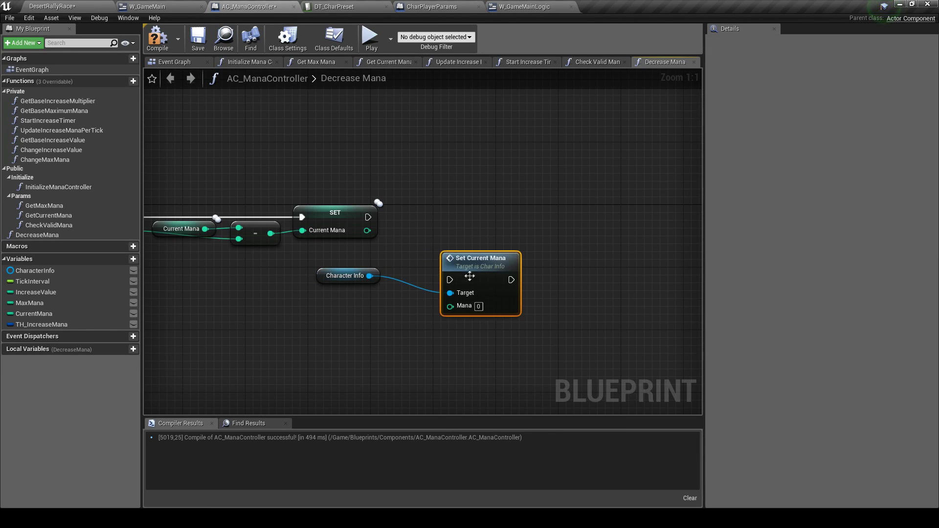
left_click_drag(469, 277, 524, 214)
left_click_drag(368, 217, 504, 217)
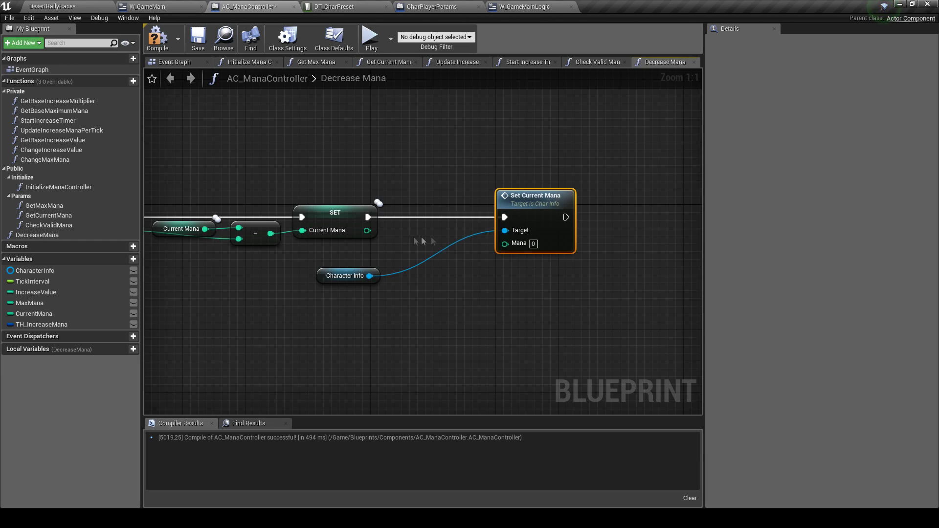
left_click_drag(366, 230, 504, 244)
left_click_drag(327, 276, 419, 221)
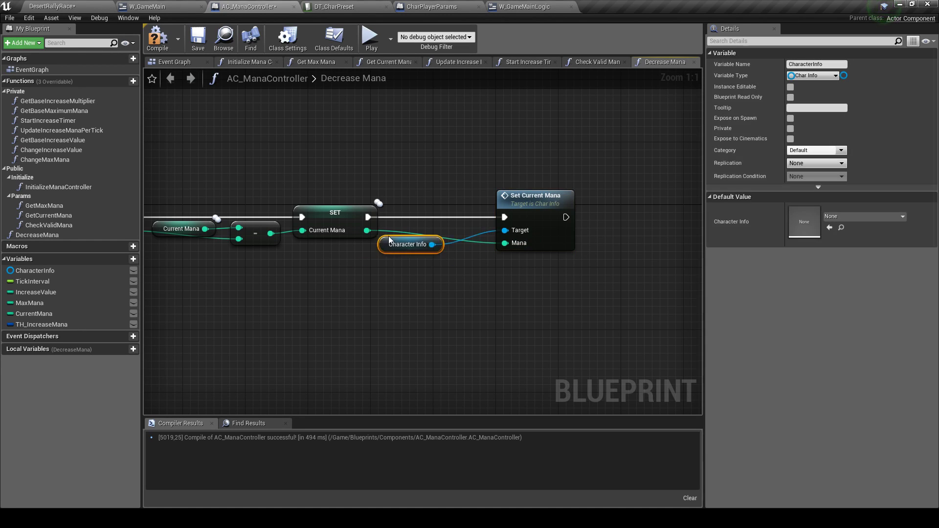
left_click(481, 205)
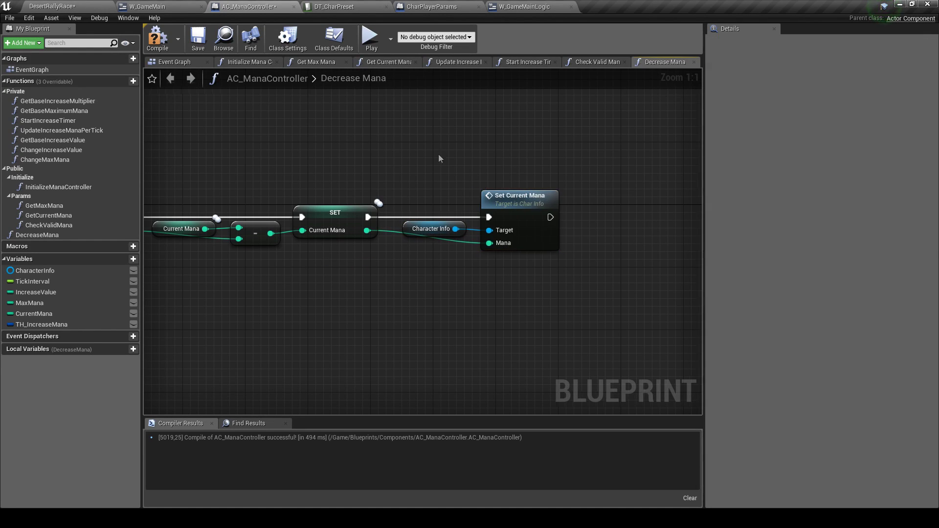
right_click_drag(438, 154, 347, 151)
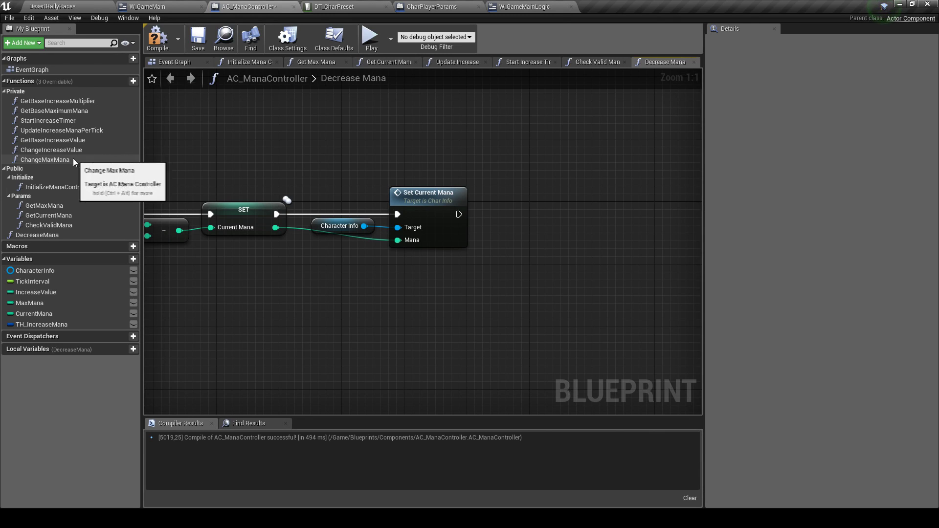
File DecreaseMana under the Public|Params category and drop Start Increase Timer into the graph
left_click(66, 235)
left_click(841, 76)
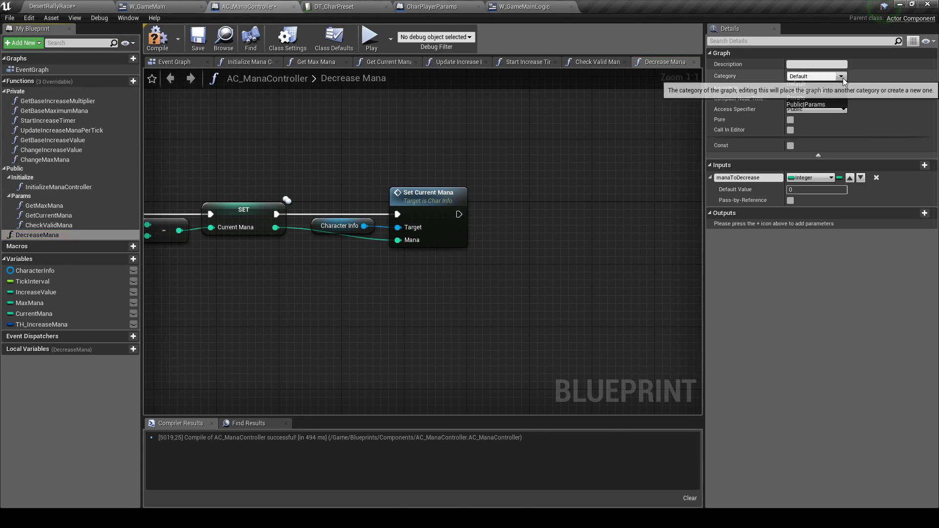
left_click(817, 105)
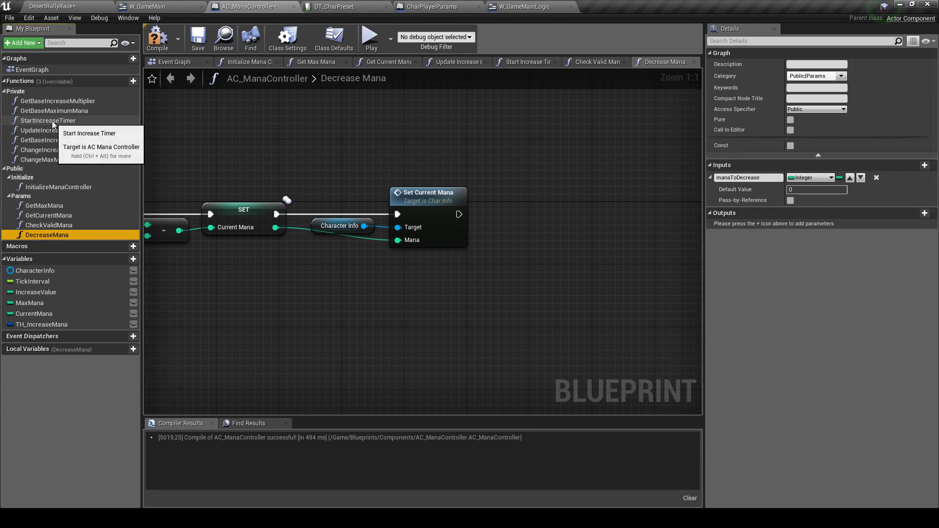
left_click_drag(59, 121, 491, 179)
Place Start Increase Timer after Set Current Mana, line it up, and compile the blueprint
mouse_move(458, 213)
left_mouse_down()
mouse_move(498, 214)
mouse_move(511, 199)
left_mouse_up()
scroll(489, 210, "down", 2)
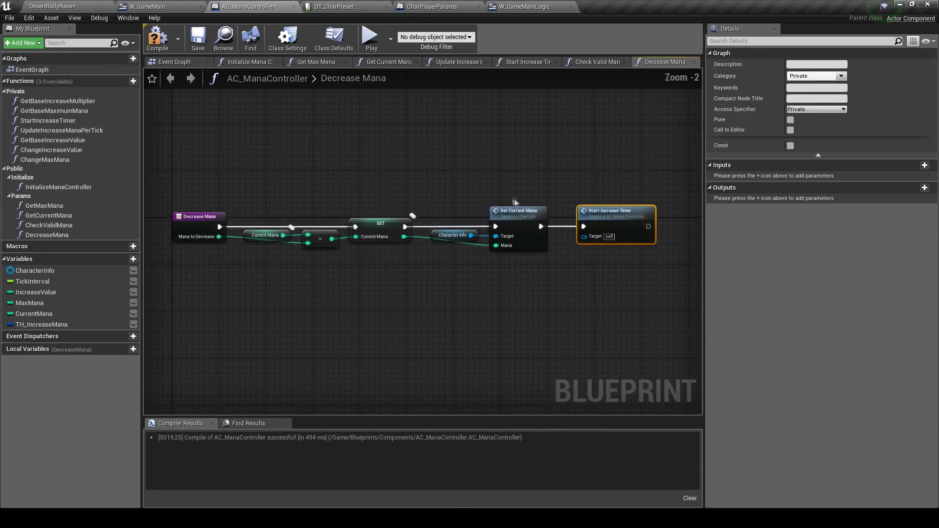
left_click(431, 220)
key("F7")
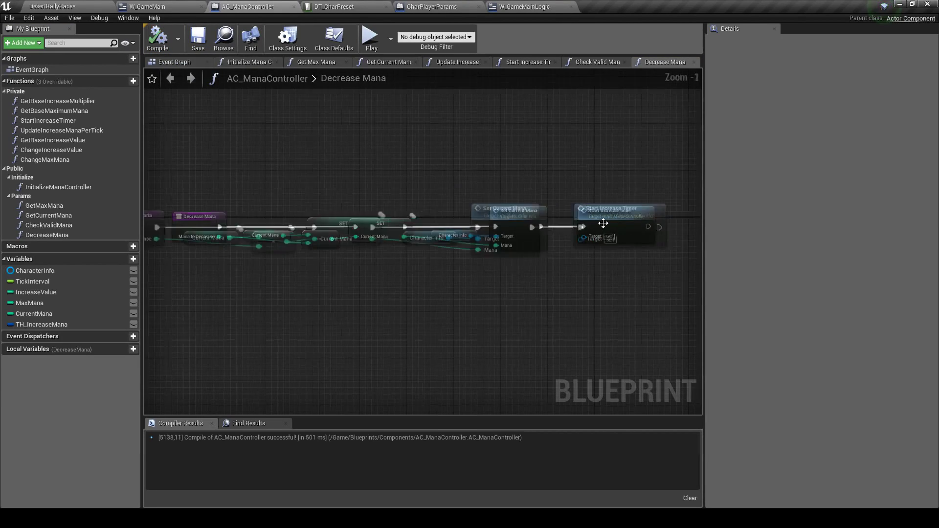
scroll(411, 211, "up", 2)
left_click_drag(609, 191, 592, 311)
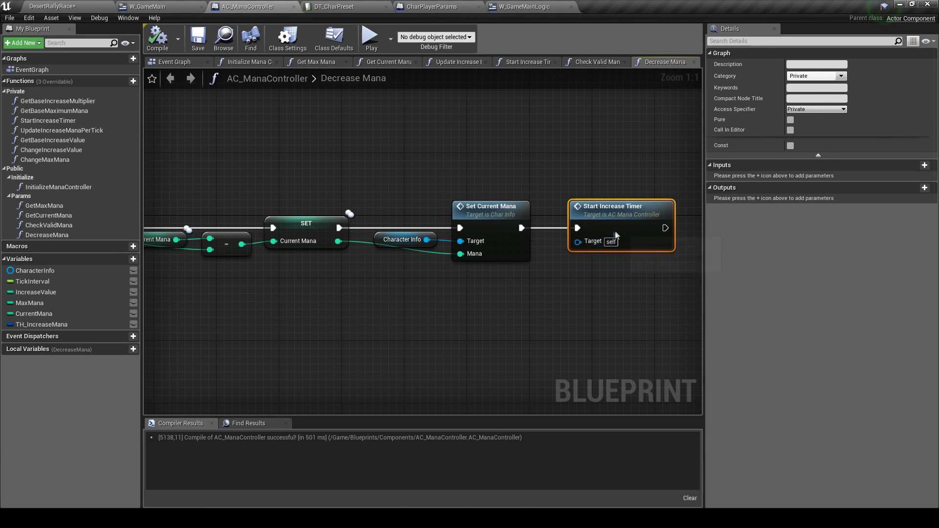
left_click_drag(616, 207, 594, 207)
right_click_drag(482, 140, 541, 169)
left_click(162, 39)
Bring the Decrease Mana entry node into view and select it on its own
key("Home")
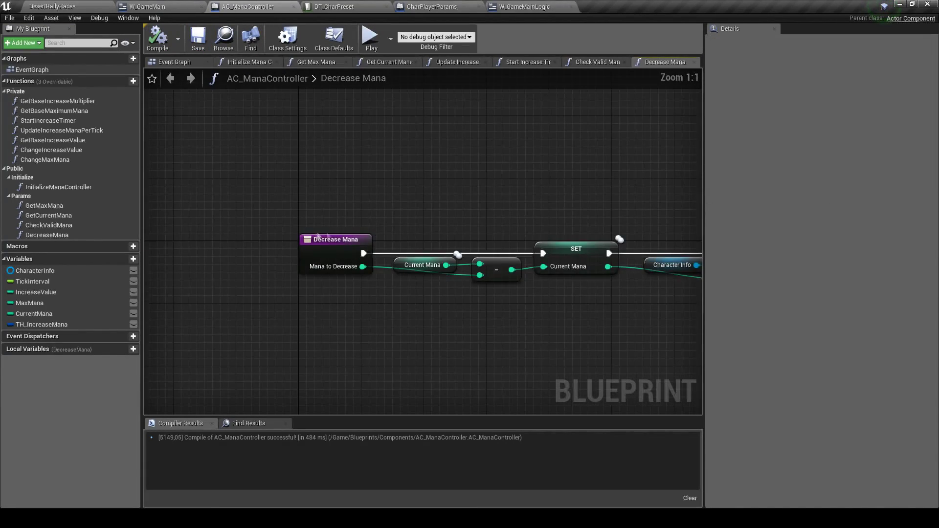
left_click(316, 236)
right_click_drag(419, 216, 268, 157)
left_click_drag(268, 157, 742, 288)
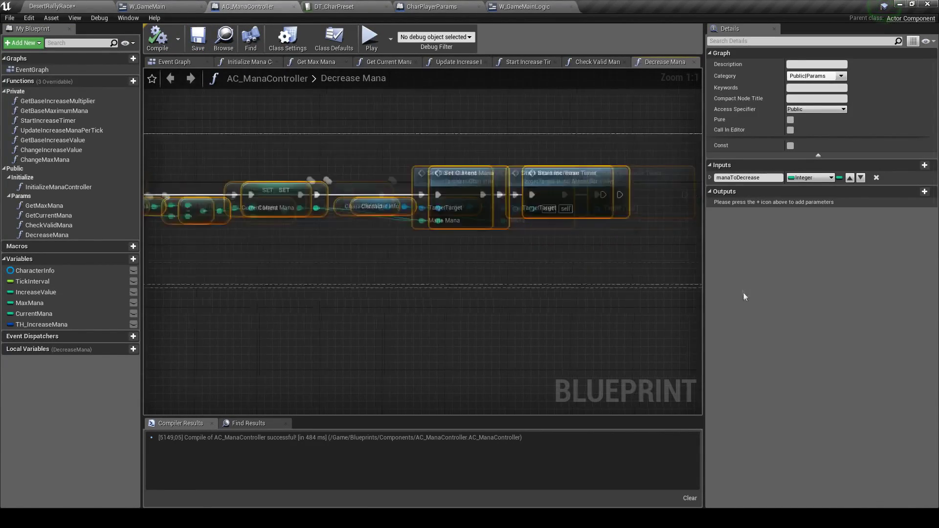
right_click_drag(205, 275, 456, 276)
left_click(371, 188)
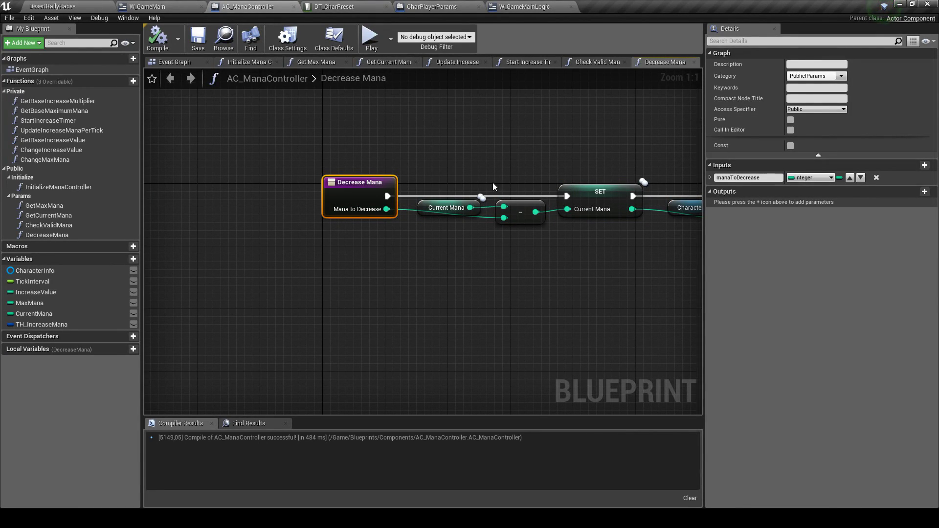
Shift the entry, Current Mana and minus nodes left and add a Clamp (integer) after the subtraction
right_click_drag(492, 183, 497, 189)
left_click_drag(193, 146, 509, 293)
mouse_move(538, 218)
left_mouse_down()
mouse_move(413, 218)
mouse_move(453, 254)
left_mouse_up()
type("clamp")
key("Return")
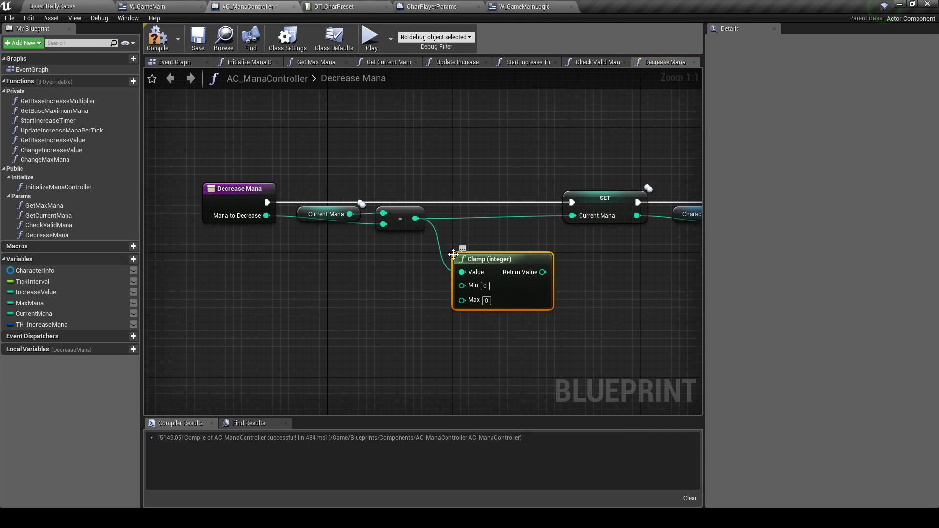
left_click_drag(478, 261, 470, 214)
Arrange the Current Mana, minus and Clamp nodes along the execution line
left_click_drag(411, 265, 330, 228)
mouse_move(397, 217)
left_mouse_down()
mouse_move(397, 236)
mouse_move(397, 226)
left_mouse_up()
right_click_drag(593, 232, 480, 234)
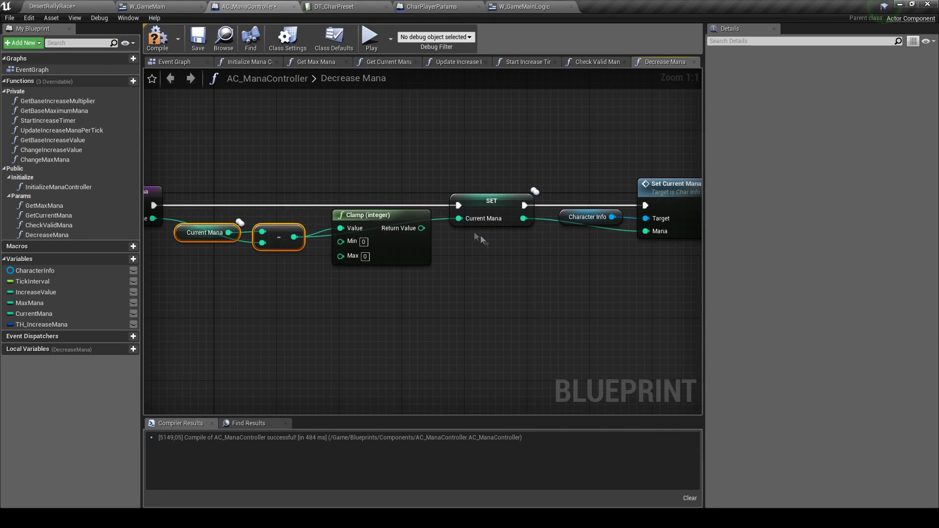
left_click_drag(407, 227, 406, 242)
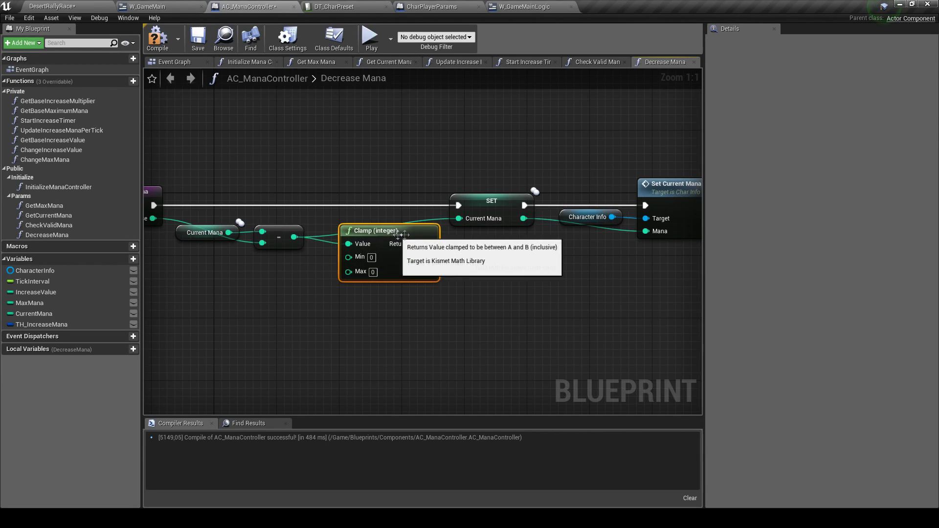
left_click_drag(400, 236, 399, 216)
right_click_drag(235, 278, 352, 274)
mouse_move(352, 274)
left_mouse_down()
mouse_move(387, 217)
mouse_move(402, 223)
left_mouse_up()
Duplicate the Current Mana getter into Clamp's Max pin and save the blueprint
left_click(313, 213)
key("ctrl+w")
left_click_drag(392, 260, 457, 252)
left_click_drag(370, 263, 401, 254)
right_click_drag(510, 309, 348, 309)
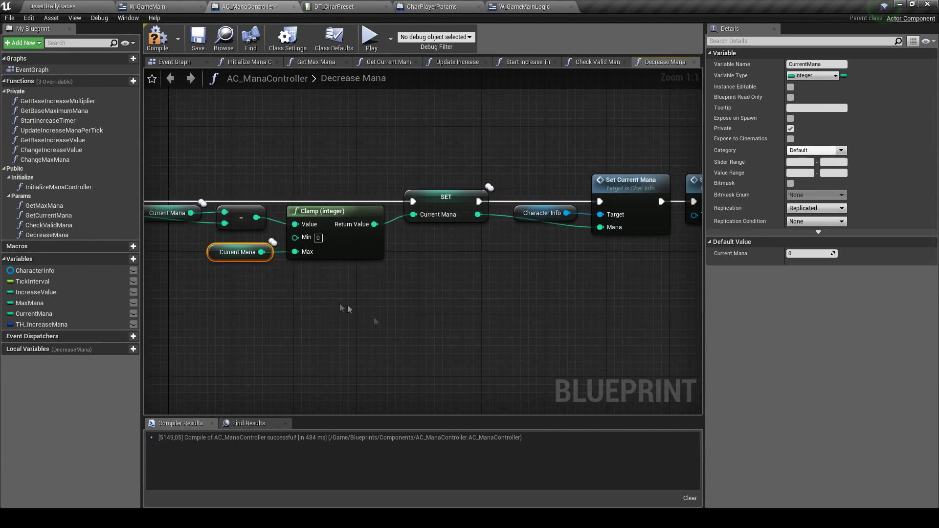
left_click(195, 42)
Pan around the graph and dismiss an accidentally opened actions list
left_click(415, 283)
right_click_drag(415, 282, 521, 275)
scroll(493, 295, "down", 1)
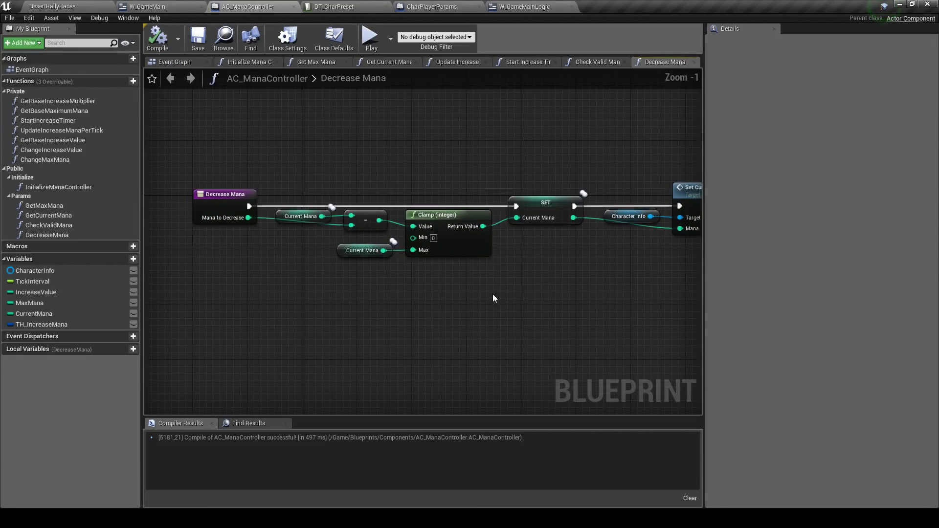
scroll(482, 241, "up", 1)
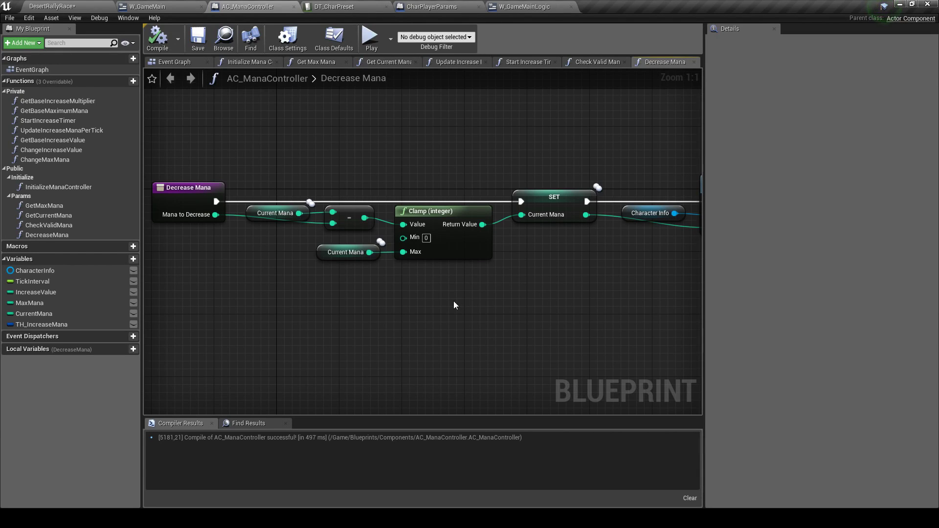
left_click_drag(450, 294, 436, 240)
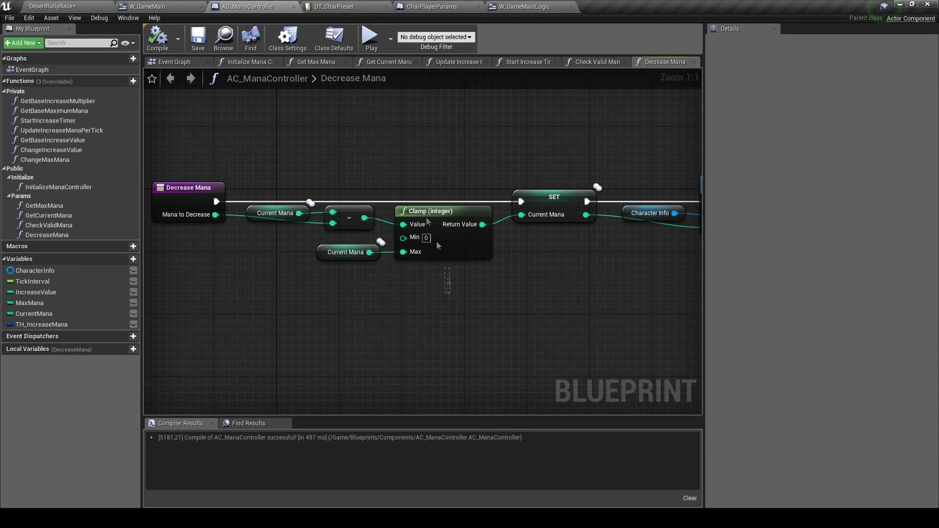
right_click_drag(479, 283, 377, 205)
left_click_drag(380, 205, 433, 267)
left_click(383, 280)
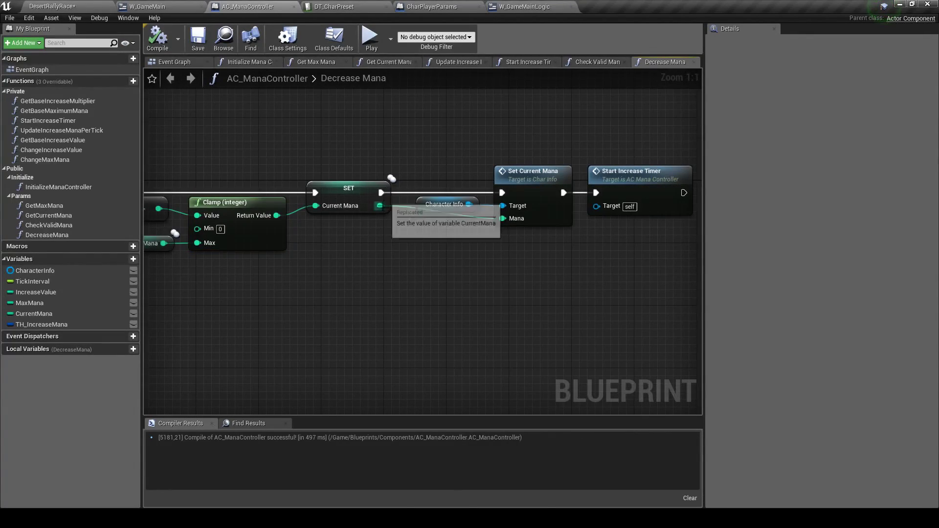
Compare the stored Current Mana as less than 0, replacing a mistaken <= node
left_click_drag(380, 205, 413, 311)
type("<=")
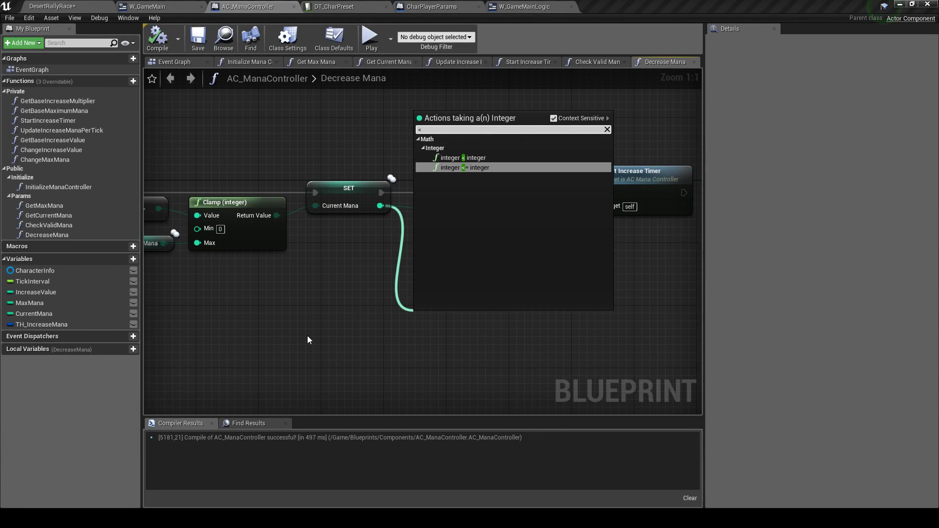
key("Return")
key("Delete")
left_click_drag(379, 206, 417, 280)
type("<")
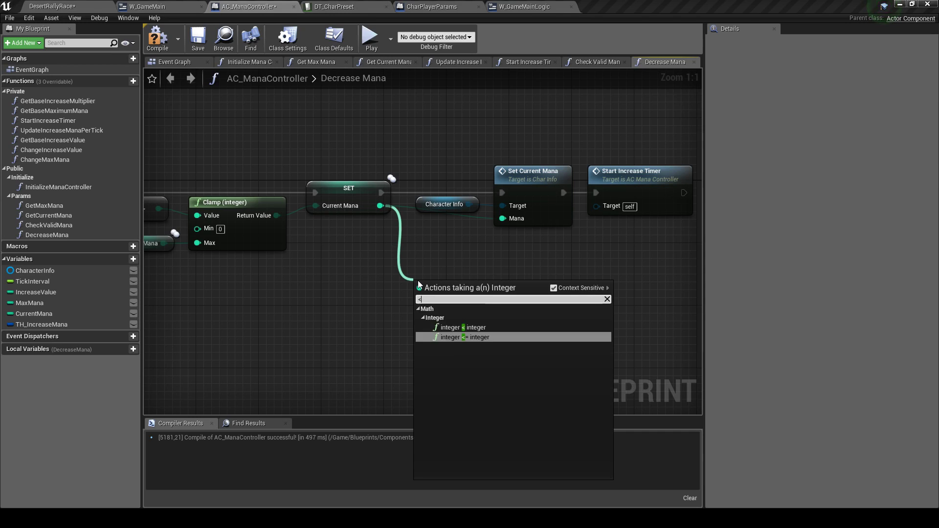
key("Return")
Add a Branch and a Current Mana setter for its True path
left_click(489, 264)
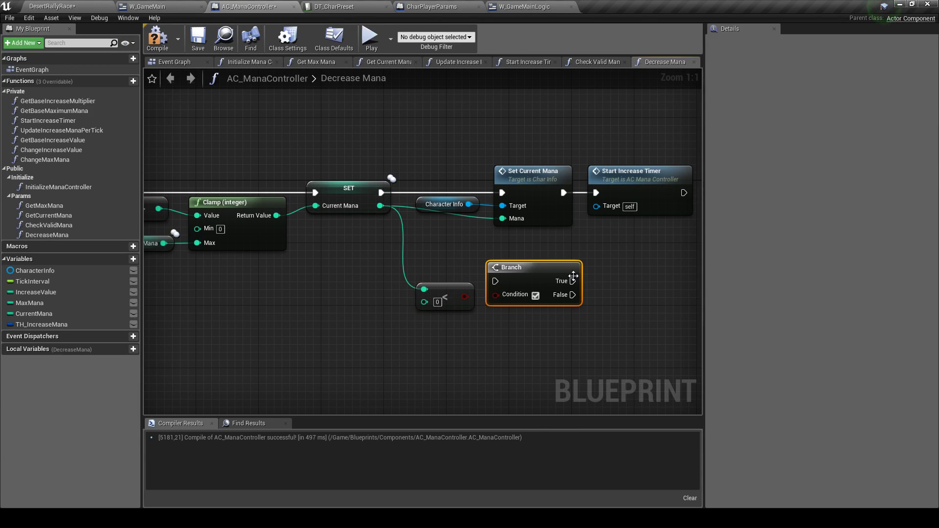
mouse_move(49, 313)
left_mouse_down()
mouse_move(676, 312)
mouse_move(606, 271)
mouse_move(572, 281)
left_mouse_up()
mouse_move(568, 335)
right_mouse_down()
mouse_move(476, 303)
mouse_move(393, 309)
right_mouse_up()
scroll(476, 304, "down", 1)
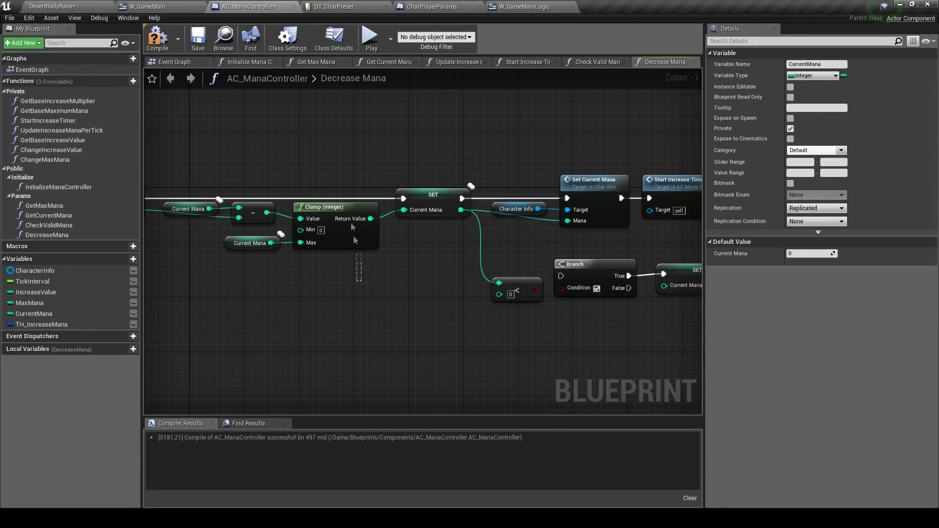
Delete the leftover Current Mana getter and connect the subtraction result to the stored mana
left_click(354, 238)
right_click_drag(311, 311, 395, 272)
scroll(395, 272, "up", 2)
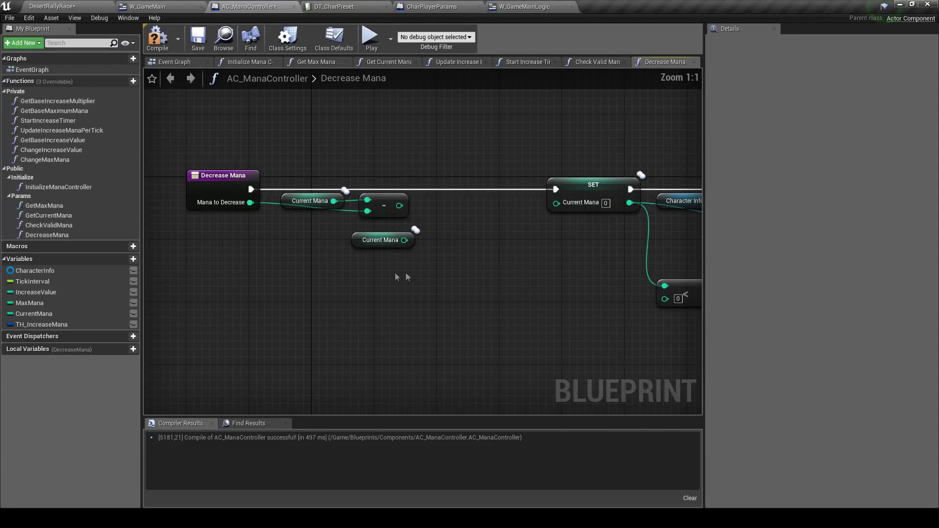
left_click(355, 245)
key("Delete")
mouse_move(397, 206)
left_mouse_down()
mouse_move(556, 202)
mouse_move(457, 193)
left_mouse_up()
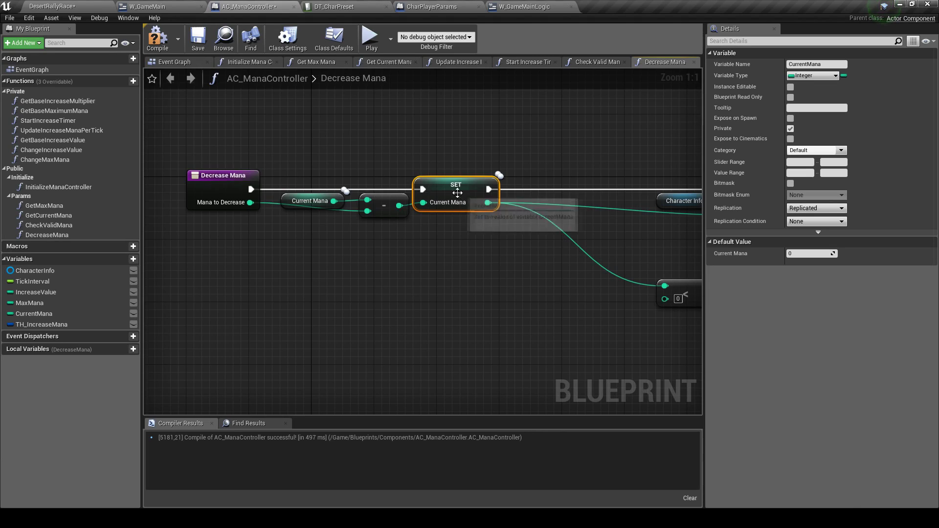
Move the zero-check nodes beside the first SET and route its execution into the Branch
scroll(457, 193, "down", 2)
right_click_drag(573, 146, 336, 172)
left_click_drag(335, 172, 581, 223)
left_click_drag(461, 204, 554, 155)
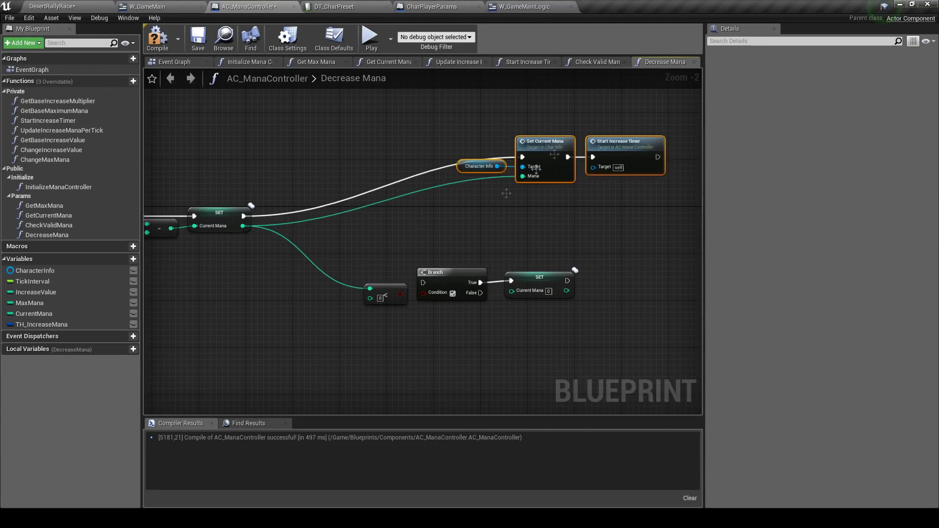
left_click_drag(364, 264, 538, 308)
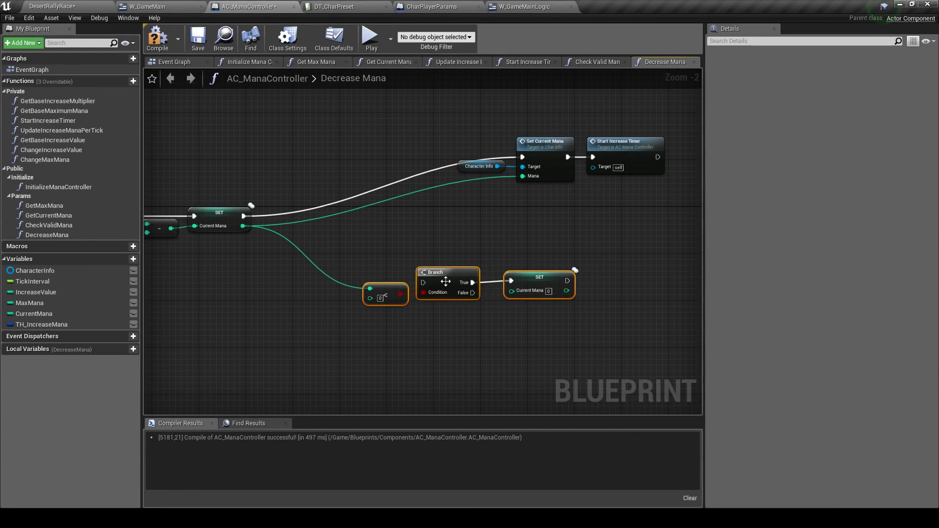
left_click_drag(442, 273, 359, 211)
mouse_move(244, 216)
left_mouse_down()
mouse_move(340, 221)
mouse_move(350, 211)
left_mouse_up()
Reposition the Character Info update nodes and continue execution from SET into Set Current Mana
left_click(462, 254)
scroll(463, 254, "up", 1)
left_click(437, 211)
scroll(362, 152, "down", 1)
left_click_drag(362, 155, 575, 217)
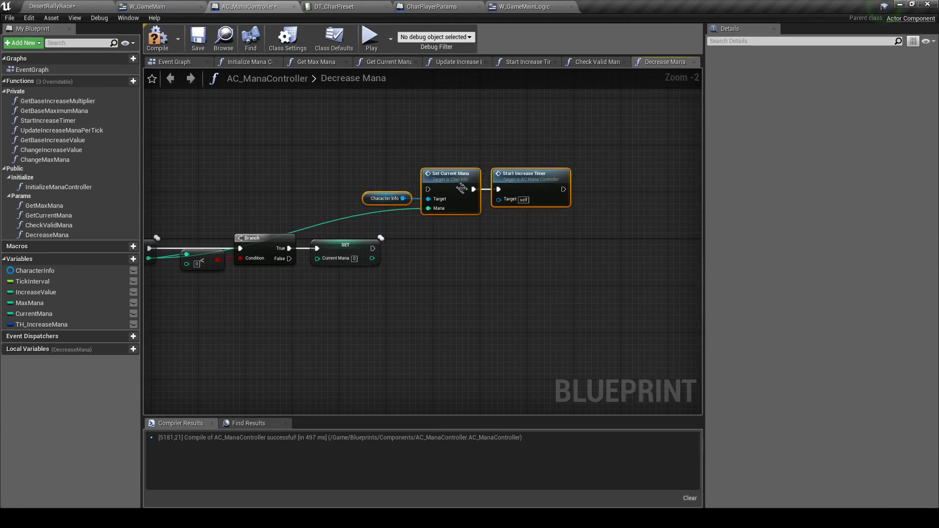
left_click_drag(448, 181, 511, 239)
scroll(382, 249, "up", 2)
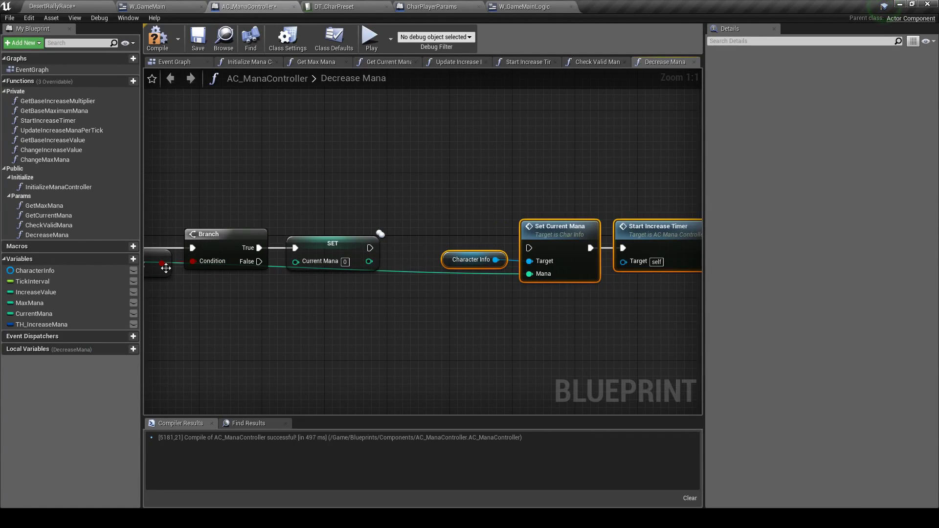
mouse_move(34, 314)
left_mouse_down()
mouse_move(439, 273)
mouse_move(455, 281)
left_mouse_up()
left_click_drag(370, 248, 529, 248)
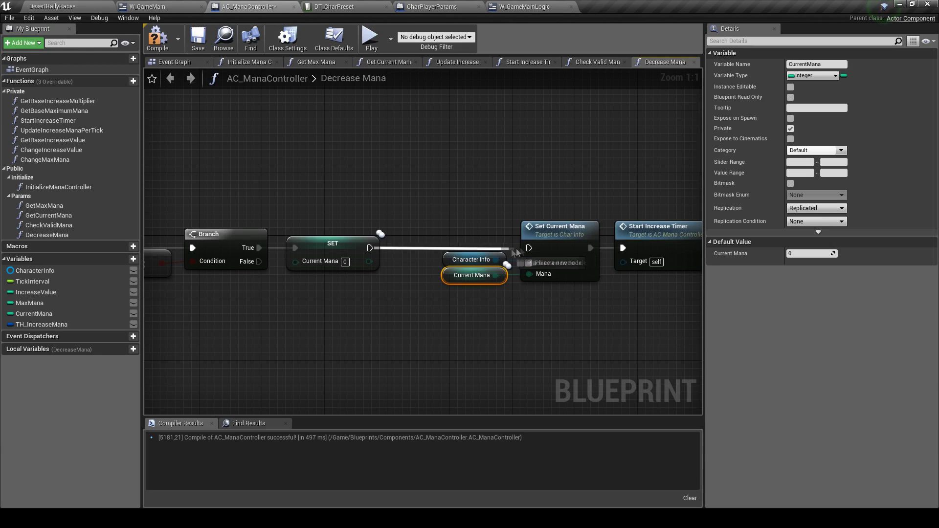
Wire the Branch's False path into Set Current Mana, tidy the nodes, and compile
scroll(527, 296, "down", 1)
left_click(525, 297)
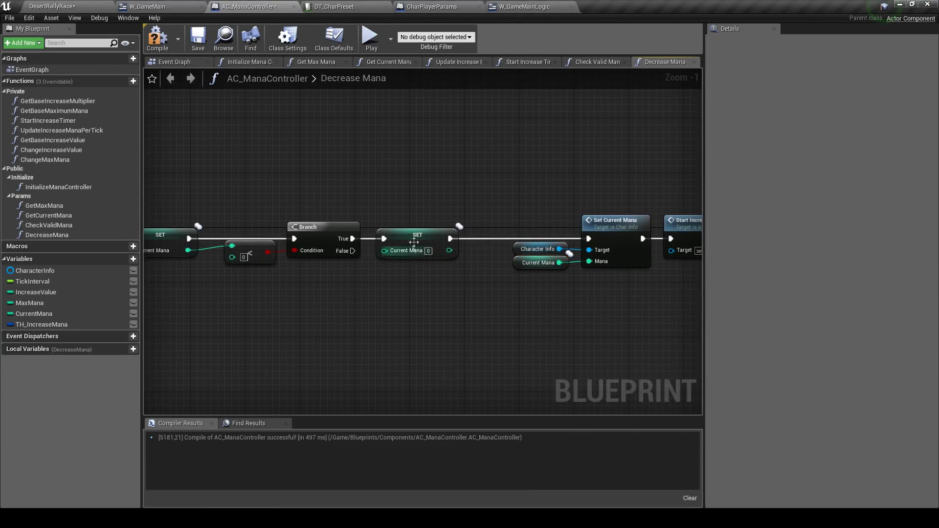
left_click_drag(355, 252, 590, 239)
right_click_drag(295, 331, 505, 304)
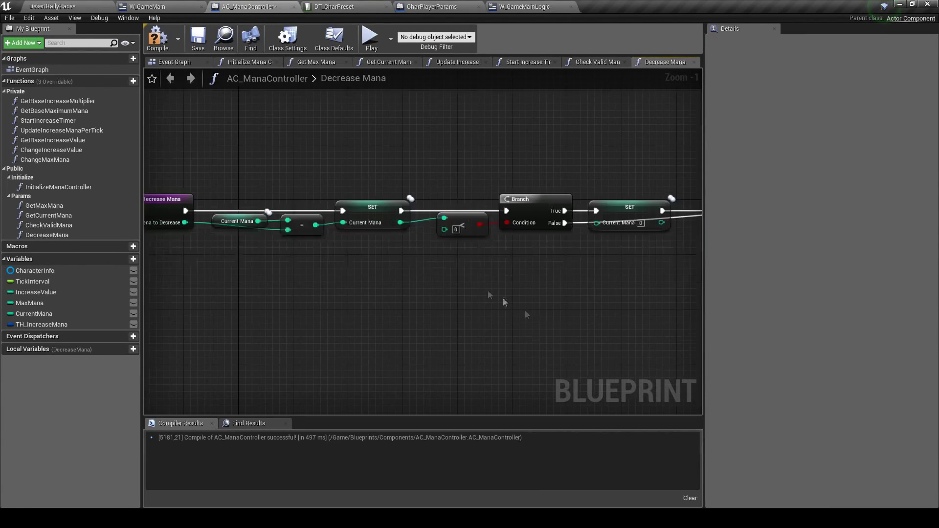
left_click_drag(484, 231, 477, 234)
right_click_drag(477, 233, 132, 235)
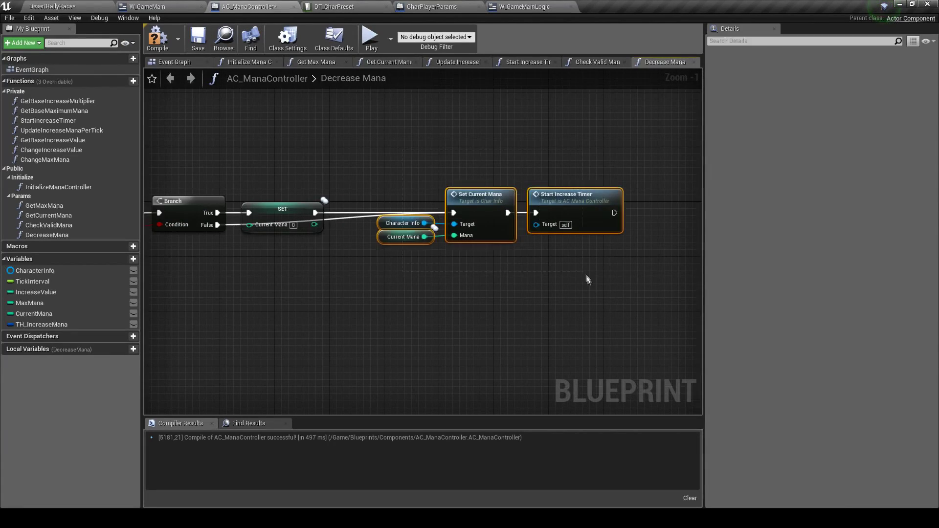
left_click(157, 39)
scroll(229, 119, "down", 2)
Select the Decrease Mana entry node to review its inputs and settings
scroll(596, 162, "up", 3)
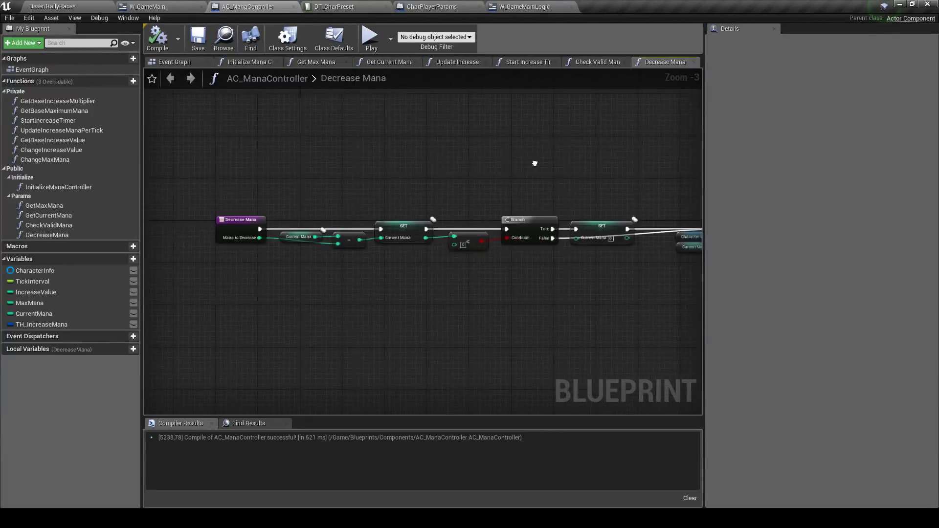
scroll(404, 333, "down", 1)
mouse_move(404, 333)
right_mouse_down()
mouse_move(278, 316)
mouse_move(395, 274)
right_mouse_up()
scroll(395, 273, "down", 1)
left_click(243, 211)
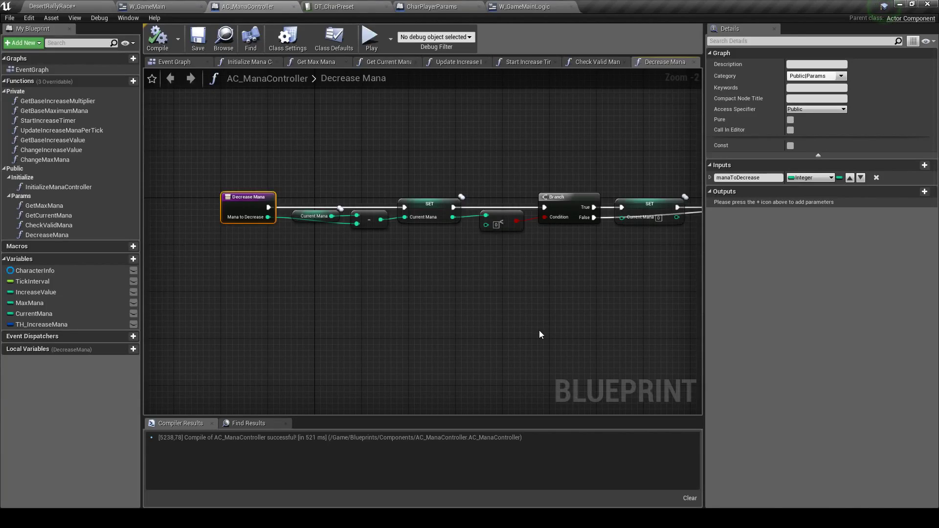
scroll(539, 331, "down", 2)
right_click_drag(539, 331, 350, 331)
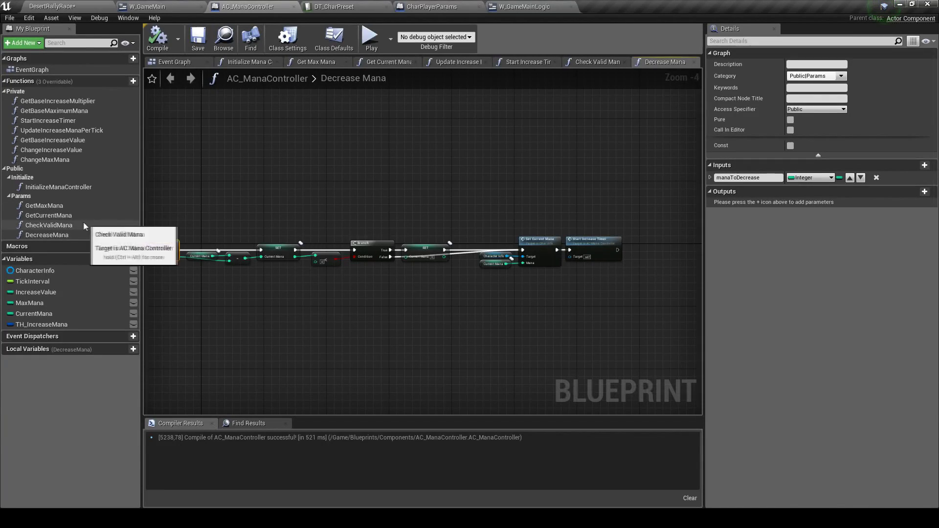
Compare CheckValidMana and DecreaseMana settings, then return to the DesertRallyRace level editor
left_click(81, 226)
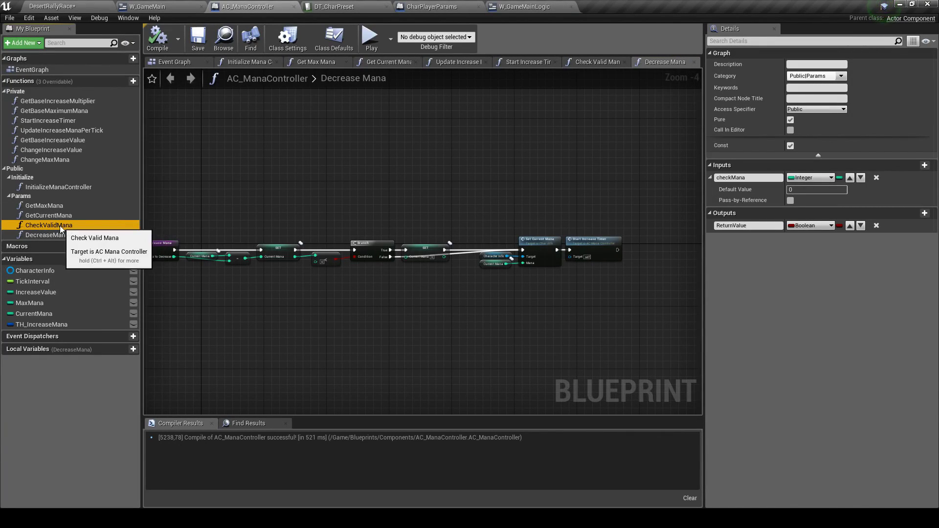
left_click(78, 233)
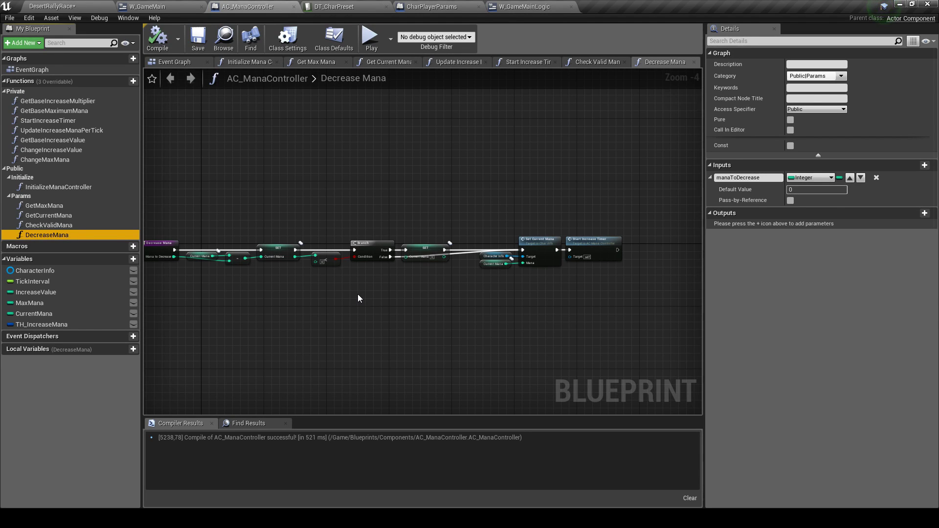
left_click(51, 6)
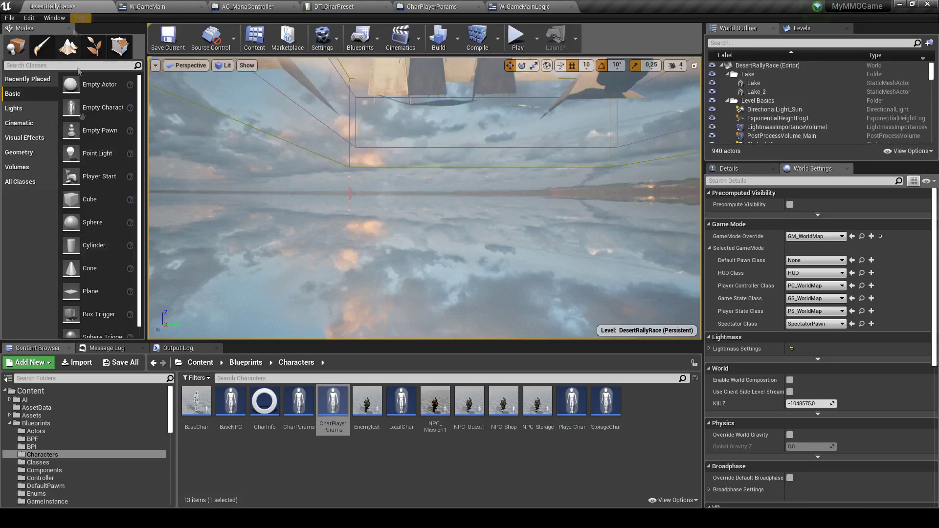
Save all modified content including the DesertRallyRace map, then clear the Output Log
left_click(136, 363)
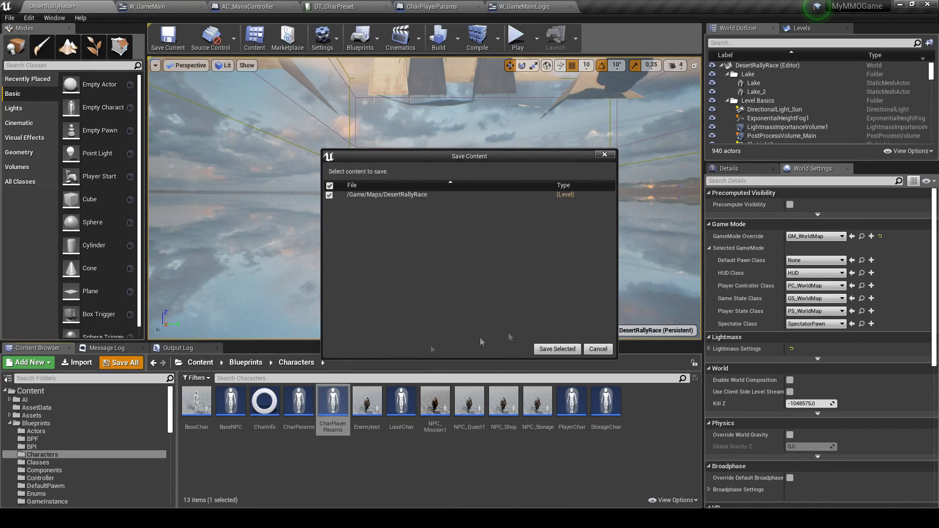
left_click(557, 349)
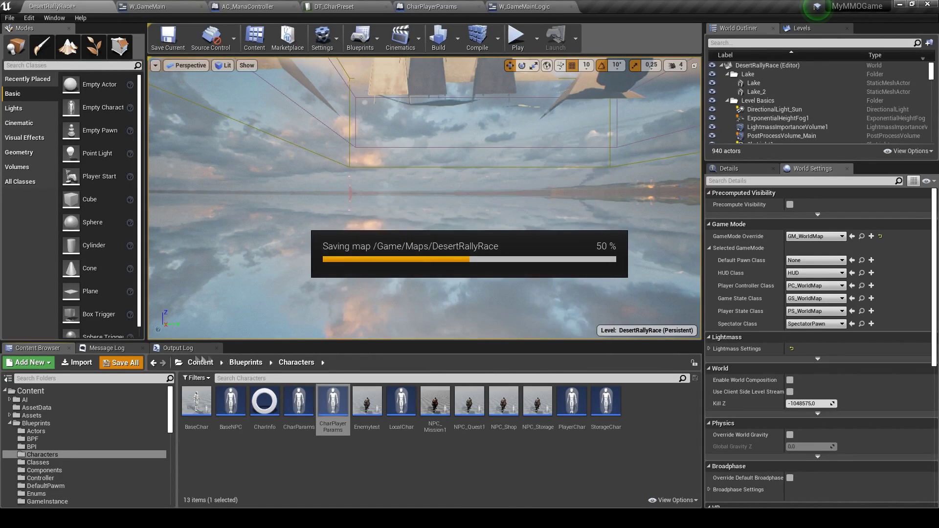
left_click(179, 347)
right_click(323, 382)
left_click(345, 386)
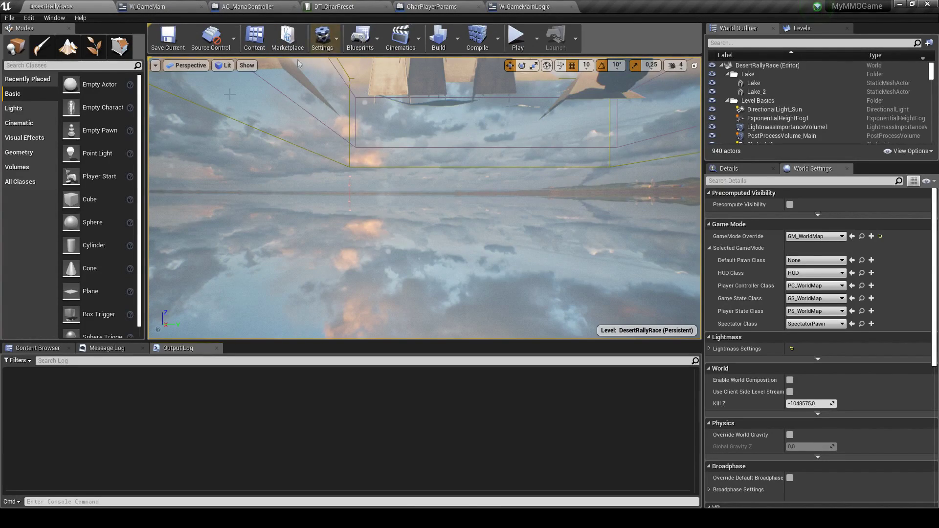
Browse the AssetData and Assets folders in the Content Browser
left_click(38, 347)
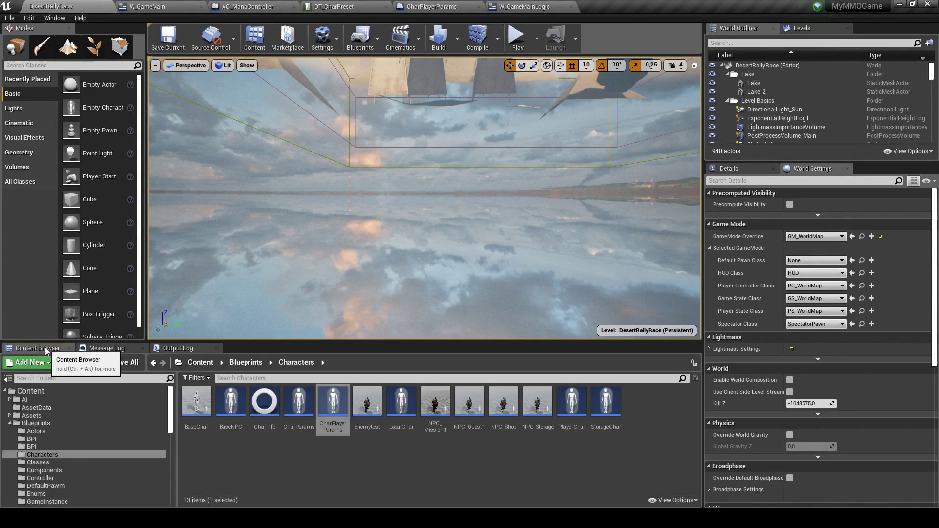
left_click(60, 406)
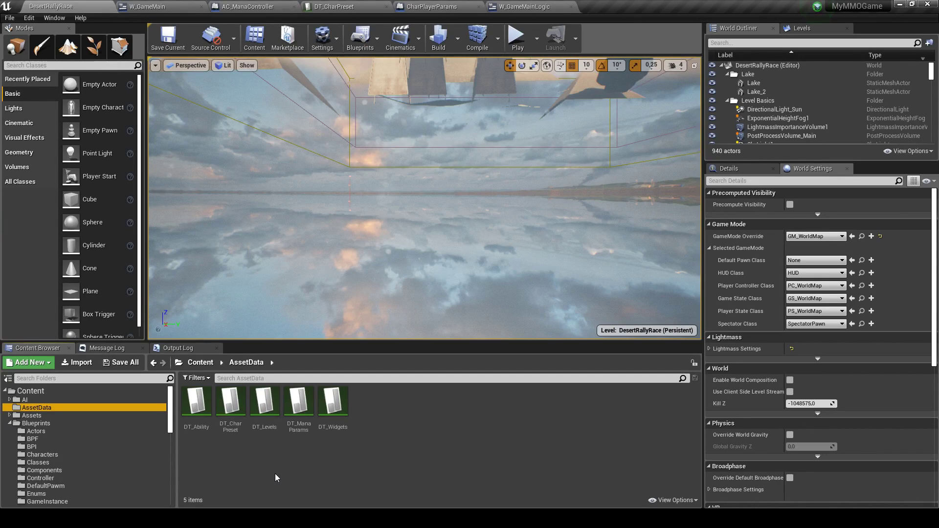
double_click(112, 415)
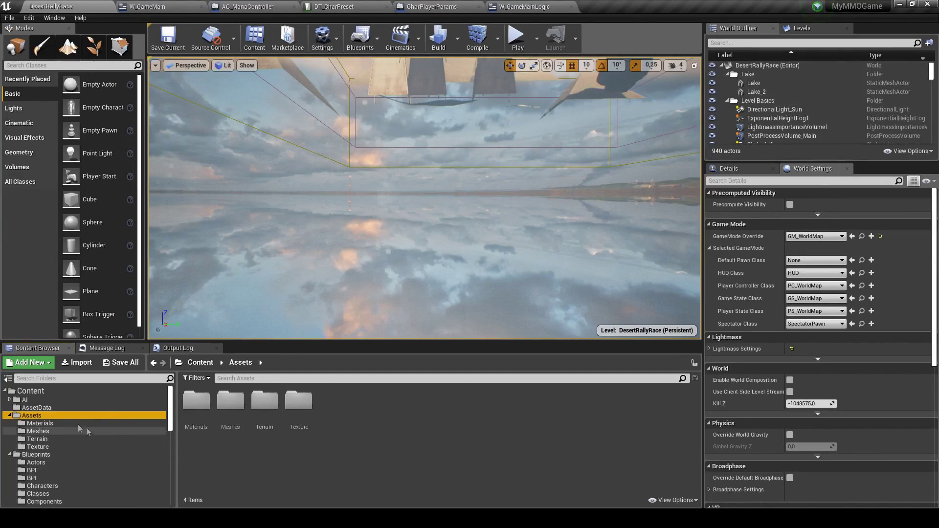
left_click(10, 415)
scroll(52, 429, "down", 4)
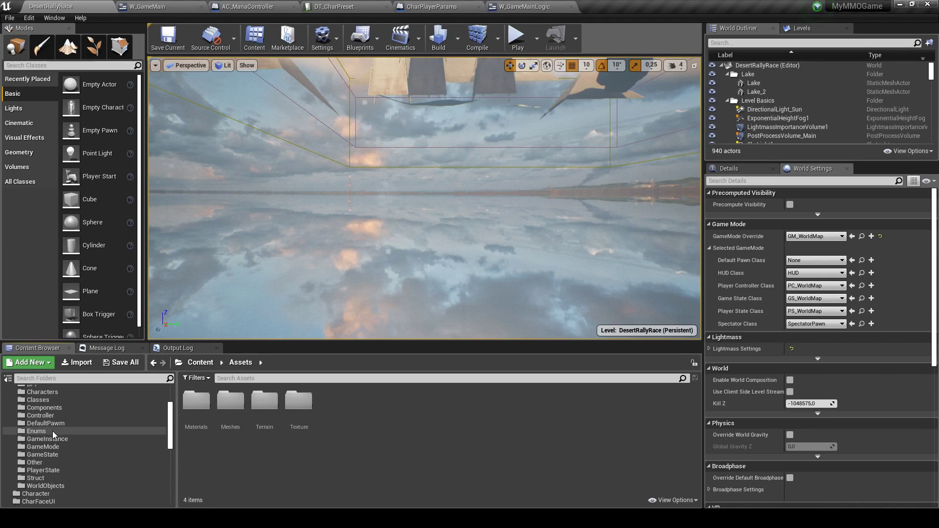
scroll(96, 423, "up", 1)
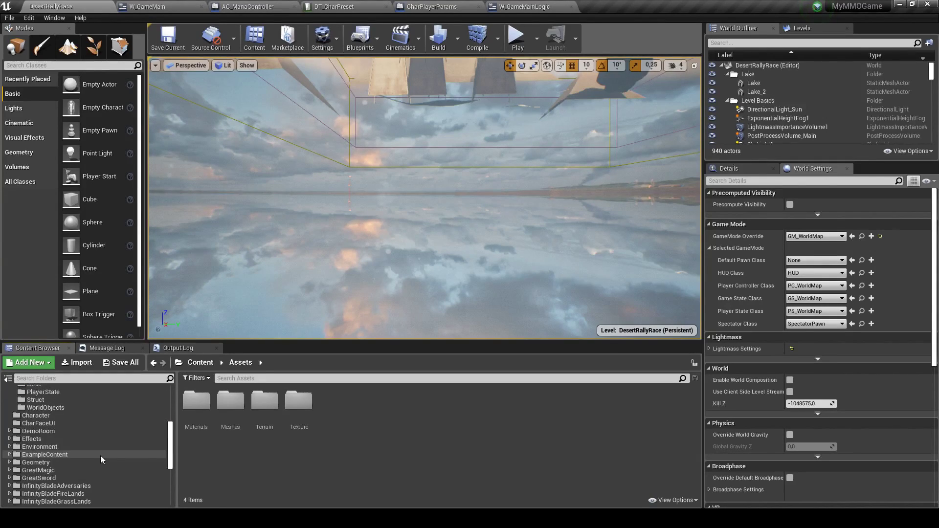
scroll(93, 444, "up", 1)
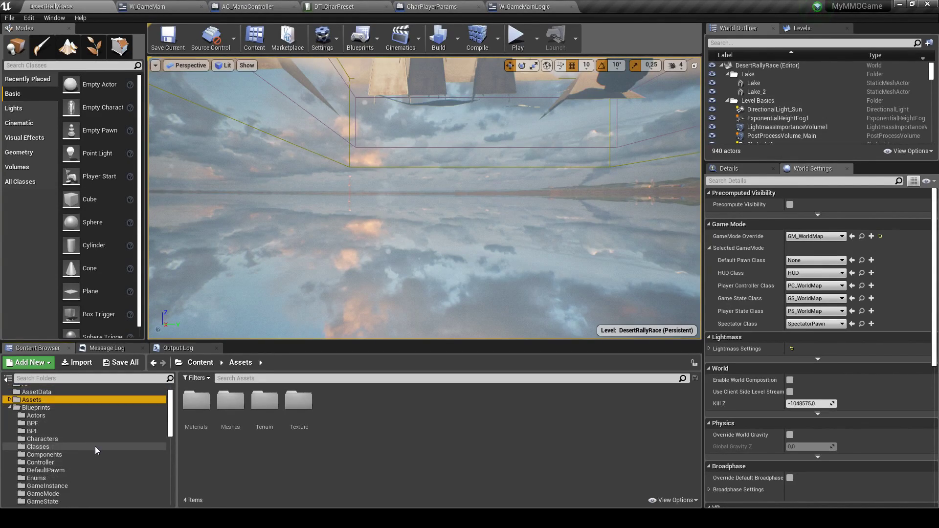
left_click(202, 352)
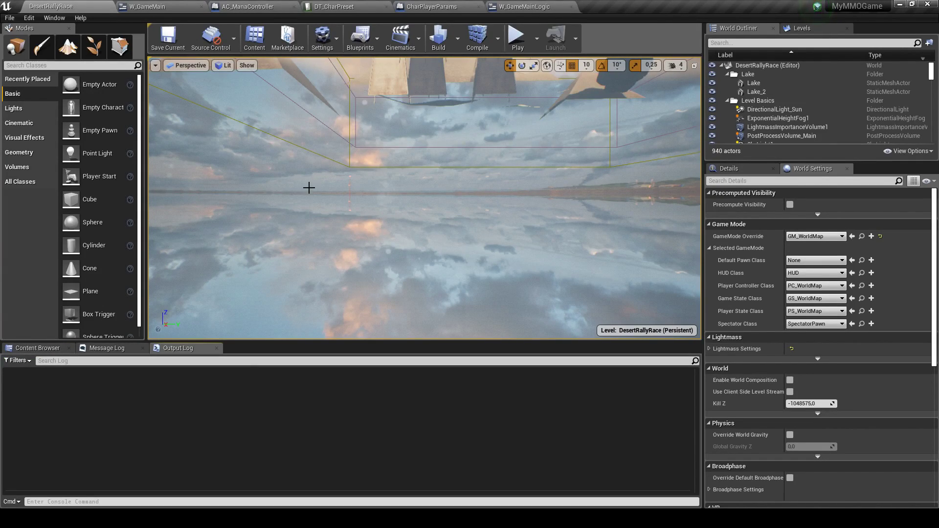
Cycle through the open editor tabs and return to the CharPlayerParams Event Graph
left_click(524, 7)
left_click(432, 7)
left_click(362, 4)
left_click(432, 6)
left_click(318, 145)
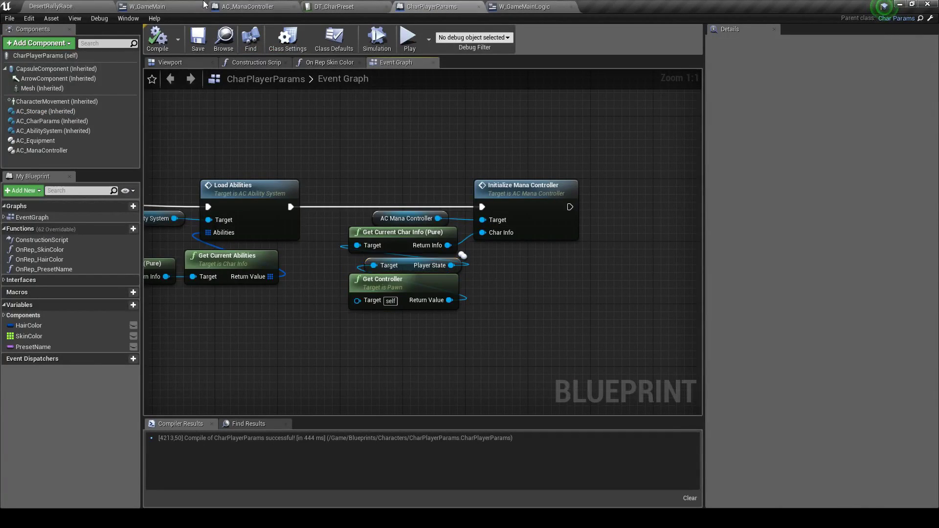
Switch to the AC_ManaController blueprint and open its Initialize Mana Controller function graph
left_click(229, 7)
scroll(277, 195, "down", 5)
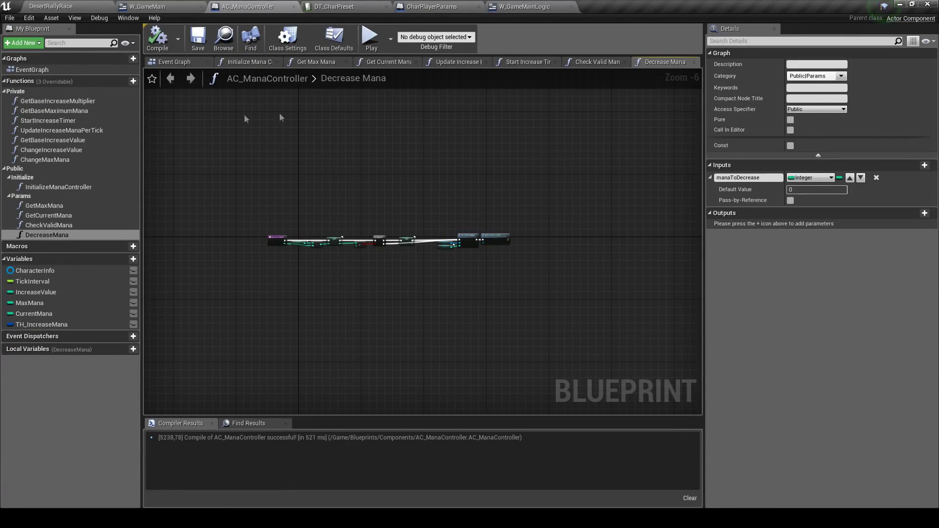
left_click(192, 62)
left_click(231, 62)
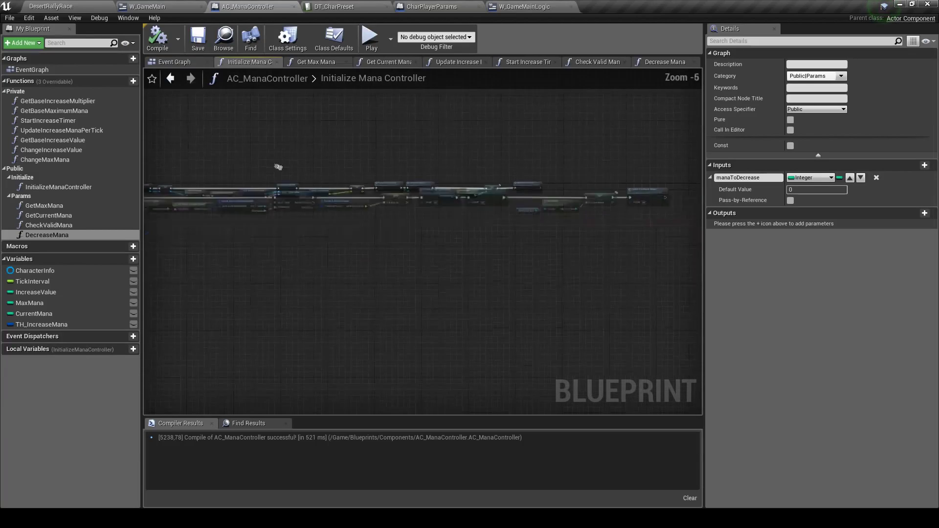
Frame the data-table and SET nodes, then select Break S_ManaParams to check its Base Tick Interval pin
scroll(287, 182, "up", 2)
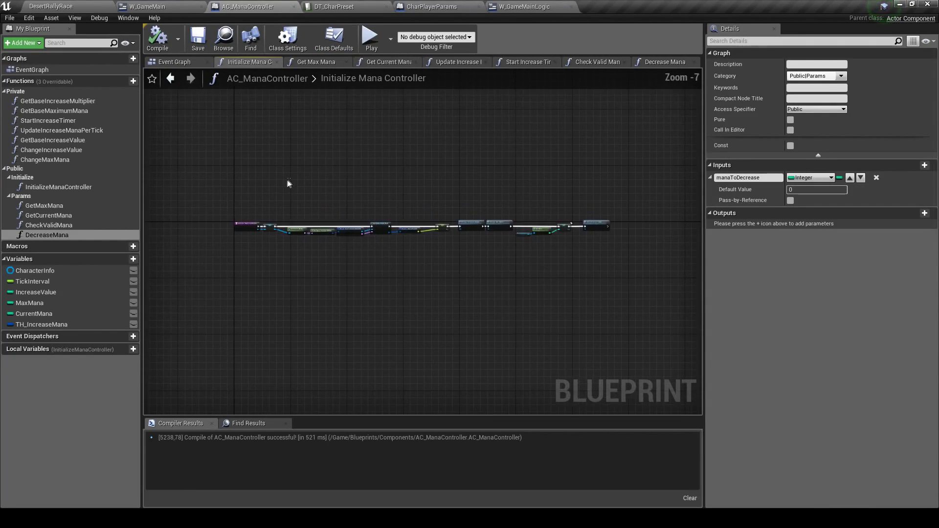
mouse_move(356, 154)
right_mouse_down()
mouse_move(160, 192)
mouse_move(117, 189)
right_mouse_up()
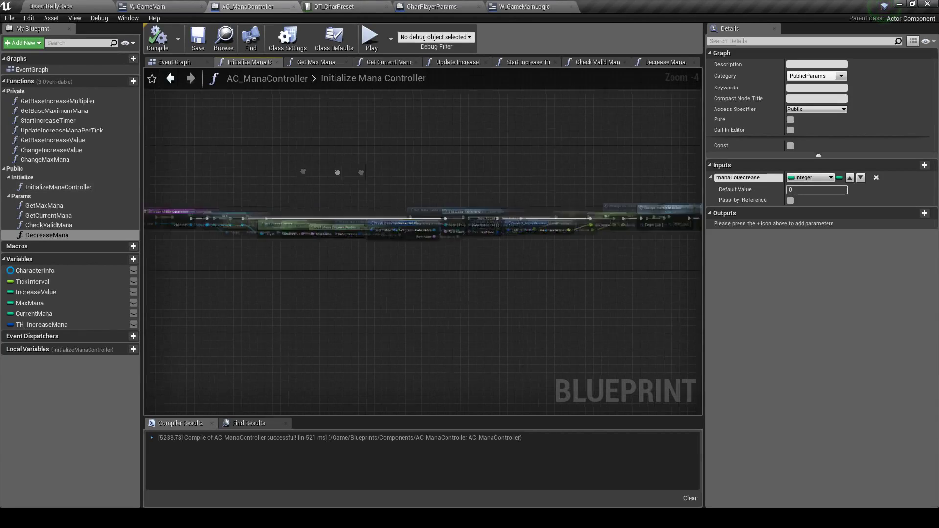
right_click_drag(323, 172, 356, 184)
scroll(355, 183, "up", 1)
left_click_drag(296, 132, 506, 265)
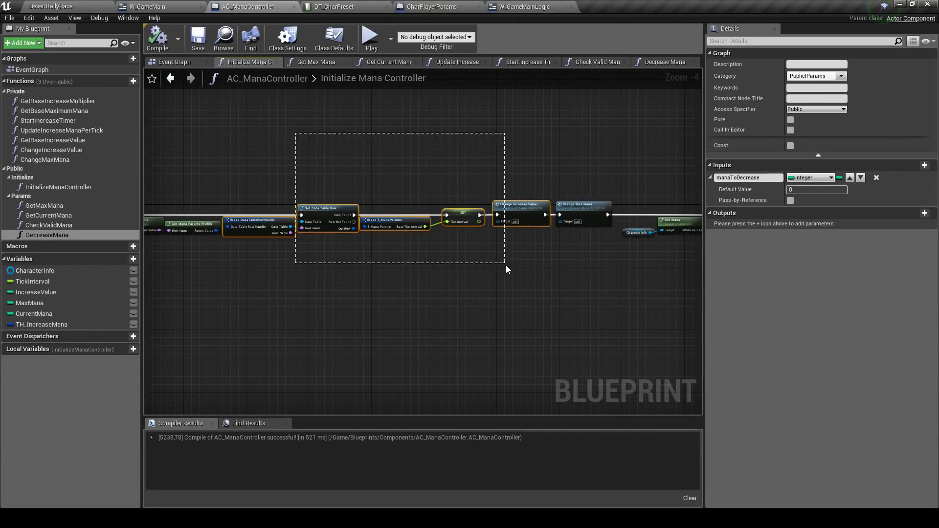
right_click_drag(506, 265, 466, 260)
scroll(467, 257, "up", 2)
left_click(367, 199)
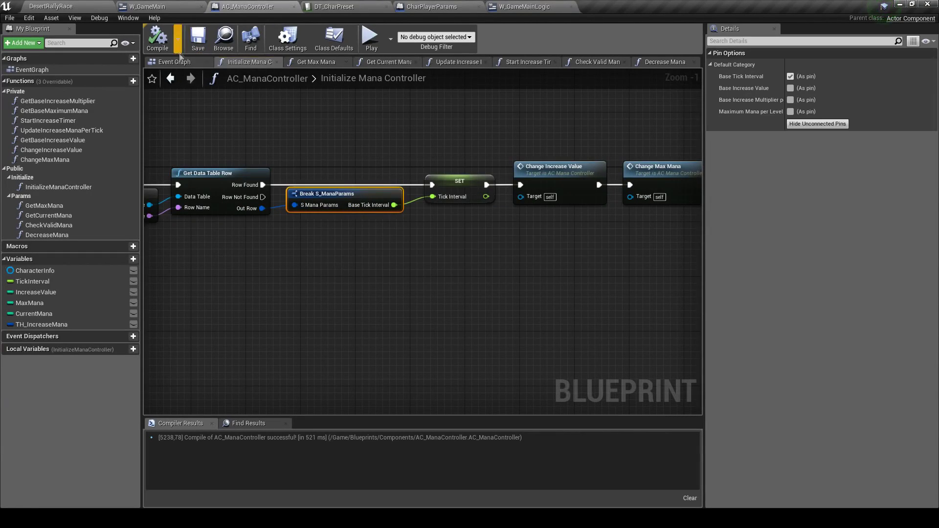
scroll(368, 156, "down", 2)
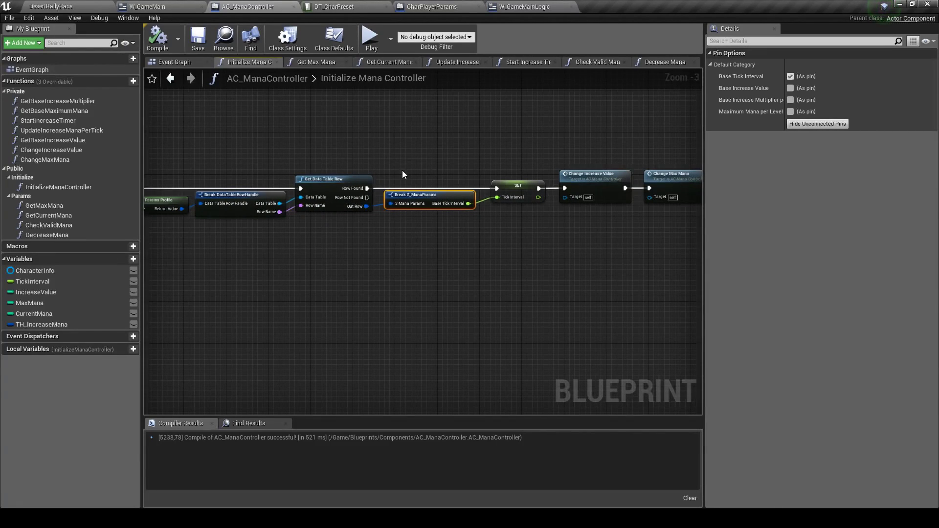